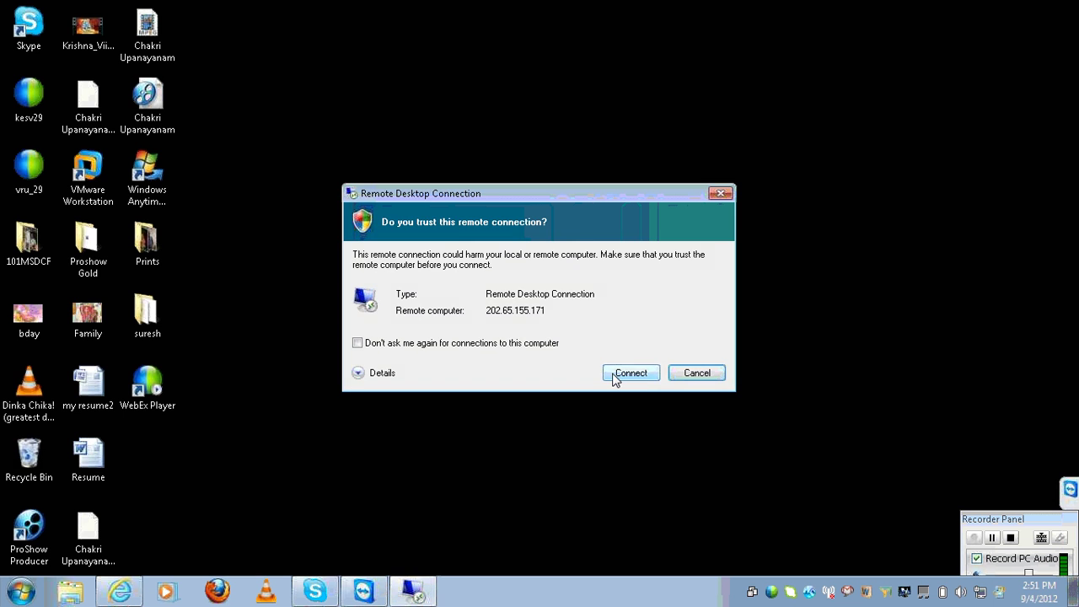
Accept the trust prompt and log on to the remote server with the account's user name and password
{"action": "left_click", "coordinate": [613, 374]}
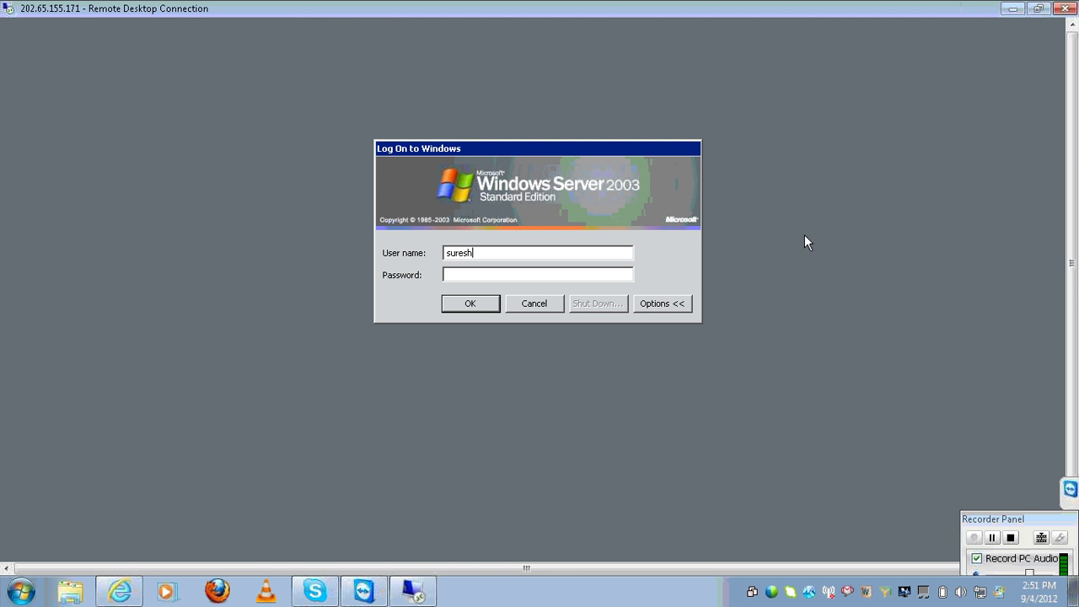
{"action": "key", "text": "BackSpace"}
{"action": "key", "text": "BackSpace"}
{"action": "key", "text": "BackSpace"}
{"action": "key", "text": "BackSpace"}
{"action": "key", "text": "BackSpace"}
{"action": "key", "text": "BackSpace"}
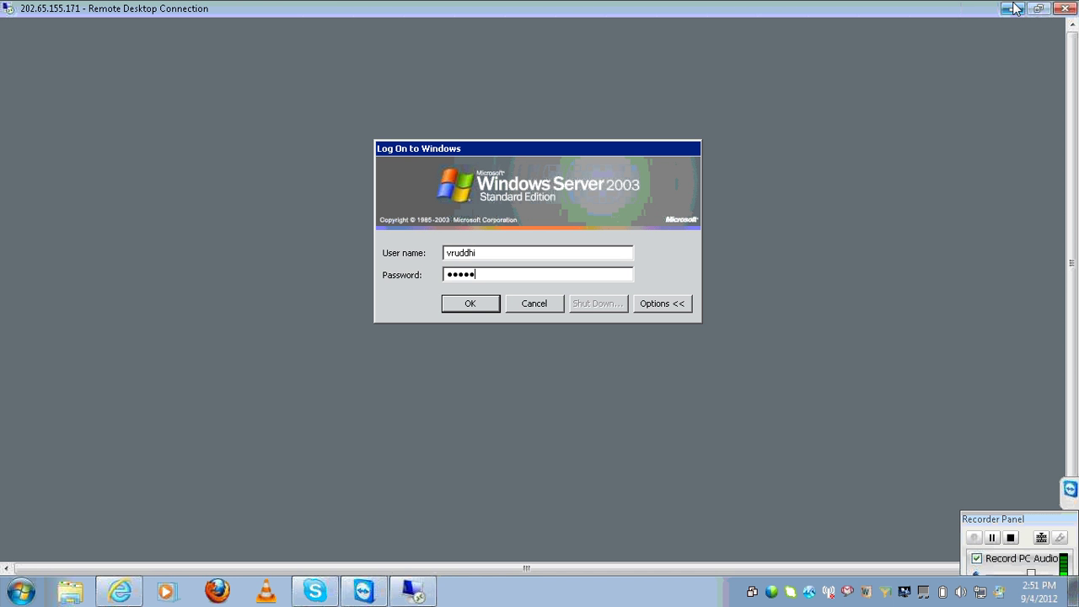
{"action": "key", "text": "Return"}
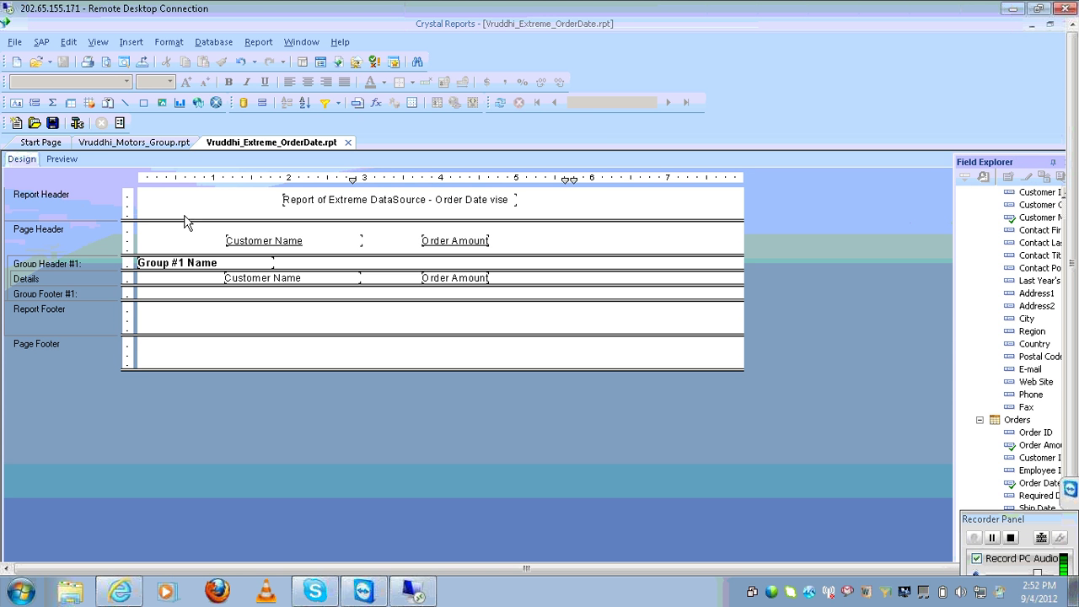
Add an Order Amount sum to all group levels of Vruddhi_Extreme_OrderDate.rpt, then close and save it
{"action": "left_click", "coordinate": [46, 158]}
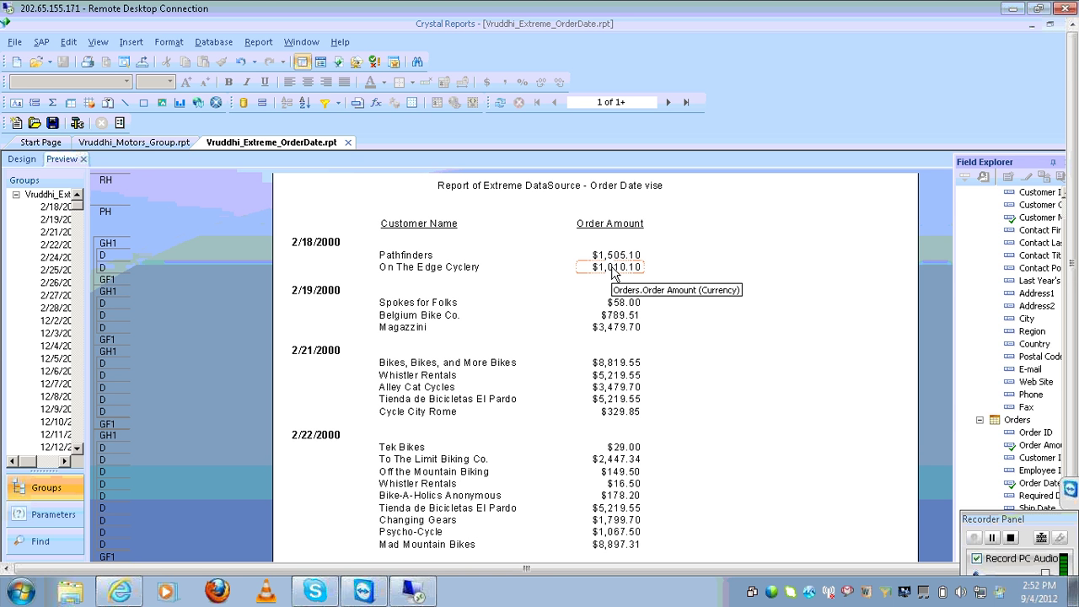
{"action": "left_click", "coordinate": [612, 268]}
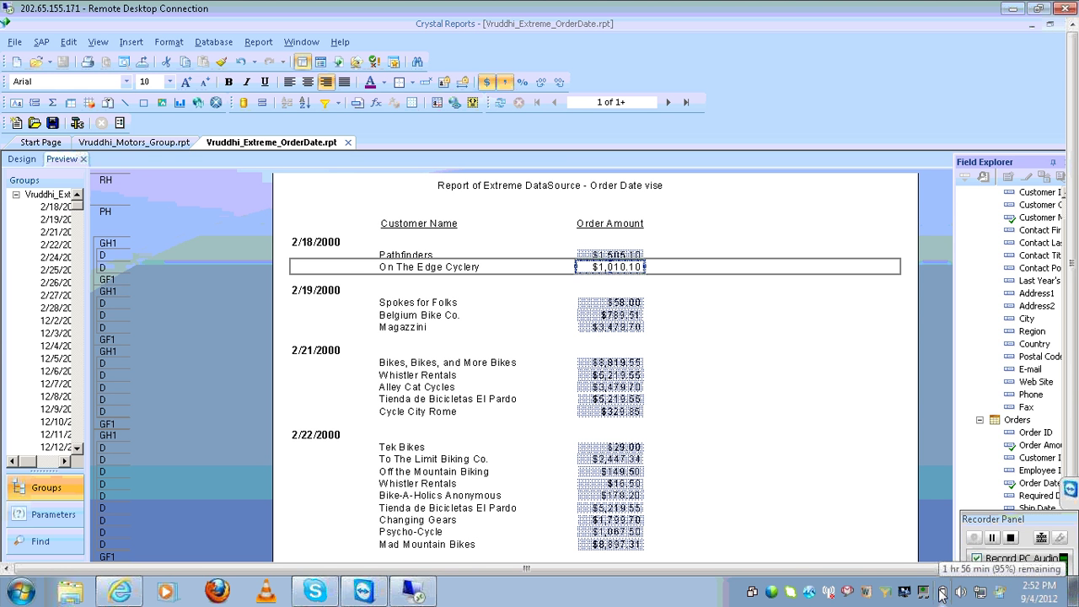
{"action": "left_click", "coordinate": [136, 42]}
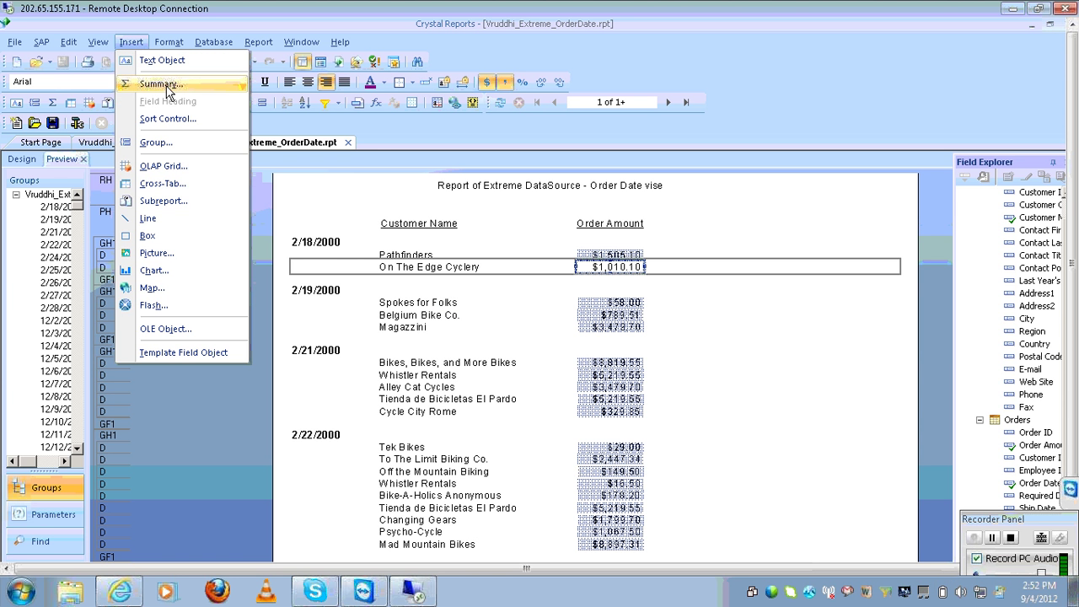
{"action": "left_click", "coordinate": [161, 84]}
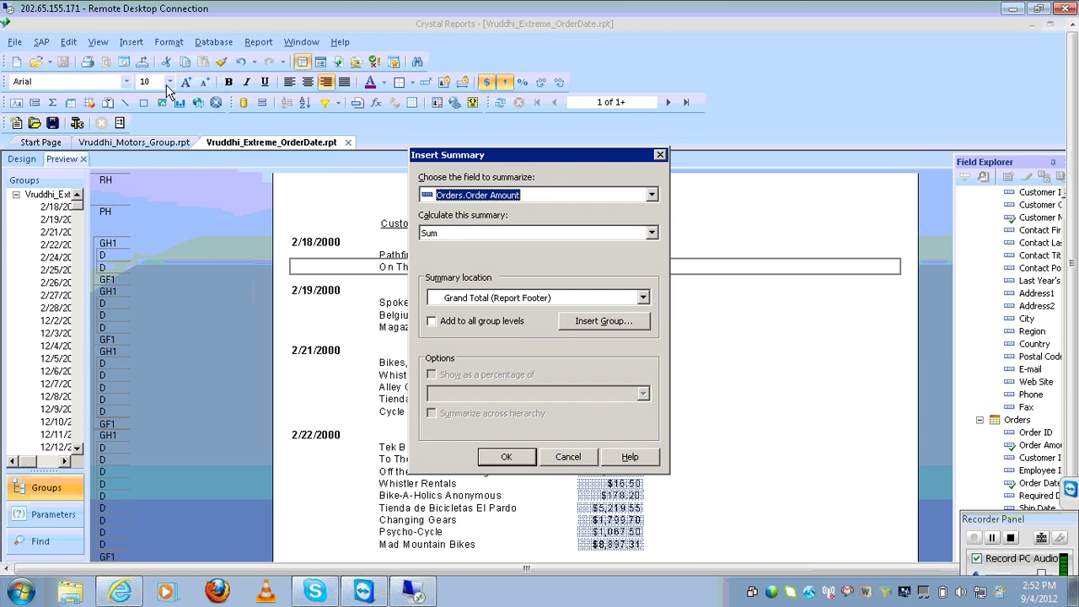
{"action": "left_click", "coordinate": [452, 323]}
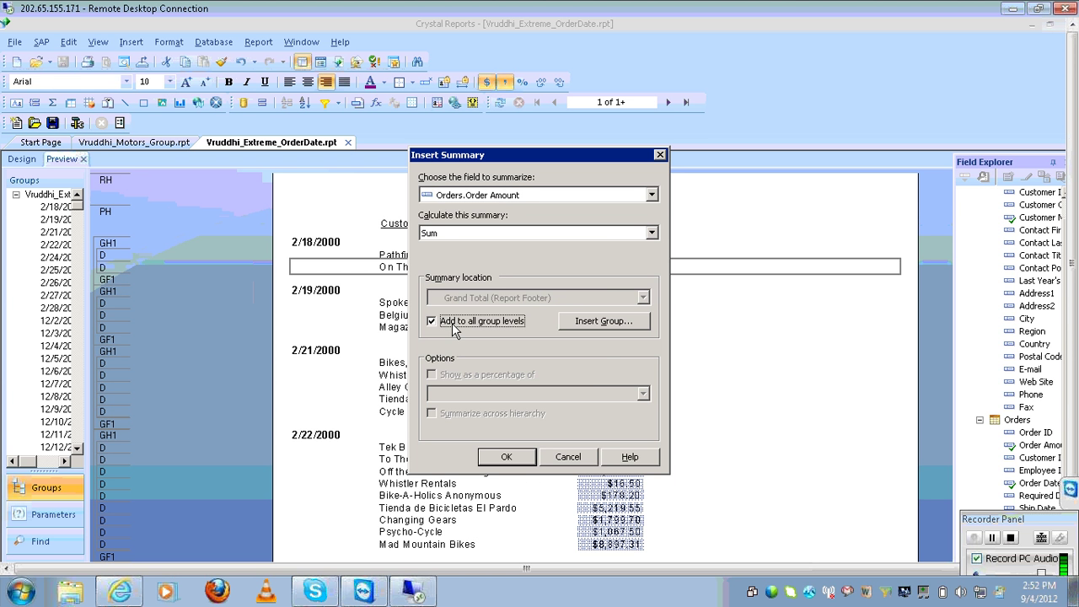
{"action": "left_click", "coordinate": [506, 456]}
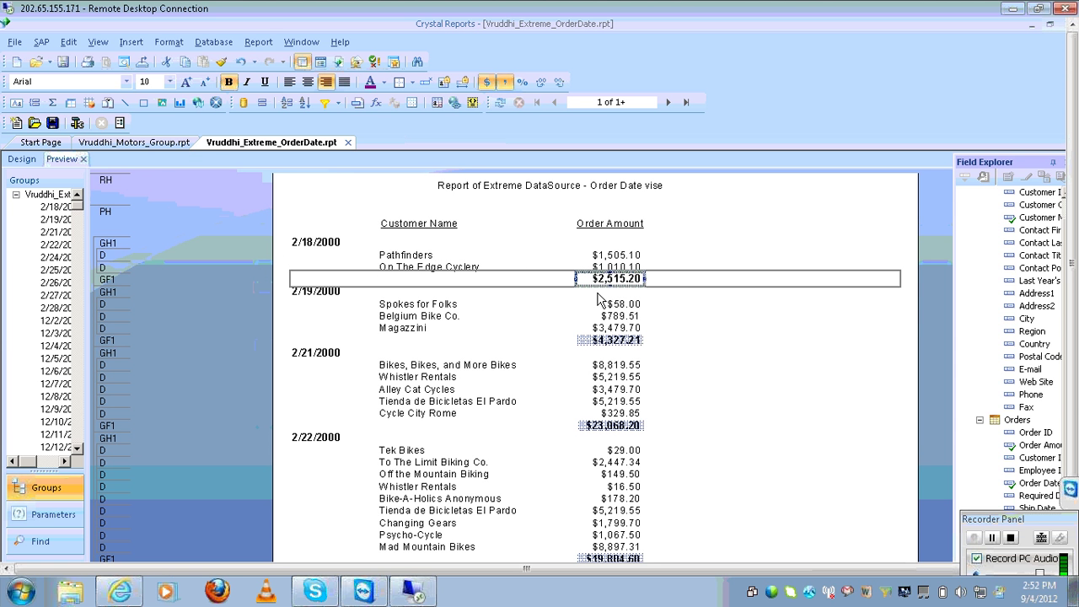
{"action": "left_click", "coordinate": [348, 142]}
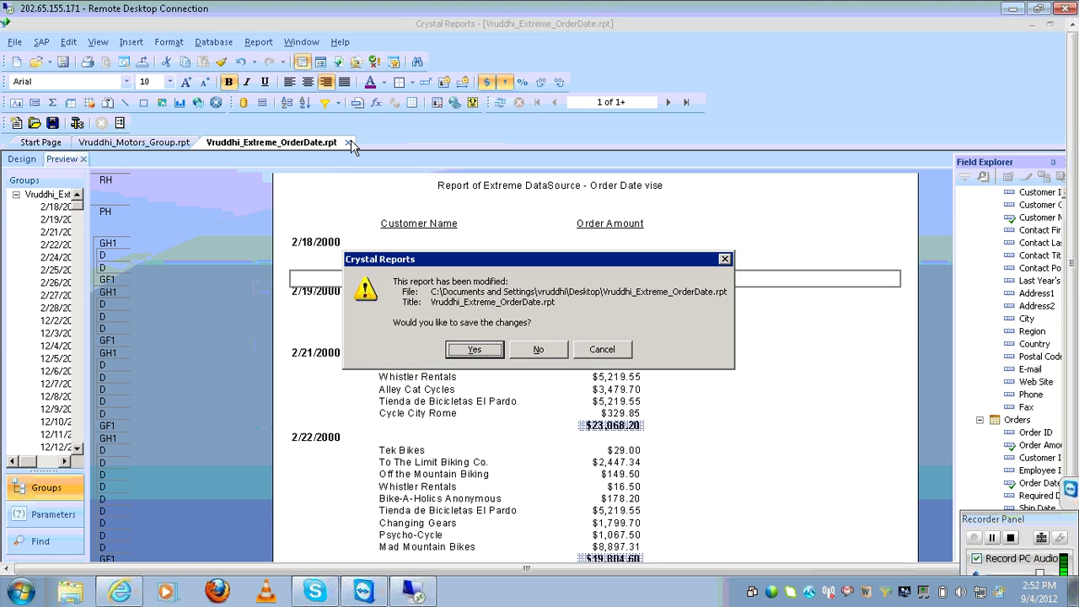
{"action": "left_click", "coordinate": [473, 350]}
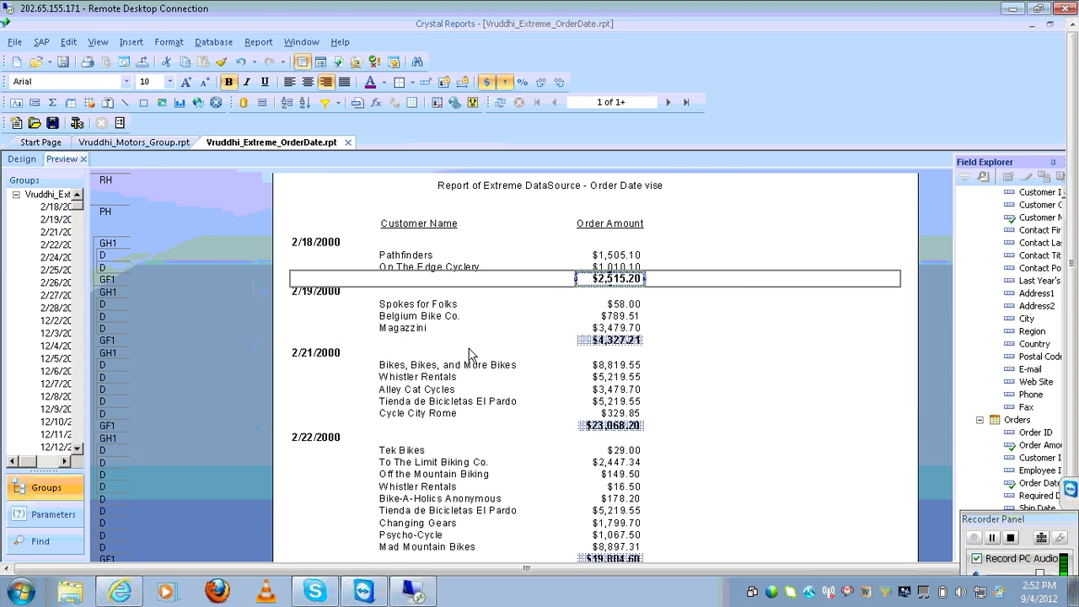
Add a SALE_TOTAL sum to all group levels of Vruddhi_Motors_Group.rpt, then close and save it
{"action": "left_click", "coordinate": [62, 160]}
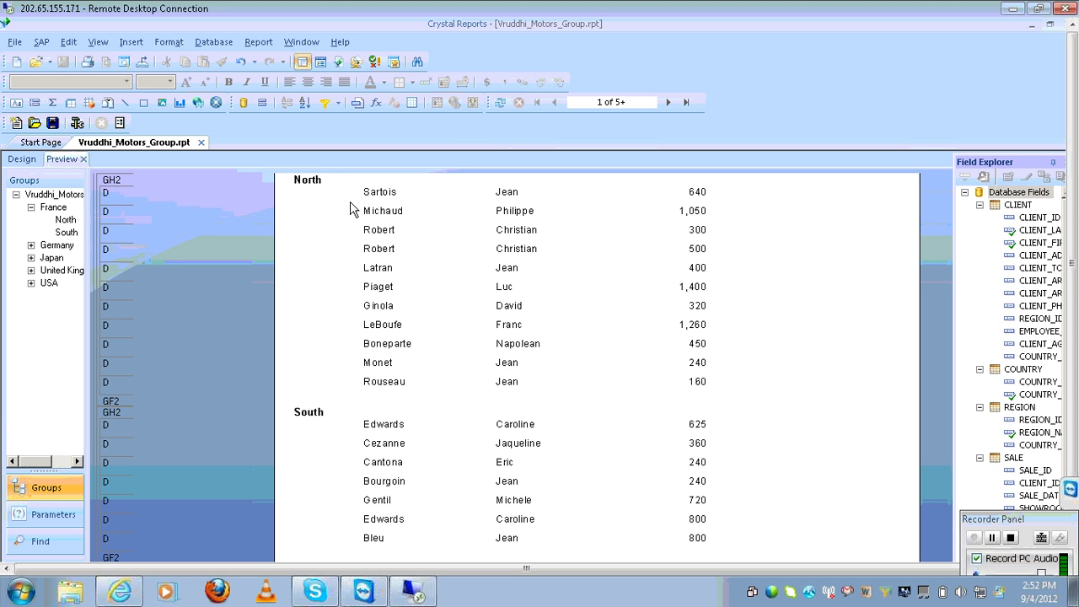
{"action": "left_click", "coordinate": [548, 252]}
{"action": "left_click", "coordinate": [697, 248]}
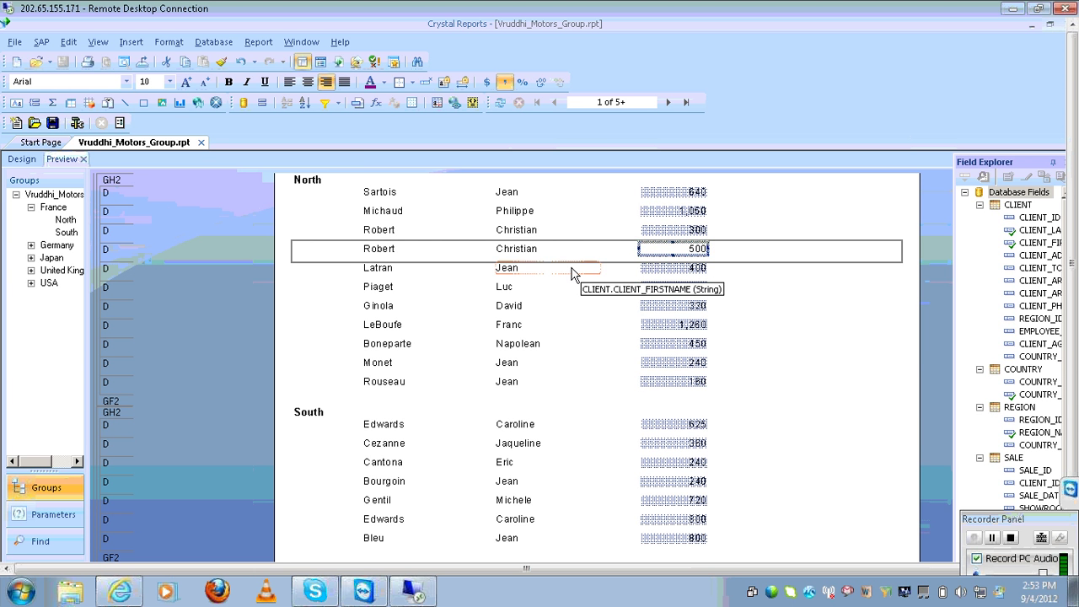
{"action": "left_click", "coordinate": [130, 42]}
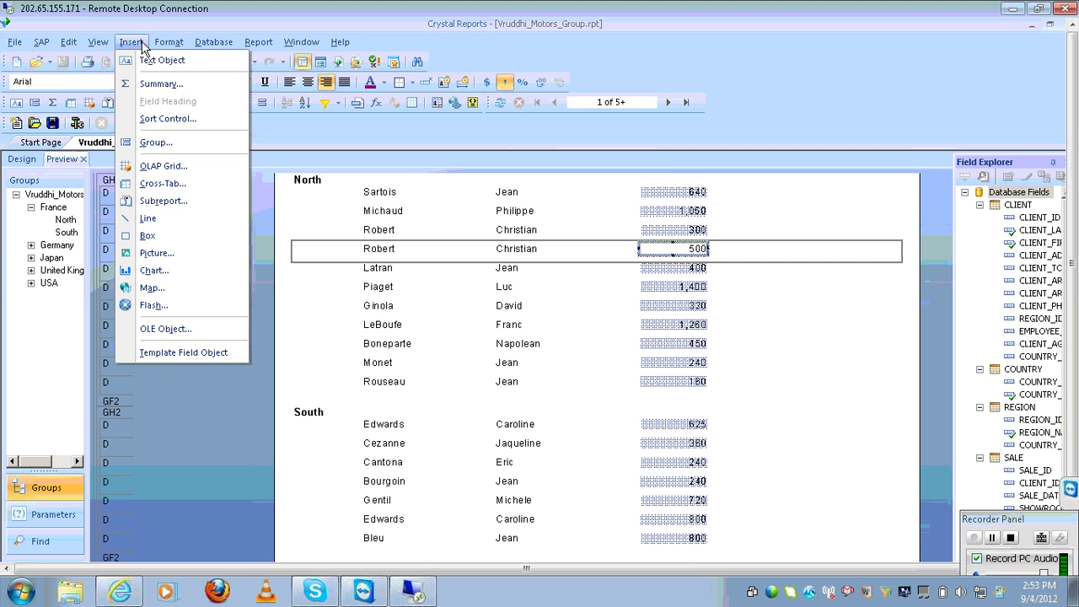
{"action": "left_click", "coordinate": [168, 85]}
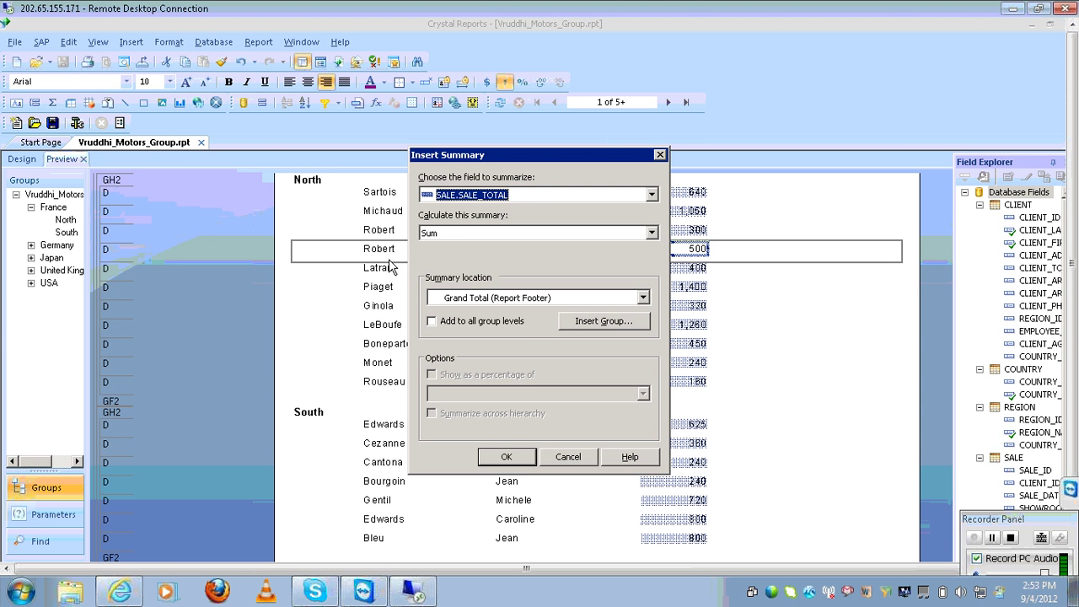
{"action": "left_click", "coordinate": [460, 321]}
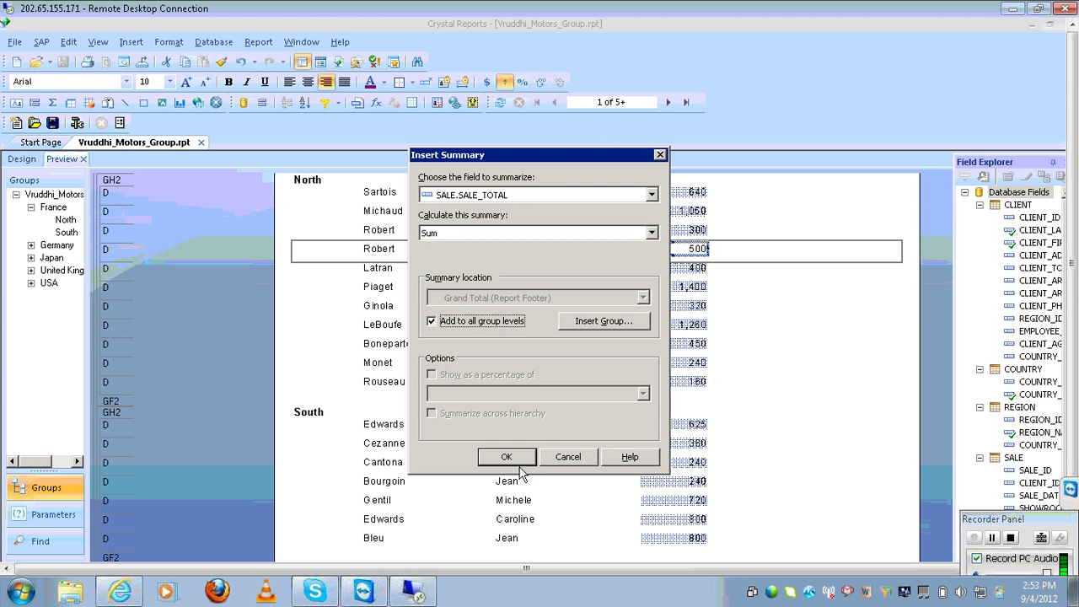
{"action": "left_click", "coordinate": [518, 464]}
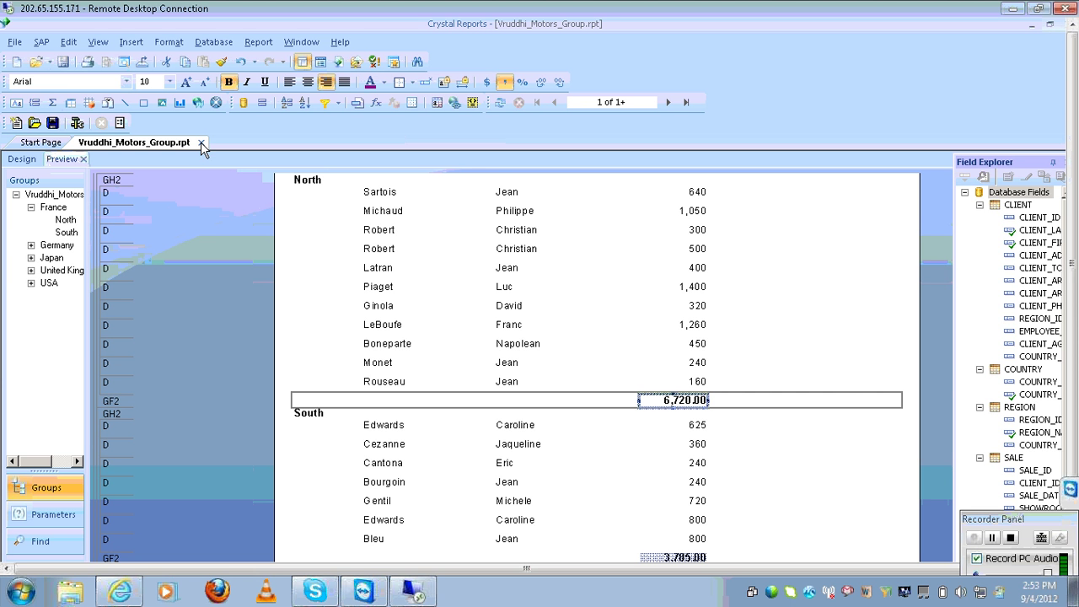
{"action": "left_click", "coordinate": [200, 144]}
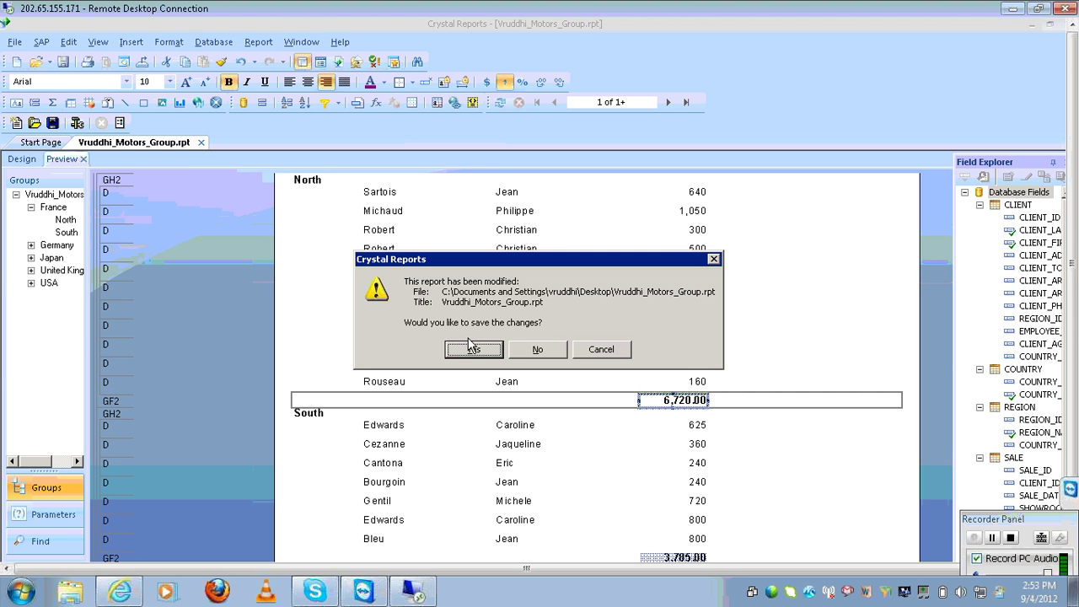
{"action": "left_click", "coordinate": [473, 349]}
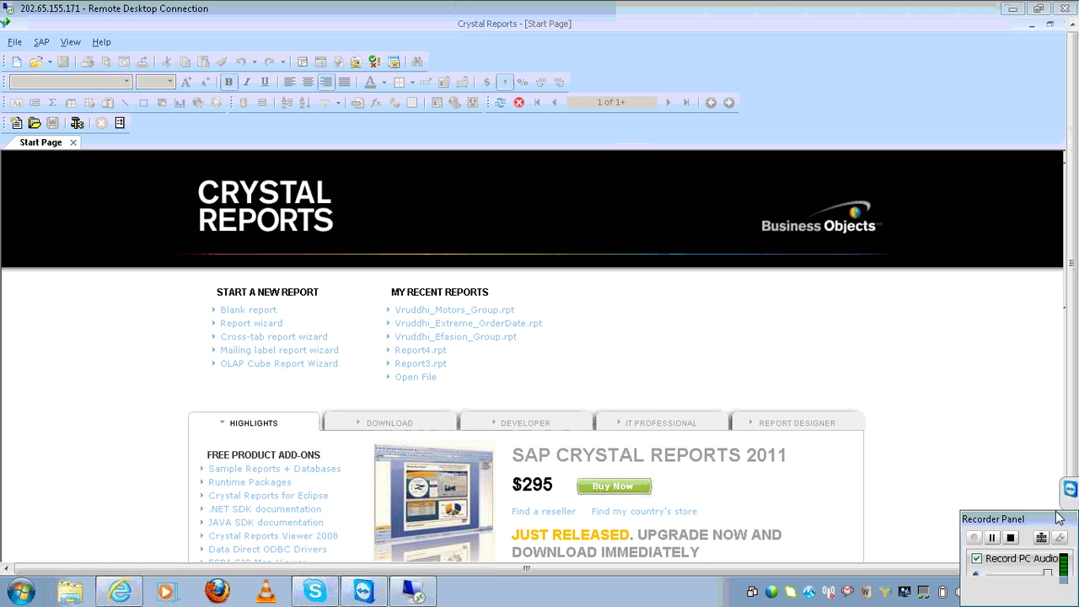
Start a blank report and expand Universes in the Database Expert, dismissing the connector error
{"action": "left_click_drag", "start_coordinate": [1059, 518], "coordinate": [1051, 547]}
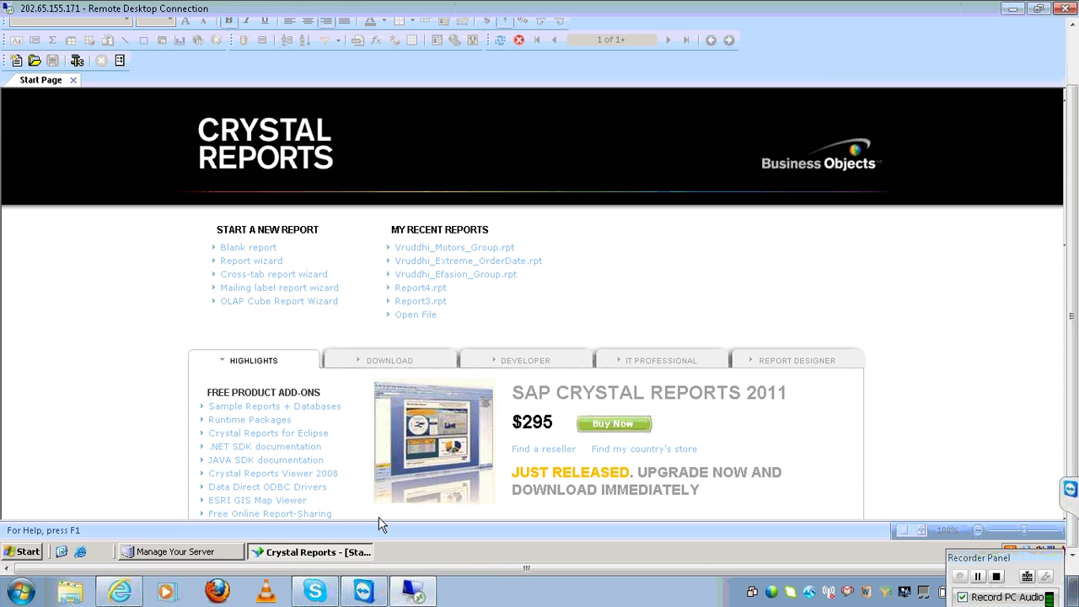
{"action": "left_click", "coordinate": [269, 249]}
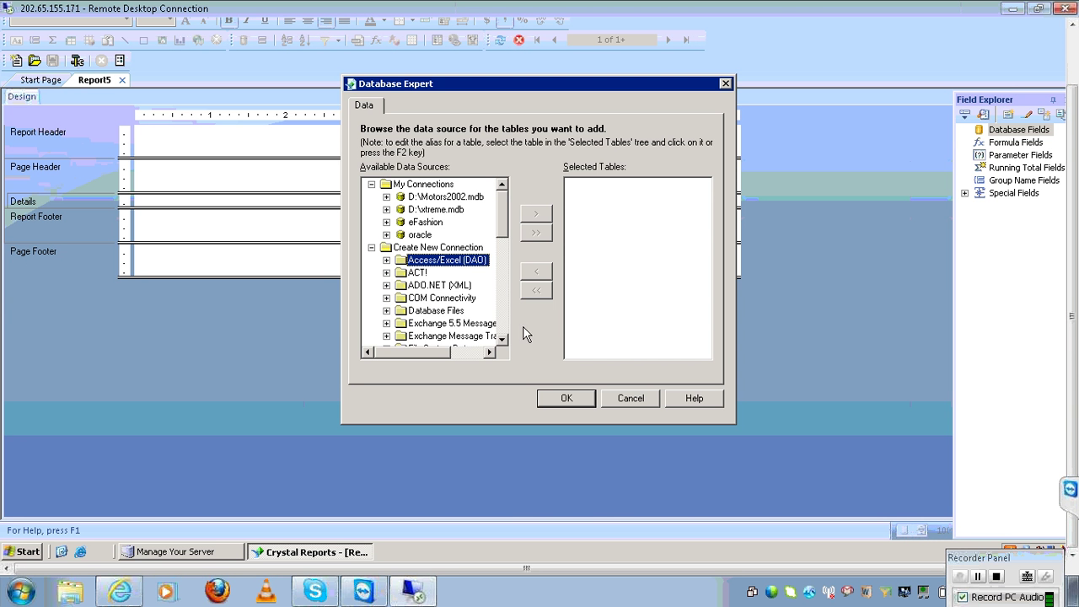
{"action": "left_click", "coordinate": [504, 318]}
{"action": "left_click", "coordinate": [506, 324]}
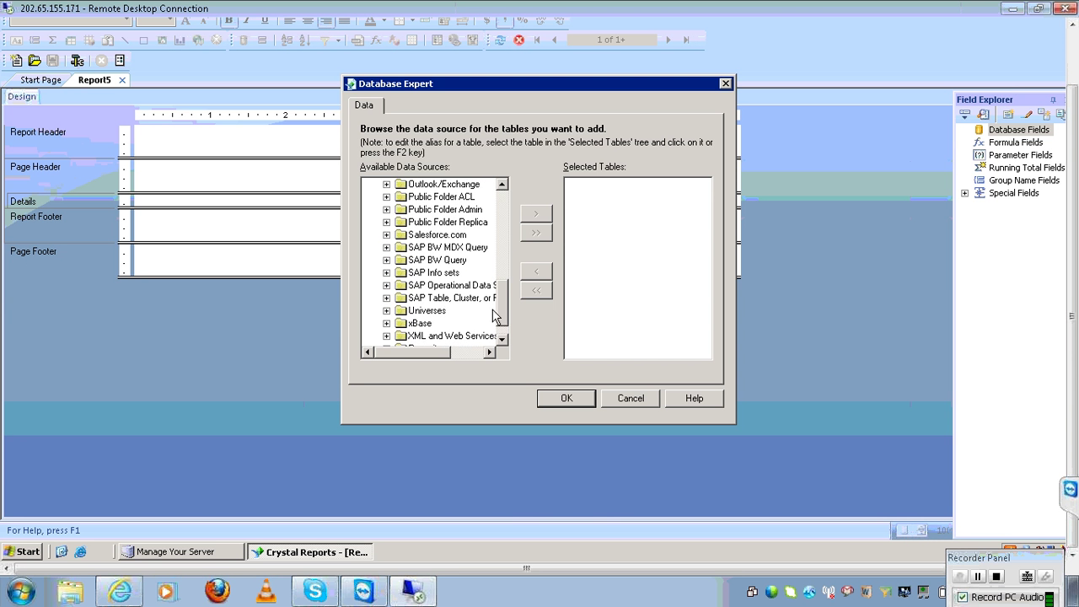
{"action": "left_click", "coordinate": [386, 311]}
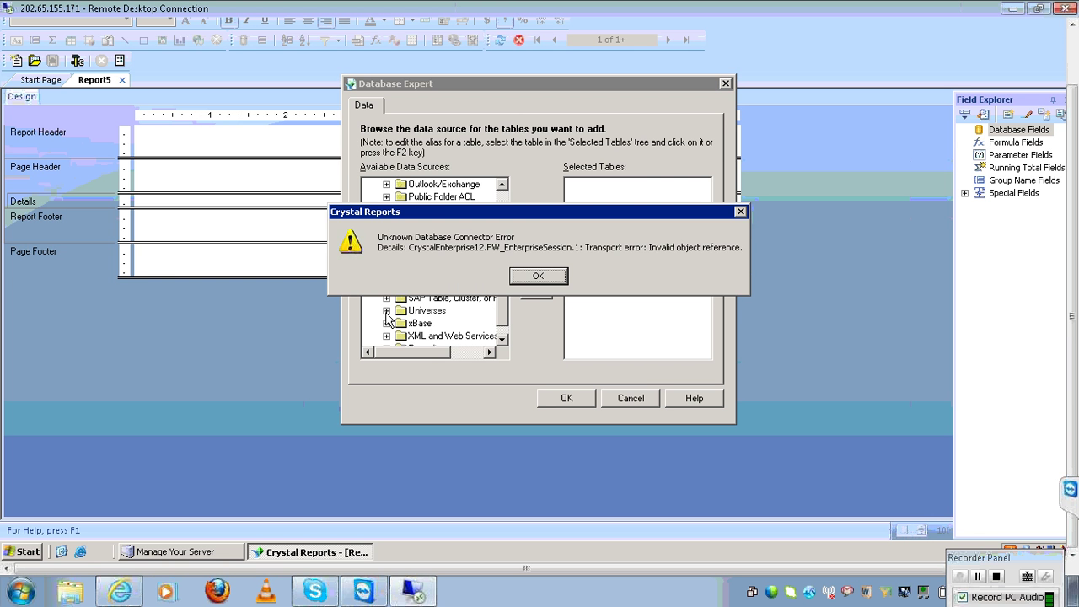
{"action": "left_click", "coordinate": [551, 275]}
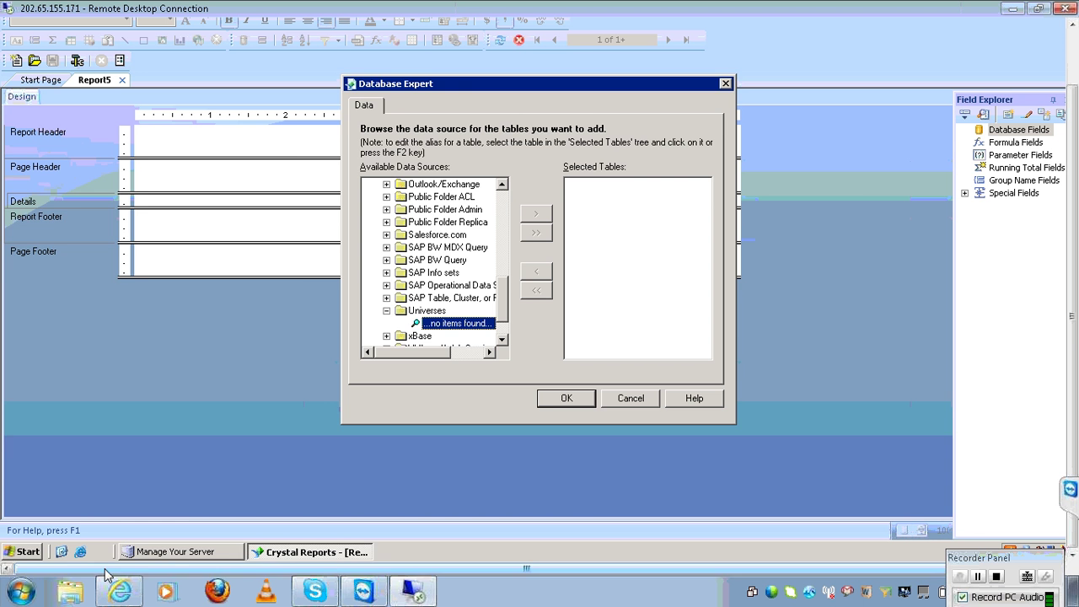
{"action": "left_click", "coordinate": [34, 552]}
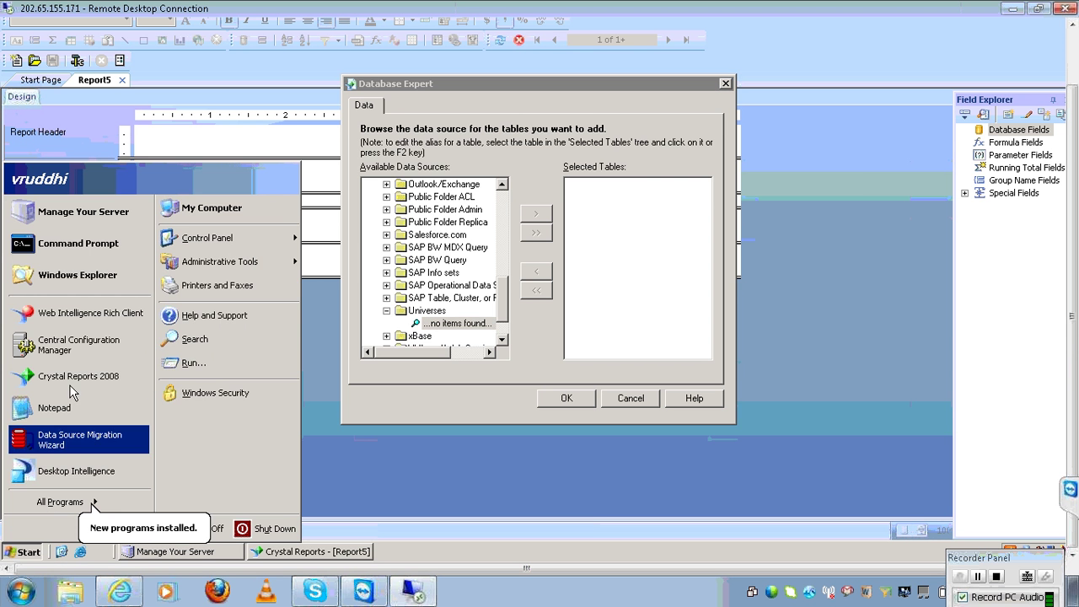
Refresh the BusinessObjects services list in Central Configuration Manager, then minimise it
{"action": "left_click", "coordinate": [74, 347]}
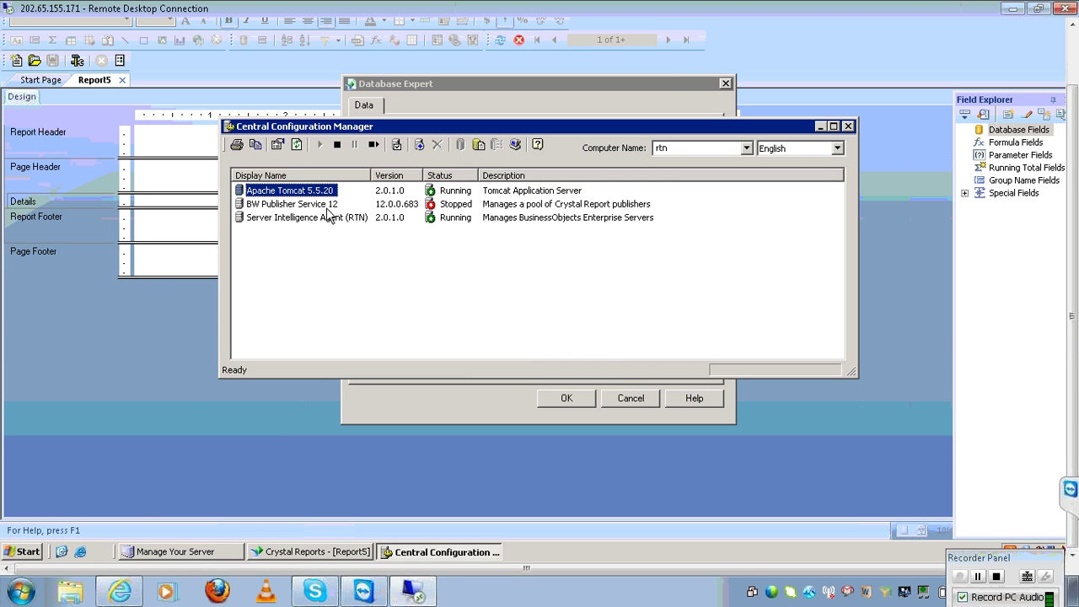
{"action": "left_click", "coordinate": [298, 148]}
{"action": "left_click", "coordinate": [300, 150]}
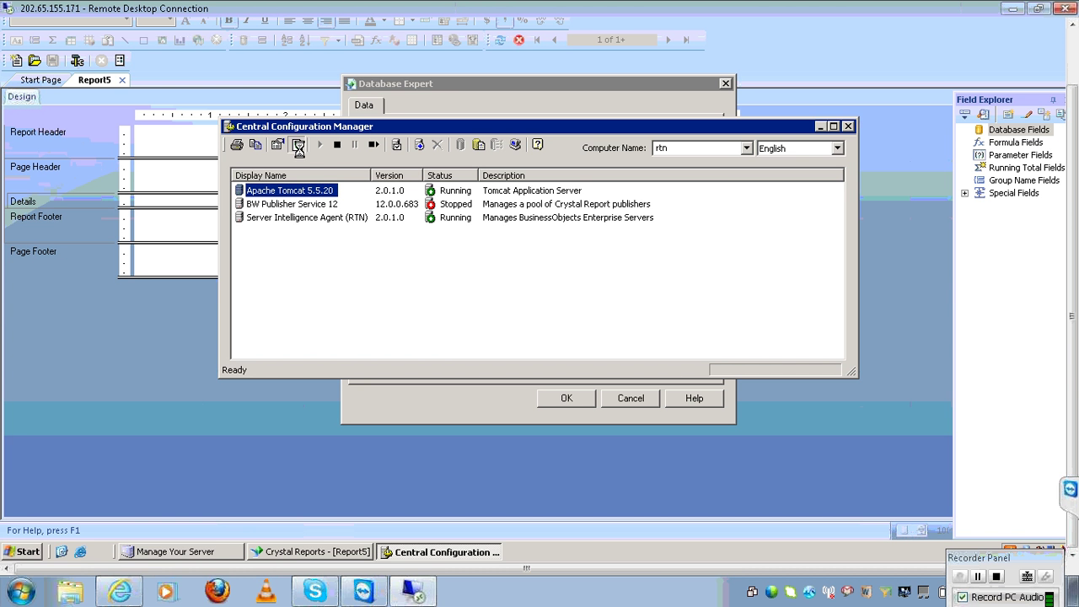
{"action": "left_click", "coordinate": [816, 126]}
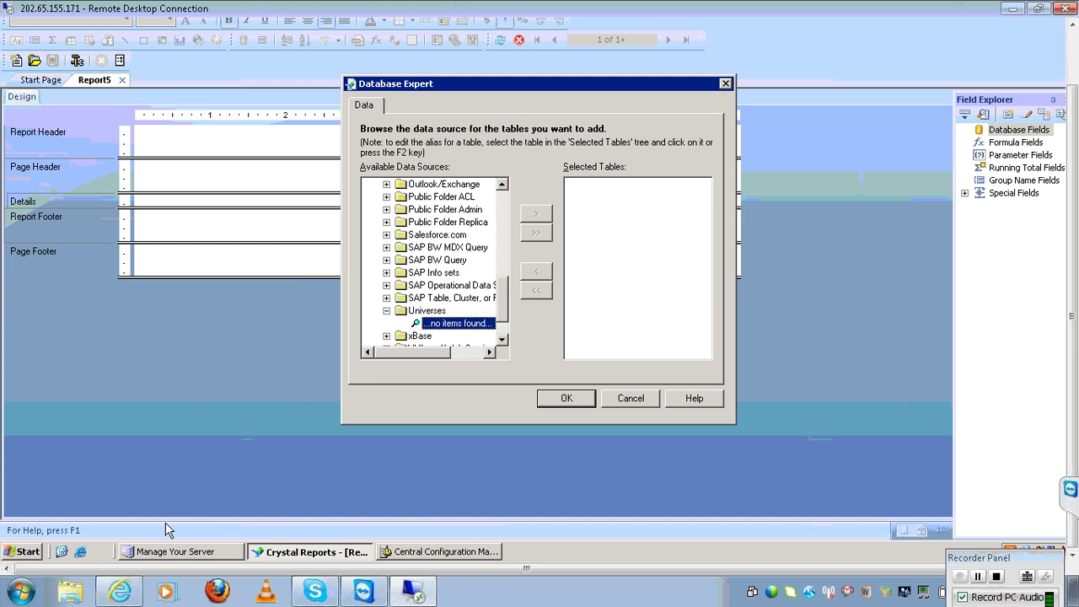
Browse the Start menu to All Programs > BusinessObjects XI 3.0 > BusinessObjects Enterprise
{"action": "left_click", "coordinate": [23, 552]}
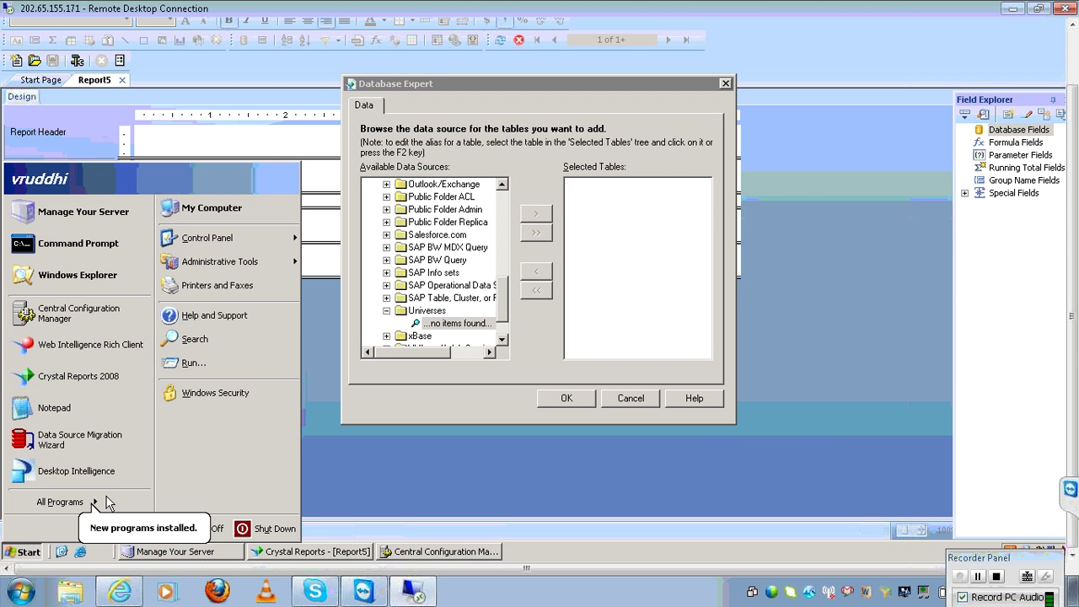
{"action": "mouse_move", "coordinate": [84, 502]}
{"action": "mouse_move", "coordinate": [169, 490]}
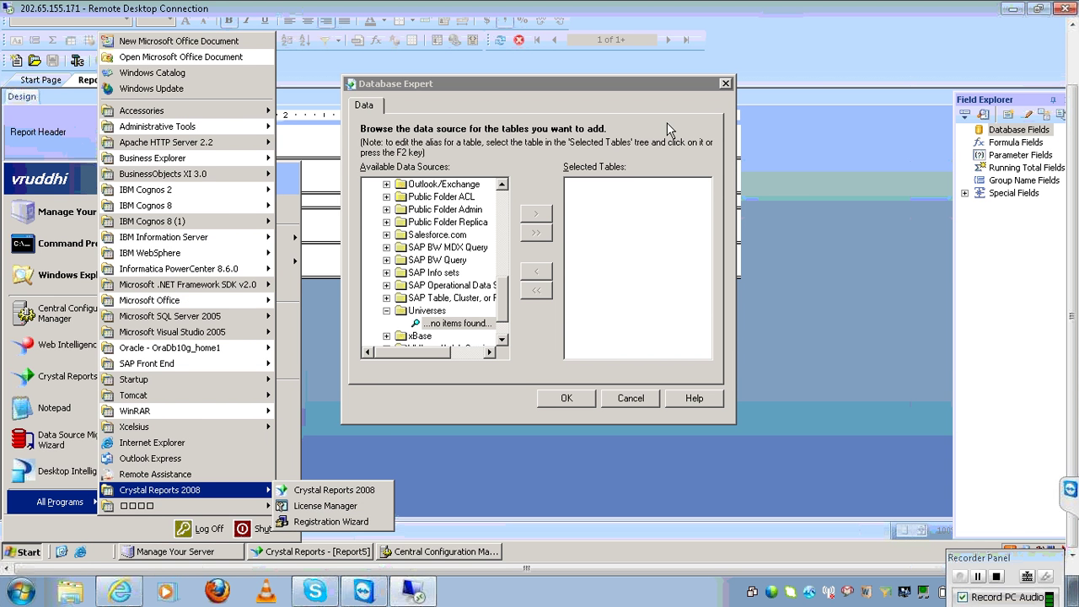
Launch Universe Designer, log on, and cancel the Quick Design Wizard
{"action": "mouse_move", "coordinate": [211, 174]}
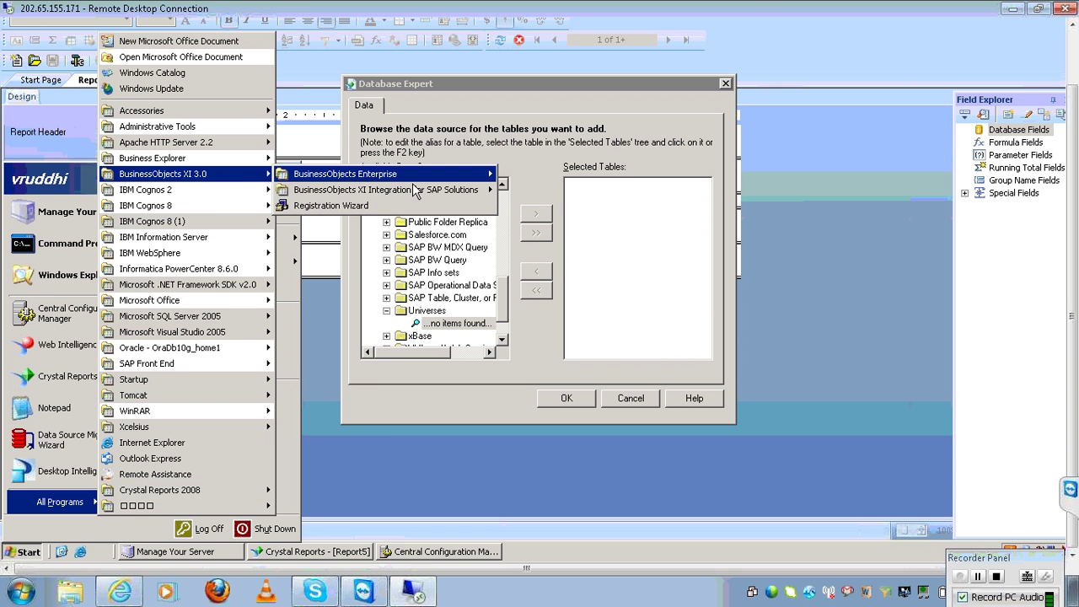
{"action": "mouse_move", "coordinate": [405, 174]}
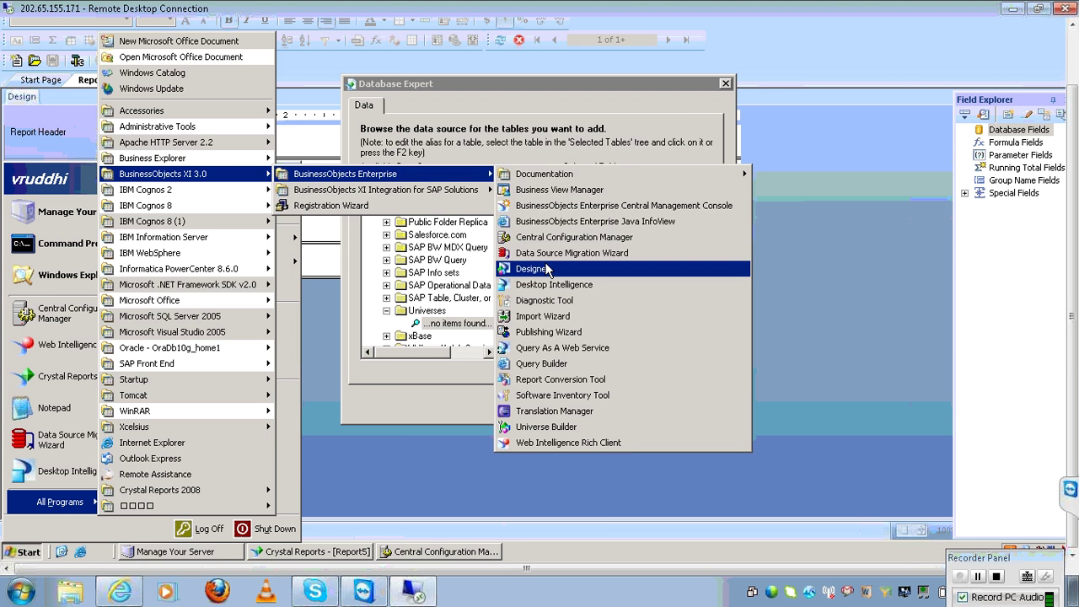
{"action": "left_click", "coordinate": [531, 268]}
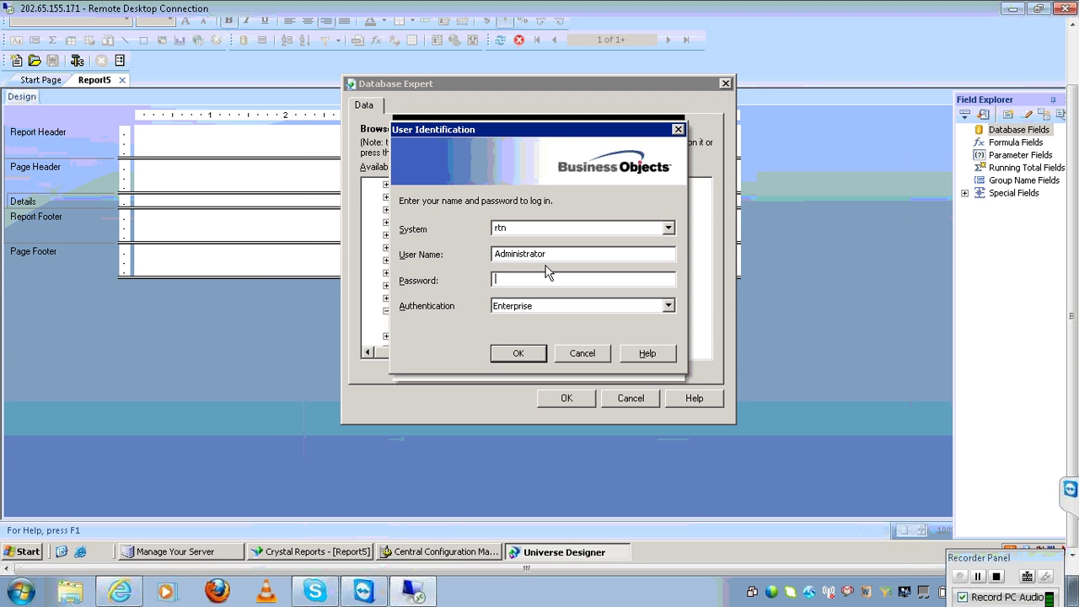
{"action": "left_click", "coordinate": [528, 353]}
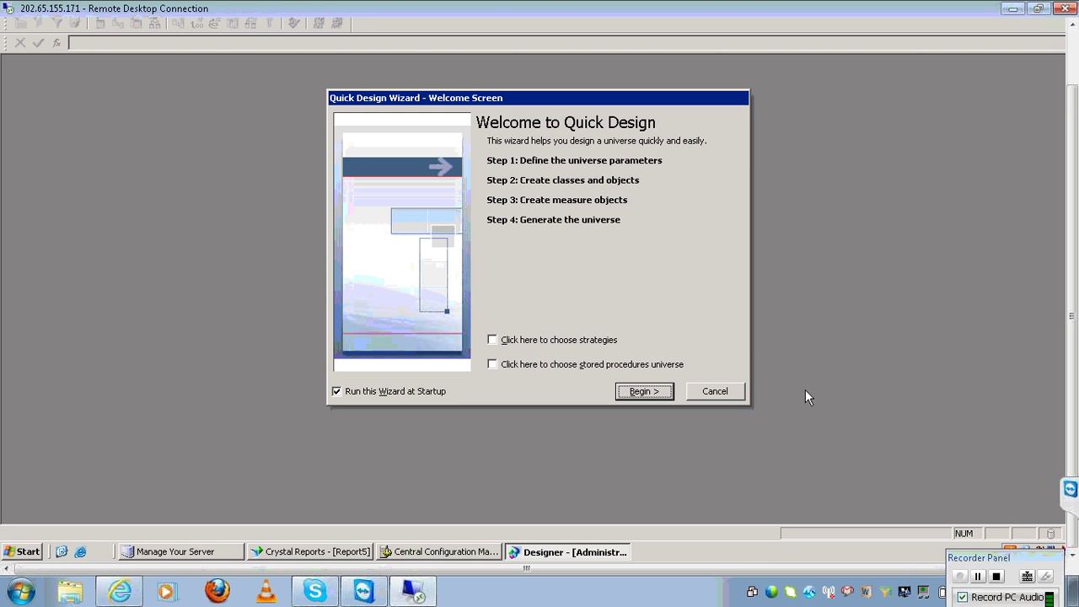
{"action": "left_click", "coordinate": [715, 391]}
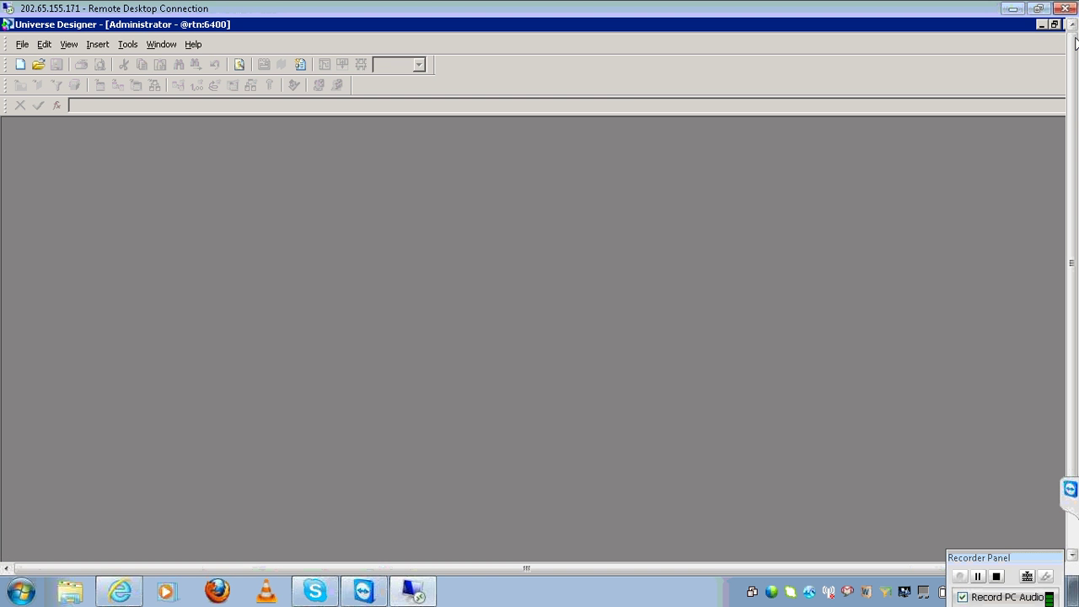
Review the universes in the 'webi universes' import folder, including Island Resorts Marketing, then cancel the import
{"action": "left_click", "coordinate": [28, 45]}
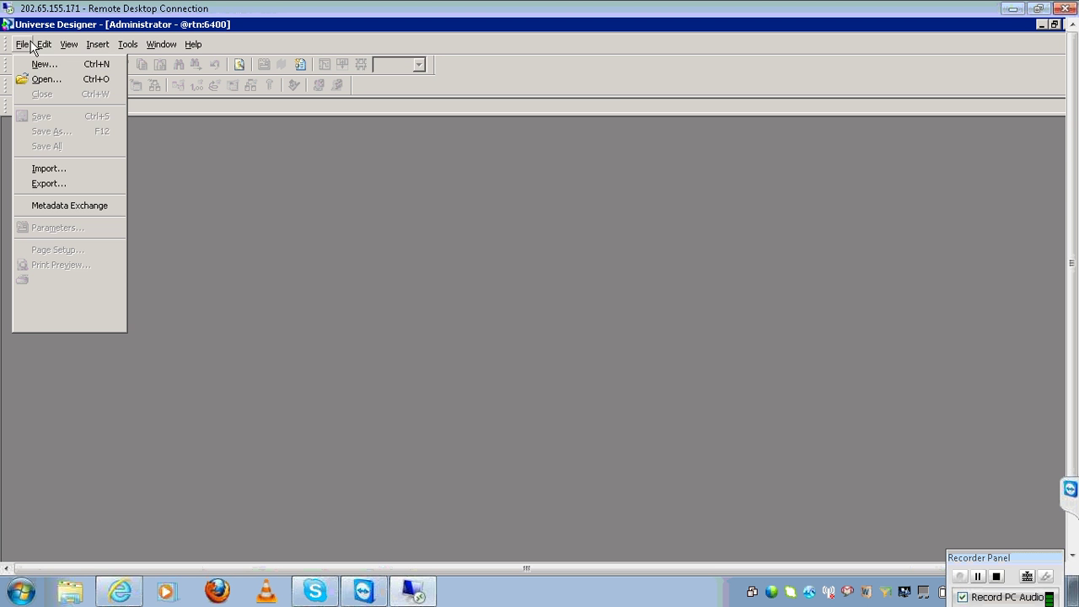
{"action": "left_click", "coordinate": [63, 167]}
{"action": "left_click", "coordinate": [649, 208]}
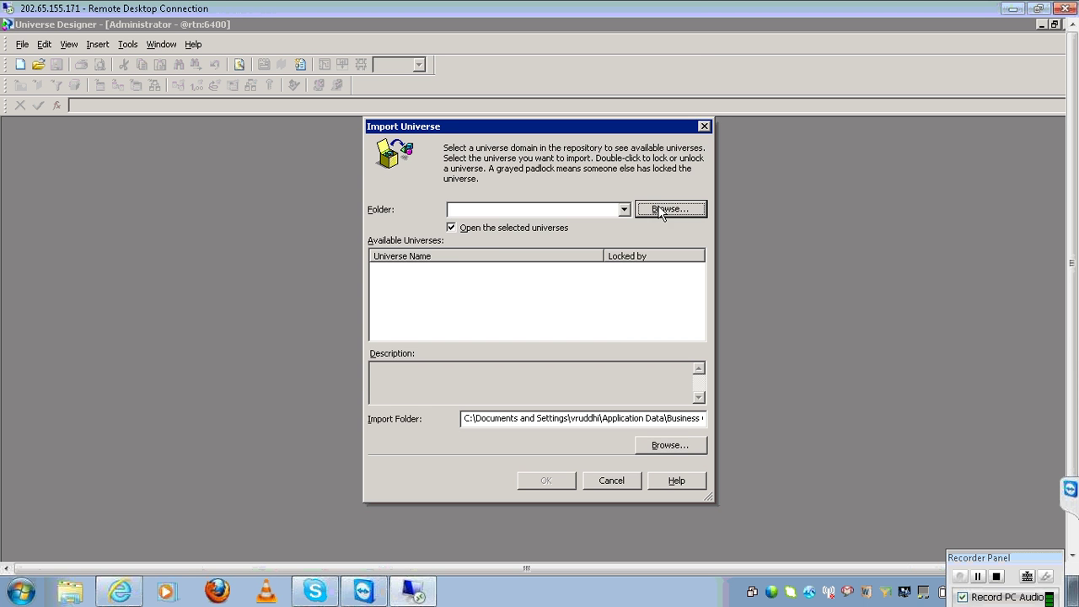
{"action": "left_click", "coordinate": [504, 268]}
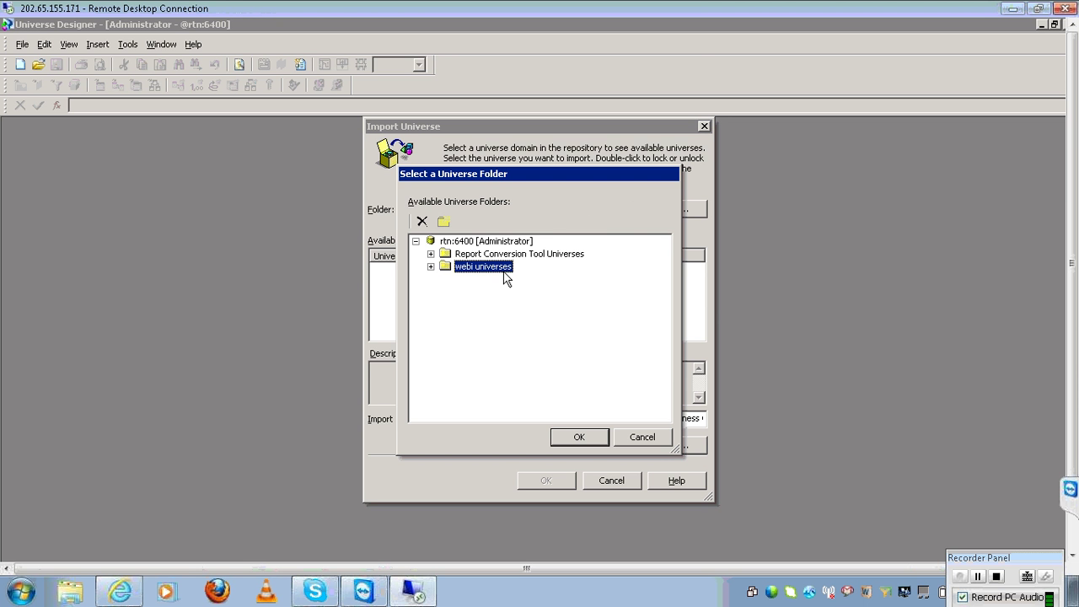
{"action": "left_click", "coordinate": [560, 436]}
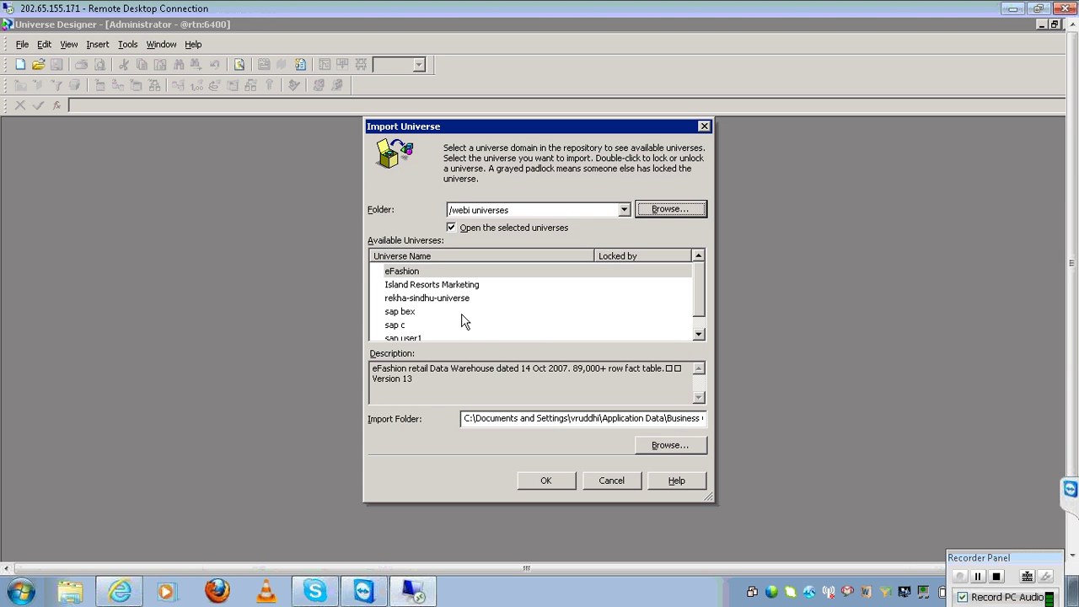
{"action": "left_click", "coordinate": [426, 286]}
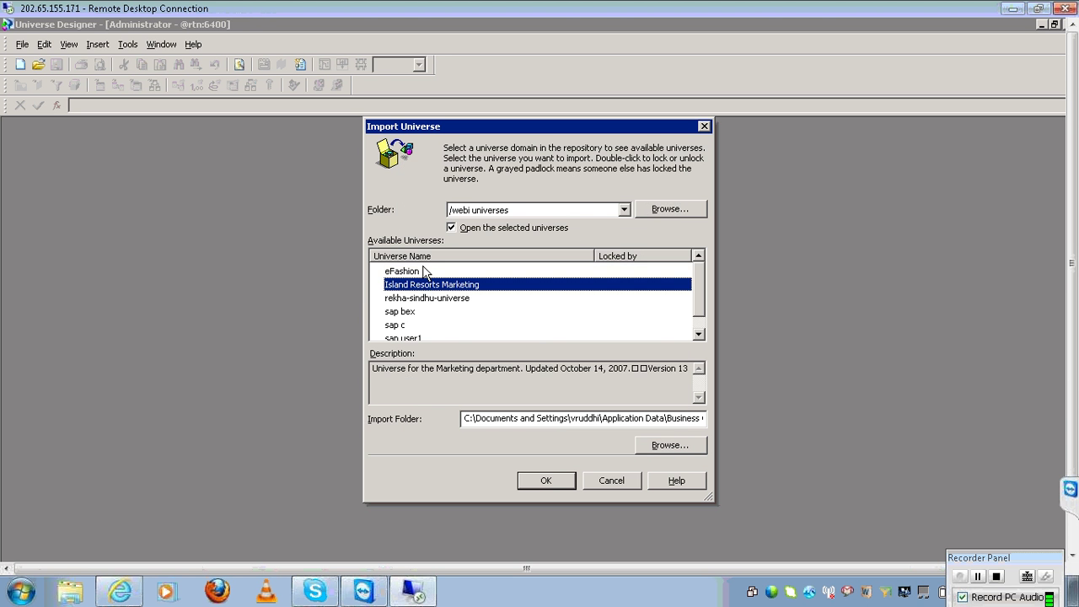
{"action": "left_click", "coordinate": [424, 276]}
{"action": "left_click", "coordinate": [424, 284]}
{"action": "left_click", "coordinate": [602, 475]}
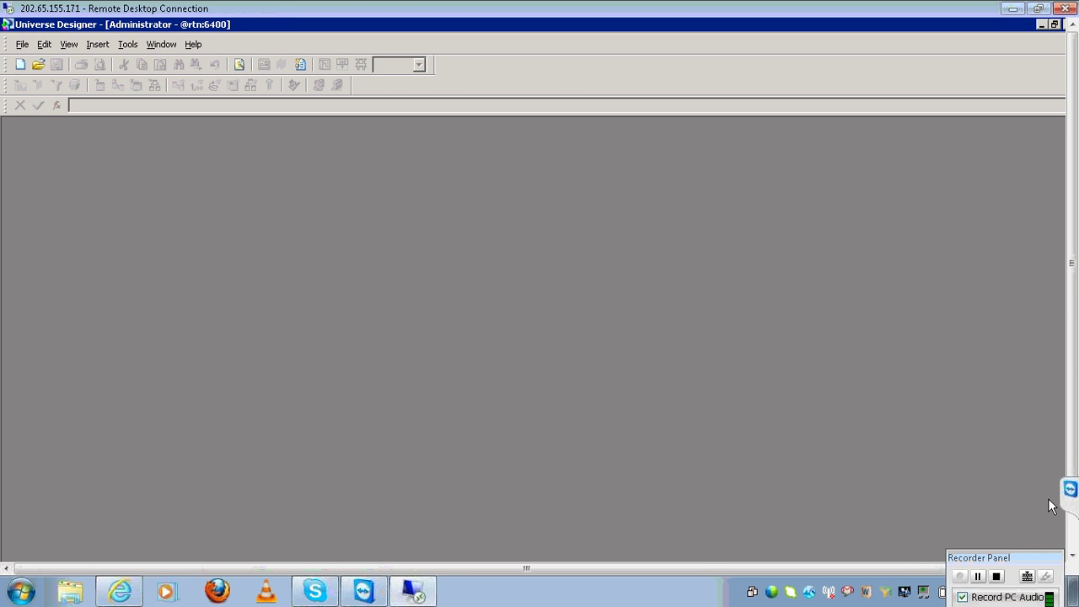
{"action": "left_click", "coordinate": [1075, 540]}
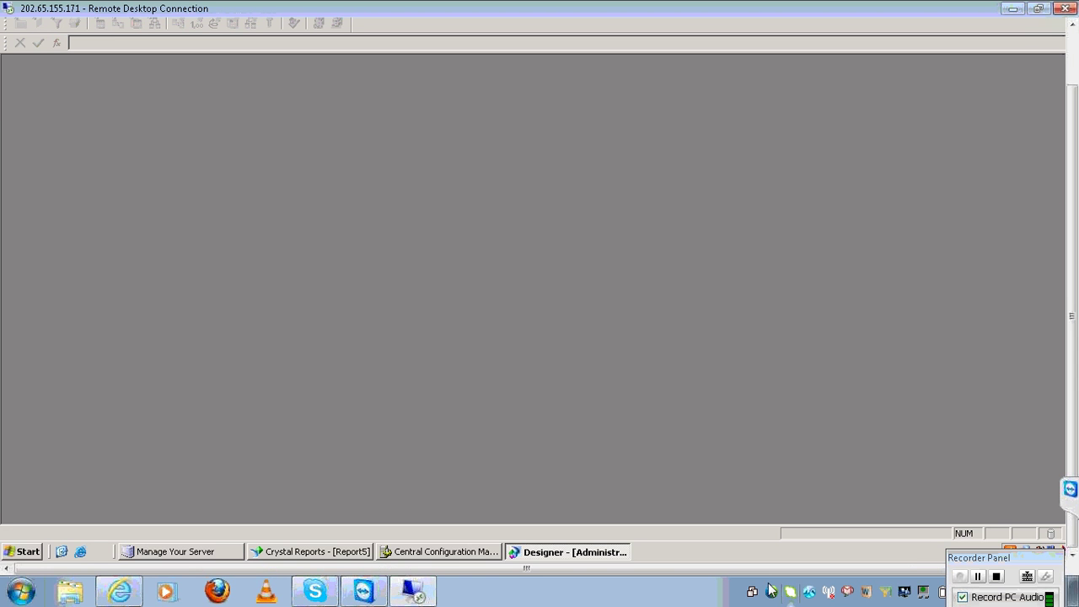
Cancel the Database Expert, dock the Field Explorer, and close Crystal Reports without saving Report5
{"action": "left_click", "coordinate": [352, 551]}
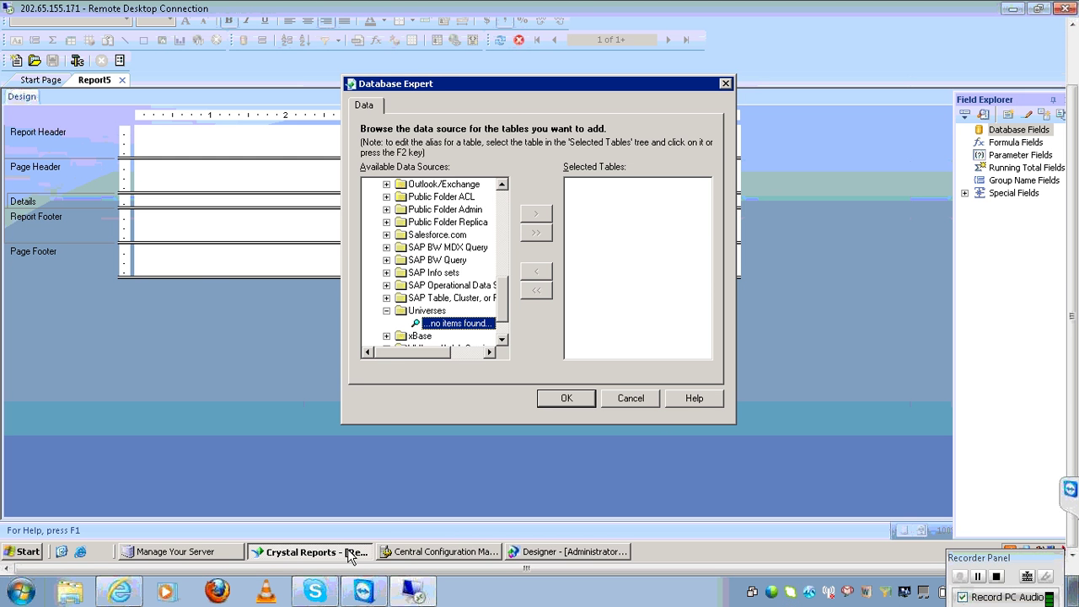
{"action": "left_click", "coordinate": [640, 398]}
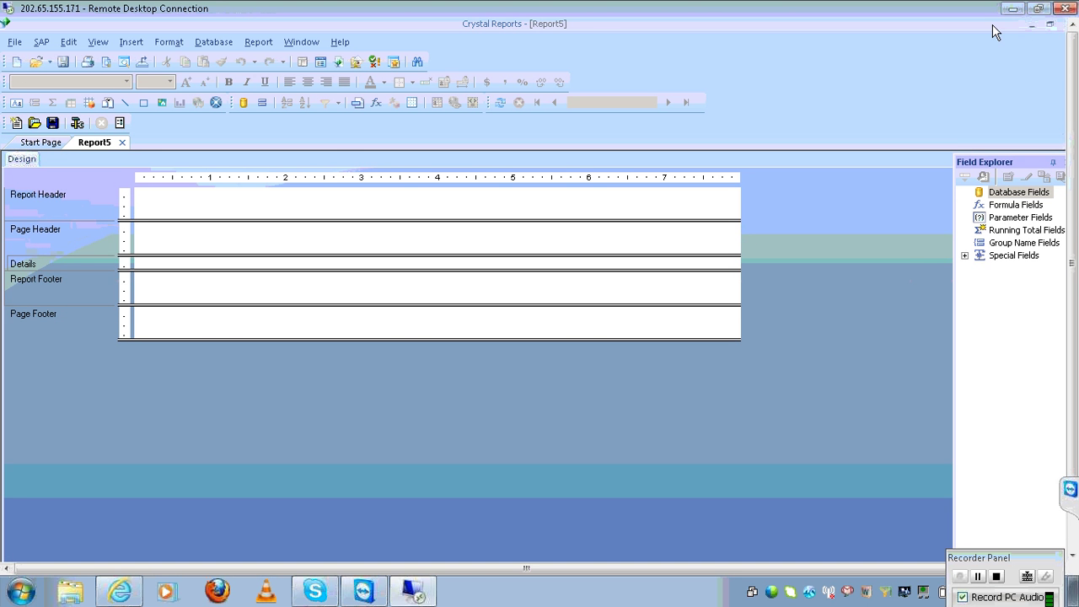
{"action": "double_click", "coordinate": [993, 25]}
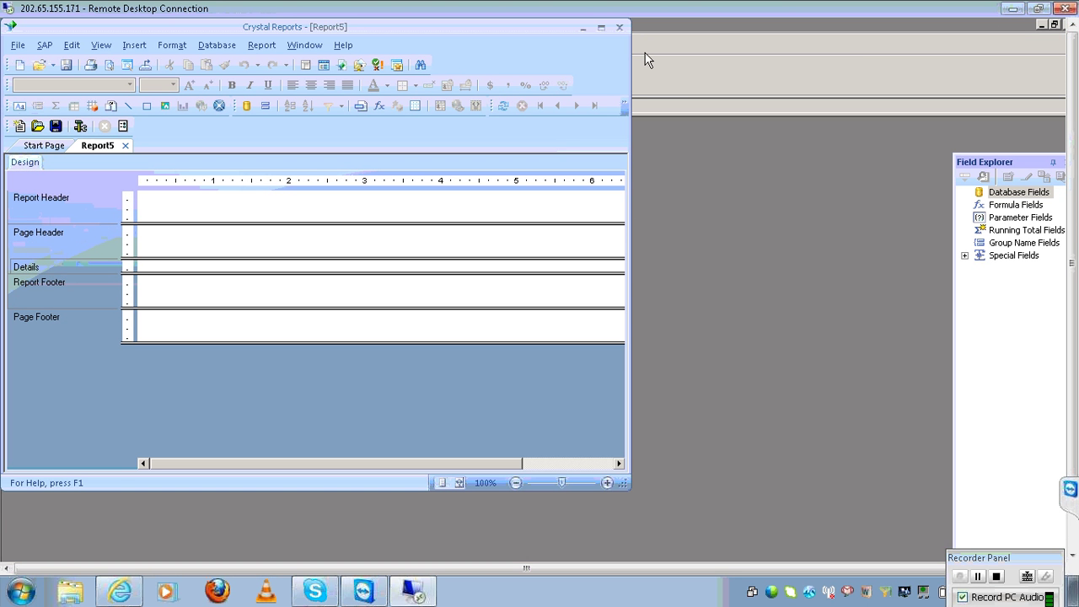
{"action": "left_click", "coordinate": [1001, 159]}
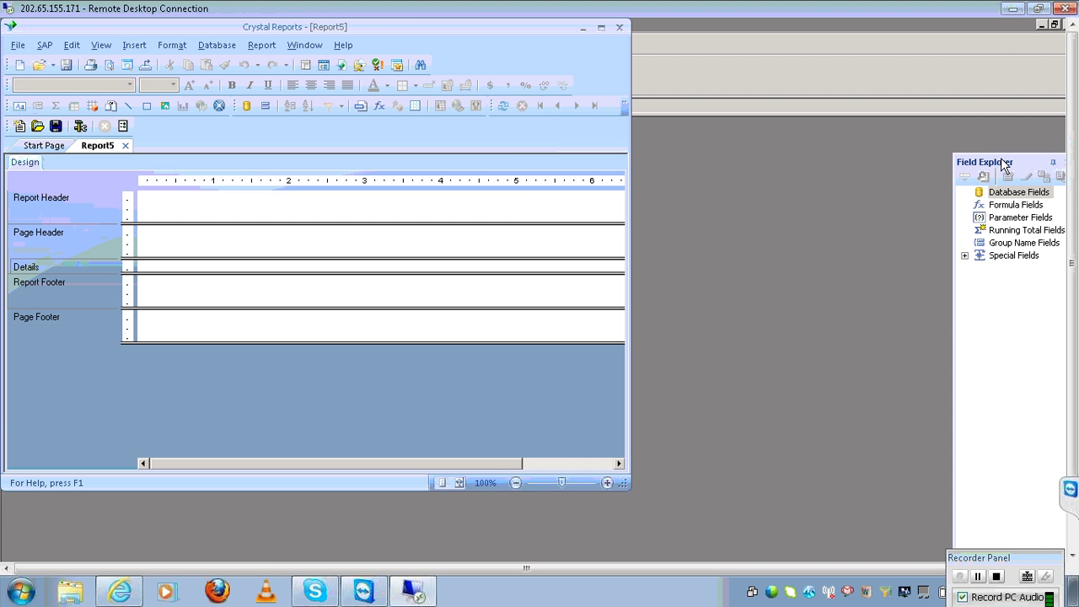
{"action": "left_click_drag", "start_coordinate": [1002, 164], "coordinate": [506, 145]}
{"action": "left_click_drag", "start_coordinate": [517, 151], "coordinate": [554, 157]}
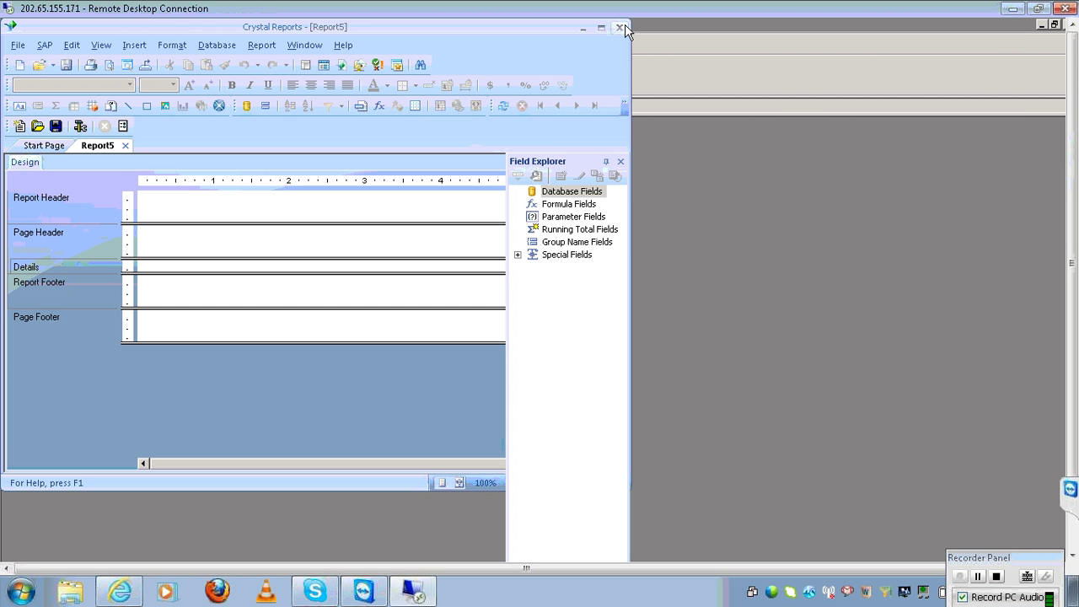
{"action": "left_click", "coordinate": [619, 27]}
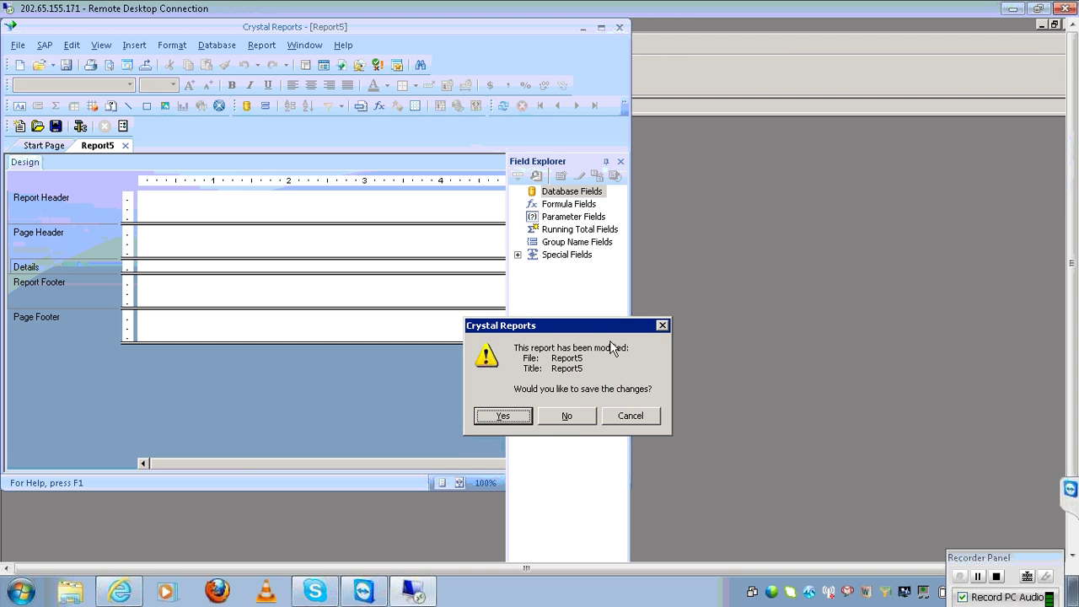
{"action": "left_click", "coordinate": [568, 416]}
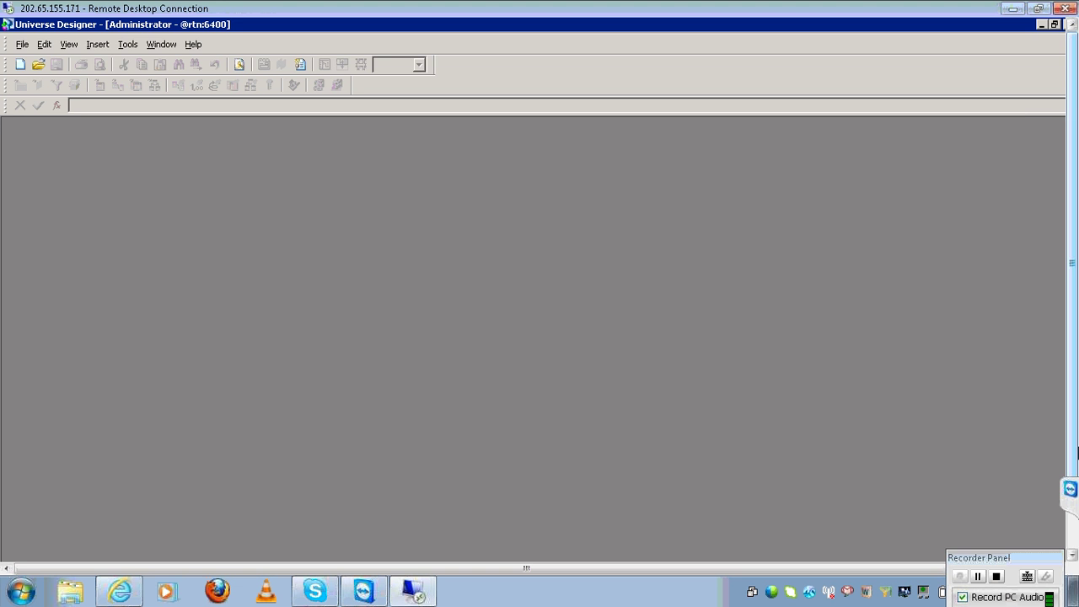
Relaunch Crystal Reports 2008 from the Start menu and show its full Start Page
{"action": "left_click", "coordinate": [1073, 546]}
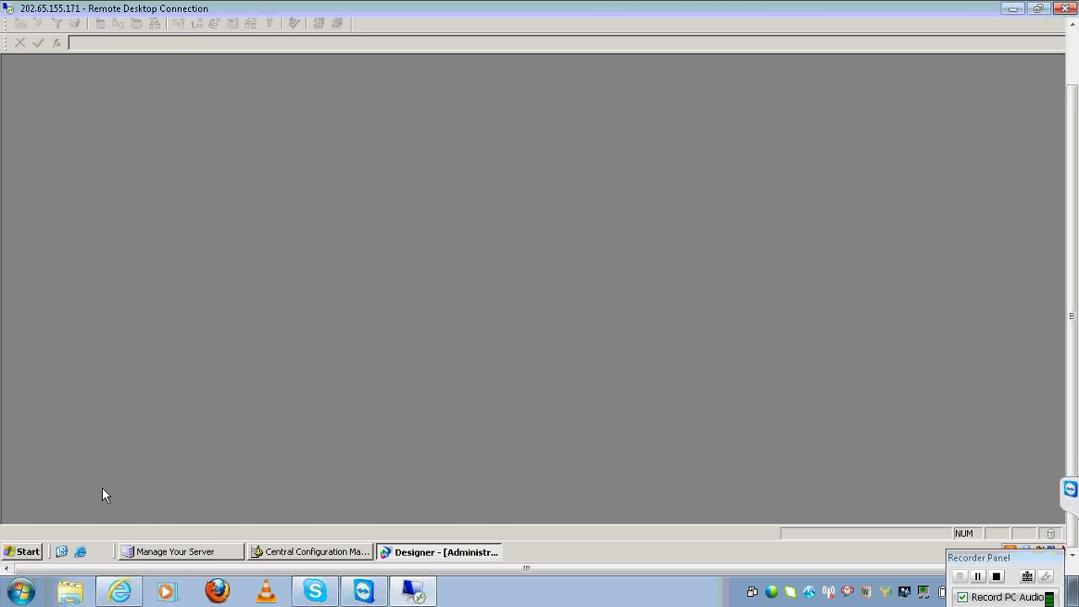
{"action": "left_click", "coordinate": [26, 552]}
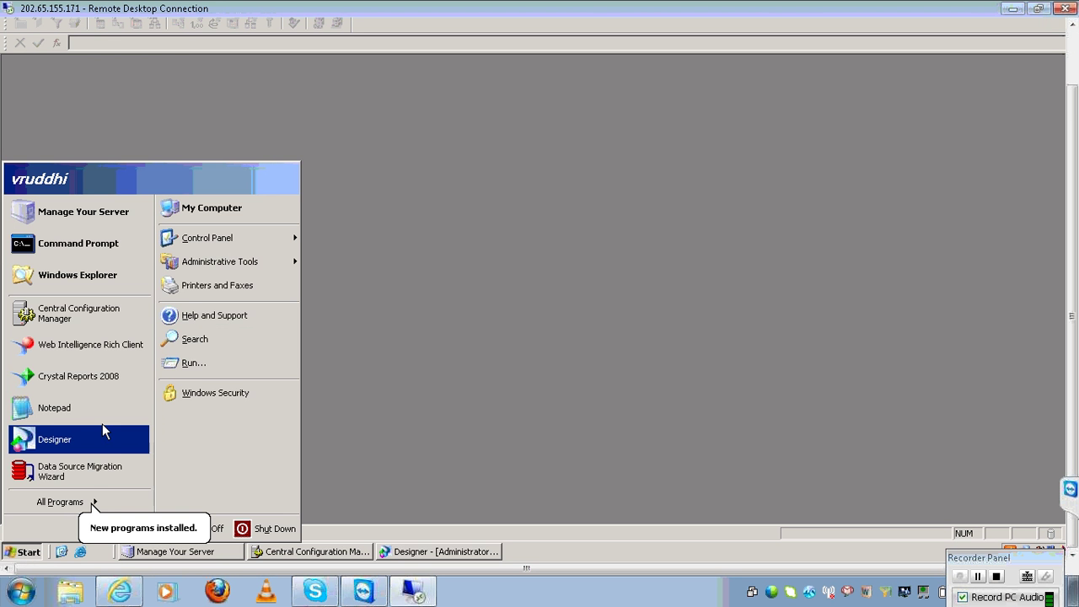
{"action": "left_click", "coordinate": [92, 376]}
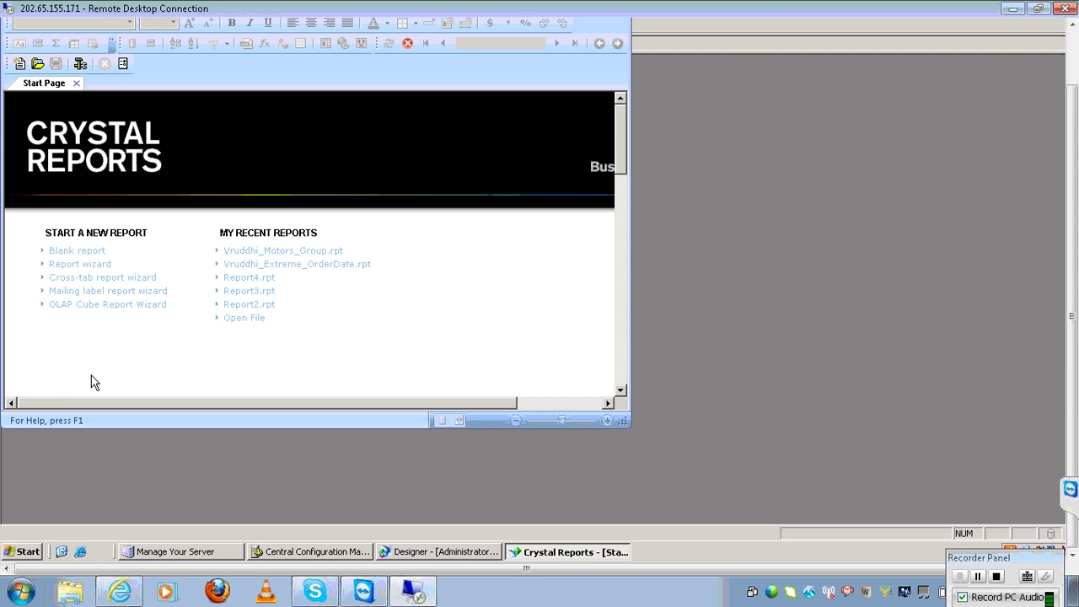
{"action": "left_click", "coordinate": [1073, 38]}
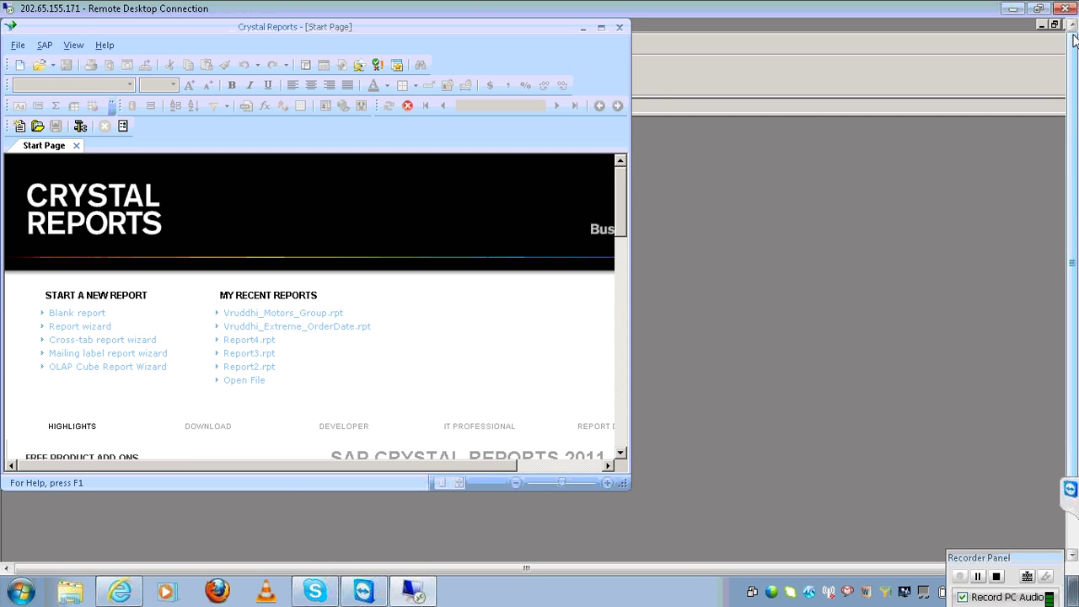
Start a blank report and log on to the eFashion universe connection
{"action": "left_click", "coordinate": [83, 315]}
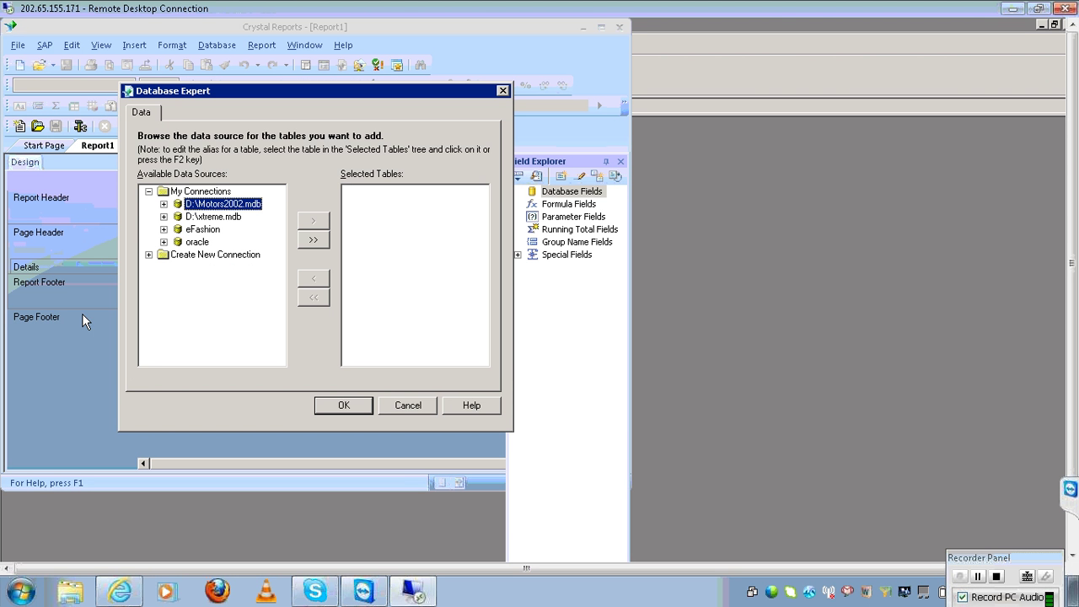
{"action": "left_click", "coordinate": [165, 230]}
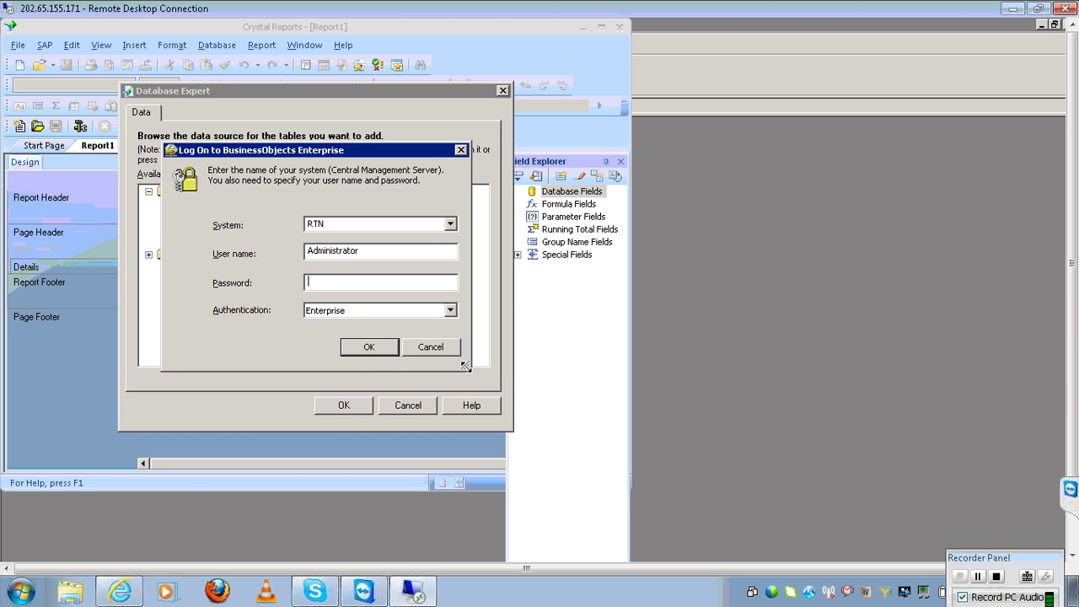
{"action": "left_click", "coordinate": [371, 346]}
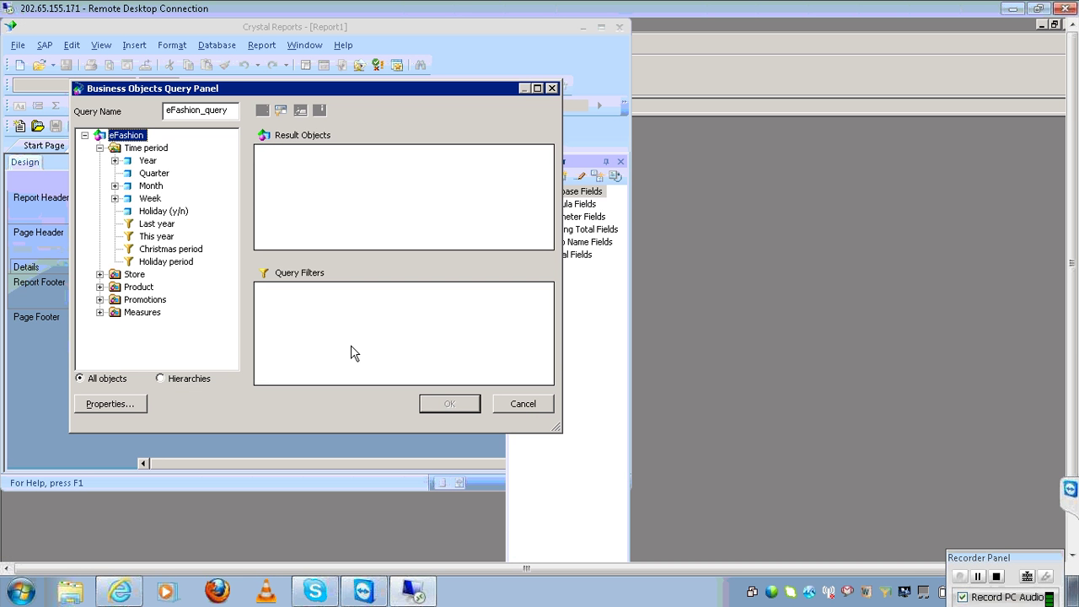
Build eFashion_query returning Year, State and Sales revenue in the Query Panel
{"action": "double_click", "coordinate": [150, 160]}
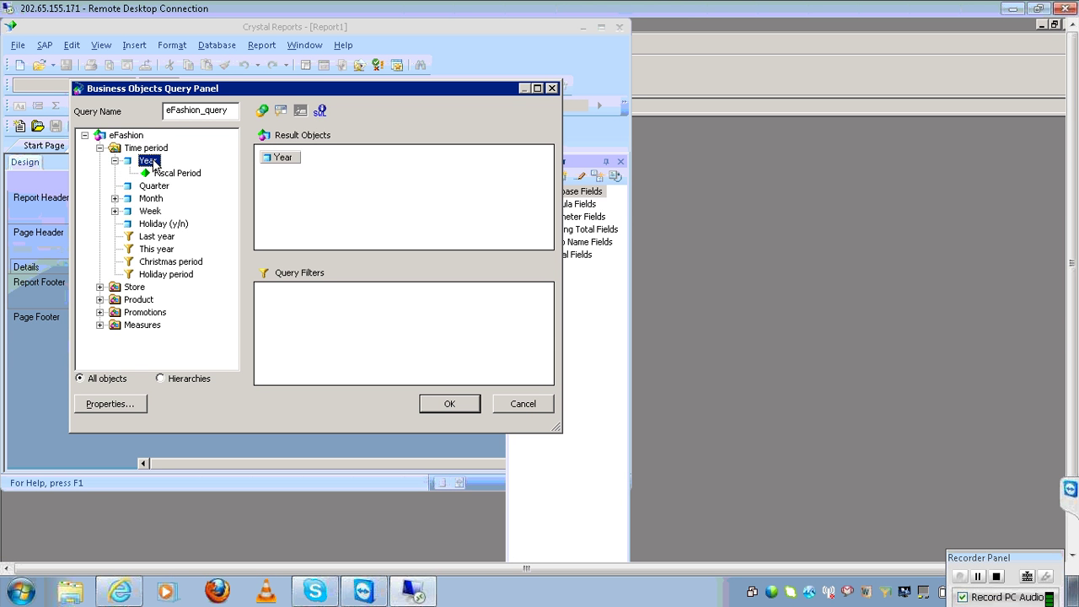
{"action": "left_click", "coordinate": [100, 287]}
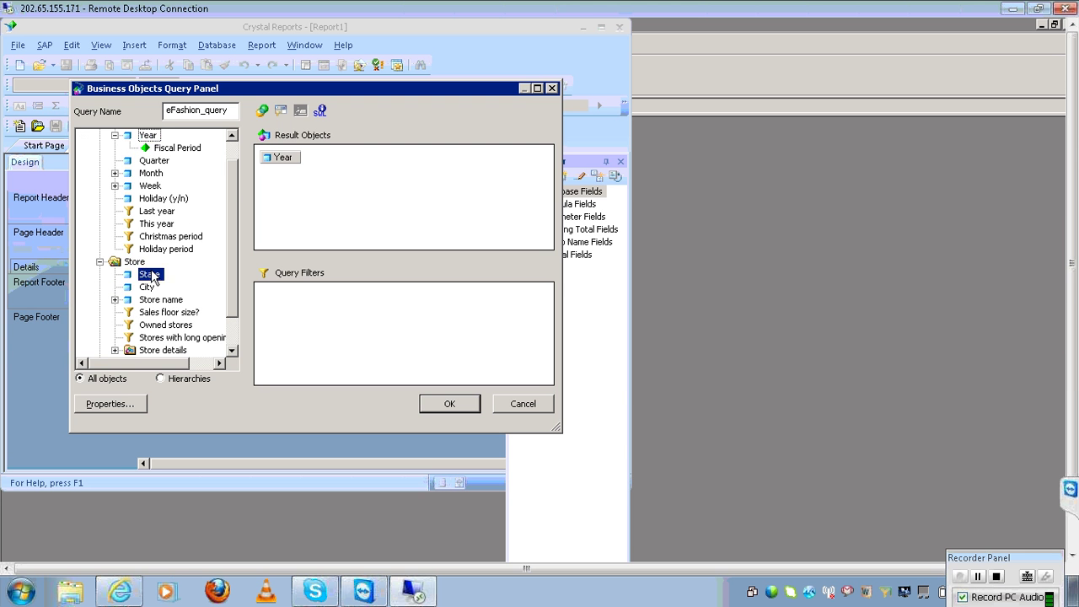
{"action": "double_click", "coordinate": [149, 274]}
{"action": "scroll", "coordinate": [233, 348], "scroll_direction": "down", "scroll_amount": 1}
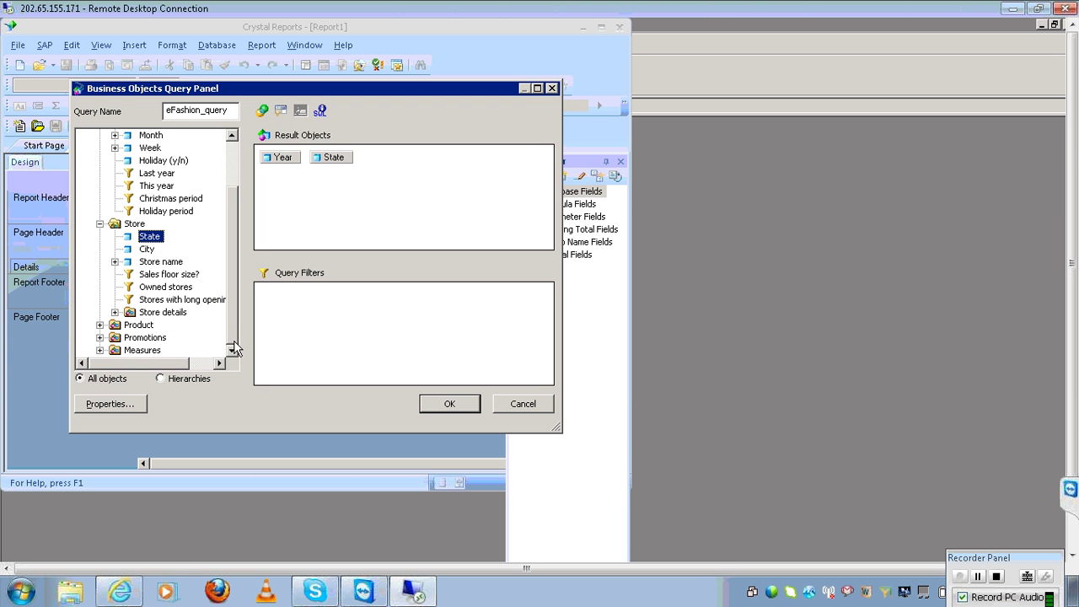
{"action": "left_click", "coordinate": [99, 350]}
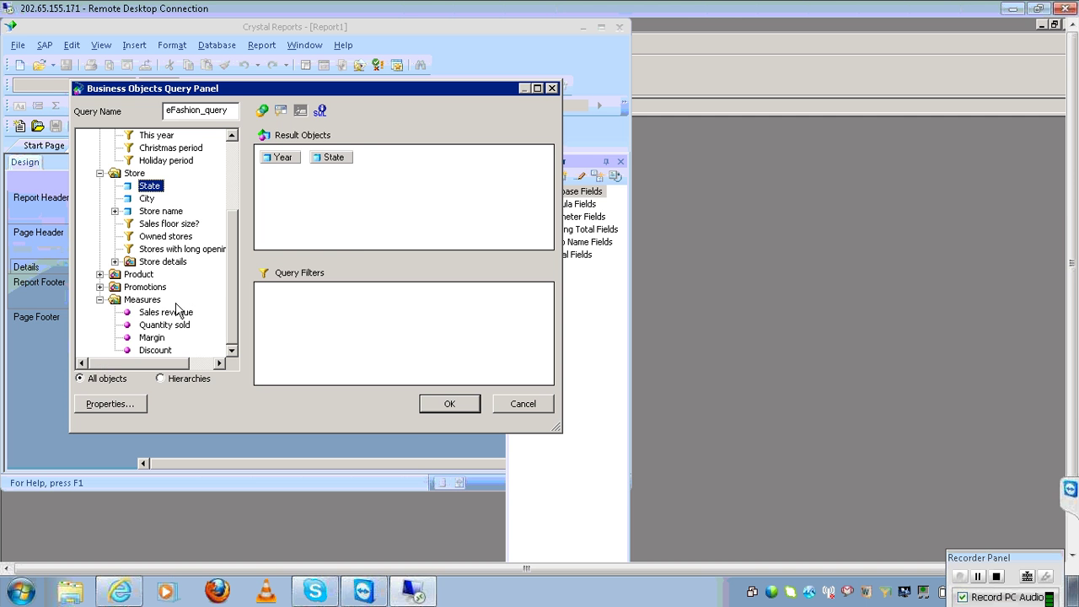
{"action": "double_click", "coordinate": [172, 313]}
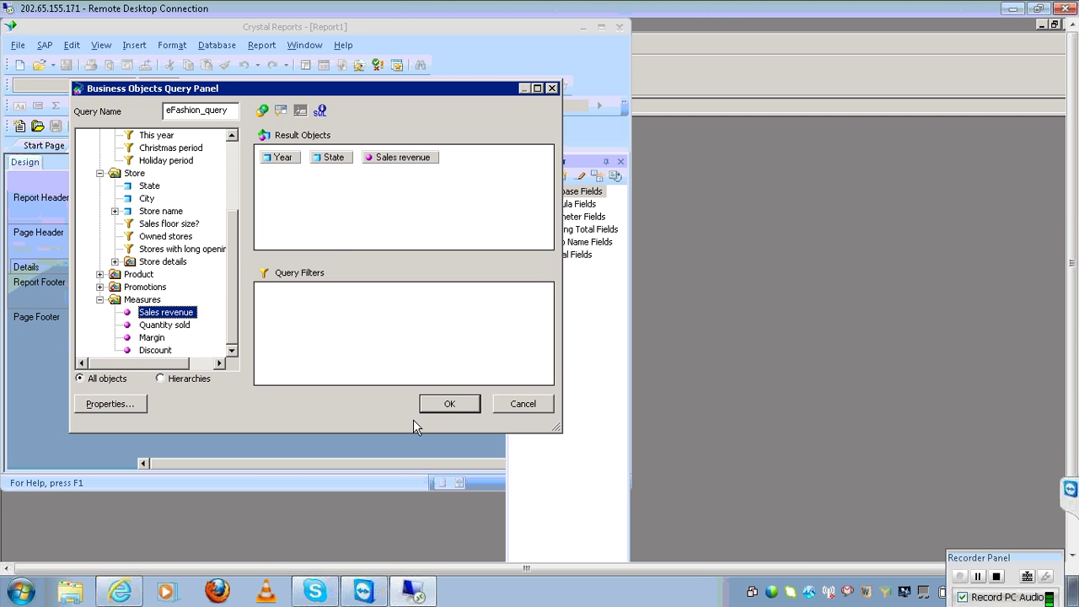
{"action": "left_click", "coordinate": [449, 403]}
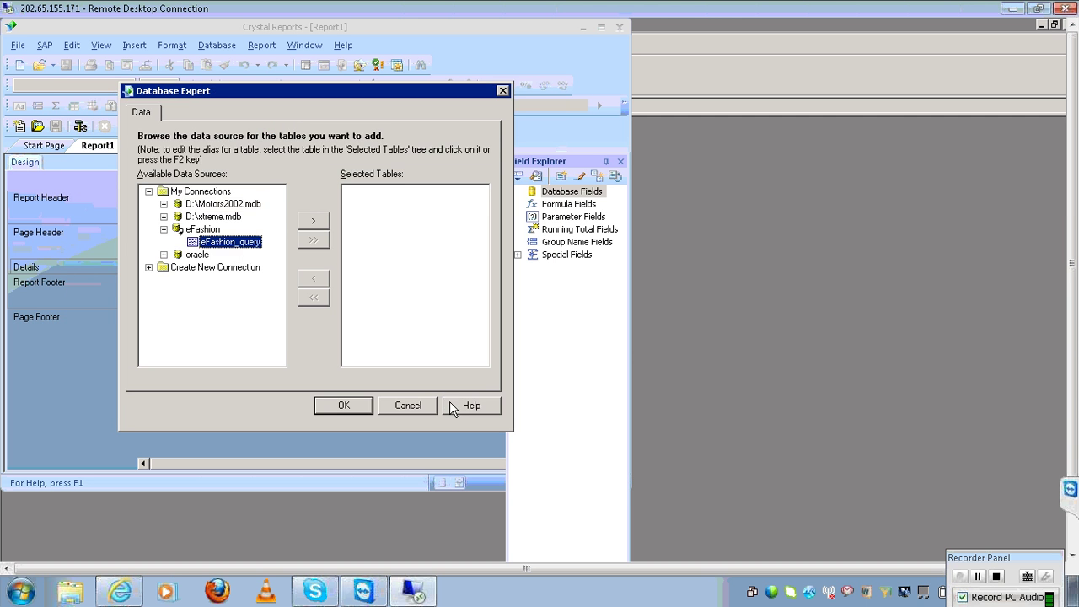
Add eFashion_query to the report as its data source and maximise the window
{"action": "left_click", "coordinate": [314, 224]}
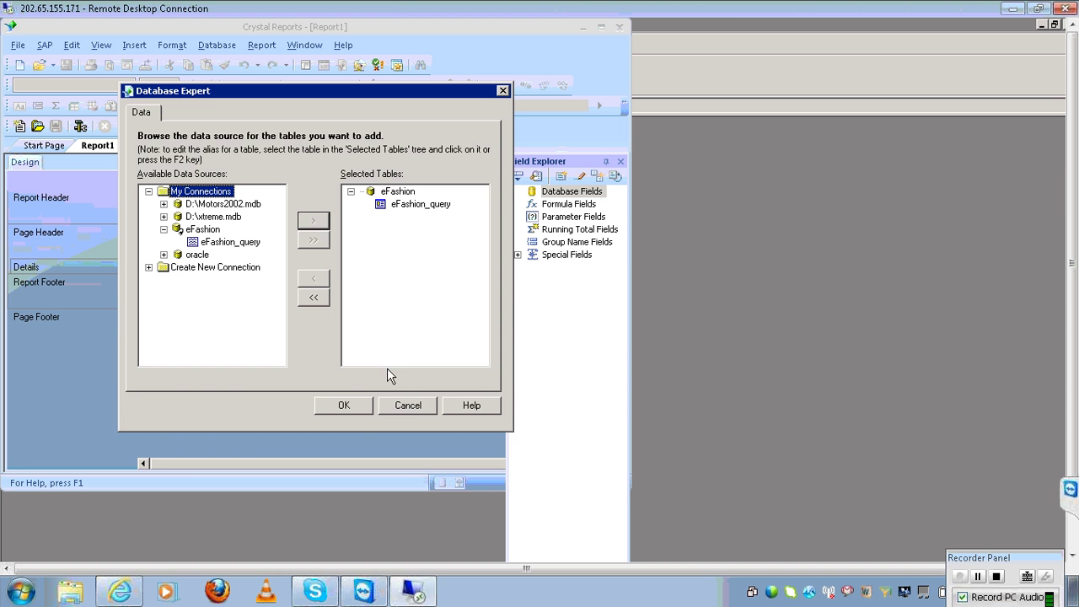
{"action": "left_click", "coordinate": [350, 406]}
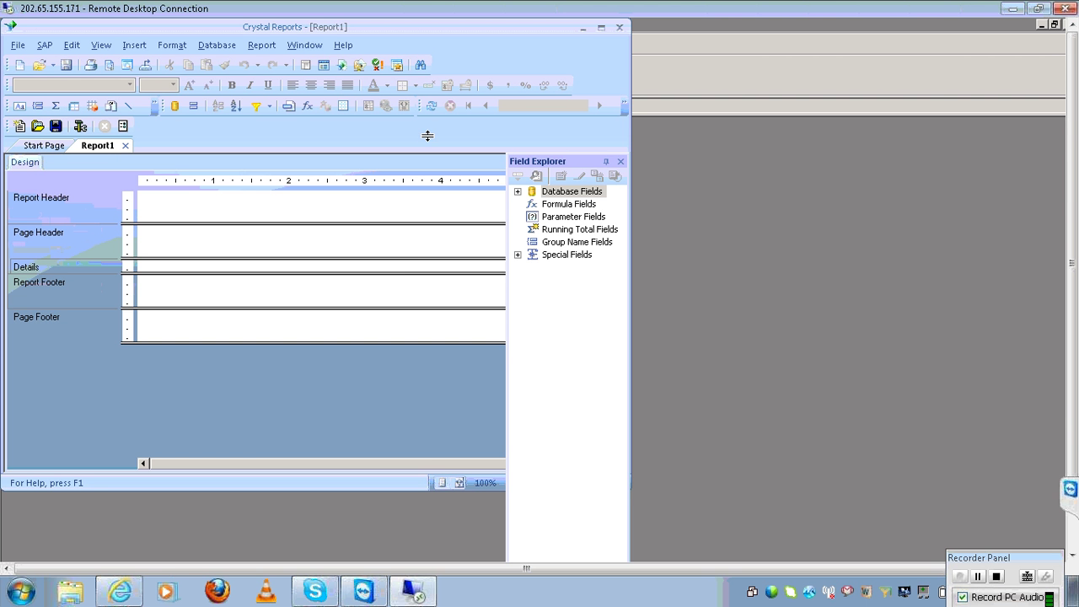
{"action": "double_click", "coordinate": [422, 34]}
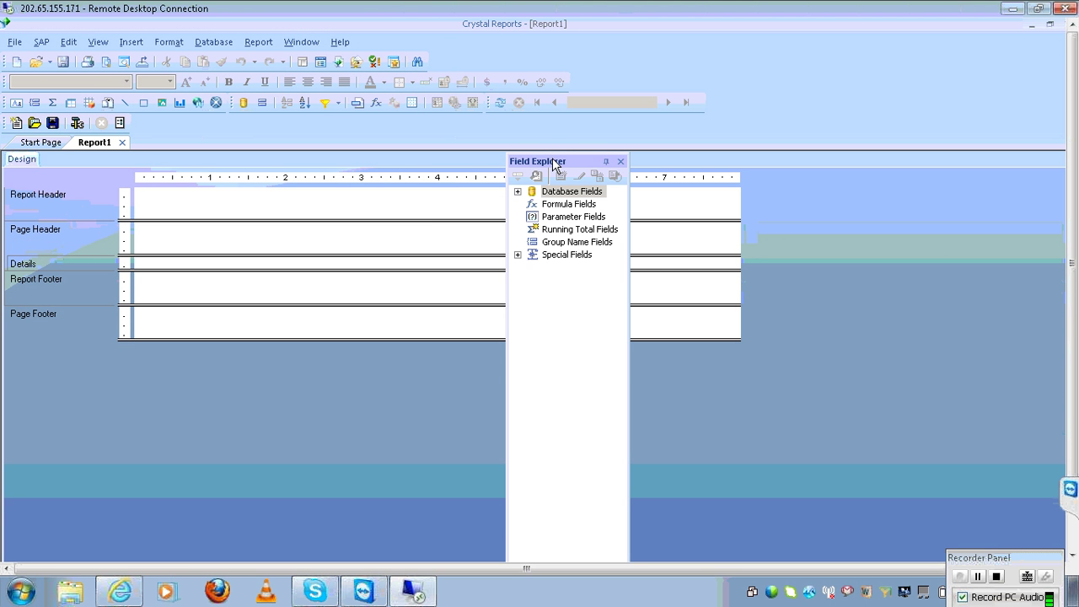
{"action": "left_click_drag", "start_coordinate": [554, 165], "coordinate": [838, 176]}
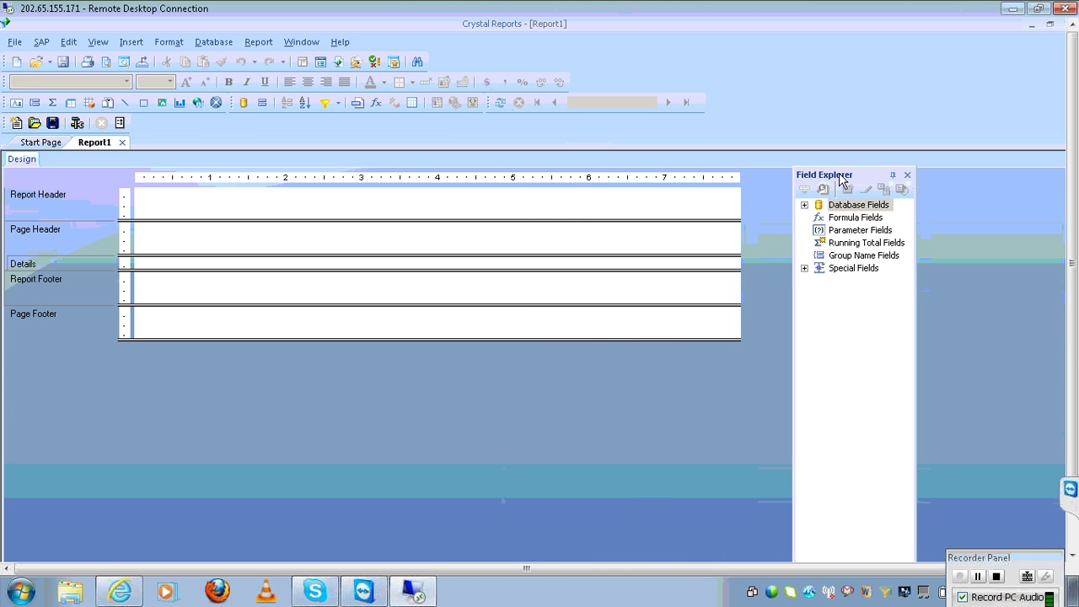
Place Year, State and Sales revenue from eFashion_query into the Details section
{"action": "left_click", "coordinate": [805, 206]}
{"action": "left_click", "coordinate": [820, 219]}
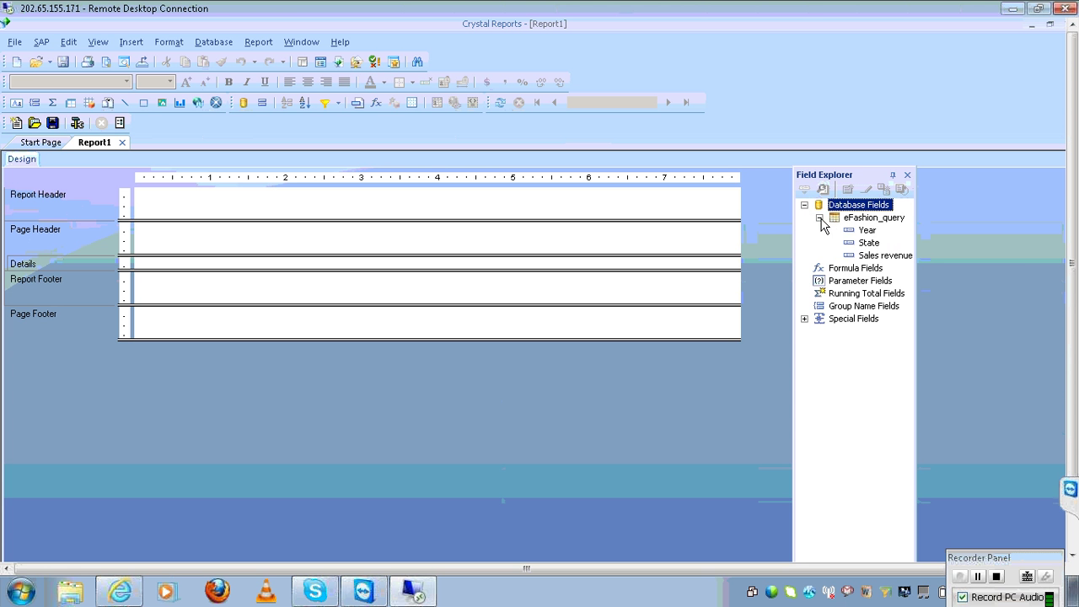
{"action": "left_click", "coordinate": [868, 231]}
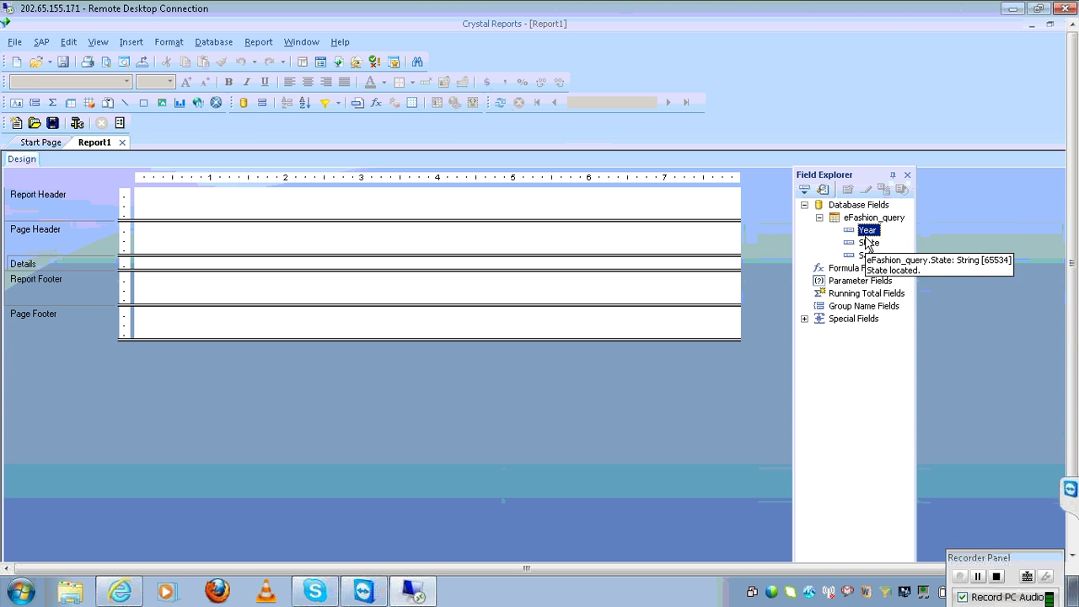
{"action": "left_click", "coordinate": [869, 244], "text": "ctrl"}
{"action": "left_click", "coordinate": [867, 256], "text": "ctrl"}
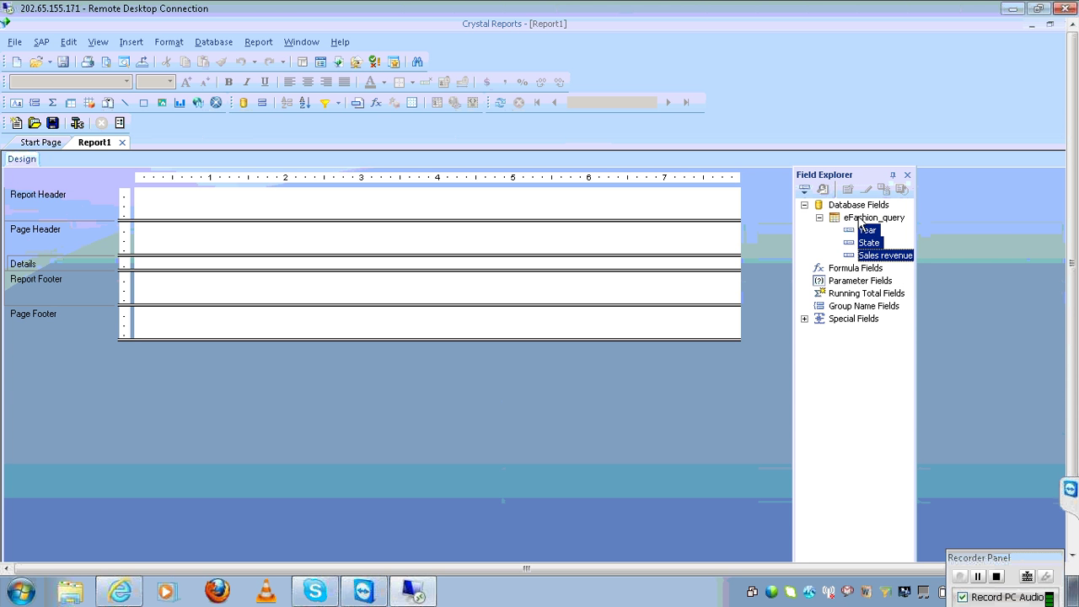
{"action": "left_click_drag", "start_coordinate": [869, 230], "coordinate": [156, 263]}
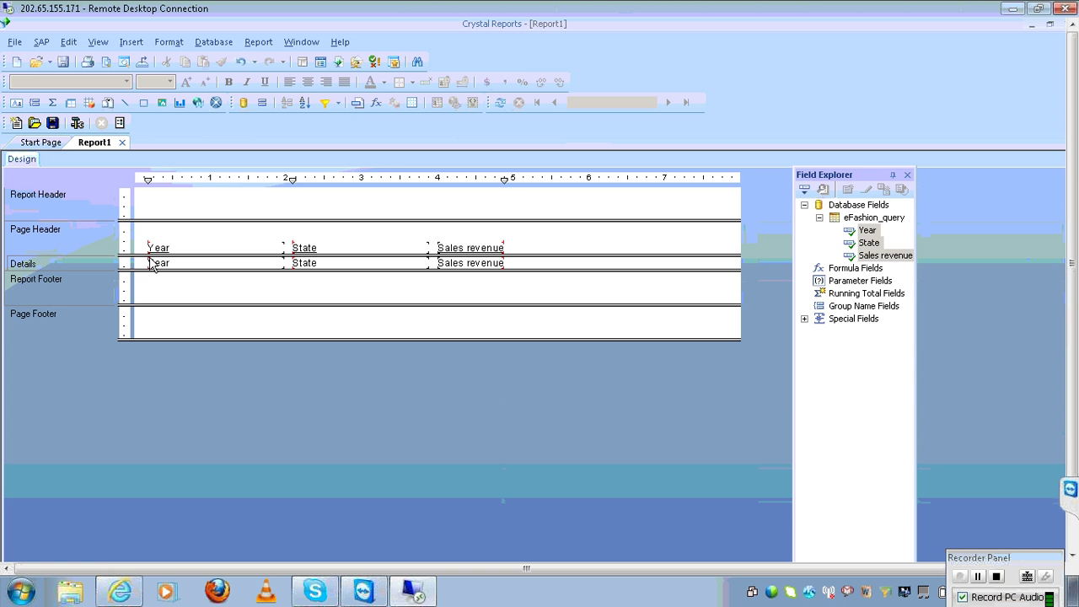
{"action": "left_click", "coordinate": [500, 103]}
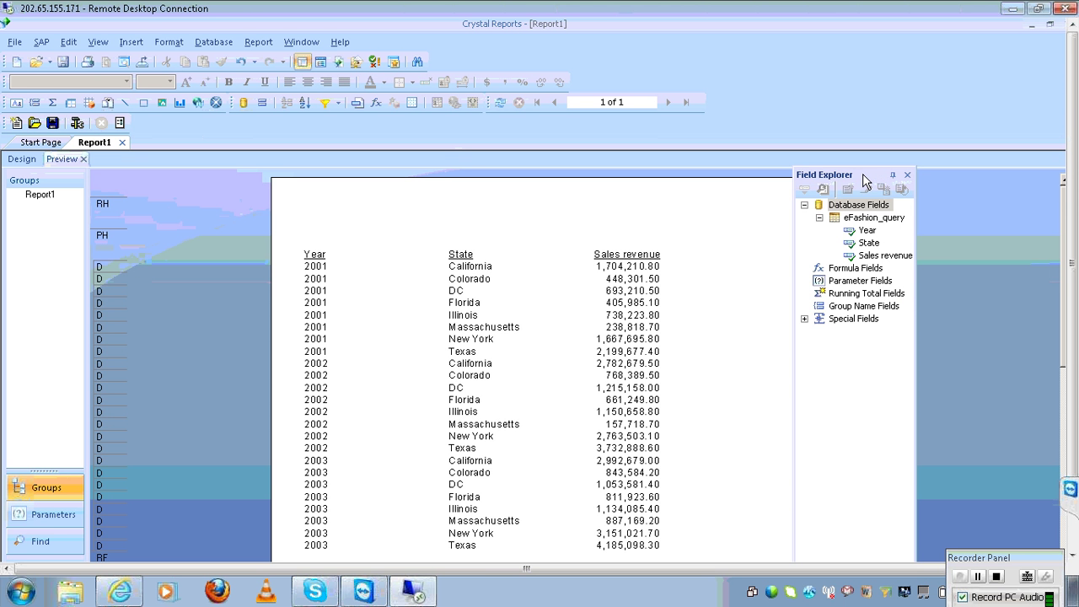
{"action": "left_click_drag", "start_coordinate": [862, 175], "coordinate": [932, 188]}
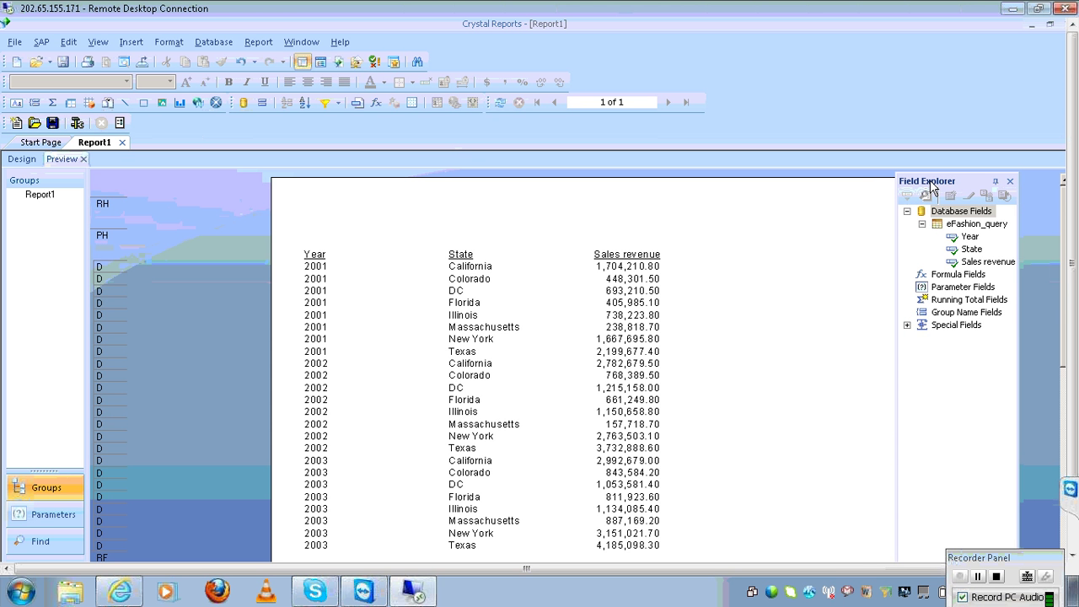
{"action": "left_click", "coordinate": [318, 319]}
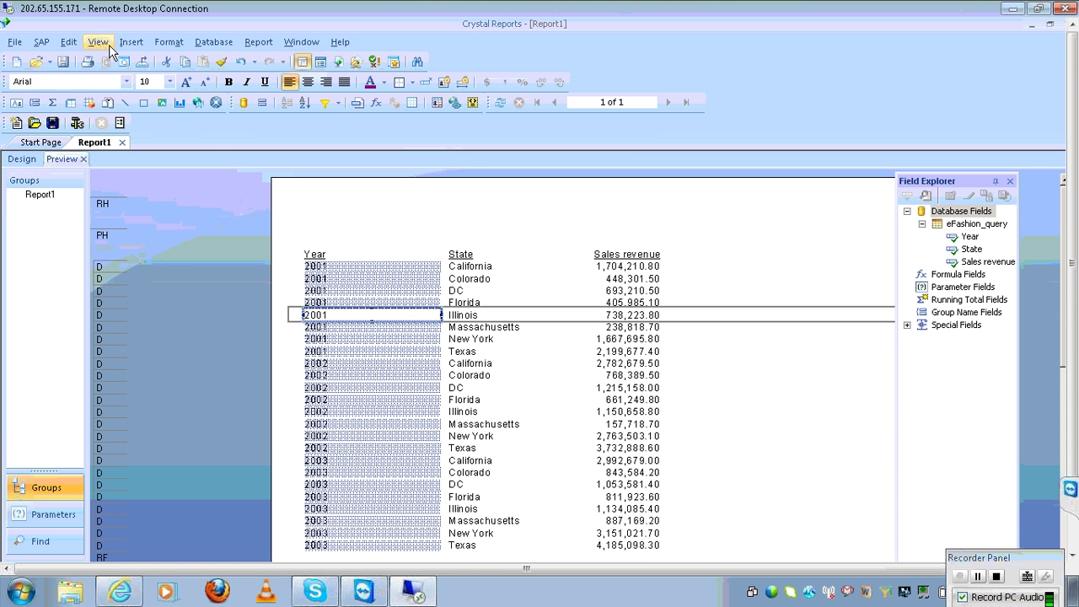
{"action": "left_click", "coordinate": [34, 163]}
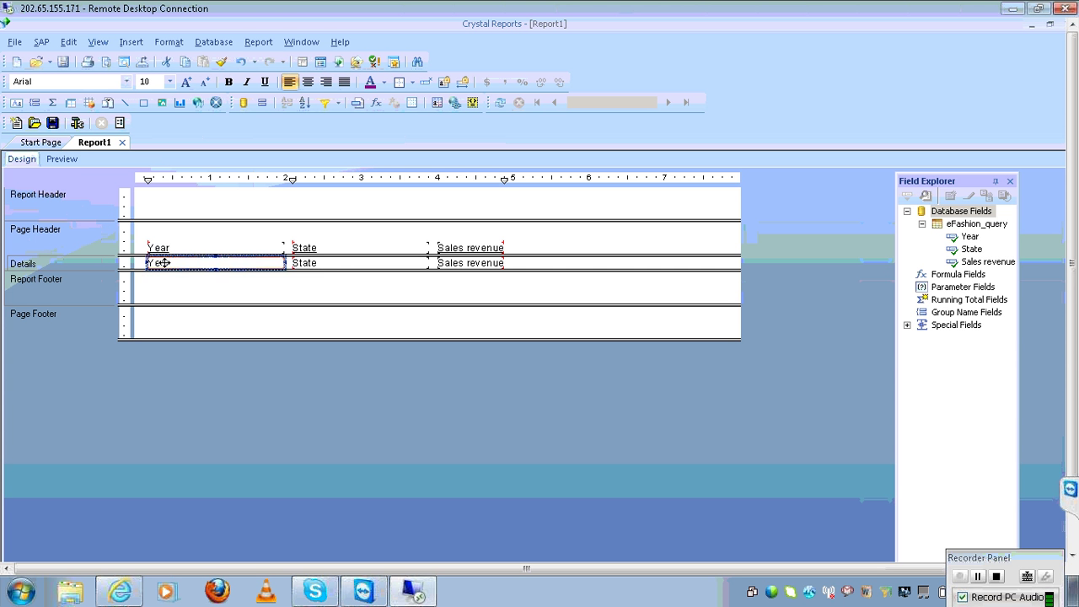
Group Report1 by eFashion_query.Year ascending, then select the Sales revenue detail field
{"action": "left_click", "coordinate": [130, 42]}
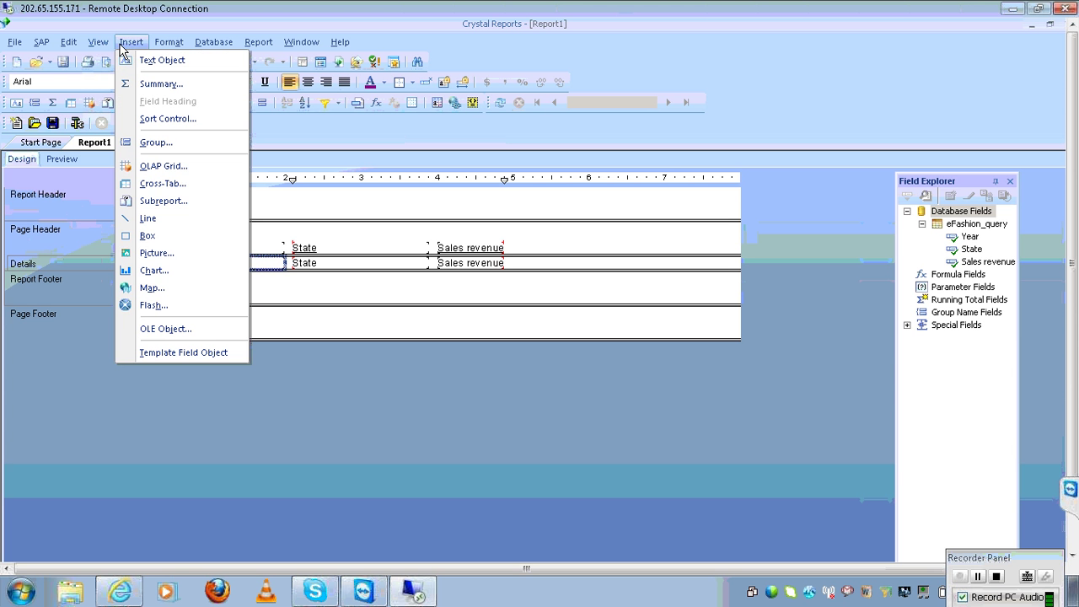
{"action": "left_click", "coordinate": [160, 143]}
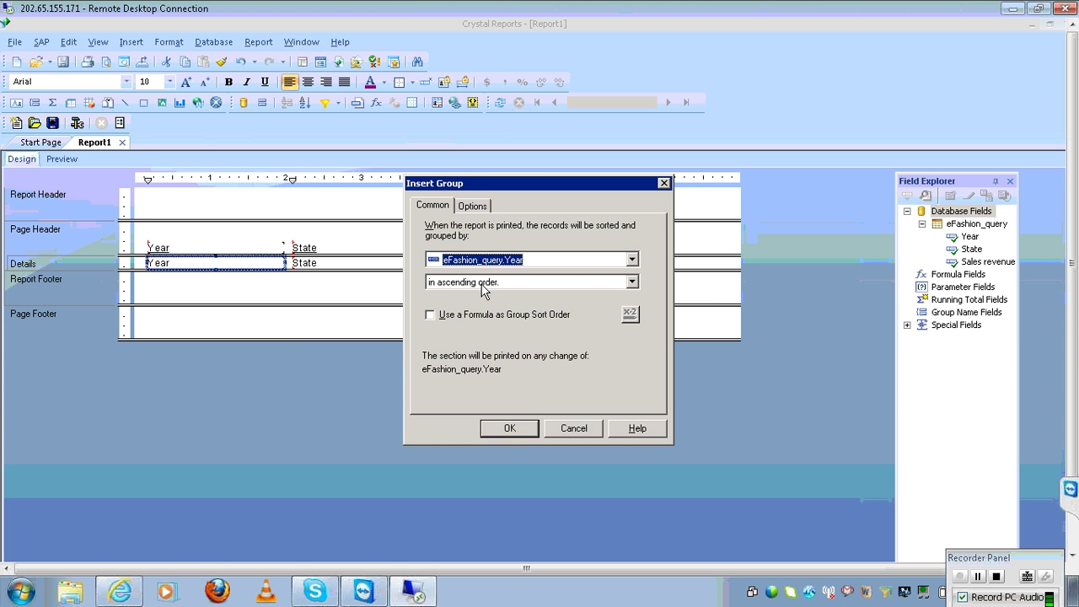
{"action": "left_click", "coordinate": [510, 430]}
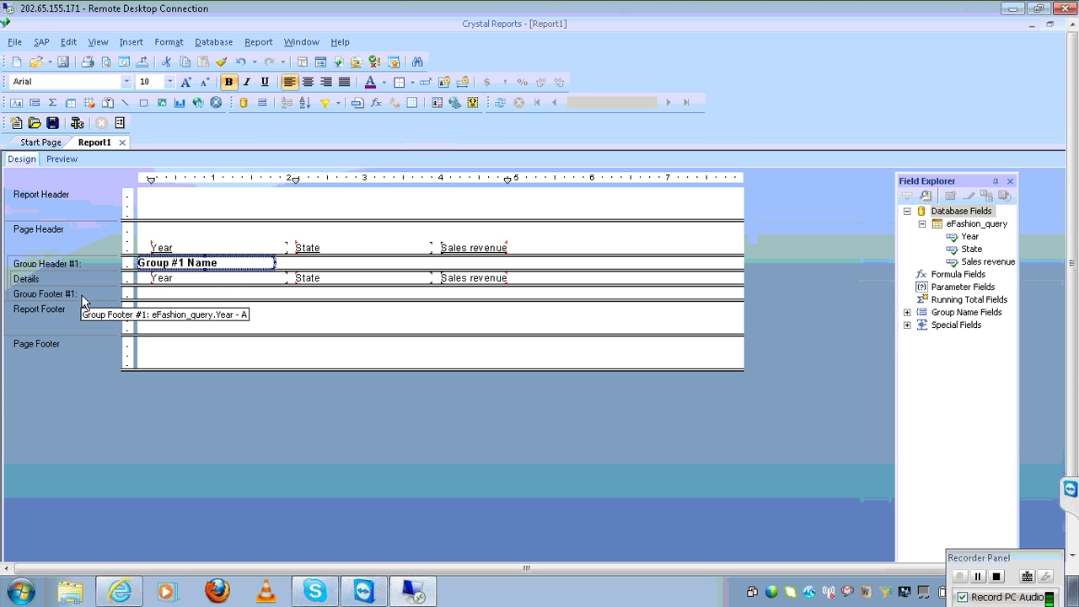
{"action": "left_click", "coordinate": [458, 285]}
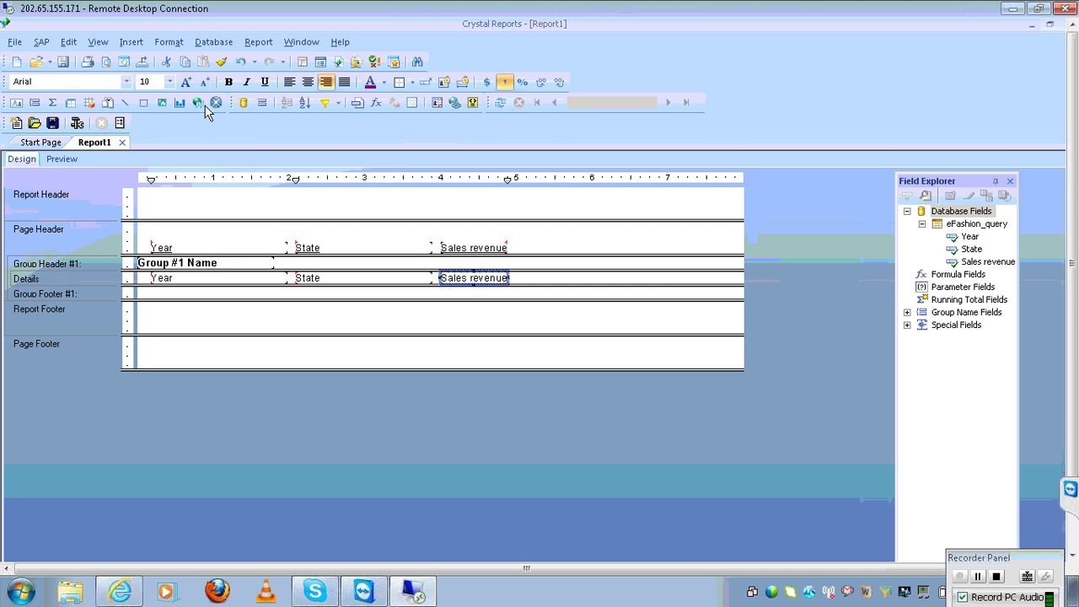
Insert a Sum of Sales revenue added to all group levels, then preview the report
{"action": "left_click", "coordinate": [132, 43]}
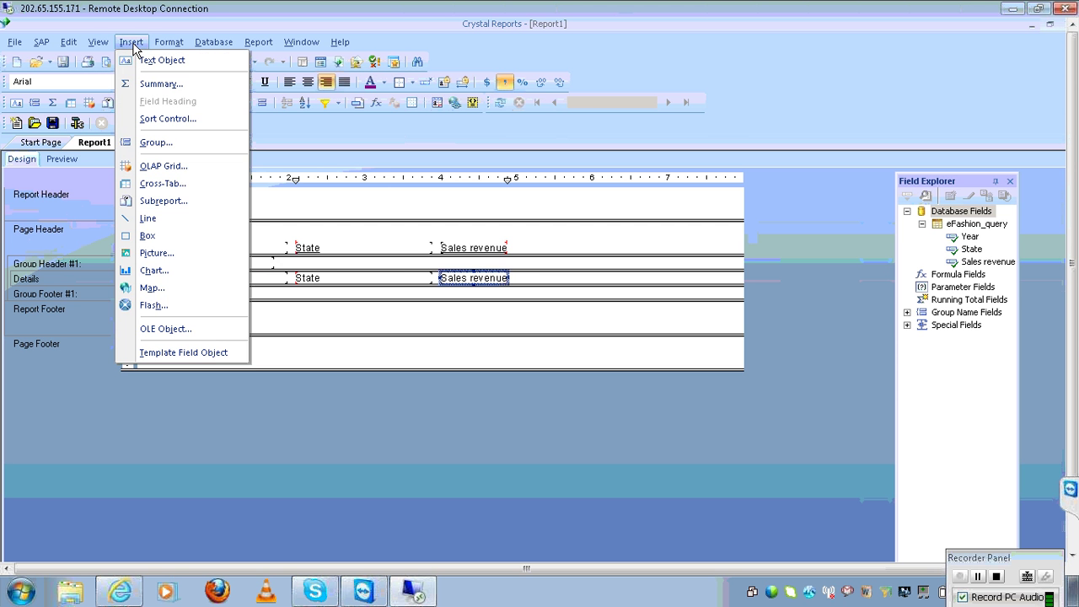
{"action": "left_click", "coordinate": [157, 86]}
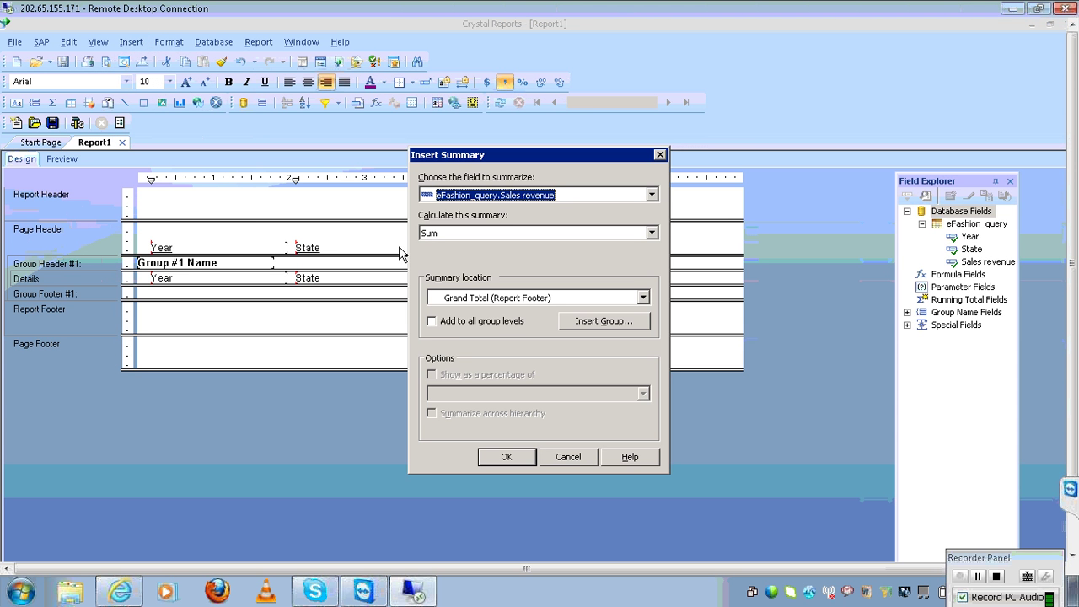
{"action": "left_click", "coordinate": [450, 326]}
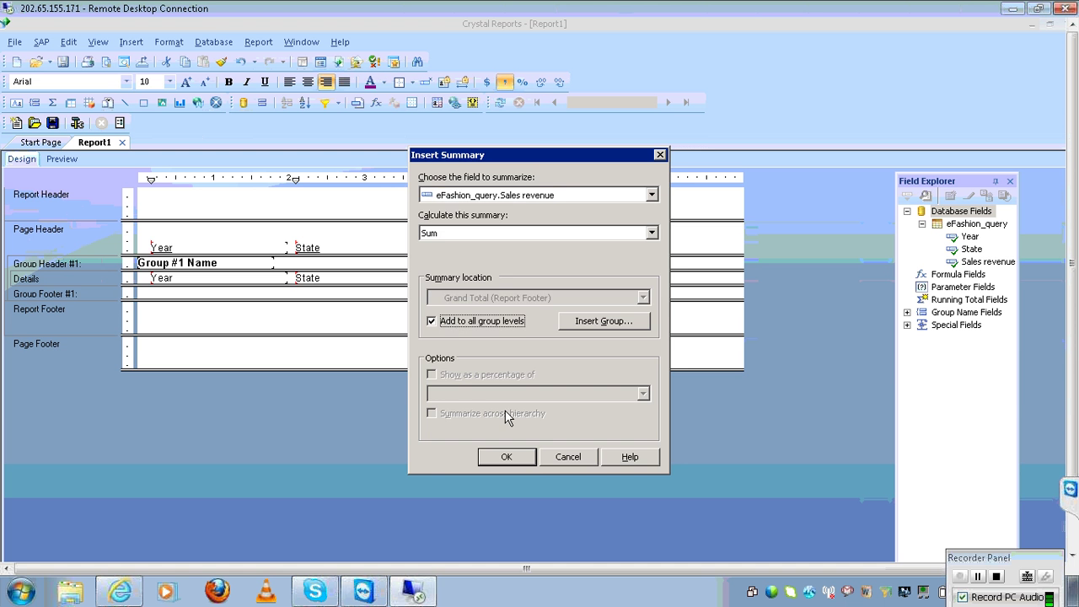
{"action": "left_click", "coordinate": [507, 456]}
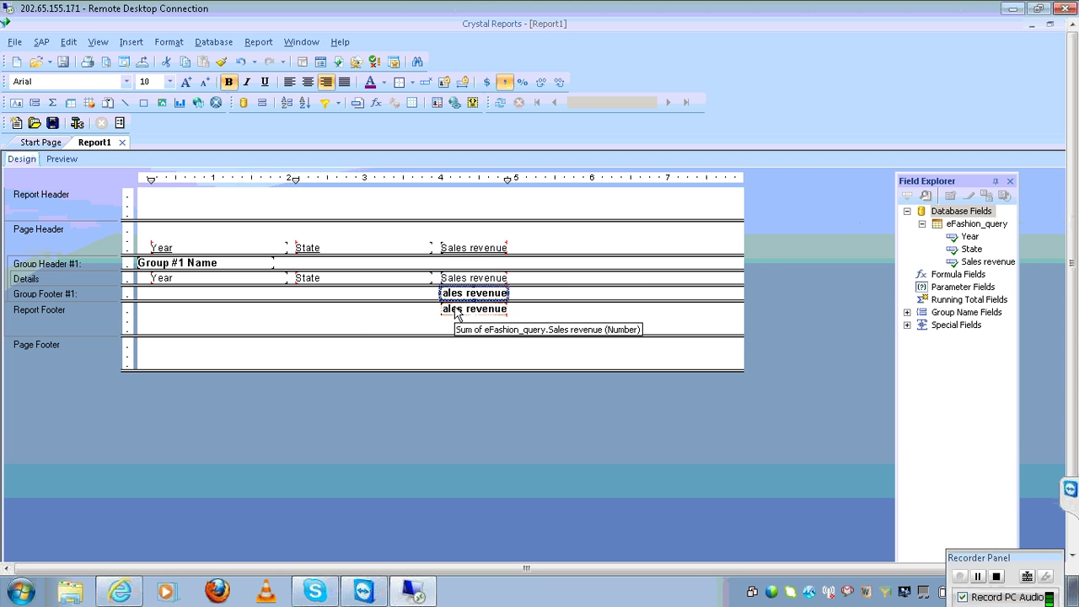
{"action": "left_click", "coordinate": [62, 158]}
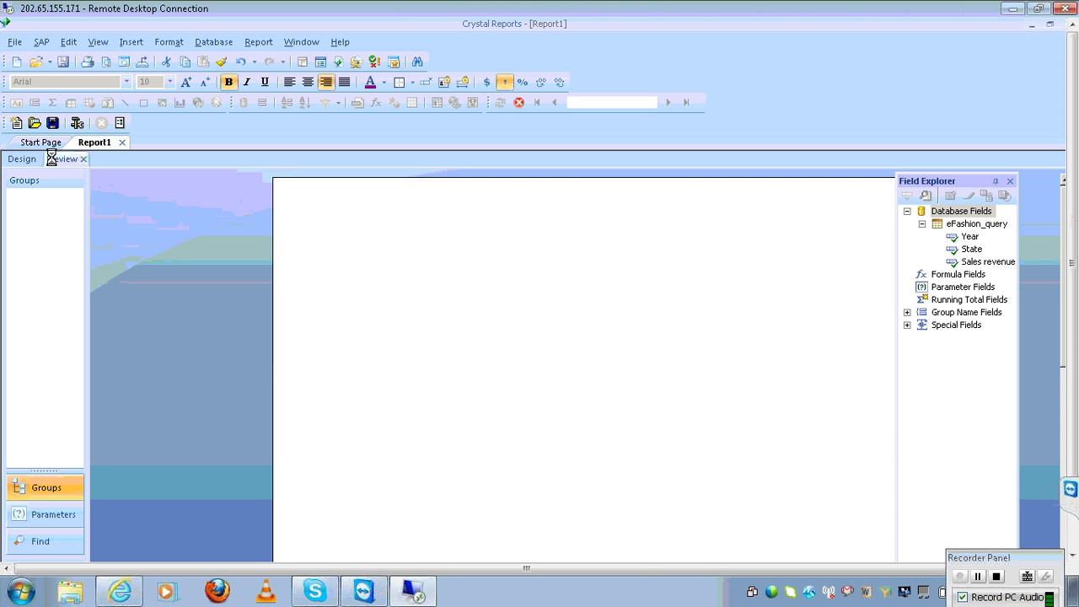
Delete the repeated Year detail values and their heading from the preview
{"action": "left_click", "coordinate": [754, 435]}
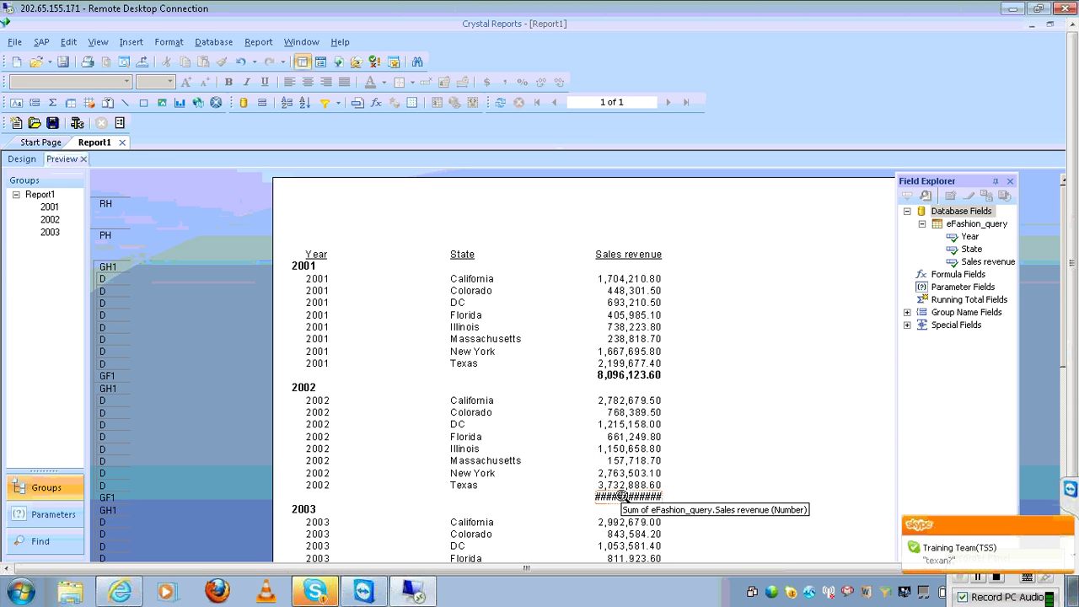
{"action": "left_click", "coordinate": [339, 316]}
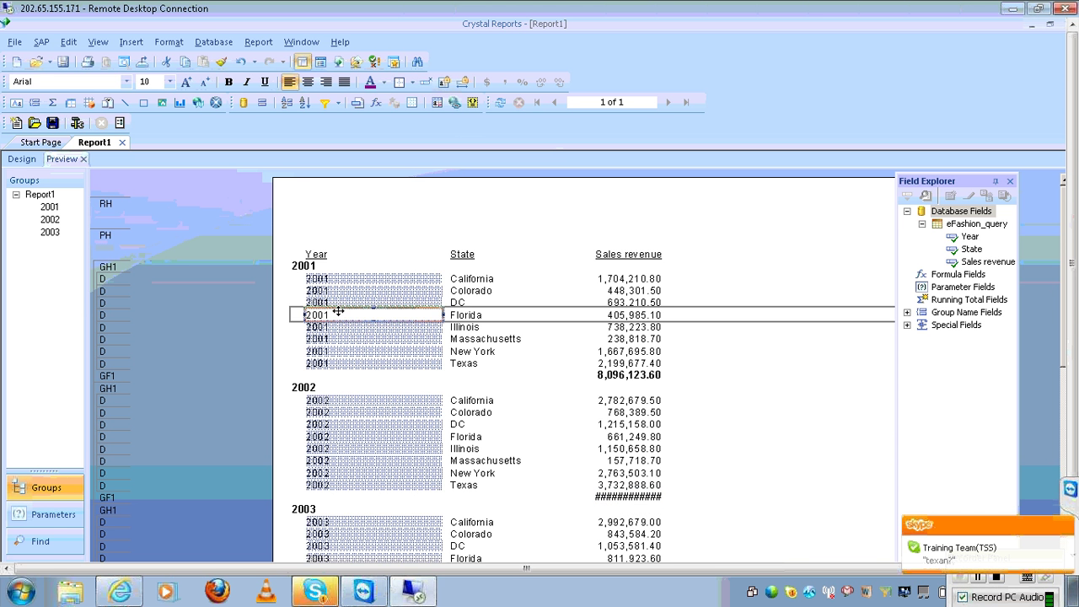
{"action": "key", "text": "Delete"}
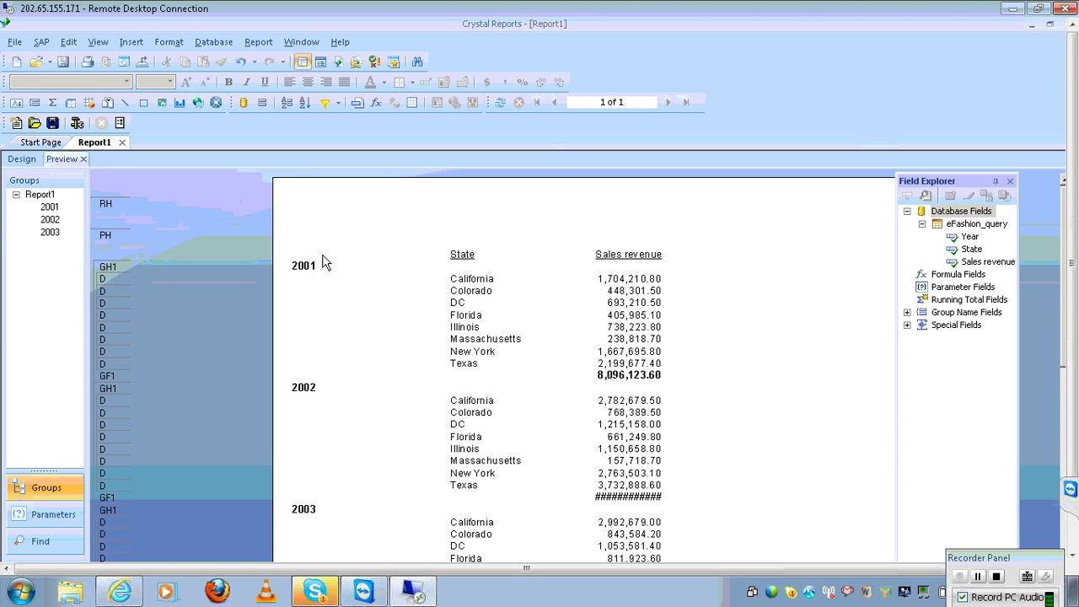
Shift the year group names right and widen the yearly totals to show 13,232,246.00
{"action": "left_click", "coordinate": [324, 266]}
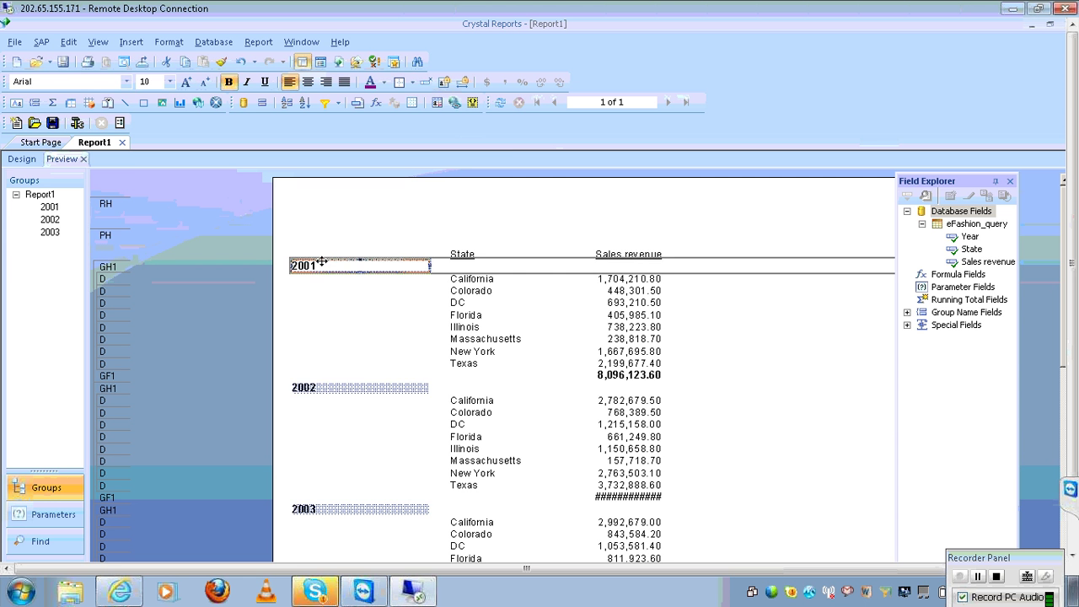
{"action": "left_click_drag", "start_coordinate": [322, 264], "coordinate": [353, 265]}
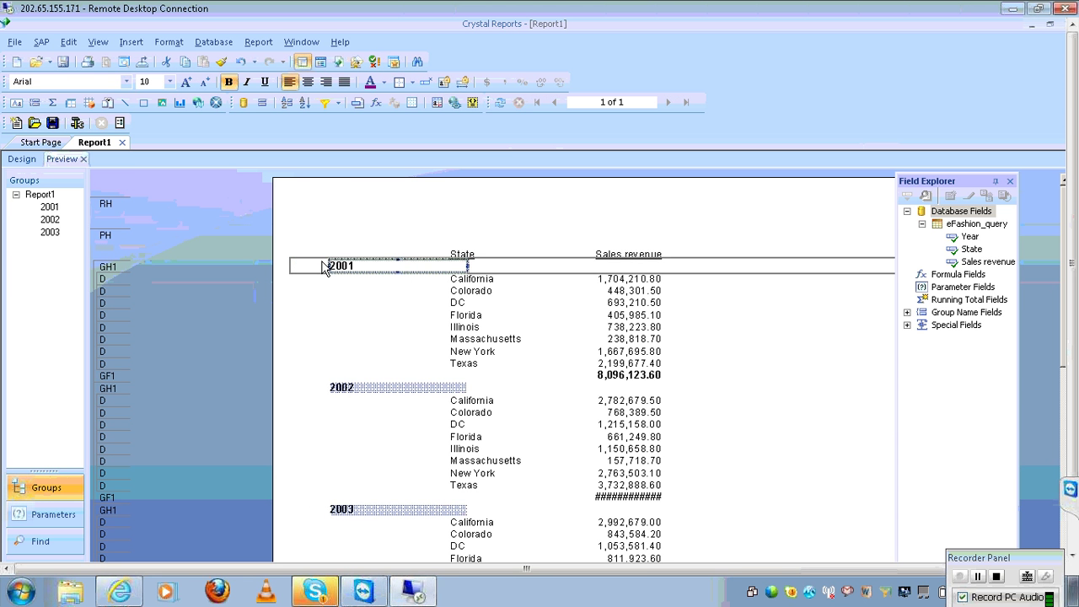
{"action": "key", "text": "Right"}
{"action": "key", "text": "Right"}
{"action": "key", "text": "Right"}
{"action": "key", "text": "Right"}
{"action": "key", "text": "Right"}
{"action": "key", "text": "Right"}
{"action": "key", "text": "Right"}
{"action": "key", "text": "Right"}
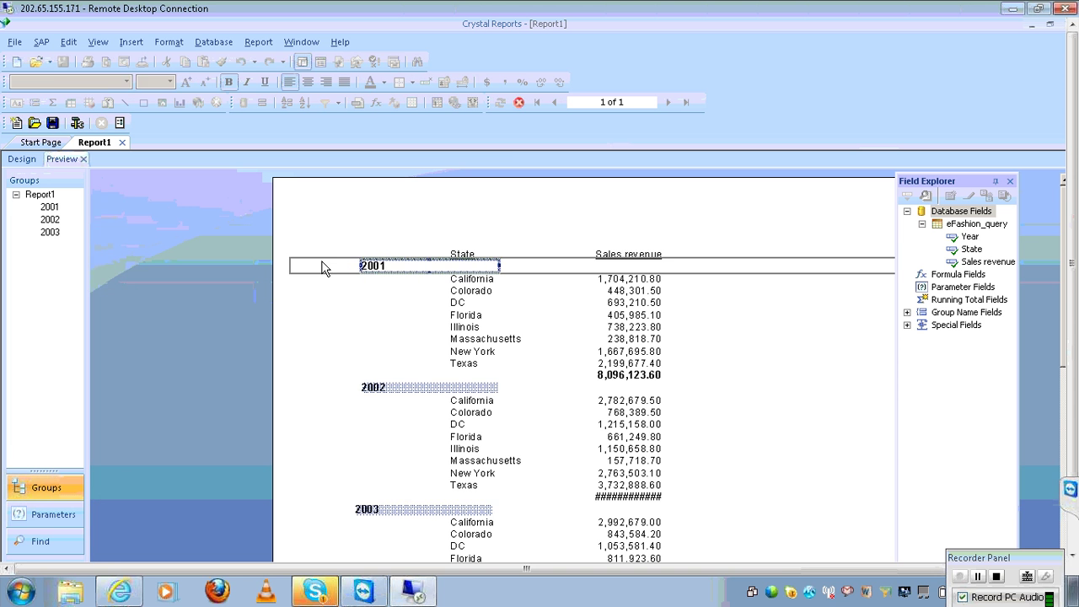
{"action": "left_click", "coordinate": [612, 496]}
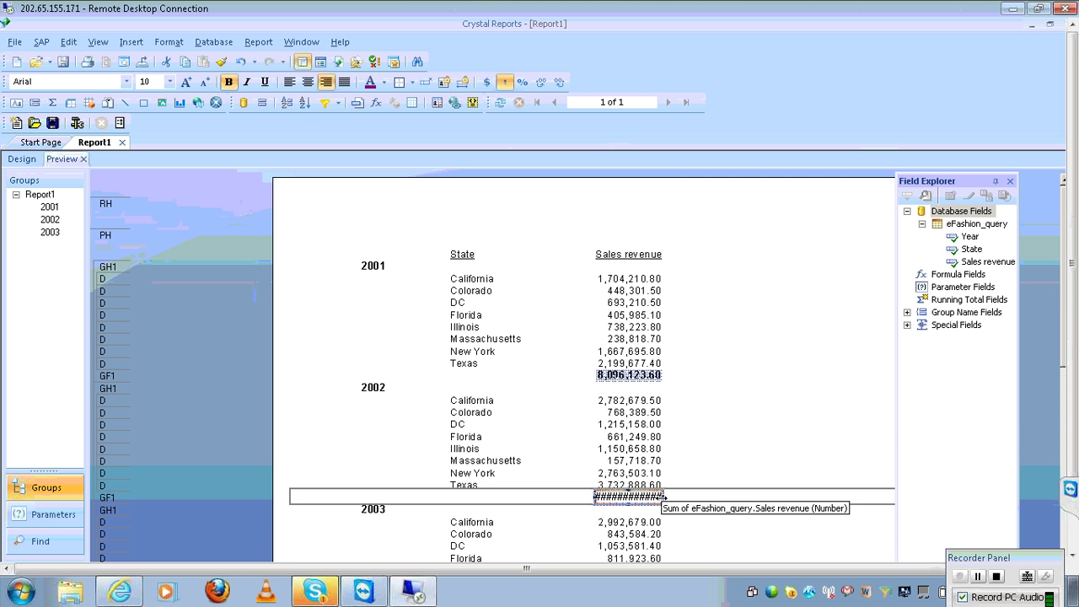
{"action": "left_click_drag", "start_coordinate": [665, 496], "coordinate": [685, 501]}
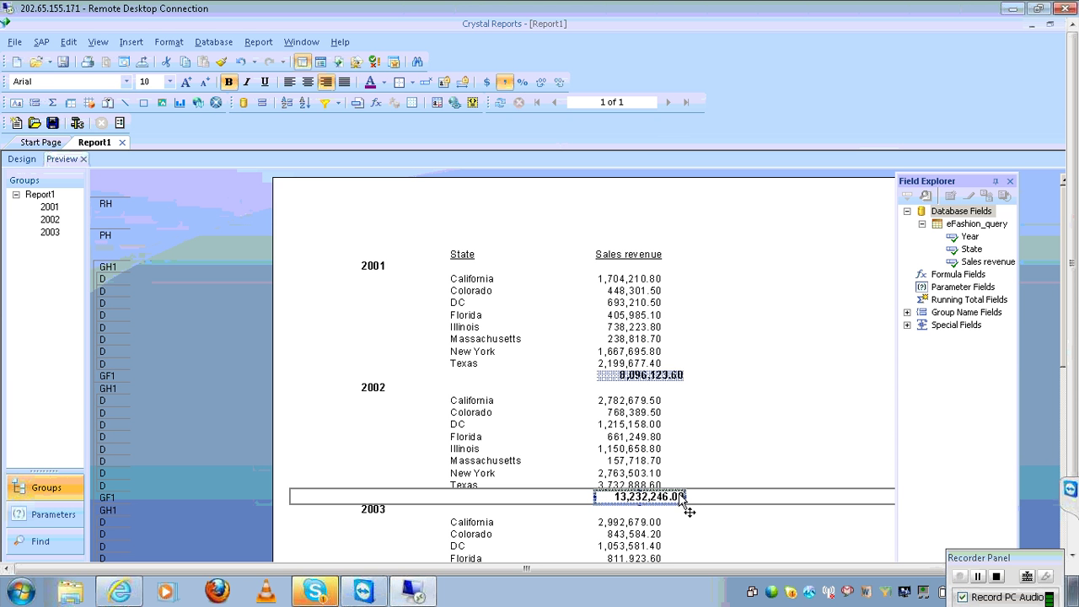
Close Report1 without saving changes and start a new blank report
{"action": "left_click", "coordinate": [123, 143]}
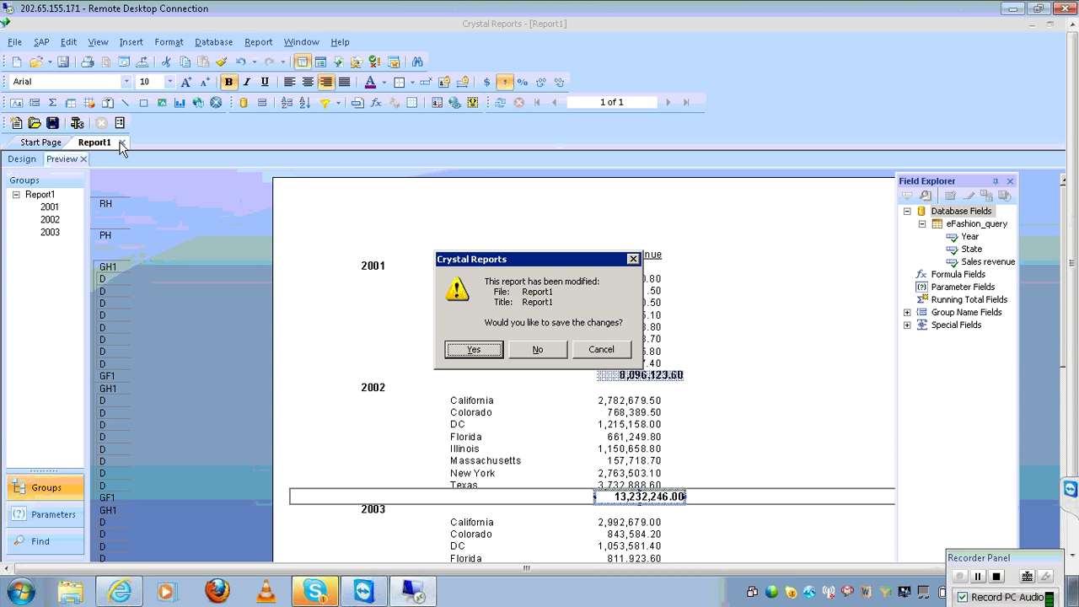
{"action": "left_click", "coordinate": [539, 351]}
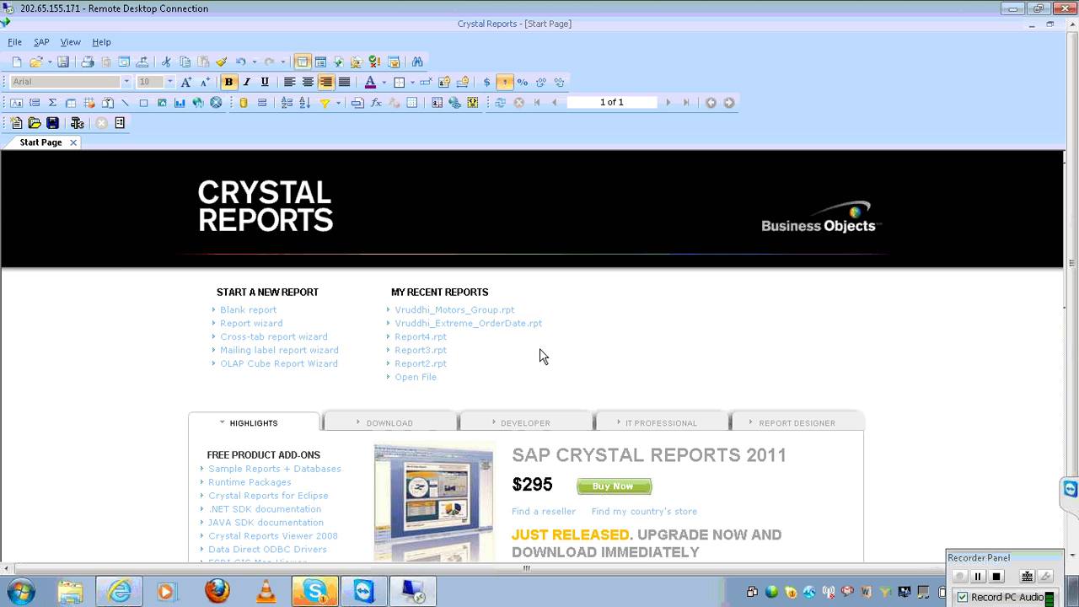
{"action": "left_click", "coordinate": [260, 314]}
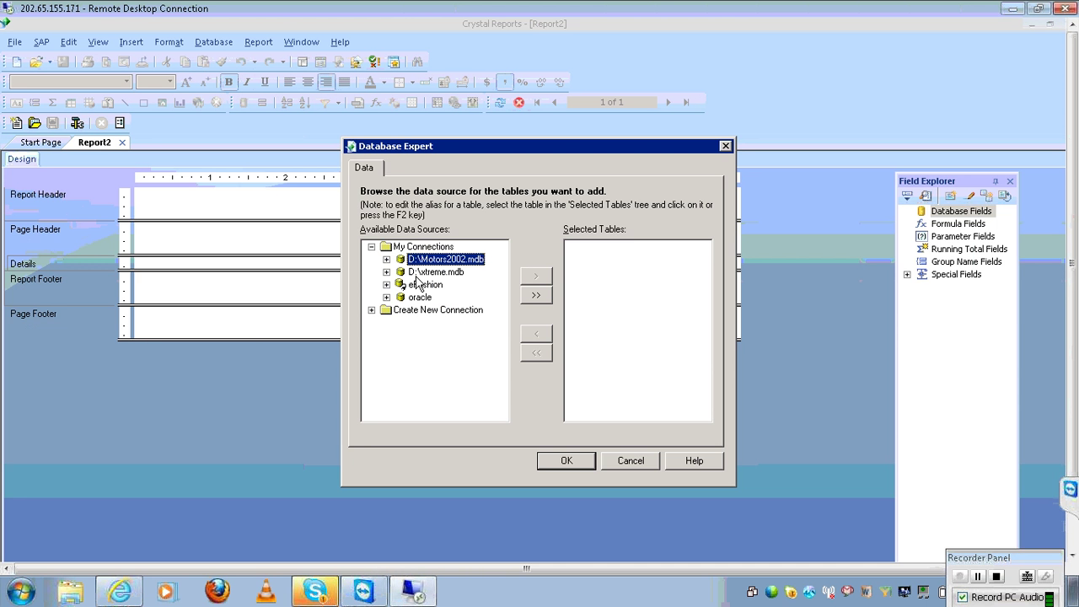
Add the Customer, Orders and Orders Detail tables from D:\xtreme.mdb and accept their links
{"action": "left_click", "coordinate": [387, 272]}
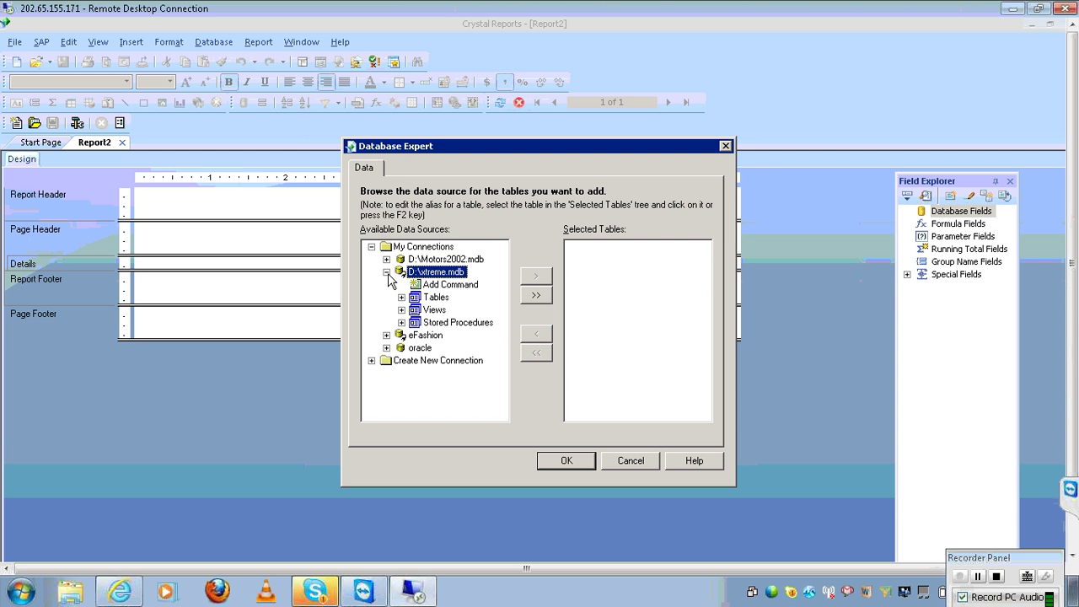
{"action": "left_click", "coordinate": [402, 298]}
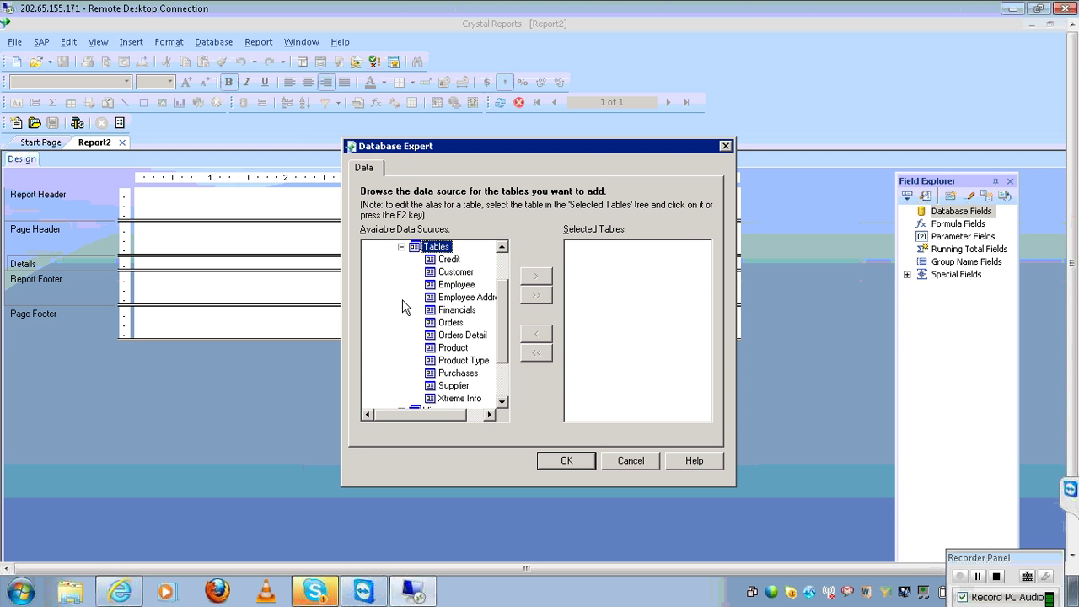
{"action": "left_click", "coordinate": [461, 271]}
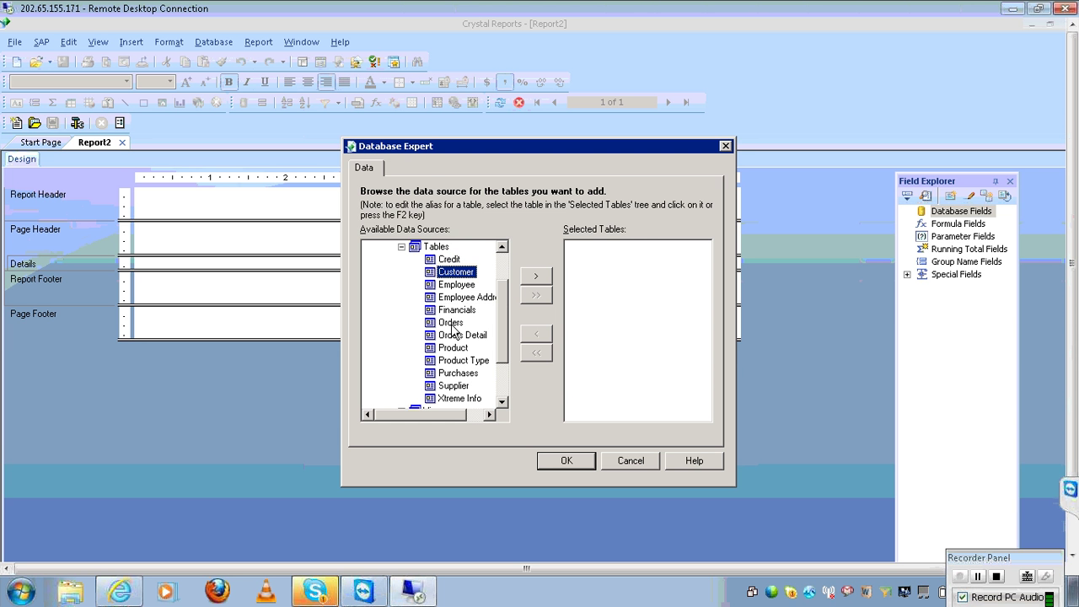
{"action": "left_click", "coordinate": [452, 326], "text": "ctrl"}
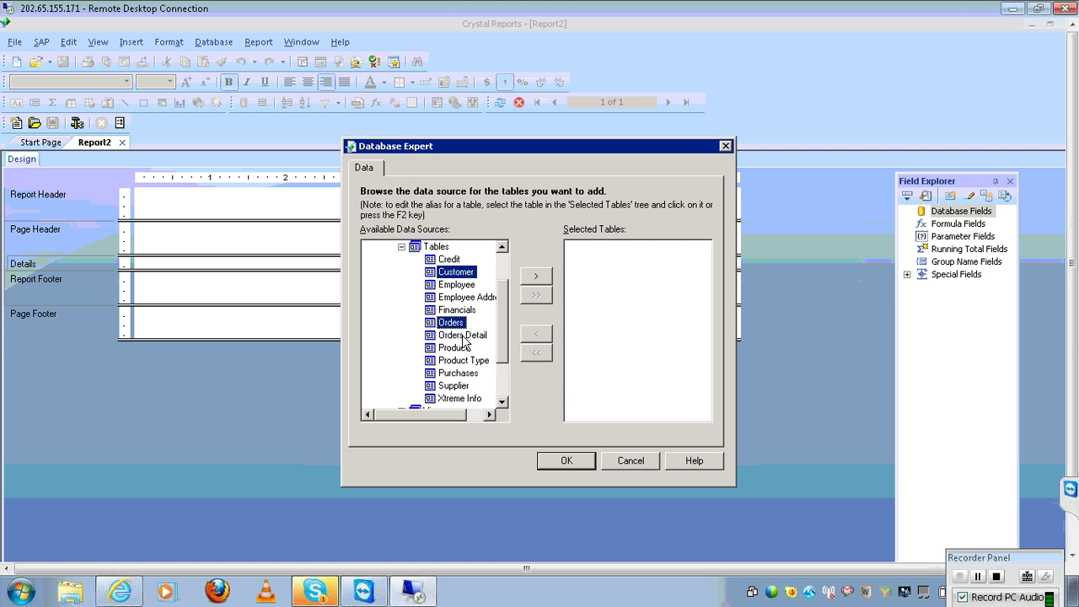
{"action": "left_click", "coordinate": [463, 337], "text": "ctrl"}
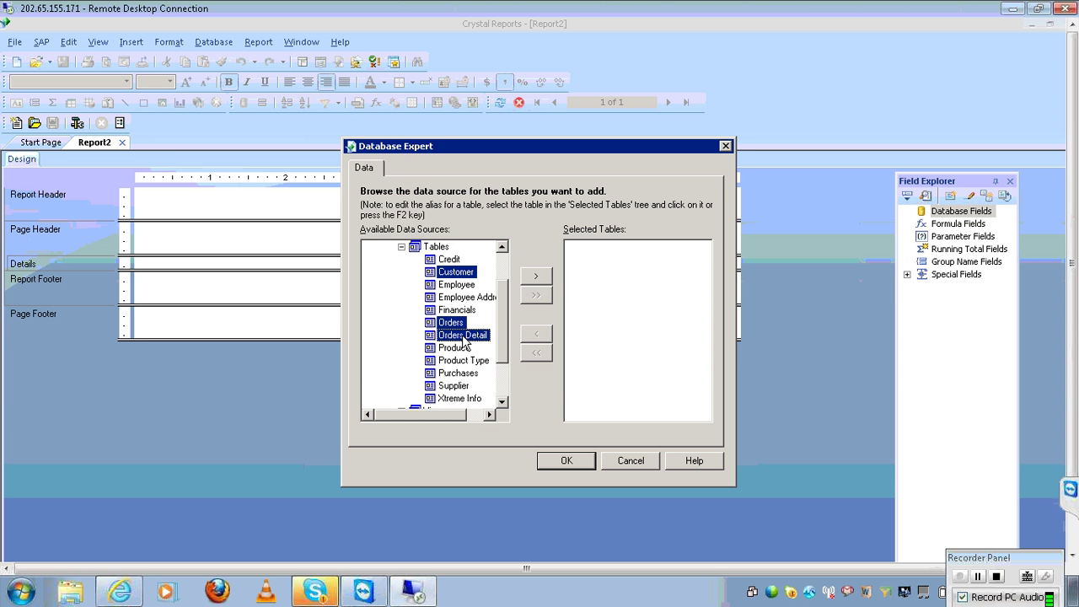
{"action": "left_click", "coordinate": [541, 276]}
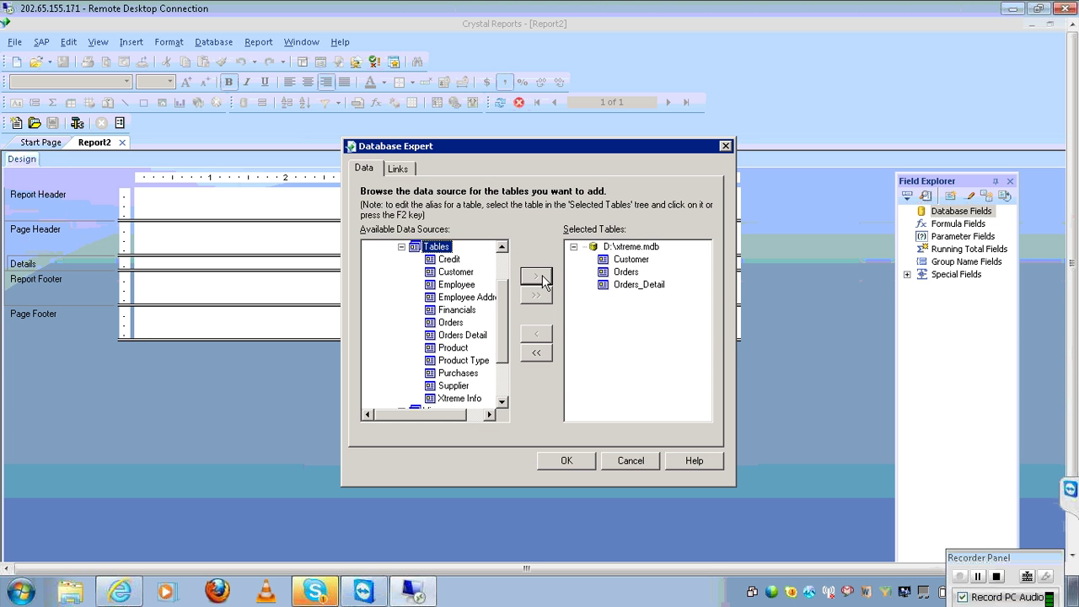
{"action": "left_click", "coordinate": [567, 468]}
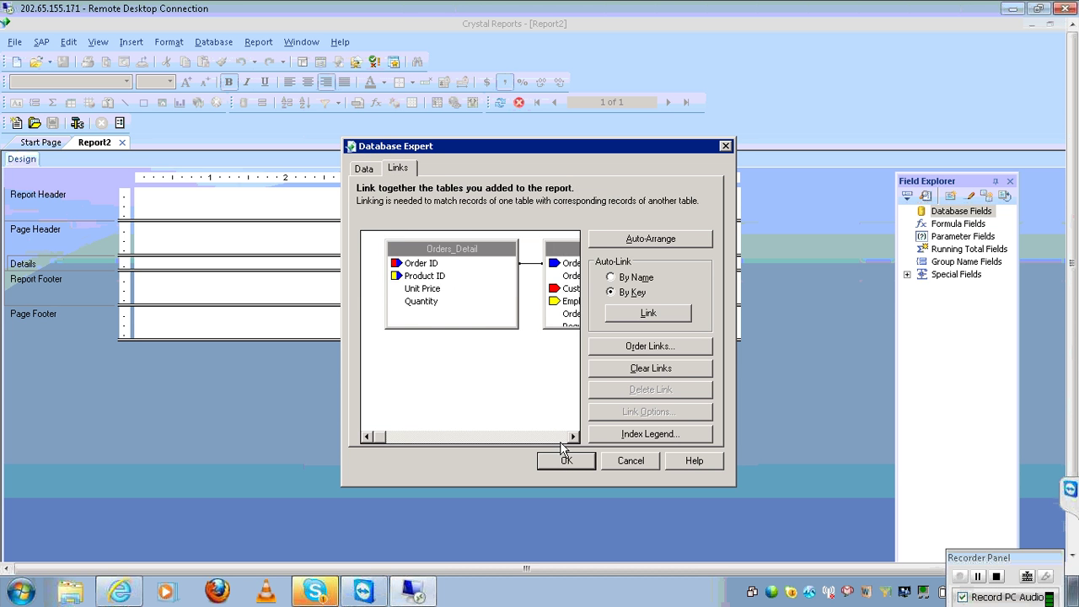
{"action": "left_click", "coordinate": [556, 437]}
{"action": "left_click", "coordinate": [557, 438]}
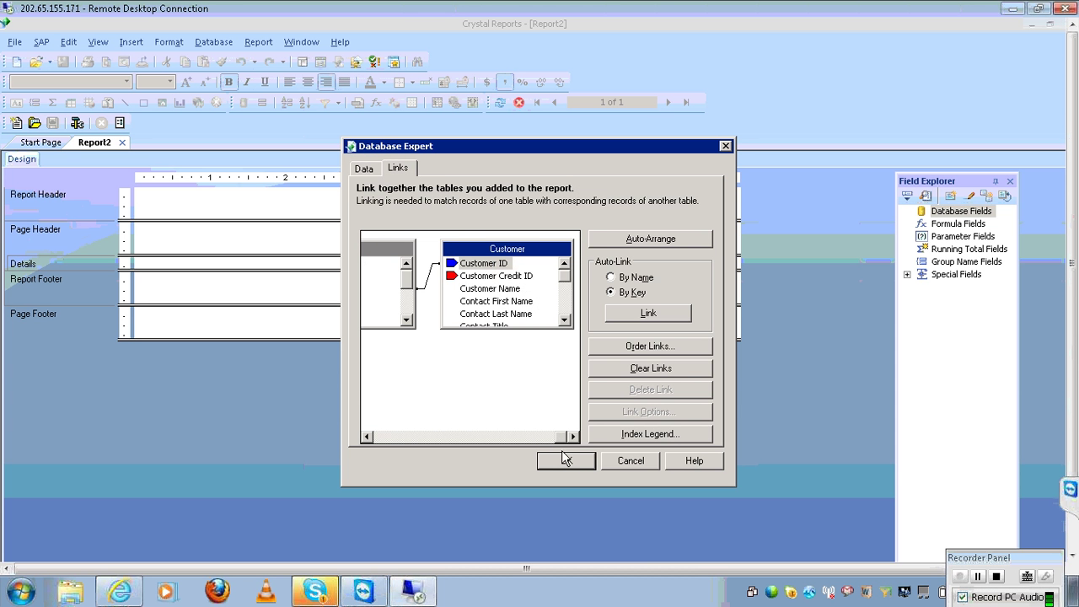
{"action": "left_click", "coordinate": [567, 462]}
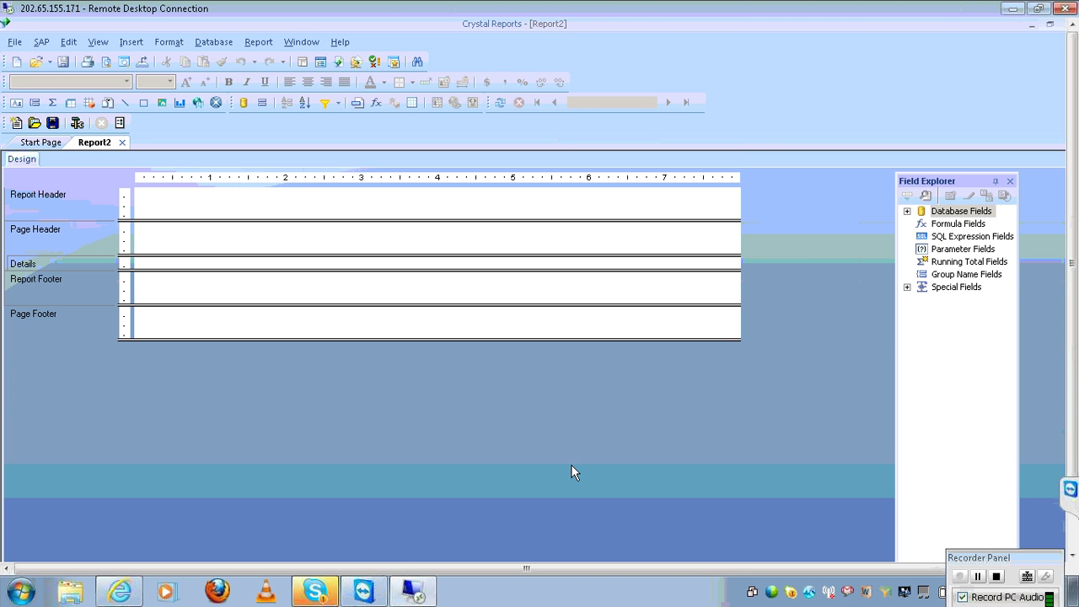
Drag Customer ID, Country, Order ID, Order Amount and Order Date from Customer and Orders into Details
{"action": "left_click", "coordinate": [908, 212]}
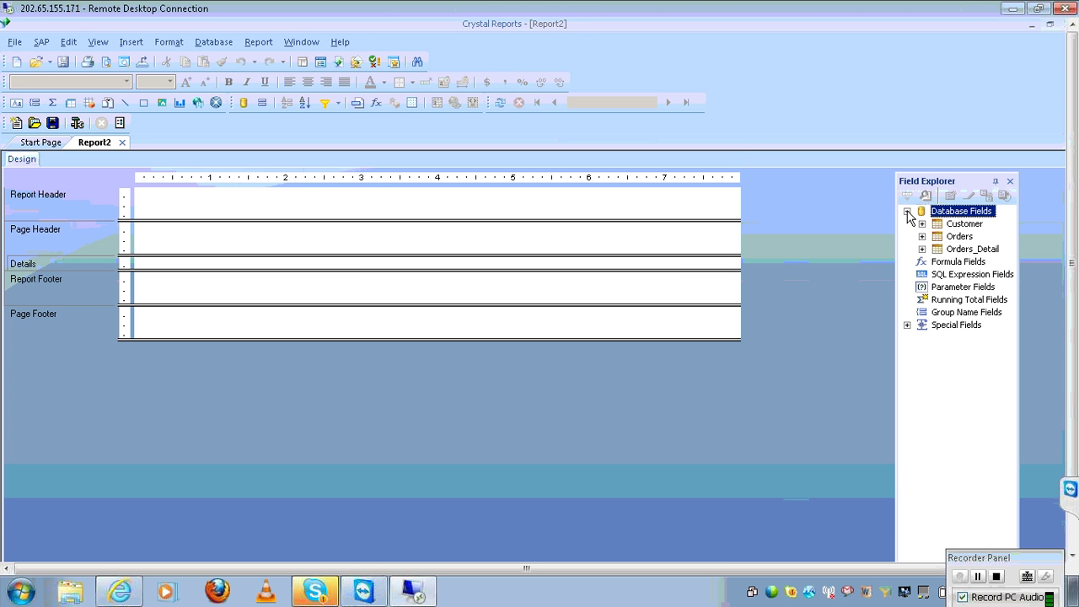
{"action": "left_click", "coordinate": [921, 224]}
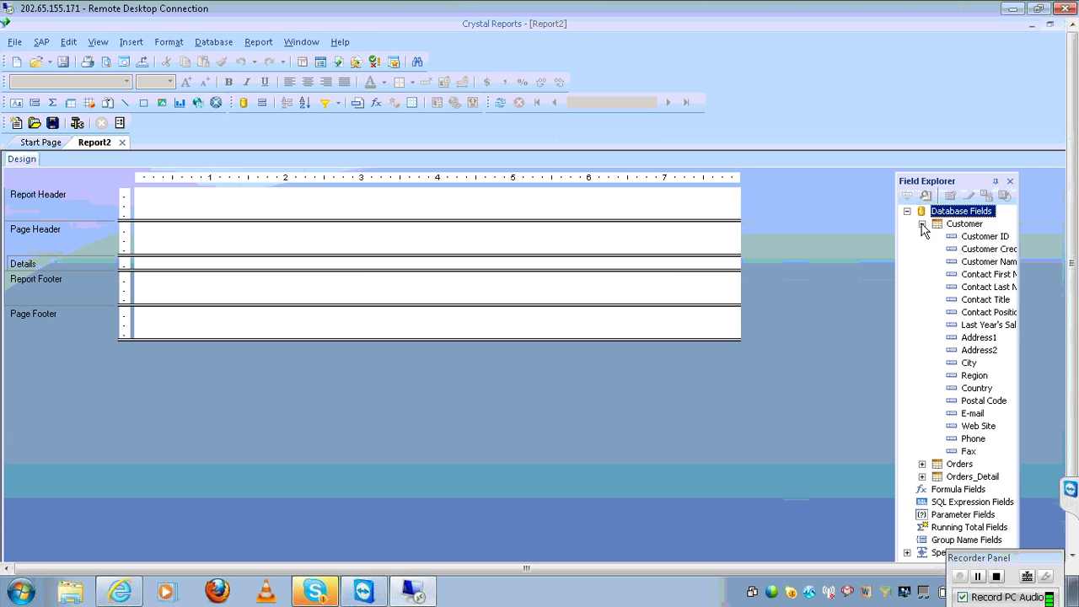
{"action": "left_click", "coordinate": [1002, 237]}
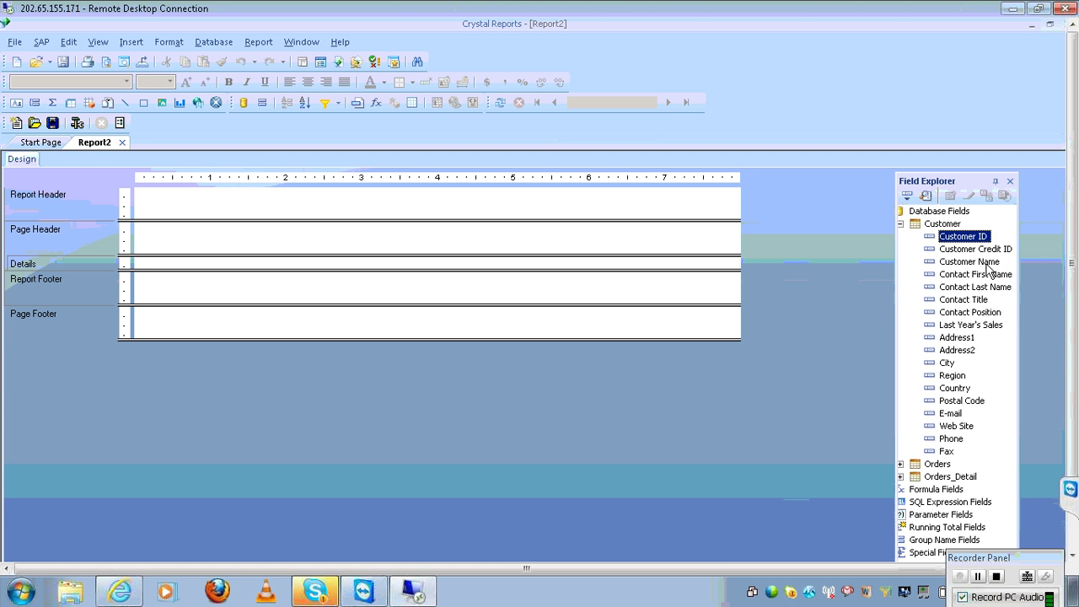
{"action": "left_click", "coordinate": [956, 389], "text": "ctrl"}
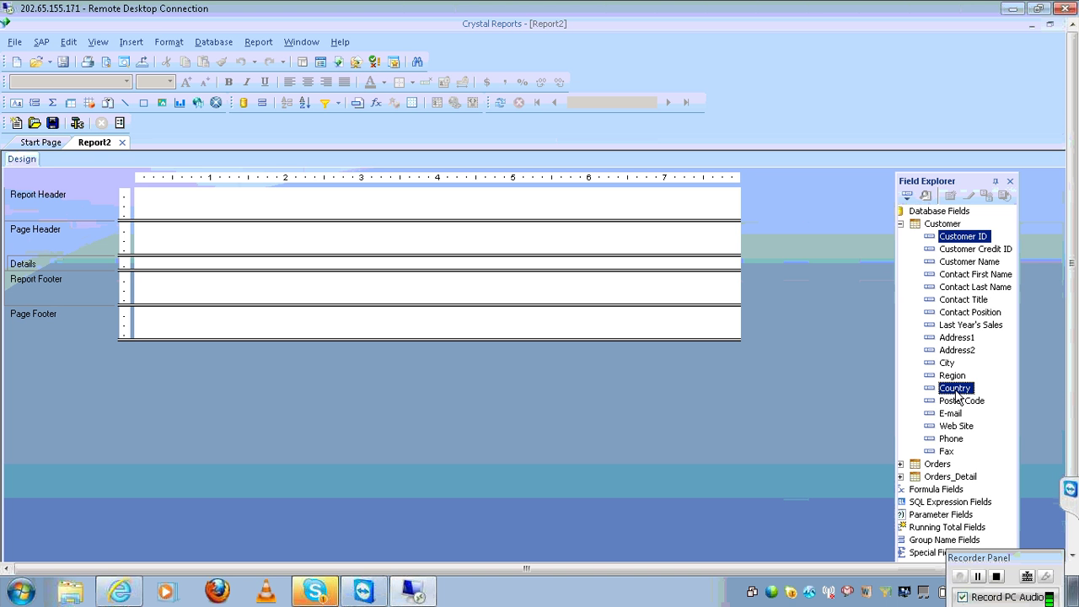
{"action": "left_click", "coordinate": [900, 464]}
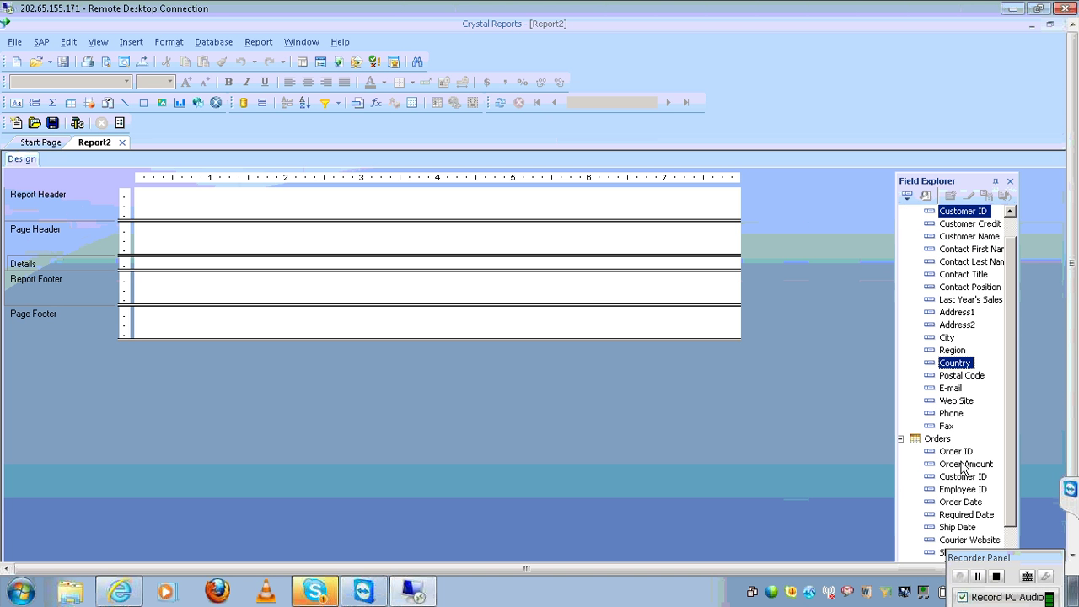
{"action": "left_click", "coordinate": [962, 464], "text": "ctrl"}
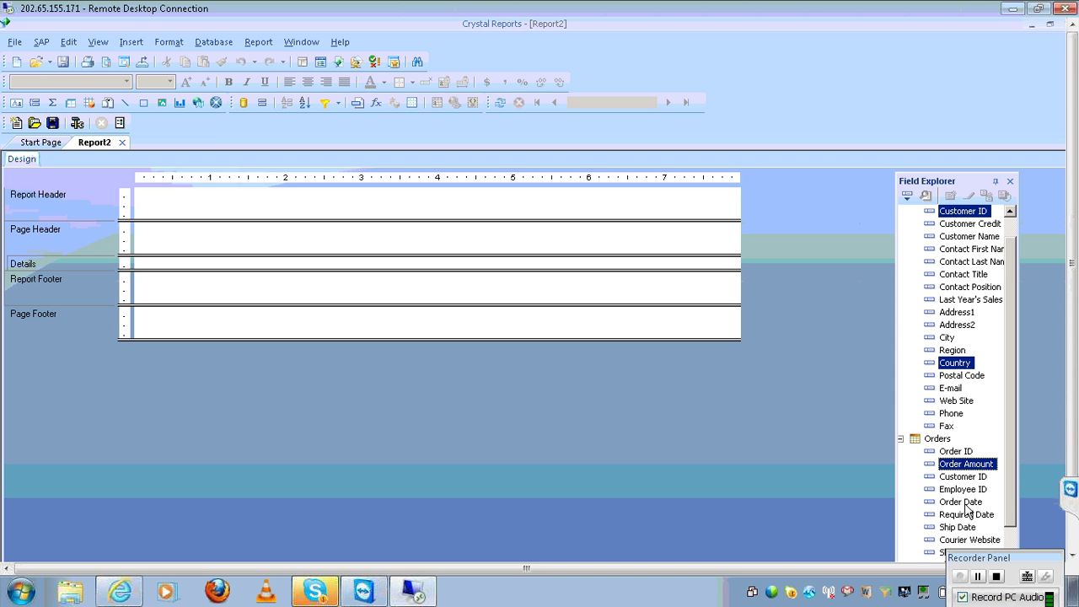
{"action": "left_click", "coordinate": [965, 503], "text": "ctrl"}
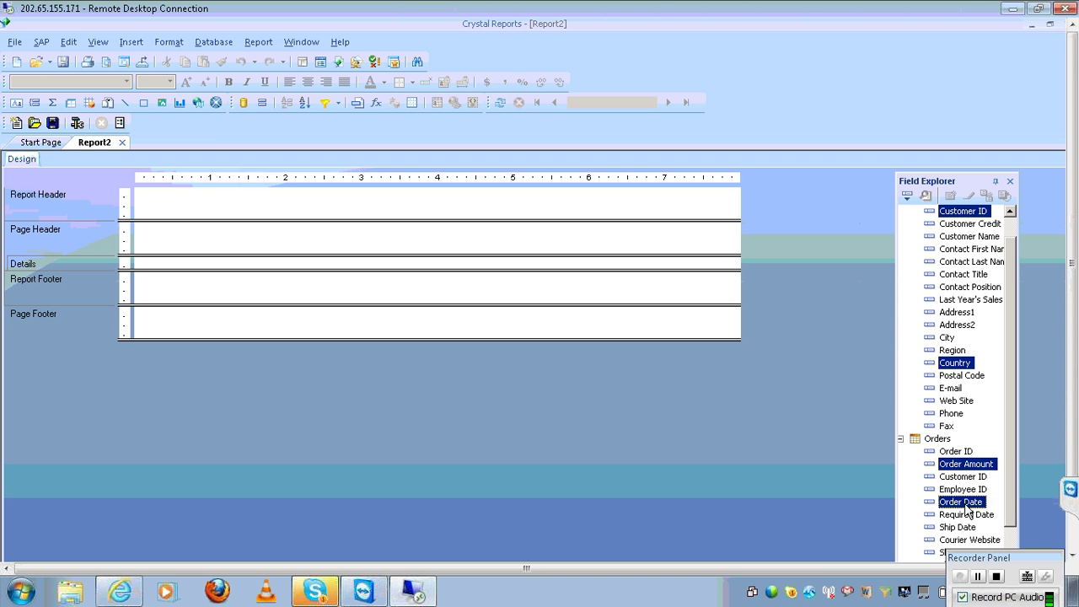
{"action": "left_click", "coordinate": [966, 451], "text": "ctrl"}
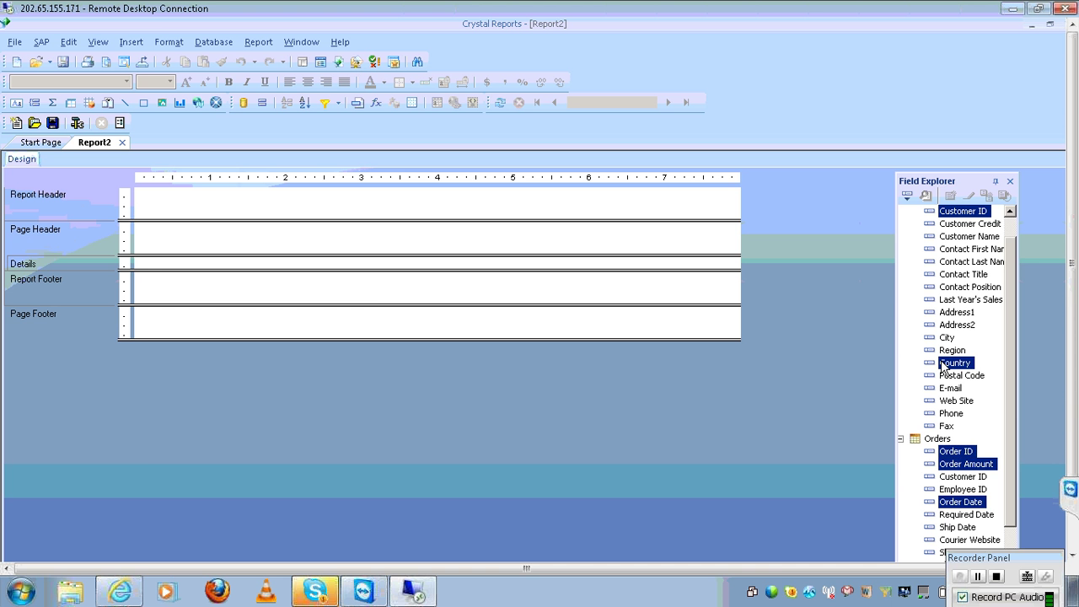
{"action": "left_click_drag", "start_coordinate": [944, 364], "coordinate": [145, 264]}
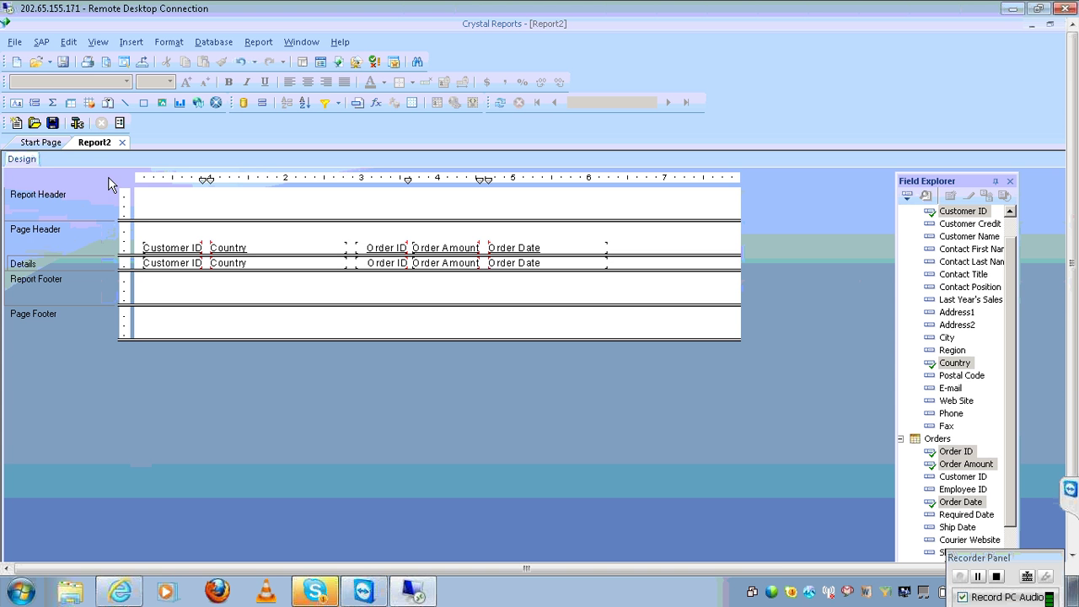
Refresh Report2 to preview its order rows and select the Country field
{"action": "left_click", "coordinate": [501, 102]}
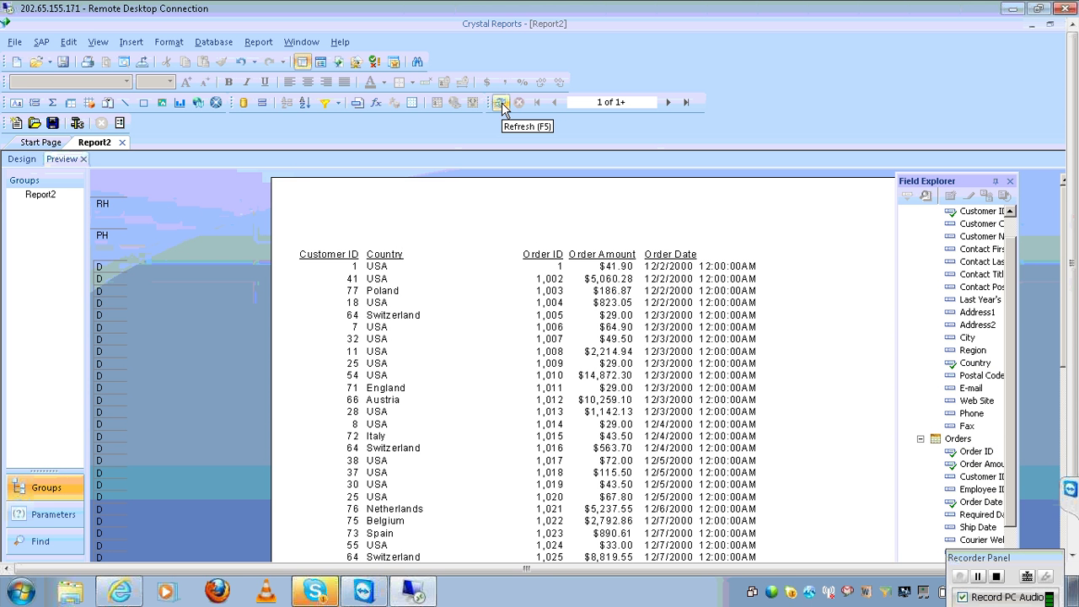
{"action": "left_click", "coordinate": [422, 292]}
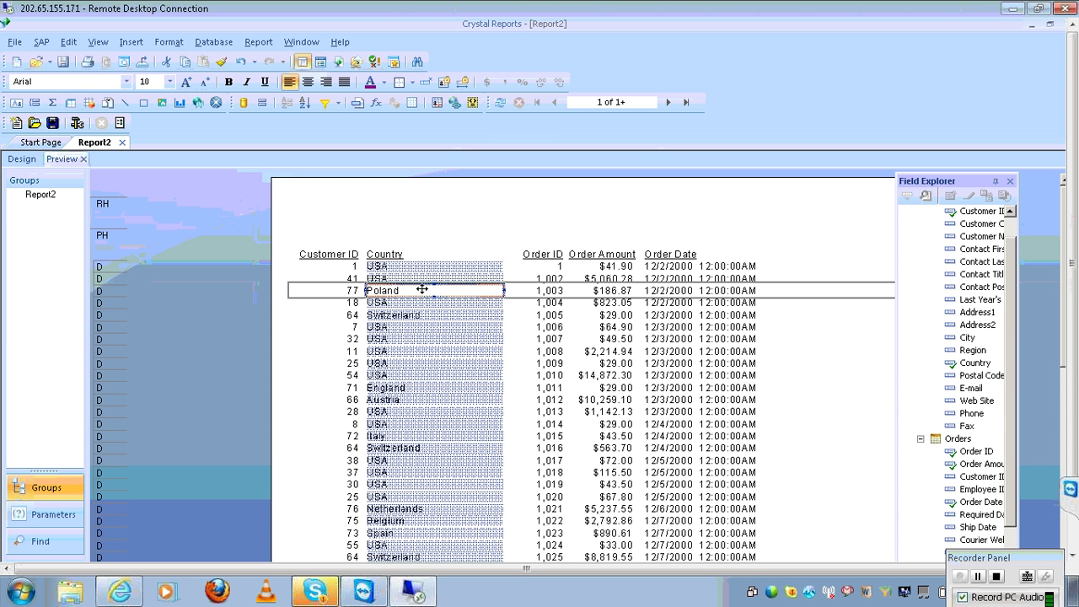
Group by Customer.Country ascending and delete the Country field from the detail rows
{"action": "left_click", "coordinate": [131, 44]}
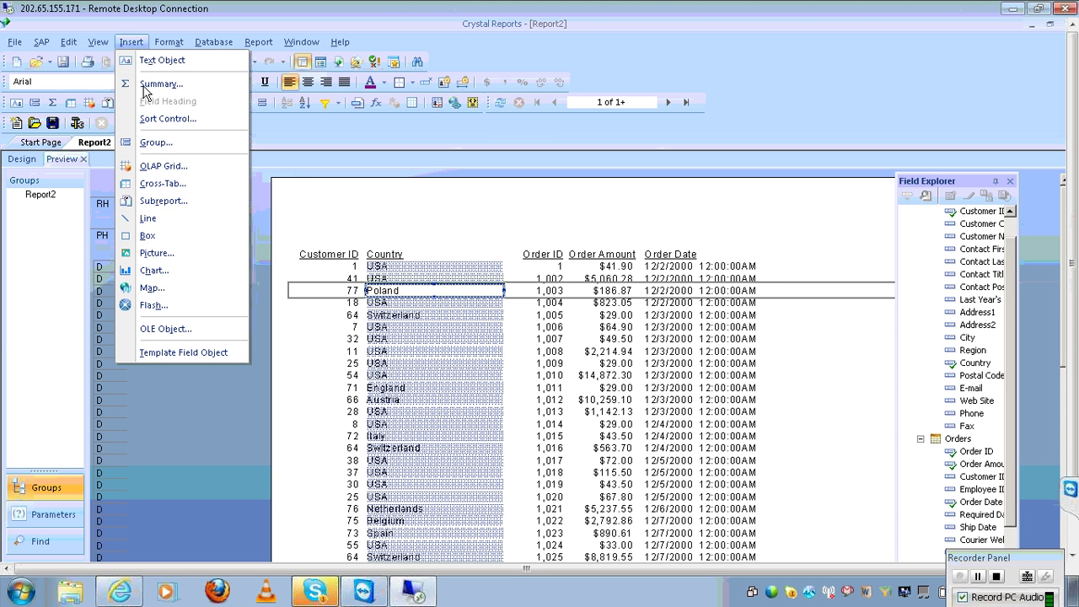
{"action": "left_click", "coordinate": [156, 144]}
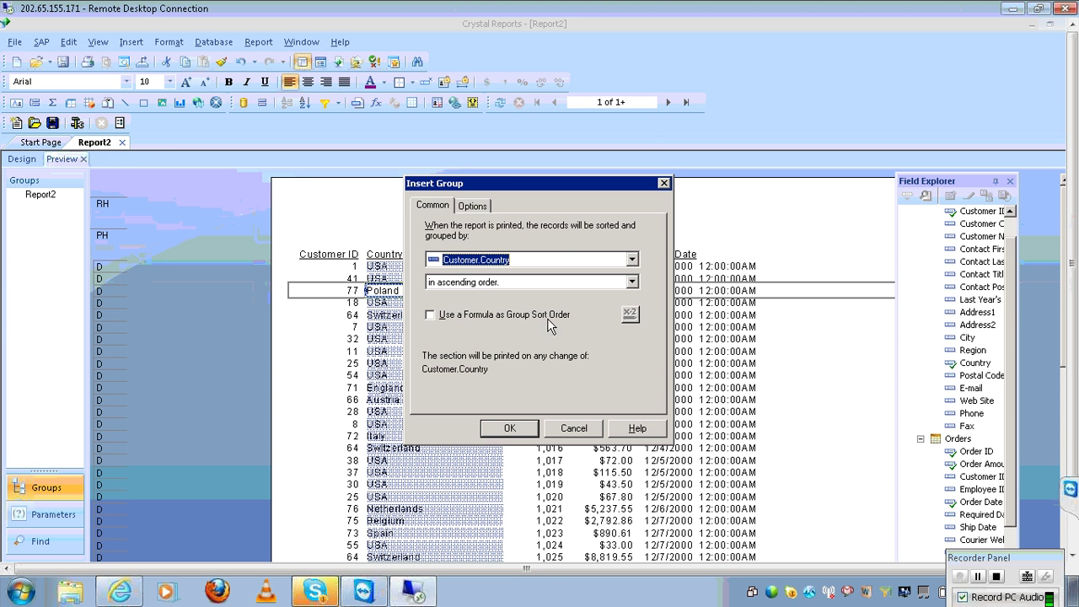
{"action": "left_click", "coordinate": [522, 432]}
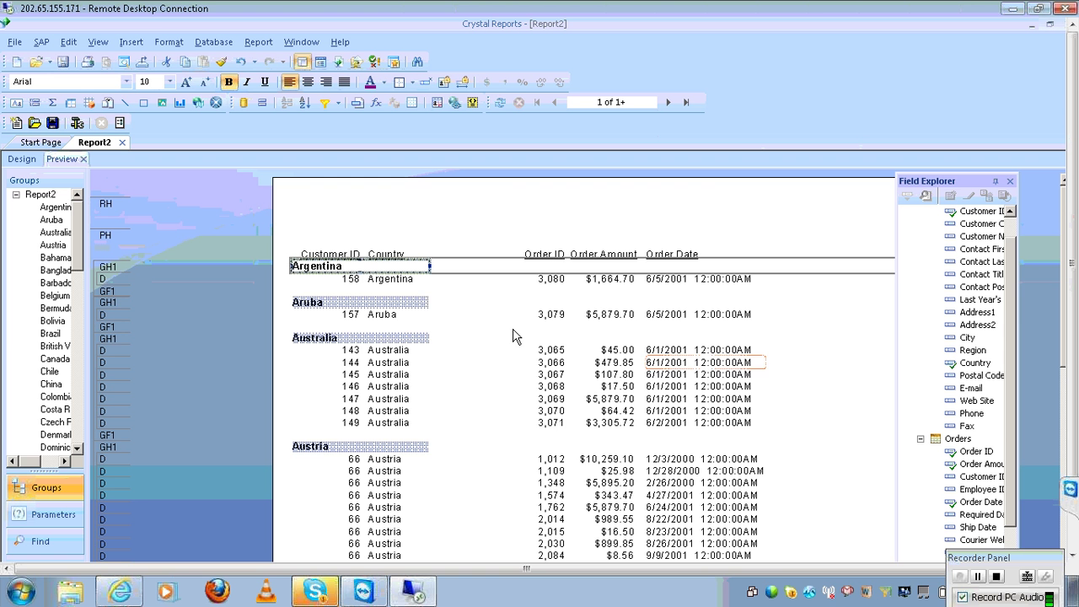
{"action": "left_click", "coordinate": [415, 363]}
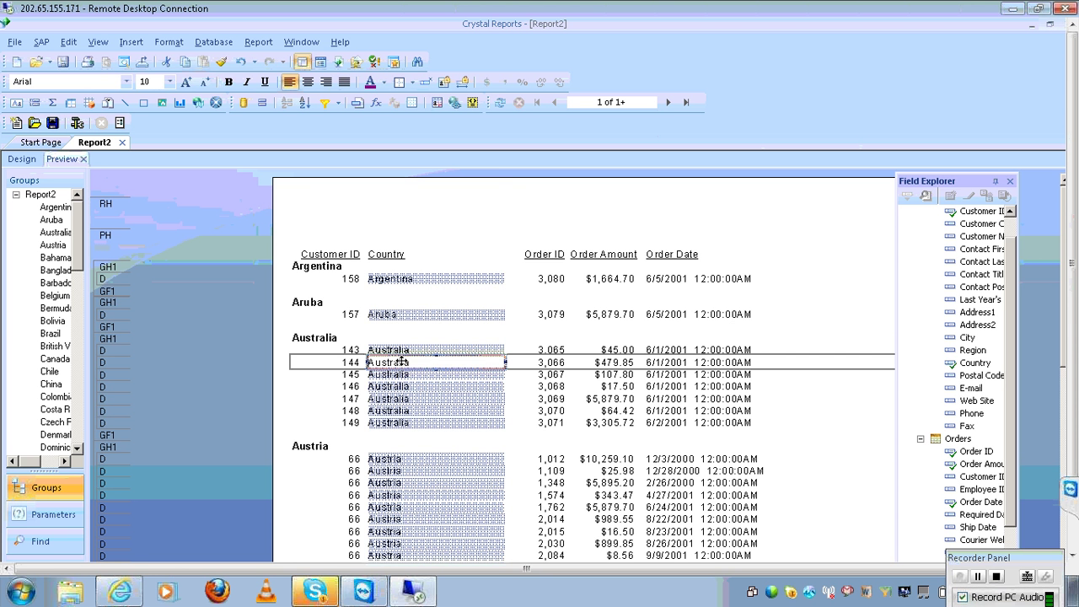
{"action": "key", "text": "Delete"}
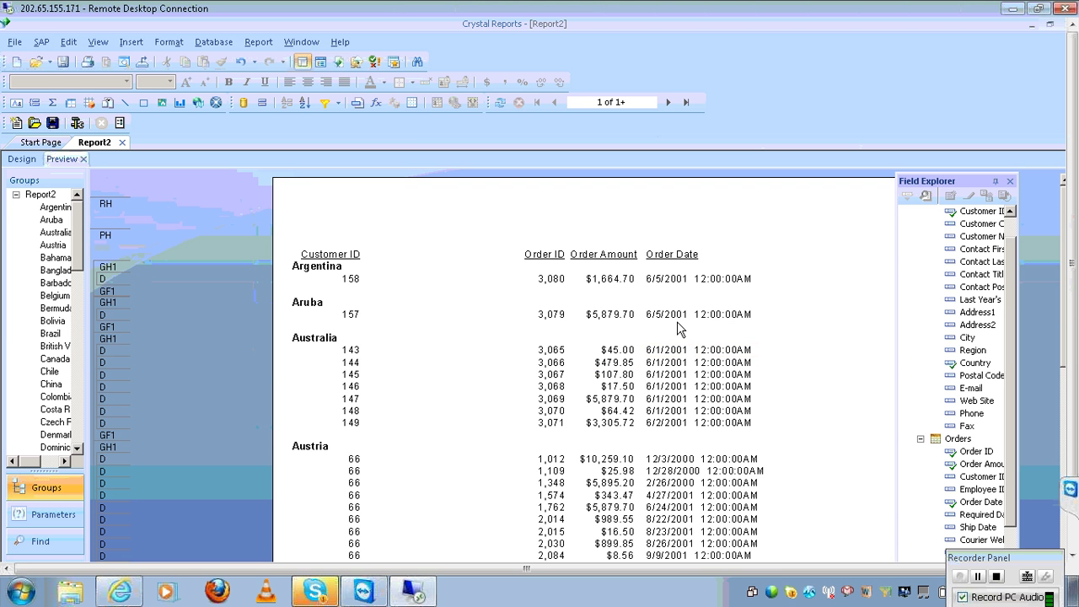
Add an Orders.Order Date ascending group and delete the Order Date detail field
{"action": "left_click", "coordinate": [664, 279]}
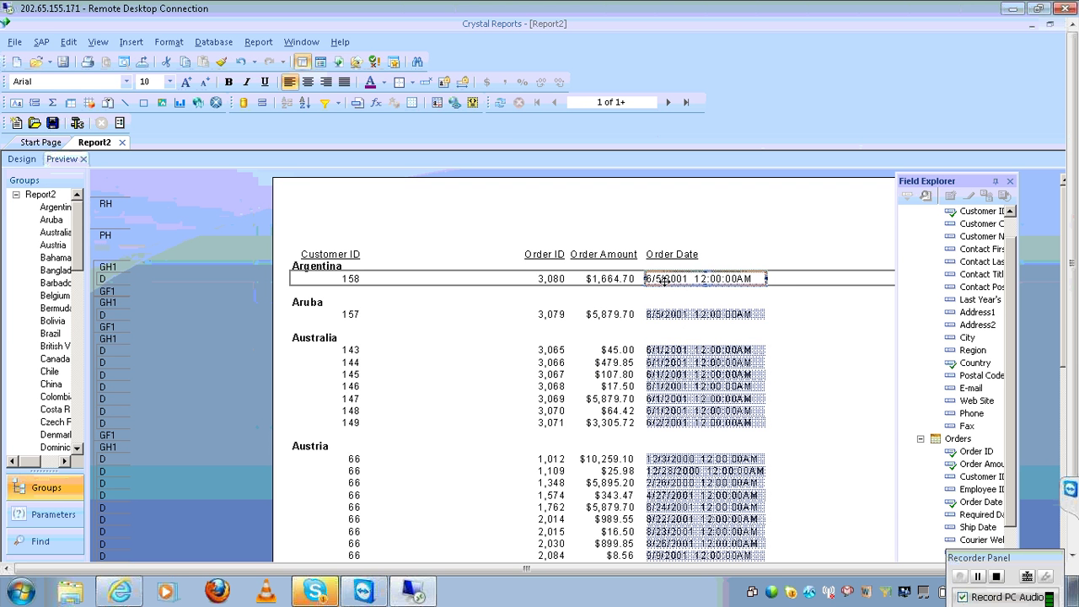
{"action": "left_click", "coordinate": [135, 44]}
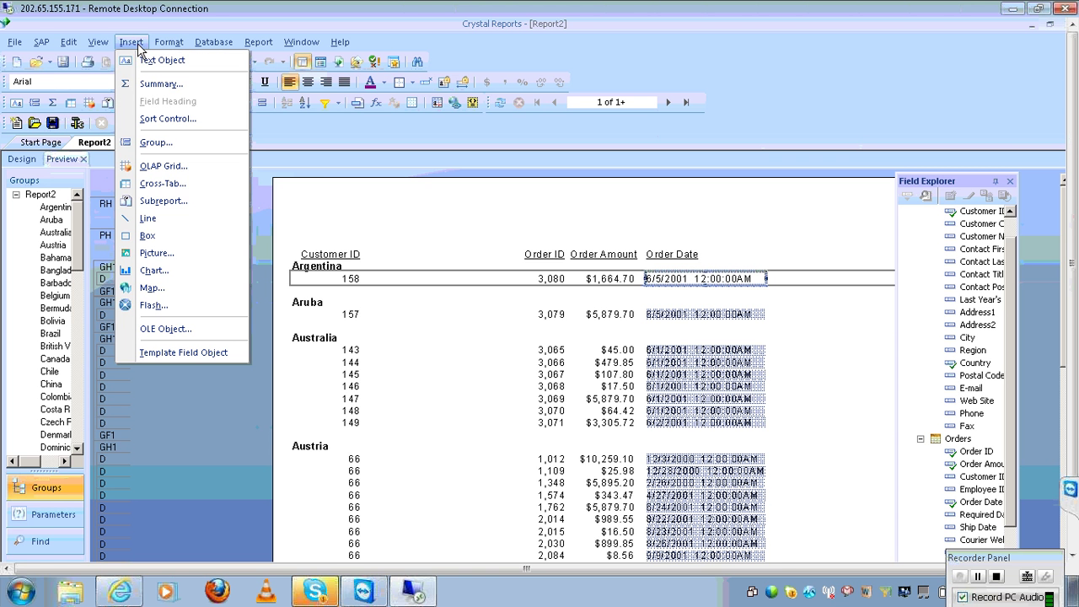
{"action": "left_click", "coordinate": [155, 143]}
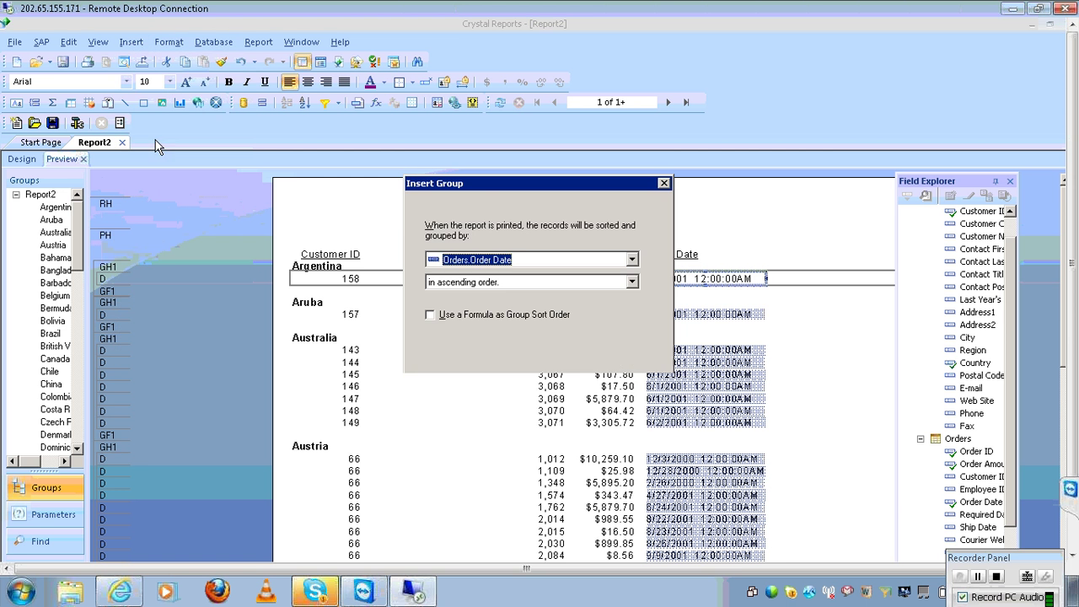
{"action": "left_click", "coordinate": [520, 432]}
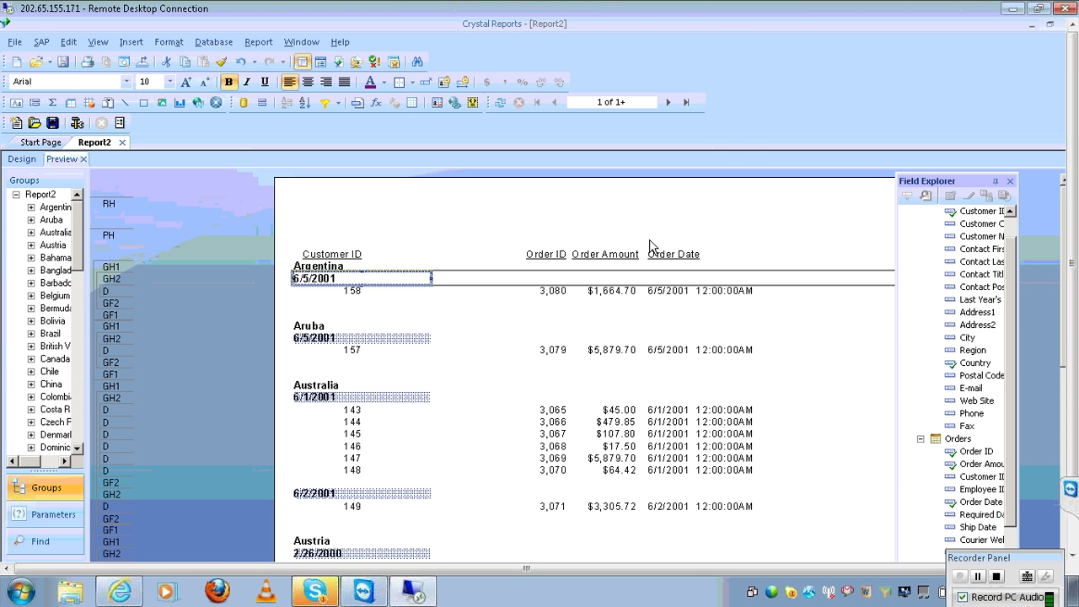
{"action": "left_click", "coordinate": [658, 290]}
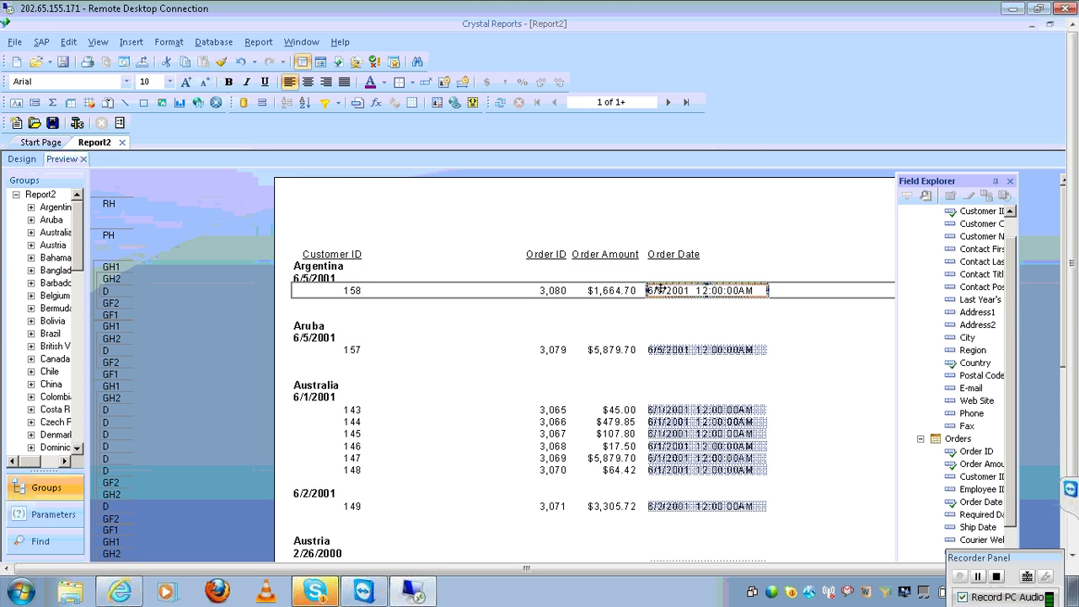
{"action": "key", "text": "Delete"}
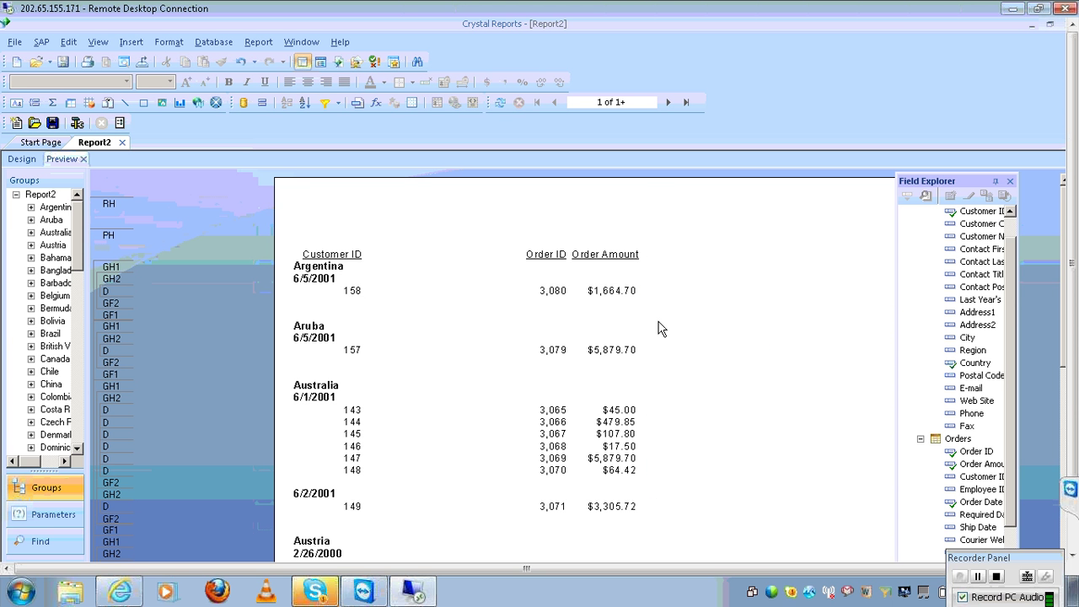
Add a Customer ID group and delete the Customer ID detail field with its heading
{"action": "left_click", "coordinate": [354, 293]}
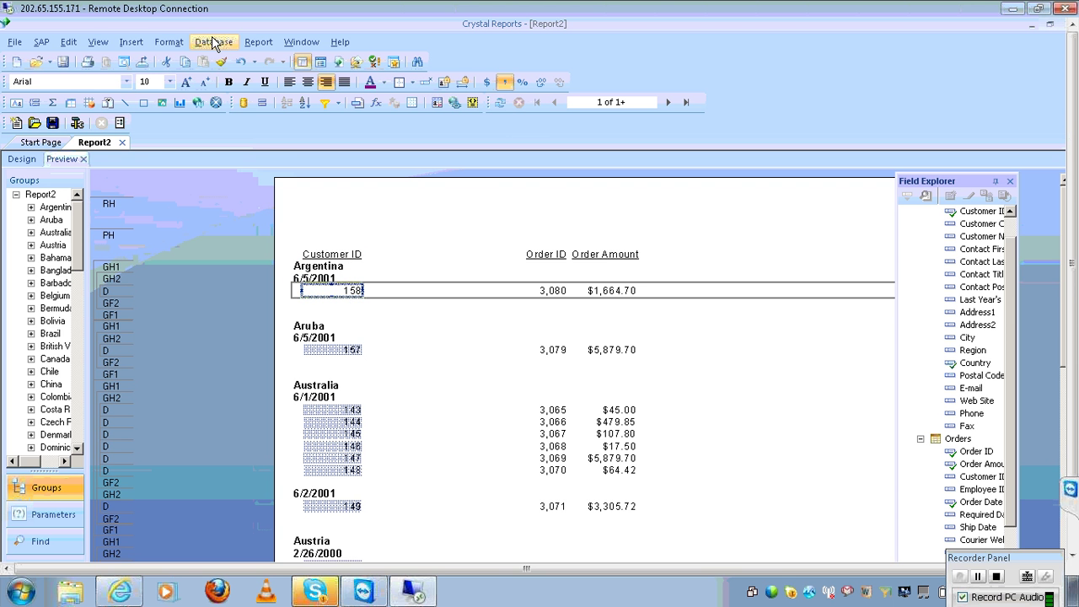
{"action": "left_click", "coordinate": [135, 41]}
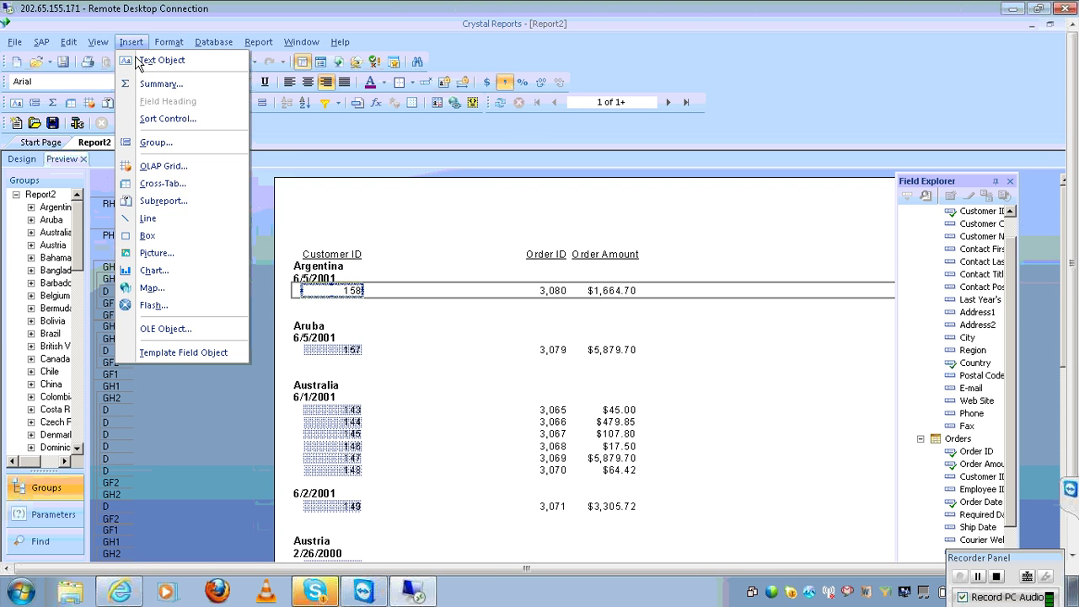
{"action": "left_click", "coordinate": [151, 118]}
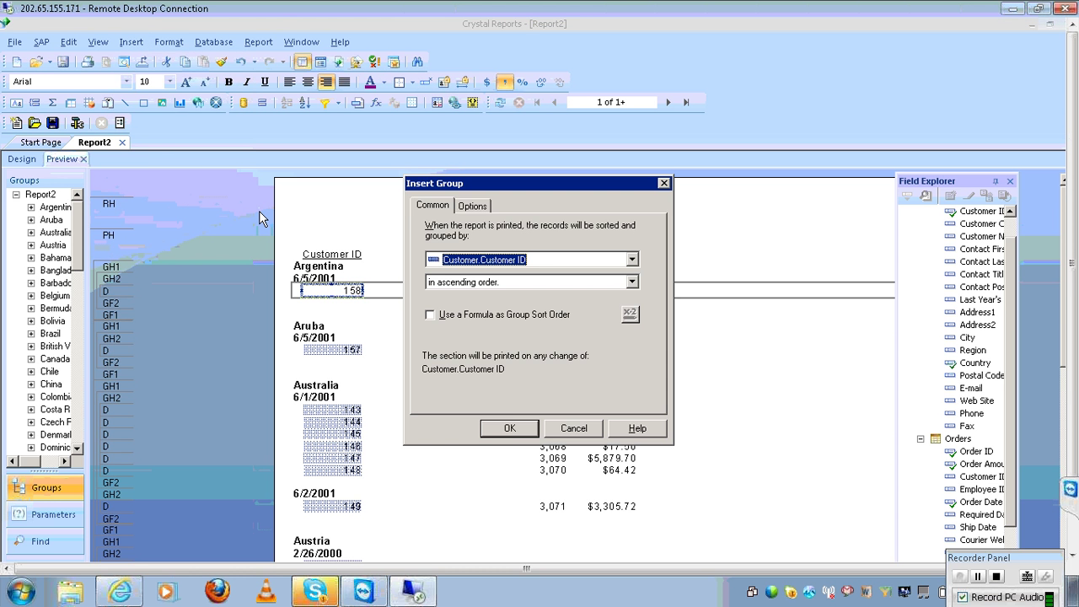
{"action": "left_click", "coordinate": [509, 428]}
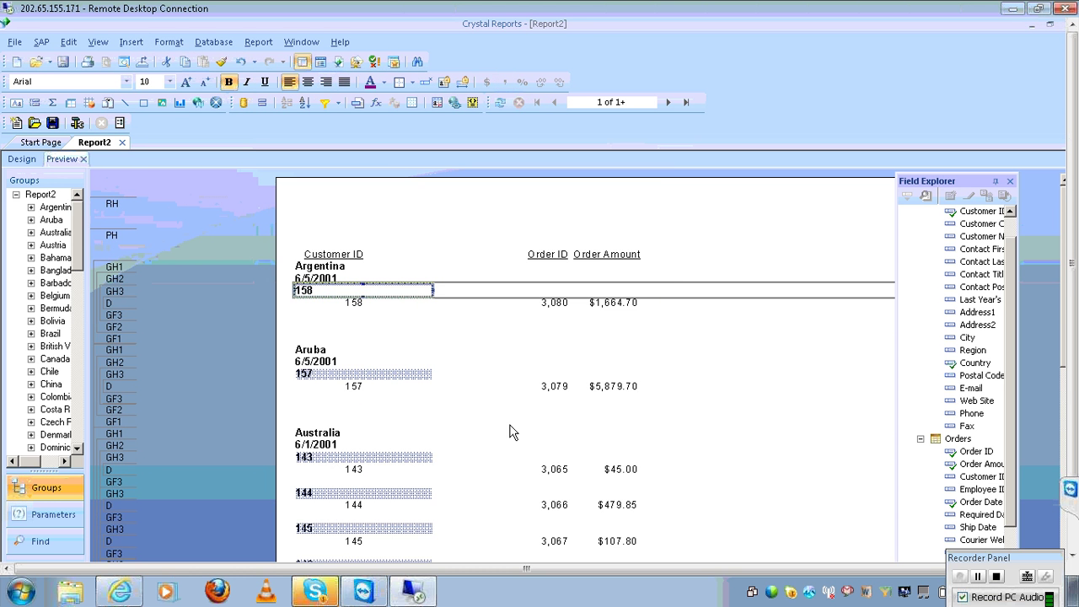
{"action": "left_click", "coordinate": [366, 309]}
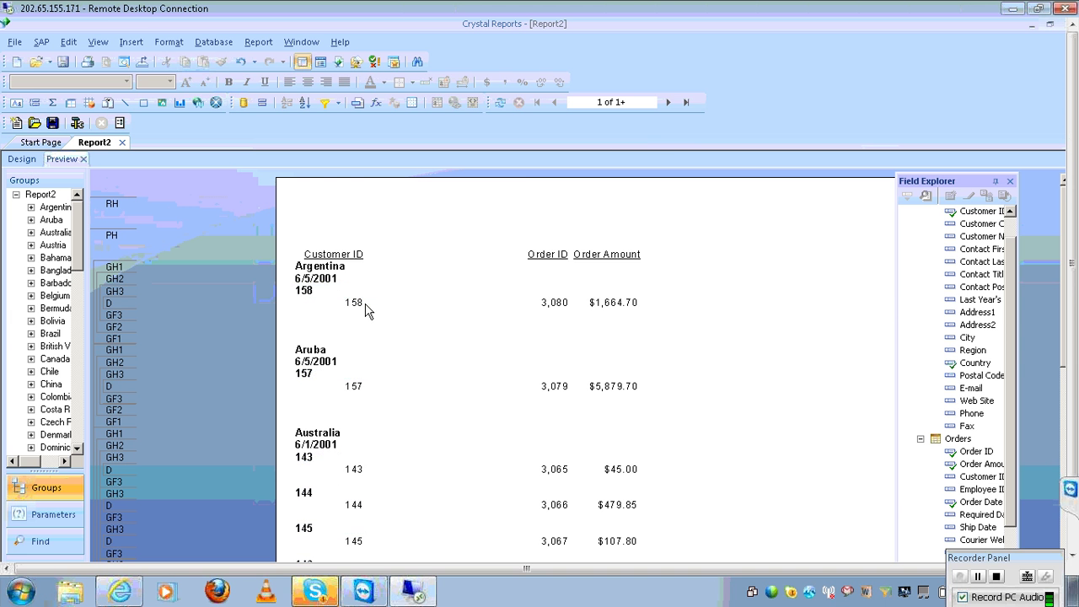
{"action": "left_click", "coordinate": [357, 302]}
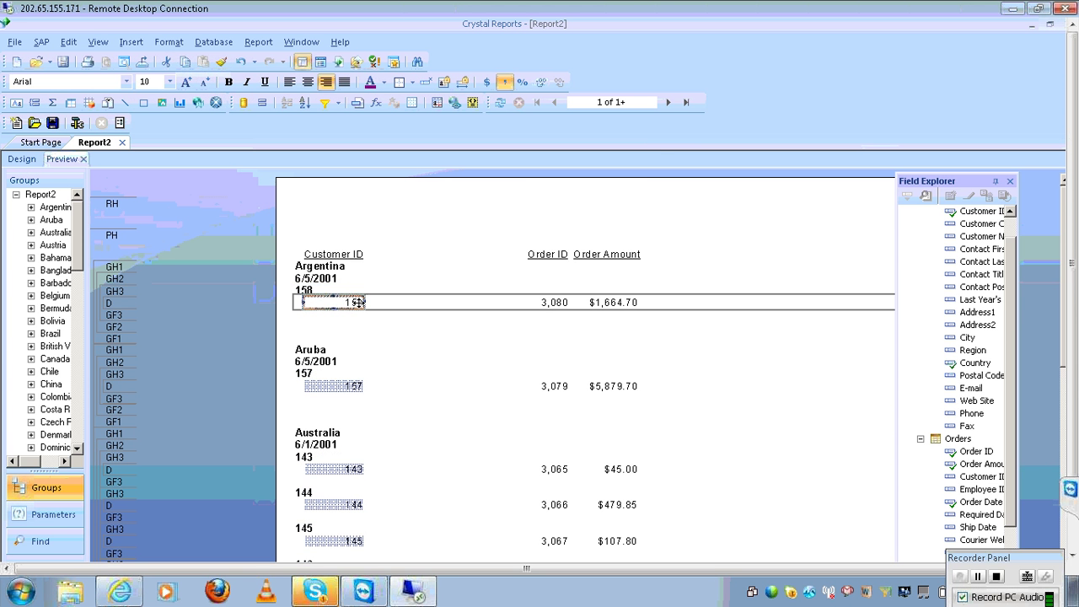
{"action": "key", "text": "Delete"}
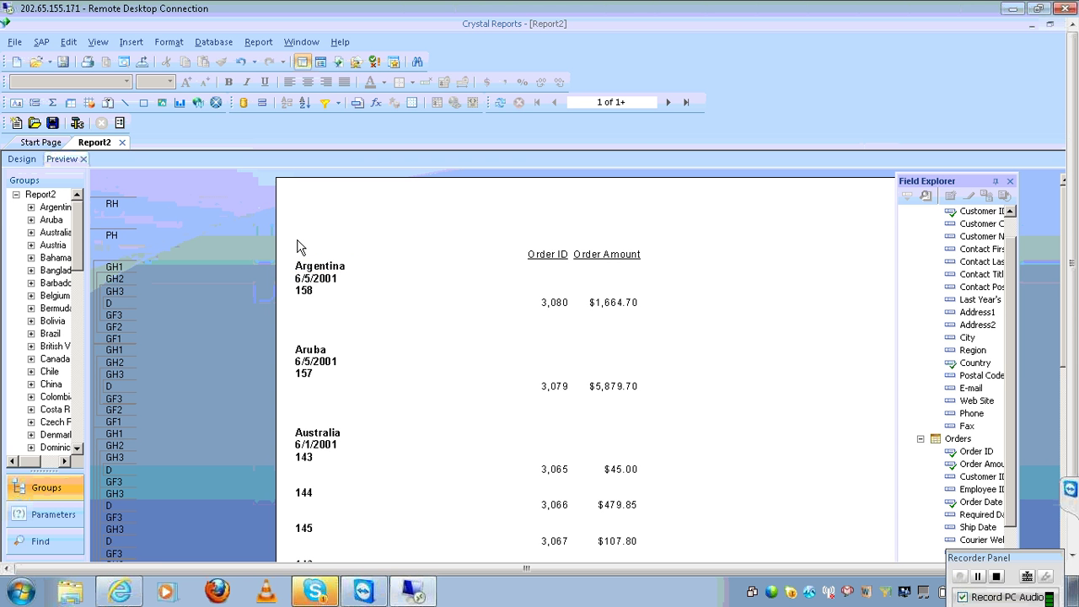
In Design view, nudge Group #2 Name and Group #3 Name right, plus Order Amount
{"action": "left_click", "coordinate": [23, 158]}
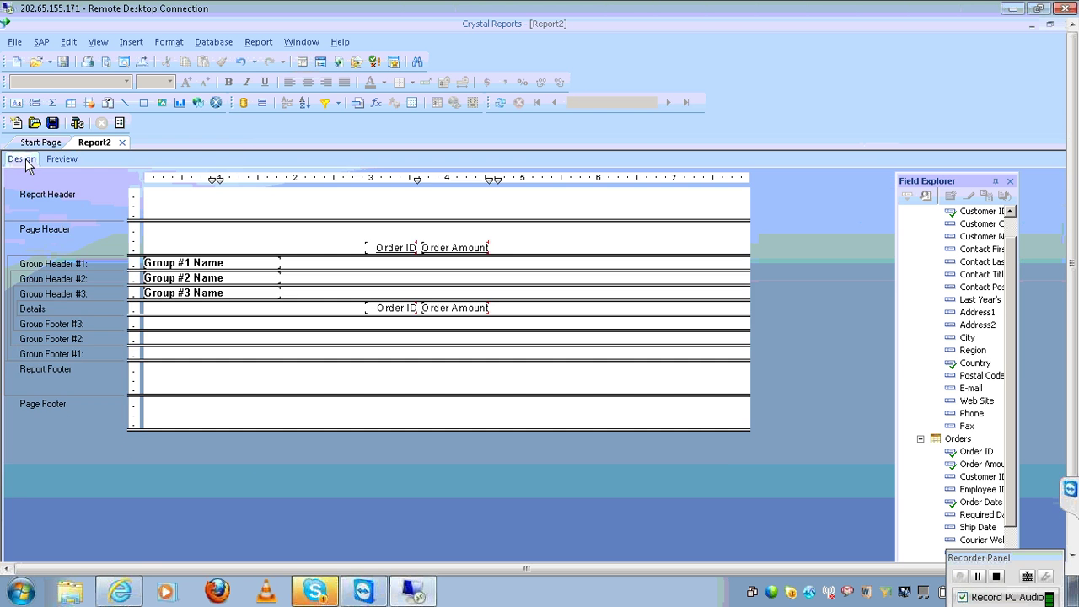
{"action": "left_click", "coordinate": [234, 279]}
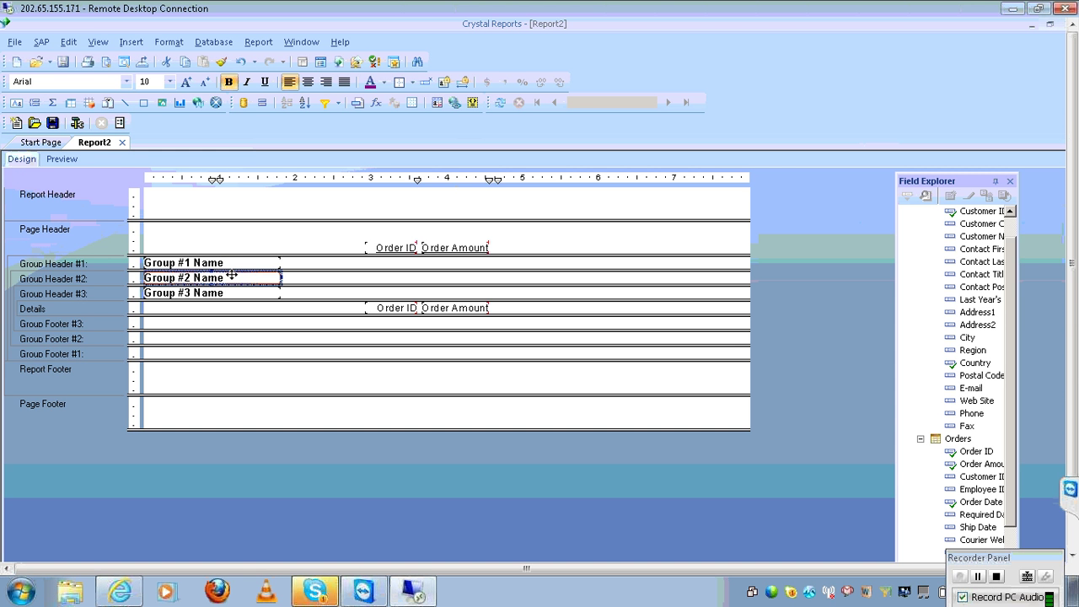
{"action": "key", "text": "Right"}
{"action": "key", "text": "Right"}
{"action": "key", "text": "Right"}
{"action": "key", "text": "Right"}
{"action": "key", "text": "Right"}
{"action": "key", "text": "Right"}
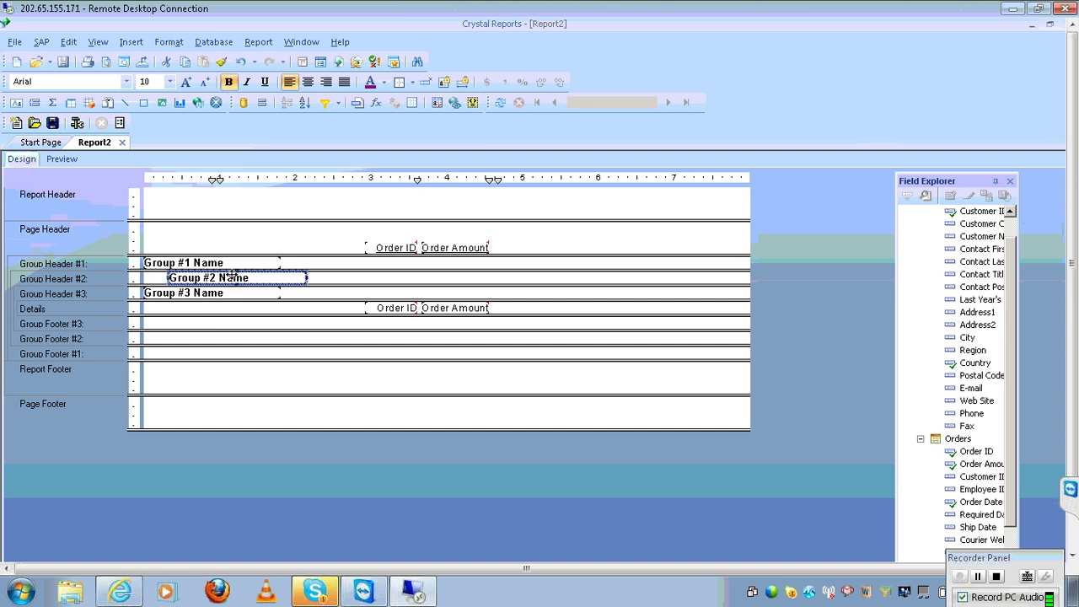
{"action": "key", "text": "Right"}
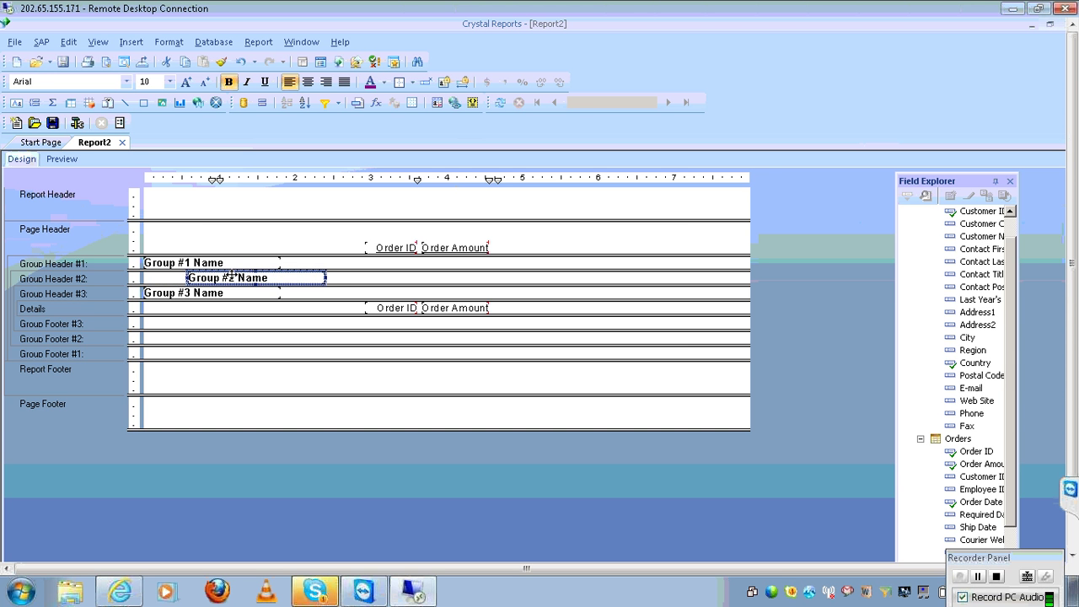
{"action": "left_click", "coordinate": [239, 294]}
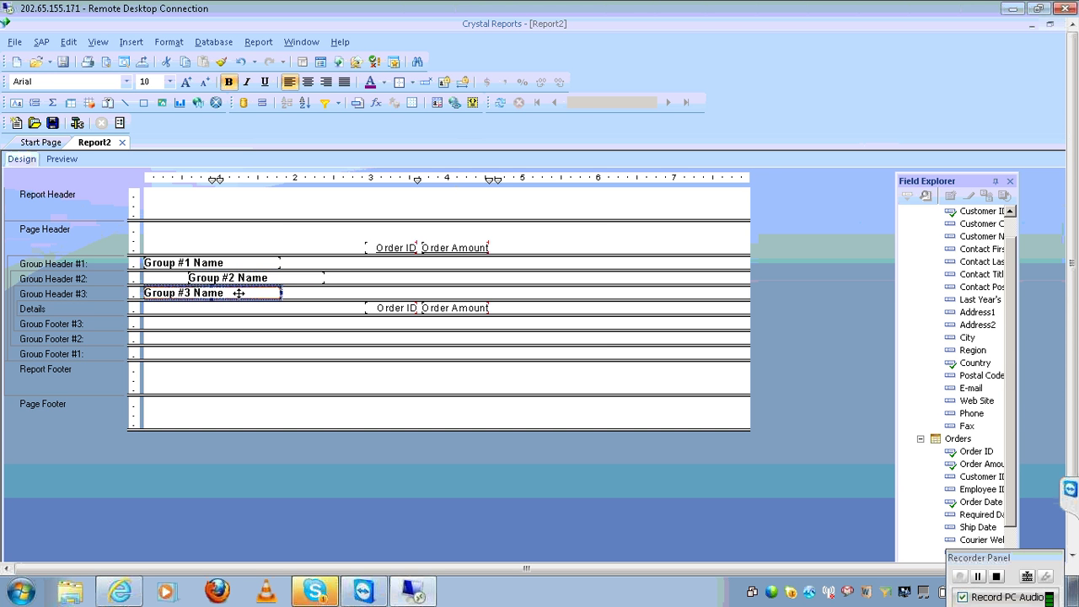
{"action": "key", "text": "Right"}
{"action": "key", "text": "Right"}
{"action": "key", "text": "Right"}
{"action": "key", "text": "Right"}
{"action": "key", "text": "Right"}
{"action": "key", "text": "Right"}
{"action": "key", "text": "Right"}
{"action": "key", "text": "Right"}
{"action": "key", "text": "Right"}
{"action": "key", "text": "Right"}
{"action": "key", "text": "Right"}
{"action": "key", "text": "Right"}
{"action": "key", "text": "Right"}
{"action": "key", "text": "Right"}
{"action": "key", "text": "Right"}
{"action": "key", "text": "Right"}
{"action": "key", "text": "Right"}
{"action": "key", "text": "Right"}
{"action": "key", "text": "Right"}
{"action": "key", "text": "Right"}
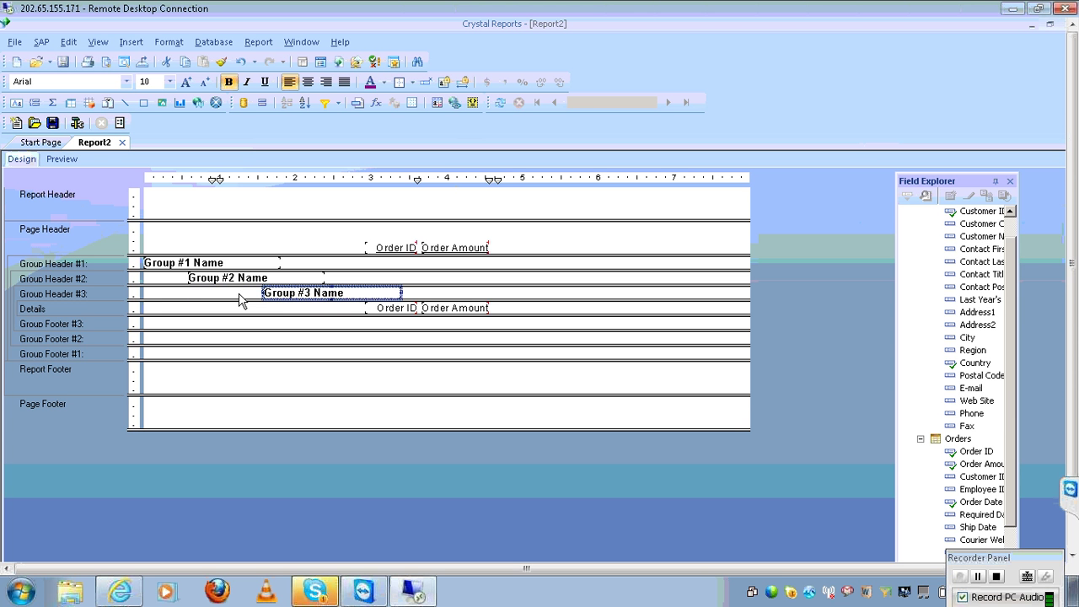
{"action": "key", "text": "Right"}
{"action": "key", "text": "Right"}
{"action": "key", "text": "Right"}
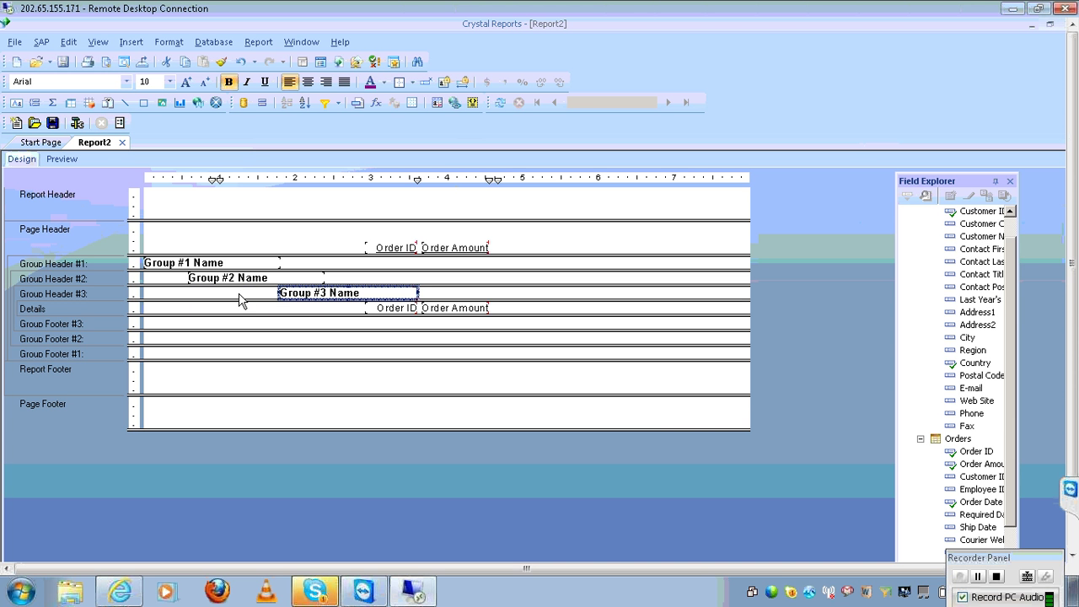
{"action": "left_click", "coordinate": [468, 310]}
{"action": "key", "text": "Right"}
{"action": "key", "text": "Right"}
{"action": "key", "text": "Right"}
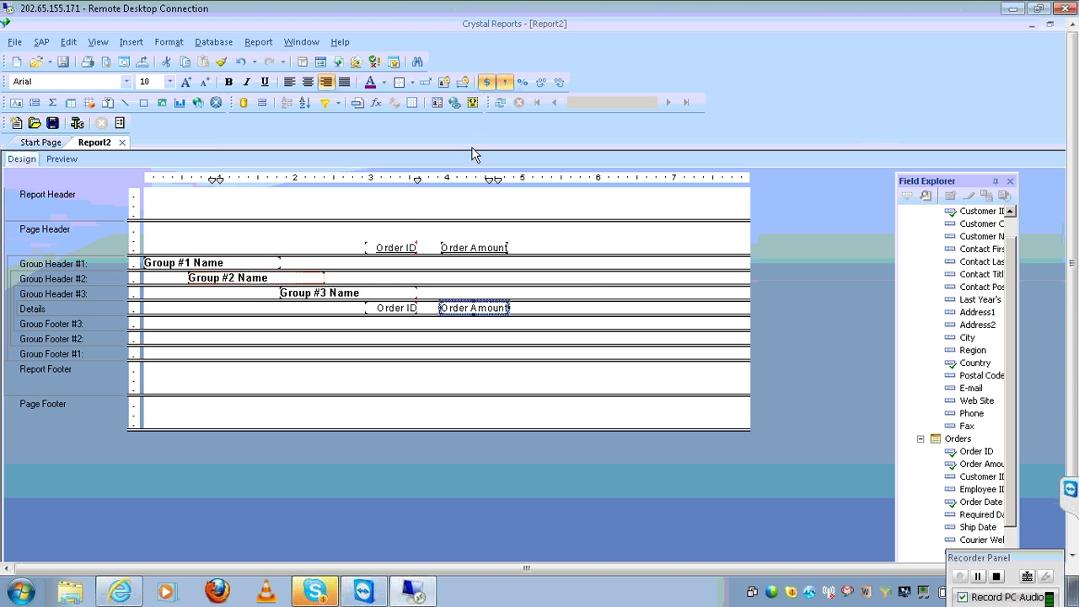
Refresh the report data so the preview lists orders under country, order date and customer ID
{"action": "left_click", "coordinate": [501, 102]}
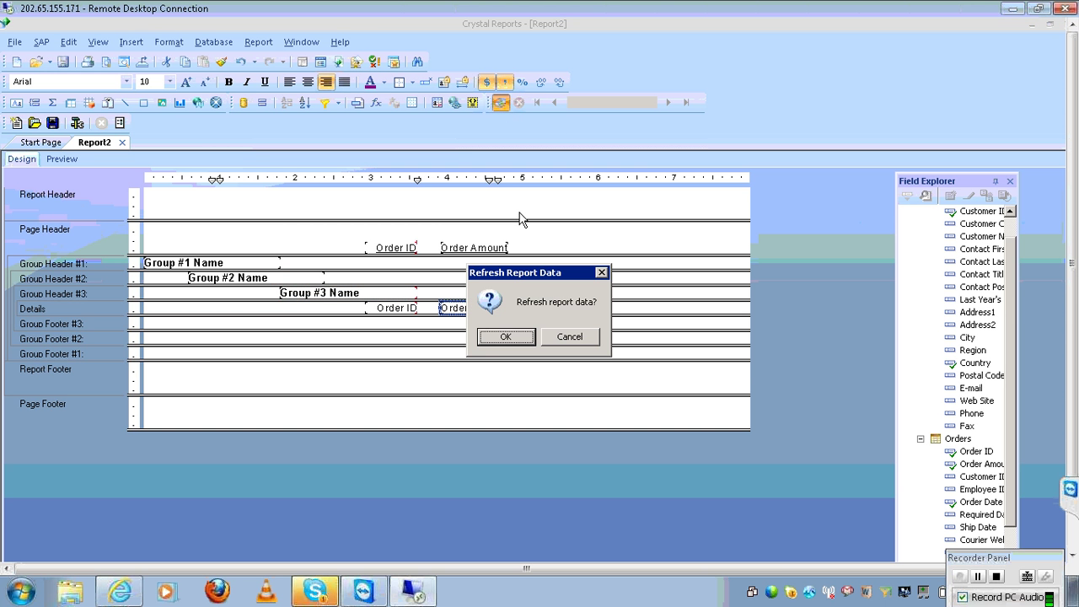
{"action": "left_click", "coordinate": [504, 336]}
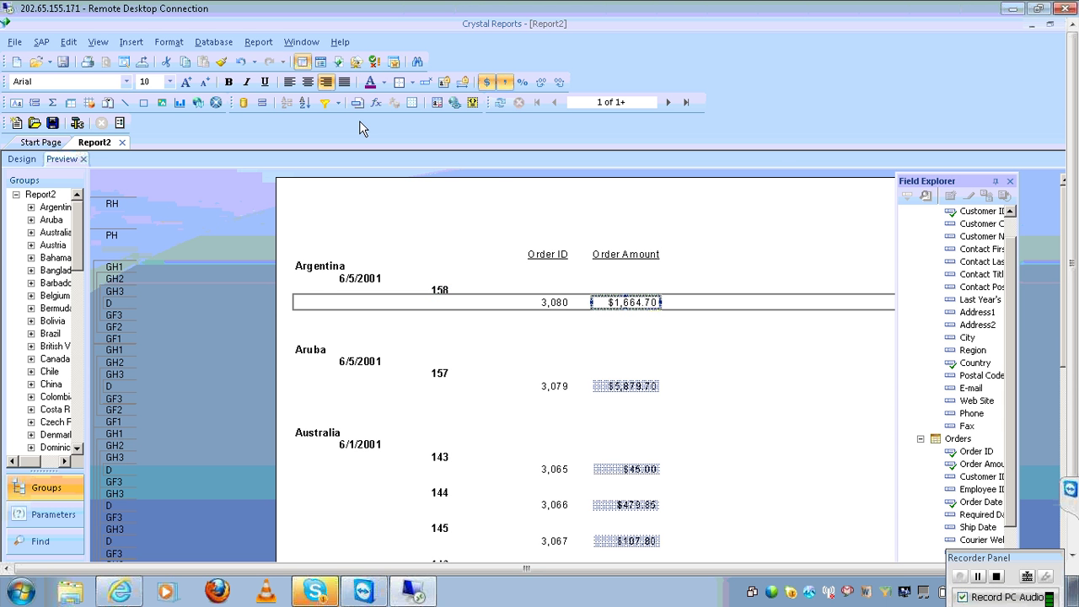
In the Group Expert, move Customer.Customer ID to the top, above Country and Order Date
{"action": "left_click", "coordinate": [258, 44]}
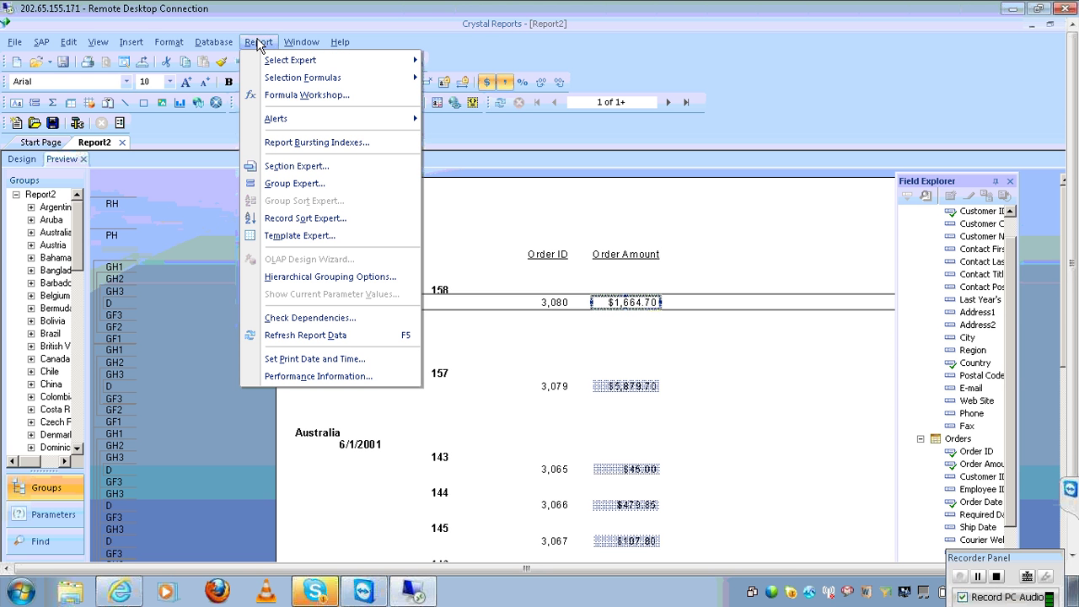
{"action": "left_click", "coordinate": [329, 193]}
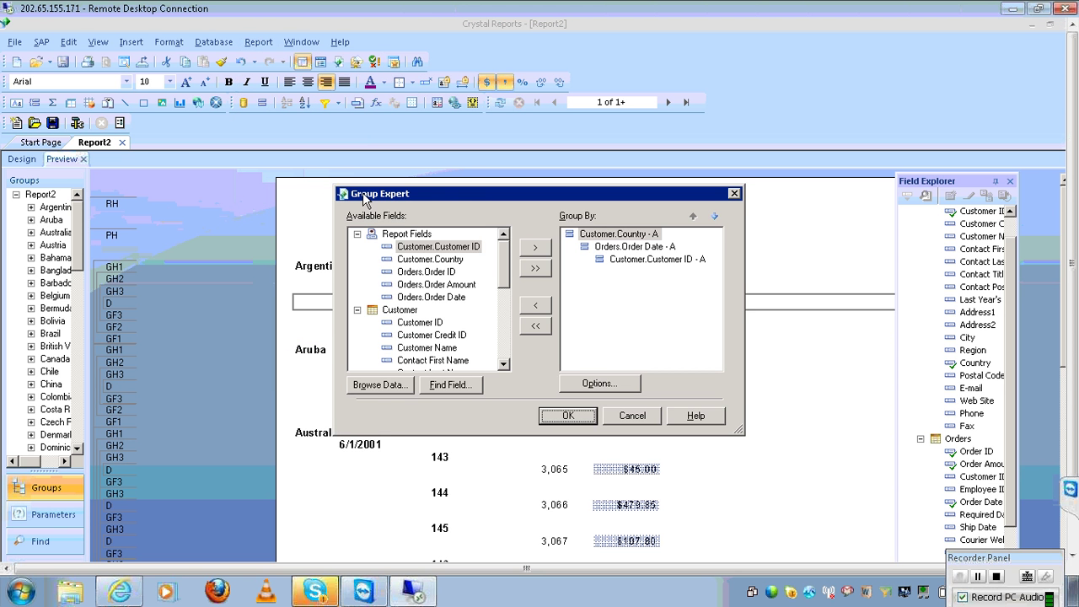
{"action": "left_click_drag", "start_coordinate": [392, 196], "coordinate": [192, 158]}
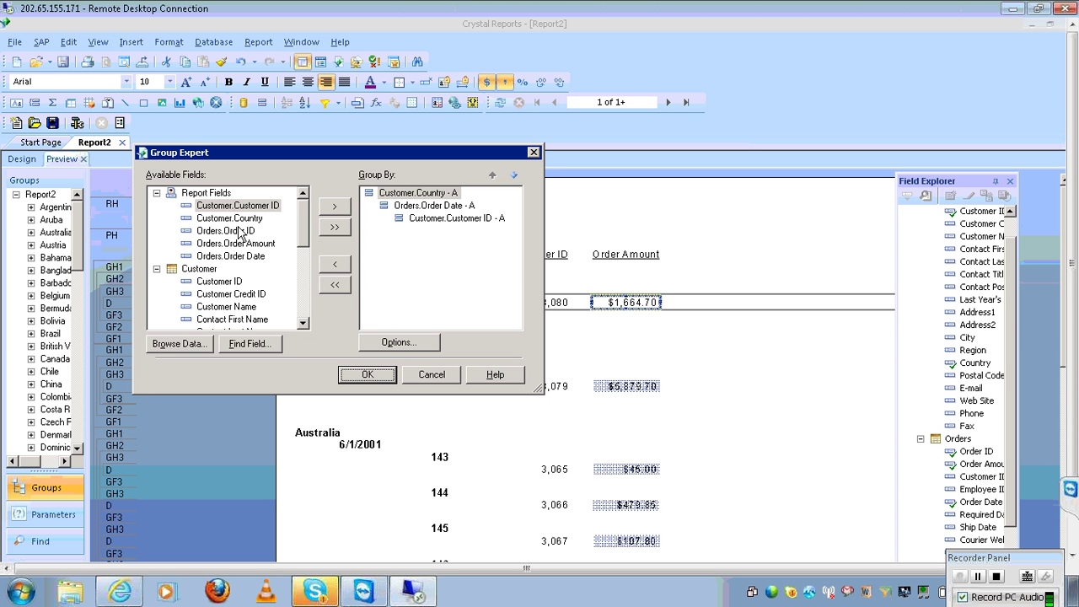
{"action": "left_click", "coordinate": [157, 270]}
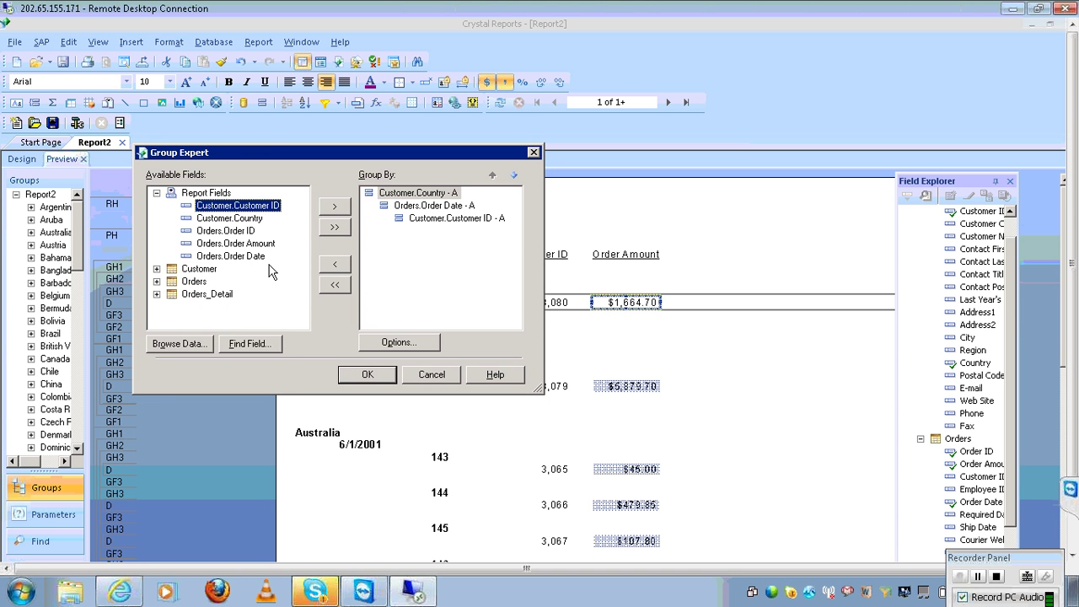
{"action": "left_click", "coordinate": [428, 224]}
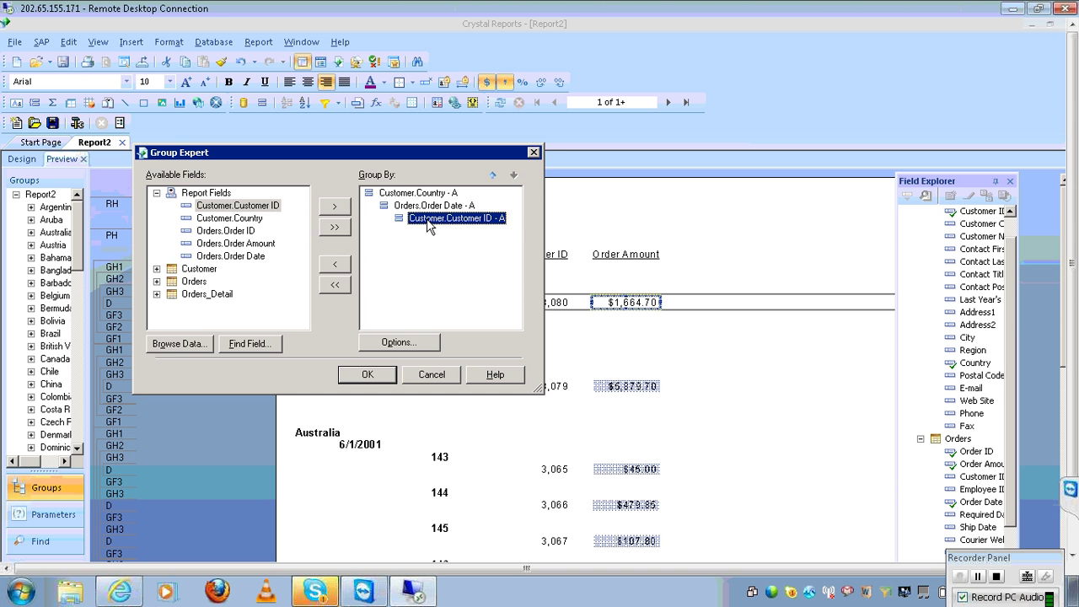
{"action": "left_click", "coordinate": [491, 177]}
{"action": "left_click", "coordinate": [493, 177]}
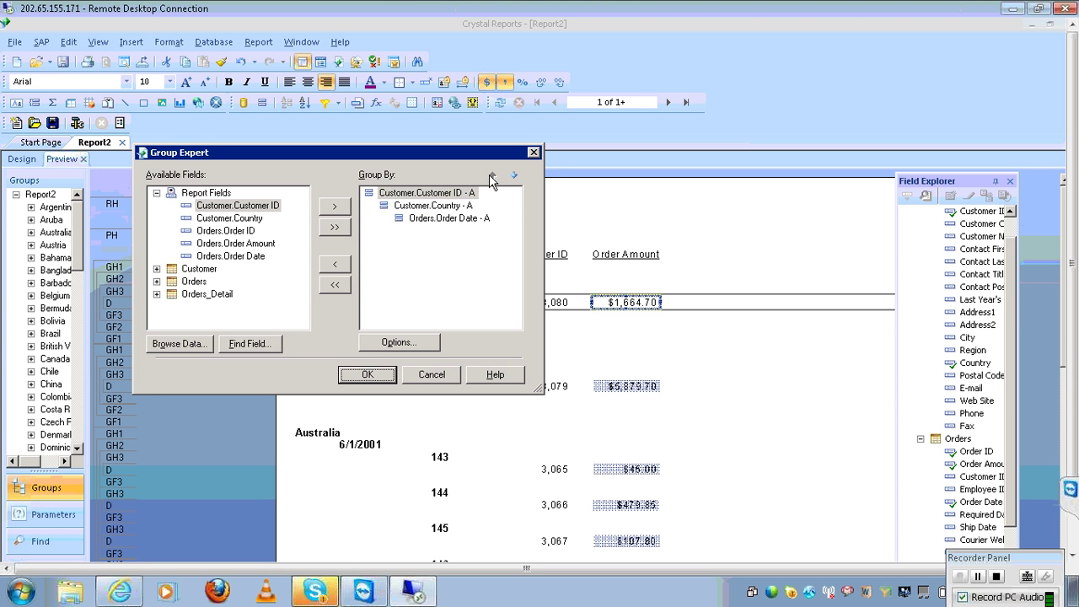
{"action": "left_click", "coordinate": [367, 375]}
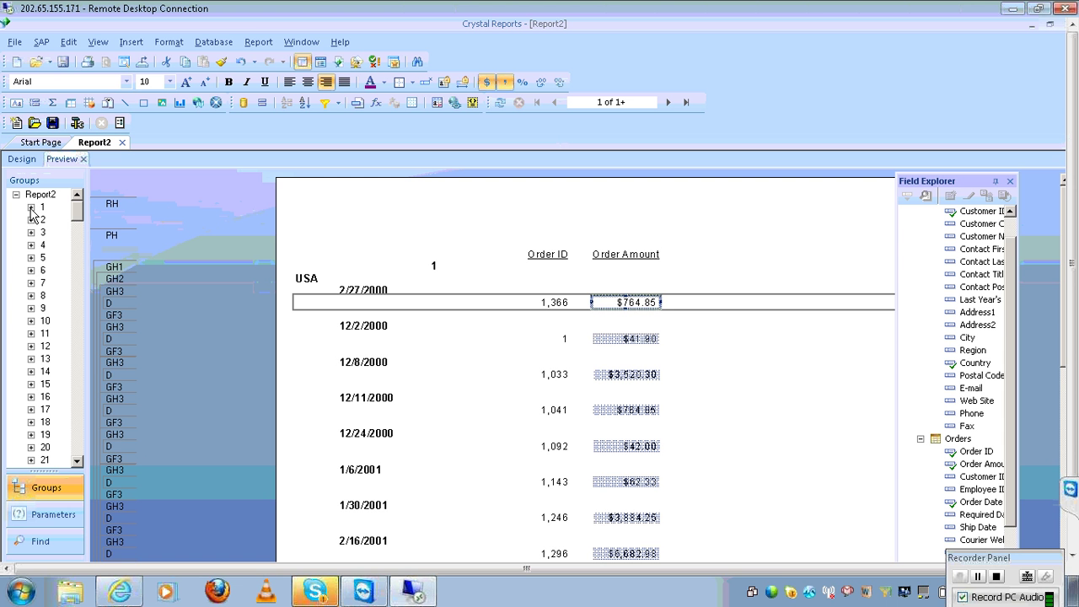
Expand customer group 1 and its USA group in the tree, then collapse group 1 again
{"action": "left_click", "coordinate": [31, 207]}
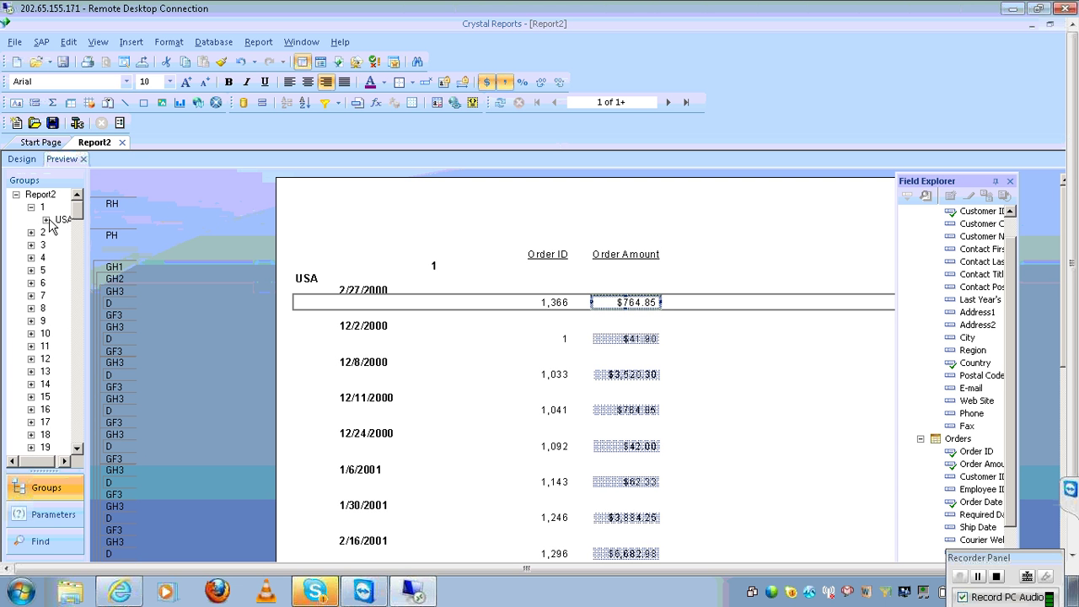
{"action": "left_click", "coordinate": [47, 221]}
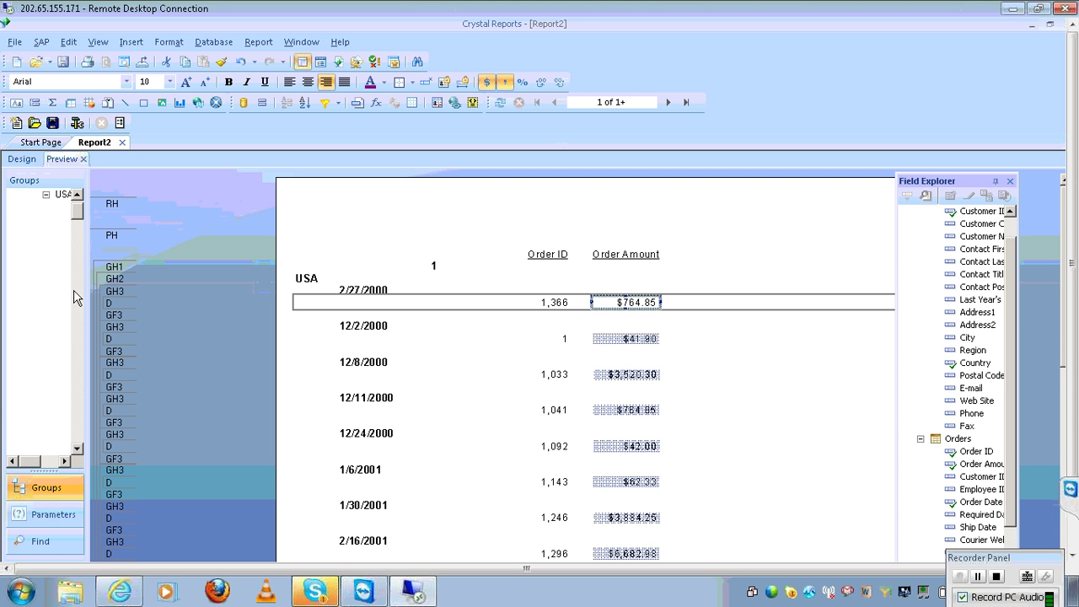
{"action": "left_click_drag", "start_coordinate": [78, 209], "coordinate": [77, 202]}
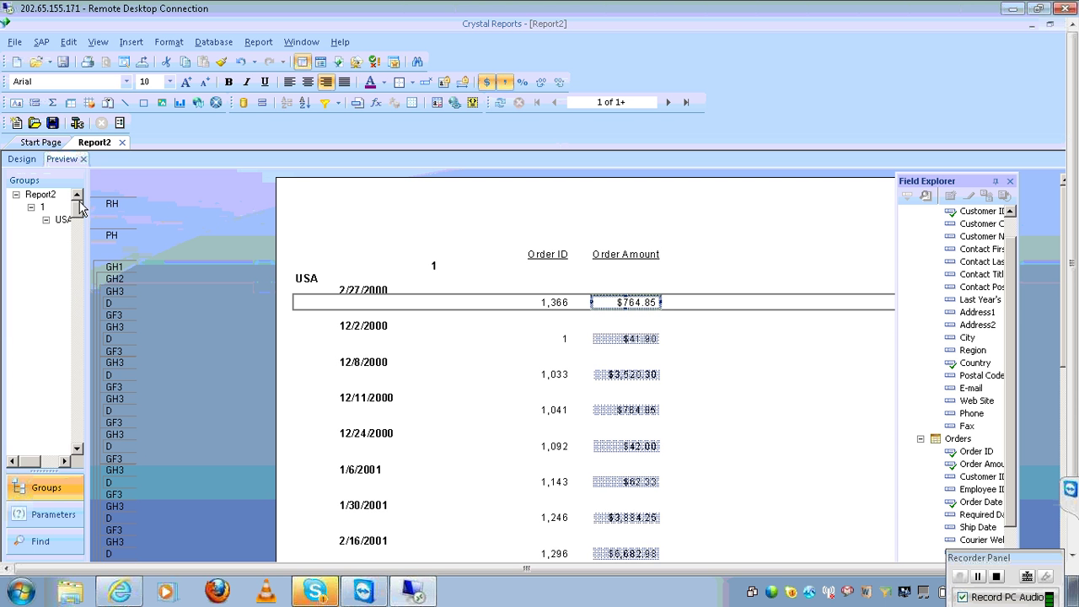
{"action": "left_click", "coordinate": [31, 208]}
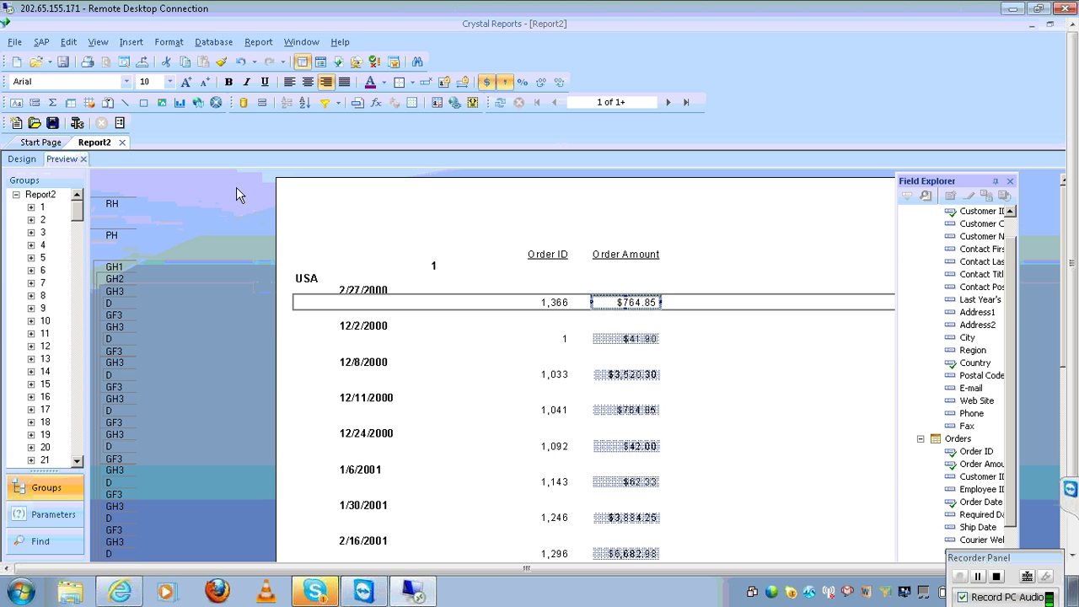
{"action": "left_click", "coordinate": [258, 41]}
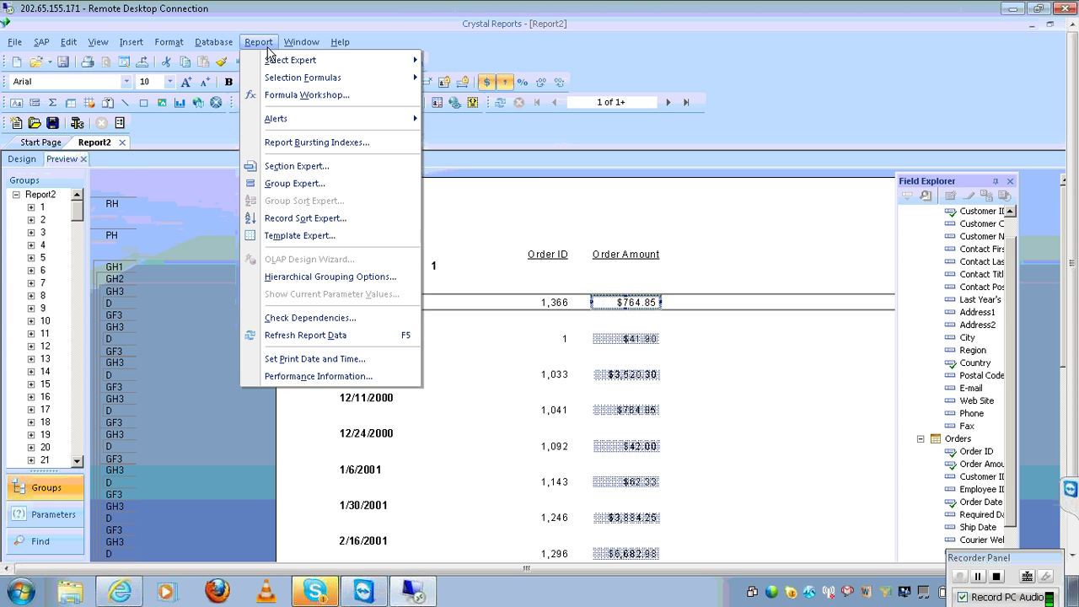
Move Order Date to the top grouping level, above Customer ID and Country
{"action": "left_click", "coordinate": [300, 184]}
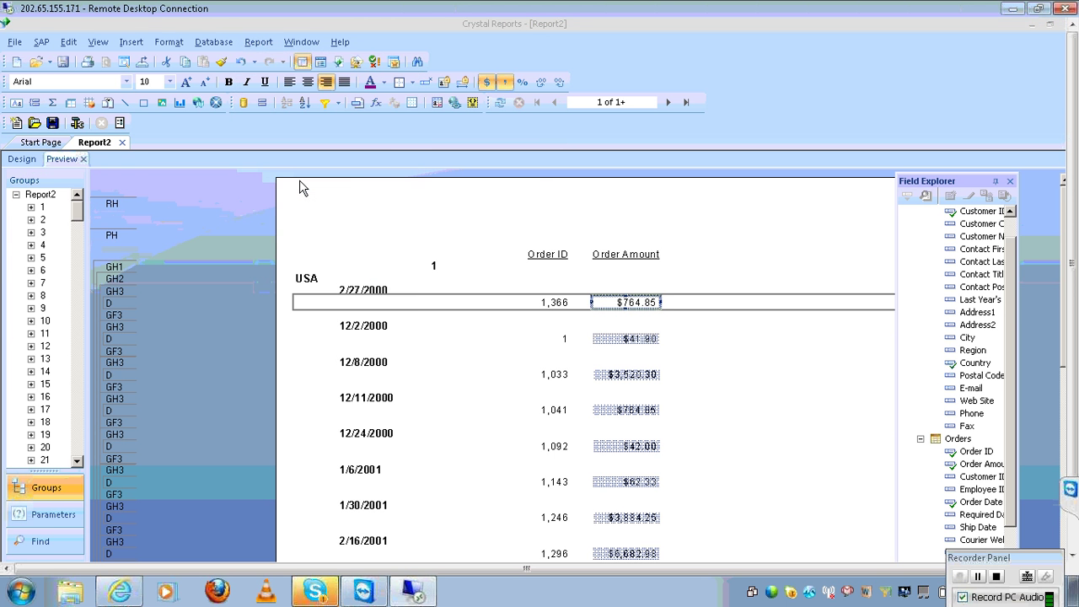
{"action": "left_click", "coordinate": [454, 220]}
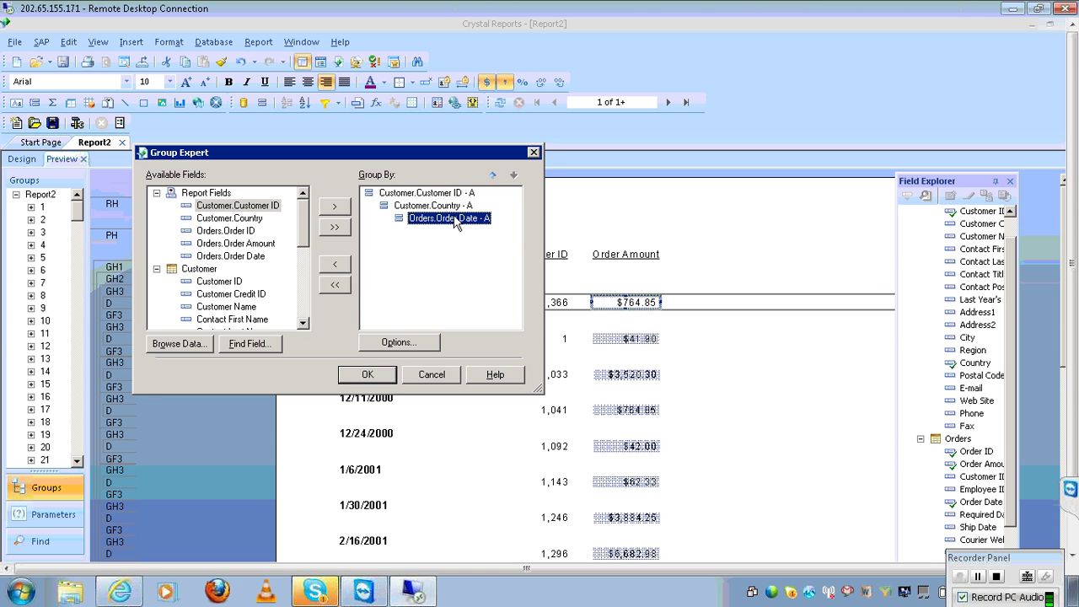
{"action": "left_click", "coordinate": [492, 176]}
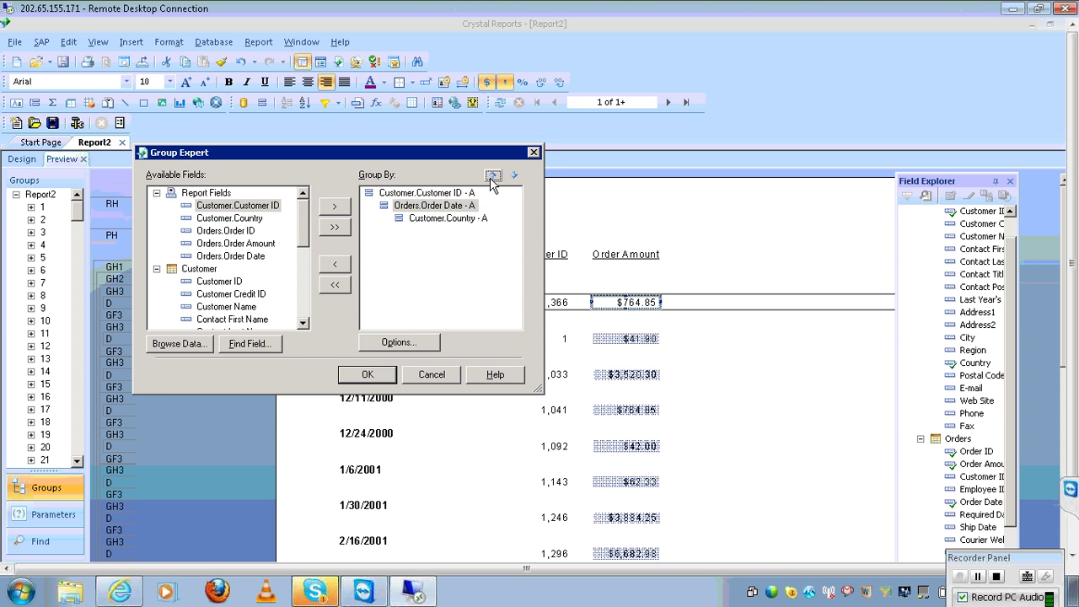
{"action": "left_click", "coordinate": [492, 177]}
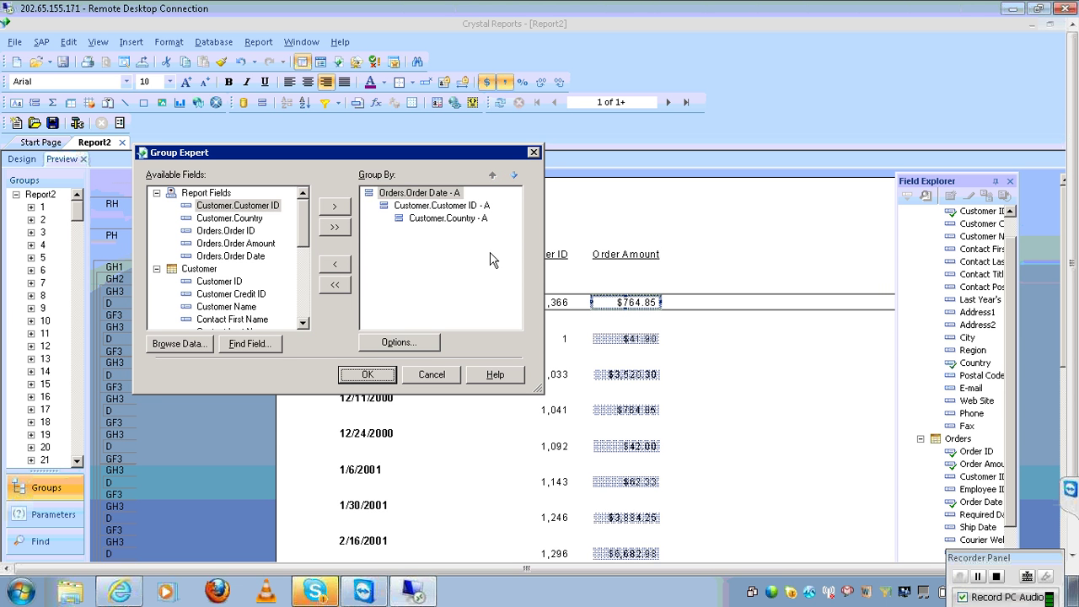
{"action": "left_click", "coordinate": [368, 378]}
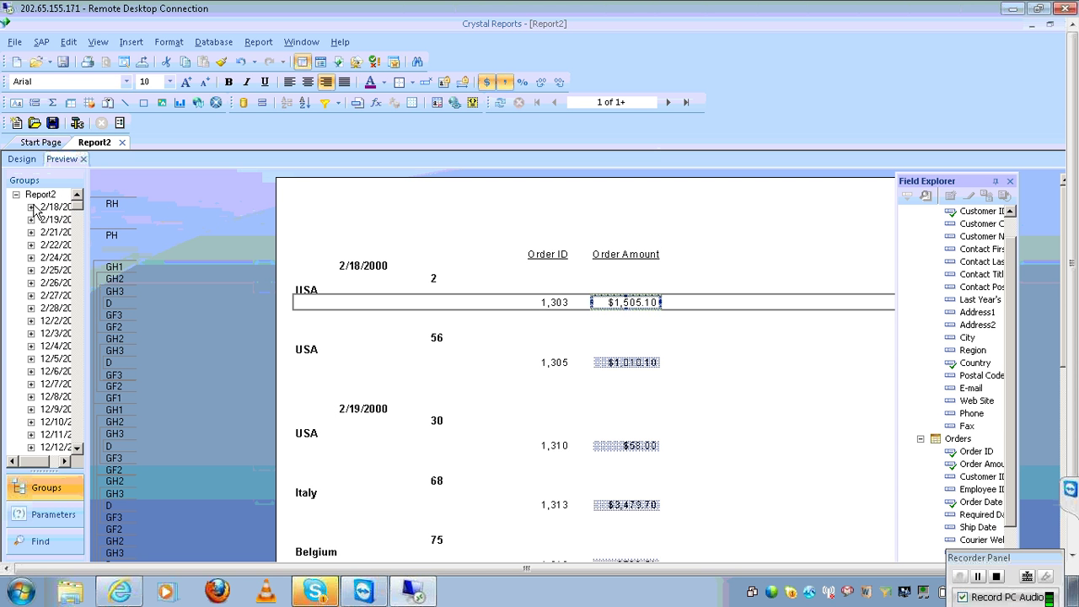
Expand the 2/18/2000 date group and its customer group 2, then collapse both
{"action": "left_click", "coordinate": [31, 208]}
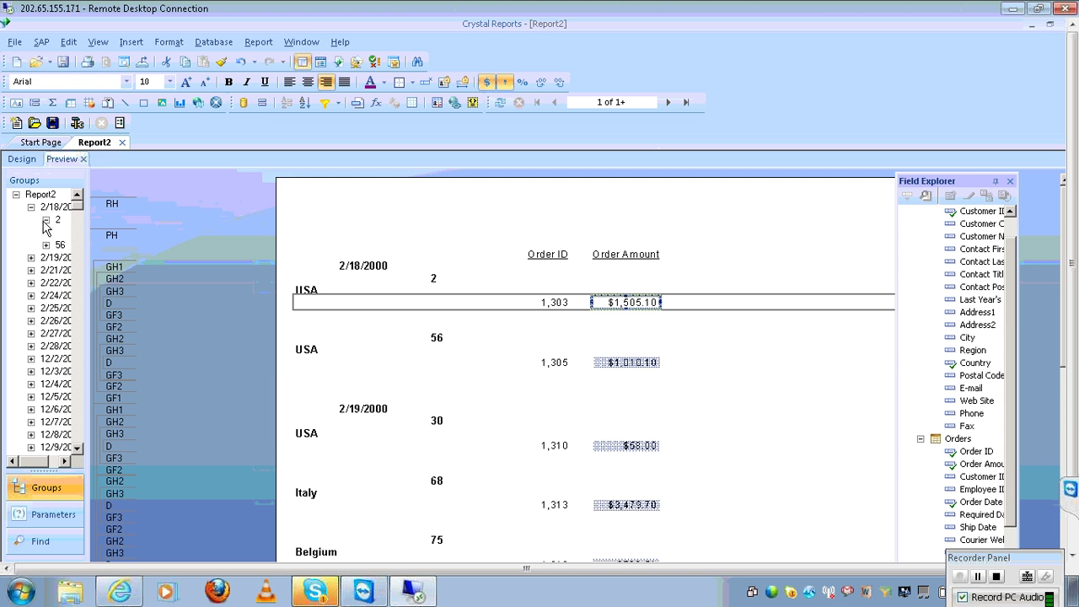
{"action": "left_click", "coordinate": [46, 220]}
{"action": "left_click", "coordinate": [46, 220]}
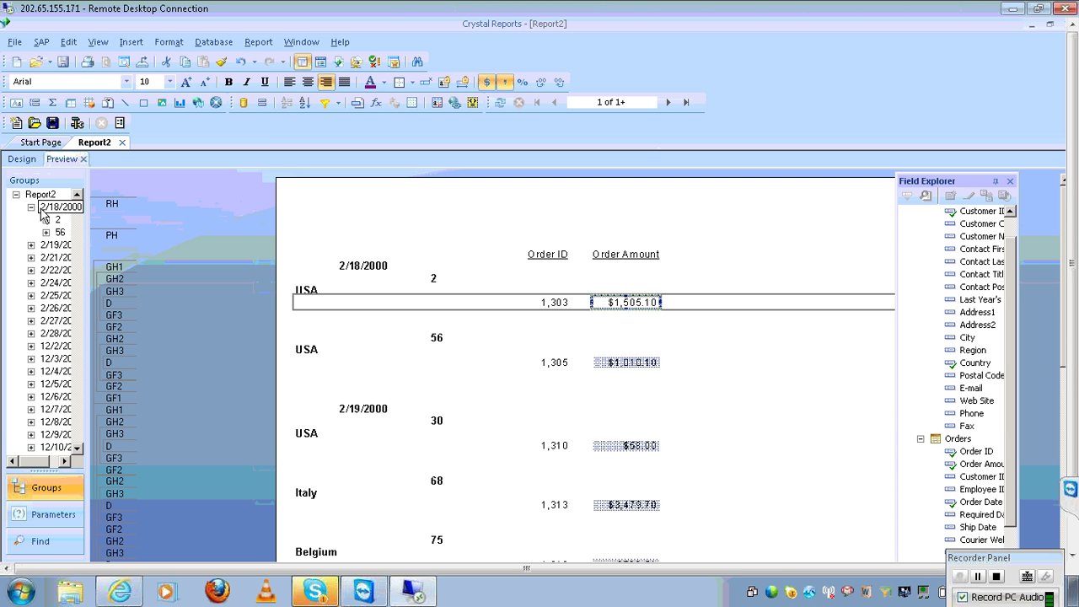
{"action": "left_click", "coordinate": [31, 208]}
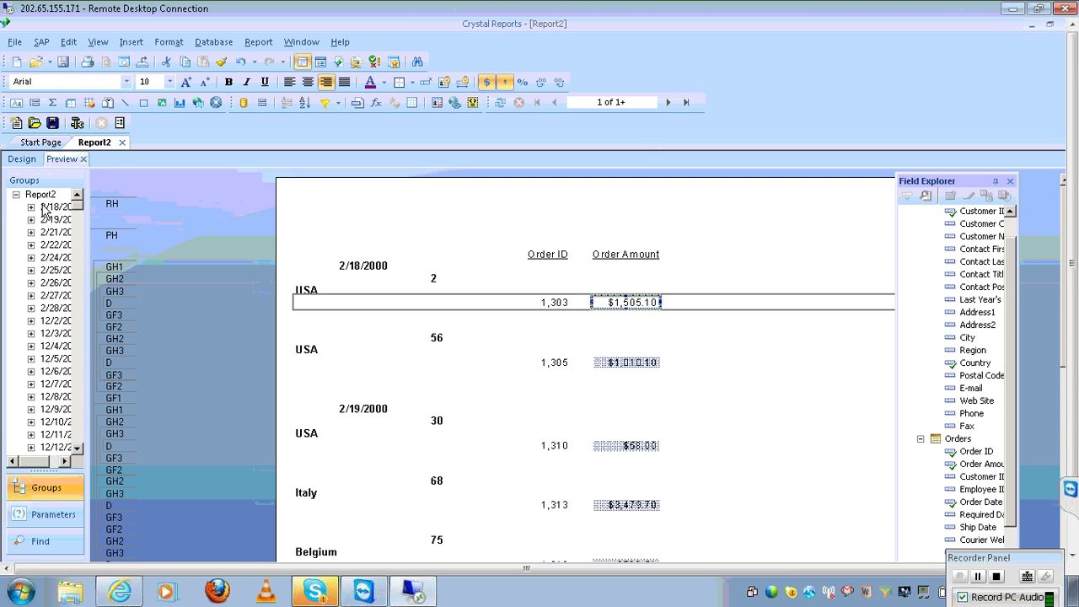
Move Country to the top grouping above Order Date and remove the Customer ID grouping
{"action": "left_click", "coordinate": [272, 42]}
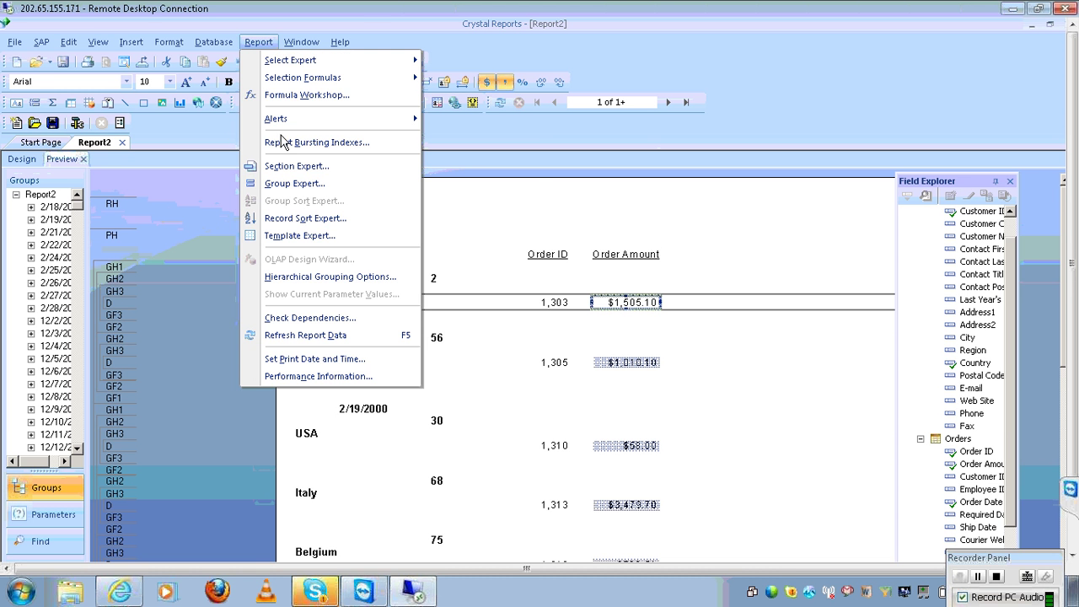
{"action": "left_click", "coordinate": [290, 185]}
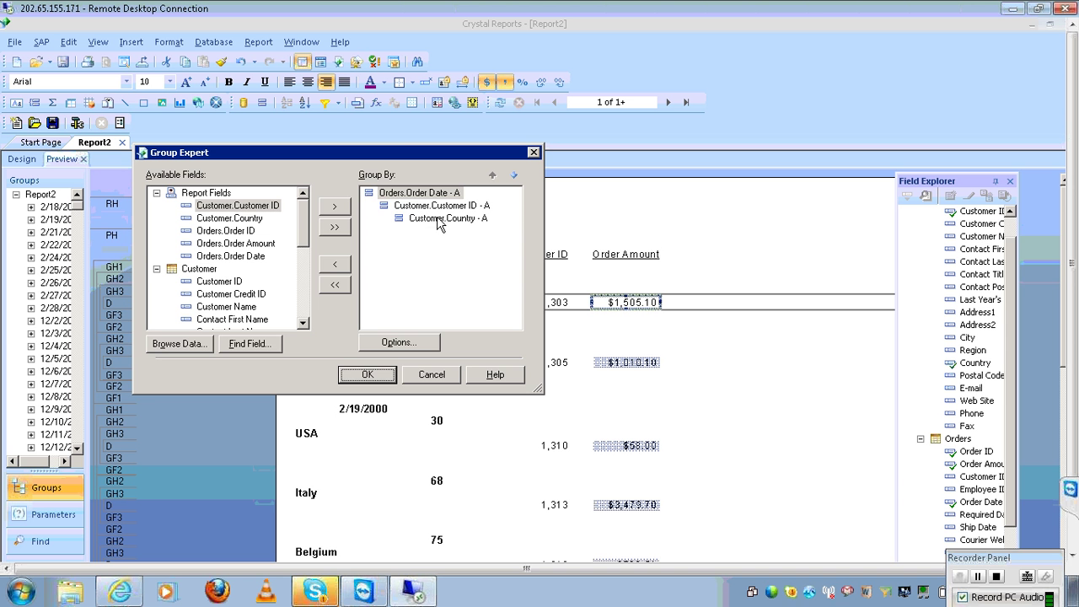
{"action": "left_click", "coordinate": [444, 219]}
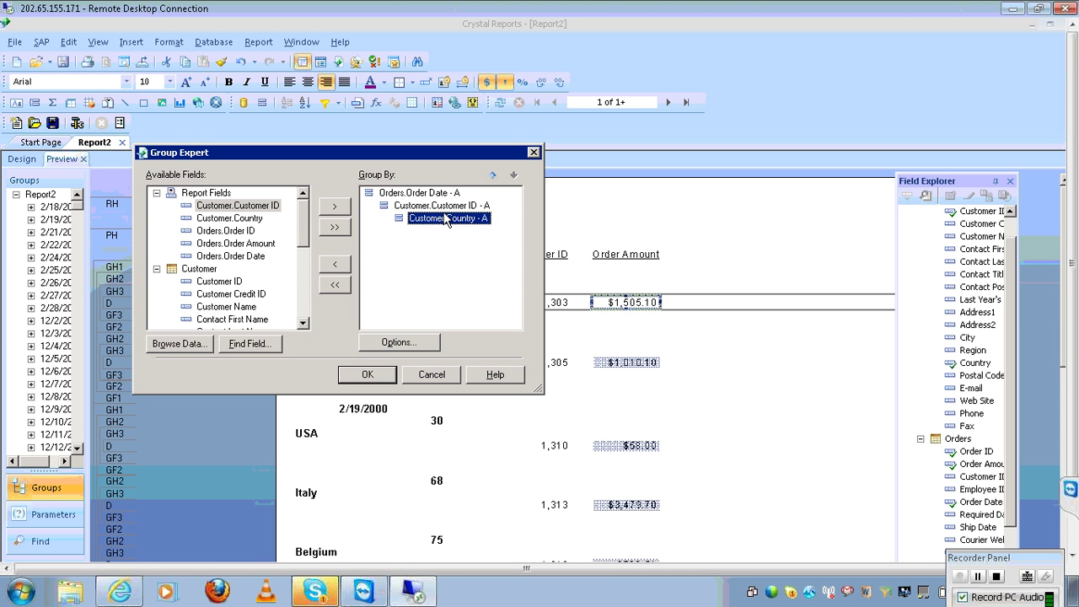
{"action": "left_click", "coordinate": [494, 177]}
{"action": "left_click", "coordinate": [494, 176]}
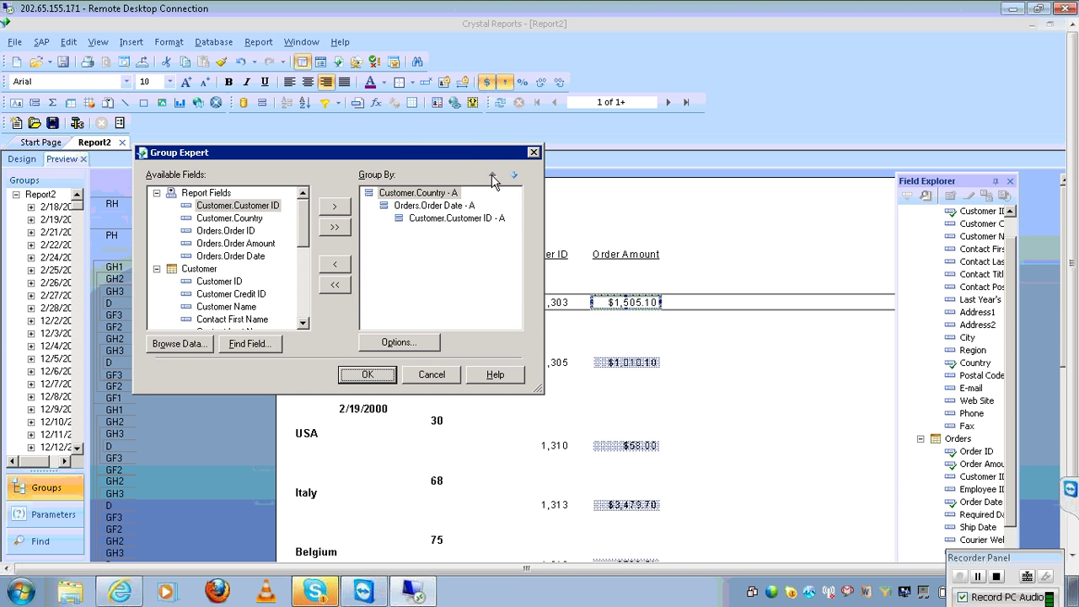
{"action": "left_click", "coordinate": [478, 220]}
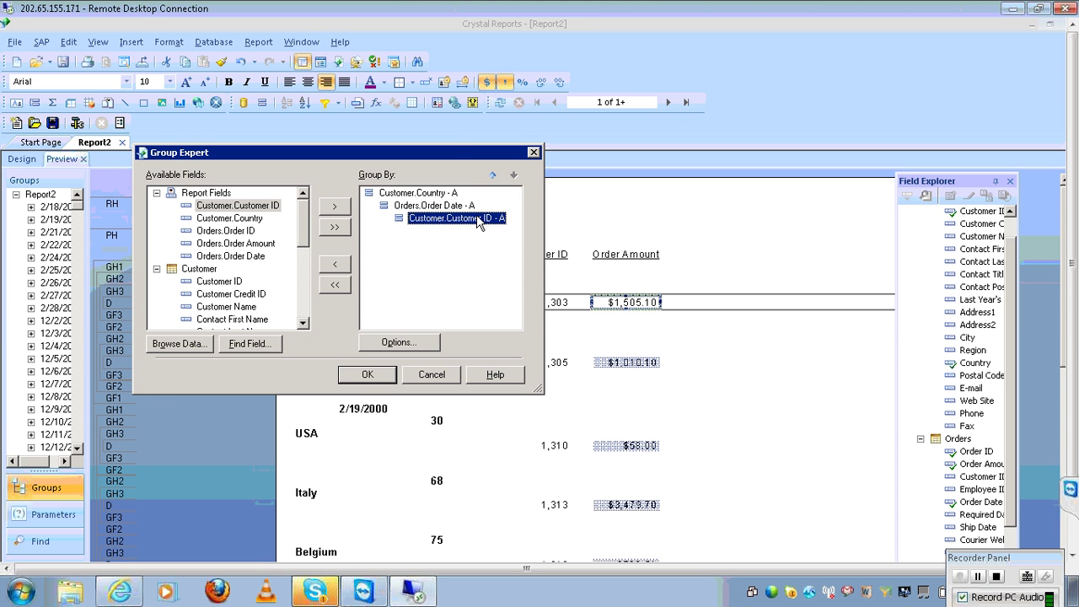
{"action": "left_click", "coordinate": [331, 267]}
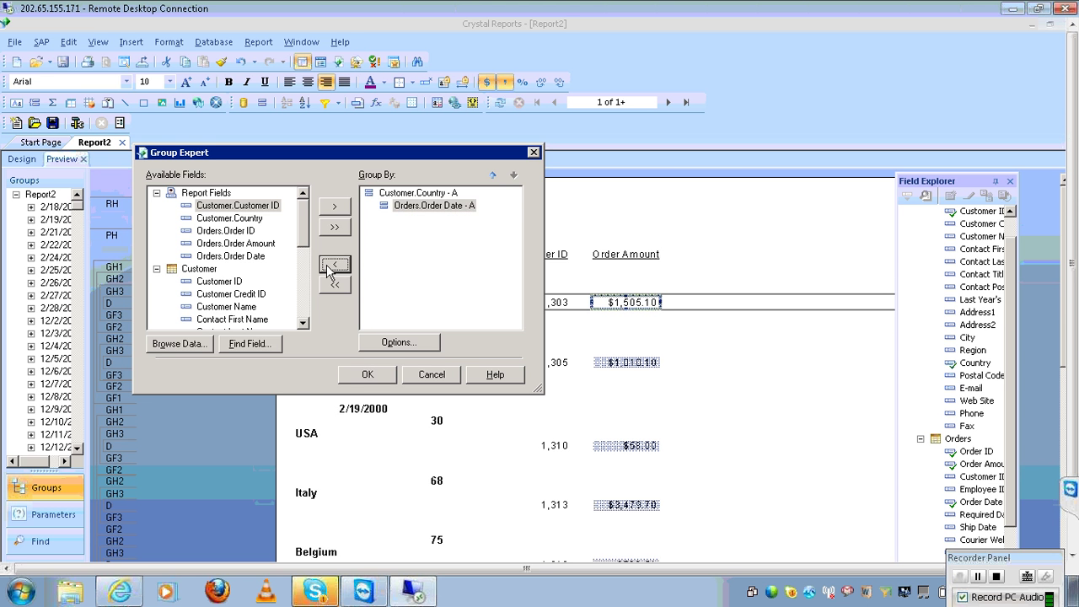
{"action": "left_click", "coordinate": [368, 376]}
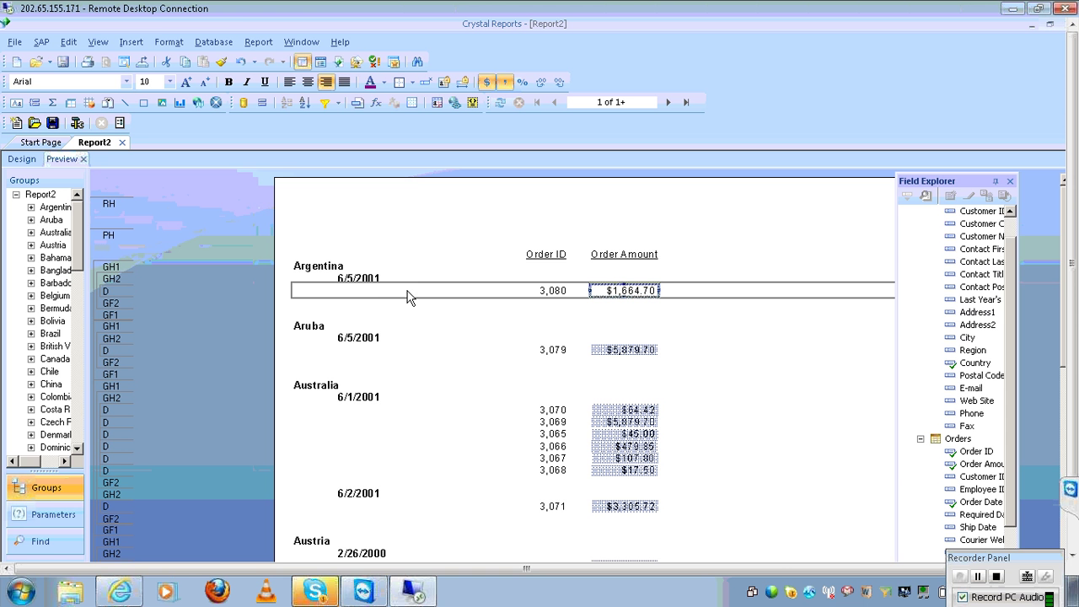
Add Customer ID back as the innermost grouping in the Group Expert
{"action": "left_click", "coordinate": [256, 42]}
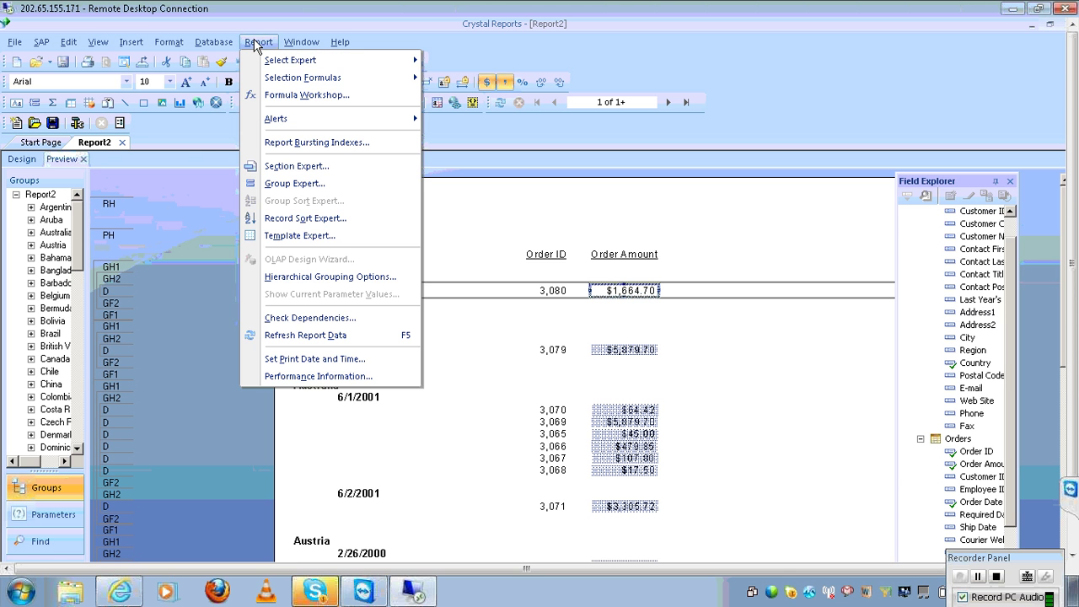
{"action": "left_click", "coordinate": [258, 186]}
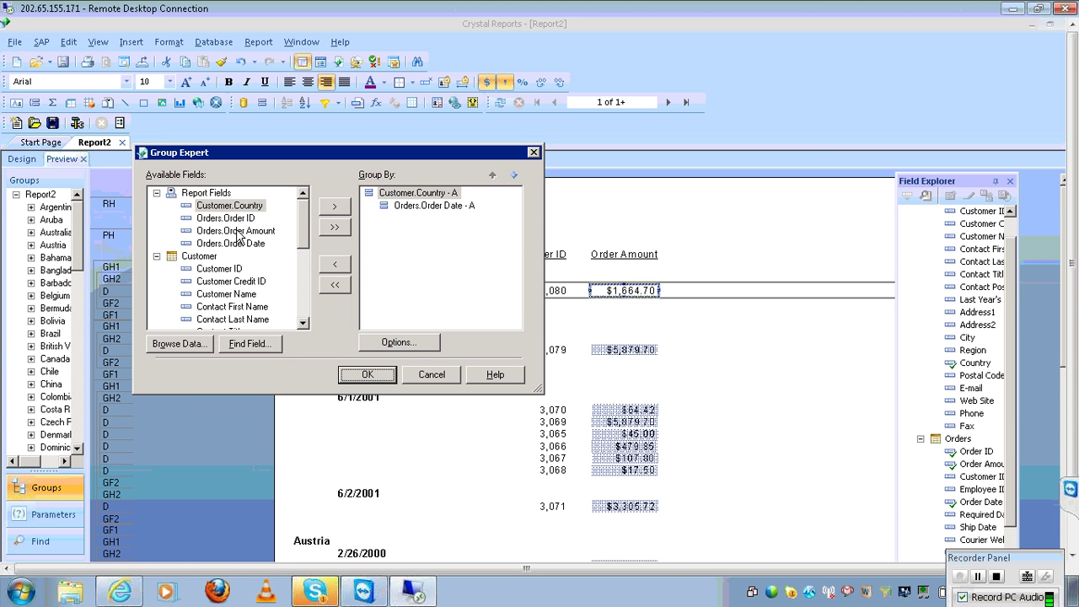
{"action": "left_click", "coordinate": [242, 272]}
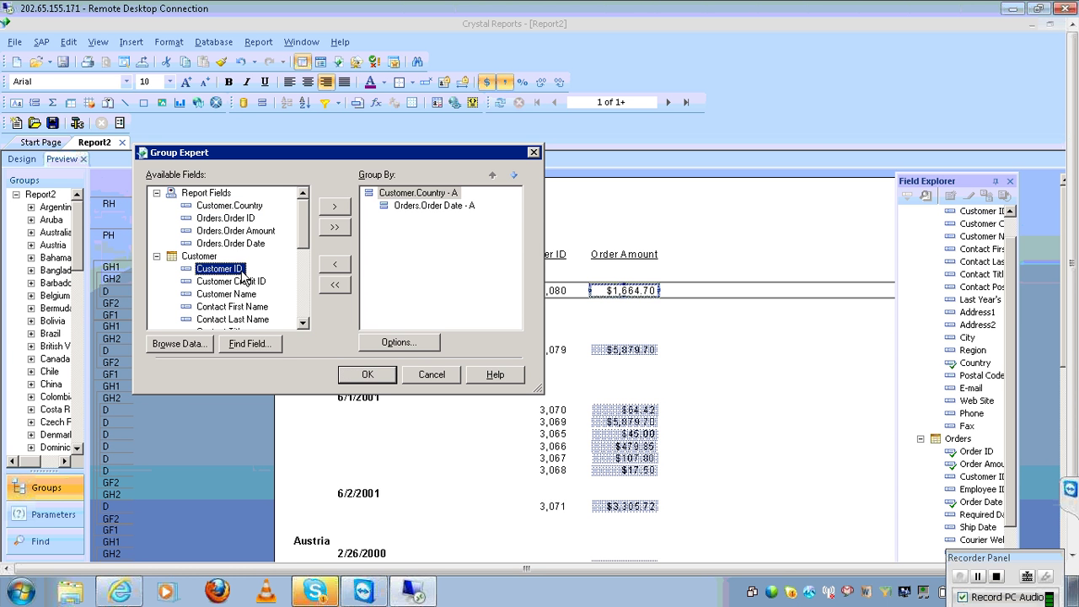
{"action": "left_click", "coordinate": [336, 209]}
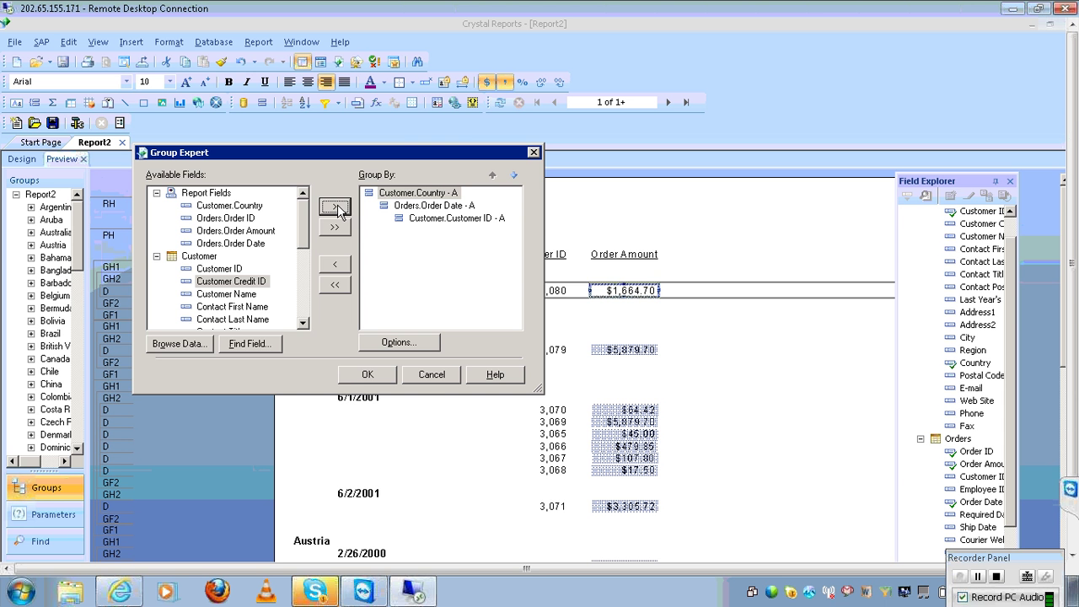
Keep the Country group on Customer.Country in ascending order and apply the grouping
{"action": "left_click", "coordinate": [408, 196]}
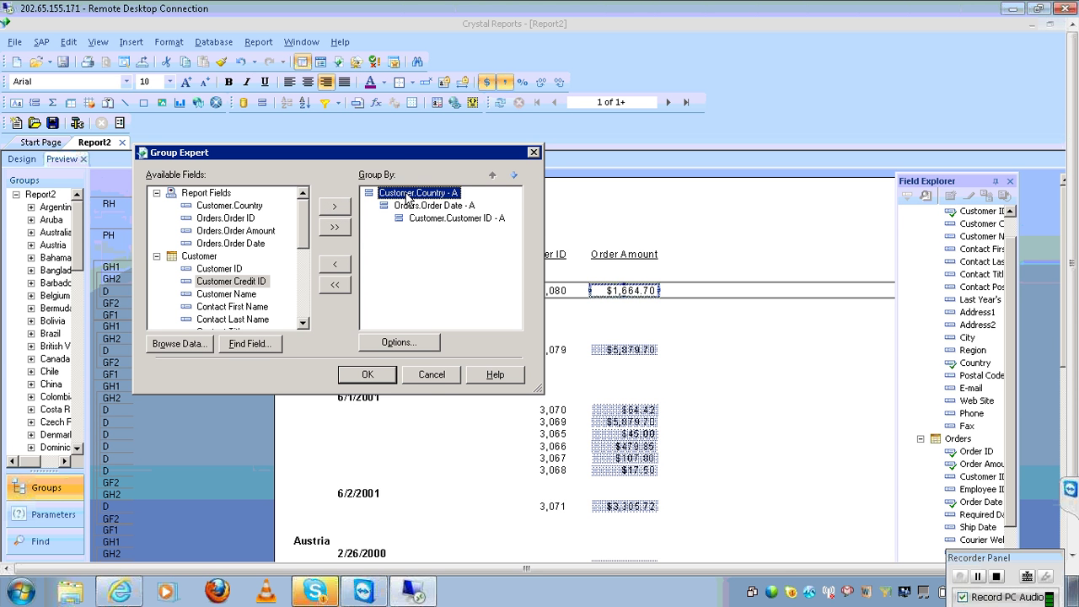
{"action": "left_click", "coordinate": [423, 346]}
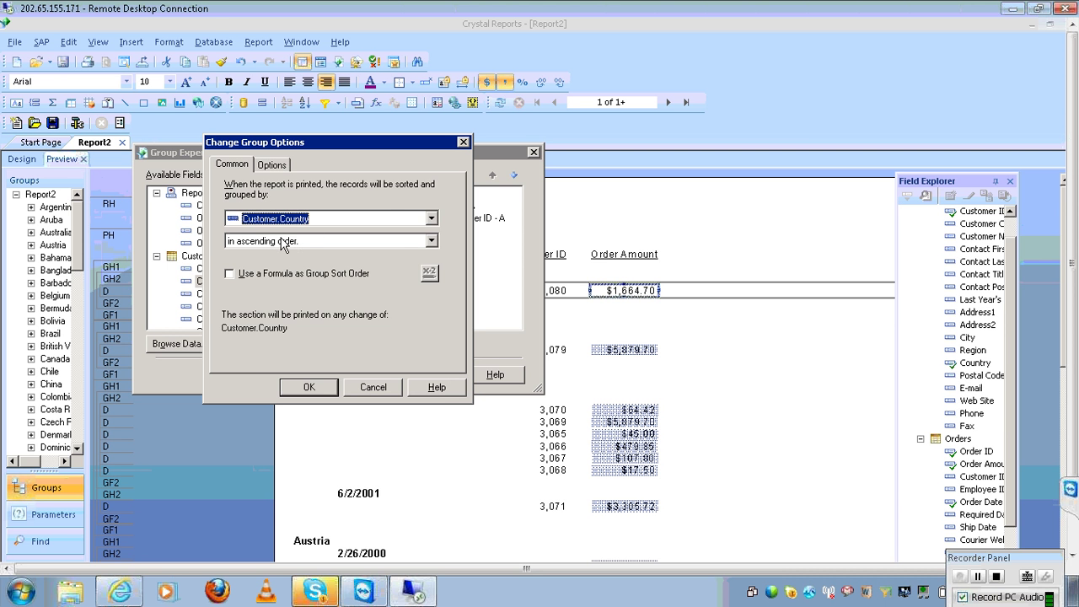
{"action": "left_click", "coordinate": [332, 221]}
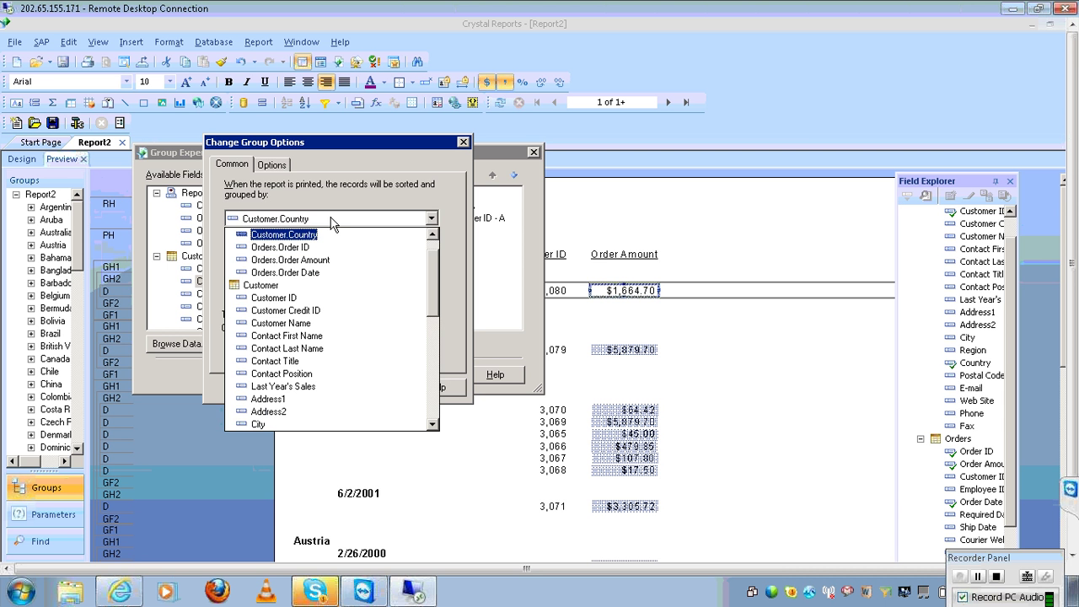
{"action": "left_click", "coordinate": [332, 221]}
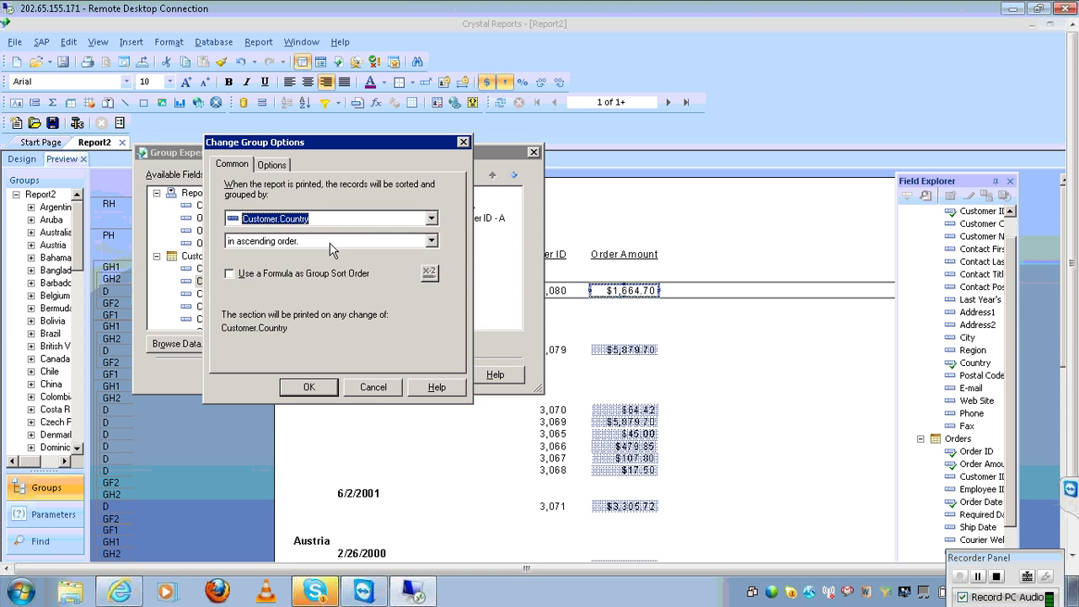
{"action": "left_click", "coordinate": [332, 247]}
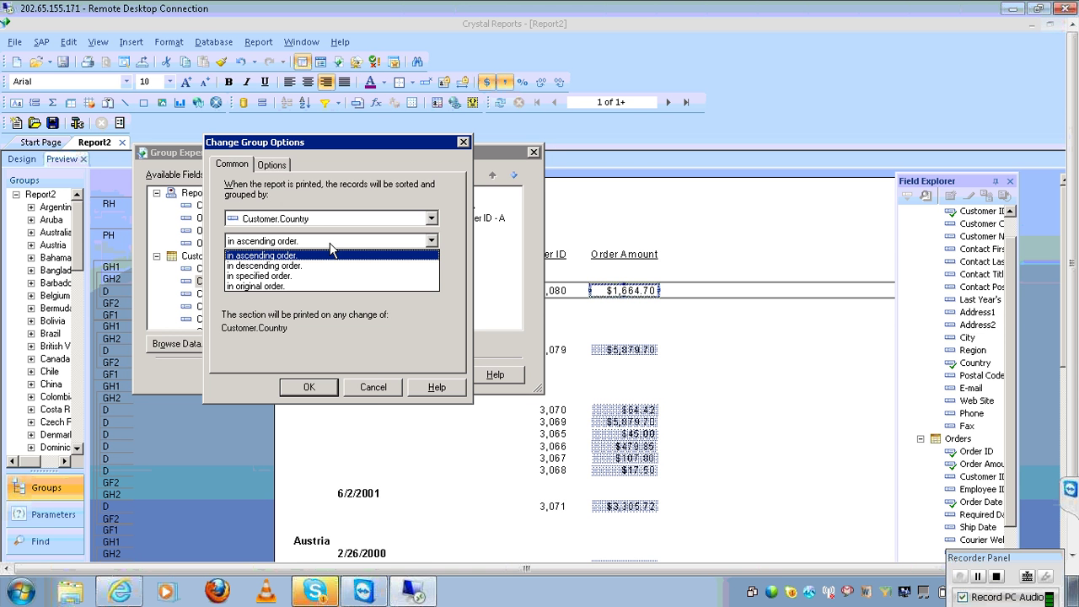
{"action": "left_click", "coordinate": [372, 368]}
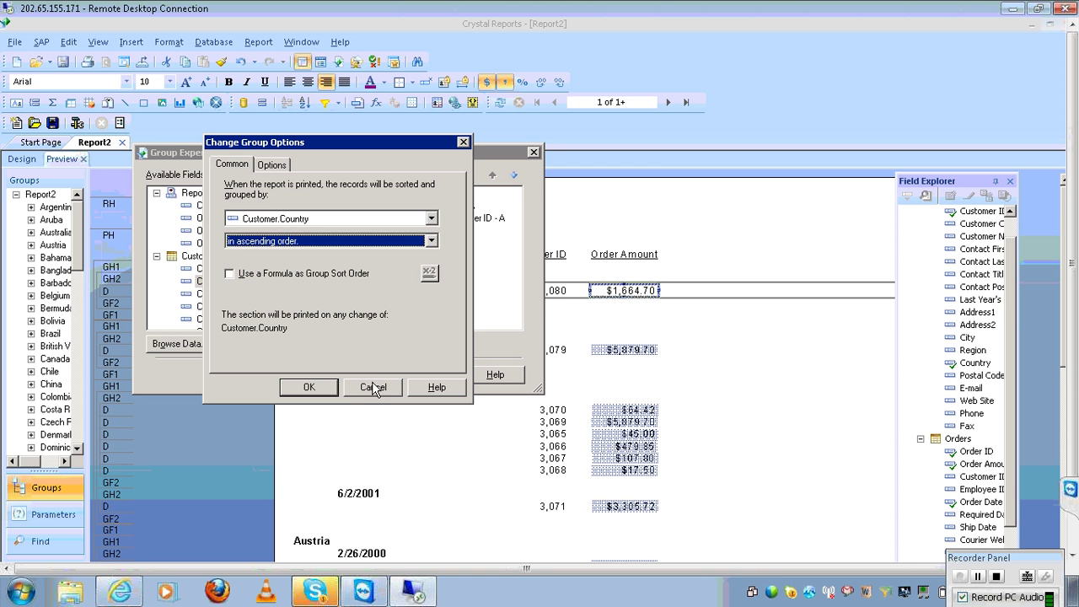
{"action": "left_click", "coordinate": [372, 385]}
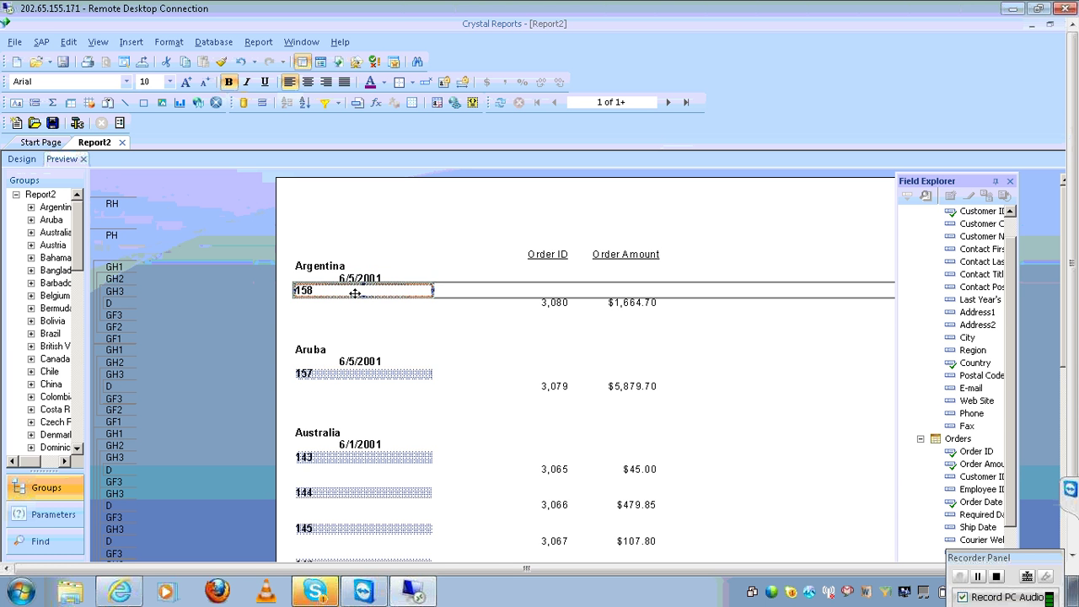
Nudge the Customer ID labels two steps right and widen the group tree panel
{"action": "key", "text": "Right"}
{"action": "key", "text": "Right"}
{"action": "key", "text": "Right"}
{"action": "key", "text": "Right"}
{"action": "key", "text": "Right"}
{"action": "key", "text": "Right"}
{"action": "key", "text": "Right"}
{"action": "key", "text": "Right"}
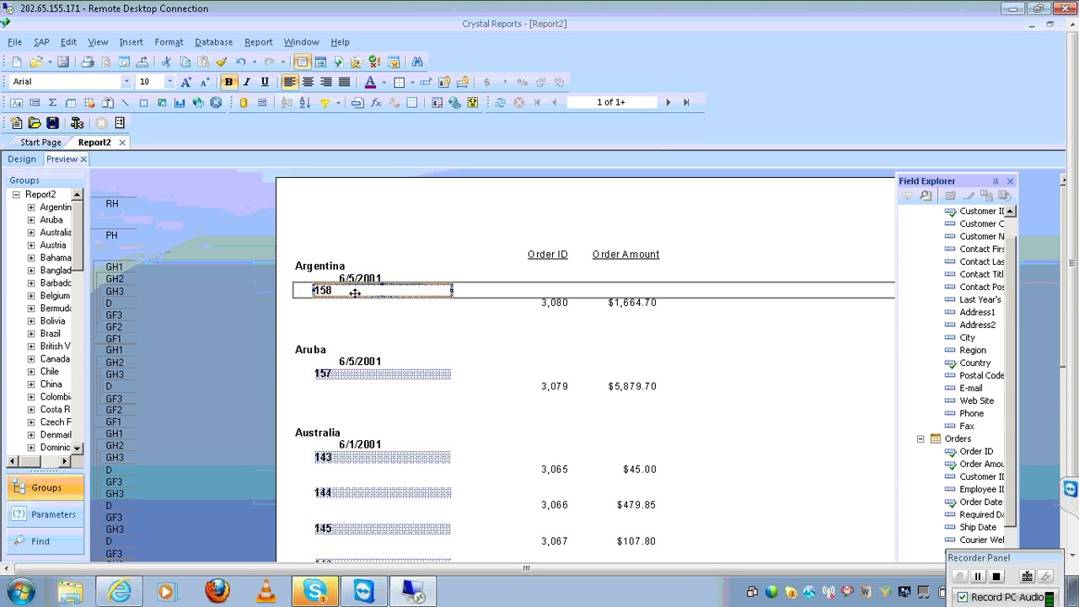
{"action": "key", "text": "Right"}
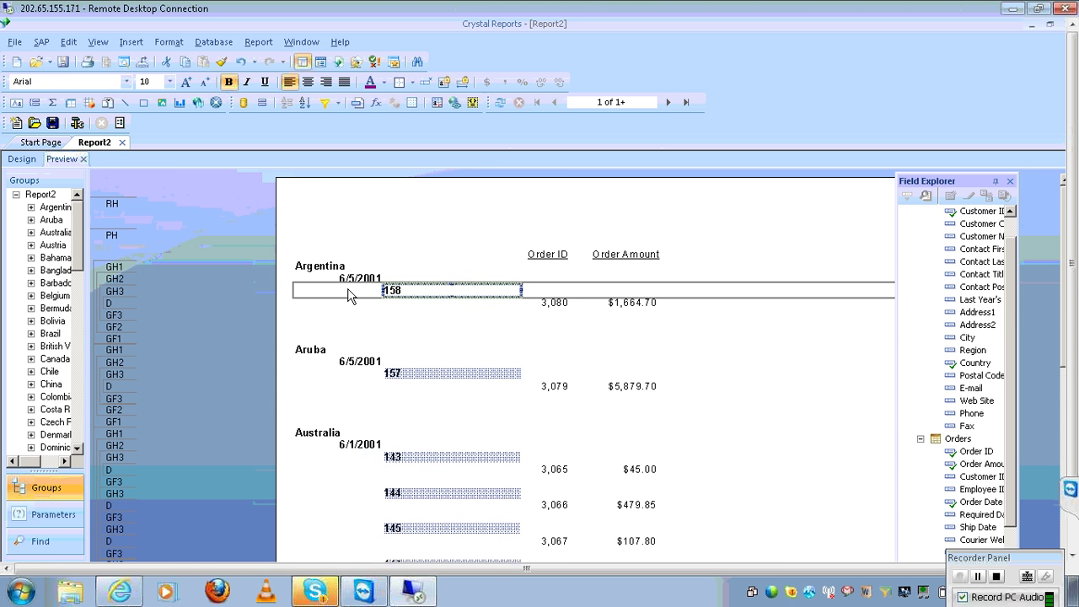
{"action": "left_click_drag", "start_coordinate": [88, 231], "coordinate": [182, 241]}
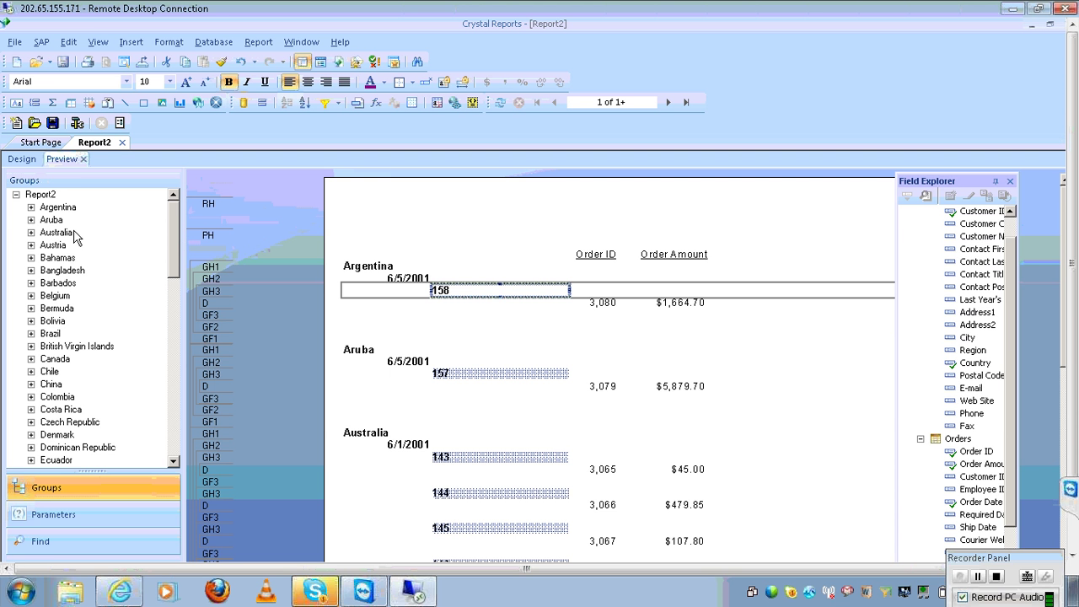
Scroll the group tree through the countries from Argentina to Zimbabwe
{"action": "left_click", "coordinate": [174, 446]}
{"action": "left_click", "coordinate": [174, 455]}
{"action": "left_click", "coordinate": [174, 450]}
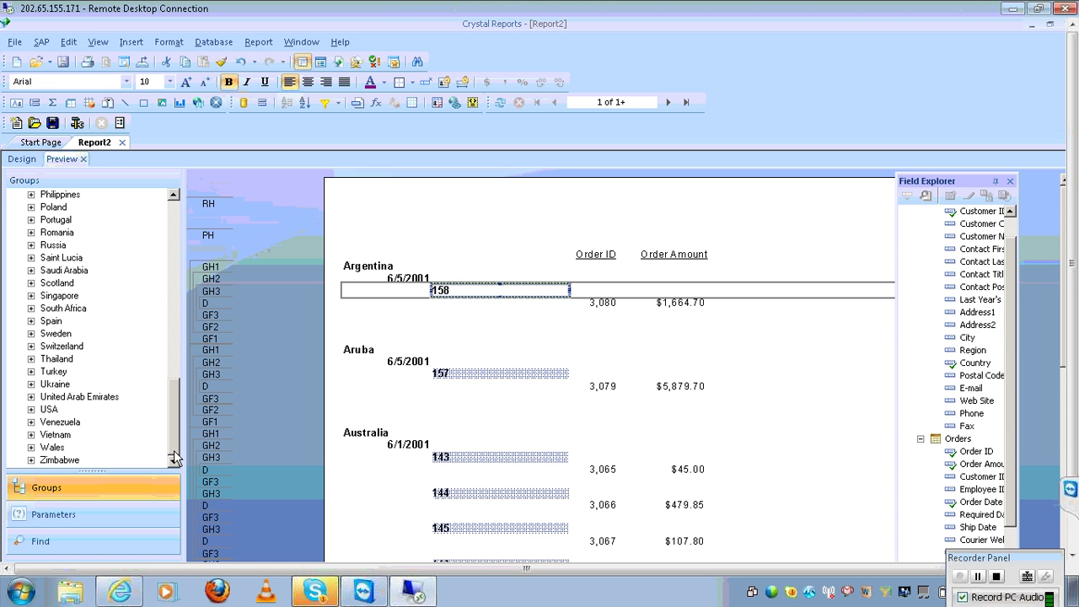
{"action": "left_click", "coordinate": [175, 231]}
{"action": "left_click", "coordinate": [174, 229]}
{"action": "left_click_drag", "start_coordinate": [174, 234], "coordinate": [173, 218]}
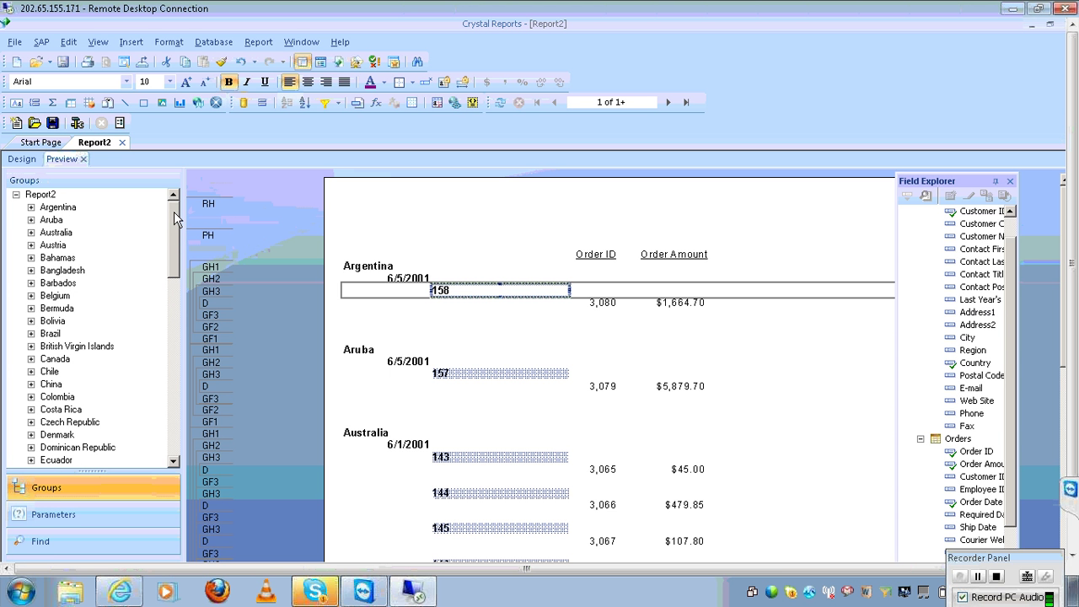
{"action": "left_click", "coordinate": [253, 47]}
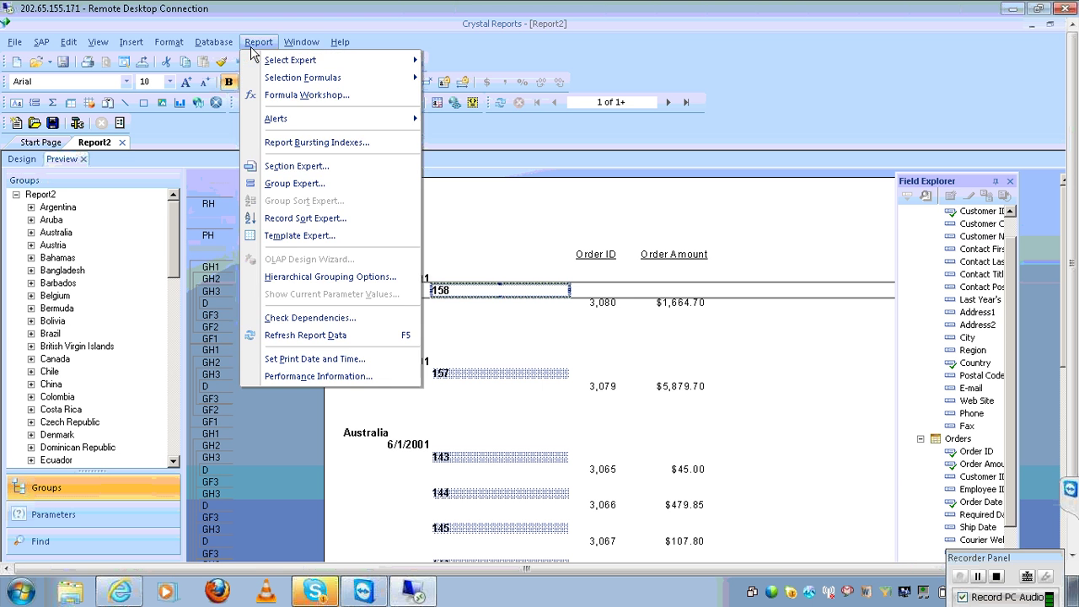
Set the Customer.Country grouping to descending order so Zimbabwe comes first
{"action": "left_click", "coordinate": [301, 184]}
{"action": "left_click", "coordinate": [392, 194]}
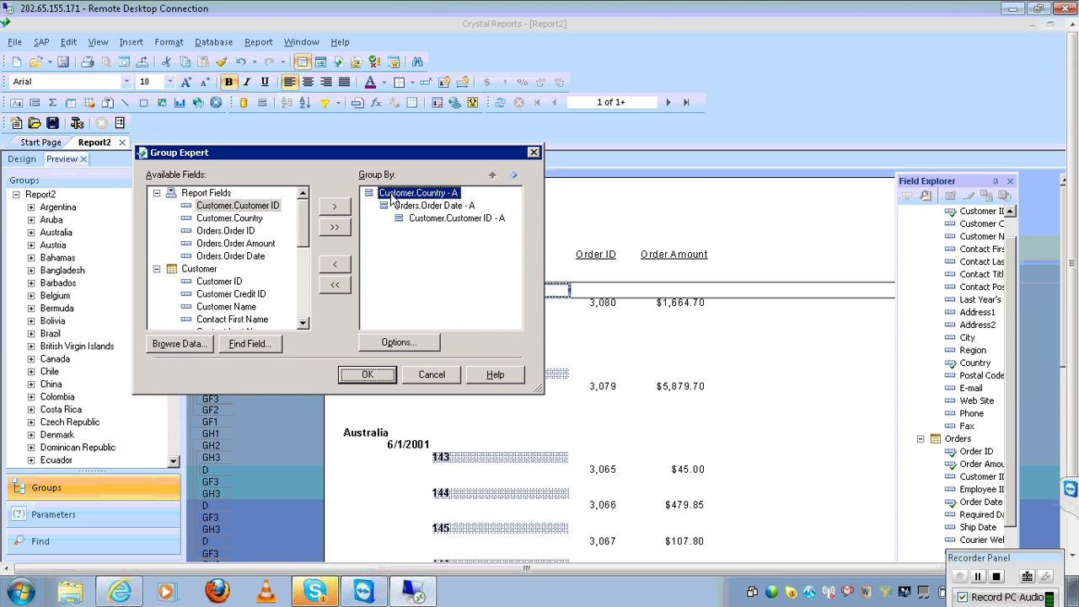
{"action": "left_click", "coordinate": [399, 342]}
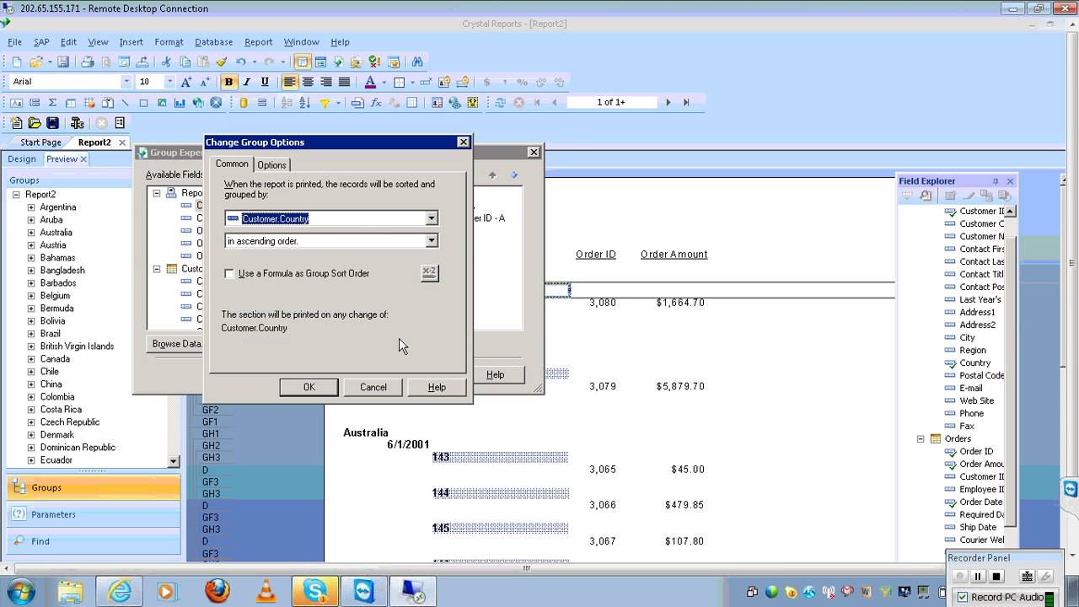
{"action": "left_click", "coordinate": [366, 244]}
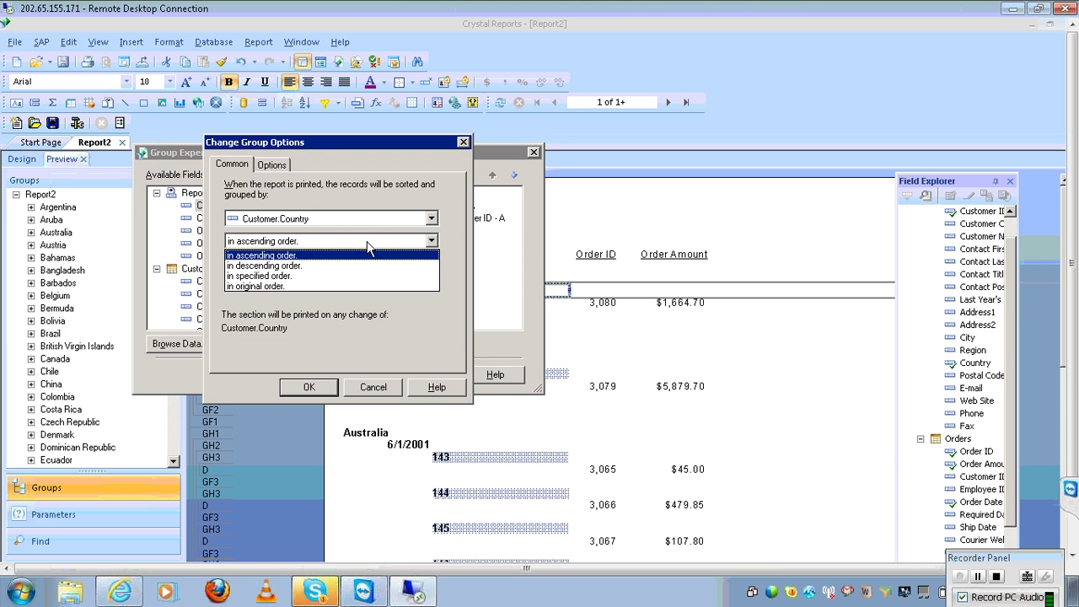
{"action": "left_click", "coordinate": [355, 266]}
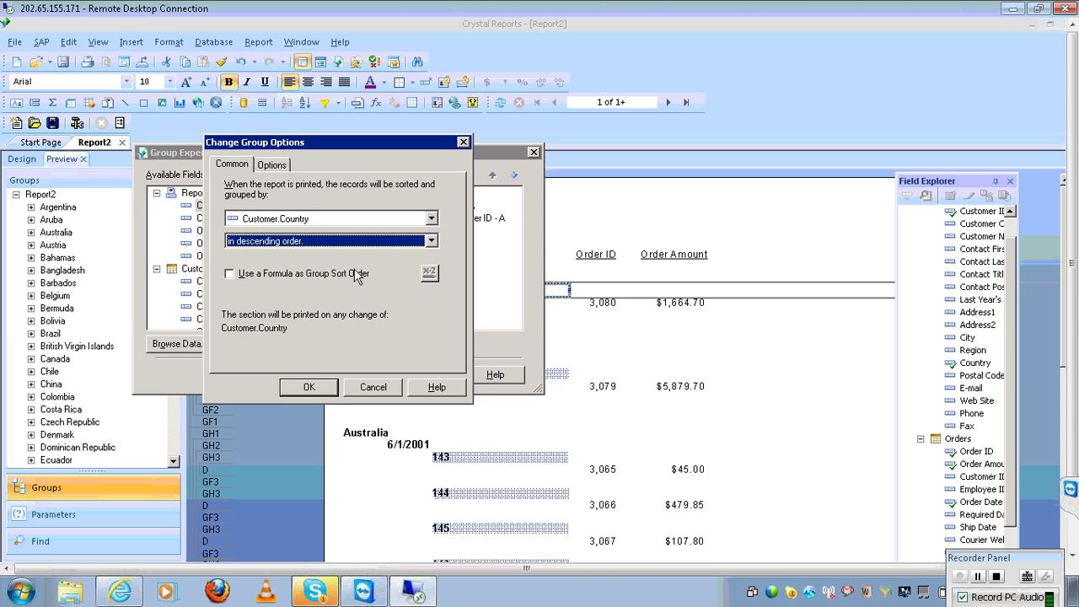
{"action": "left_click", "coordinate": [309, 387]}
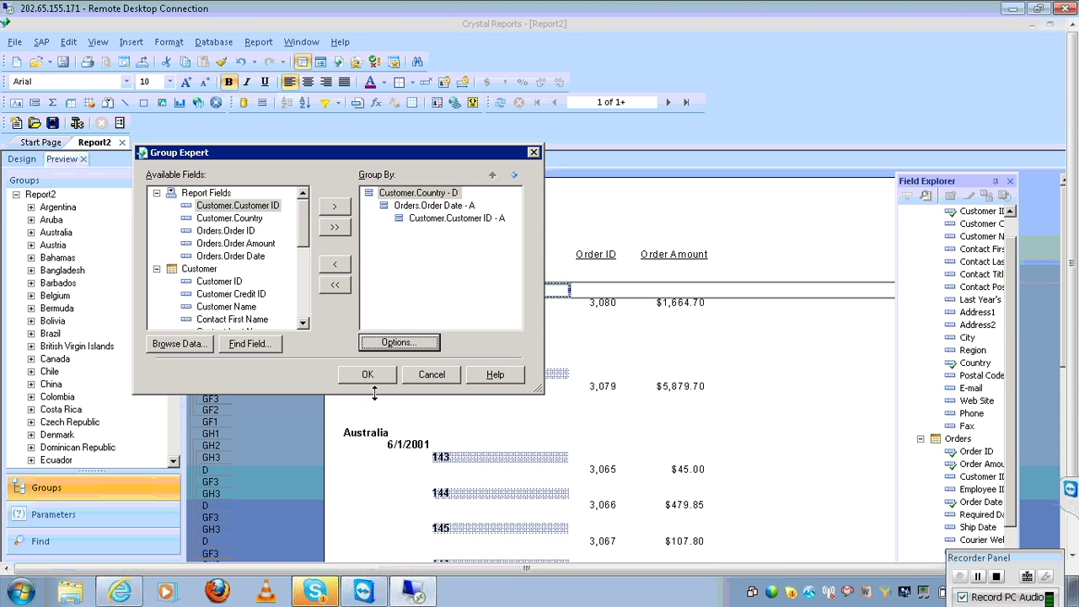
{"action": "left_click", "coordinate": [368, 375]}
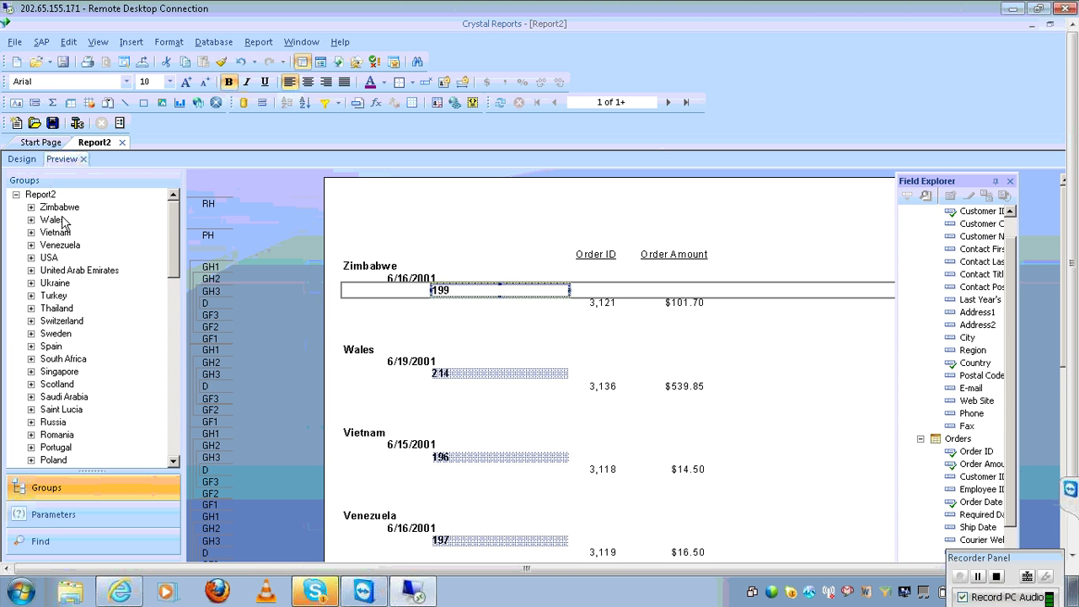
{"action": "left_click", "coordinate": [177, 436]}
Reopen the Customer.Country group options and show the sort-order choices
{"action": "left_click", "coordinate": [177, 437]}
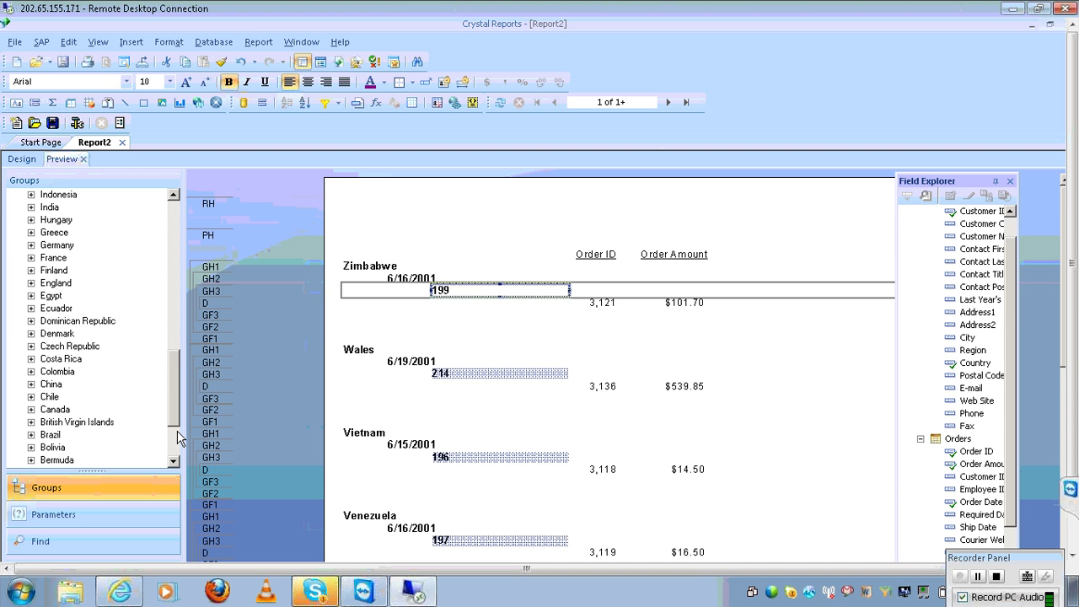
{"action": "left_click", "coordinate": [178, 437]}
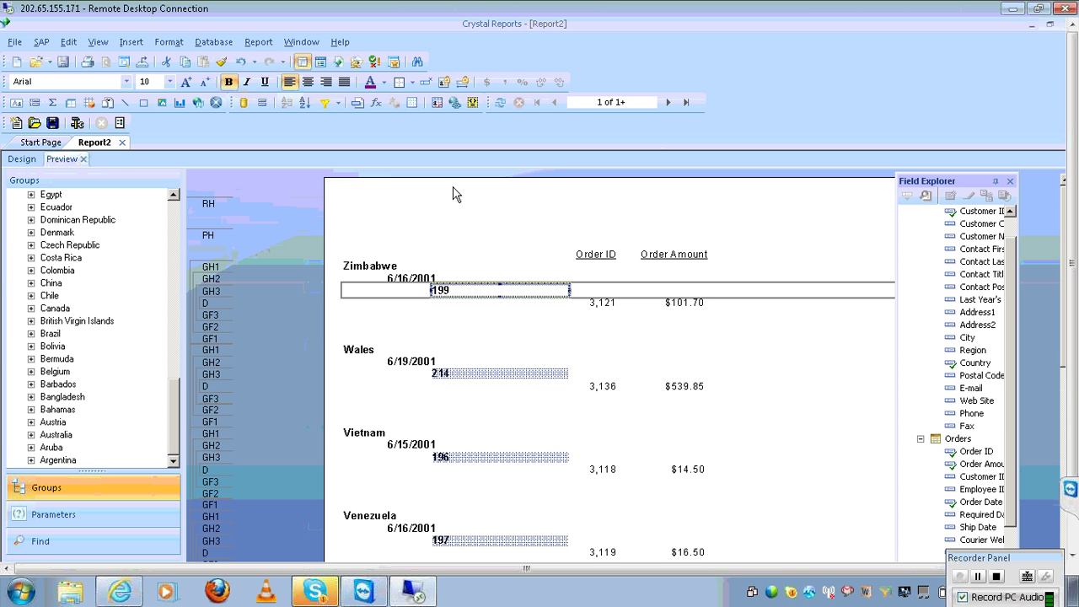
{"action": "left_click", "coordinate": [268, 44]}
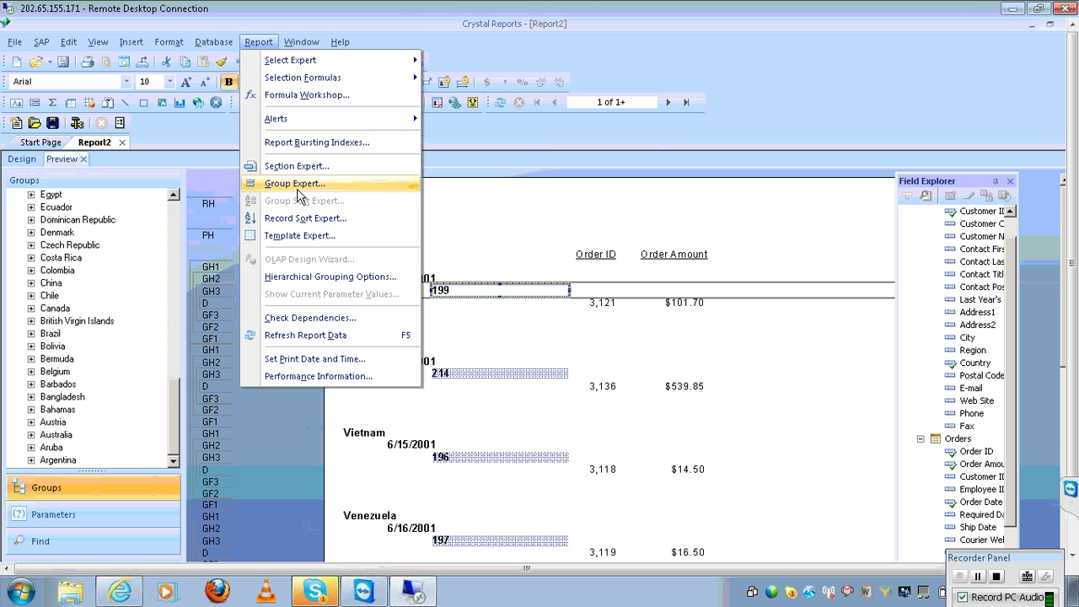
{"action": "left_click", "coordinate": [301, 194]}
{"action": "left_click", "coordinate": [434, 199]}
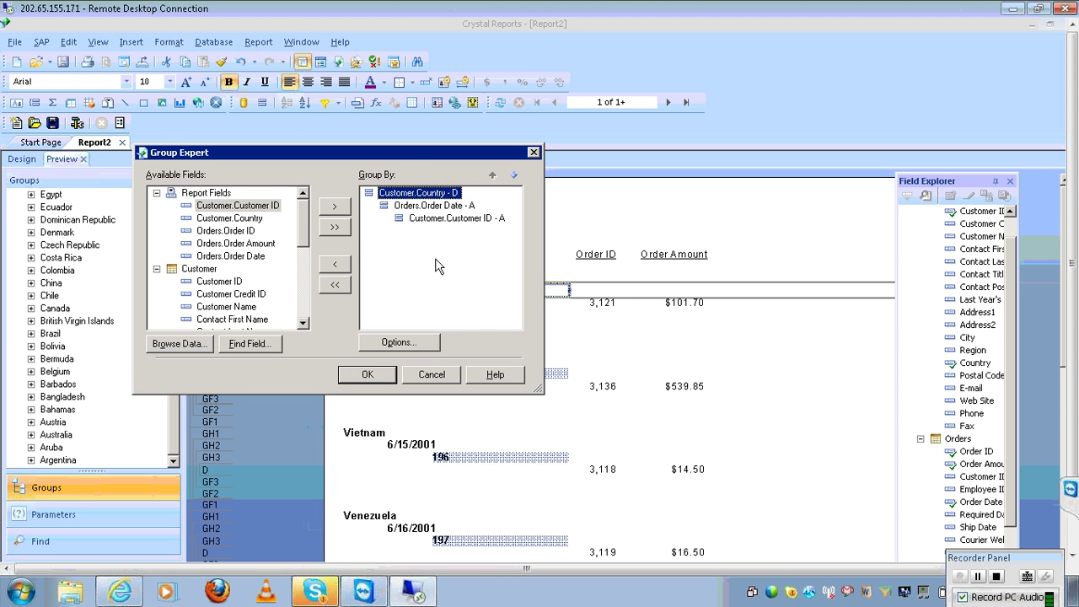
{"action": "left_click", "coordinate": [398, 343]}
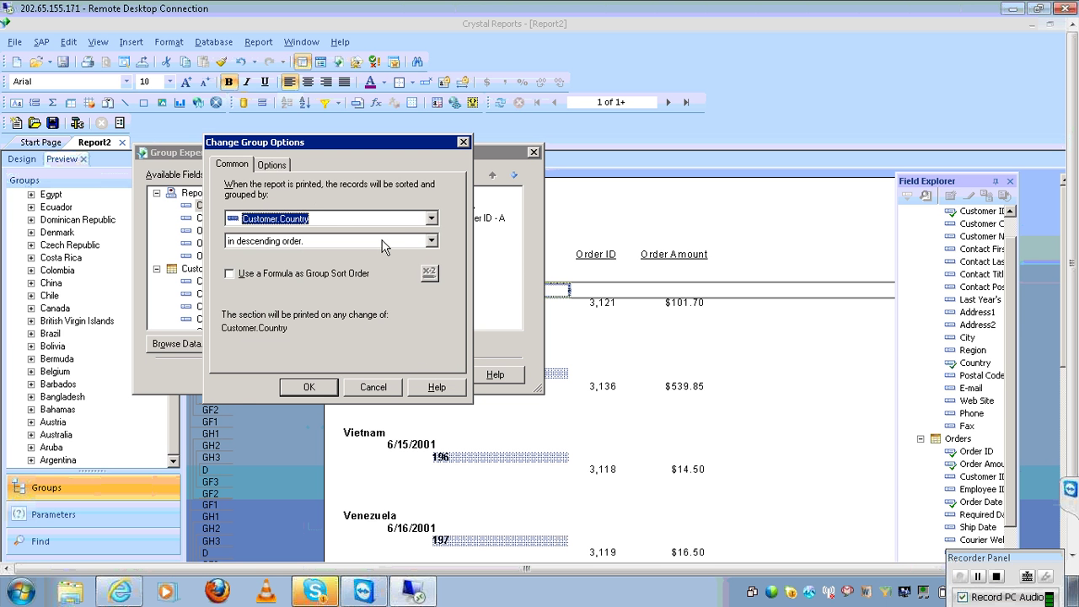
{"action": "left_click", "coordinate": [409, 243]}
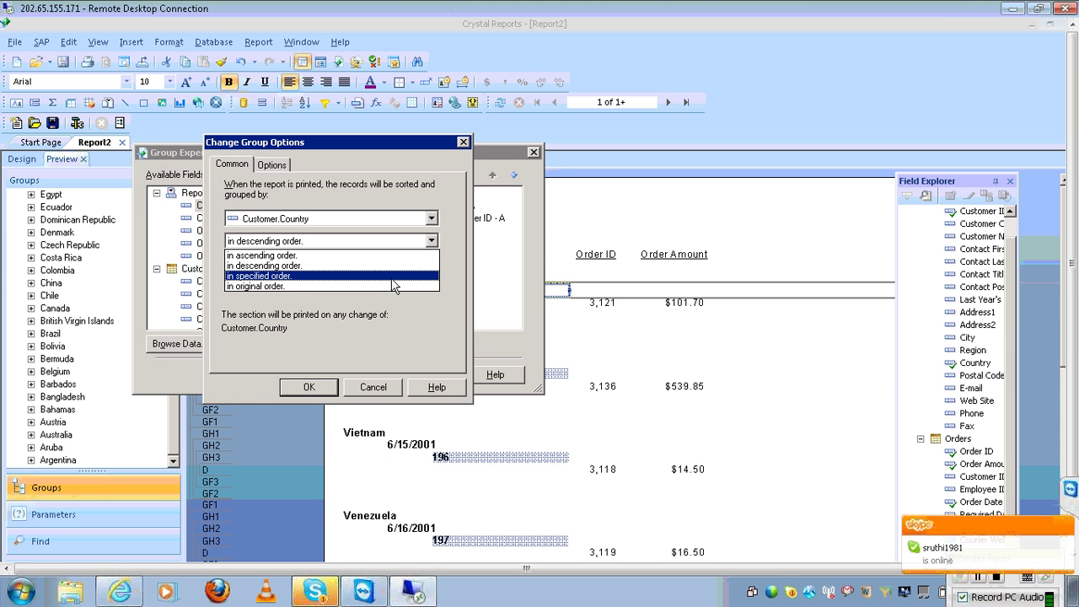
{"action": "left_click", "coordinate": [953, 543]}
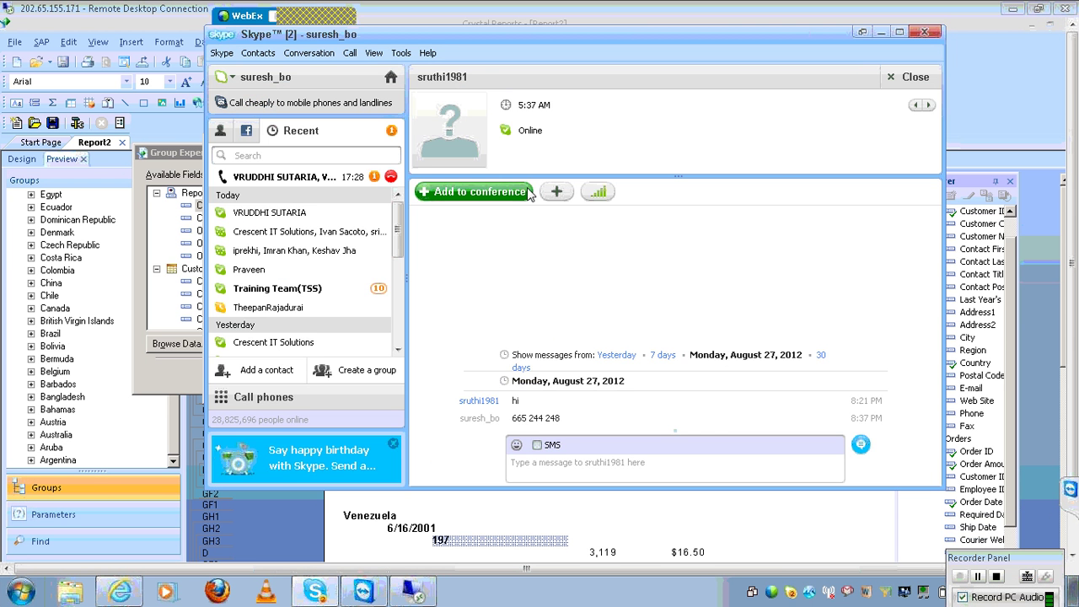
Add the newly online contact to the Skype conference, then minimize Skype and TeamViewer
{"action": "left_click", "coordinate": [516, 192]}
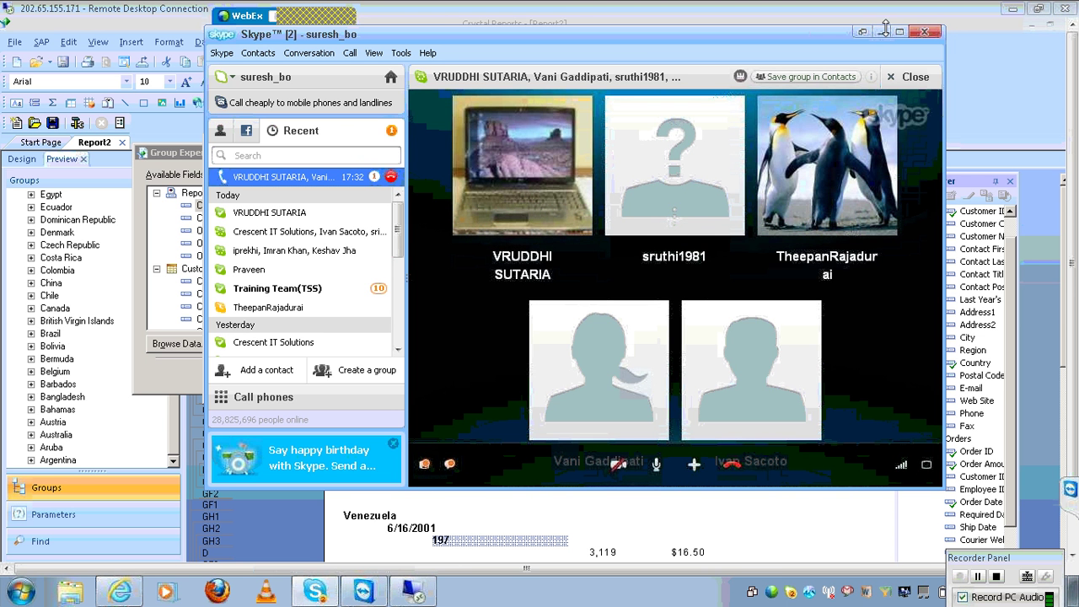
{"action": "left_click", "coordinate": [884, 33]}
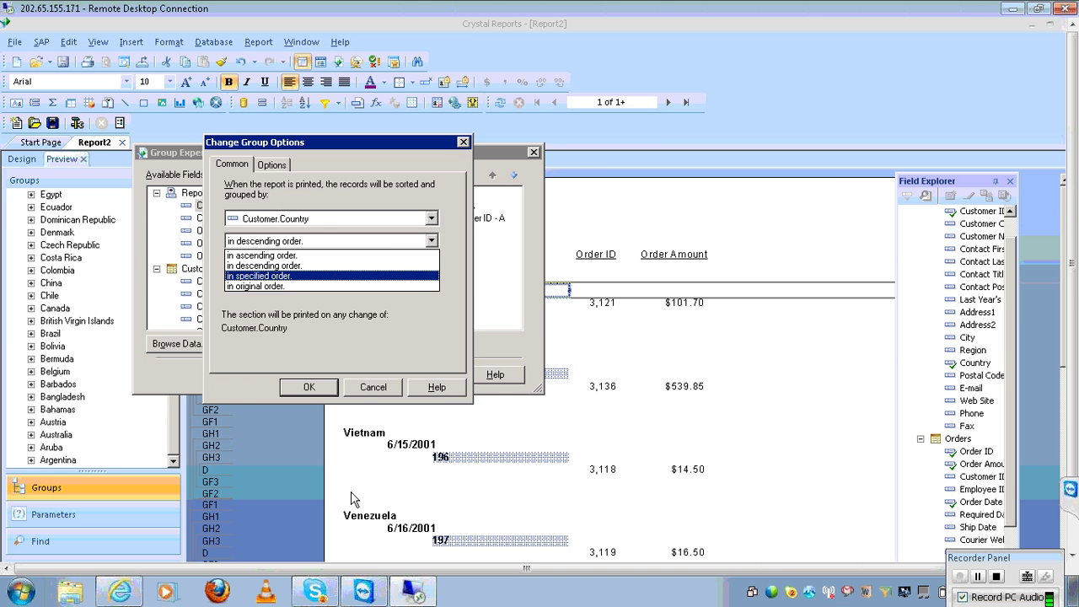
{"action": "left_click", "coordinate": [365, 590]}
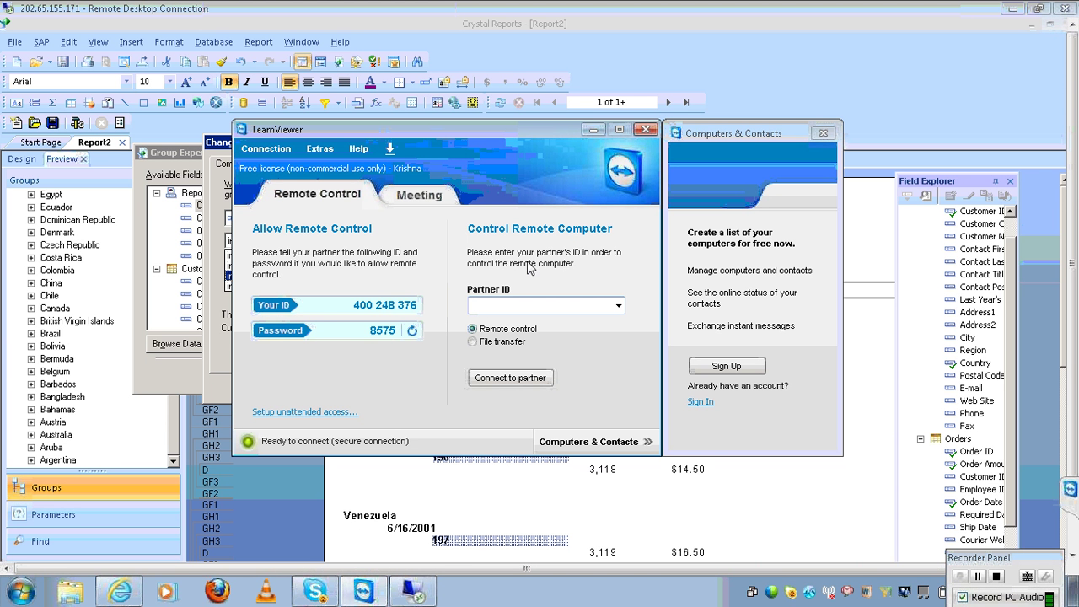
{"action": "left_click", "coordinate": [593, 129]}
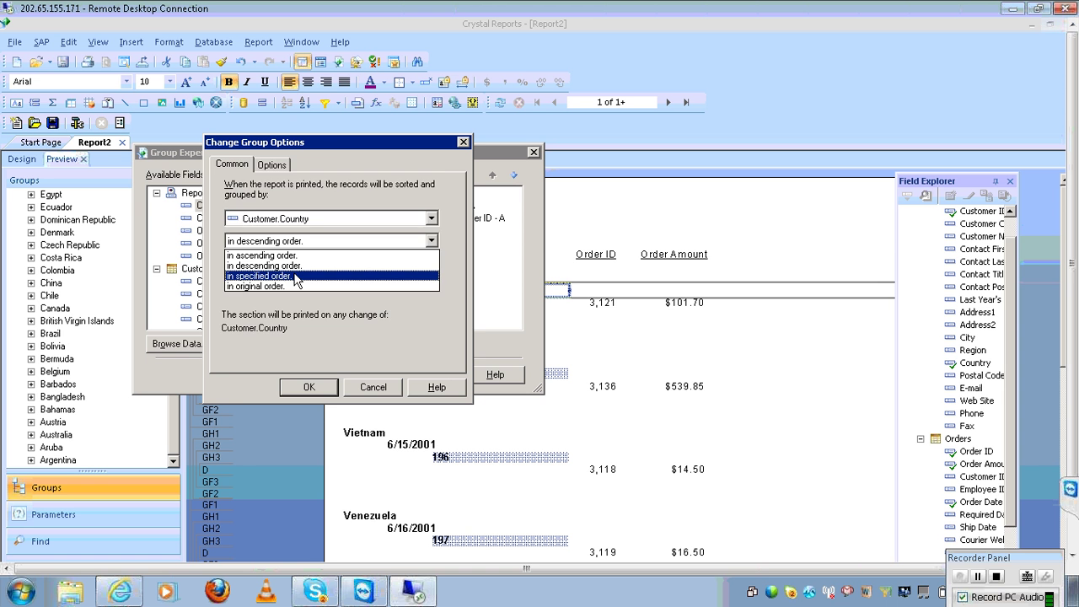
Sort Country groups in specified order and add Australia as the first named group
{"action": "left_click", "coordinate": [294, 277]}
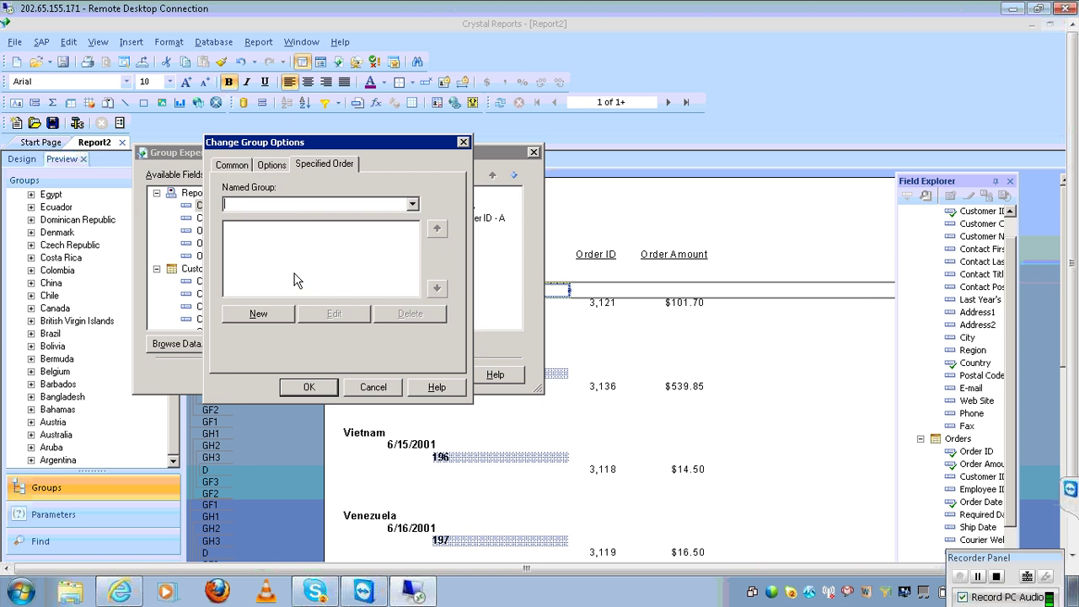
{"action": "left_click", "coordinate": [412, 204]}
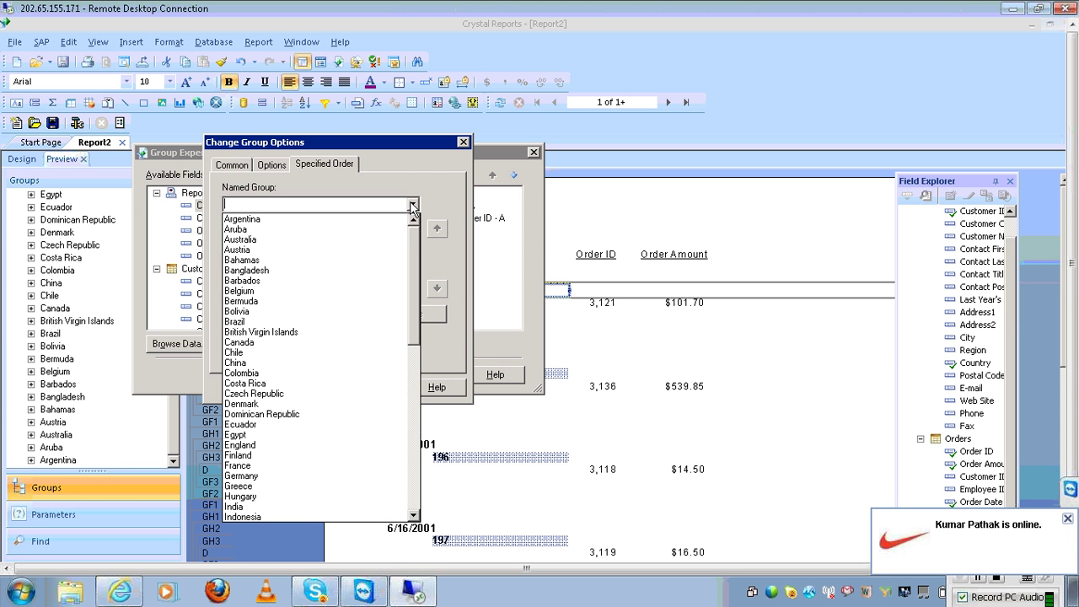
{"action": "left_click", "coordinate": [354, 240]}
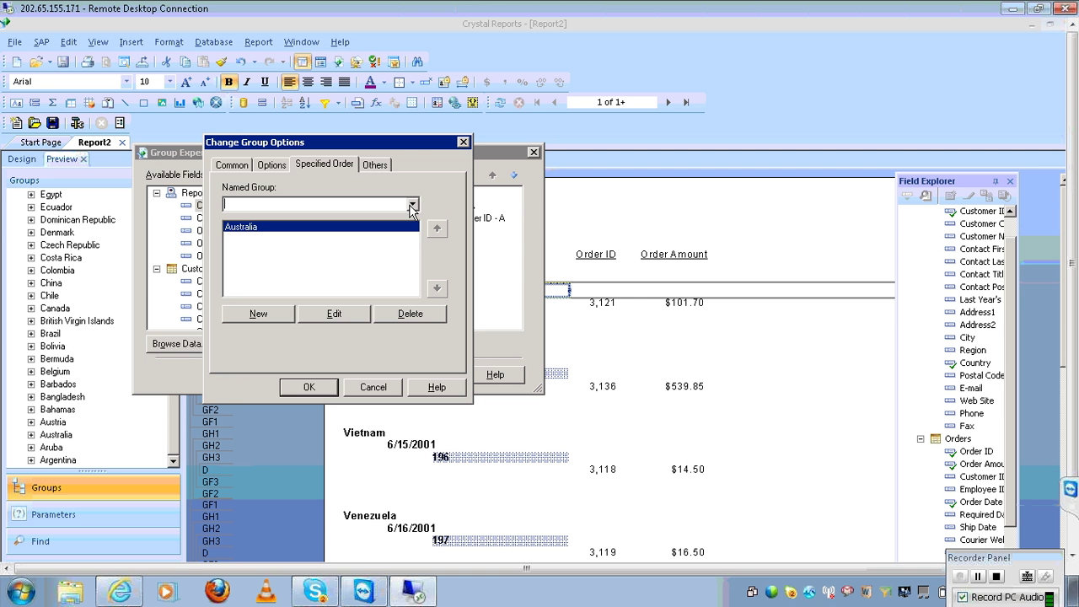
{"action": "left_click", "coordinate": [412, 206]}
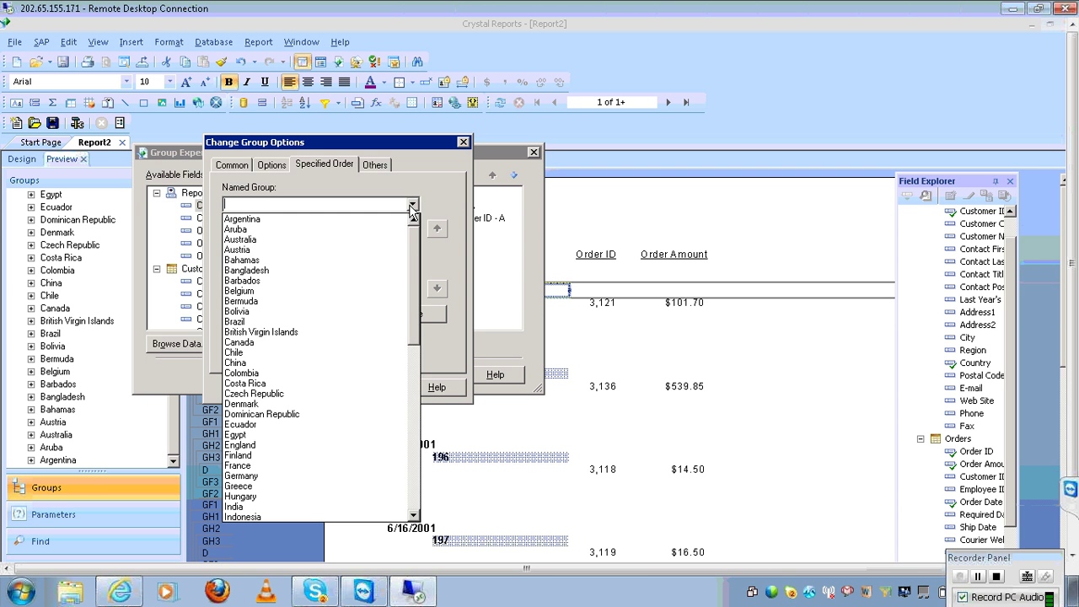
{"action": "left_click", "coordinate": [413, 205]}
{"action": "left_click", "coordinate": [412, 205]}
{"action": "left_click", "coordinate": [412, 208]}
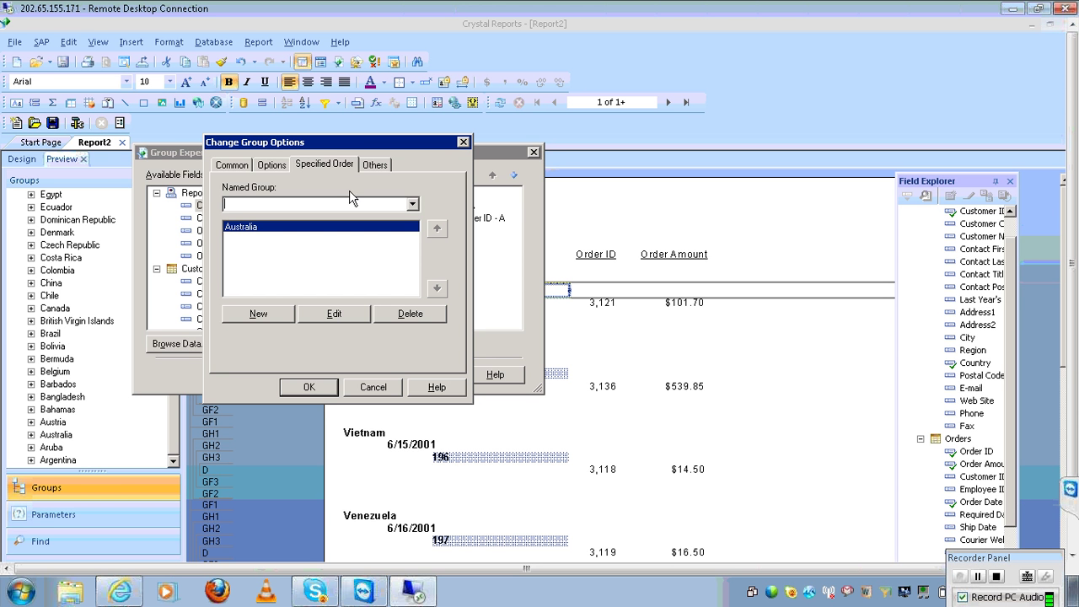
Add USA as the second named group in the specified order
{"action": "left_click", "coordinate": [412, 204]}
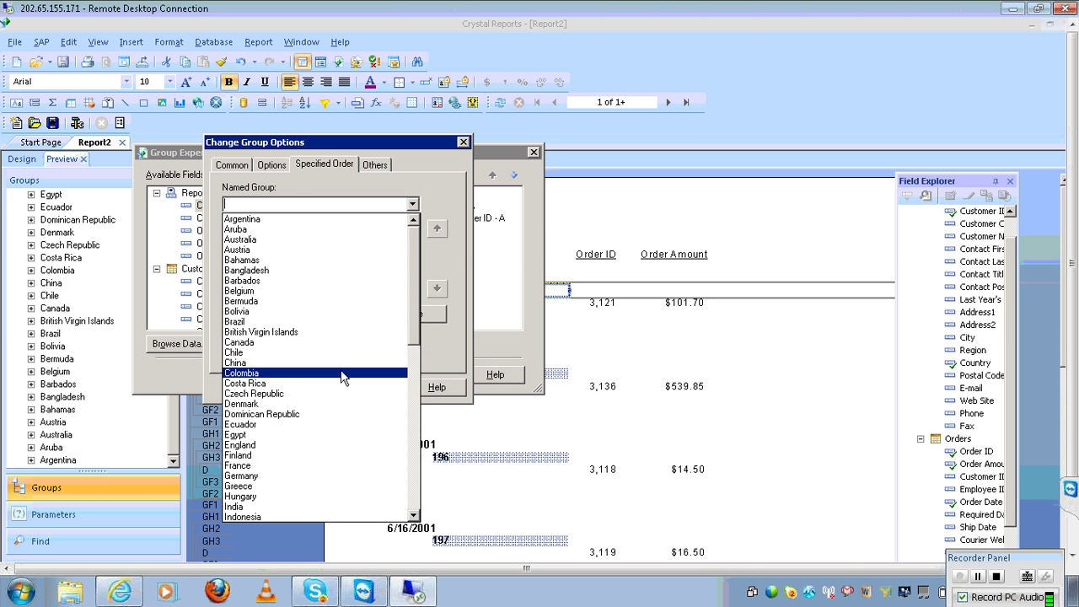
{"action": "type", "text": "u"}
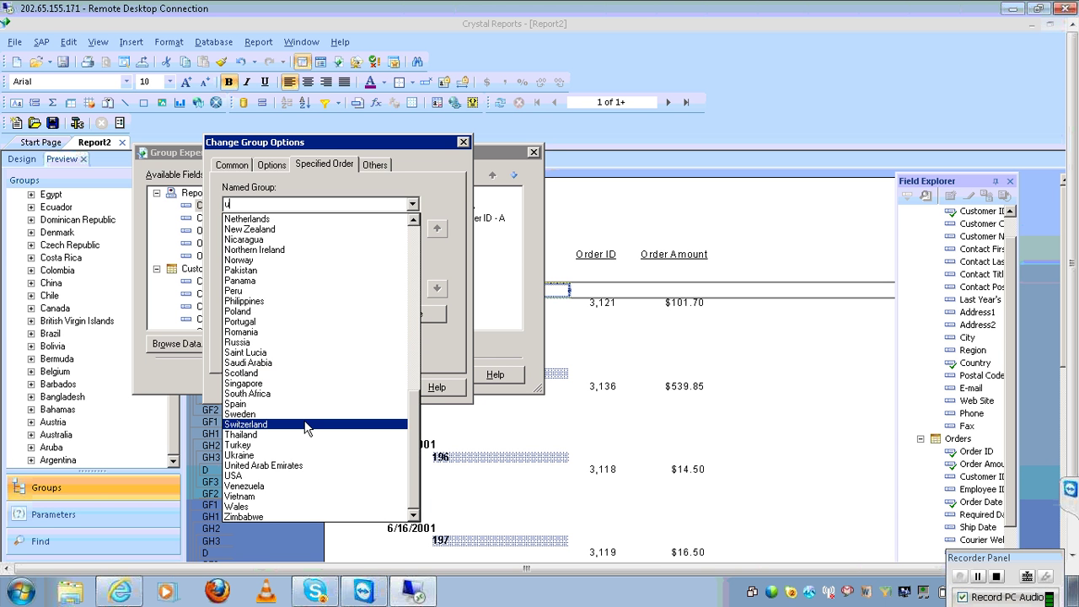
{"action": "left_click", "coordinate": [258, 476]}
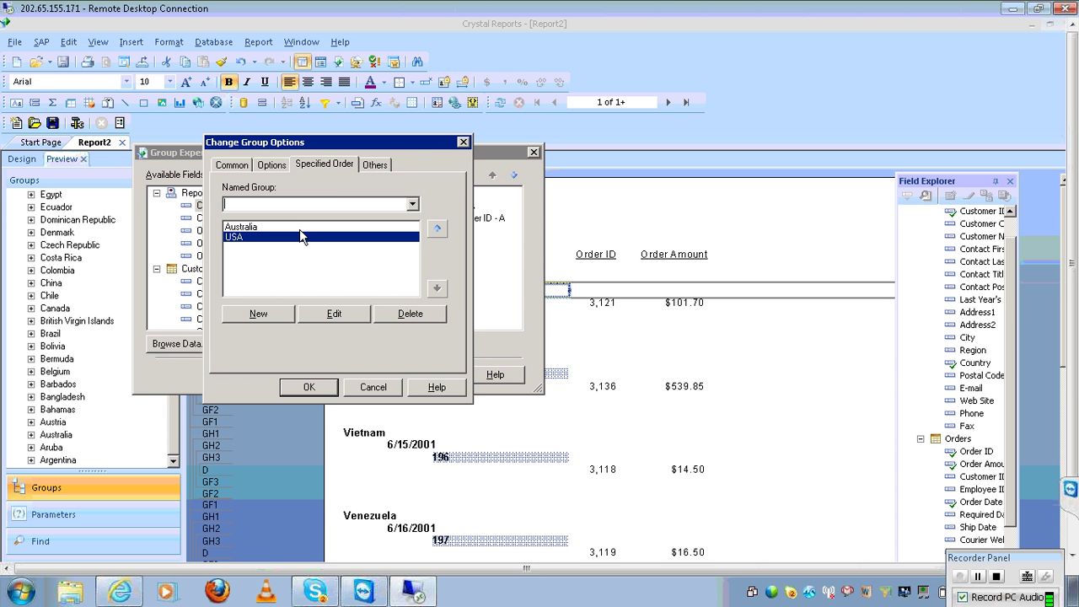
{"action": "left_click", "coordinate": [371, 166]}
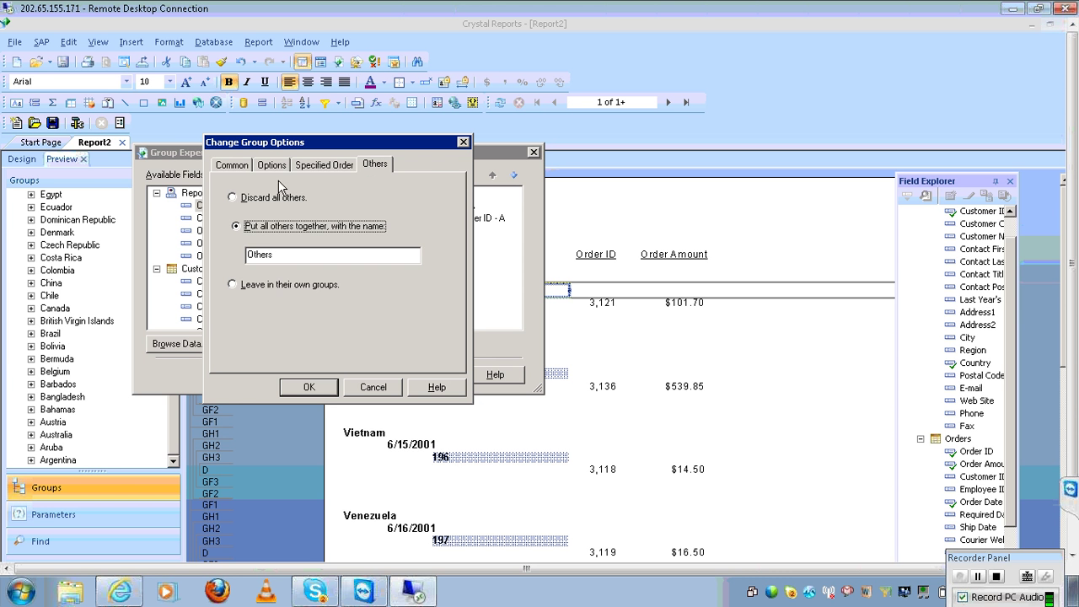
Discard all countries outside the named groups and apply the grouping to the report
{"action": "left_click", "coordinate": [270, 200]}
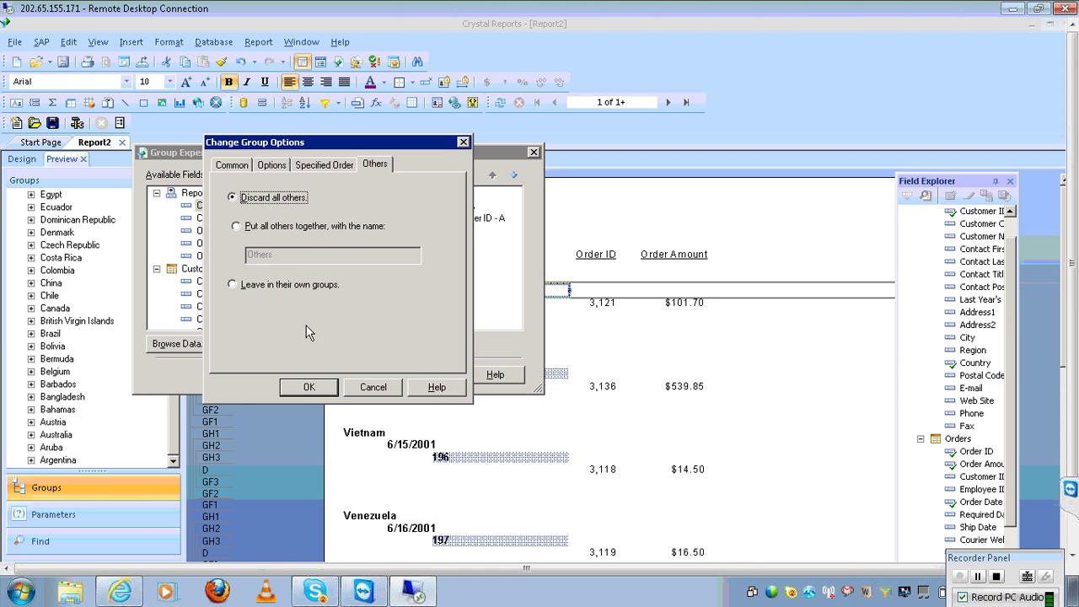
{"action": "left_click", "coordinate": [311, 386]}
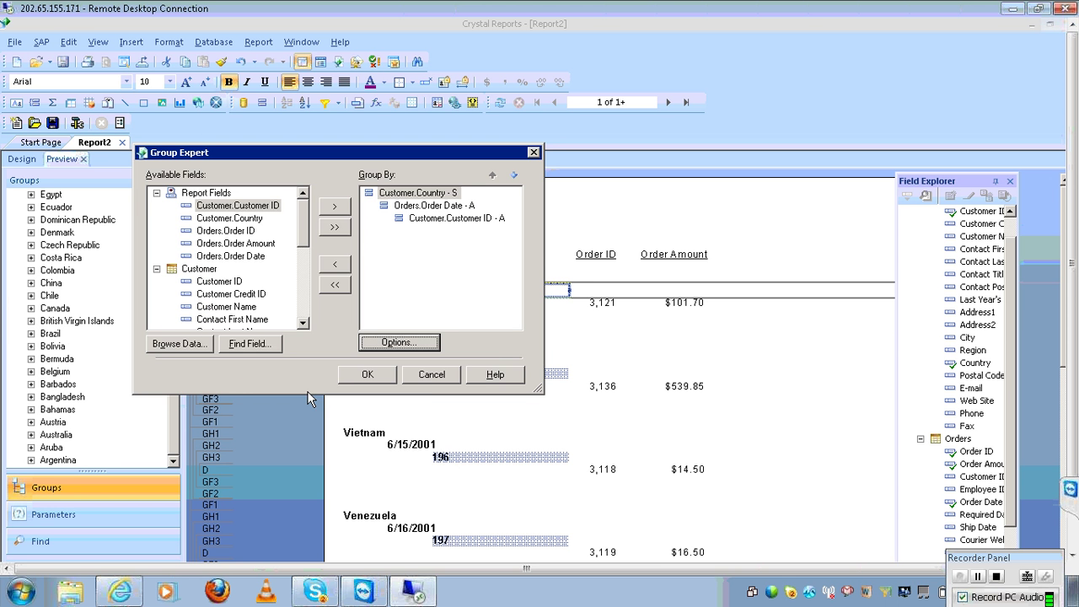
{"action": "left_click", "coordinate": [366, 376]}
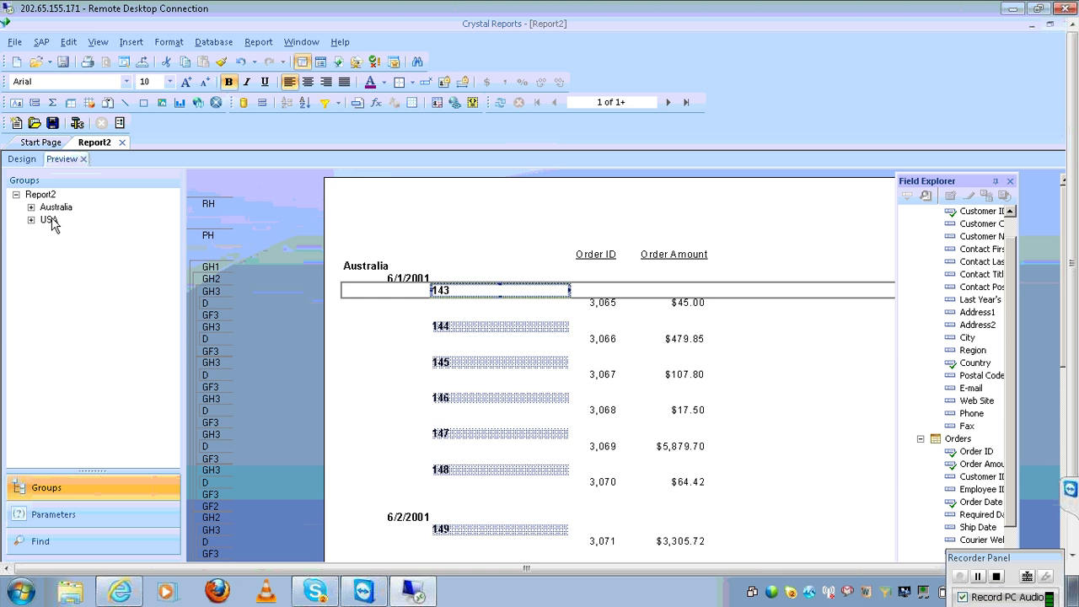
Check the USA and Australia groups in the report preview
{"action": "left_click", "coordinate": [49, 220]}
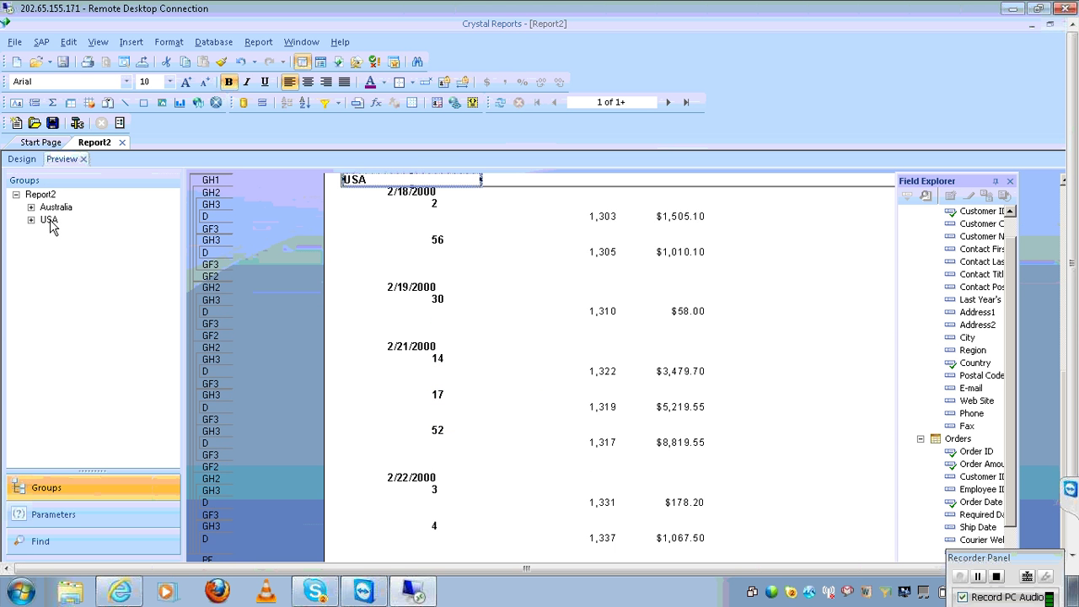
{"action": "left_click", "coordinate": [54, 209]}
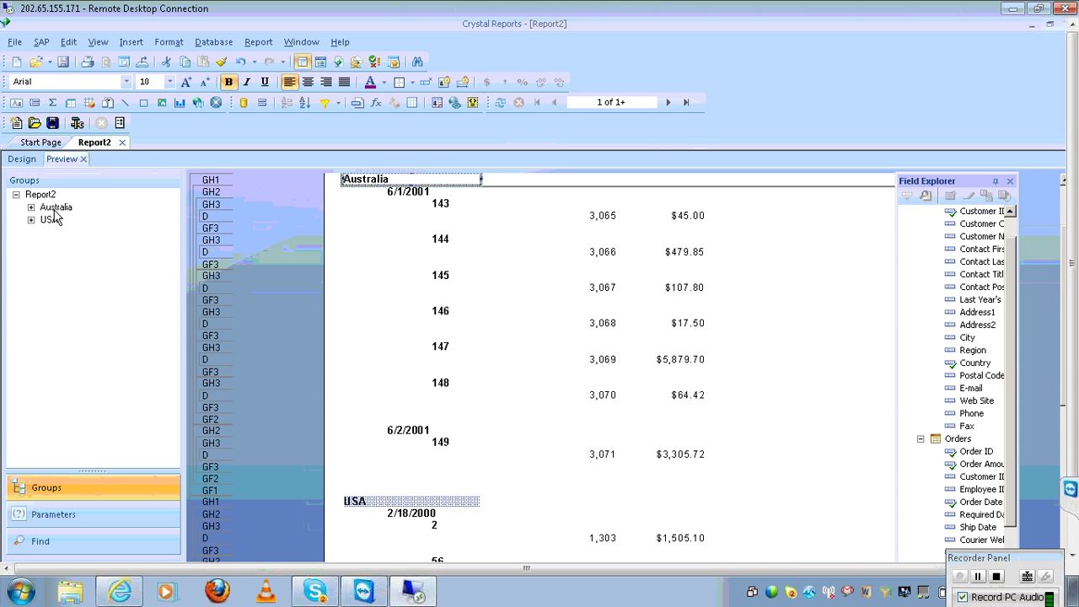
{"action": "left_click", "coordinate": [51, 221]}
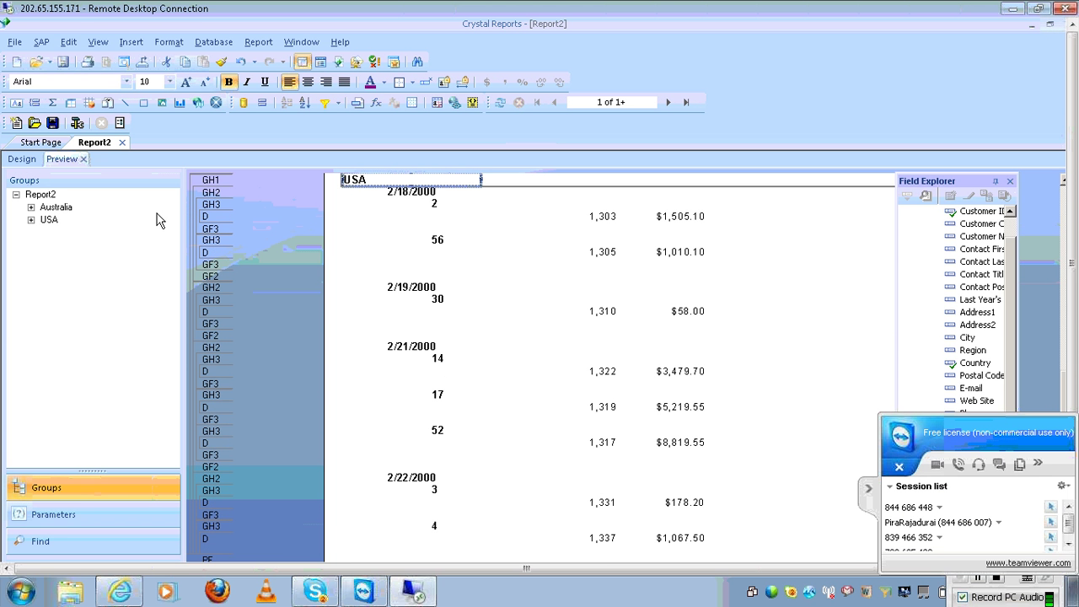
{"action": "left_click", "coordinate": [867, 489]}
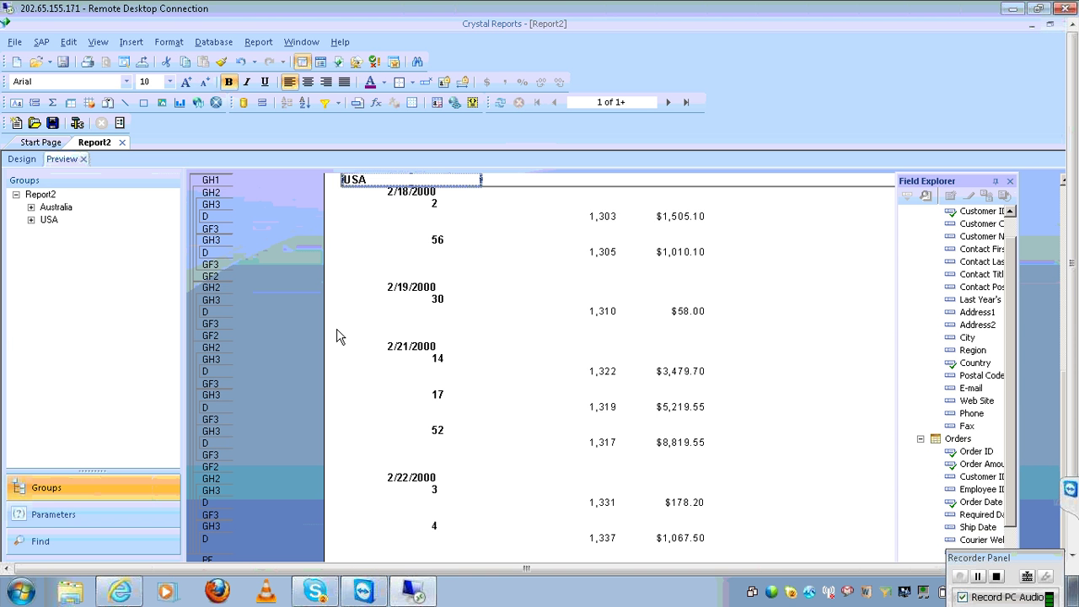
{"action": "left_click", "coordinate": [258, 42]}
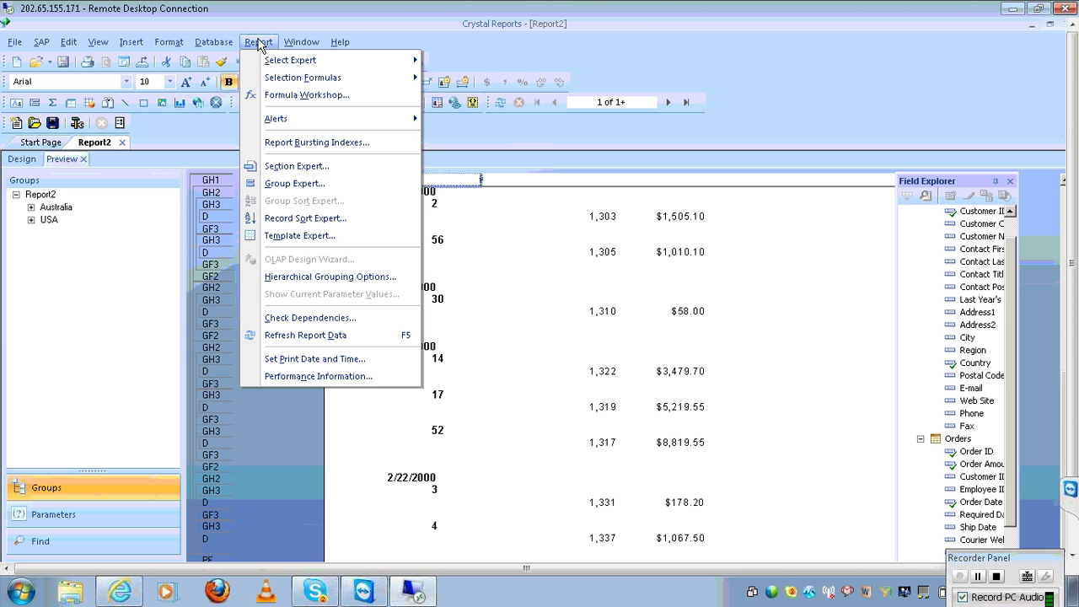
Move USA ahead of Australia in the Country group's specified order and apply it
{"action": "left_click", "coordinate": [297, 182]}
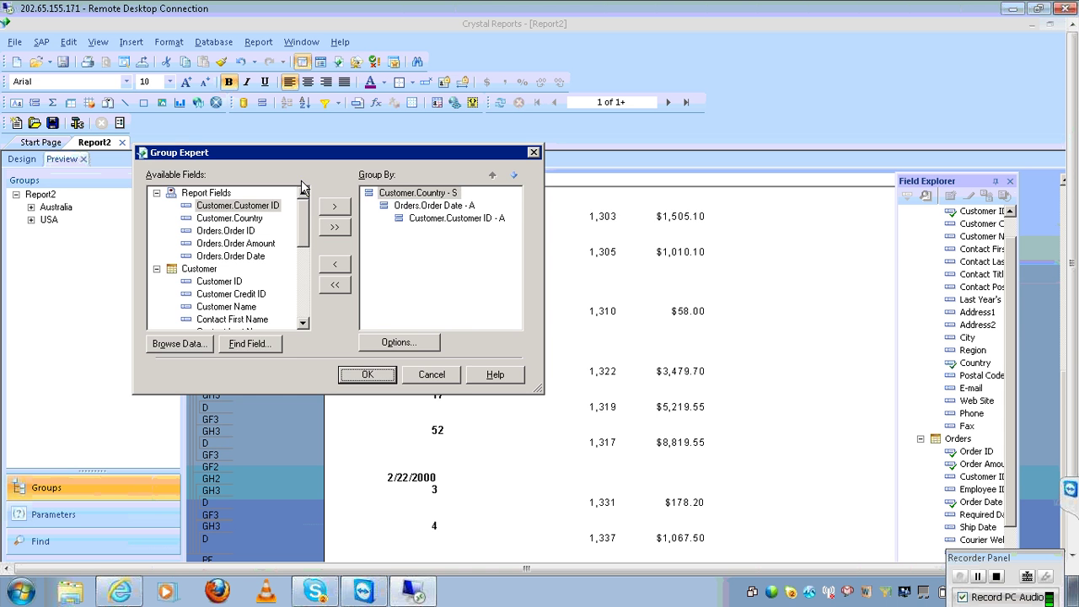
{"action": "left_click", "coordinate": [409, 196]}
{"action": "left_click", "coordinate": [436, 346]}
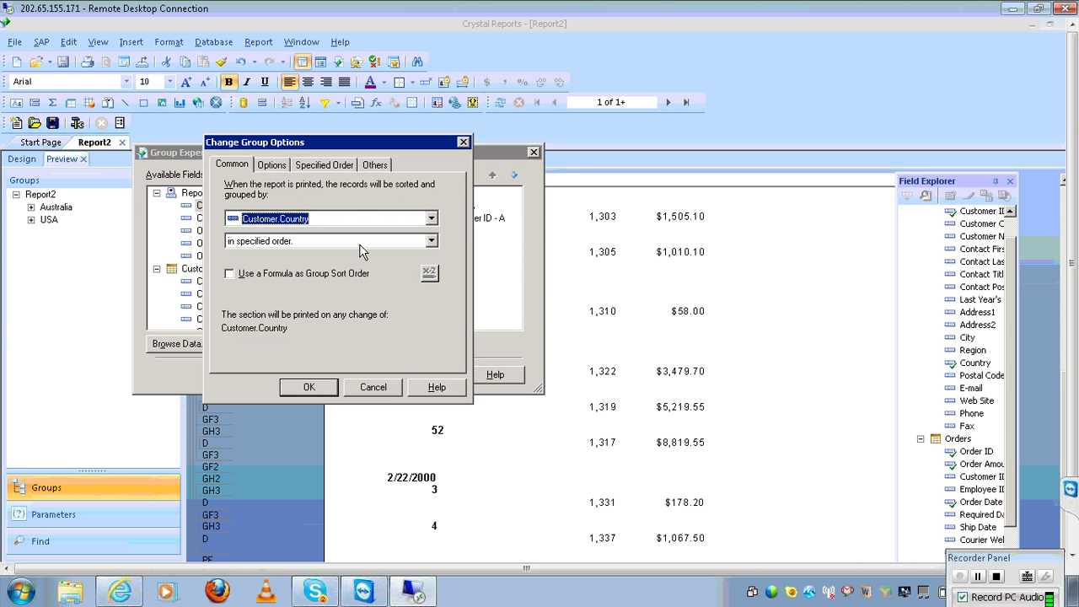
{"action": "left_click", "coordinate": [344, 172]}
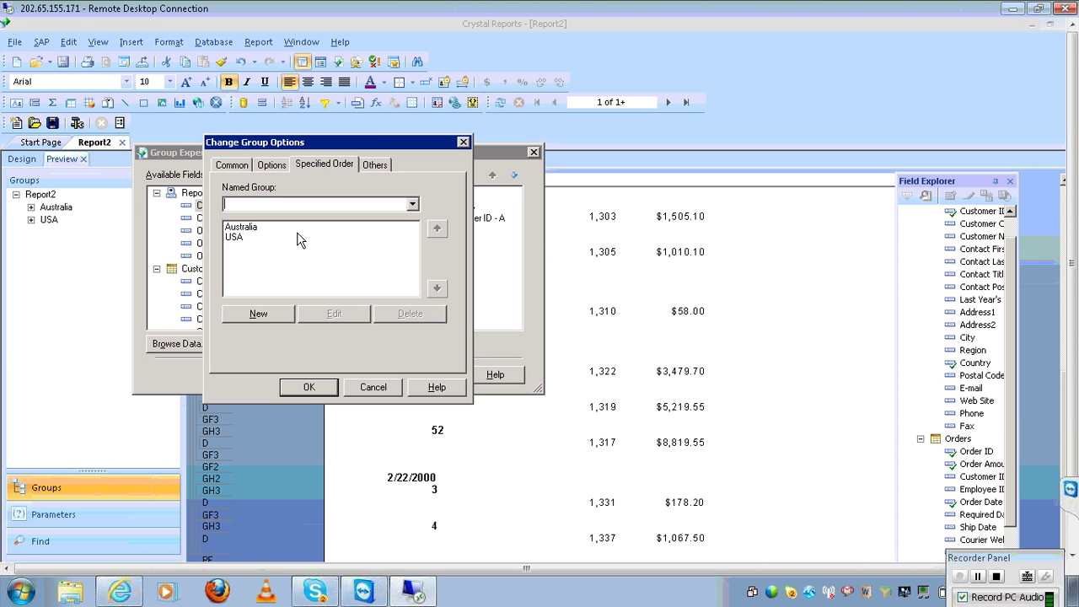
{"action": "left_click", "coordinate": [297, 234]}
{"action": "left_click", "coordinate": [295, 228]}
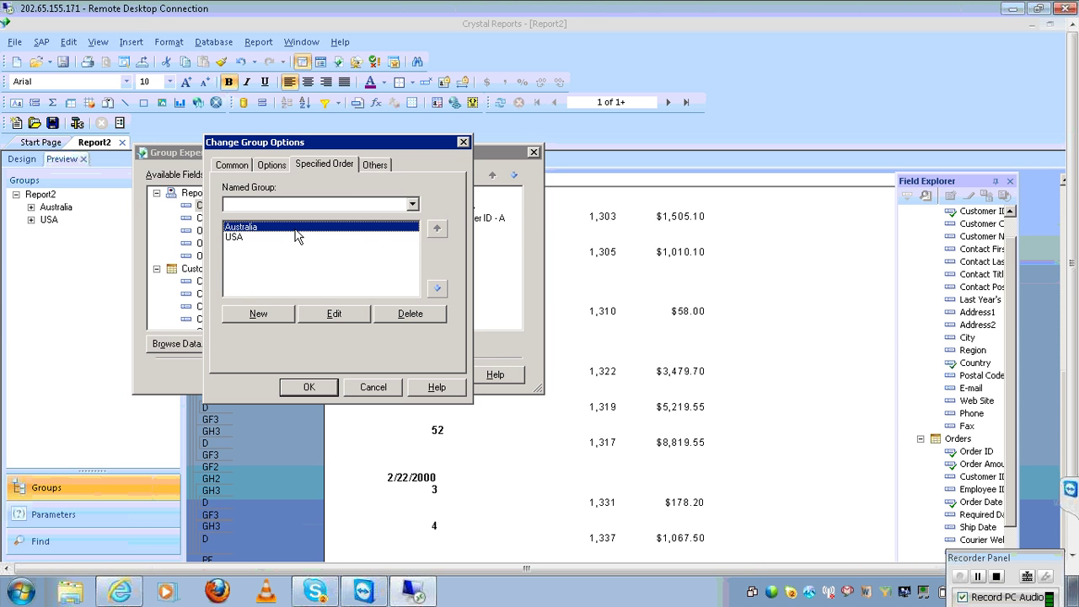
{"action": "left_click", "coordinate": [293, 240]}
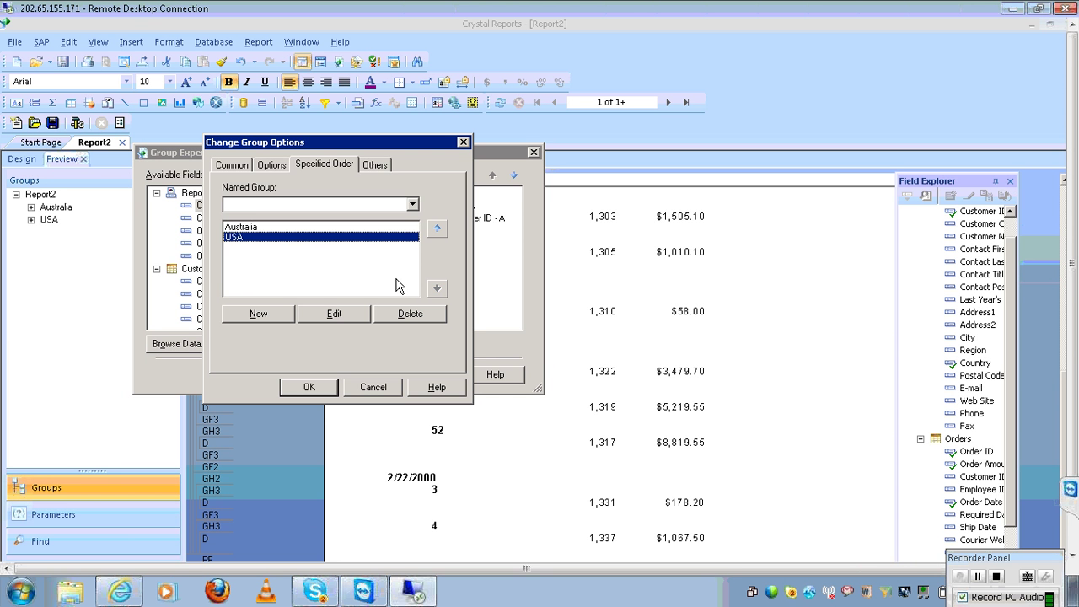
{"action": "left_click", "coordinate": [436, 230]}
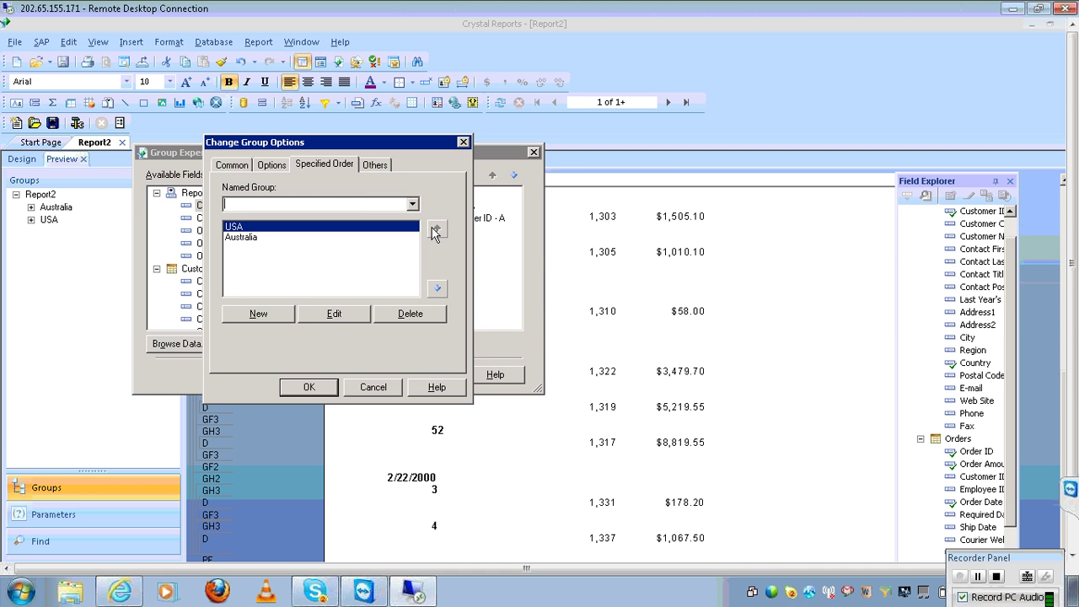
{"action": "left_click", "coordinate": [327, 388]}
{"action": "left_click", "coordinate": [371, 371]}
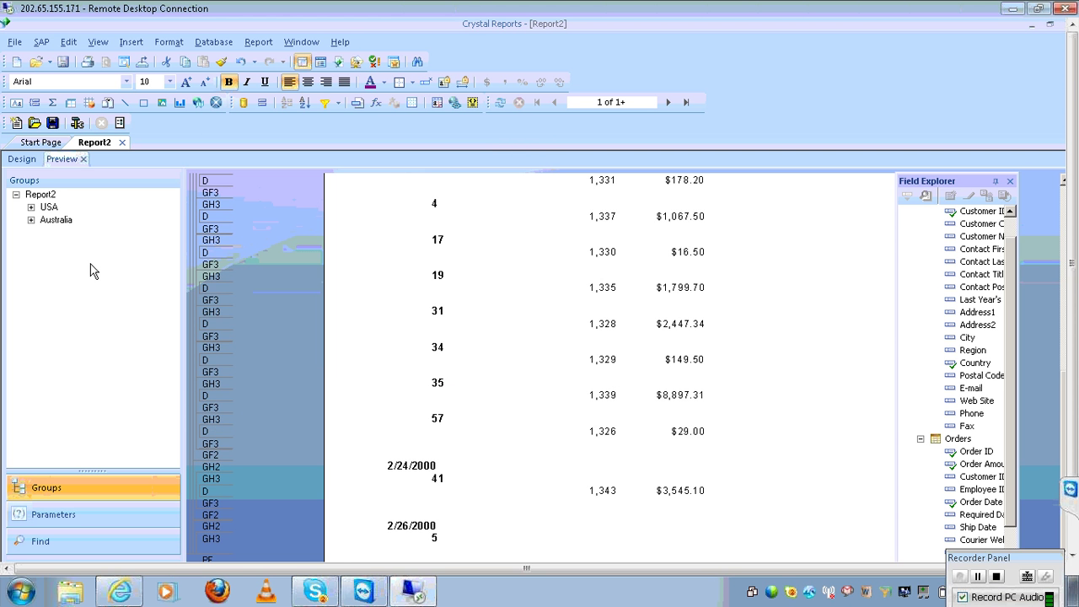
Verify in the preview that USA now comes before Australia
{"action": "left_click", "coordinate": [49, 207]}
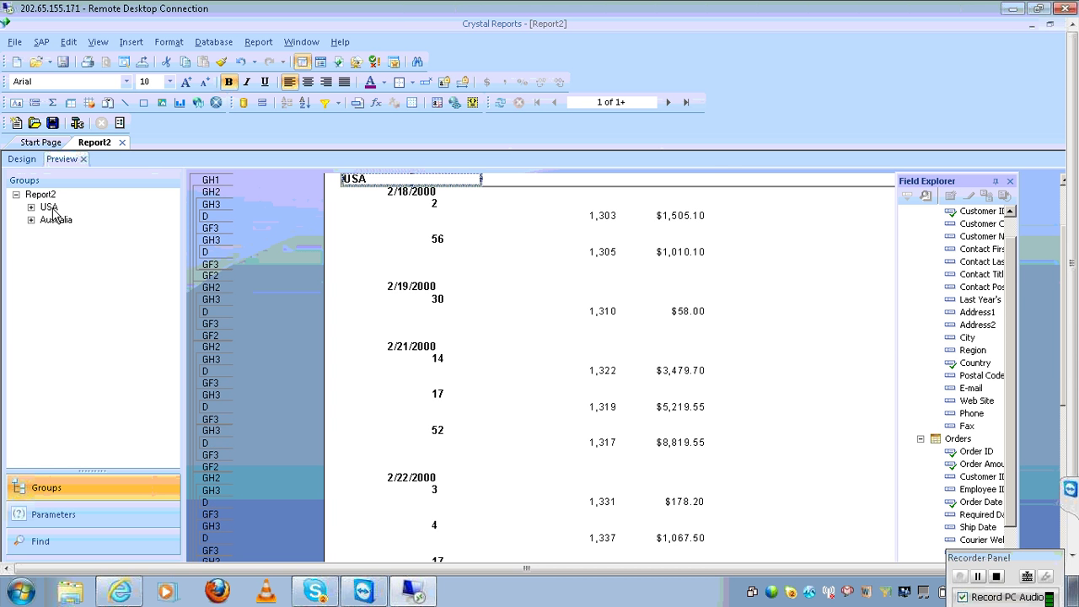
{"action": "left_click", "coordinate": [52, 218]}
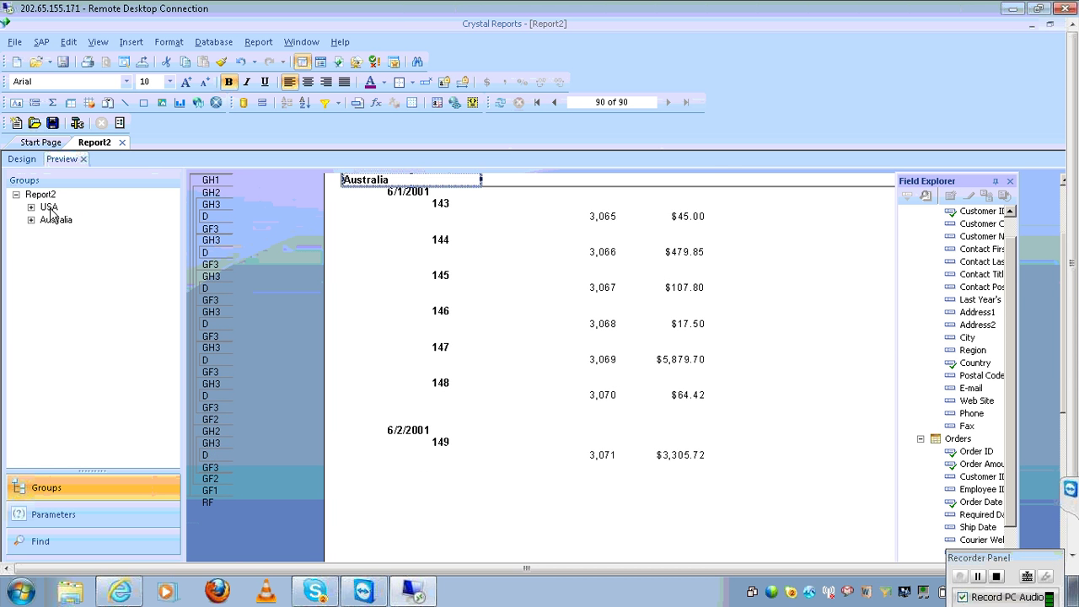
{"action": "left_click", "coordinate": [50, 211]}
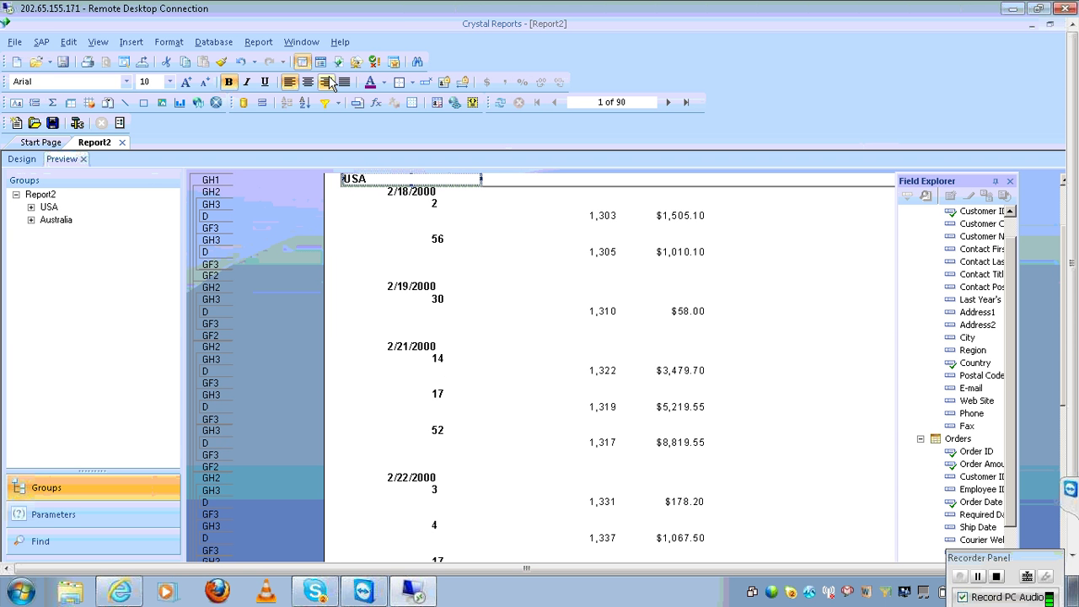
{"action": "left_click", "coordinate": [258, 41]}
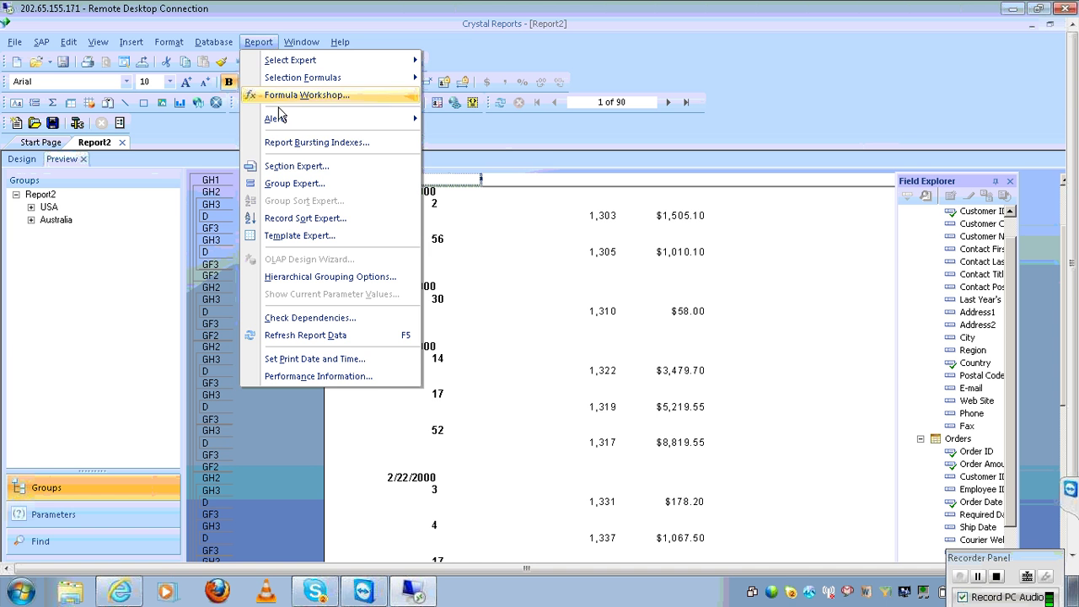
Set the Country grouping to put all remaining countries together in a group named Others
{"action": "left_click", "coordinate": [297, 182]}
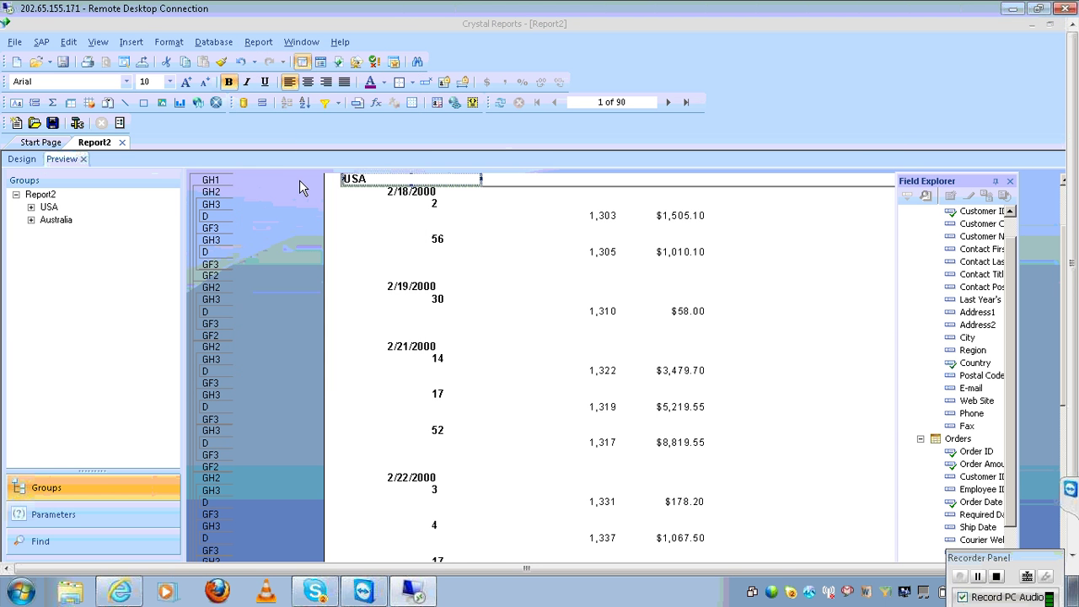
{"action": "left_click", "coordinate": [413, 342]}
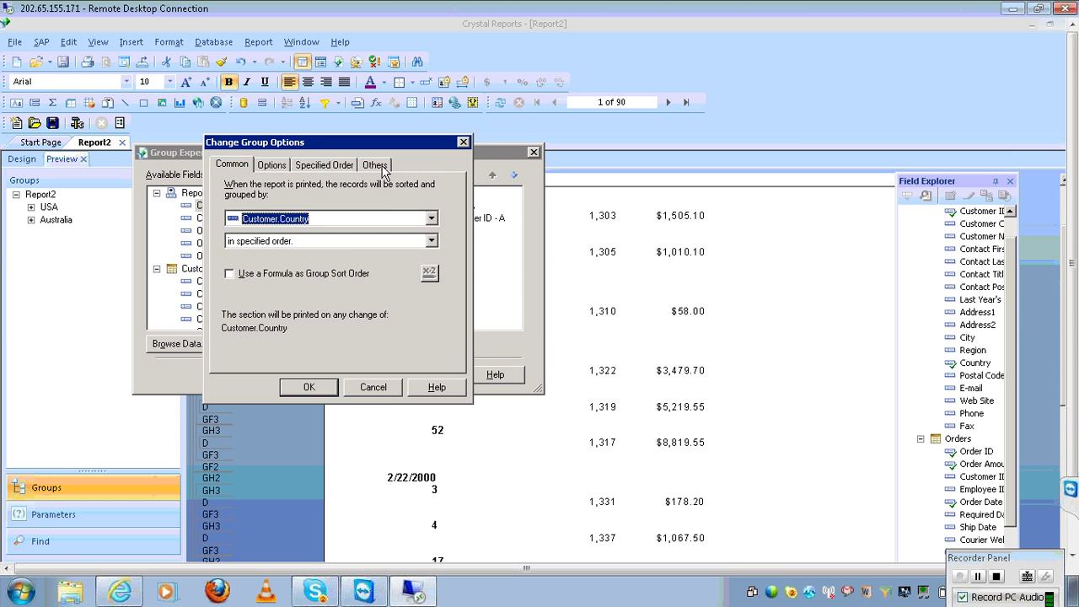
{"action": "left_click", "coordinate": [383, 169]}
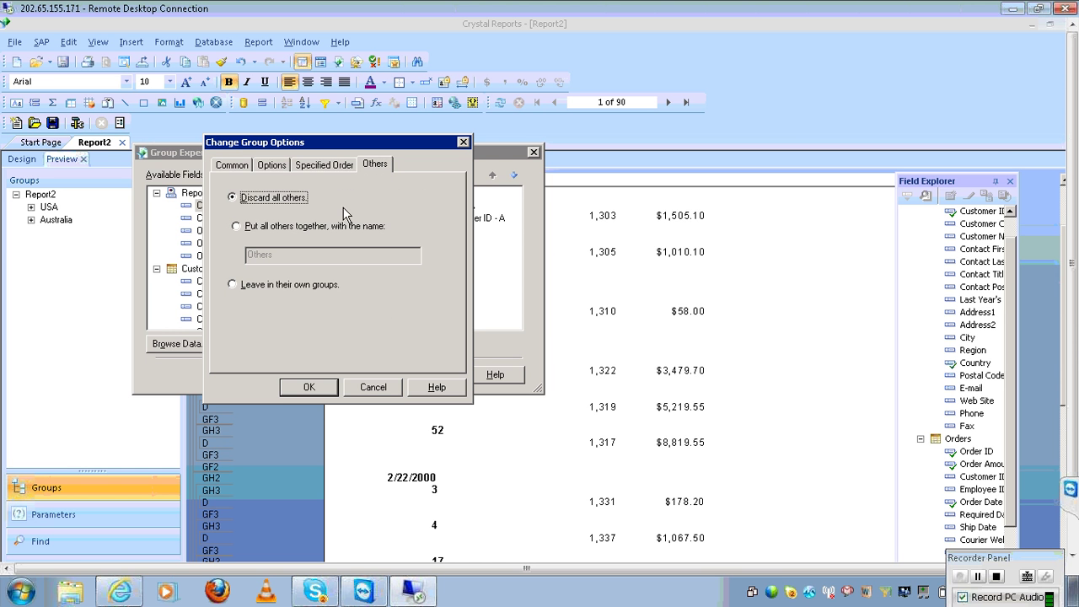
{"action": "left_click", "coordinate": [308, 234]}
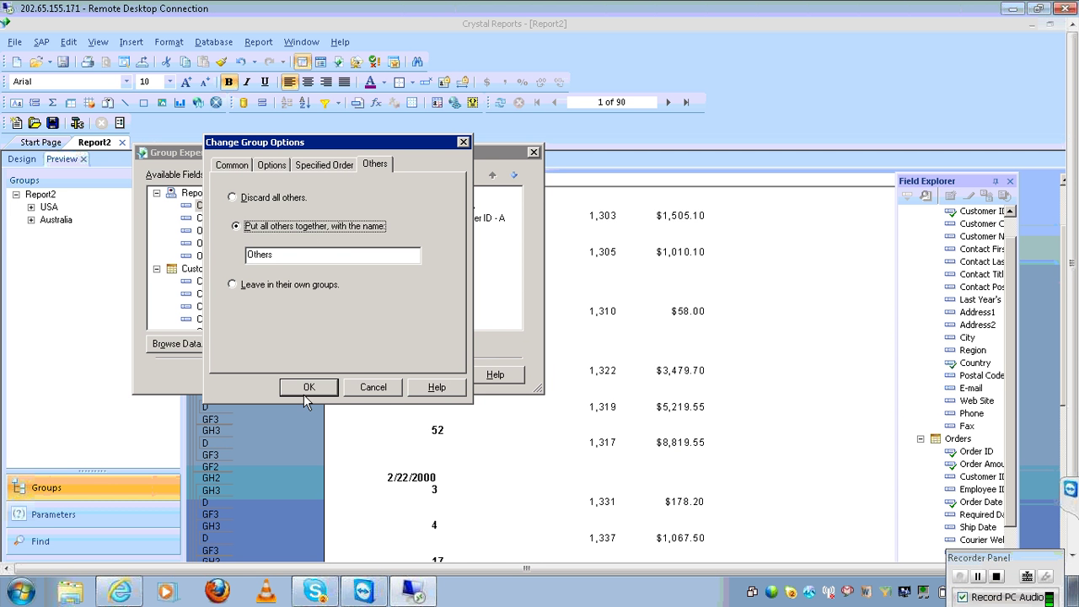
{"action": "left_click", "coordinate": [309, 387]}
{"action": "left_click", "coordinate": [357, 374]}
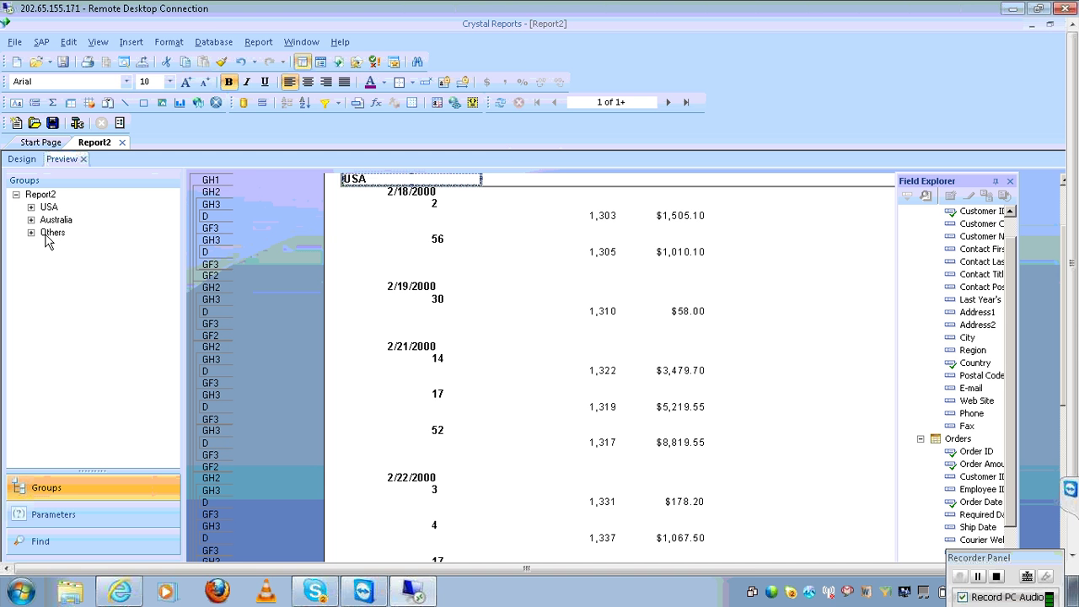
Inspect the Others group's dates in the group tree, then jump to Others in the preview
{"action": "left_click", "coordinate": [30, 234]}
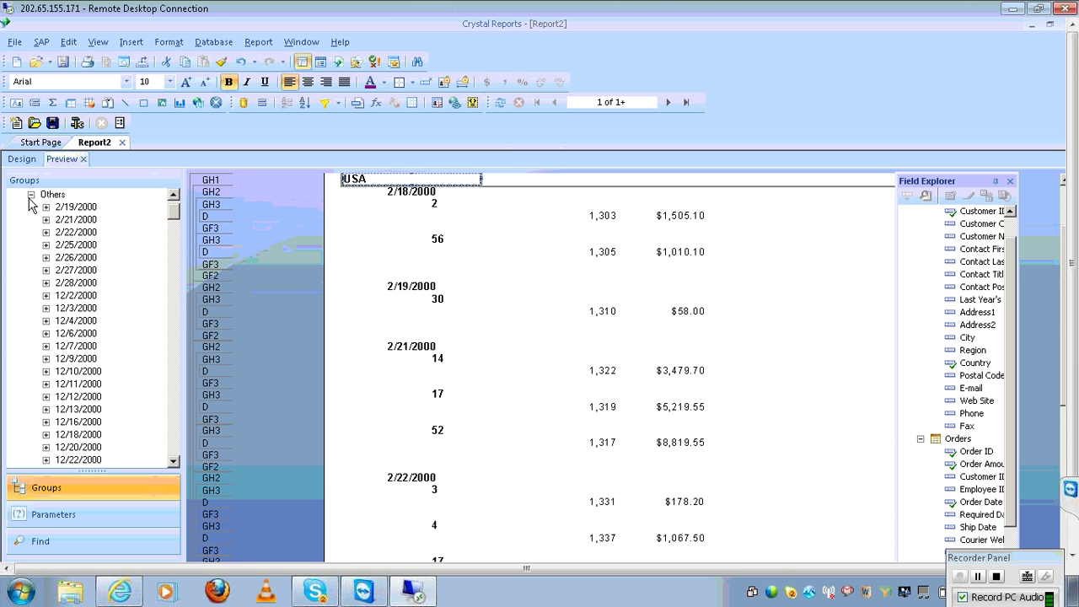
{"action": "left_click", "coordinate": [30, 194]}
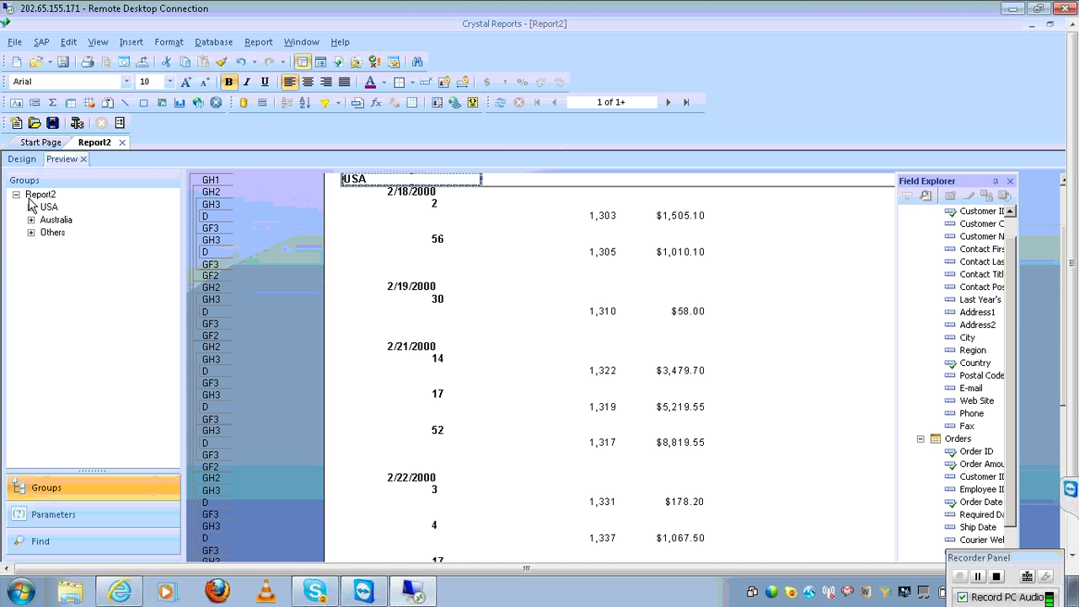
{"action": "left_click", "coordinate": [51, 233]}
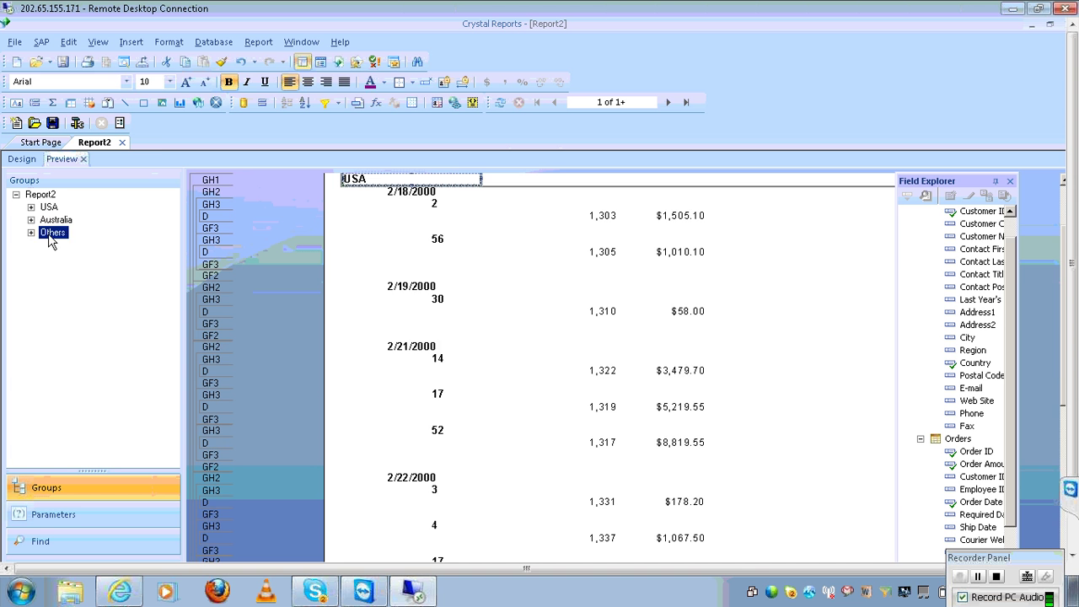
{"action": "left_click", "coordinate": [258, 42]}
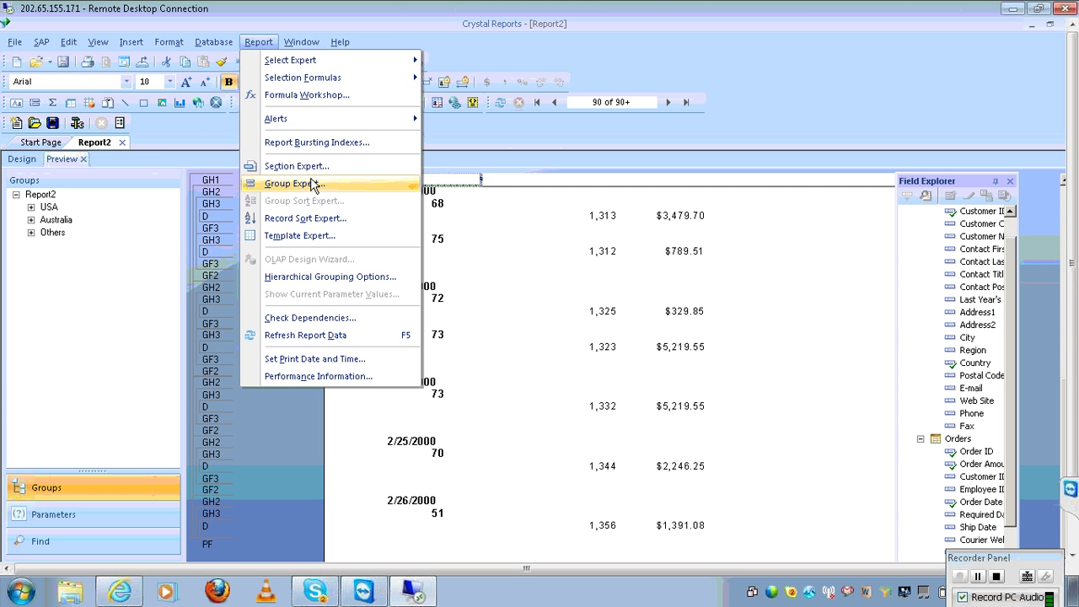
{"action": "left_click", "coordinate": [311, 182]}
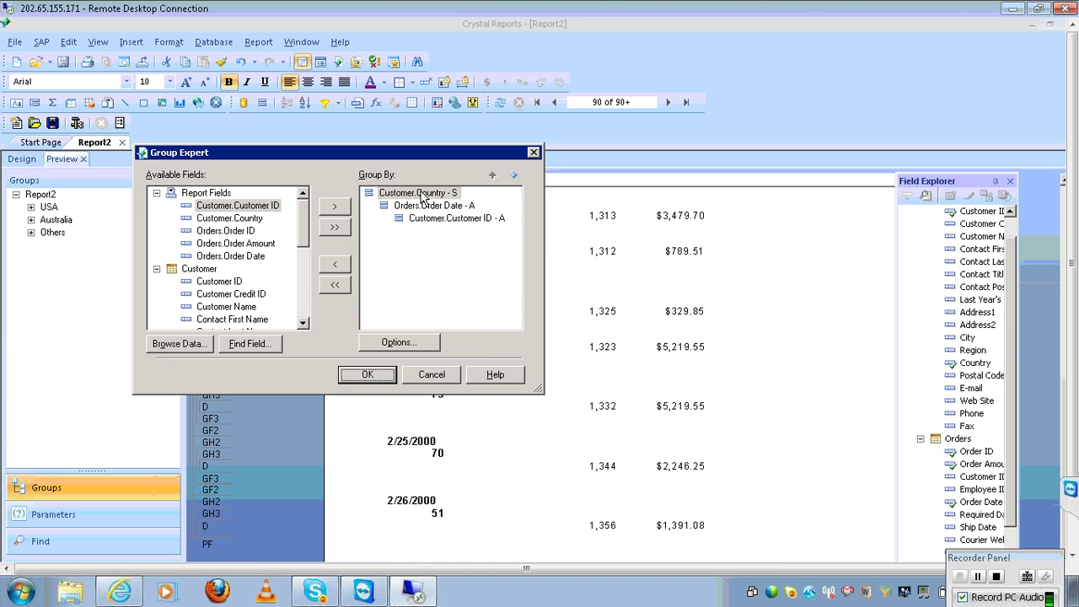
Change the Country grouping so unlisted countries stay in their own separate groups
{"action": "left_click", "coordinate": [427, 193]}
{"action": "left_click", "coordinate": [427, 338]}
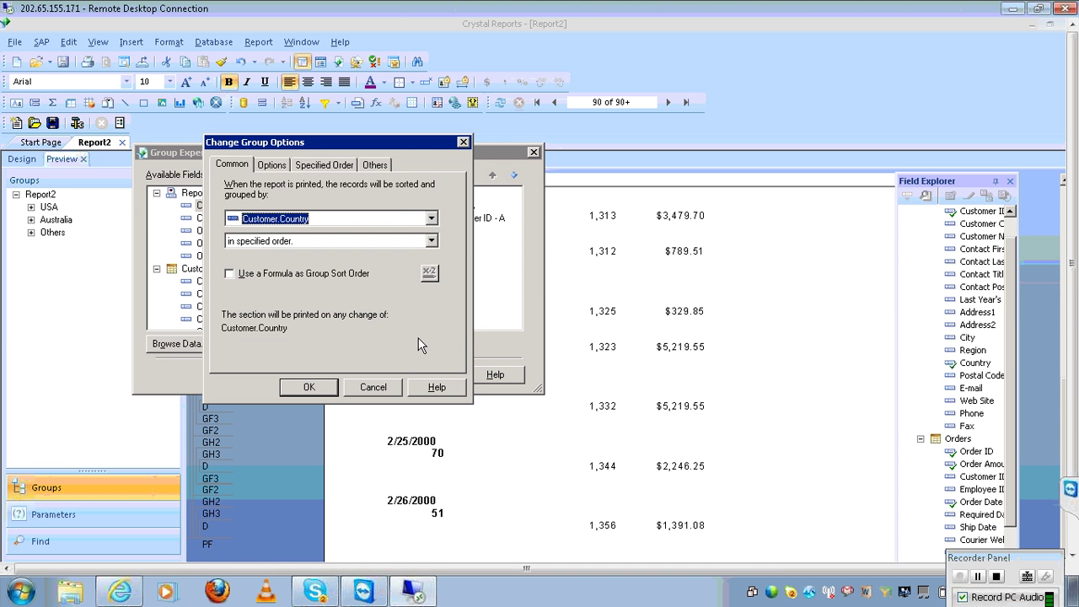
{"action": "left_click", "coordinate": [386, 169]}
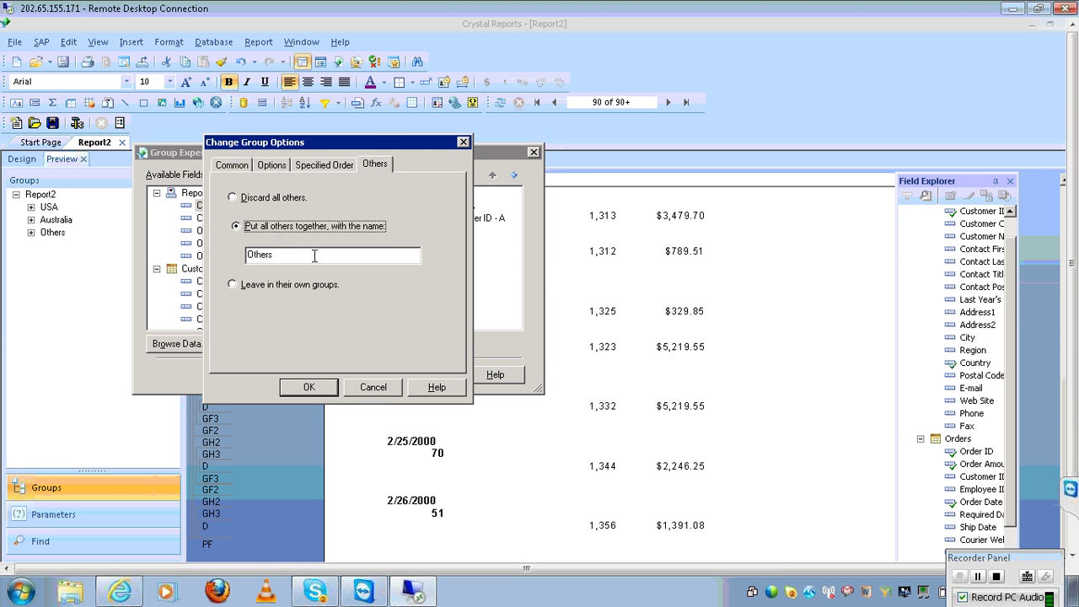
{"action": "left_click", "coordinate": [260, 291]}
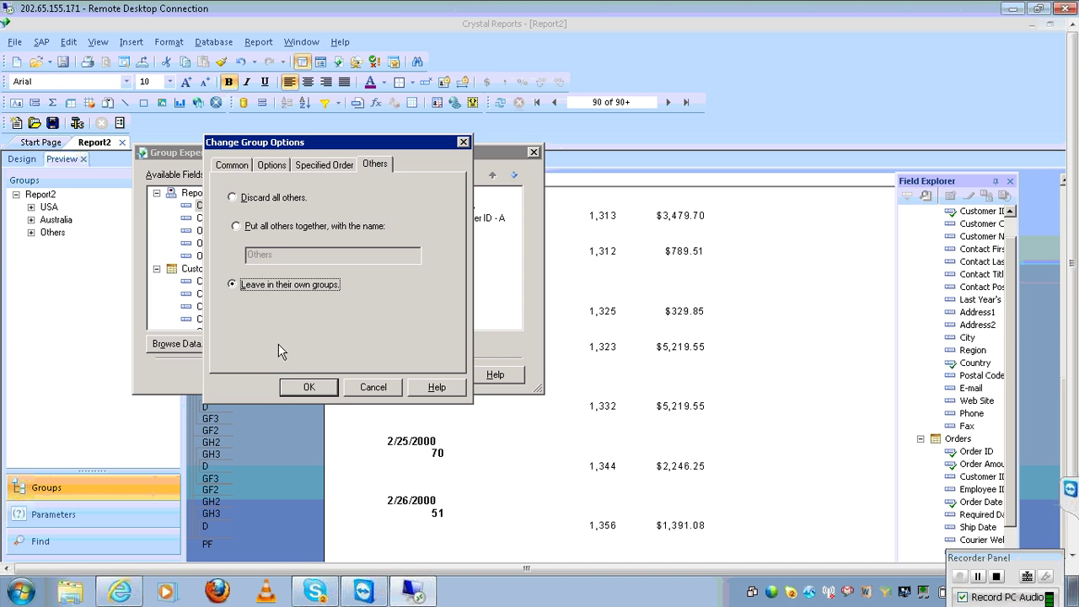
{"action": "left_click", "coordinate": [301, 385]}
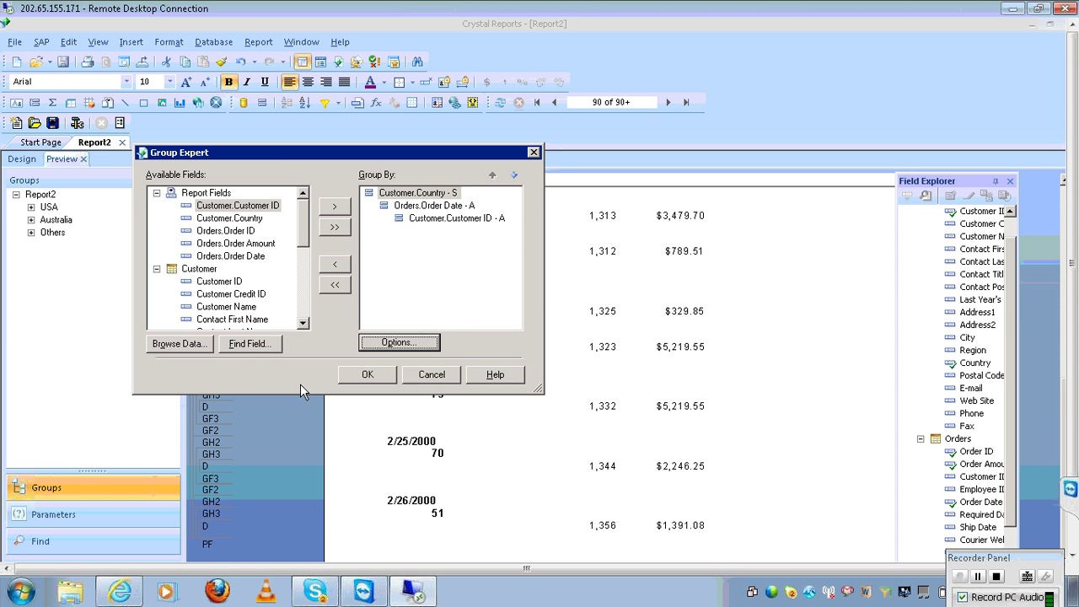
{"action": "left_click", "coordinate": [353, 378]}
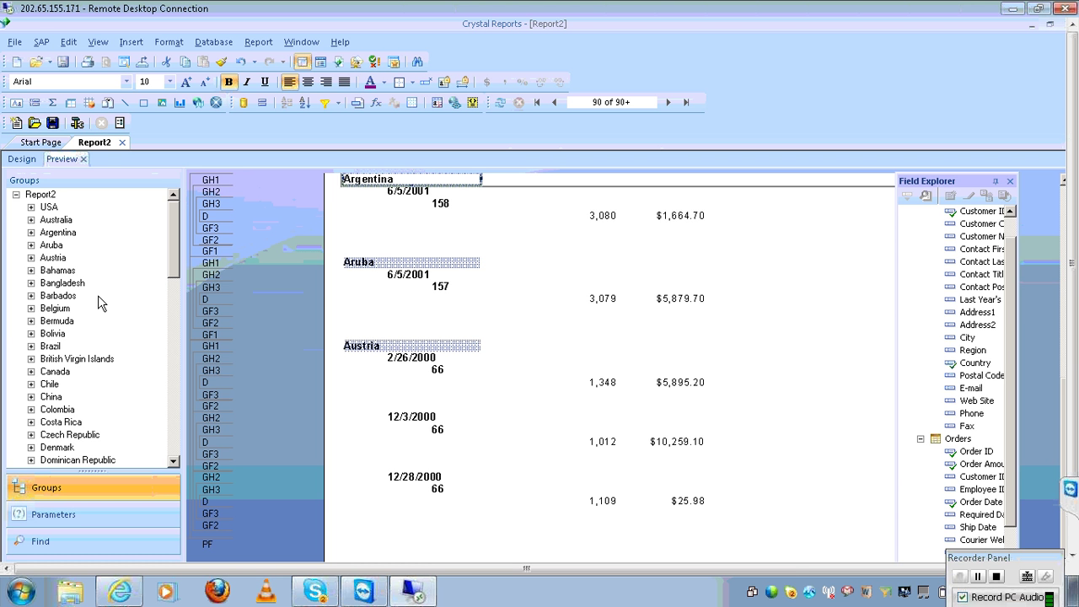
Jump to the USA and Australia groups in the preview to check the country order
{"action": "left_click", "coordinate": [48, 207]}
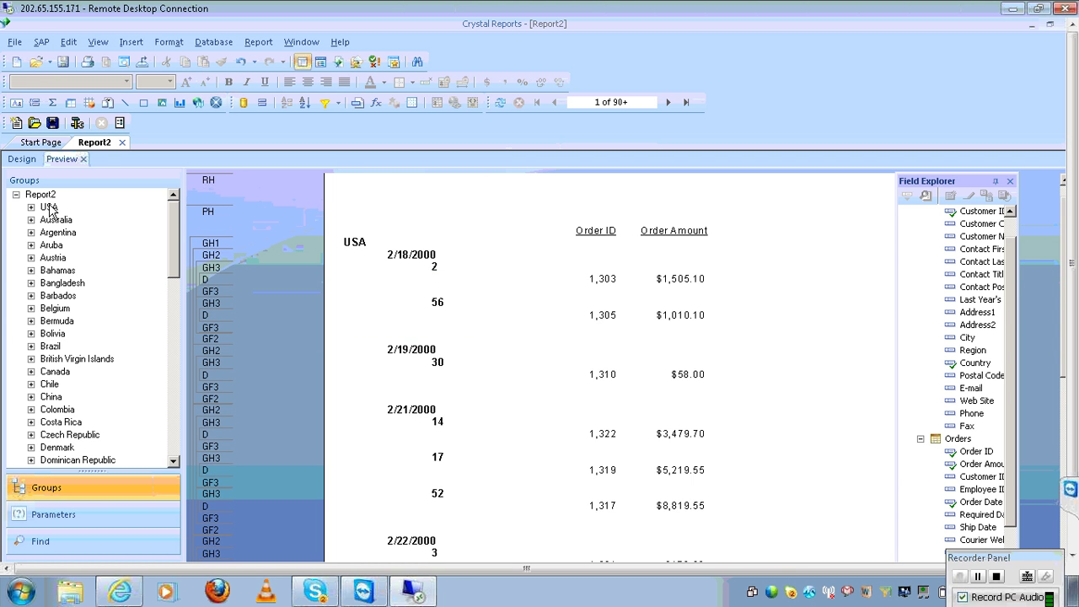
{"action": "left_click", "coordinate": [54, 221]}
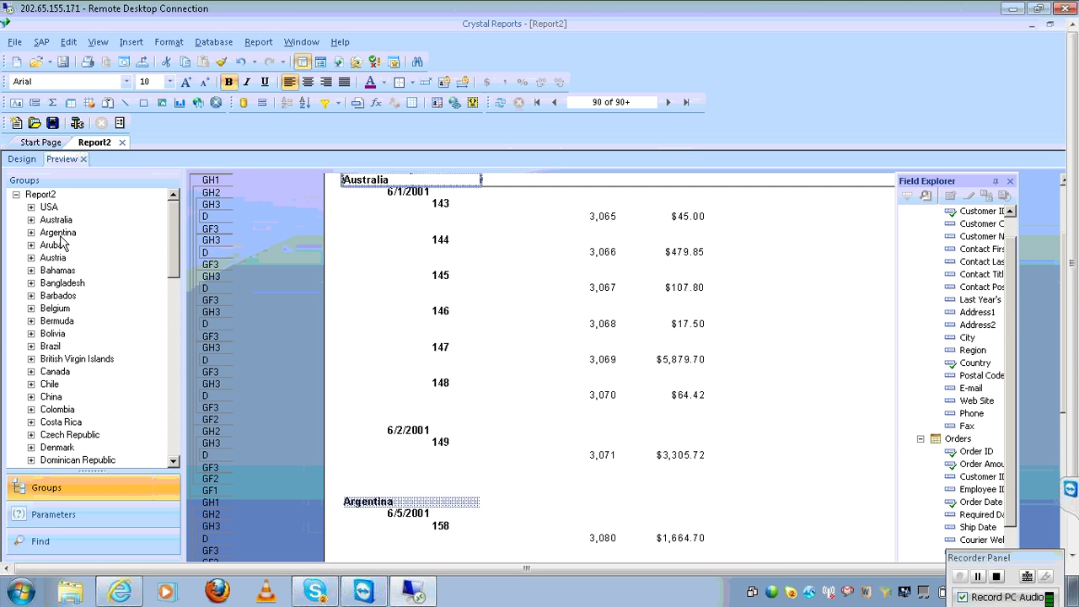
{"action": "left_click", "coordinate": [265, 42]}
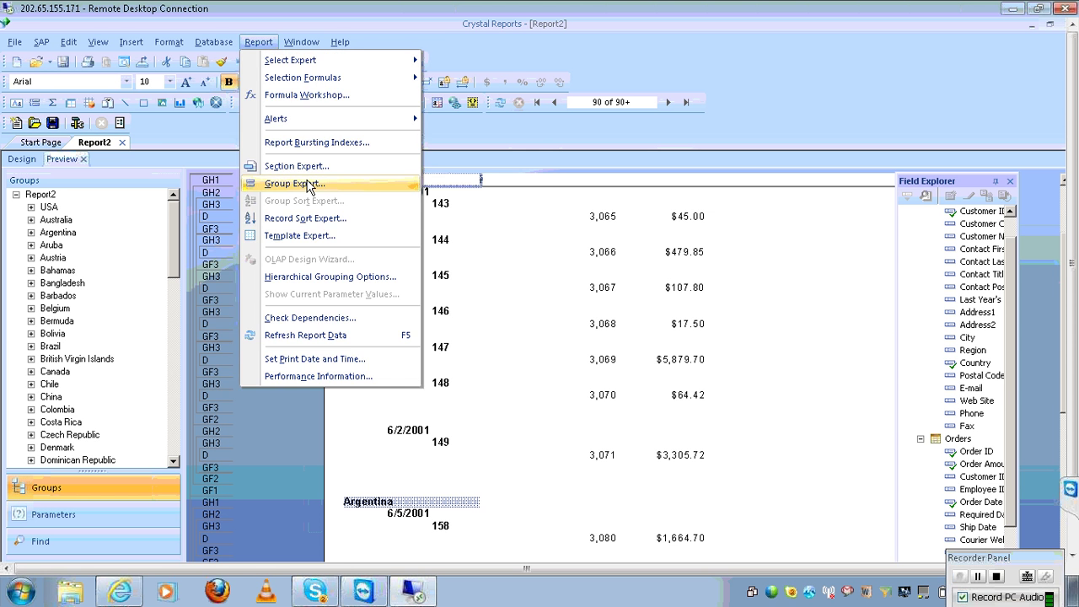
Delete the USA and Australia named groups from the Country specified order and start a new named group
{"action": "left_click", "coordinate": [303, 182]}
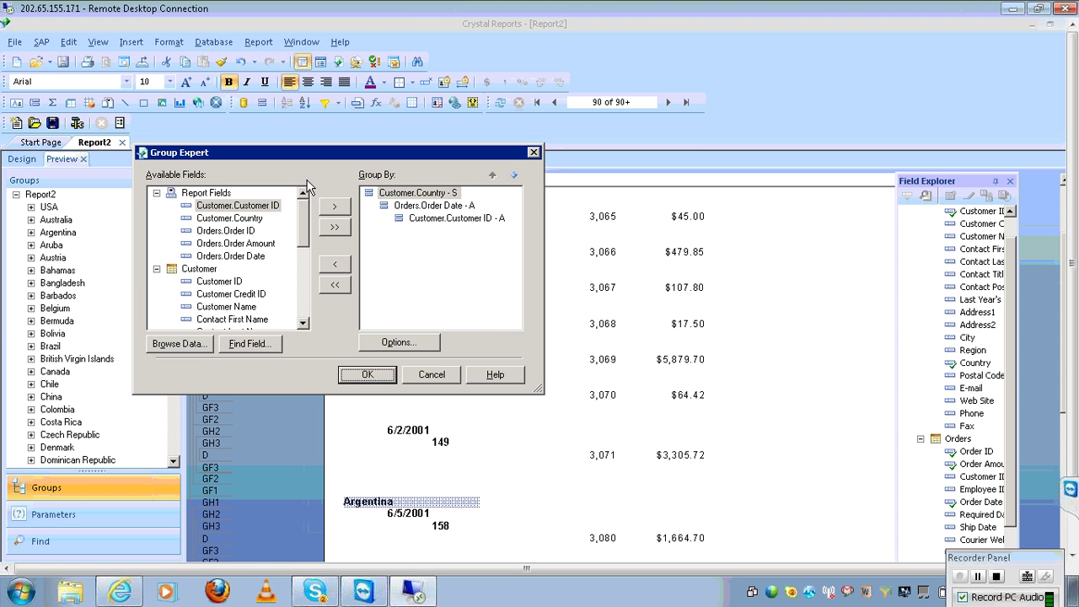
{"action": "left_click", "coordinate": [396, 342]}
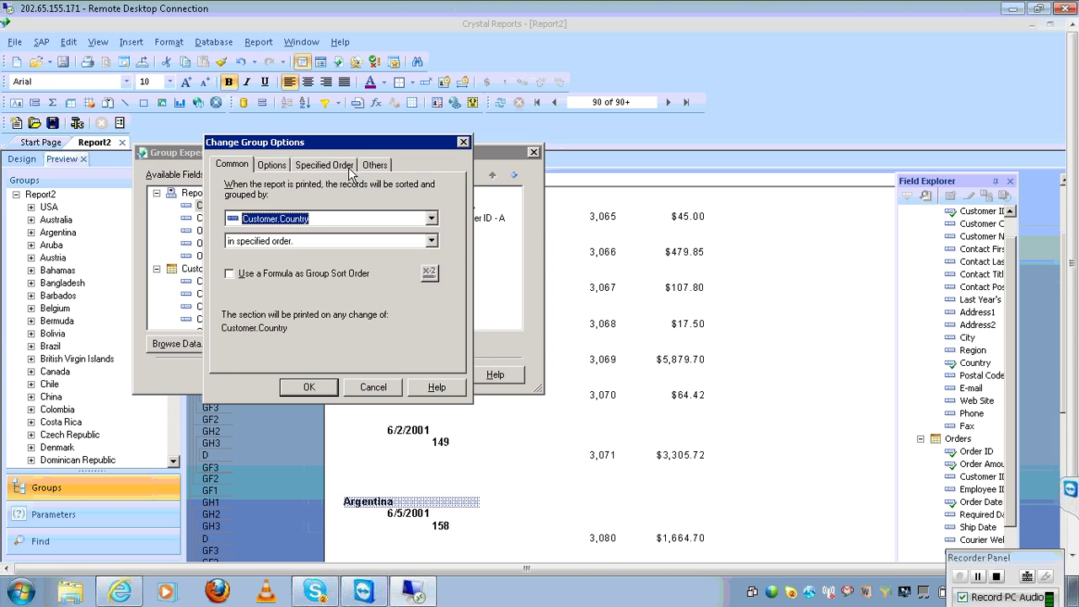
{"action": "left_click", "coordinate": [349, 168]}
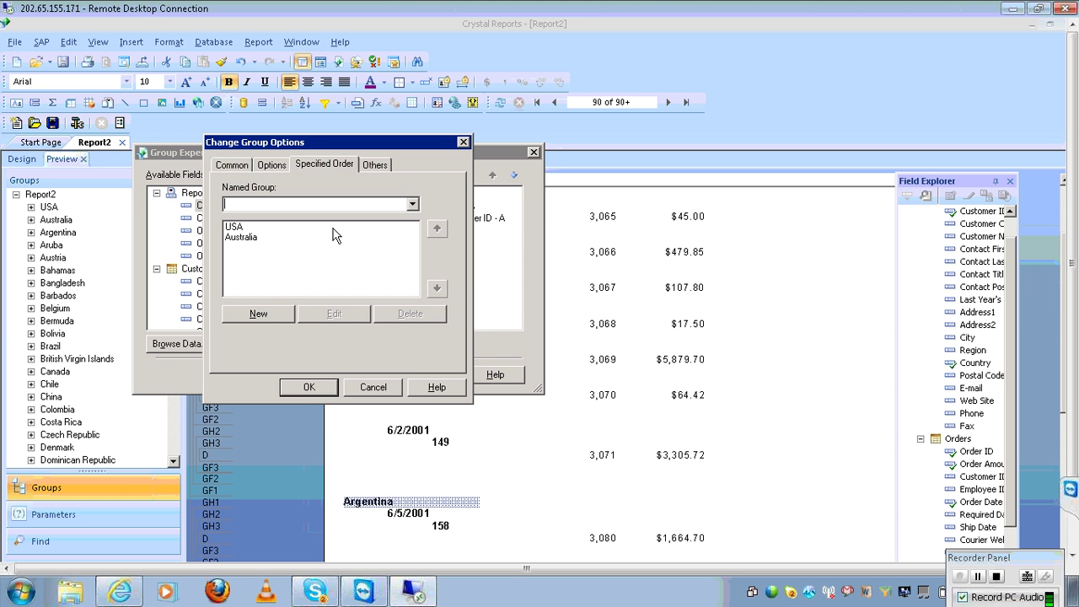
{"action": "left_click", "coordinate": [375, 168]}
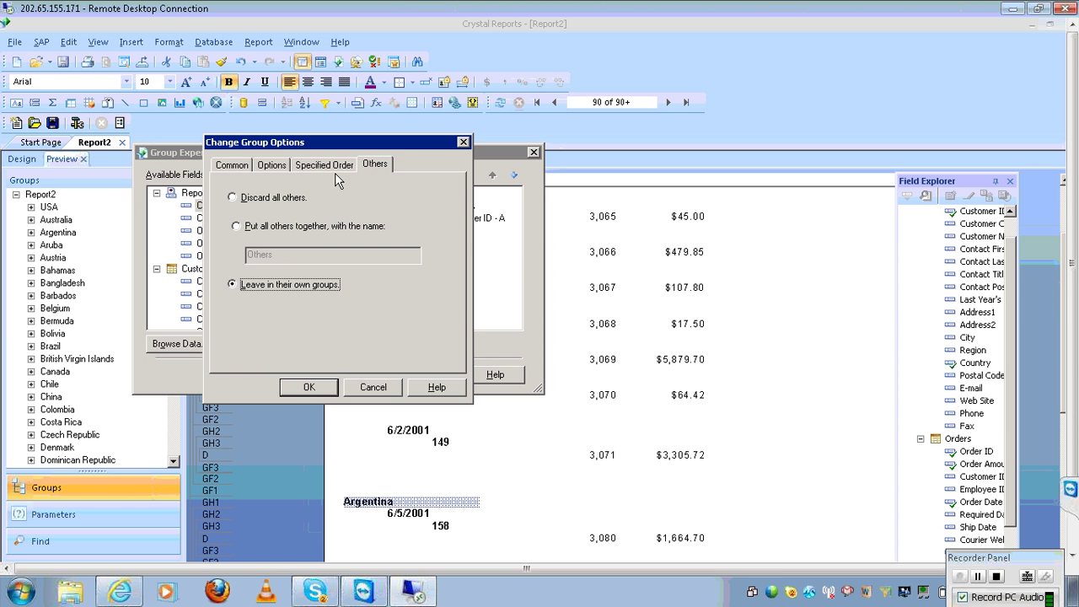
{"action": "left_click", "coordinate": [346, 164]}
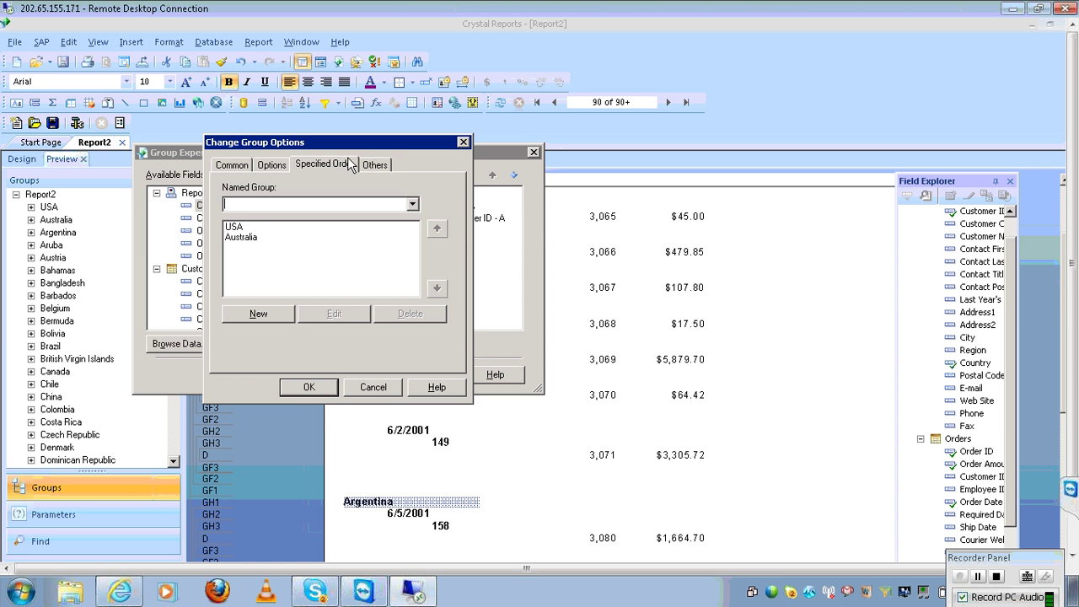
{"action": "left_click", "coordinate": [265, 228]}
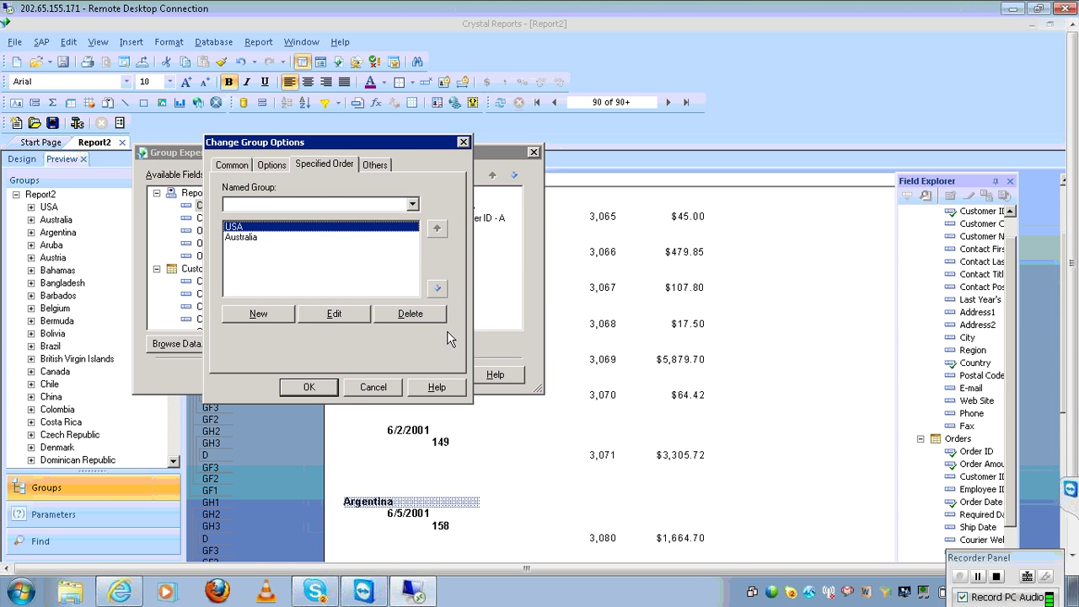
{"action": "left_click", "coordinate": [439, 319]}
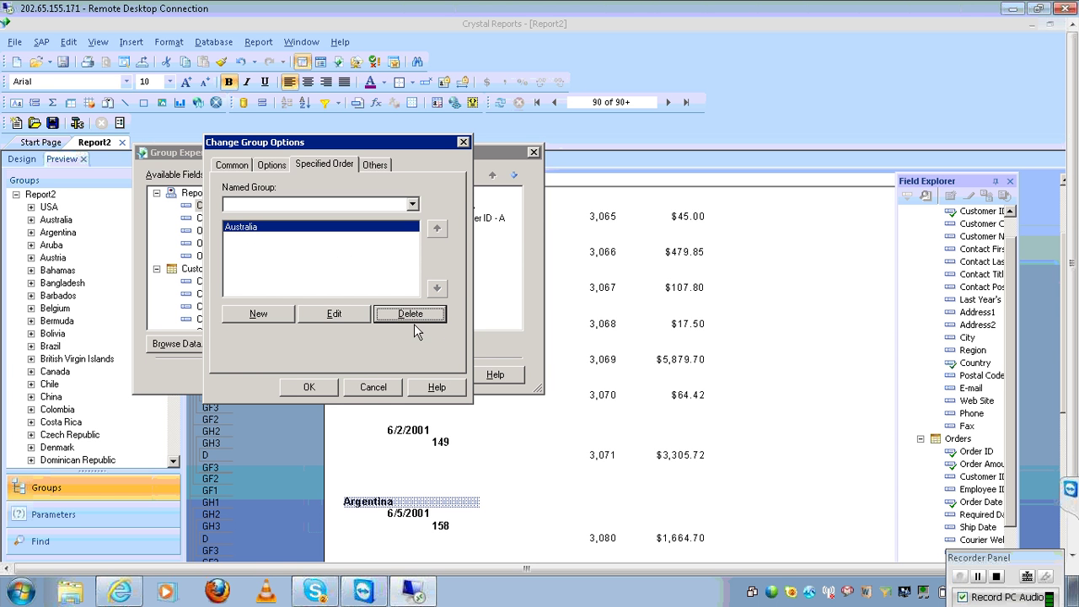
{"action": "left_click", "coordinate": [413, 312]}
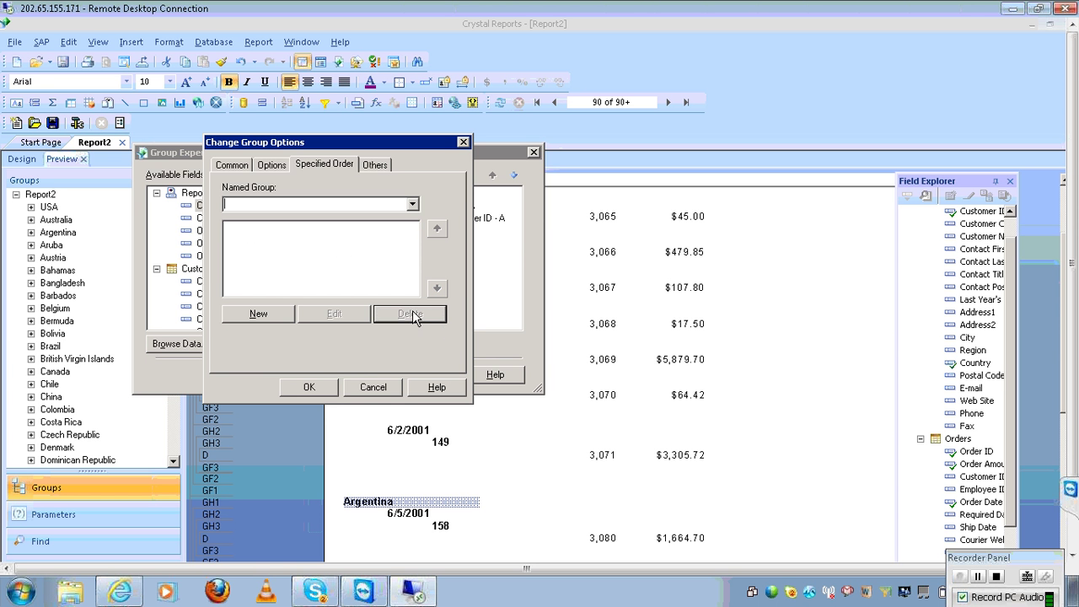
{"action": "left_click", "coordinate": [284, 312]}
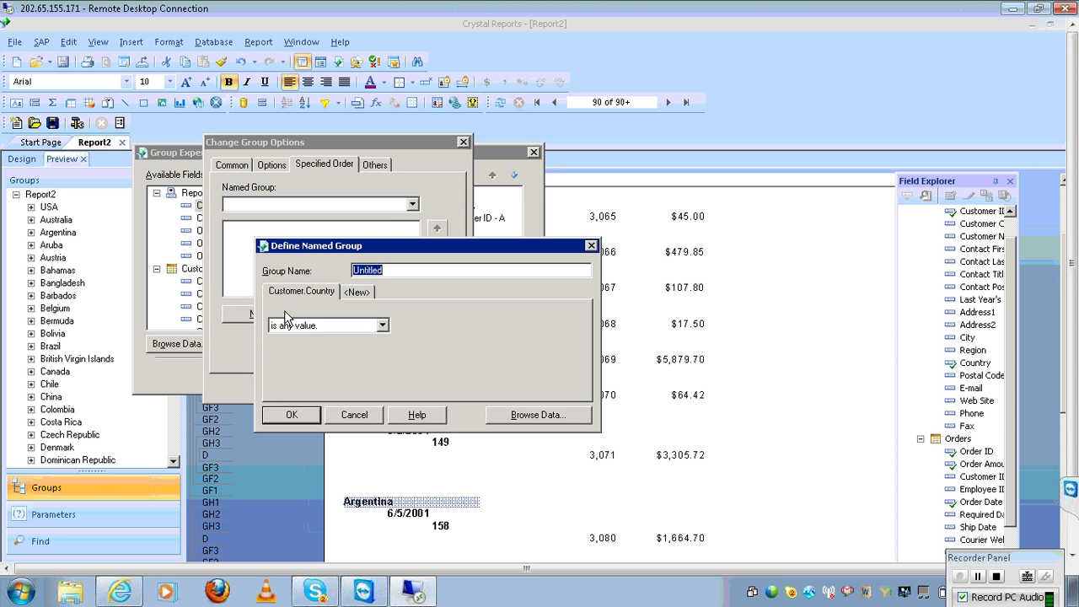
Name the new group ASIA and set its condition to 'is one of'
{"action": "type", "text": "All\\"}
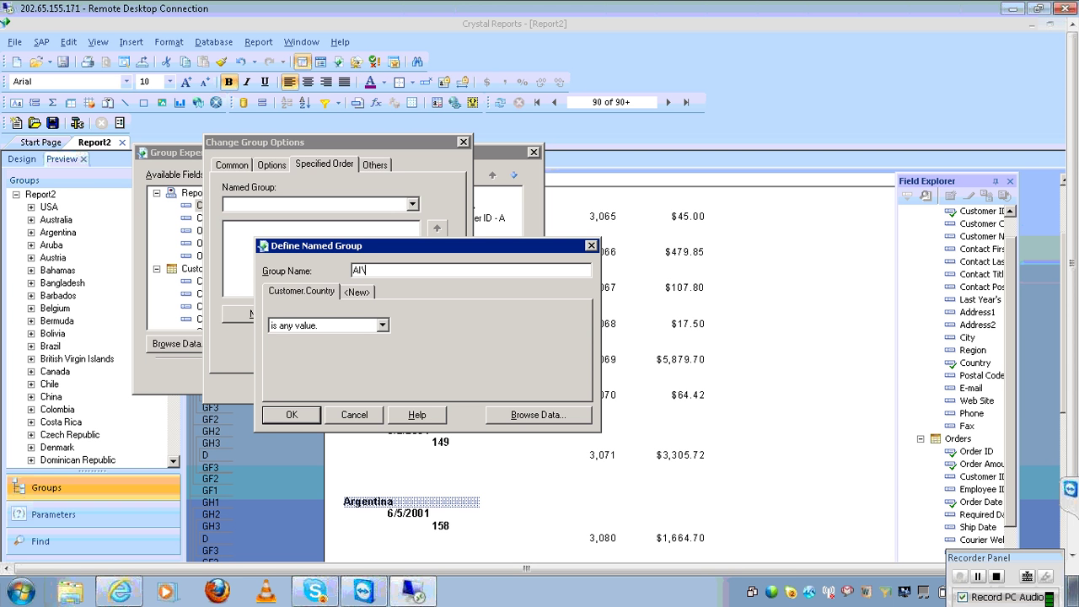
{"action": "type", "text": "Sl"}
{"action": "key", "text": "BackSpace"}
{"action": "key", "text": "BackSpace"}
{"action": "key", "text": "BackSpace"}
{"action": "key", "text": "BackSpace"}
{"action": "type", "text": "SIA"}
{"action": "left_click", "coordinate": [382, 326]}
{"action": "left_click", "coordinate": [315, 371]}
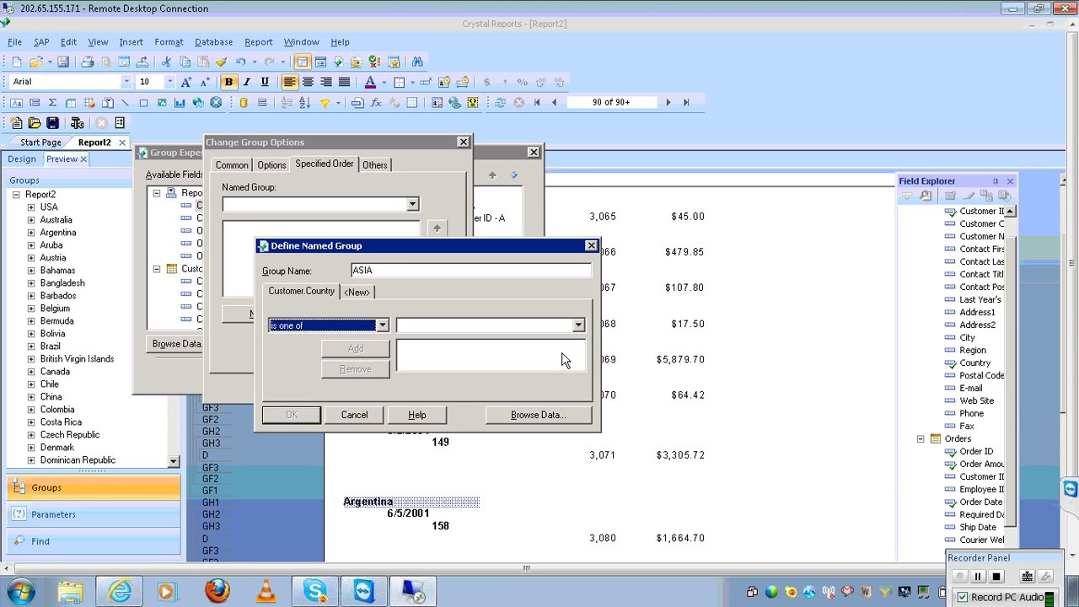
Add Bangladesh, China, India and Pakistan to the ASIA group
{"action": "left_click", "coordinate": [578, 326]}
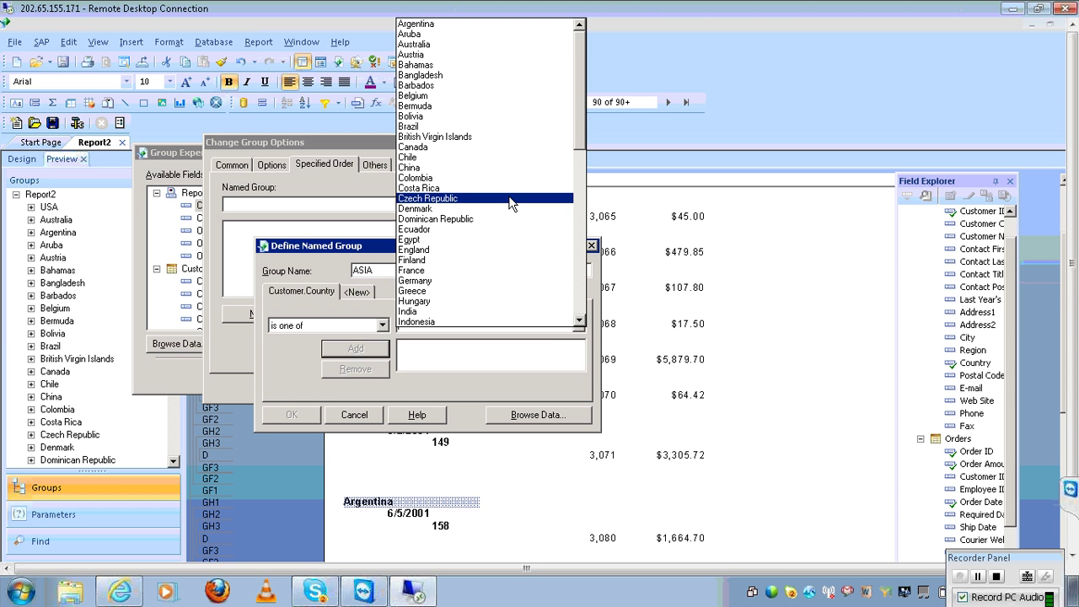
{"action": "left_click", "coordinate": [455, 76]}
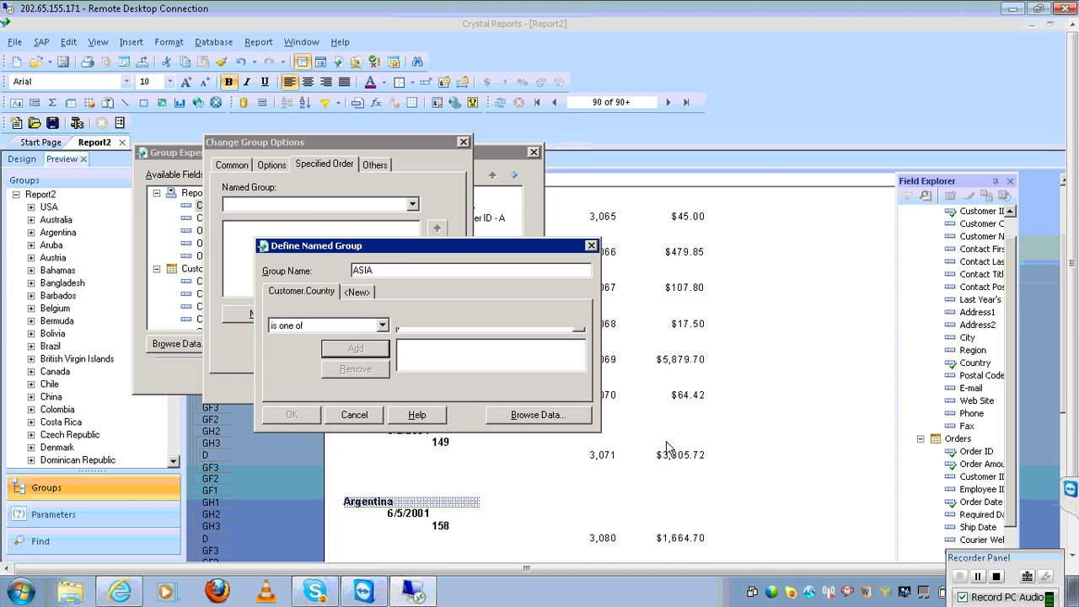
{"action": "left_click", "coordinate": [578, 328]}
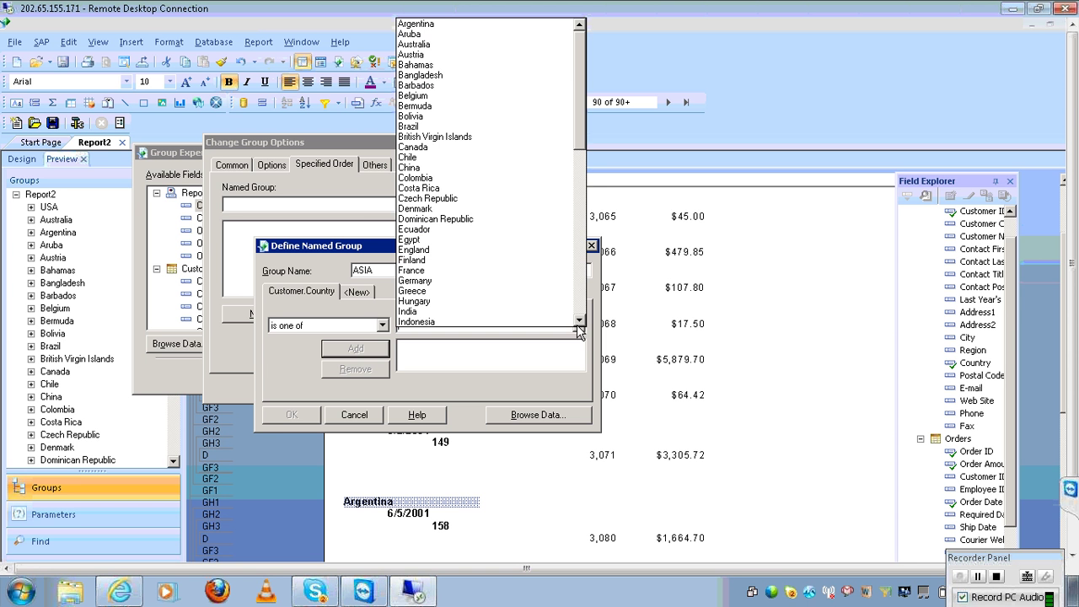
{"action": "left_click", "coordinate": [460, 75]}
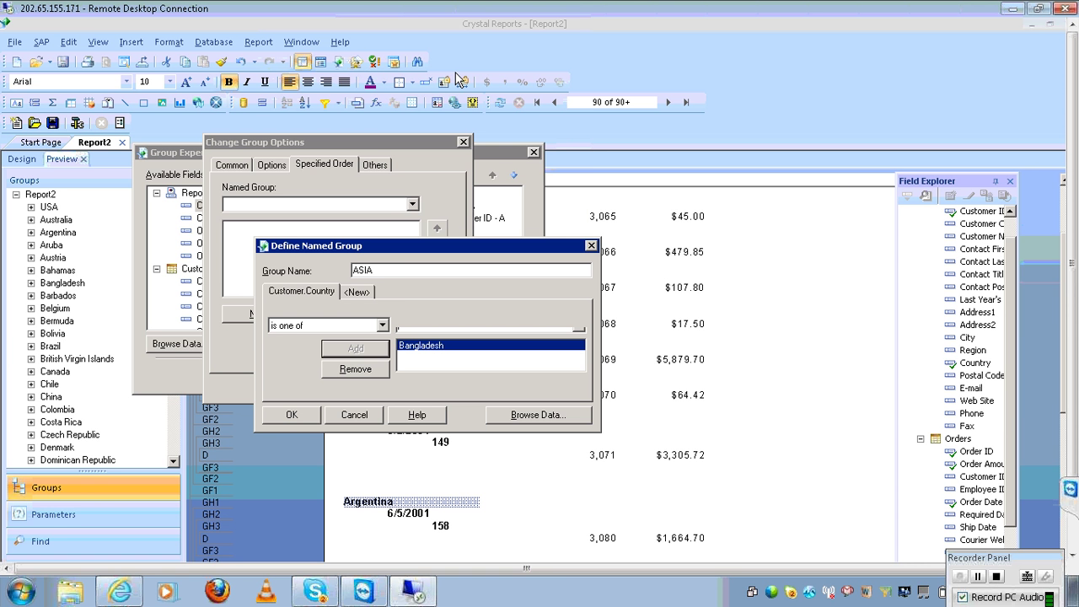
{"action": "left_click", "coordinate": [579, 331]}
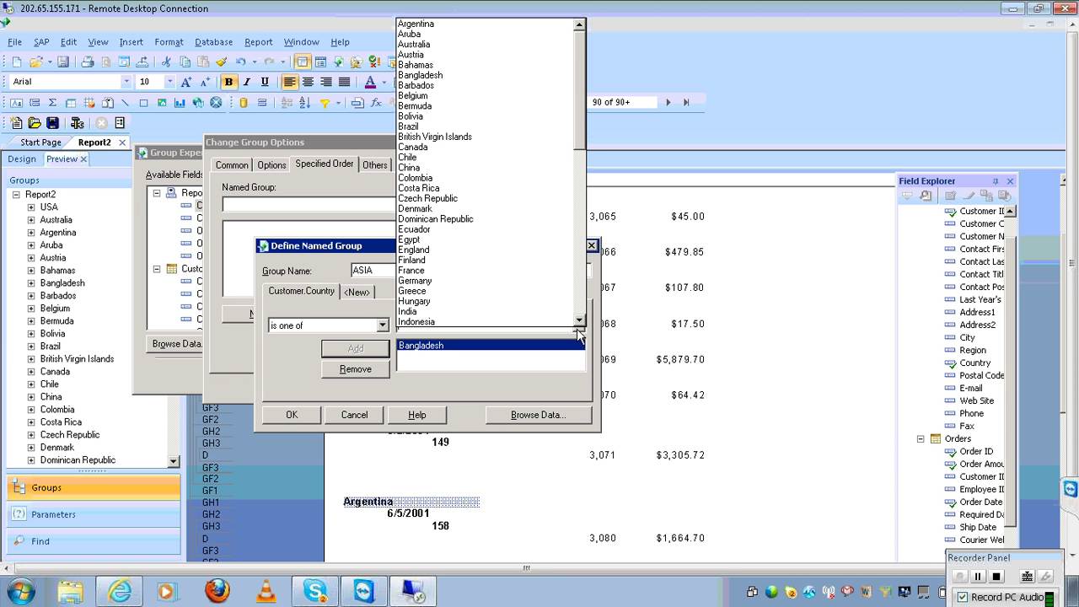
{"action": "left_click", "coordinate": [472, 168]}
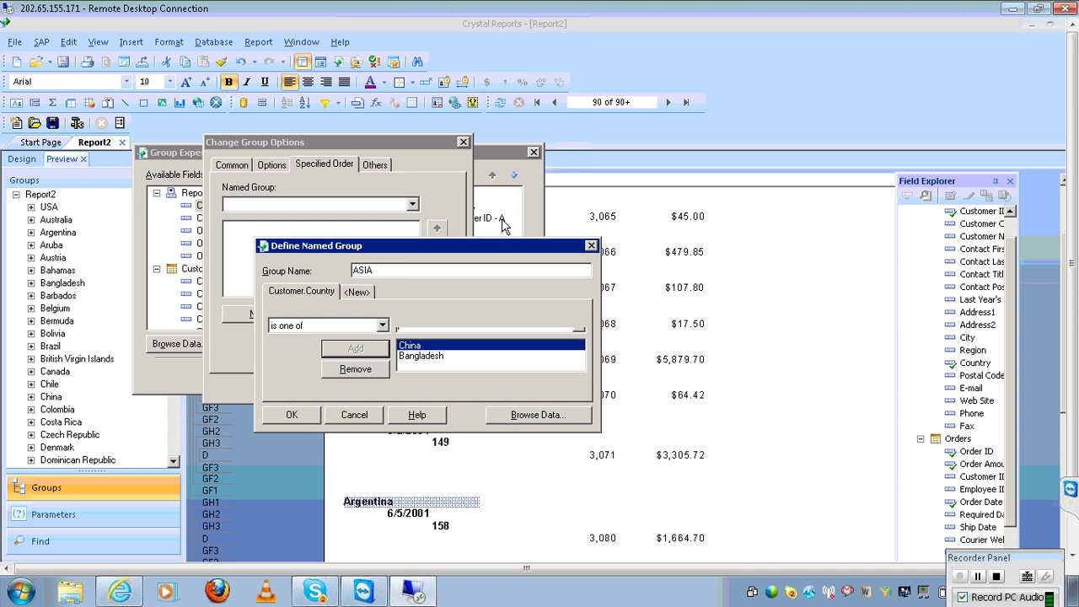
{"action": "left_click", "coordinate": [578, 330]}
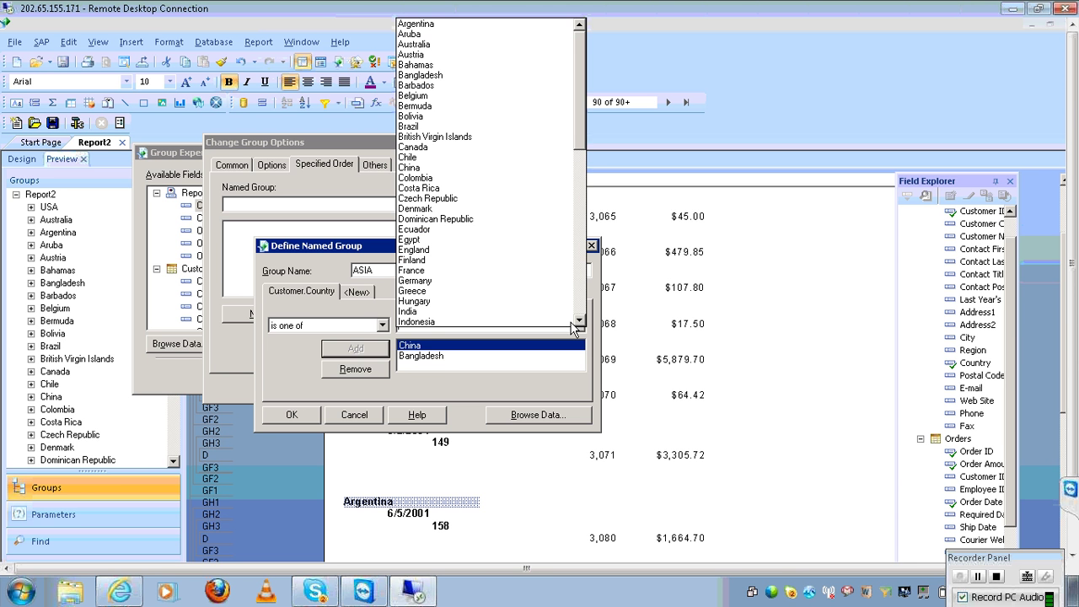
{"action": "left_click", "coordinate": [518, 312]}
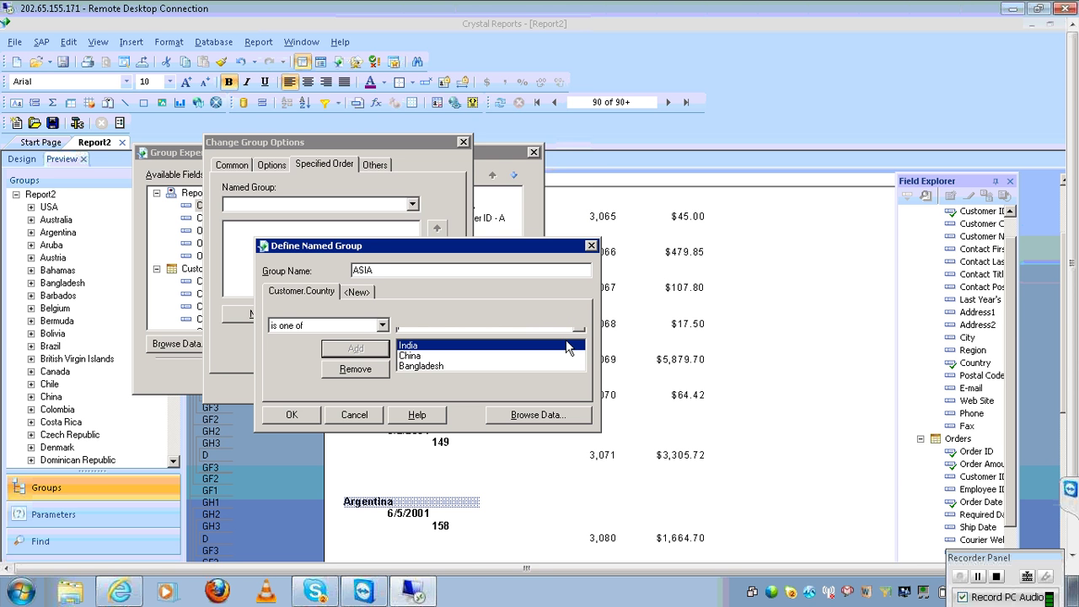
{"action": "left_click", "coordinate": [576, 333]}
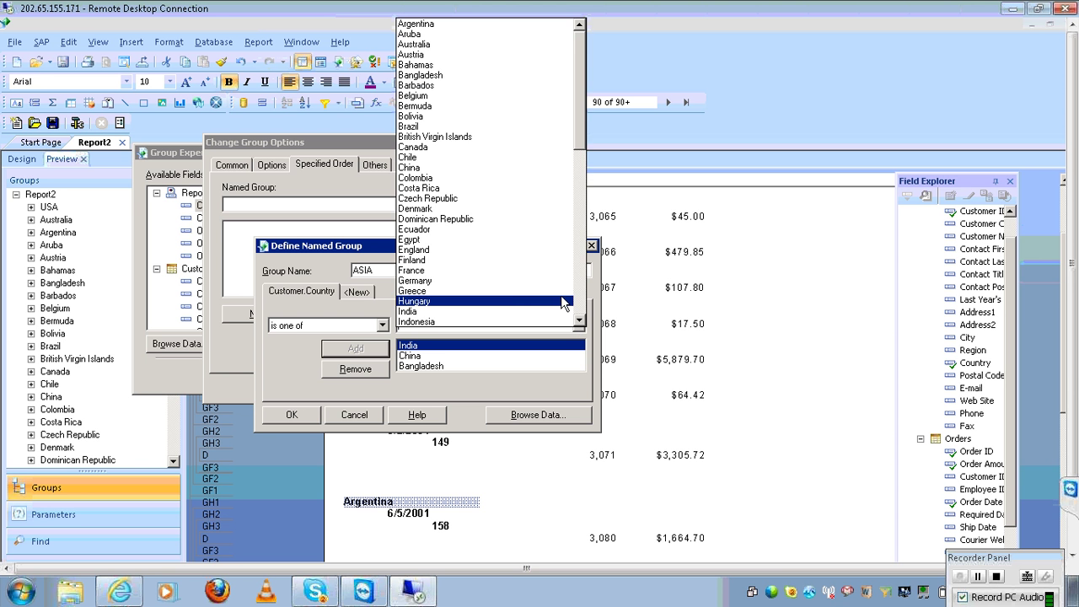
{"action": "left_click", "coordinate": [577, 302]}
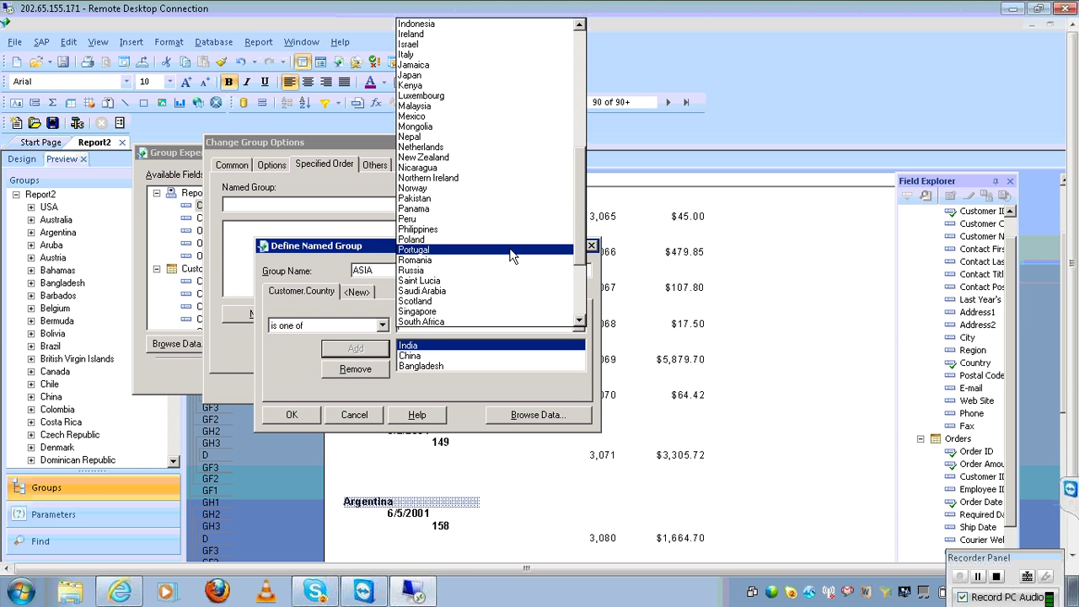
{"action": "left_click", "coordinate": [472, 199]}
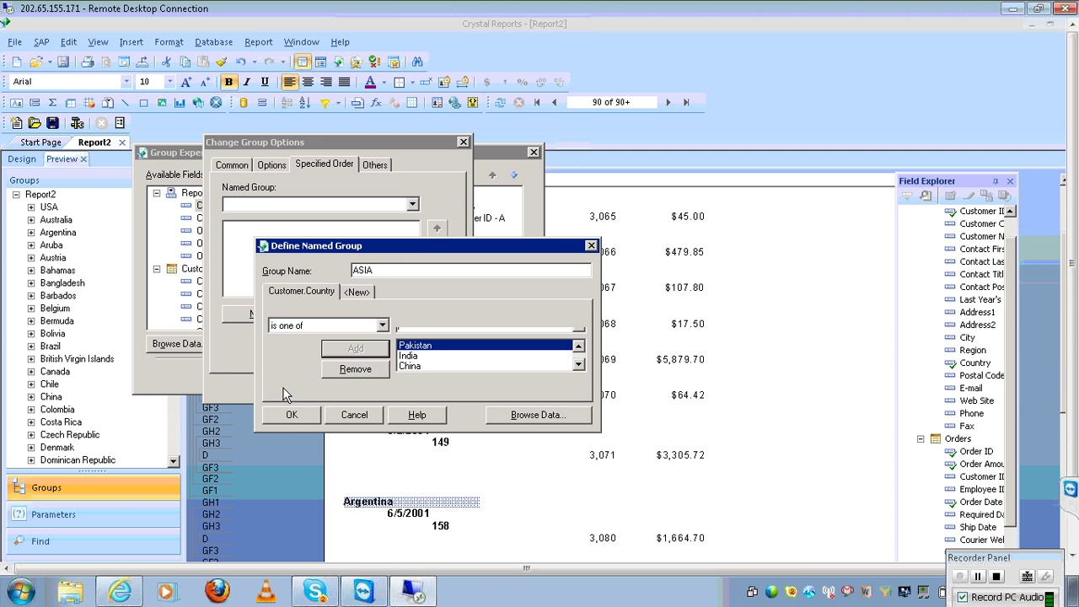
Put all remaining countries together as Others and apply the grouping to the report
{"action": "left_click", "coordinate": [279, 415]}
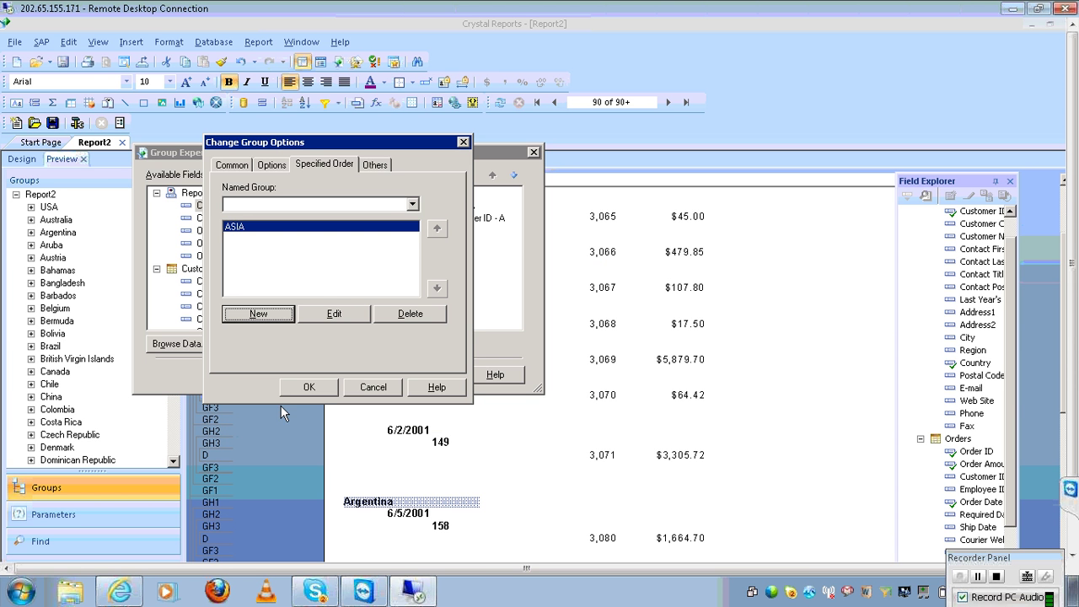
{"action": "left_click", "coordinate": [372, 165]}
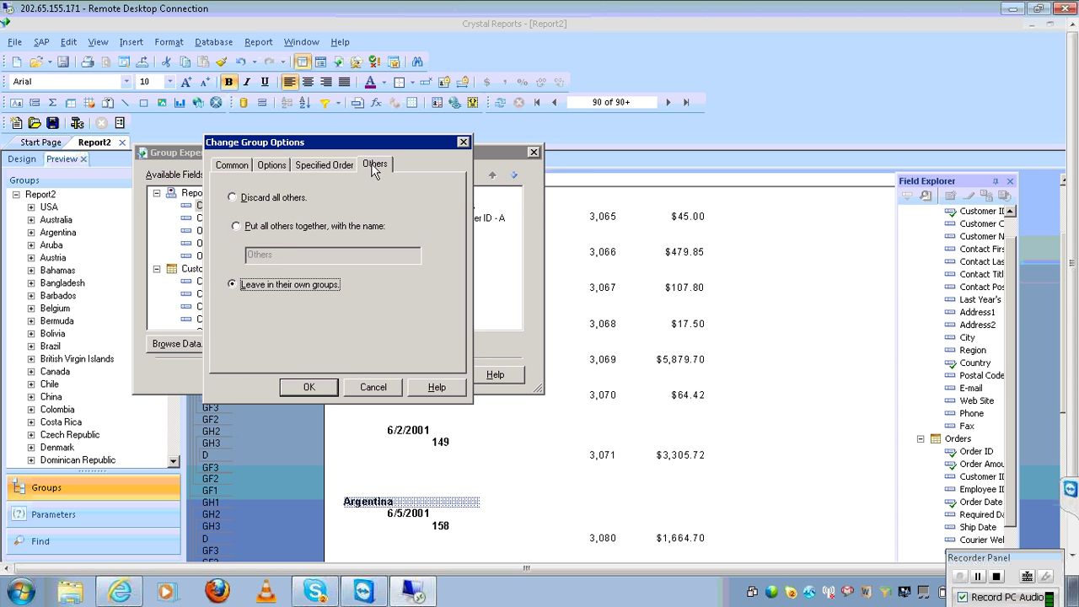
{"action": "left_click", "coordinate": [308, 228]}
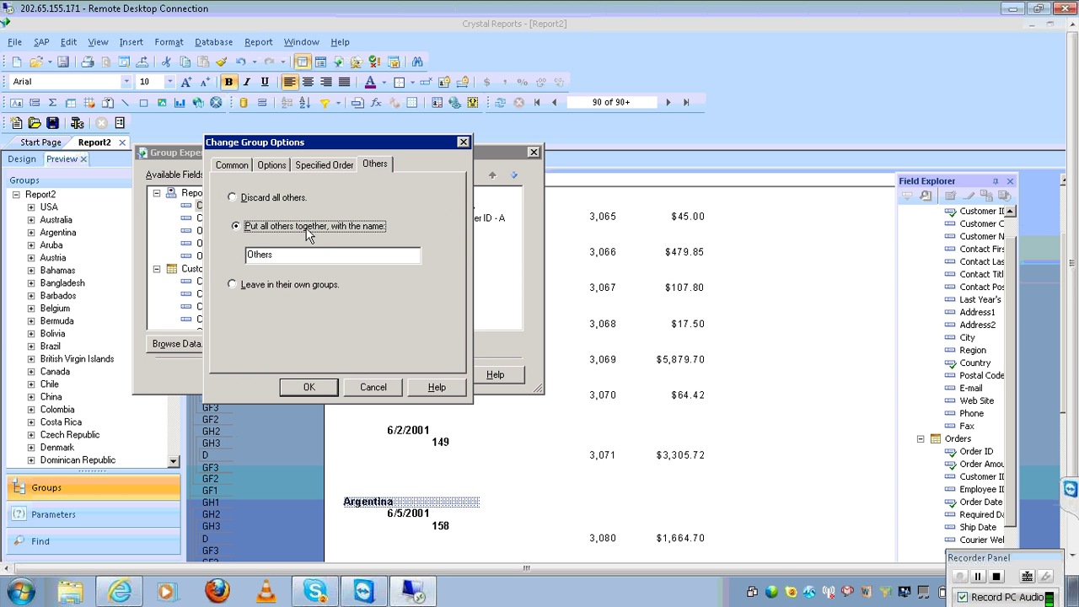
{"action": "left_click", "coordinate": [316, 389]}
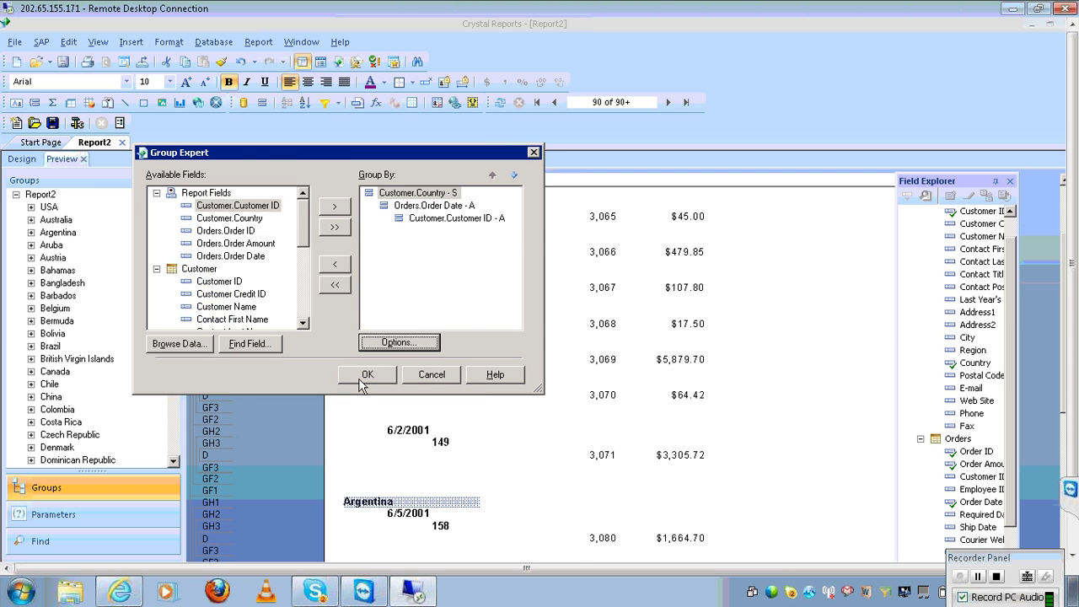
{"action": "left_click", "coordinate": [366, 379]}
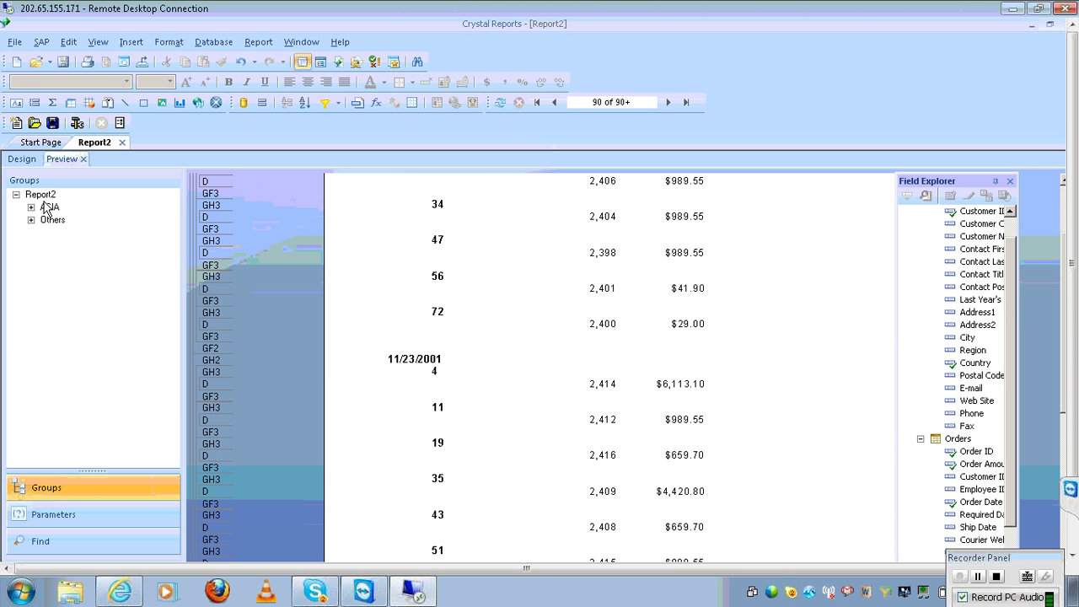
Expand and collapse the Others and ASIA groups to inspect their order dates
{"action": "left_click", "coordinate": [48, 219]}
{"action": "left_click", "coordinate": [48, 207]}
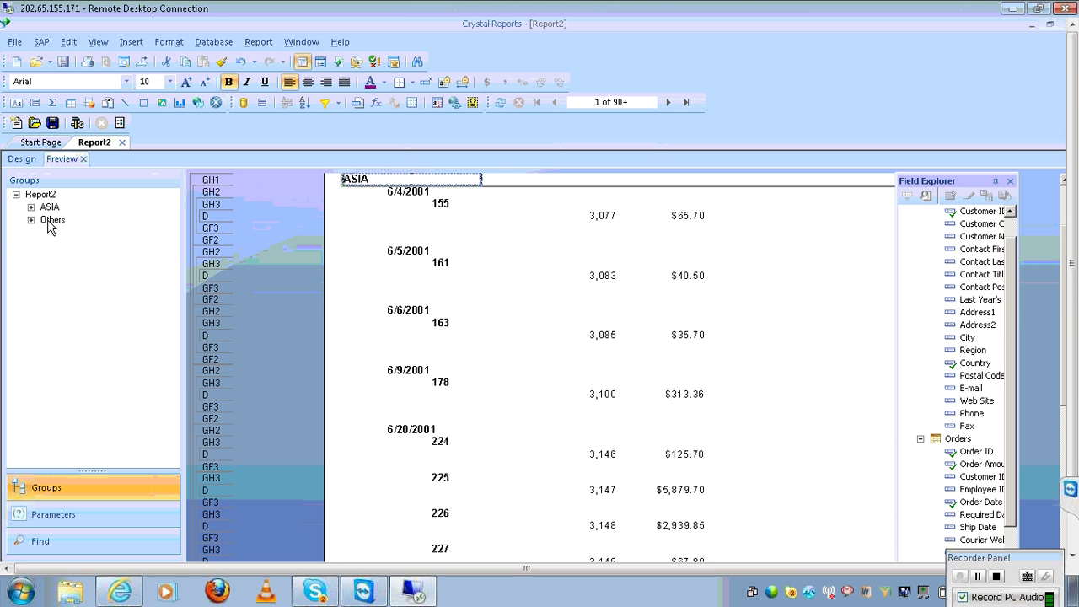
{"action": "left_click", "coordinate": [31, 220]}
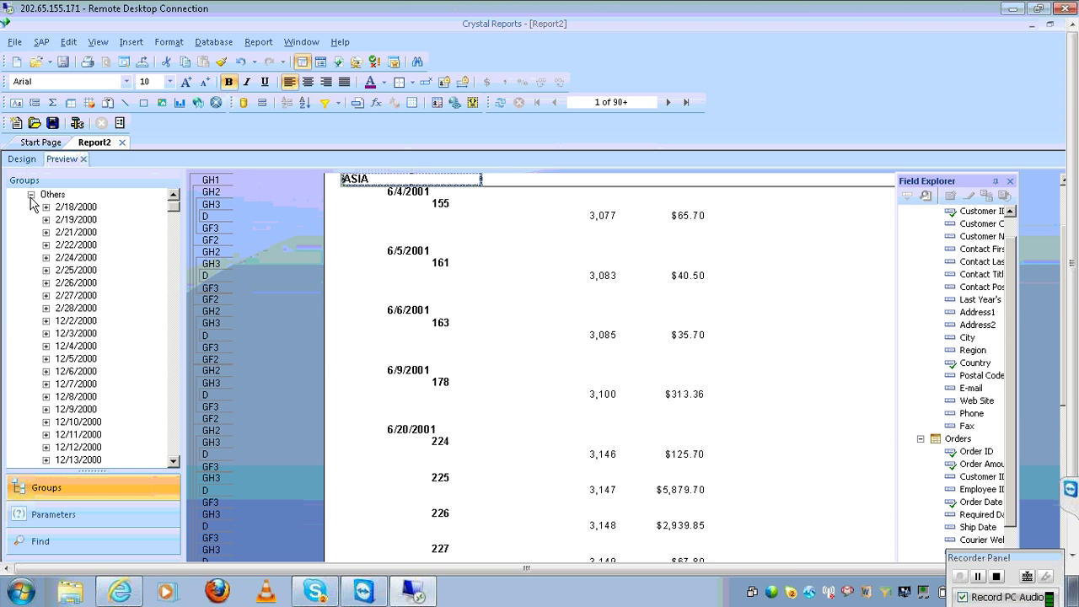
{"action": "left_click", "coordinate": [31, 195]}
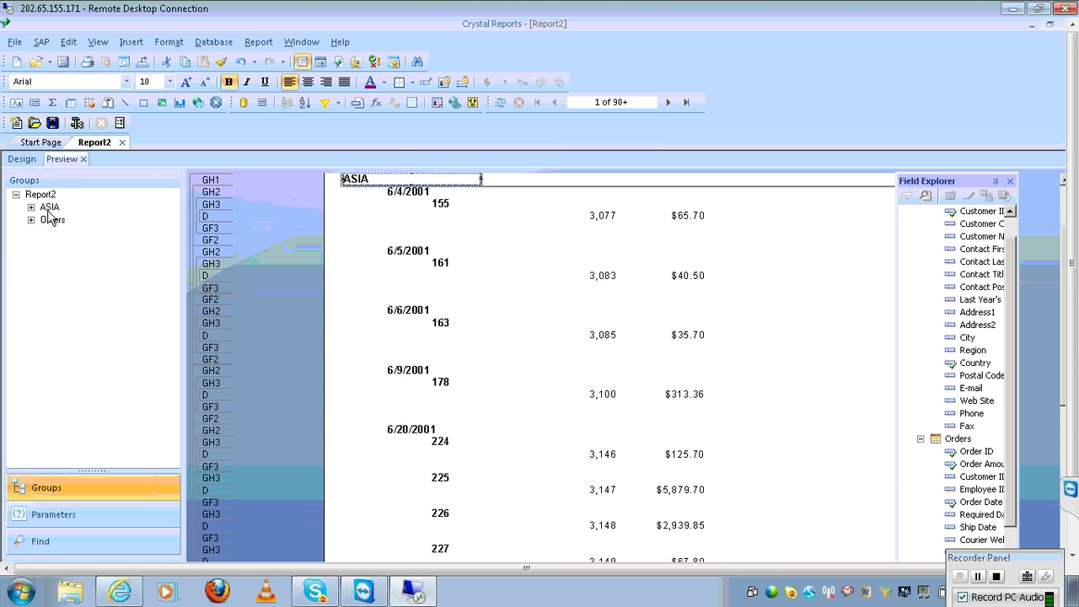
{"action": "left_click", "coordinate": [31, 208]}
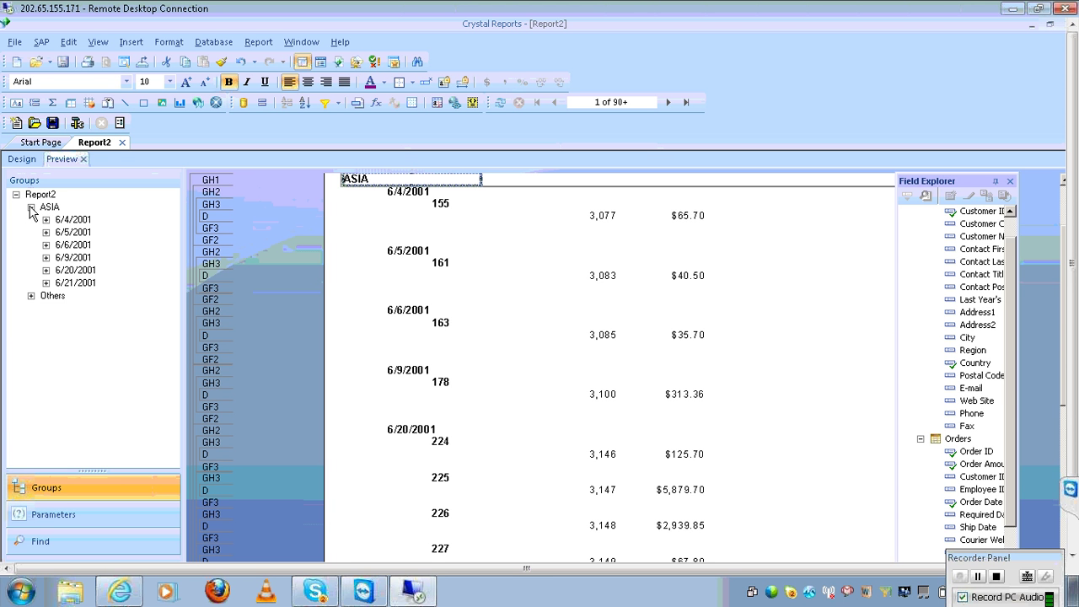
{"action": "left_click", "coordinate": [30, 207]}
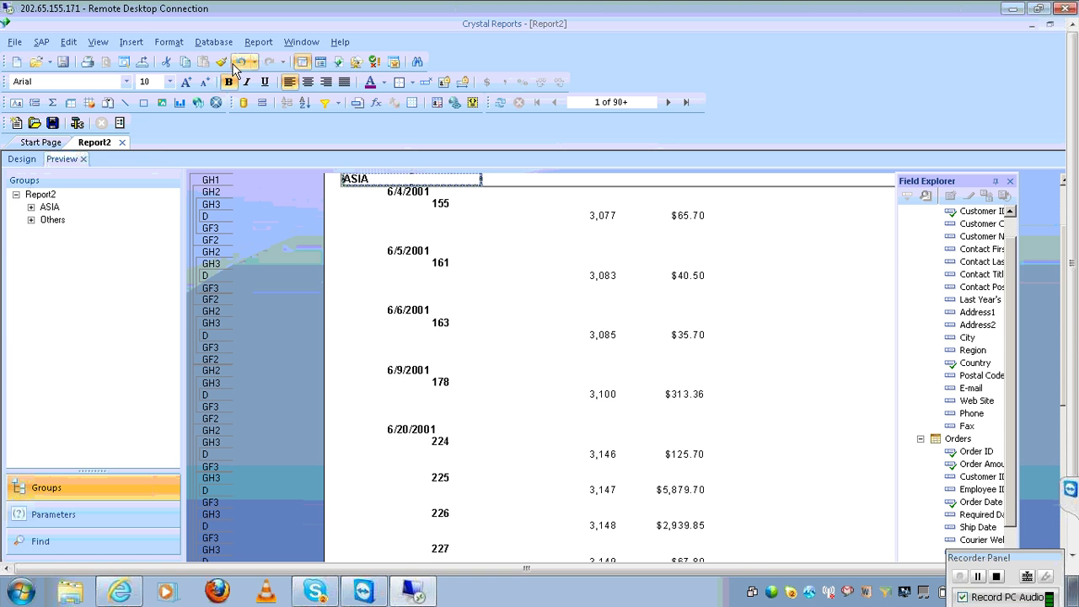
{"action": "left_click", "coordinate": [257, 42]}
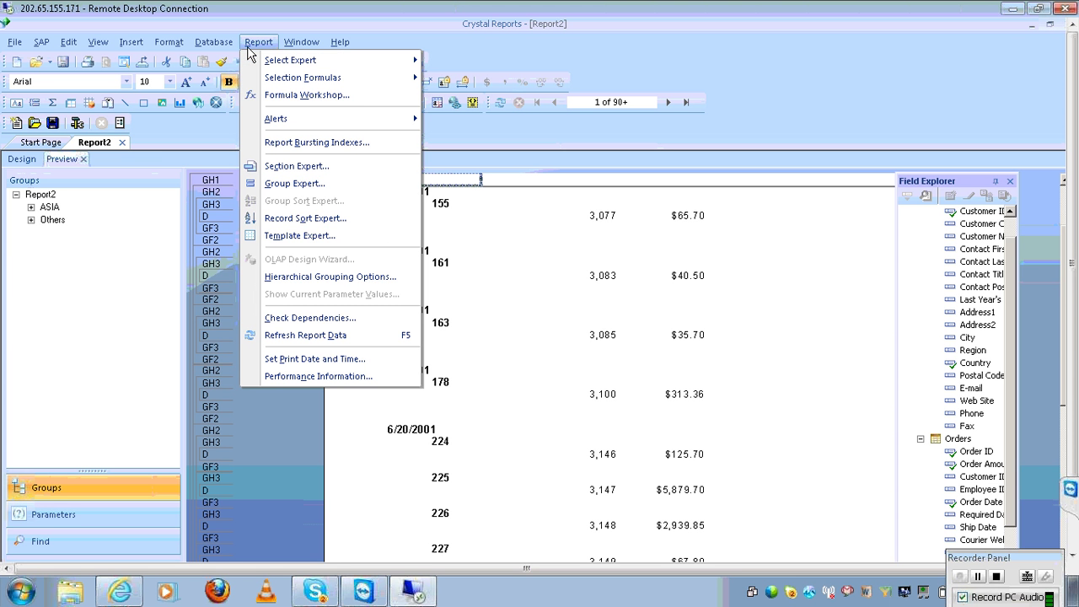
In the Customer.Country group options, set Others to 'Leave in their own groups' so each remaining country follows ASIA
{"action": "left_click", "coordinate": [296, 188]}
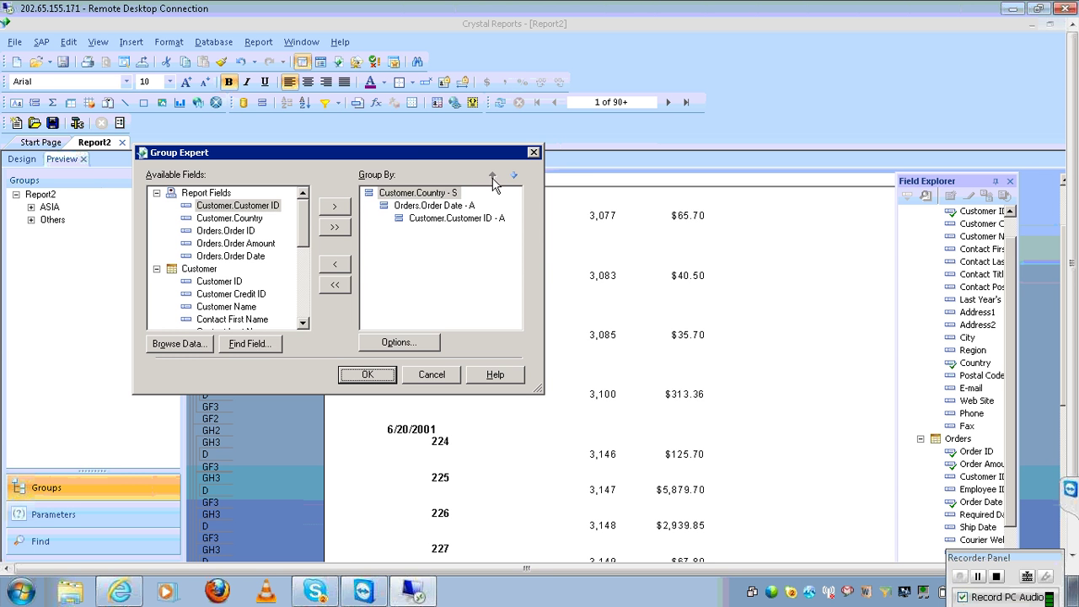
{"action": "left_click", "coordinate": [449, 205]}
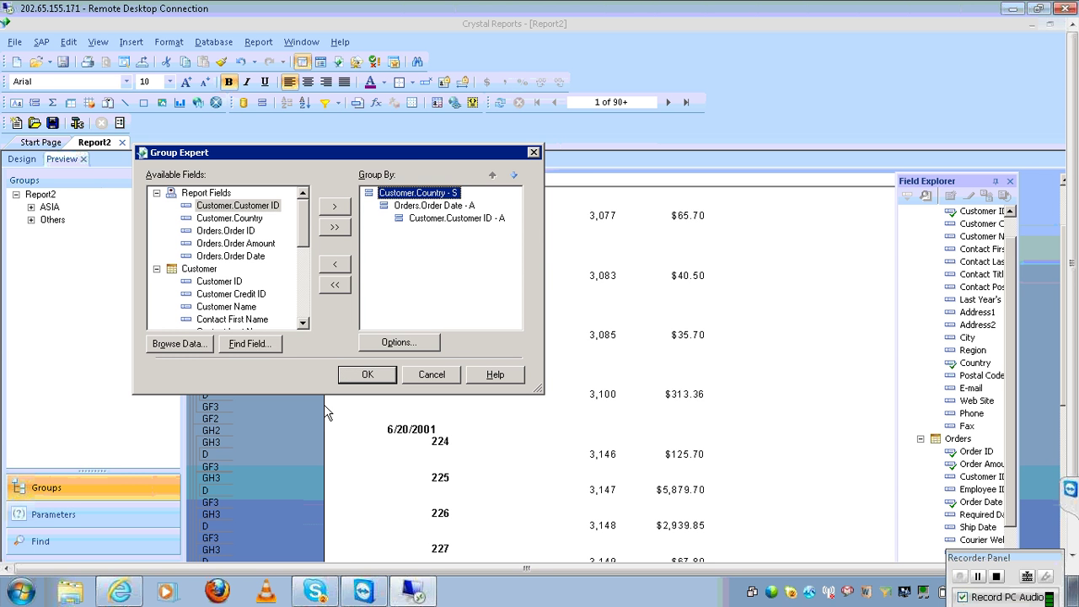
{"action": "left_click", "coordinate": [401, 343]}
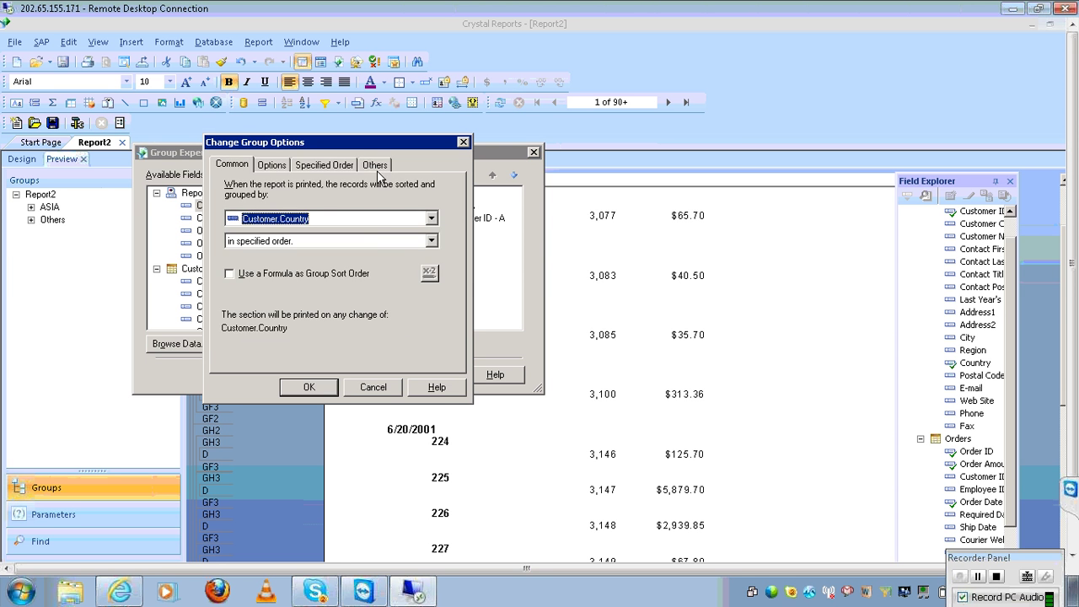
{"action": "left_click", "coordinate": [377, 168]}
{"action": "left_click", "coordinate": [249, 287]}
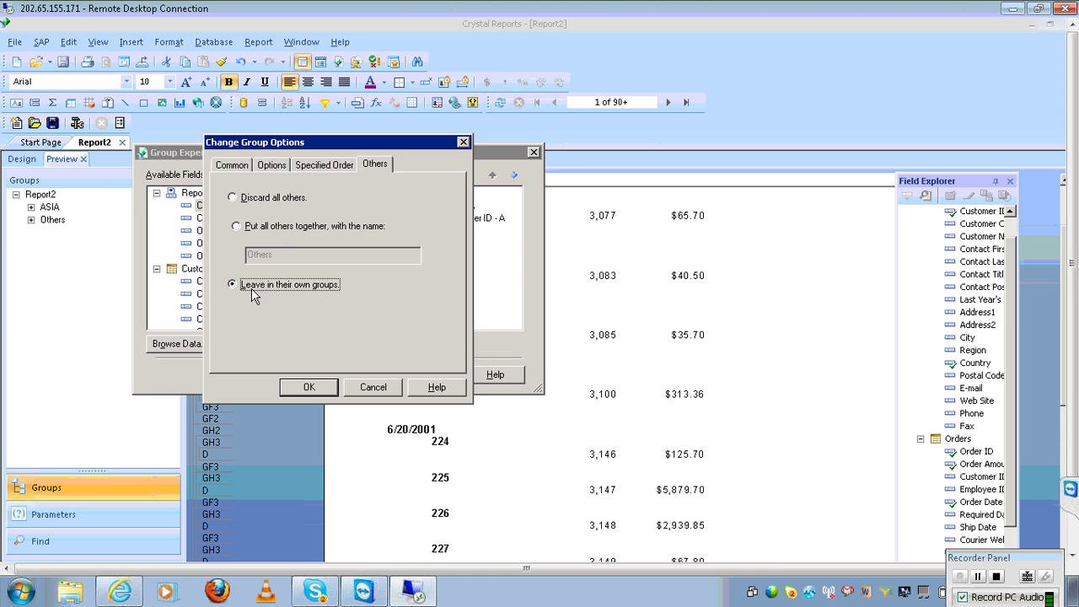
{"action": "left_click", "coordinate": [313, 388]}
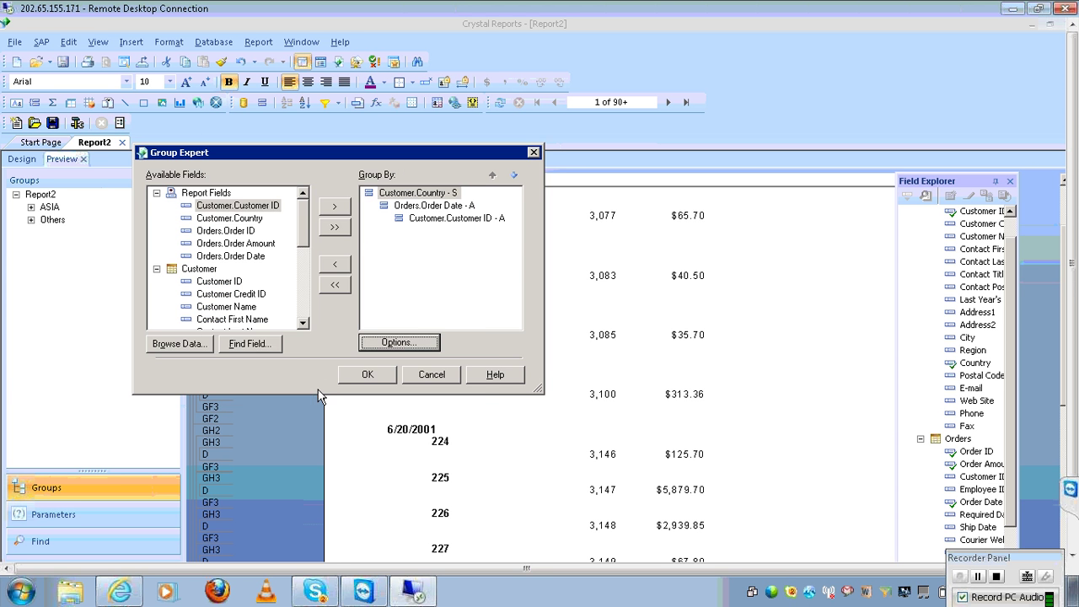
{"action": "left_click", "coordinate": [368, 375]}
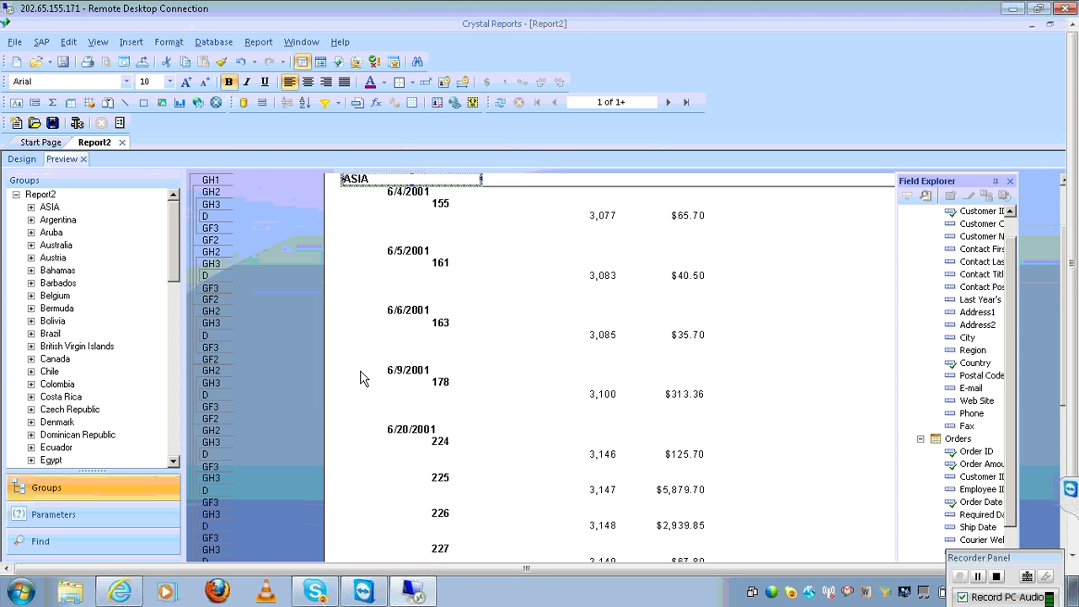
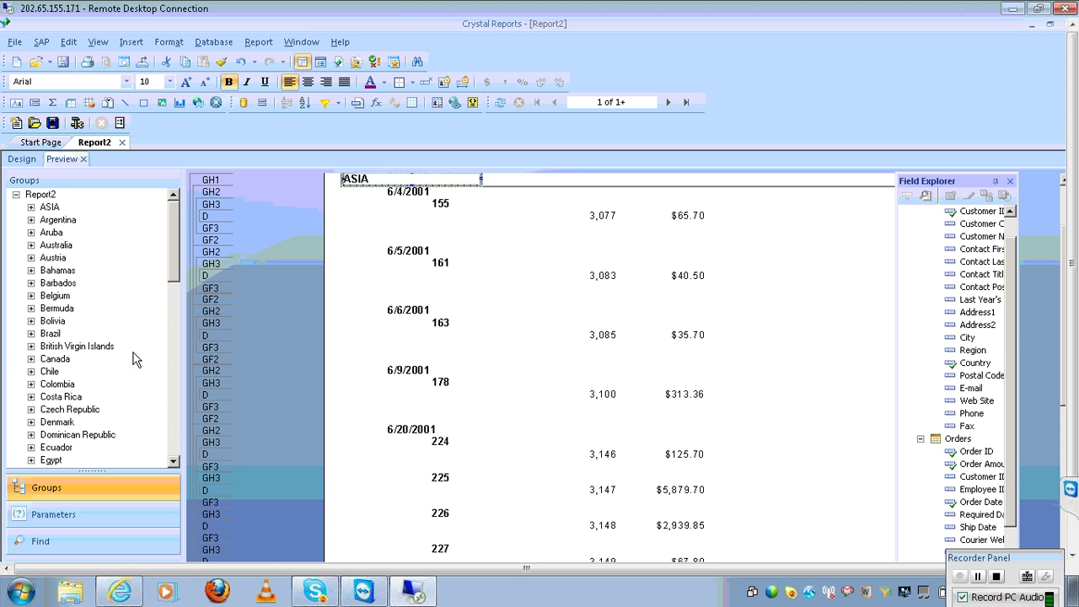
Show the ASIA group in the preview, then bring up the Group Expert's group list
{"action": "left_click", "coordinate": [49, 210]}
{"action": "left_click", "coordinate": [258, 42]}
{"action": "left_click", "coordinate": [307, 189]}
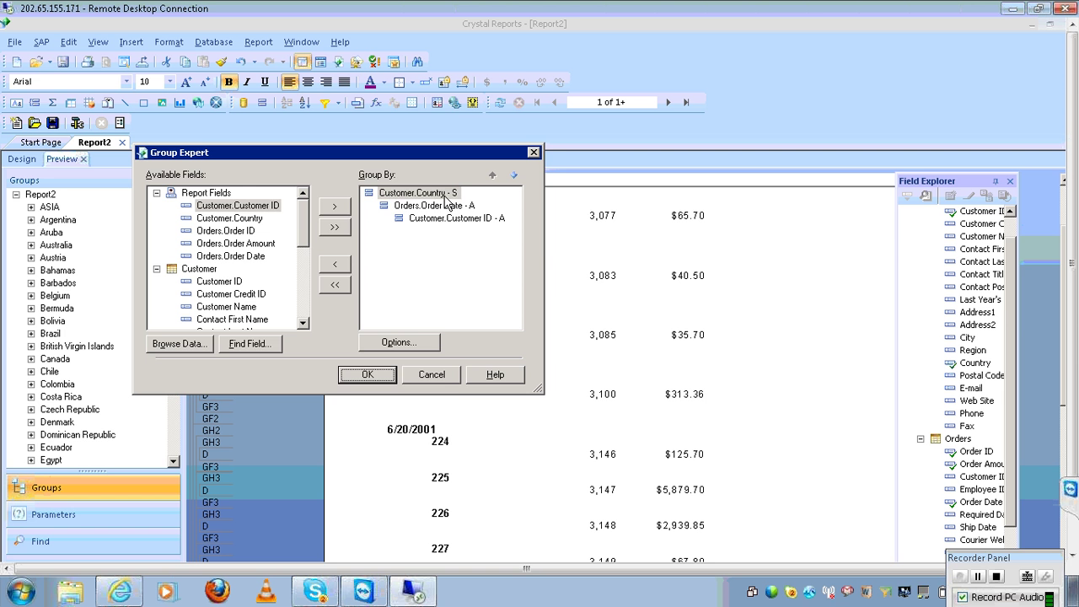
Sort the Customer.Country group in ascending order so the report starts with Argentina
{"action": "left_click", "coordinate": [444, 194]}
{"action": "left_click", "coordinate": [424, 346]}
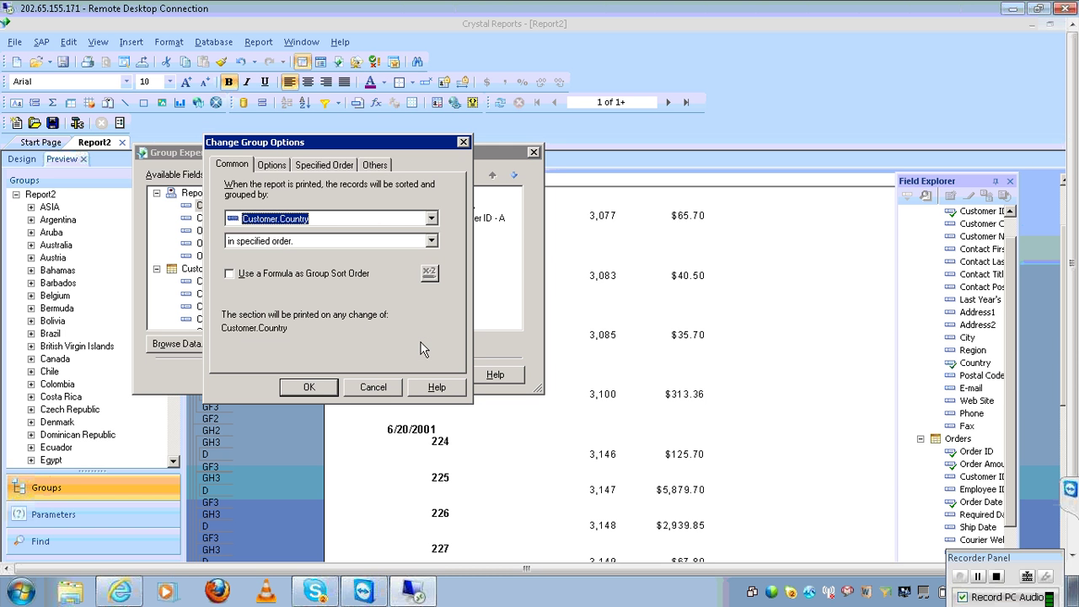
{"action": "left_click", "coordinate": [431, 241]}
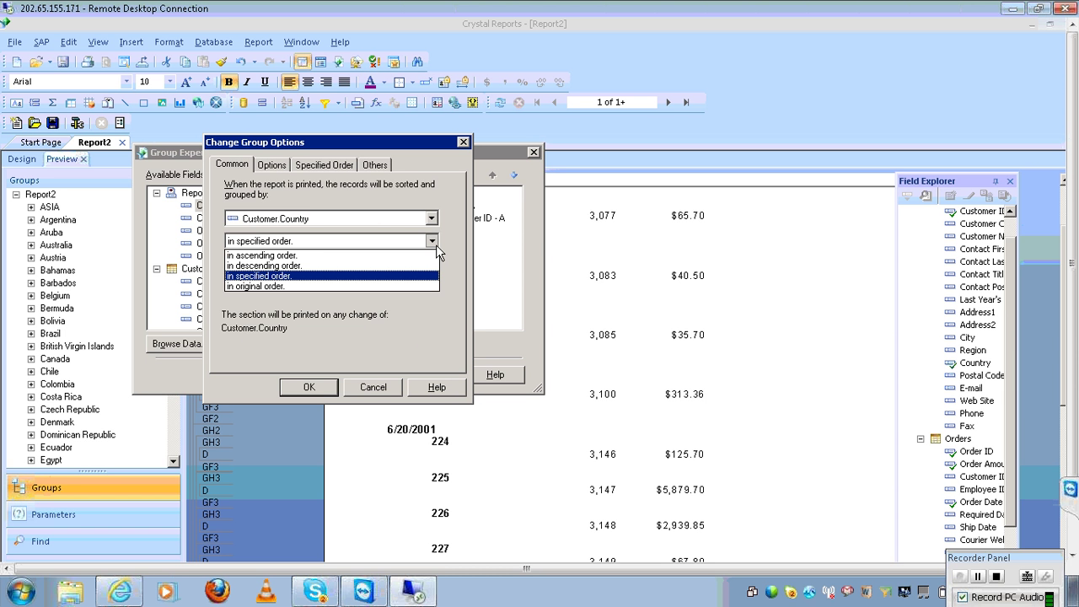
{"action": "left_click", "coordinate": [417, 254]}
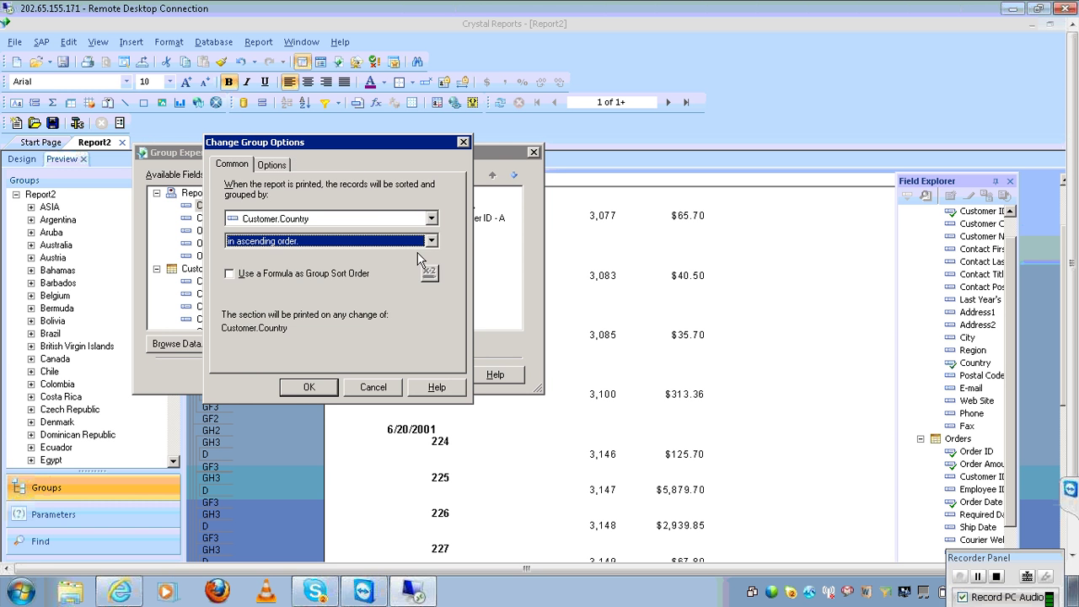
{"action": "left_click", "coordinate": [309, 389]}
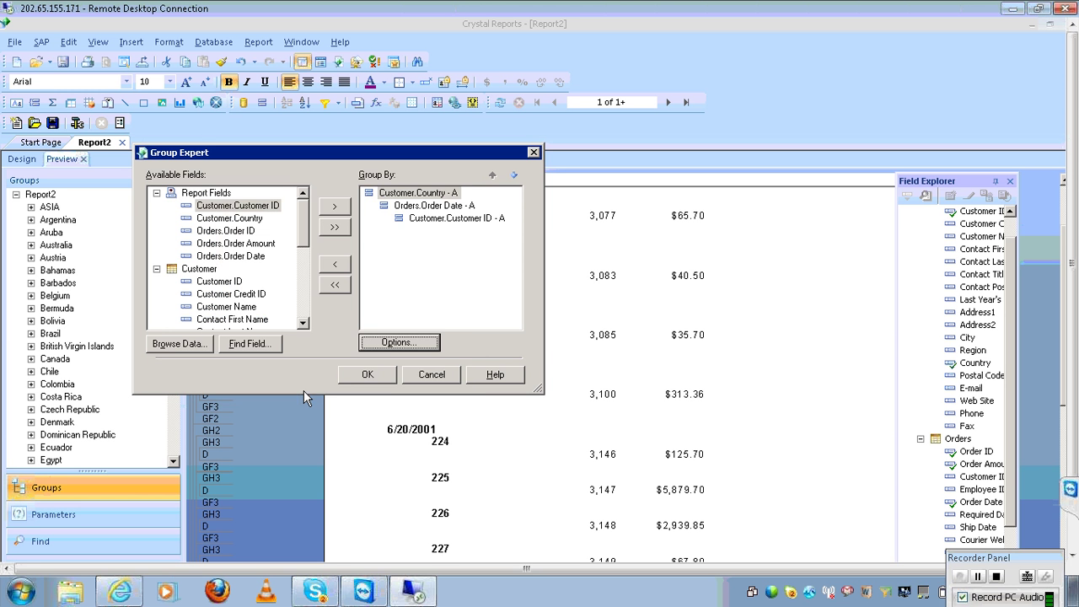
{"action": "left_click", "coordinate": [378, 382]}
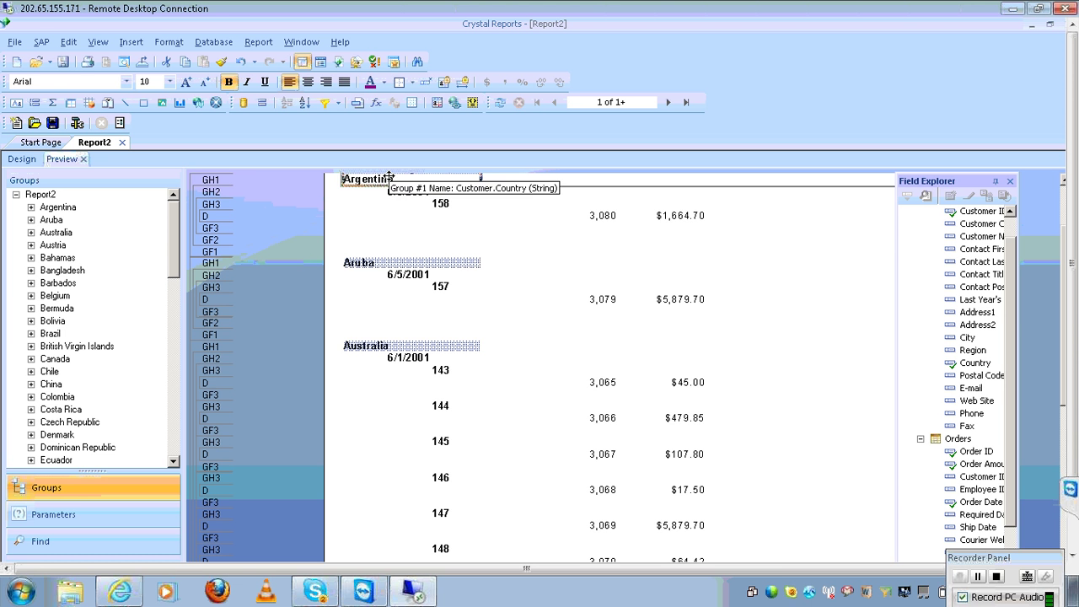
{"action": "left_click", "coordinate": [258, 42]}
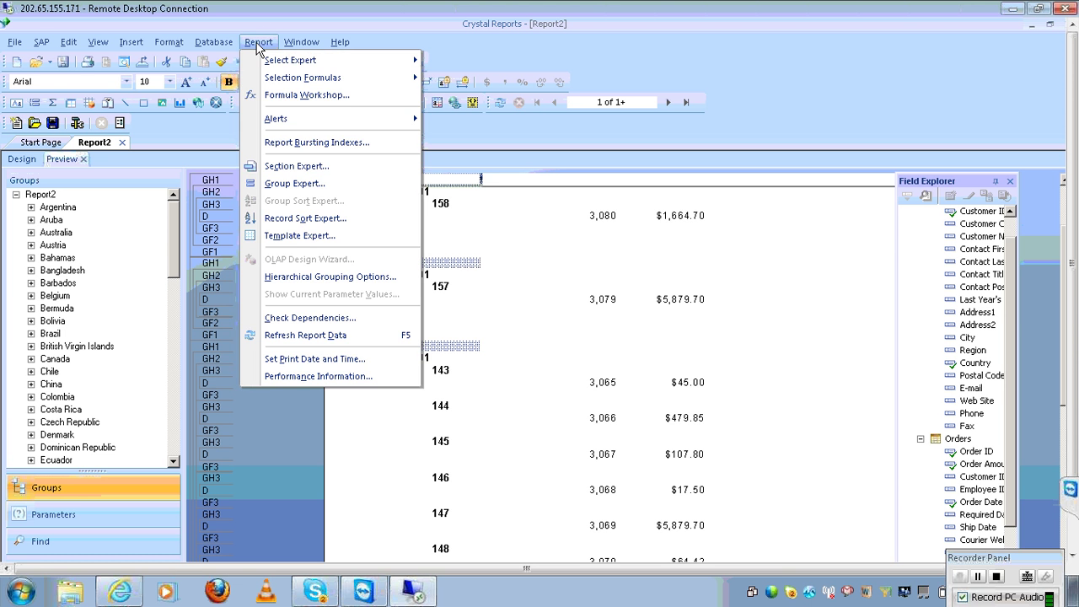
{"action": "left_click", "coordinate": [333, 184]}
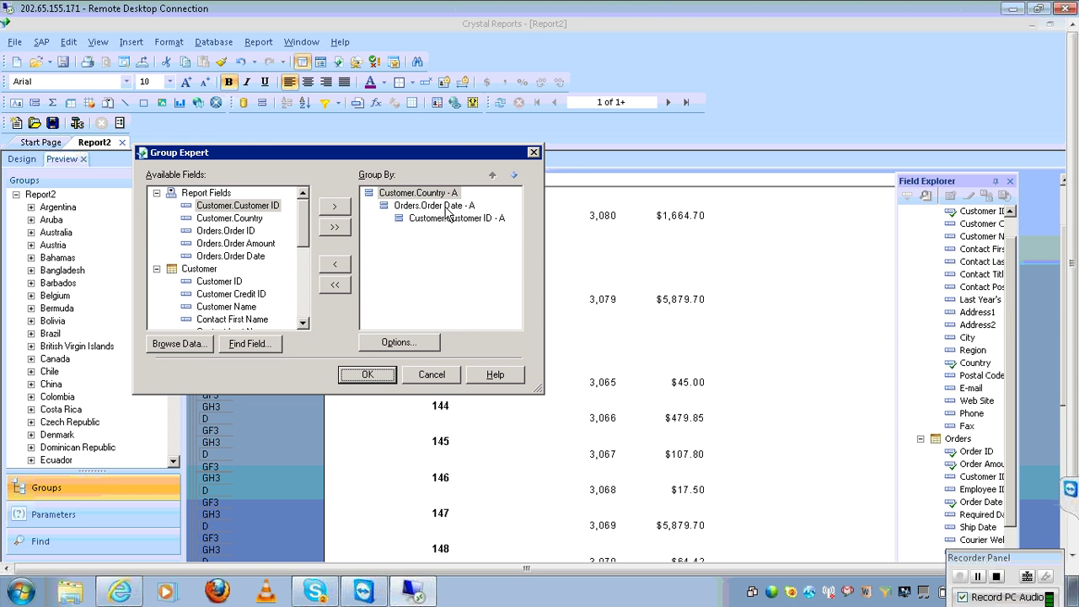
{"action": "left_click", "coordinate": [445, 207]}
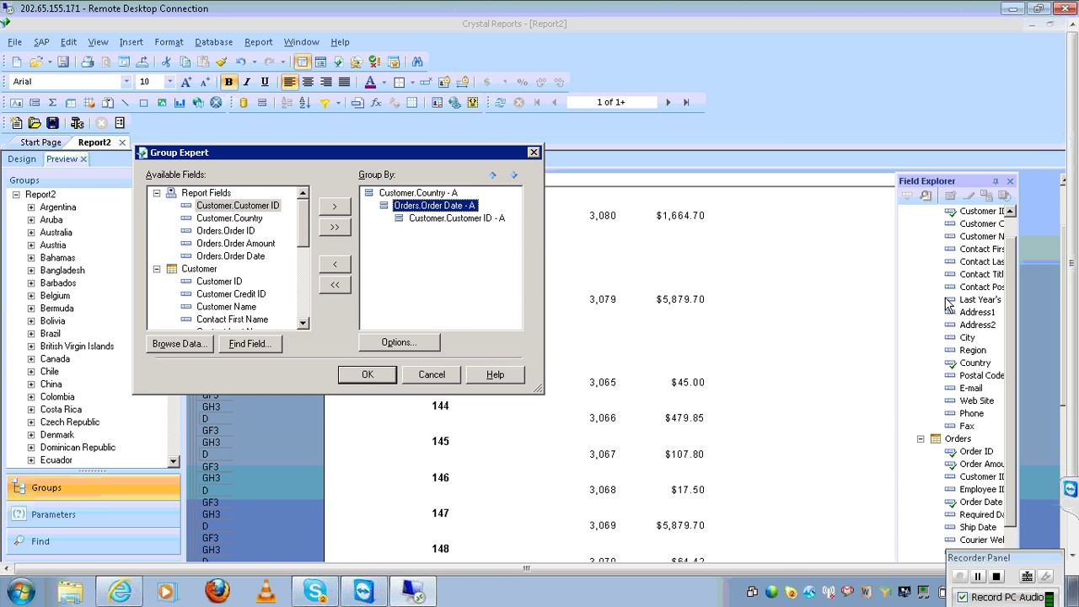
{"action": "left_click", "coordinate": [426, 342]}
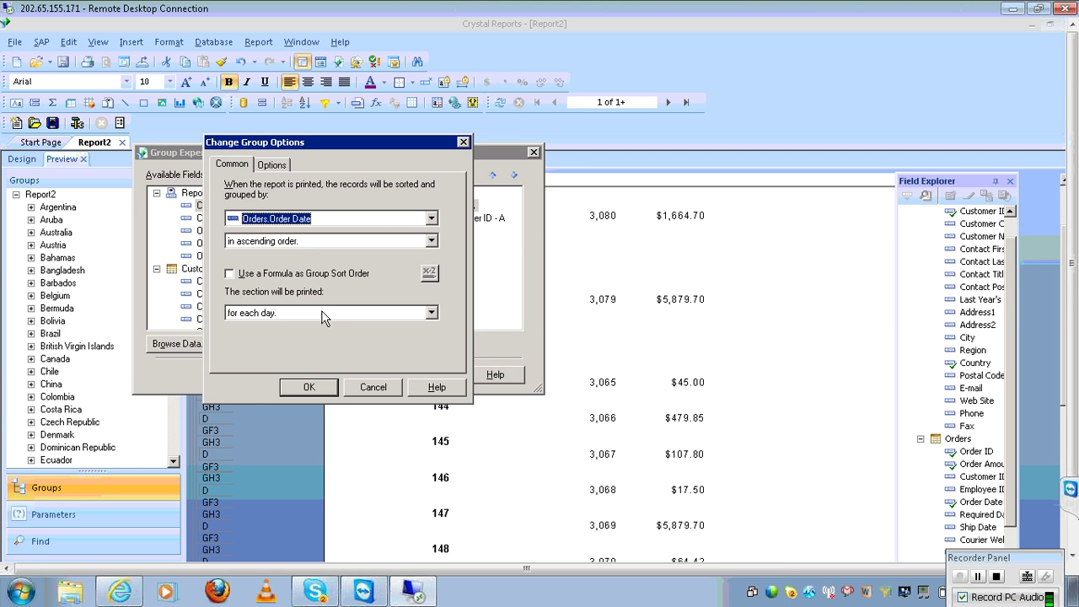
{"action": "scroll", "coordinate": [323, 340], "scroll_direction": "down", "scroll_amount": 1}
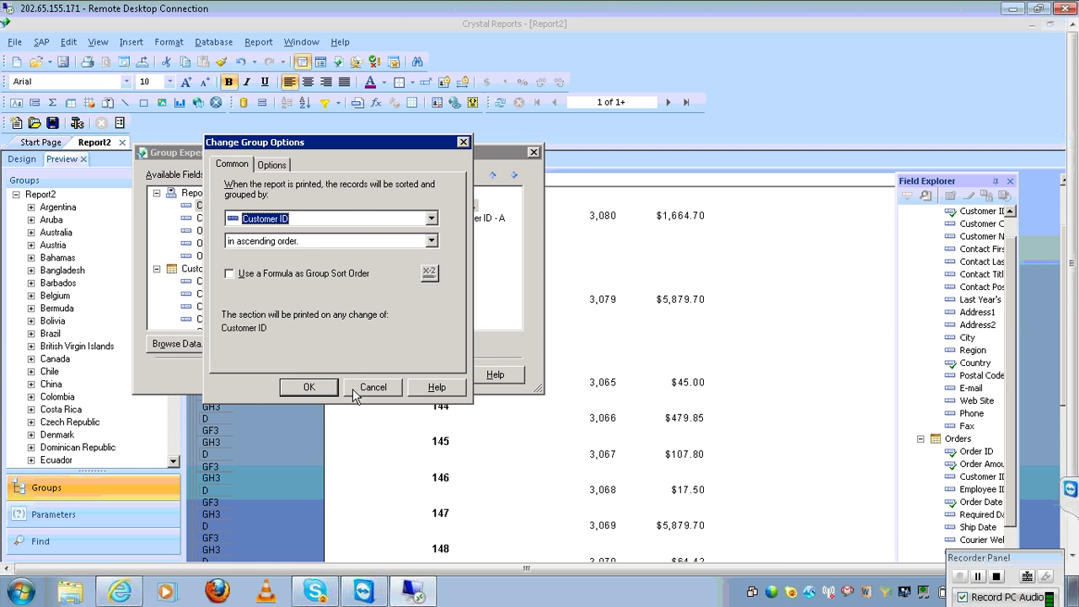
{"action": "left_click", "coordinate": [355, 390]}
{"action": "left_click", "coordinate": [414, 380]}
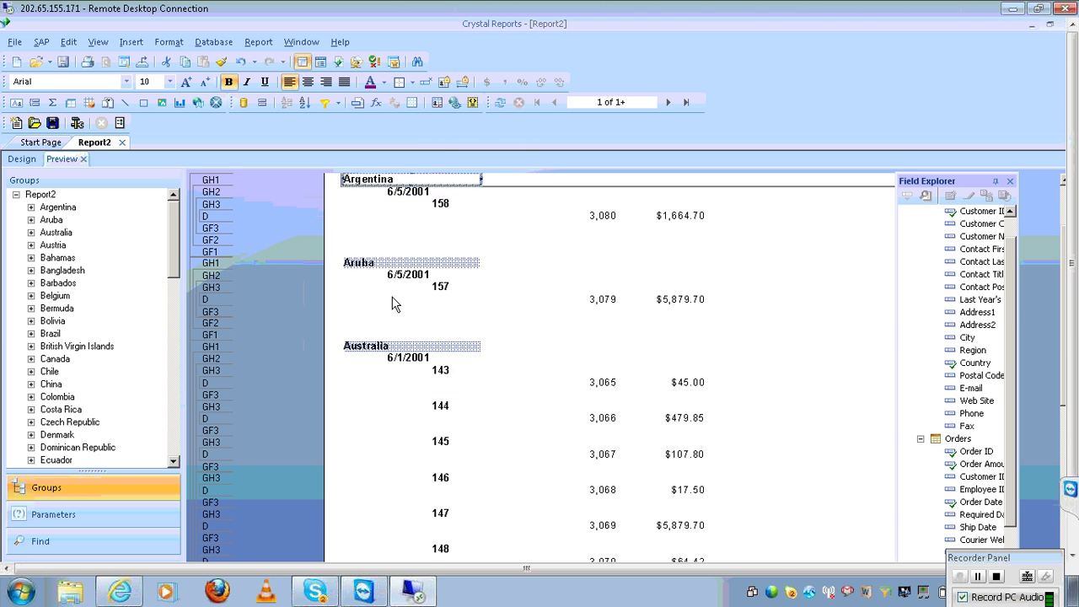
Expand Australia in the group tree and jump to its 6/1/2001 and 6/2/2001 groups
{"action": "left_click", "coordinate": [32, 234]}
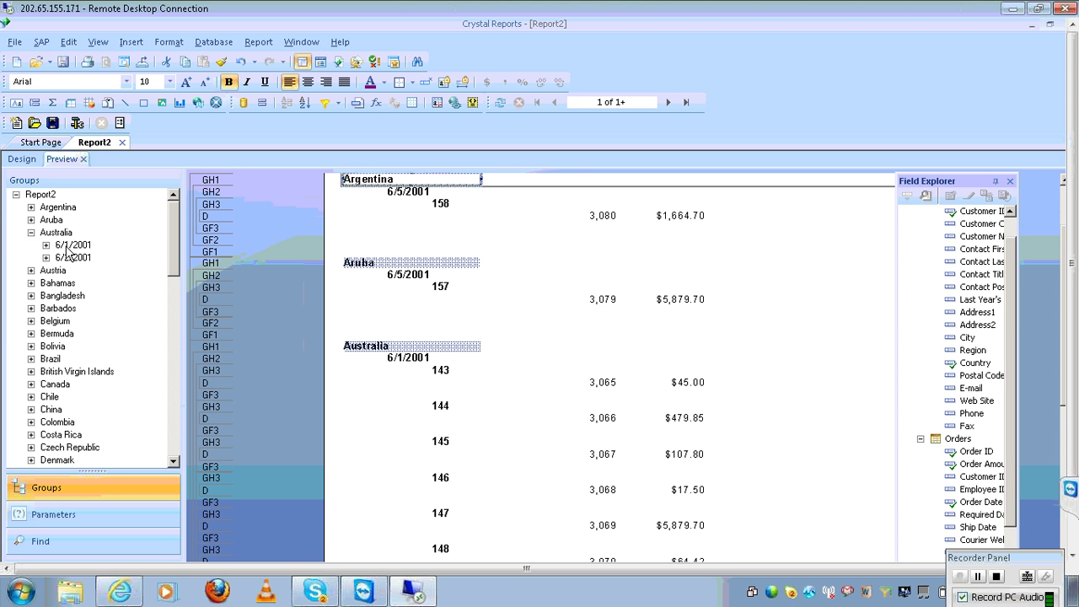
{"action": "left_click", "coordinate": [68, 245]}
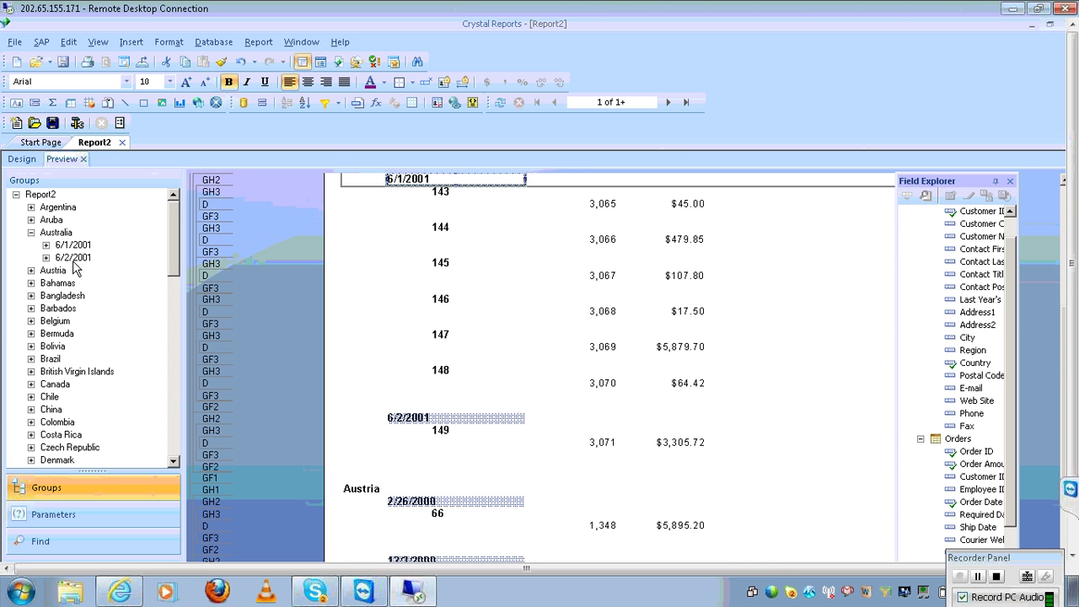
{"action": "left_click", "coordinate": [73, 259]}
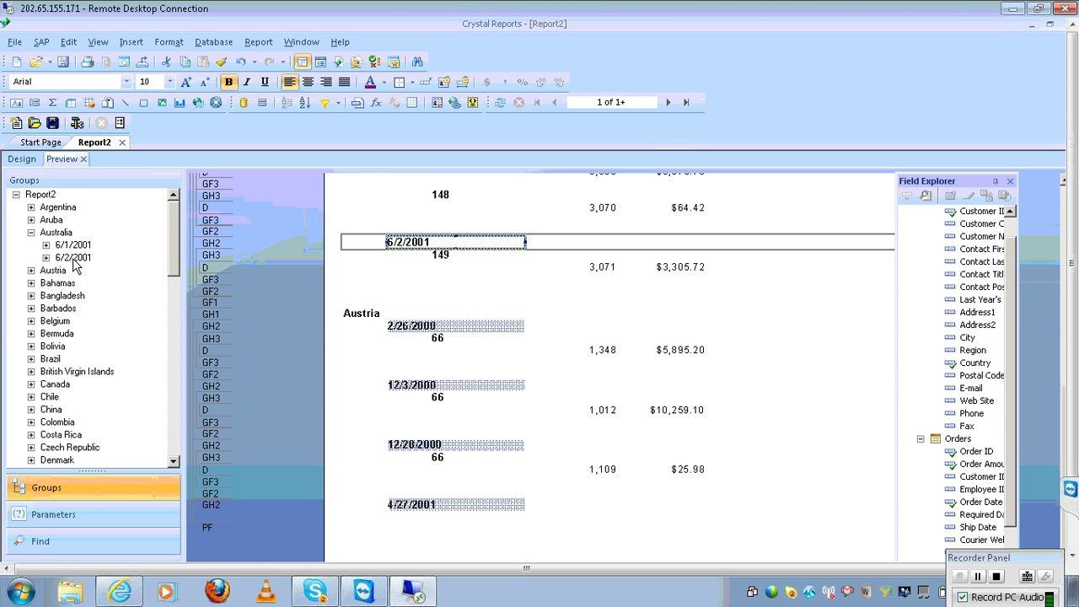
{"action": "left_click", "coordinate": [253, 46]}
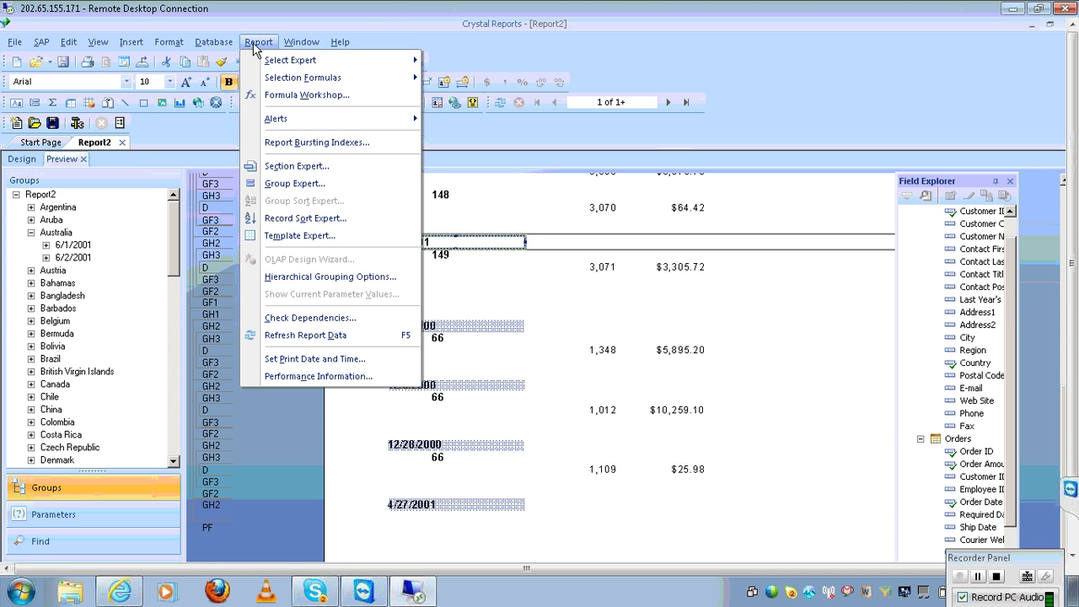
Set the Orders.Order Date group to print for each month
{"action": "left_click", "coordinate": [316, 183]}
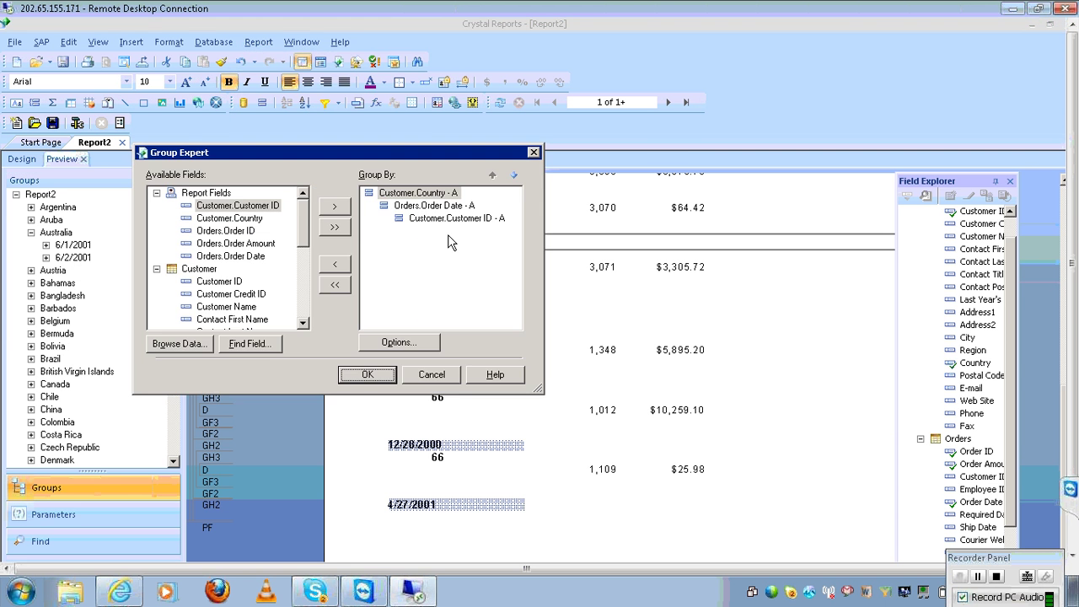
{"action": "left_click", "coordinate": [469, 206]}
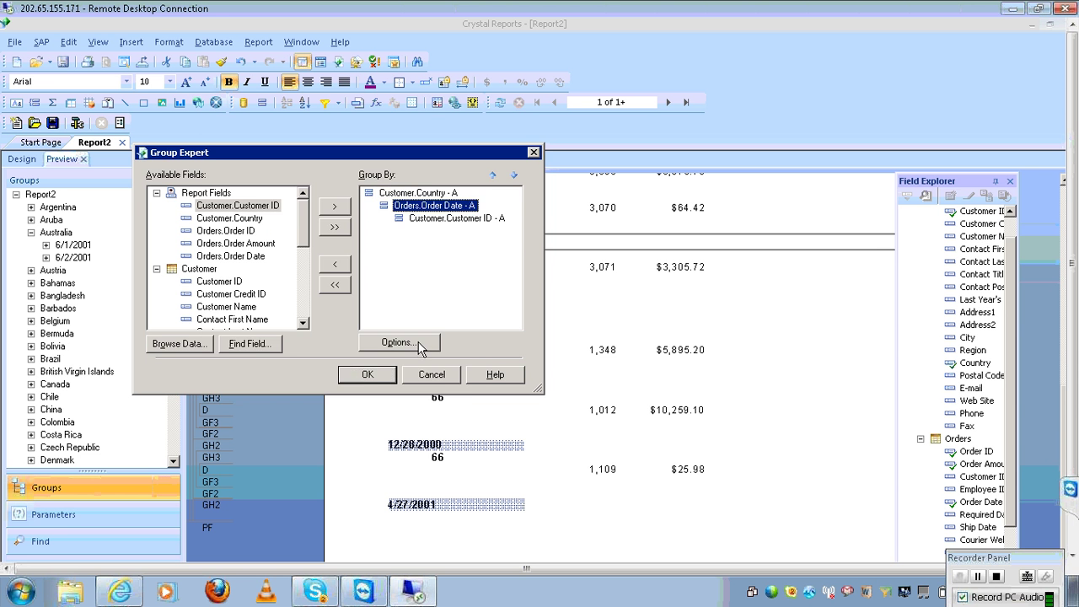
{"action": "left_click", "coordinate": [422, 342]}
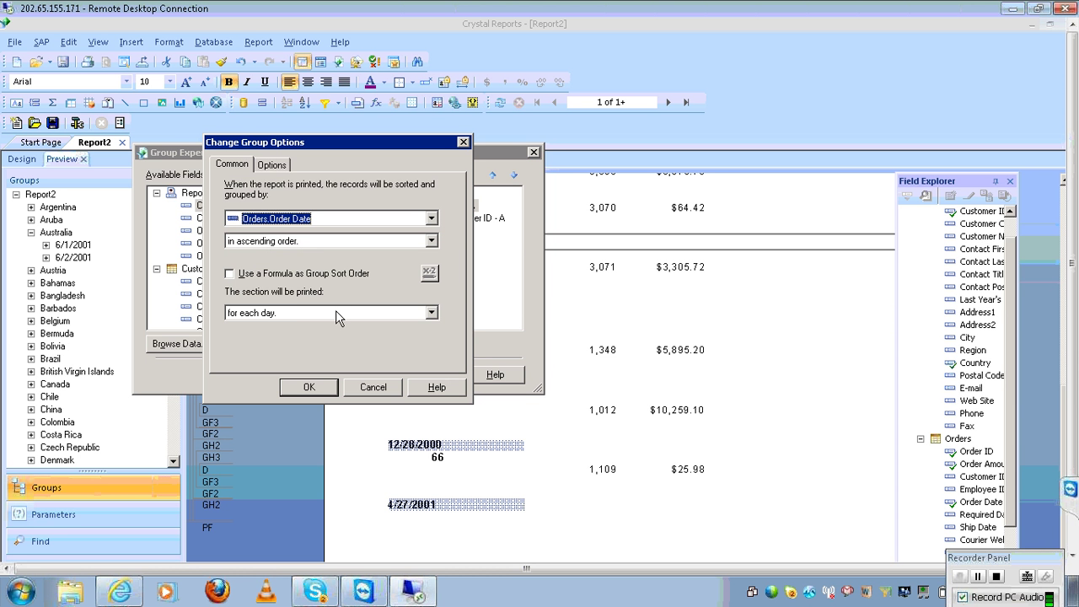
{"action": "left_click", "coordinate": [432, 314]}
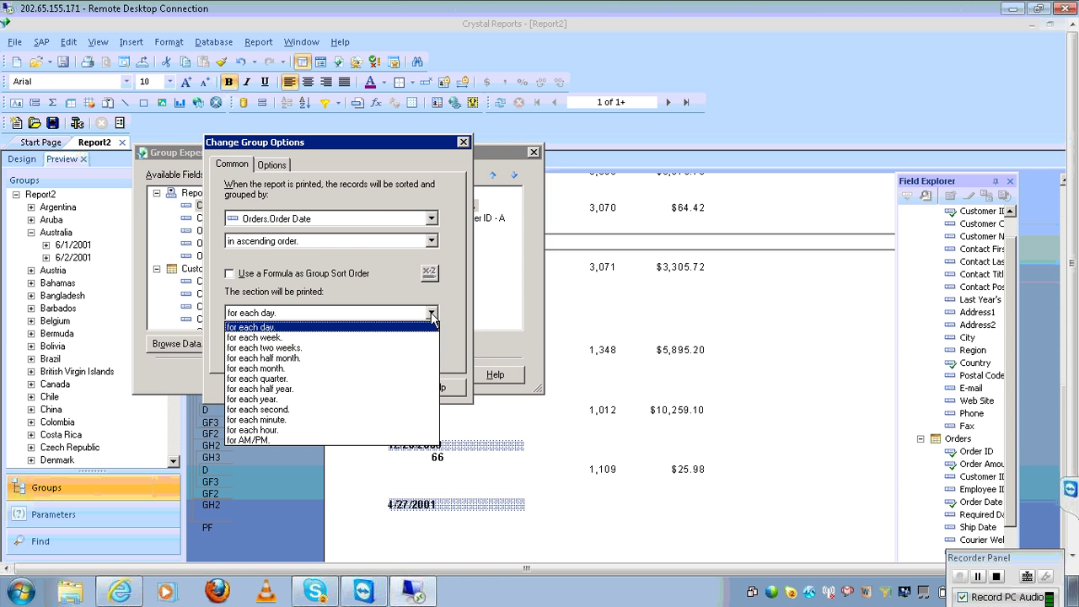
{"action": "left_click", "coordinate": [346, 368]}
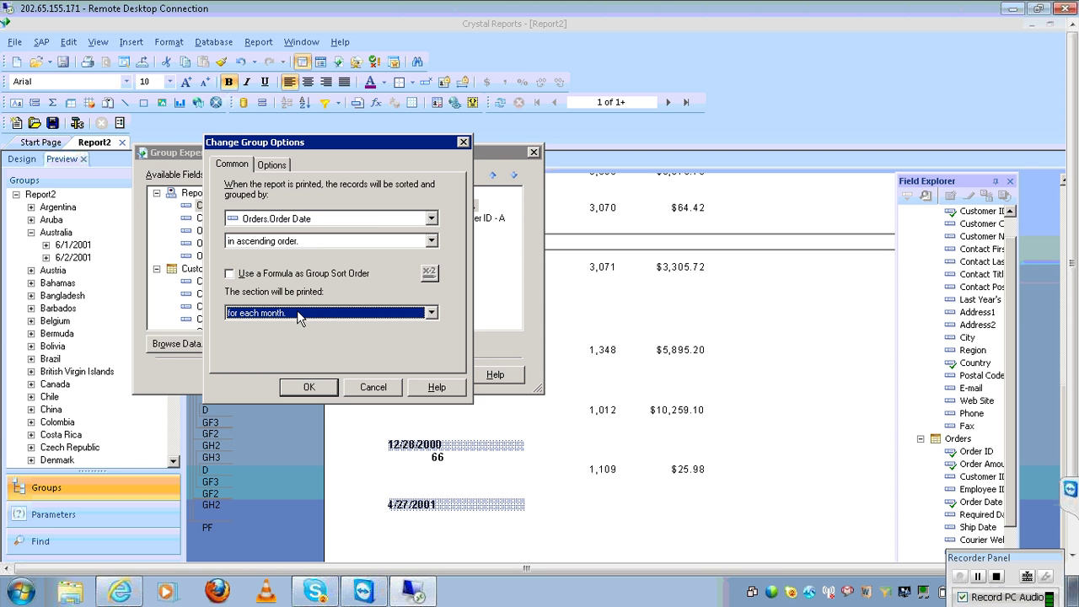
{"action": "left_click", "coordinate": [304, 390]}
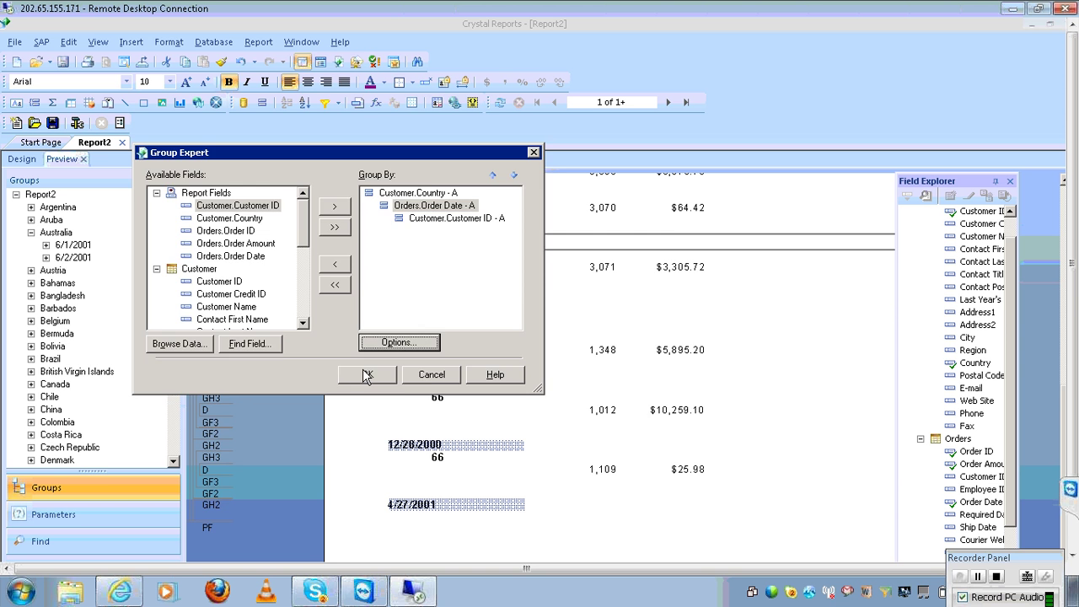
{"action": "left_click", "coordinate": [366, 376]}
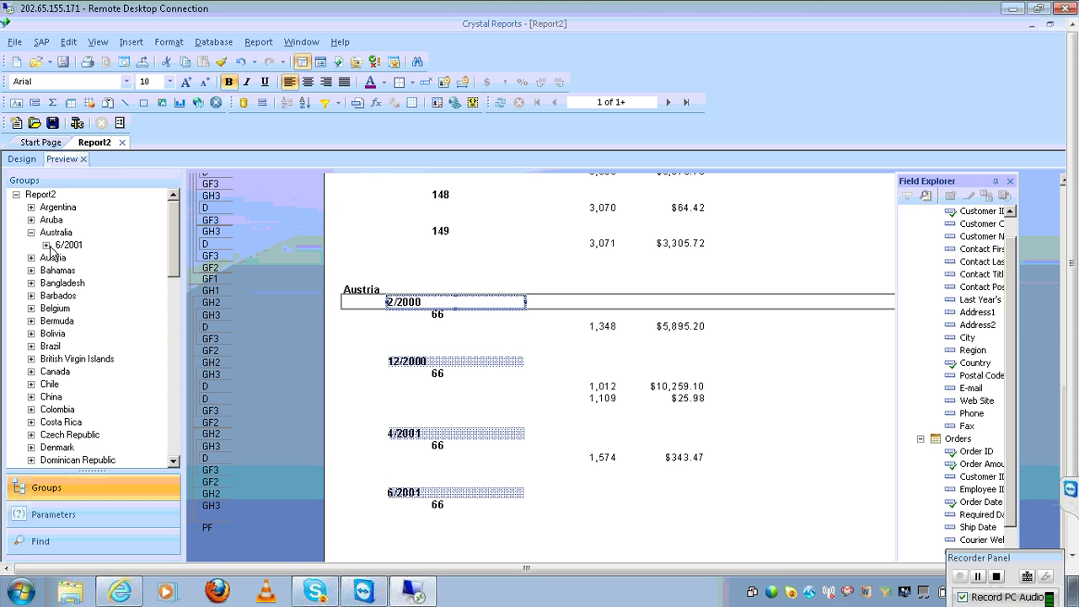
Expand and collapse Australia's 6/2001 group, then collapse Australia in the group tree
{"action": "left_click", "coordinate": [46, 246]}
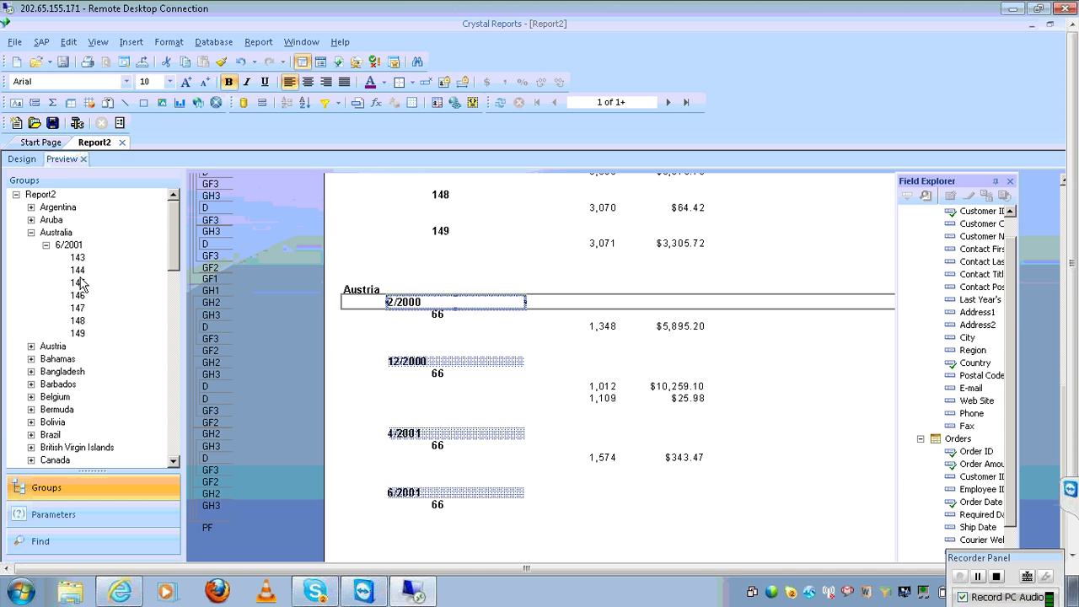
{"action": "left_click", "coordinate": [47, 245]}
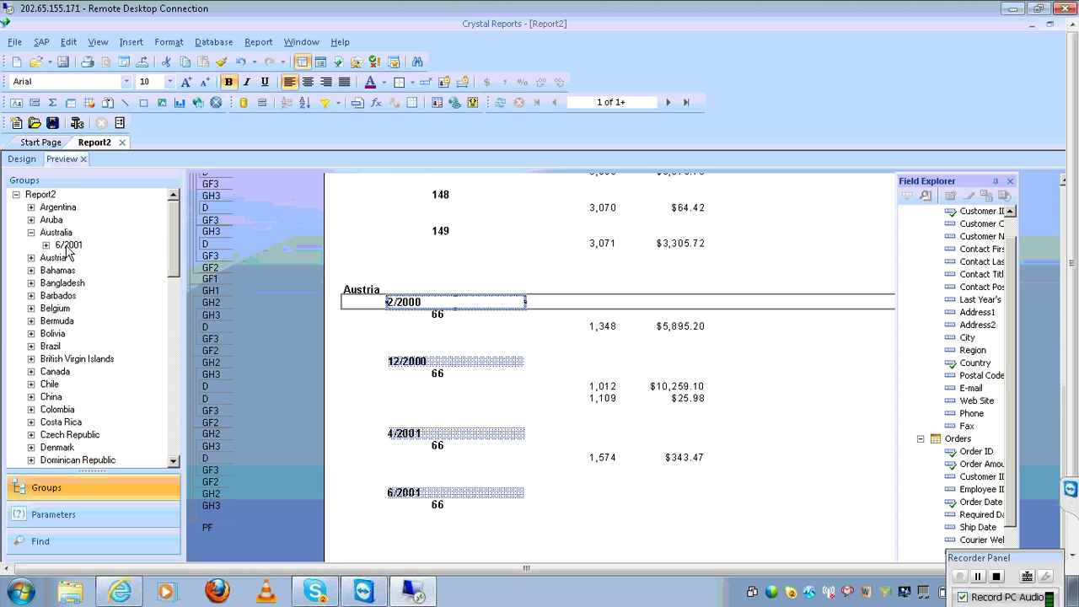
{"action": "left_click", "coordinate": [31, 232]}
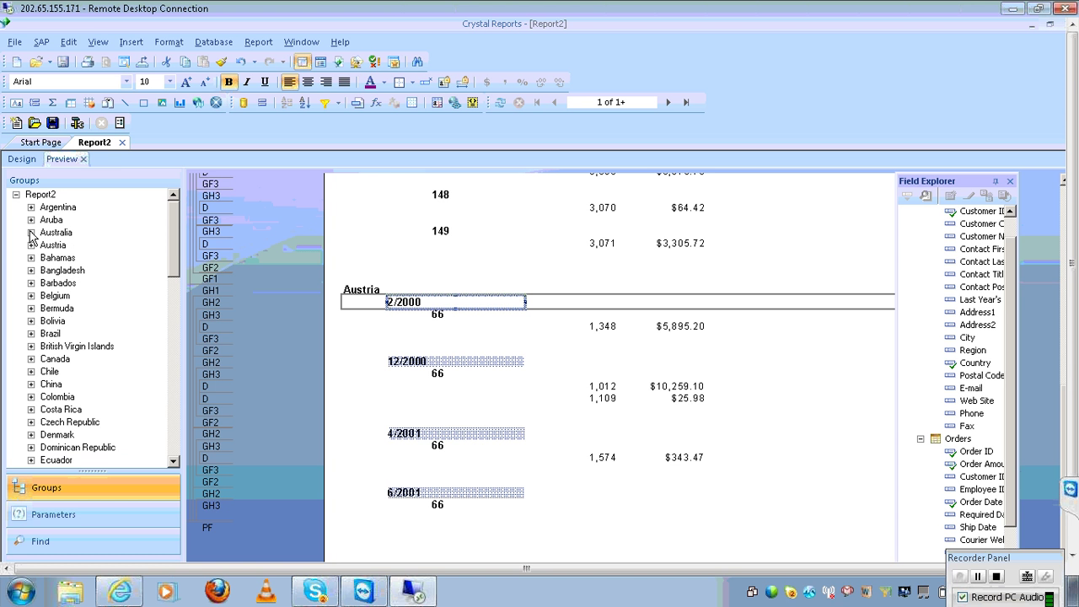
Expand USA in the group tree to list its monthly groups from 2/2000 to 5/2002
{"action": "left_click", "coordinate": [173, 405]}
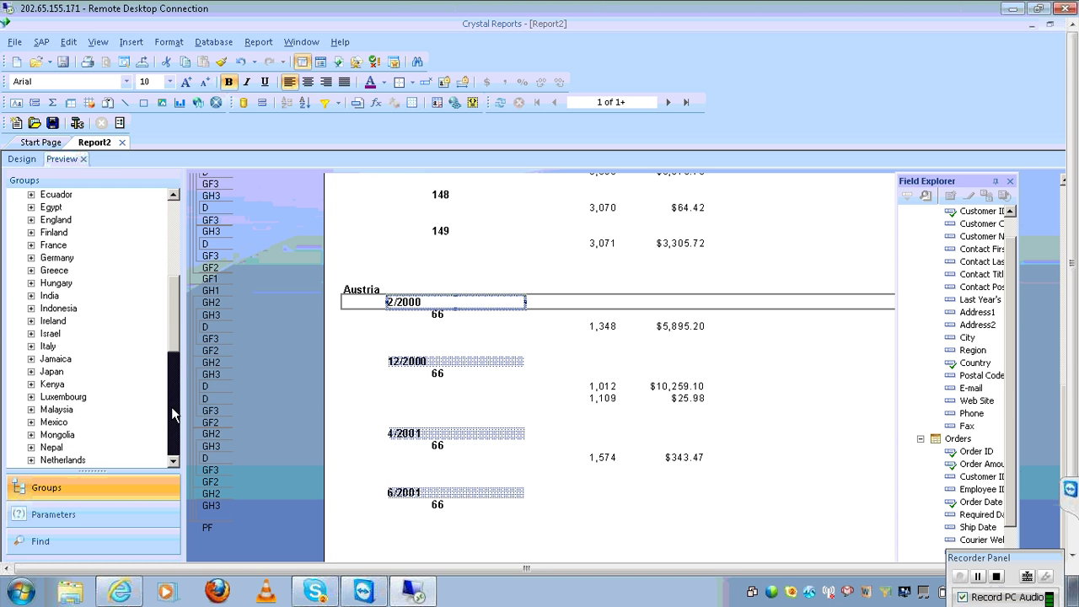
{"action": "left_click", "coordinate": [173, 413]}
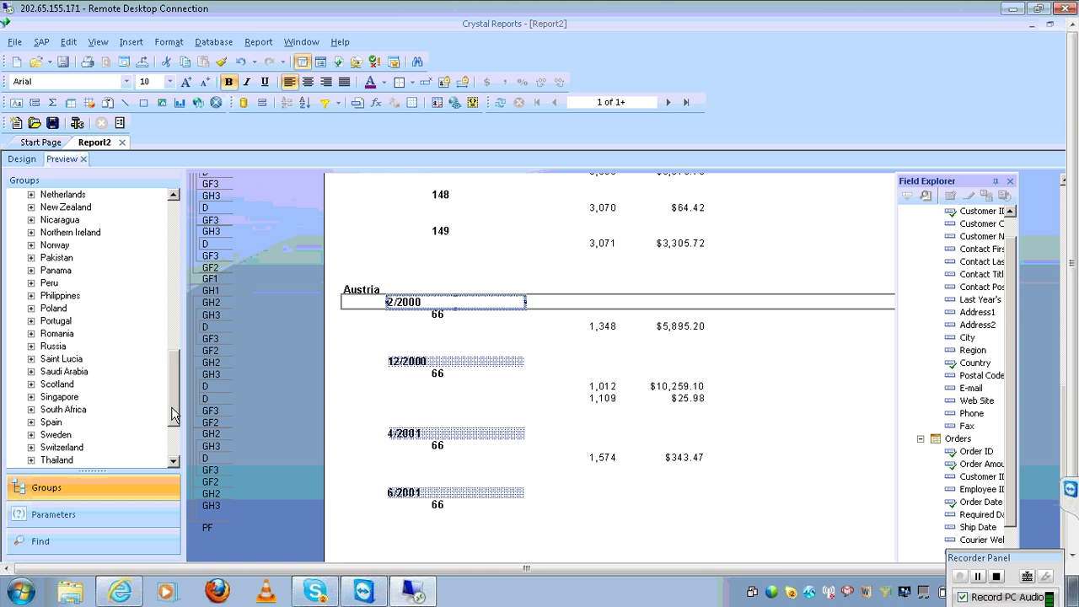
{"action": "left_click", "coordinate": [171, 438]}
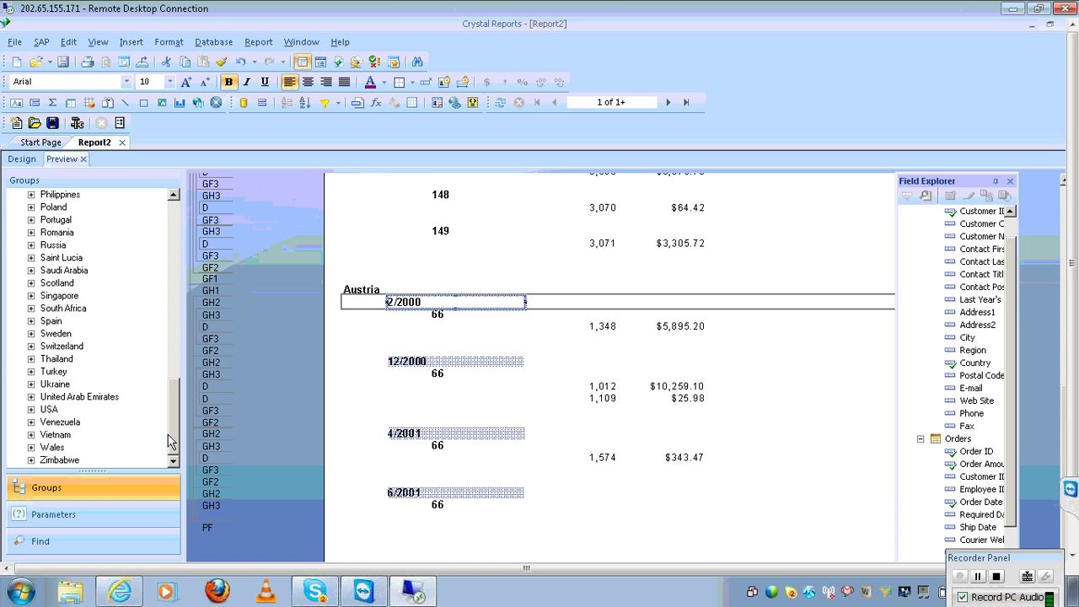
{"action": "left_click", "coordinate": [31, 409]}
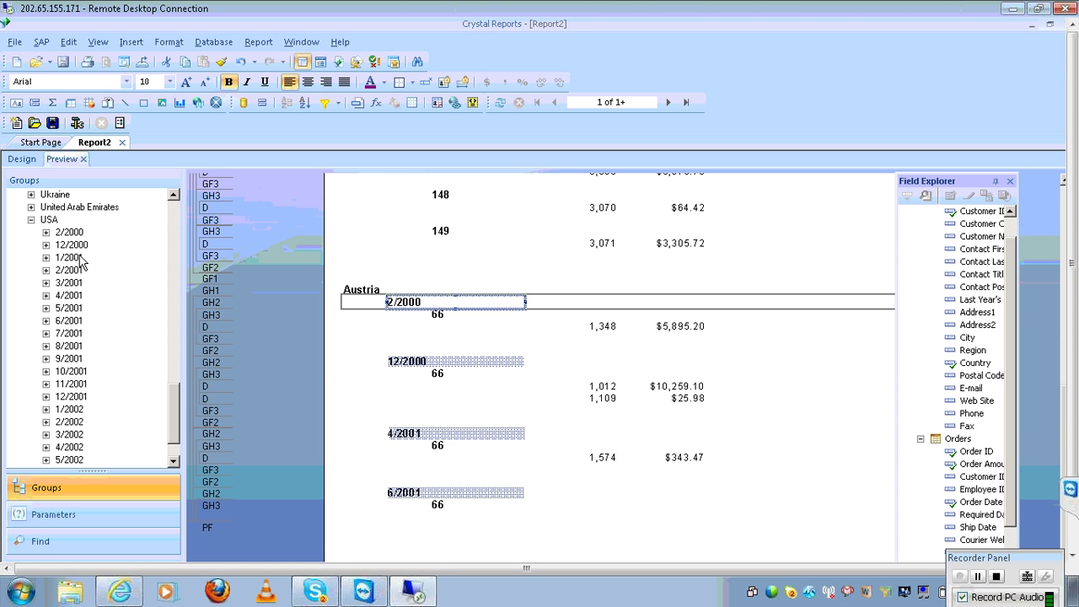
{"action": "left_click", "coordinate": [173, 452]}
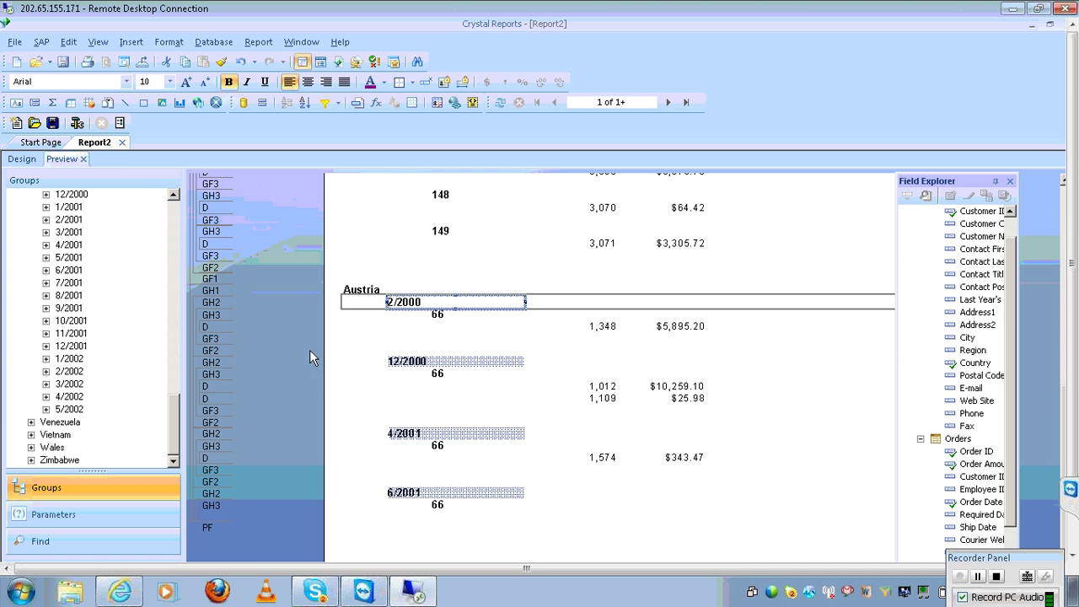
Change the Orders.Order Date group to break for each year
{"action": "left_click", "coordinate": [265, 46]}
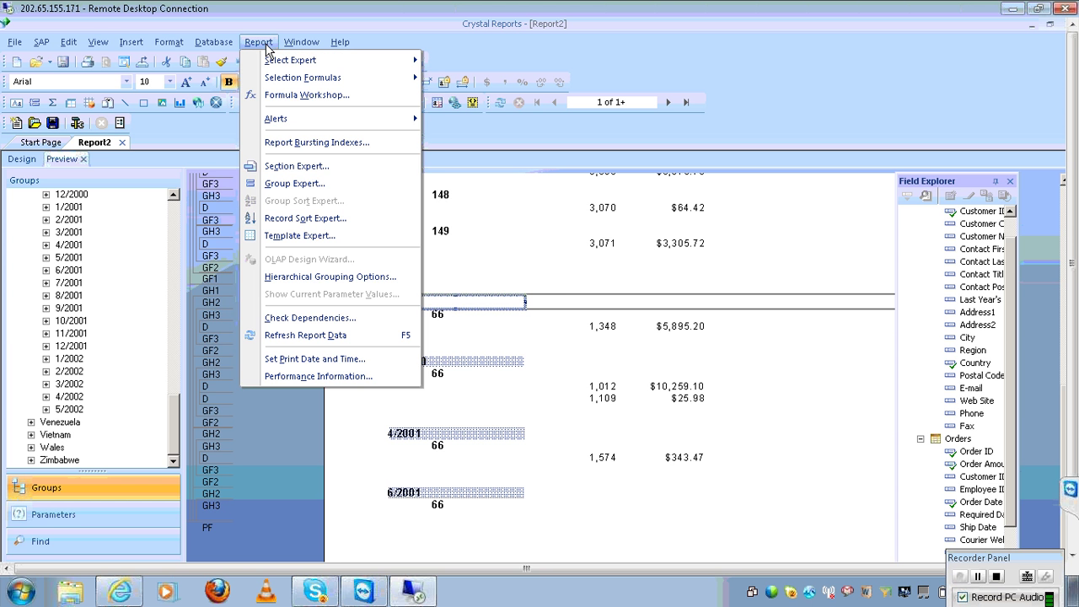
{"action": "left_click", "coordinate": [291, 180]}
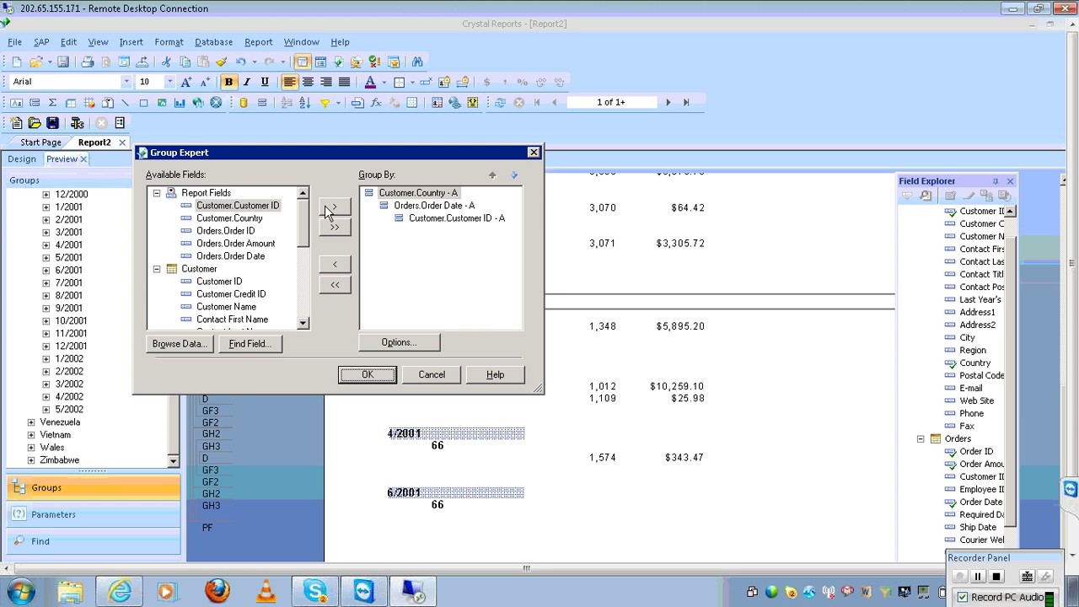
{"action": "left_click", "coordinate": [421, 206]}
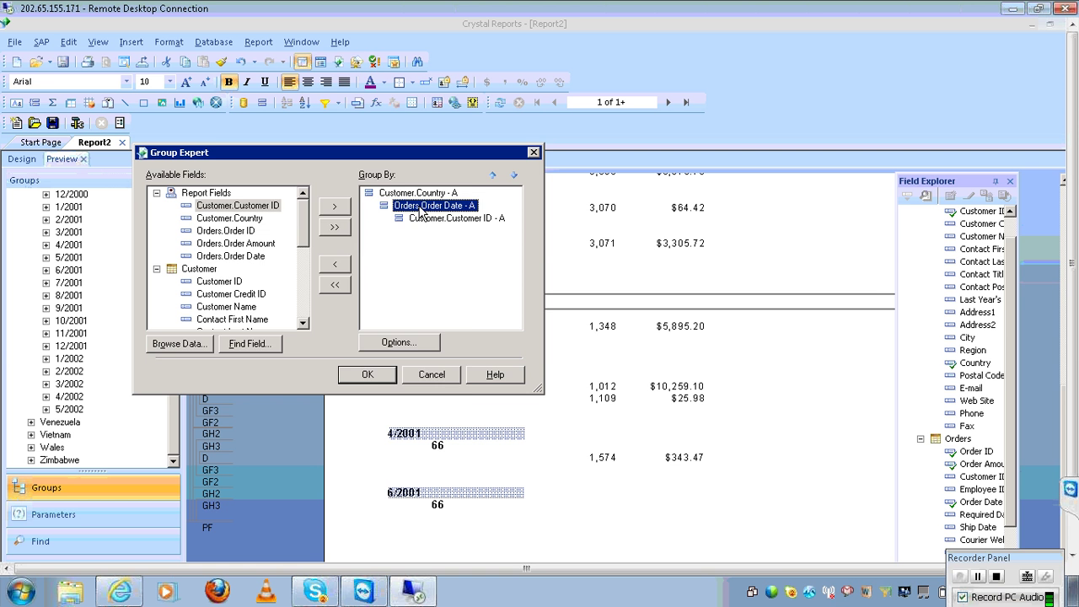
{"action": "left_click", "coordinate": [428, 342]}
{"action": "left_click", "coordinate": [430, 313]}
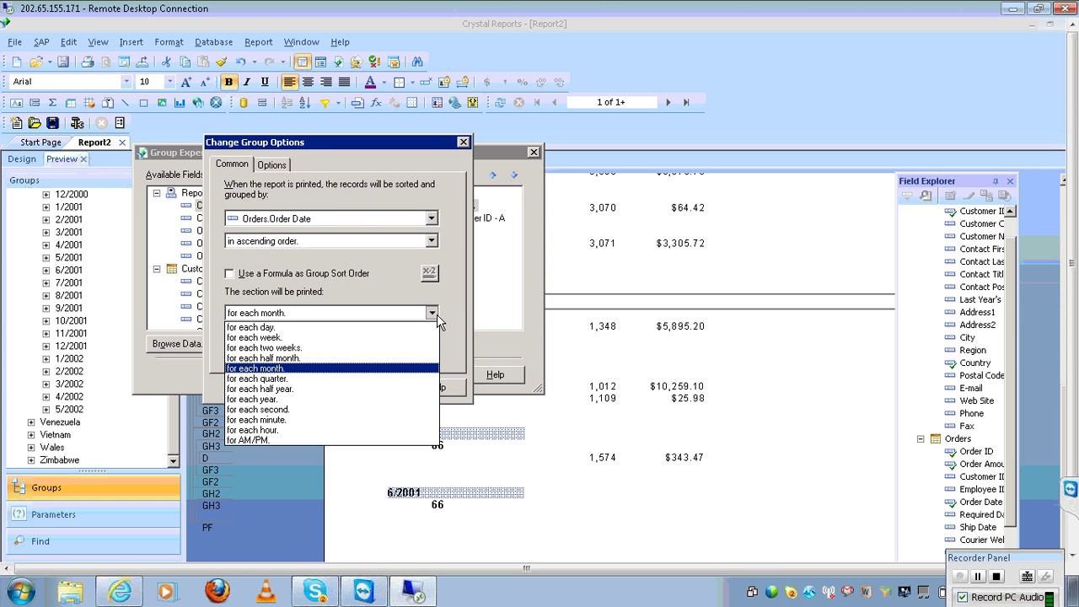
{"action": "left_click", "coordinate": [307, 398]}
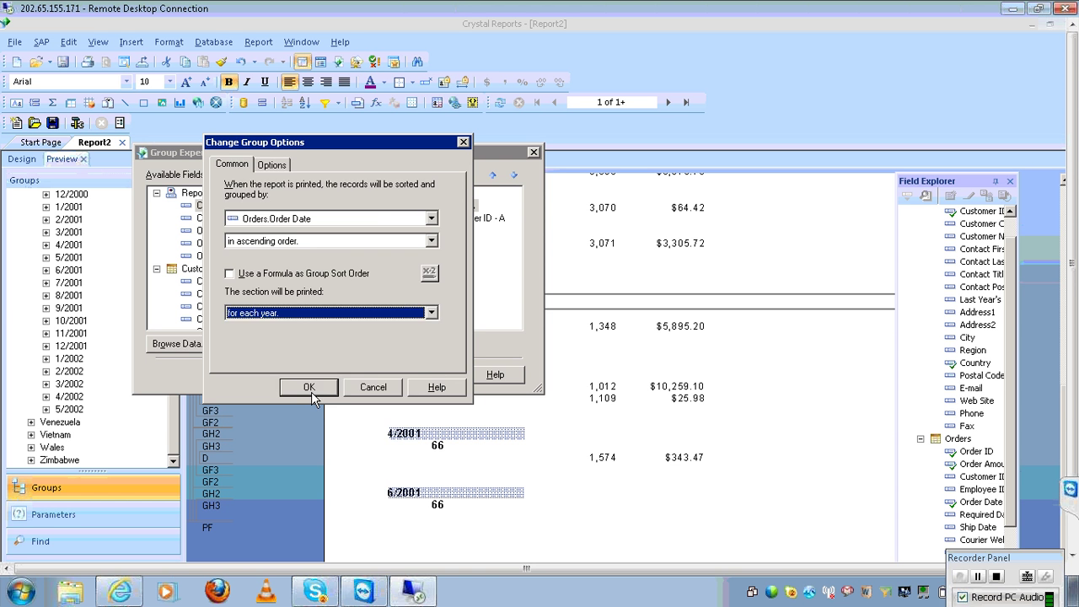
{"action": "left_click", "coordinate": [310, 390]}
{"action": "left_click", "coordinate": [365, 379]}
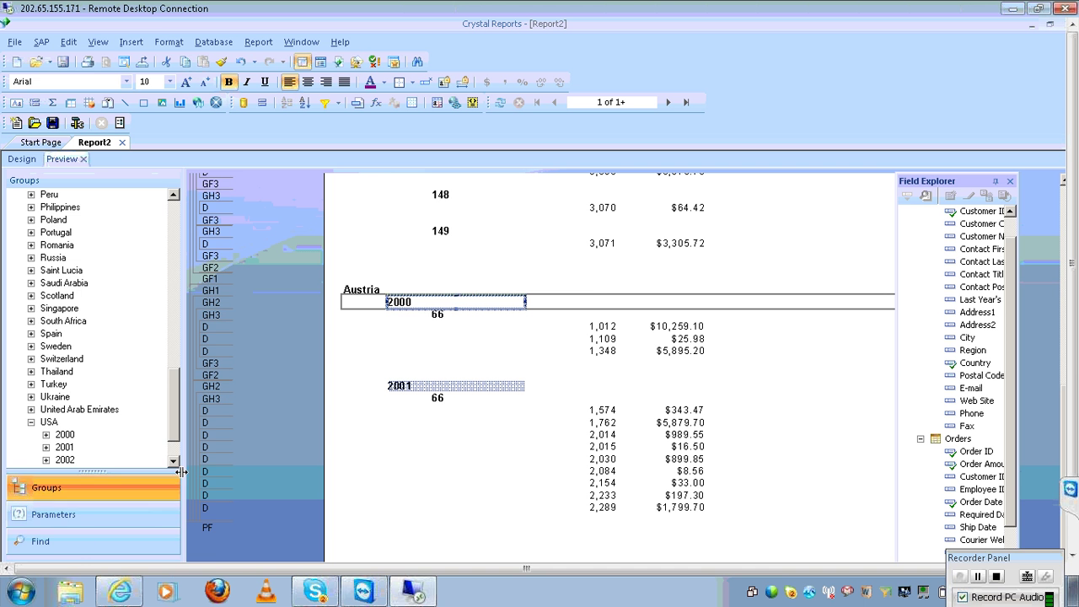
Jump to USA's 2000 group and inspect its order amounts, such as $764.85
{"action": "scroll", "coordinate": [175, 460], "scroll_direction": "down", "scroll_amount": 2}
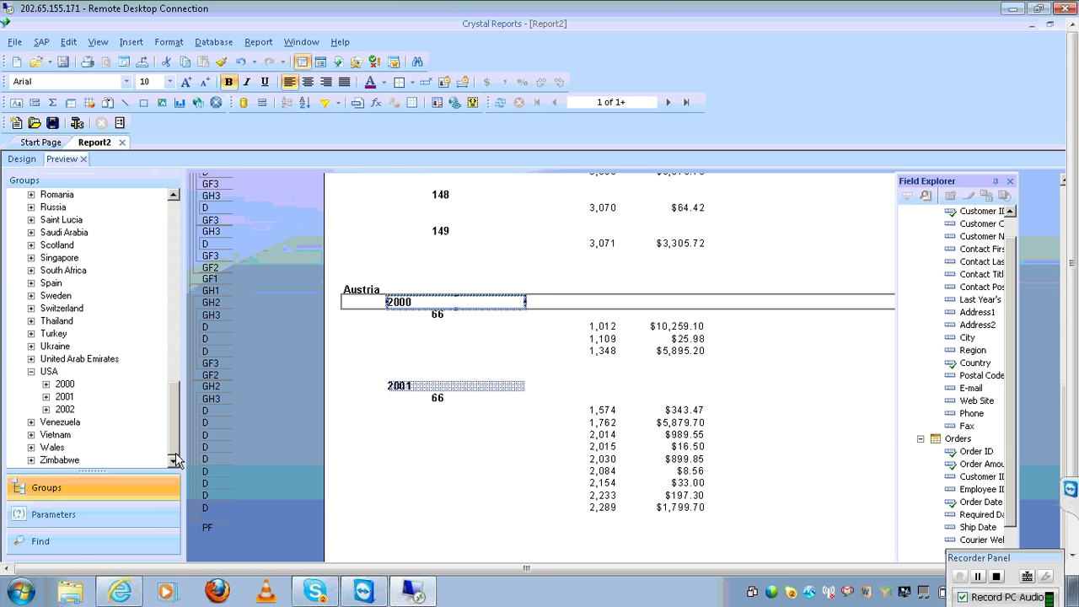
{"action": "left_click", "coordinate": [70, 385]}
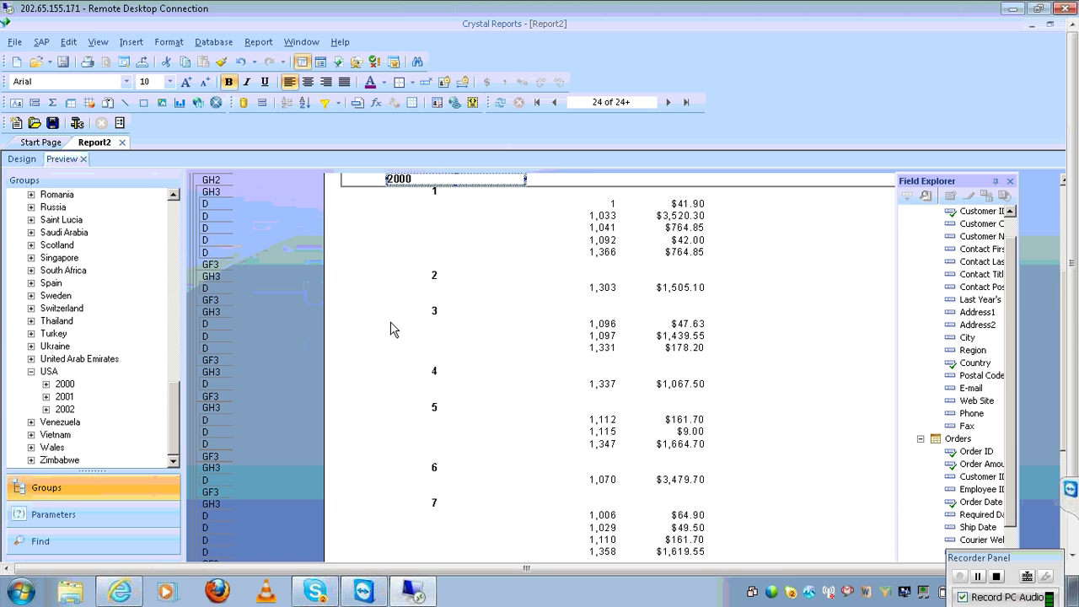
{"action": "left_click", "coordinate": [668, 229]}
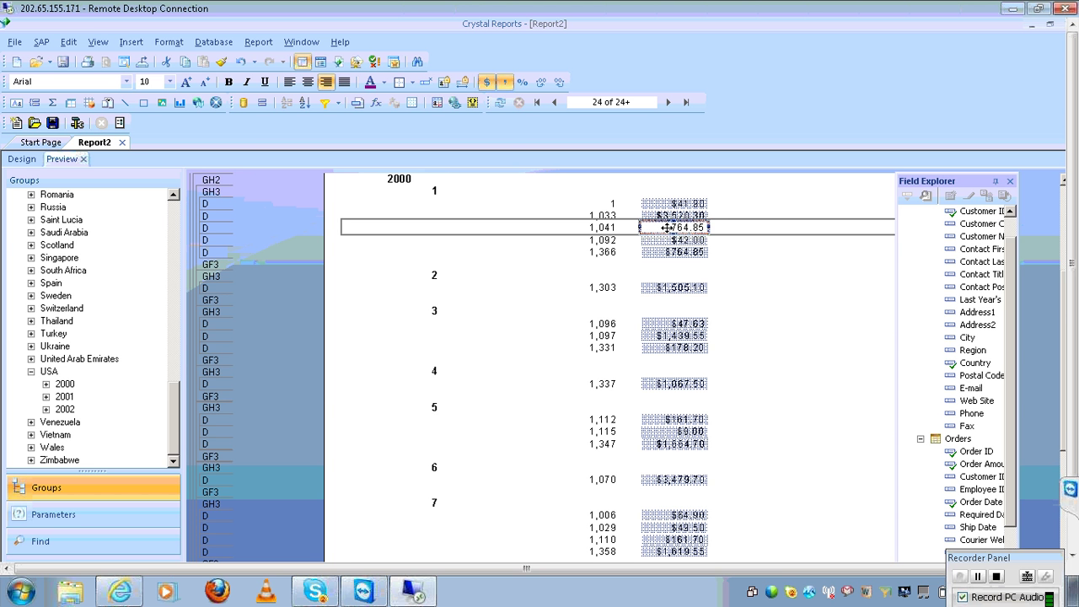
{"action": "left_click", "coordinate": [70, 386]}
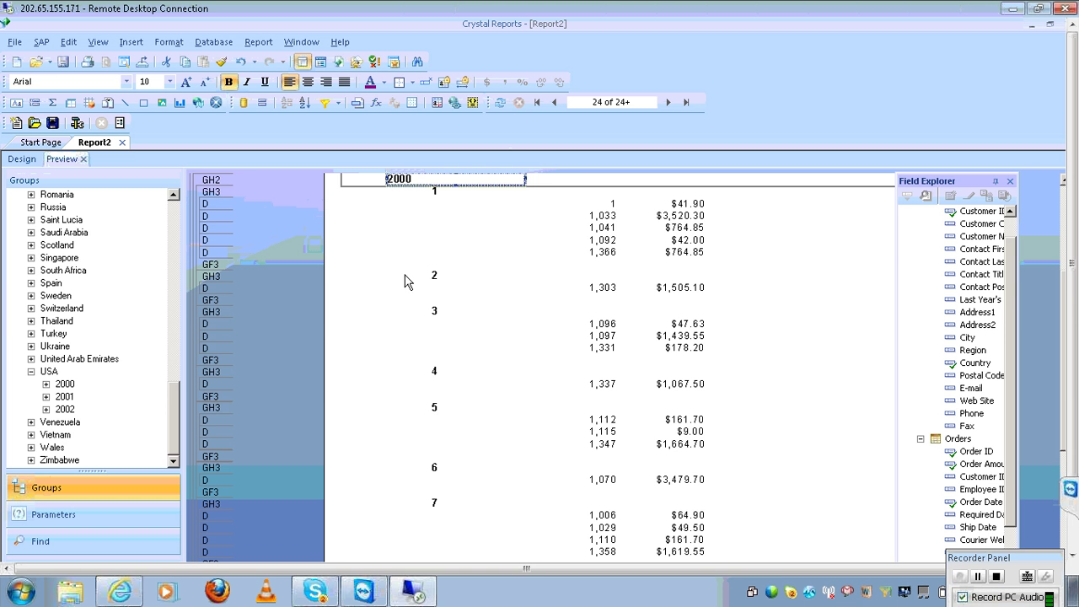
{"action": "left_click", "coordinate": [256, 42]}
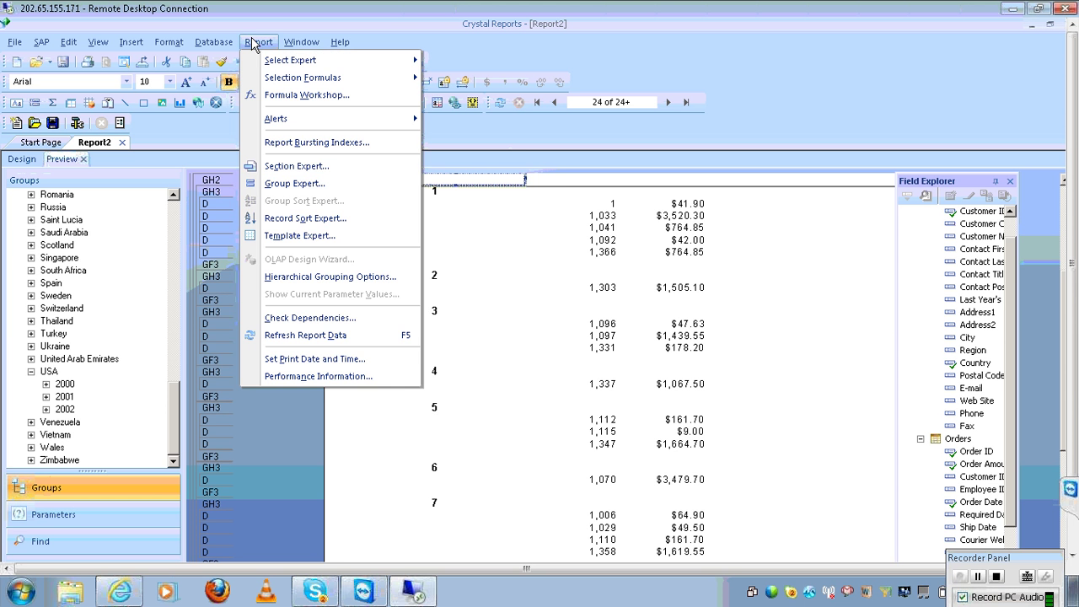
Switch the Orders.Order Date grouping back to 'for each day'
{"action": "left_click", "coordinate": [313, 182]}
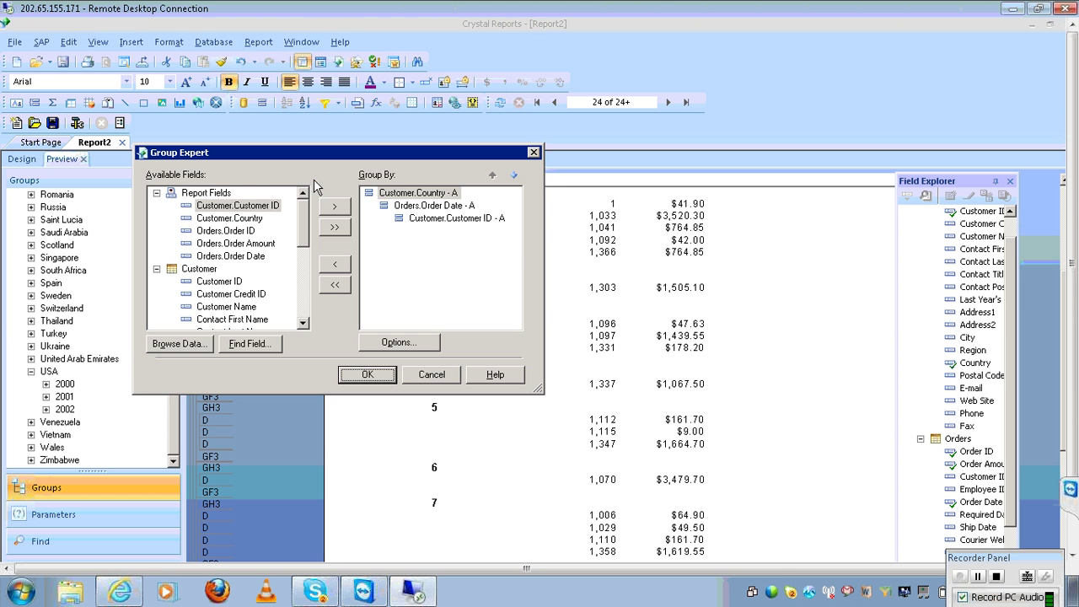
{"action": "left_click", "coordinate": [451, 208]}
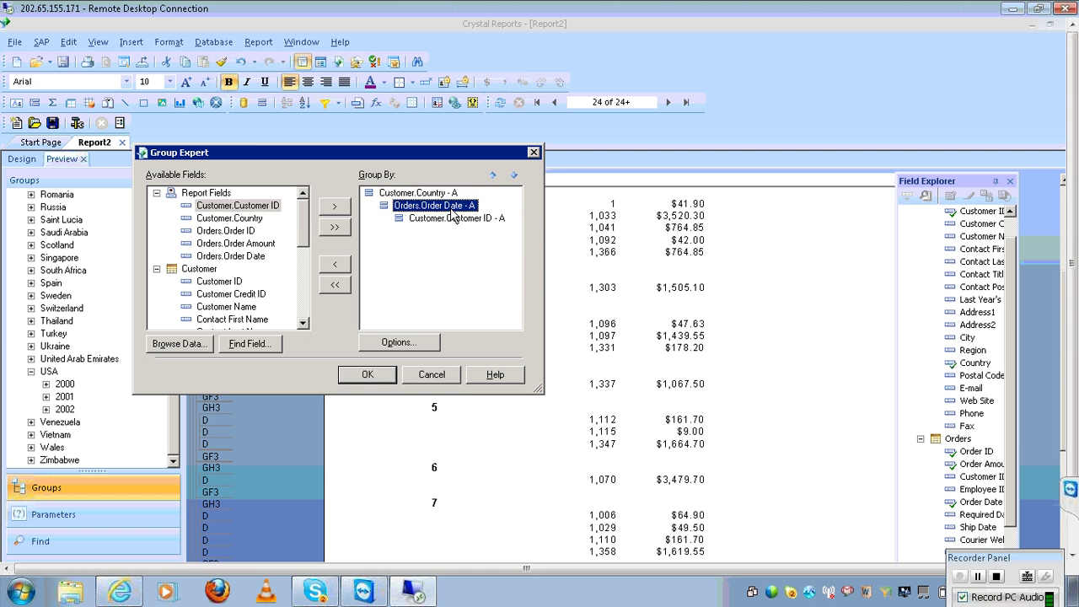
{"action": "left_click", "coordinate": [424, 343]}
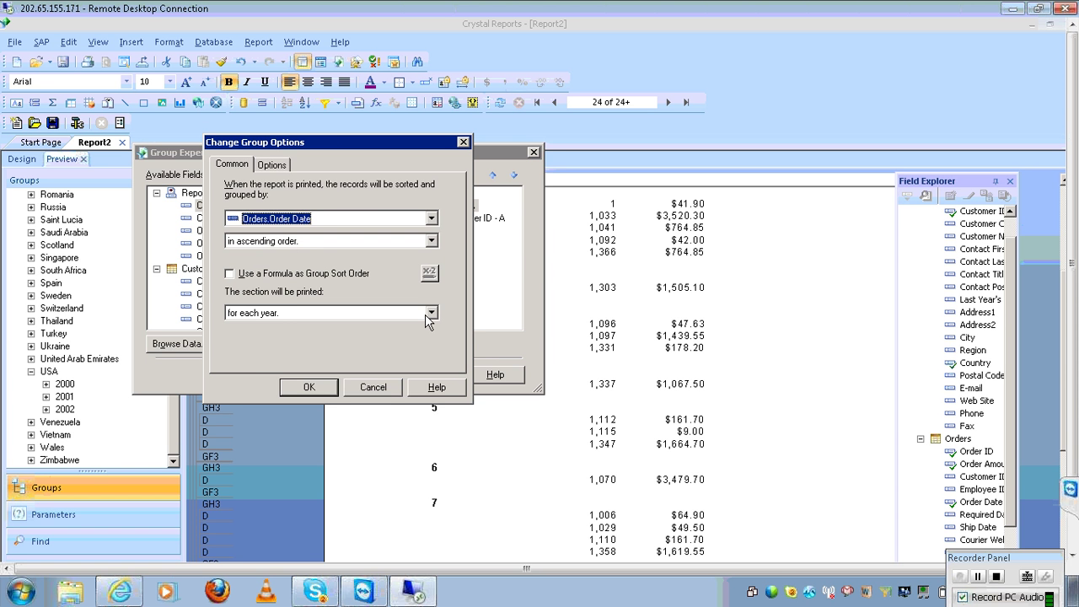
{"action": "left_click", "coordinate": [430, 314]}
{"action": "left_click", "coordinate": [373, 328]}
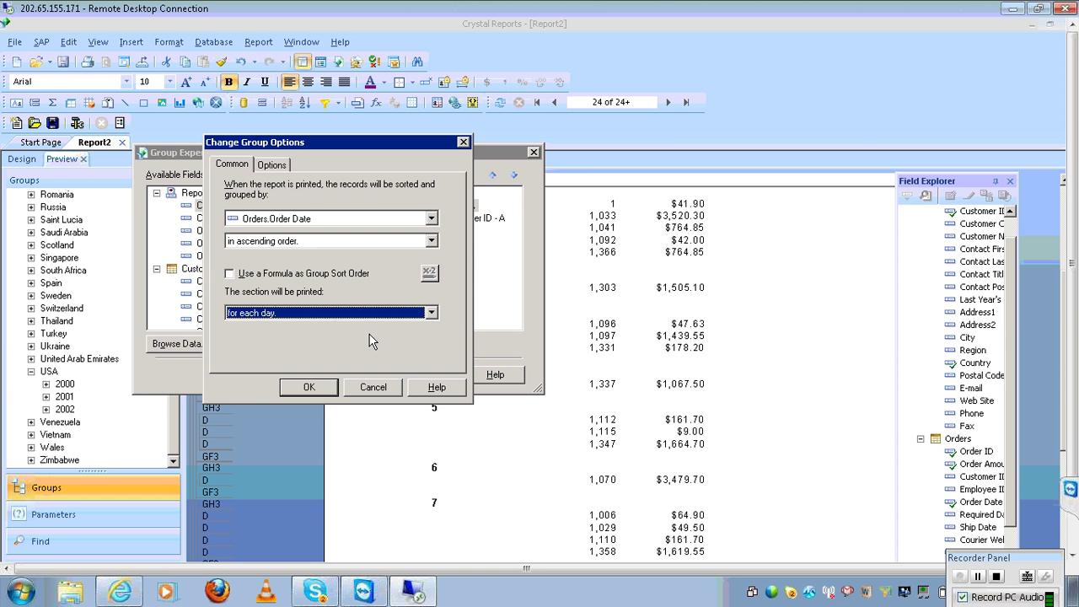
{"action": "left_click", "coordinate": [316, 391]}
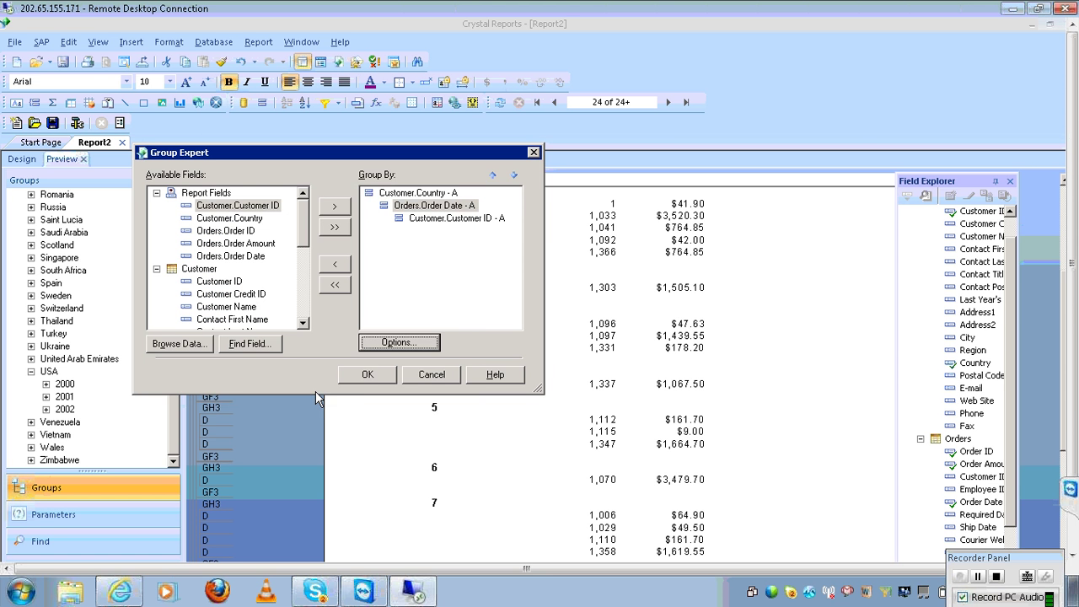
{"action": "left_click", "coordinate": [370, 374]}
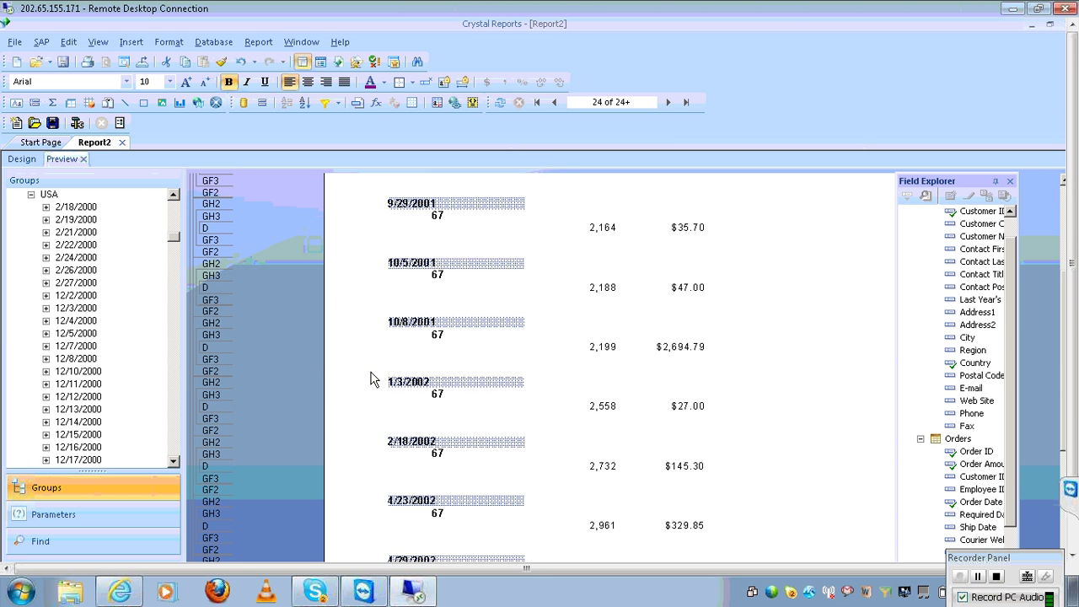
Collapse USA, expand Australia and 6/1/2001, and jump to customer 143's group
{"action": "left_click", "coordinate": [31, 194]}
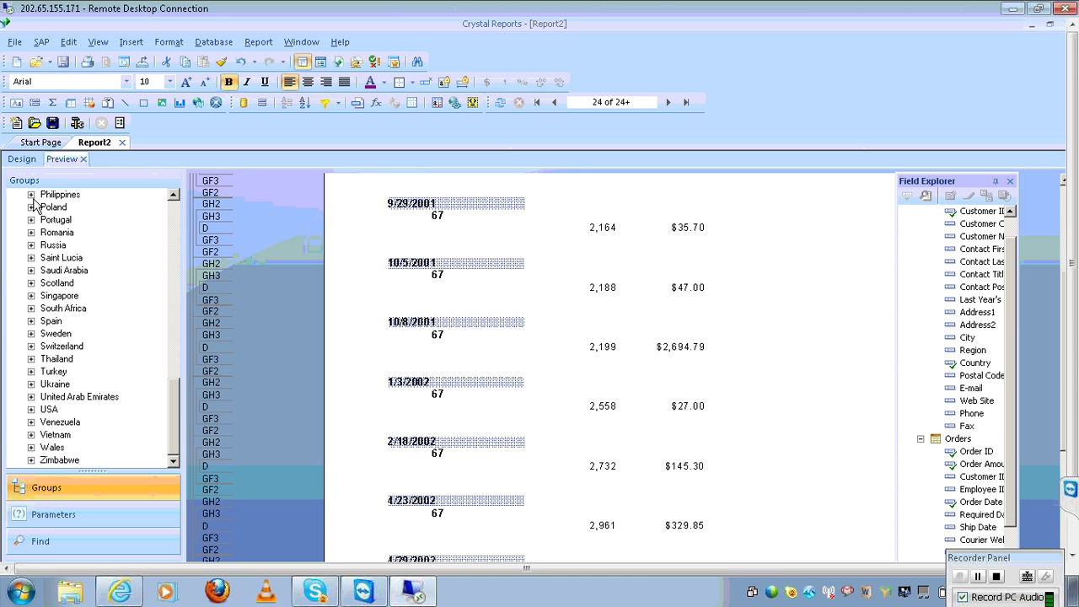
{"action": "left_click", "coordinate": [176, 208]}
{"action": "left_click", "coordinate": [175, 209]}
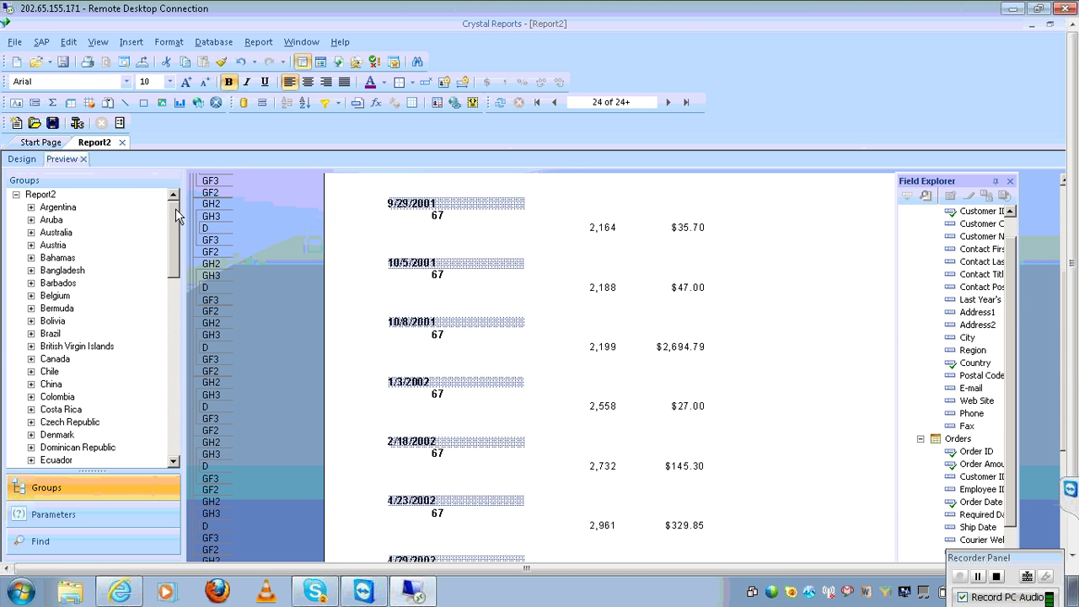
{"action": "left_click", "coordinate": [31, 233]}
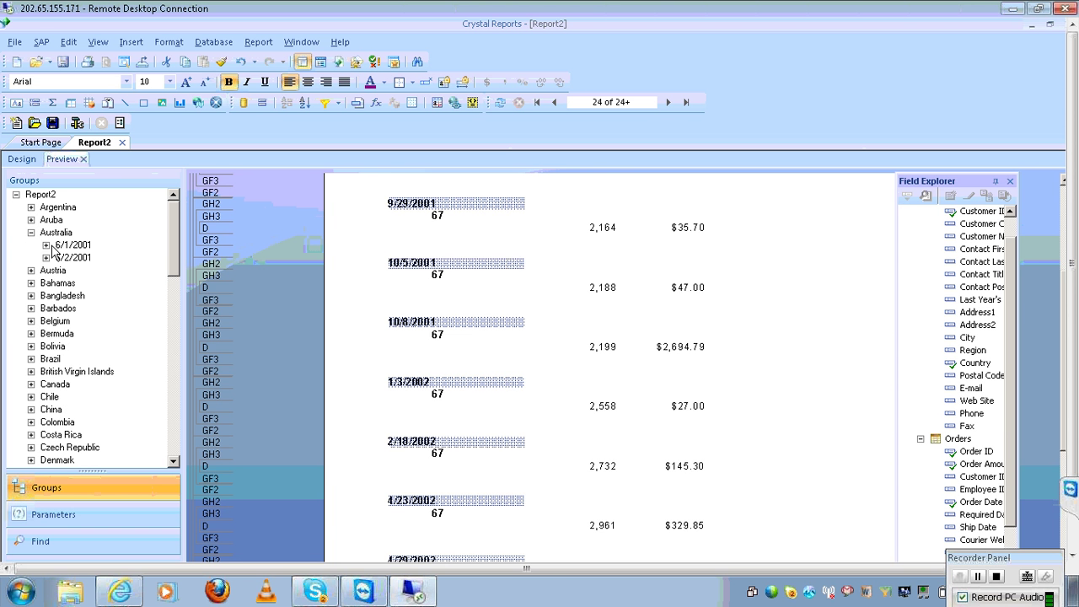
{"action": "left_click", "coordinate": [45, 245]}
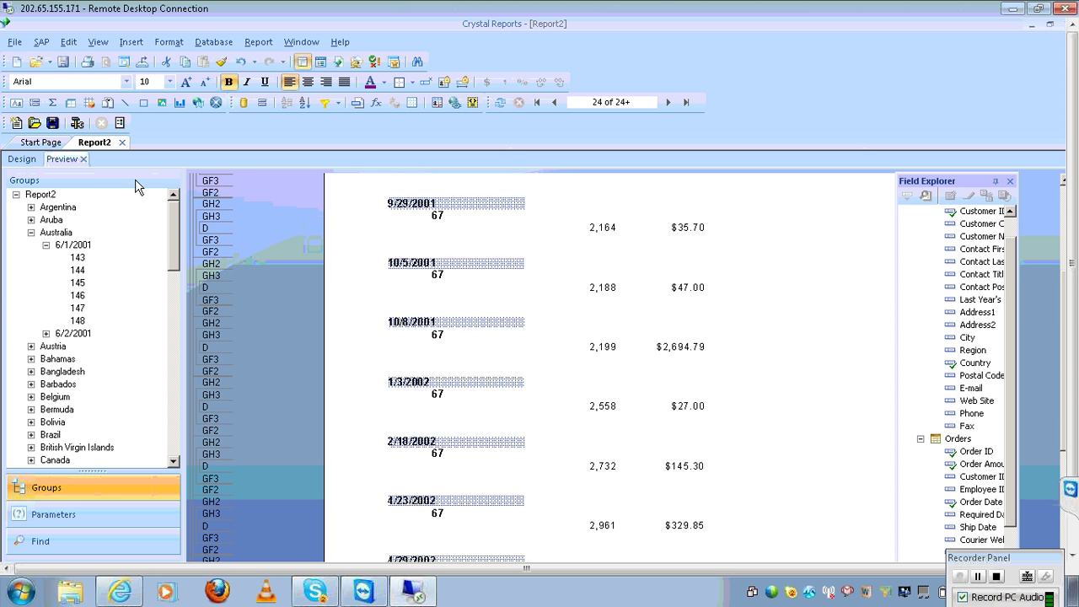
{"action": "left_click", "coordinate": [82, 261]}
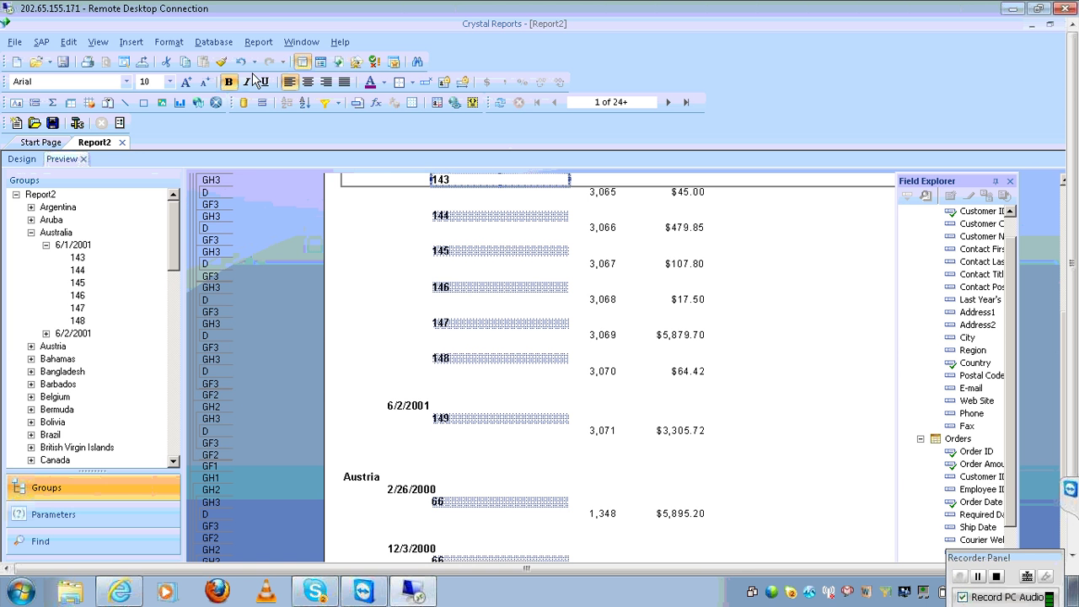
Customize the Customer.Customer ID group's name field to use Customer Name
{"action": "left_click", "coordinate": [259, 45]}
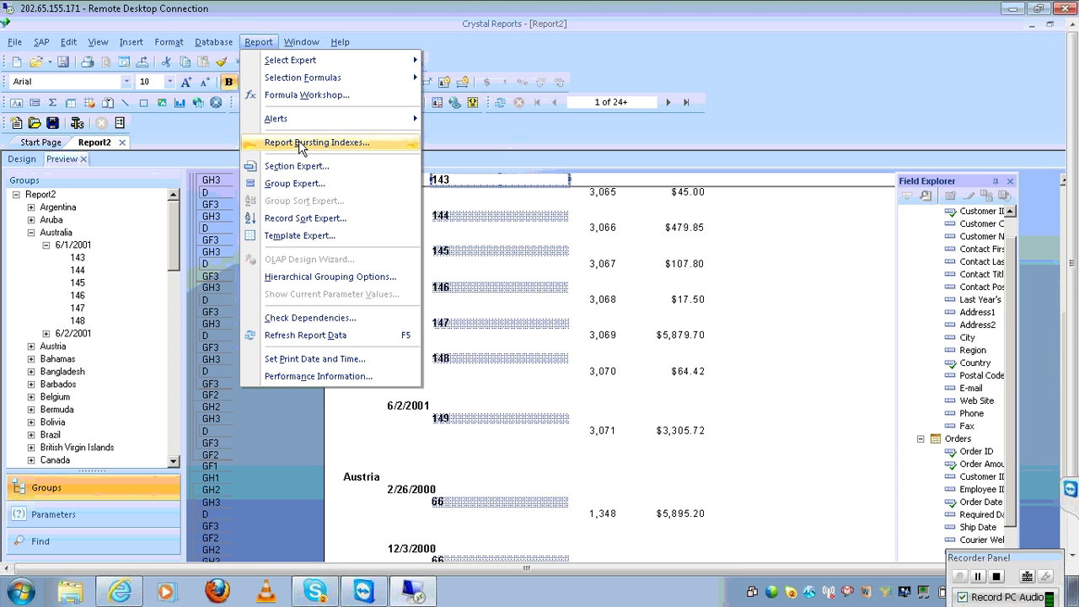
{"action": "left_click", "coordinate": [312, 186]}
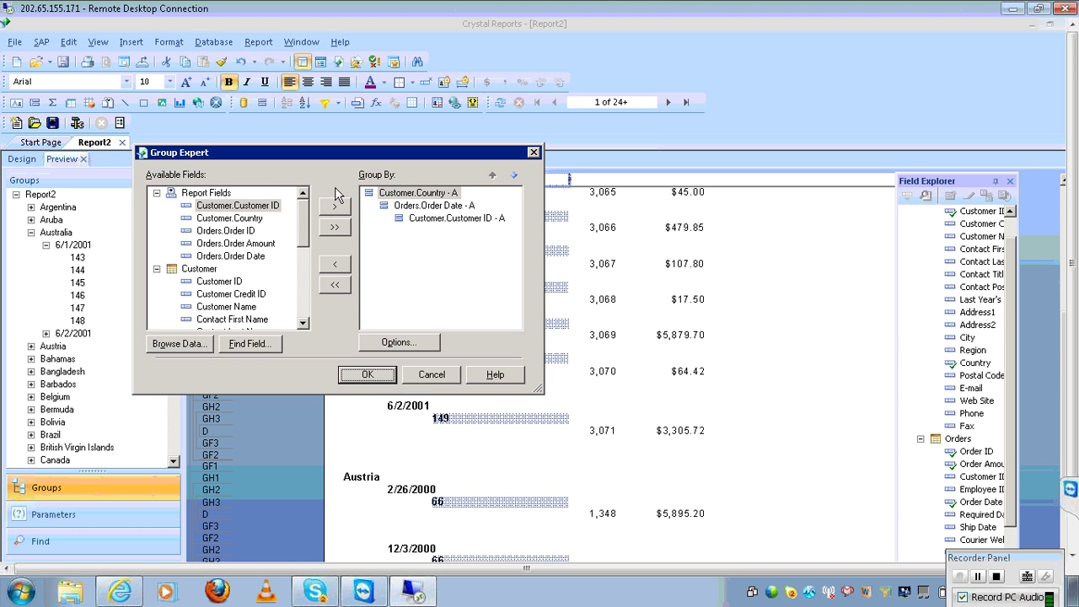
{"action": "left_click", "coordinate": [462, 220]}
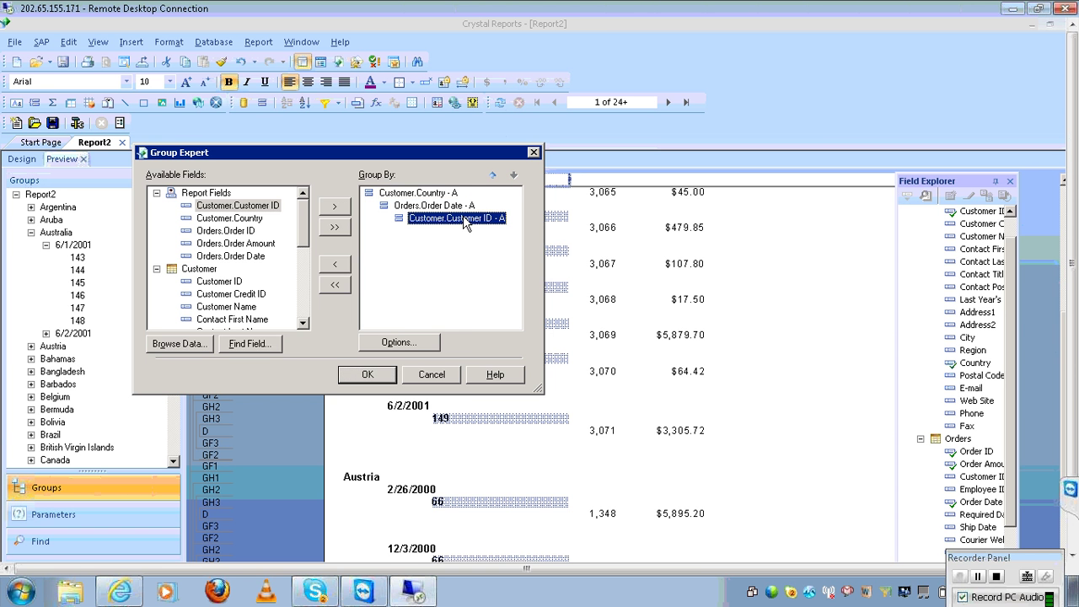
{"action": "left_click", "coordinate": [405, 344]}
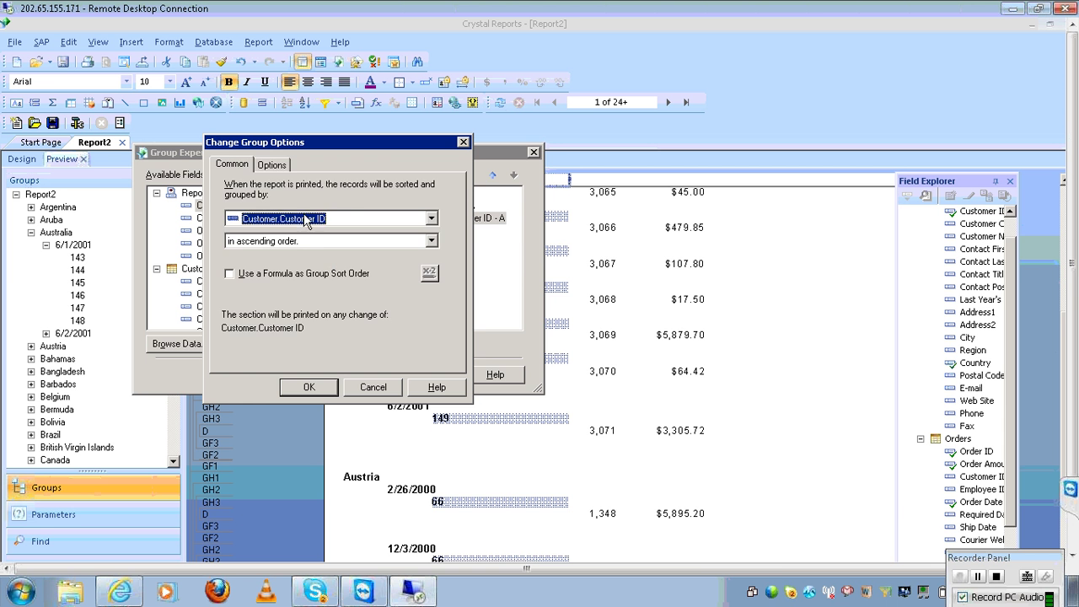
{"action": "left_click", "coordinate": [270, 166]}
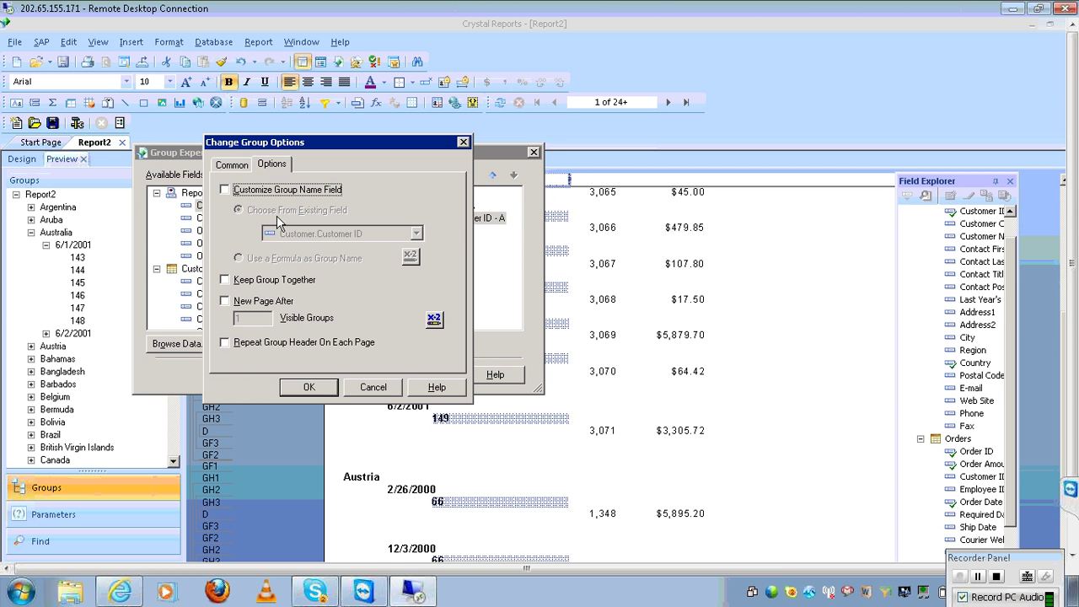
{"action": "left_click", "coordinate": [277, 195]}
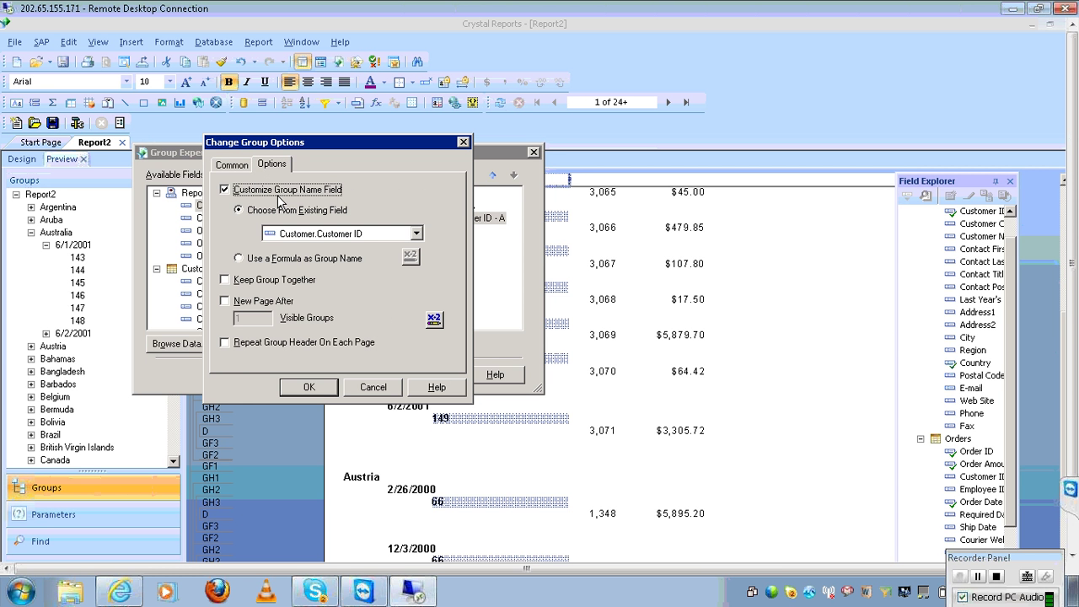
{"action": "left_click", "coordinate": [338, 239]}
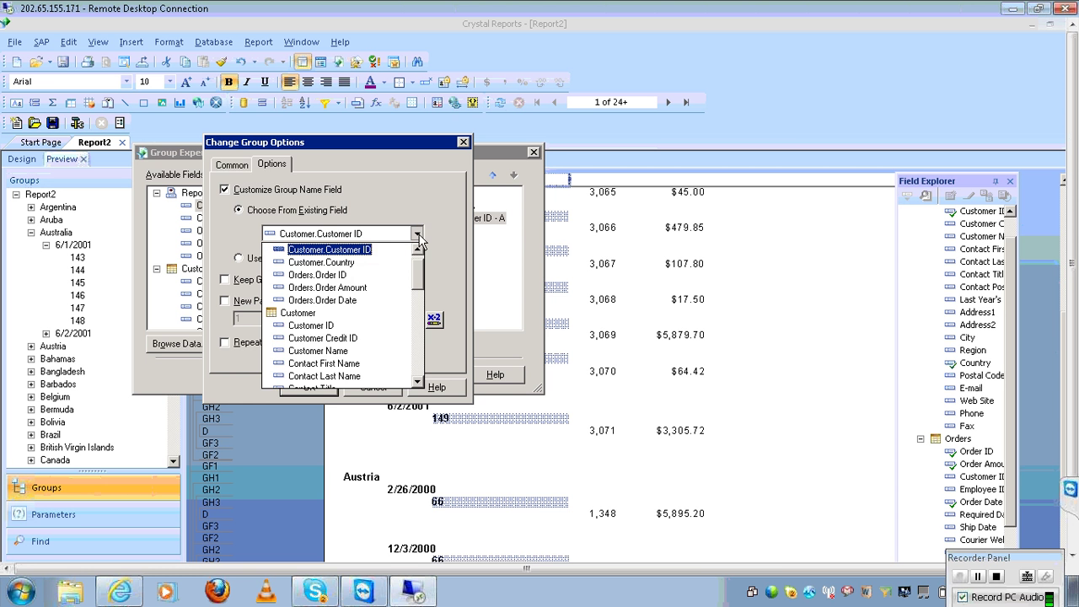
{"action": "left_click", "coordinate": [343, 351]}
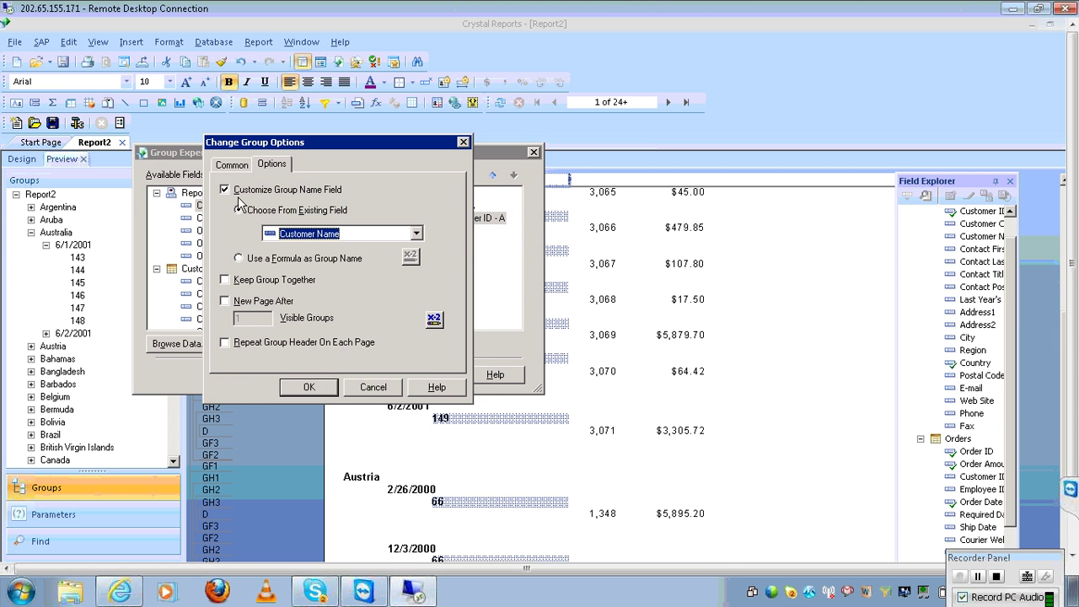
{"action": "left_click", "coordinate": [246, 163]}
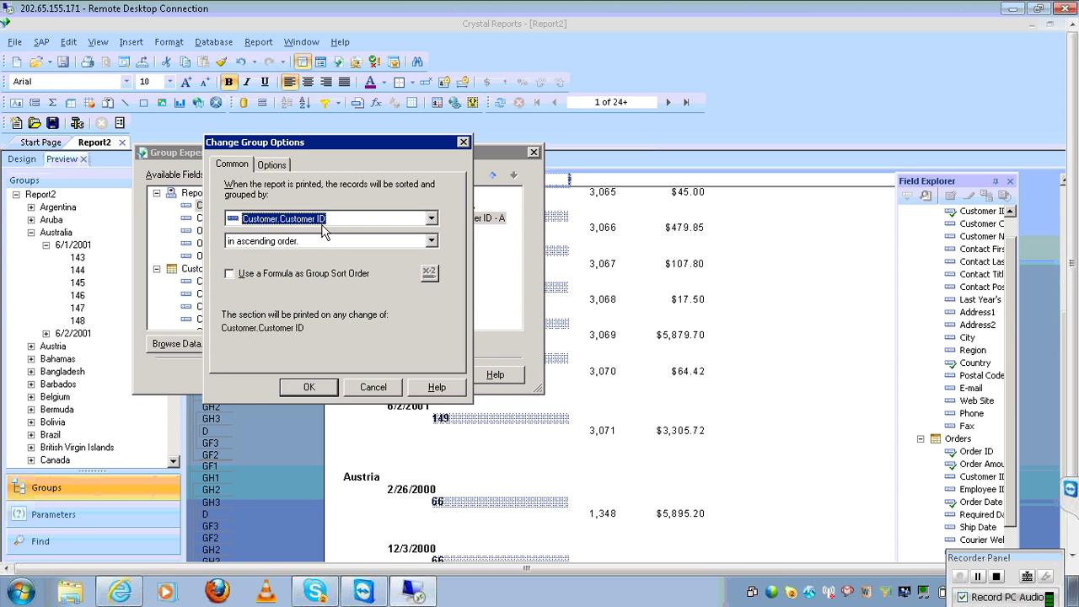
{"action": "left_click", "coordinate": [272, 163]}
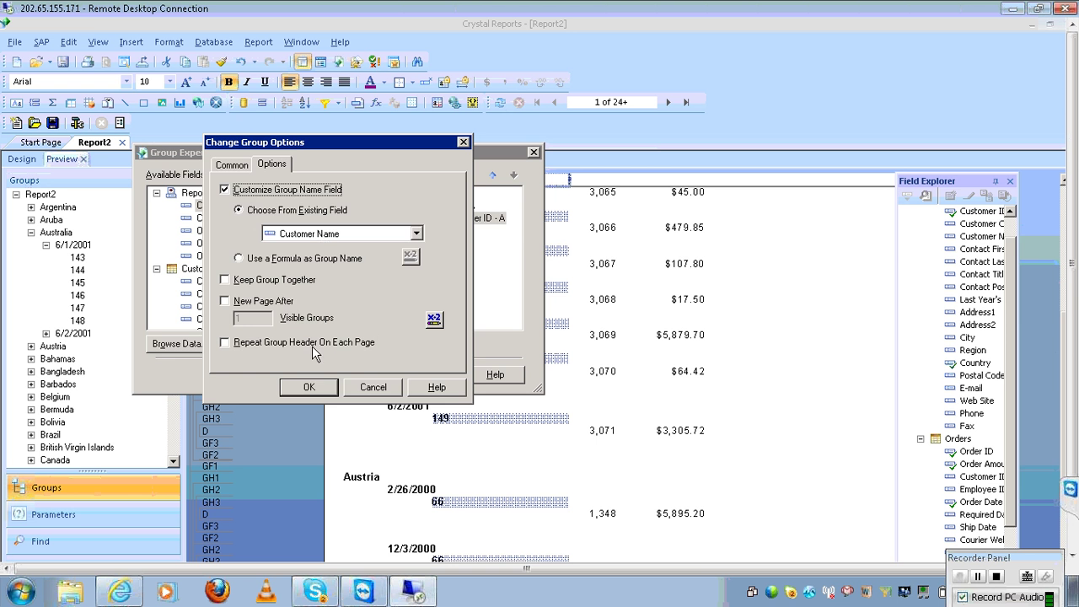
{"action": "left_click", "coordinate": [312, 385]}
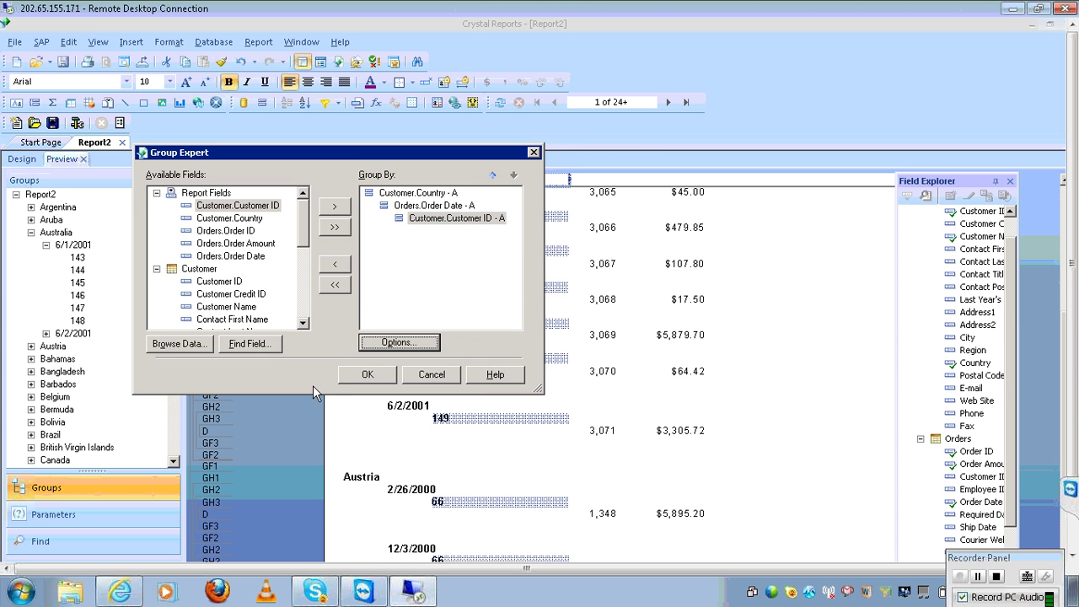
{"action": "left_click", "coordinate": [368, 374]}
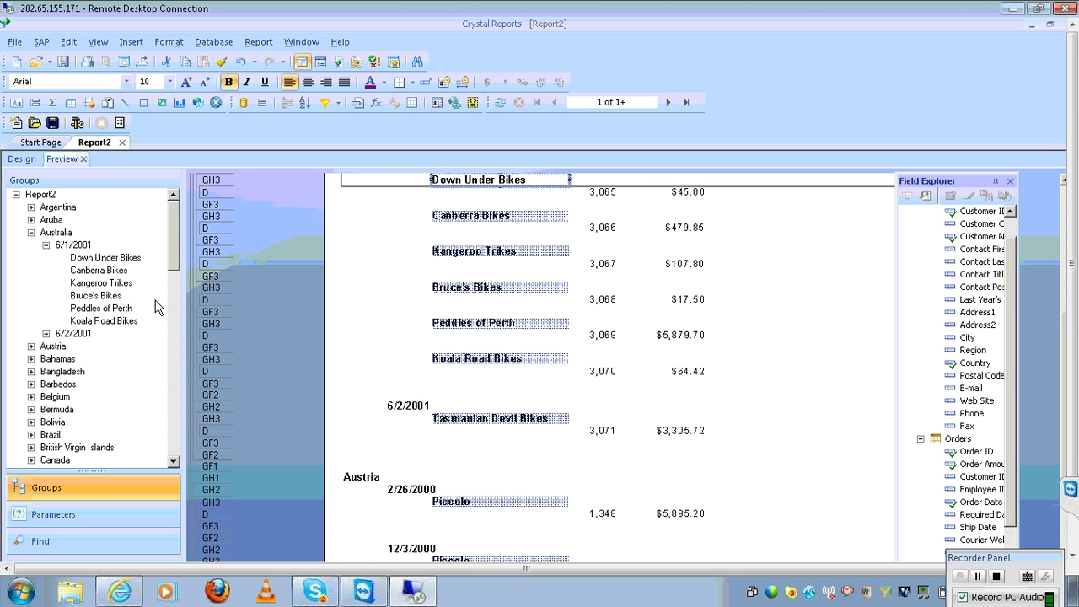
Jump to Canberra Bikes, then collapse and re-expand the 6/1/2001 date group in the Groups tree
{"action": "left_click", "coordinate": [121, 270]}
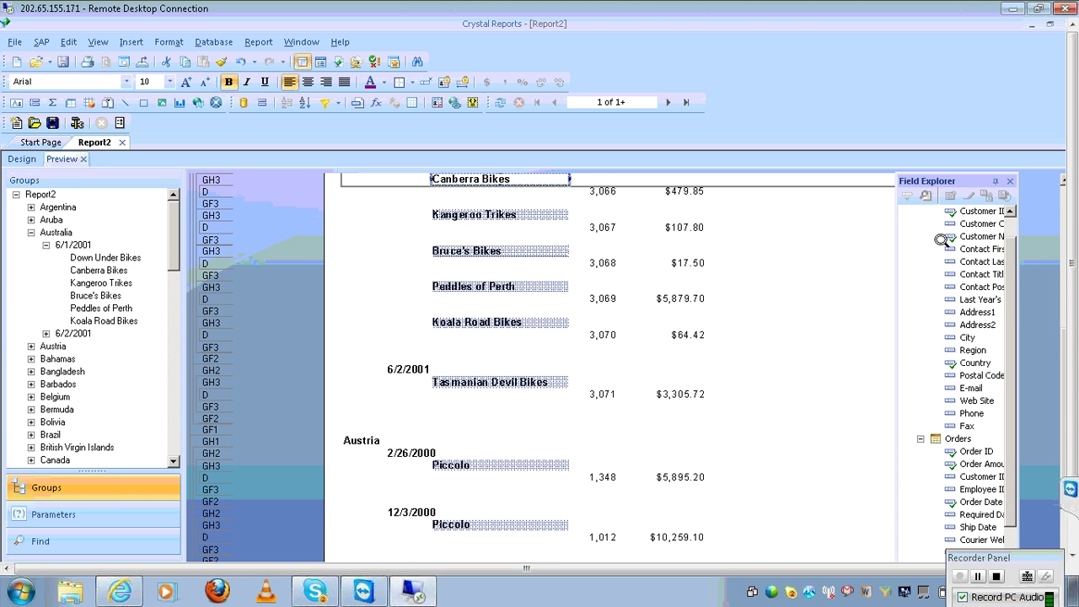
{"action": "left_click", "coordinate": [1066, 207]}
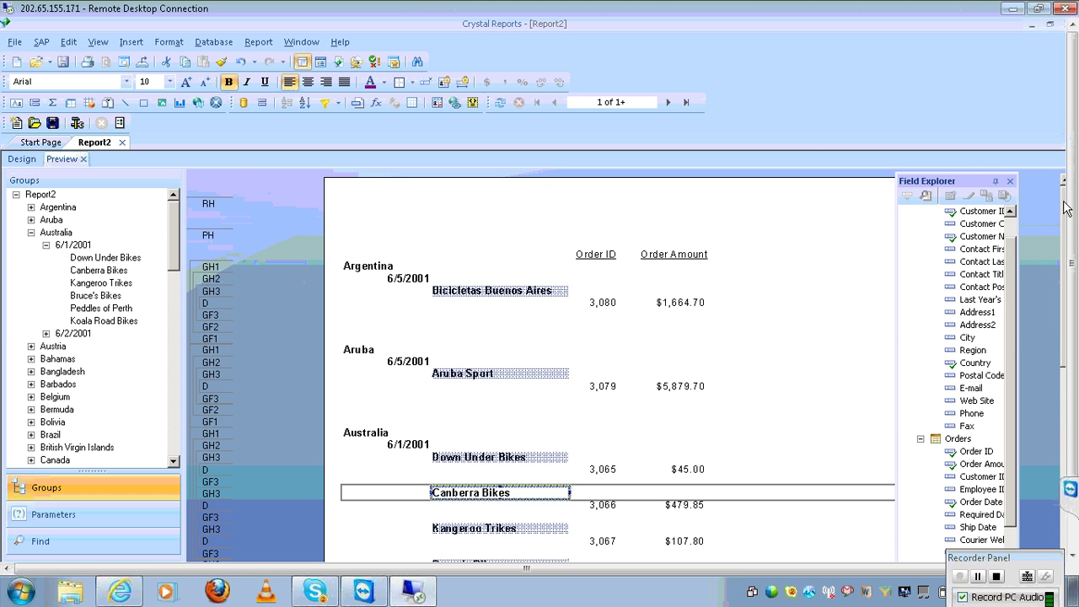
{"action": "left_click", "coordinate": [45, 244]}
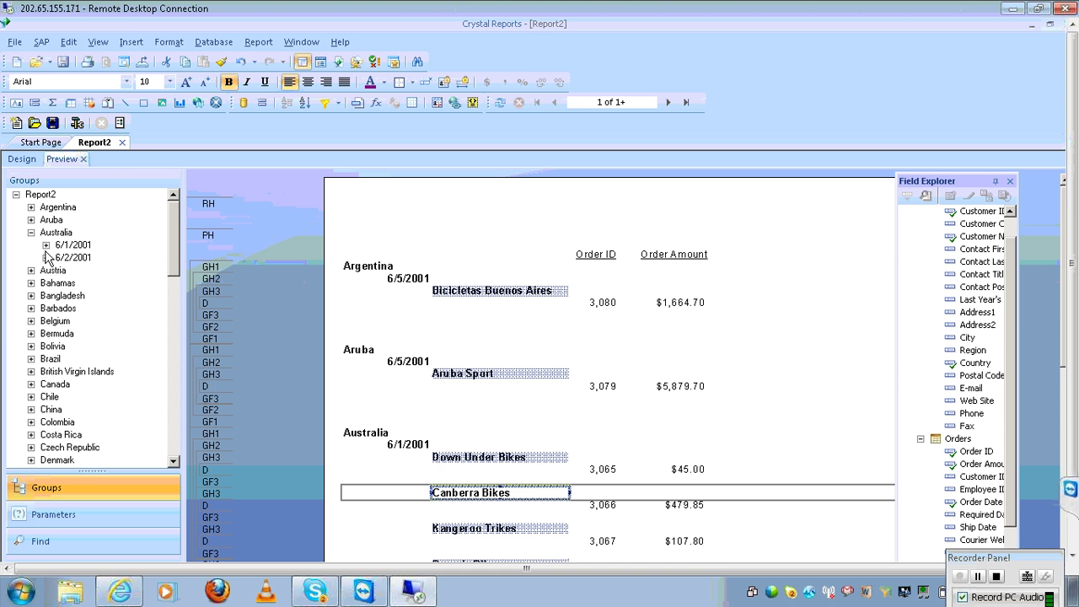
{"action": "left_click", "coordinate": [45, 246]}
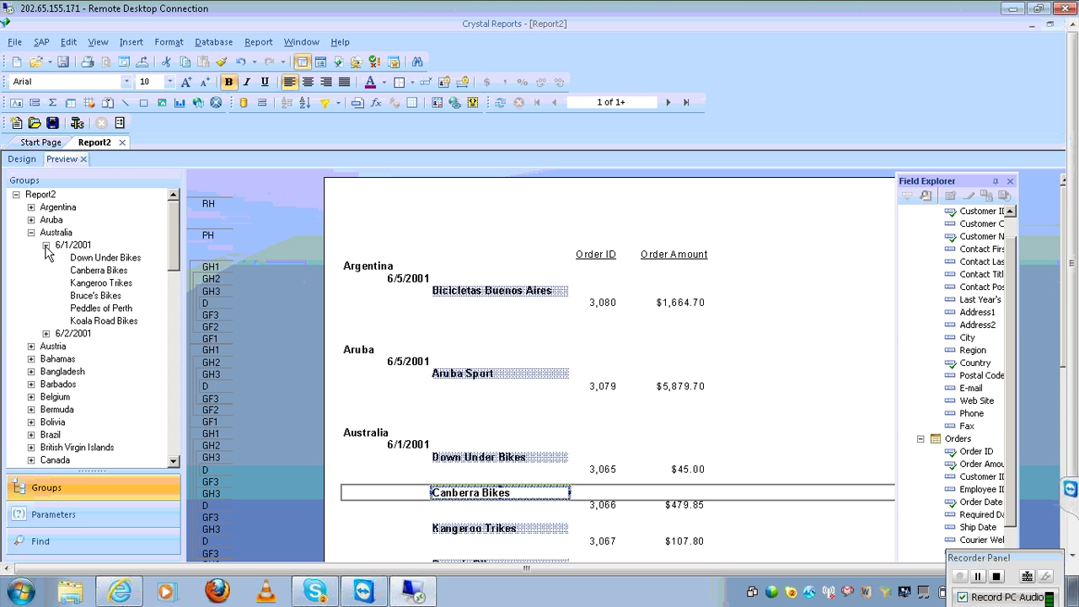
Show the customers under 6/2/2001, jump to the 6/1/2001 group, then switch to Design view
{"action": "left_click", "coordinate": [45, 245]}
{"action": "left_click", "coordinate": [45, 257]}
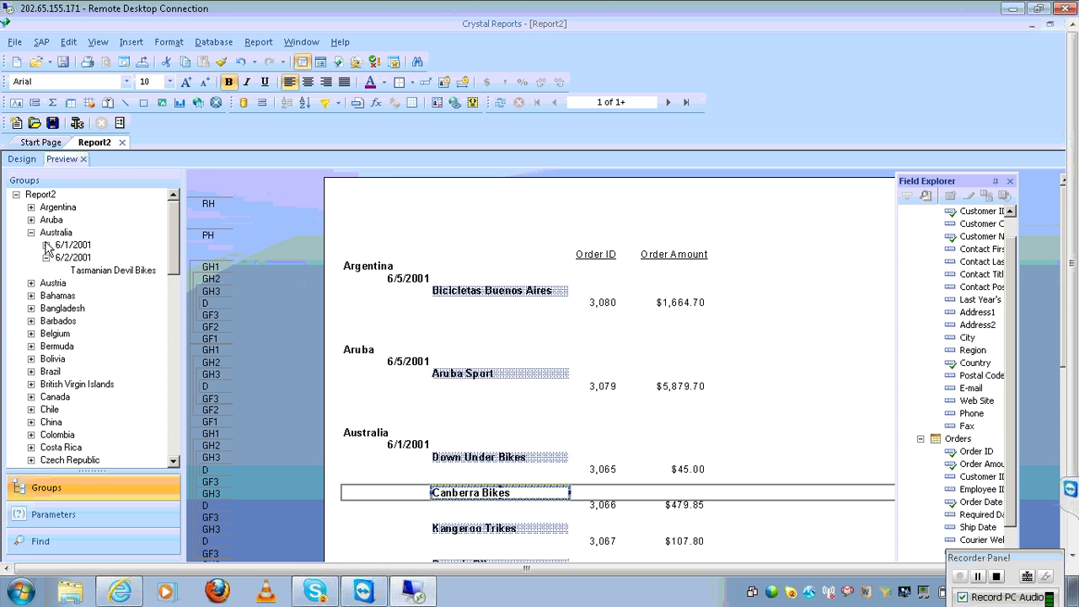
{"action": "left_click", "coordinate": [46, 246]}
{"action": "left_click", "coordinate": [45, 246]}
{"action": "left_click", "coordinate": [69, 245]}
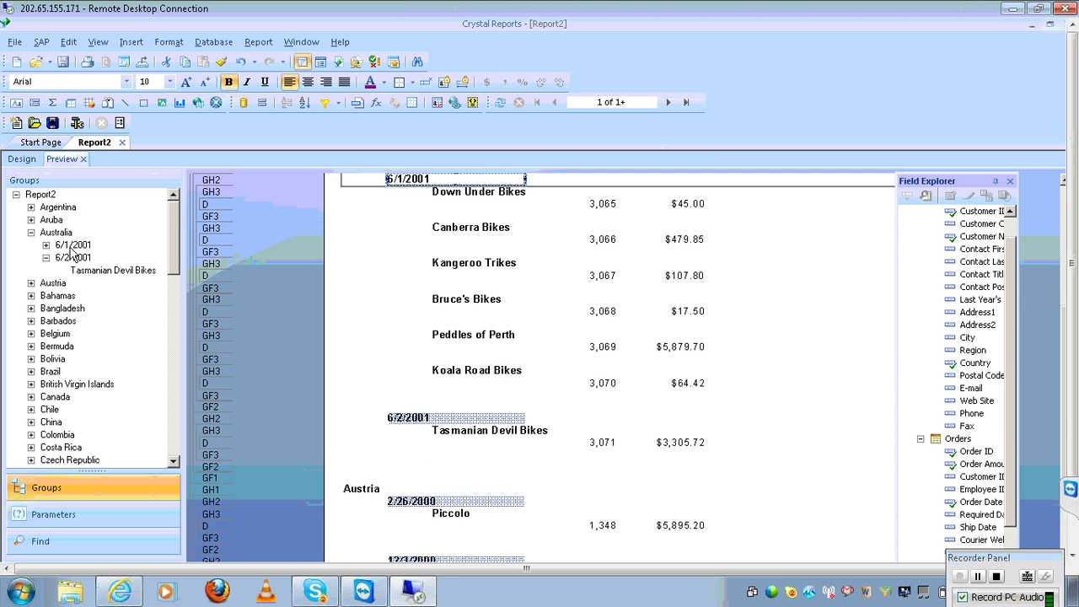
{"action": "left_click", "coordinate": [23, 158]}
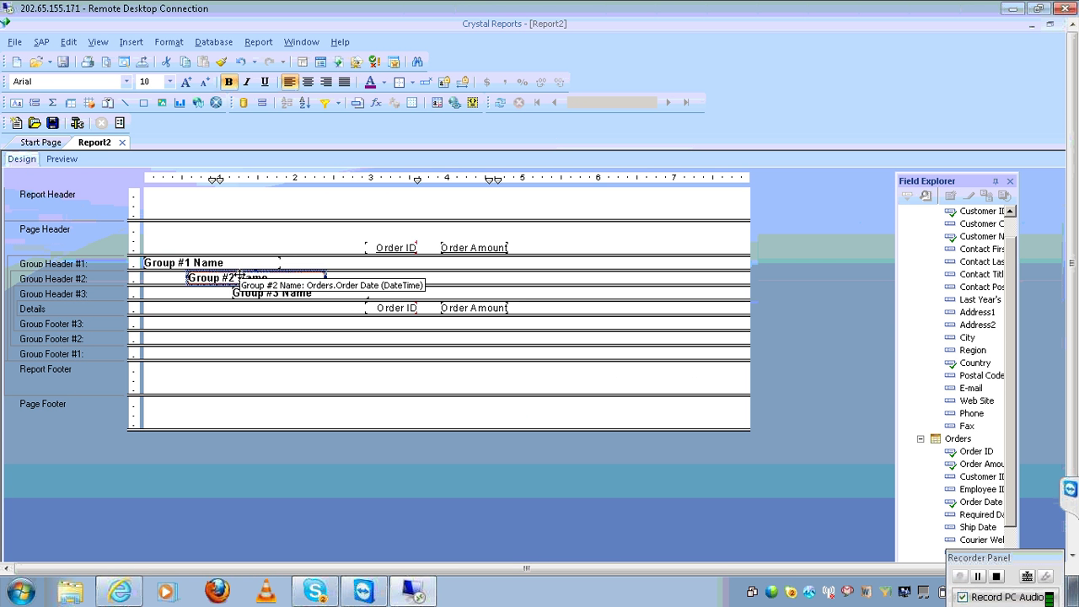
Drag Group #2 Name beside Group #1 Name in Group Header #1 and preview the result
{"action": "left_click_drag", "start_coordinate": [238, 277], "coordinate": [342, 263]}
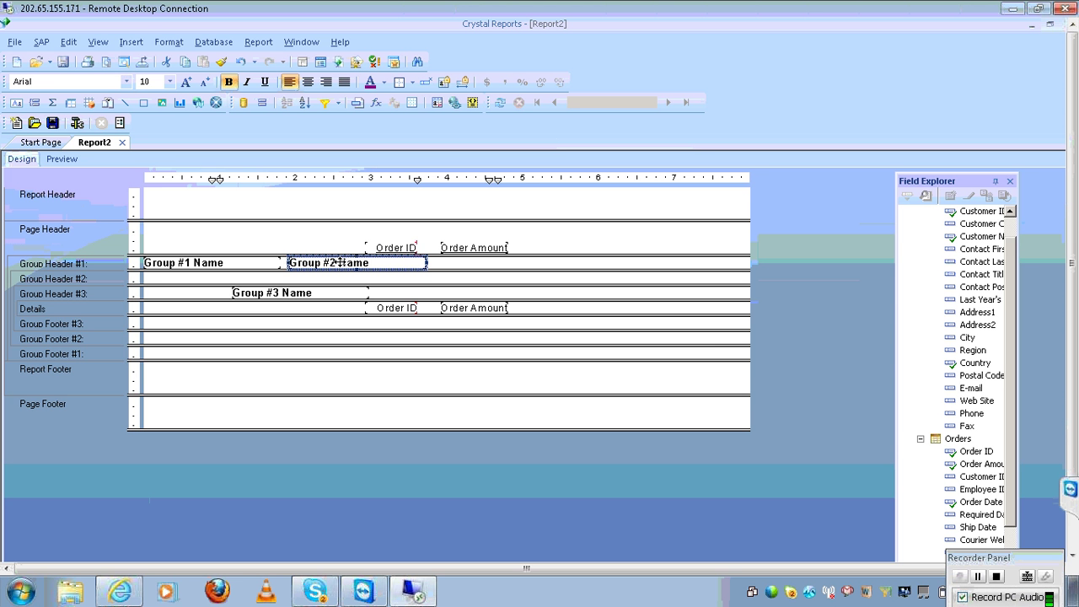
{"action": "left_click", "coordinate": [61, 160]}
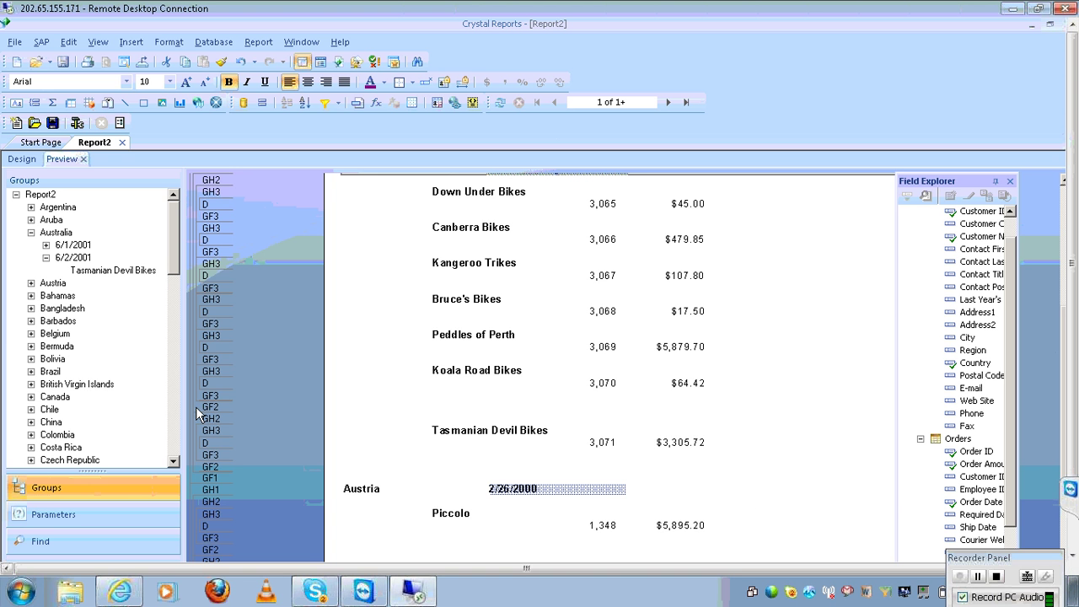
{"action": "left_click", "coordinate": [74, 245]}
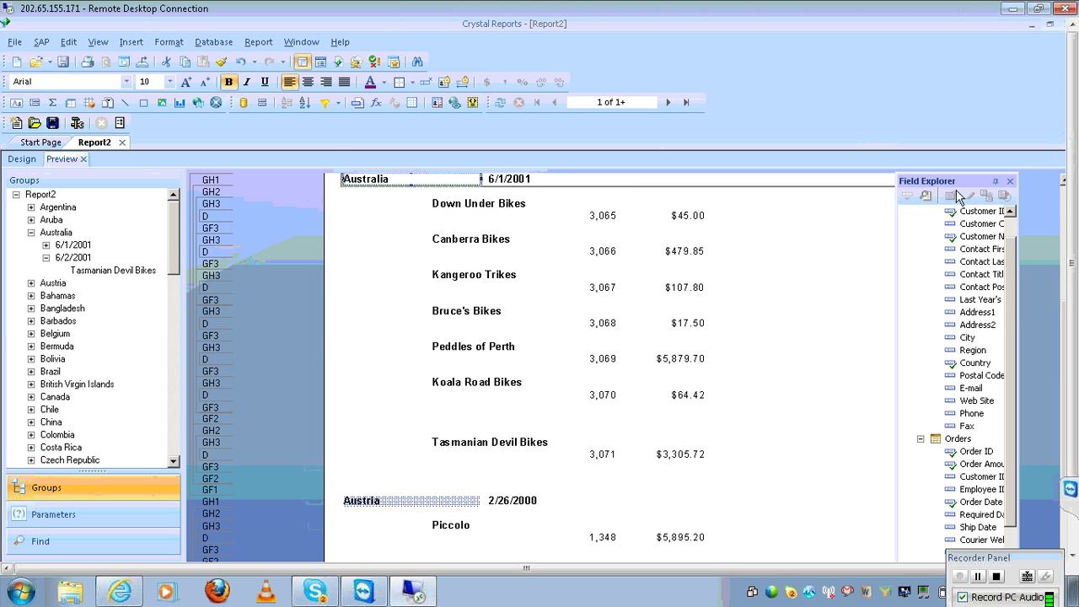
{"action": "left_click", "coordinate": [1067, 201]}
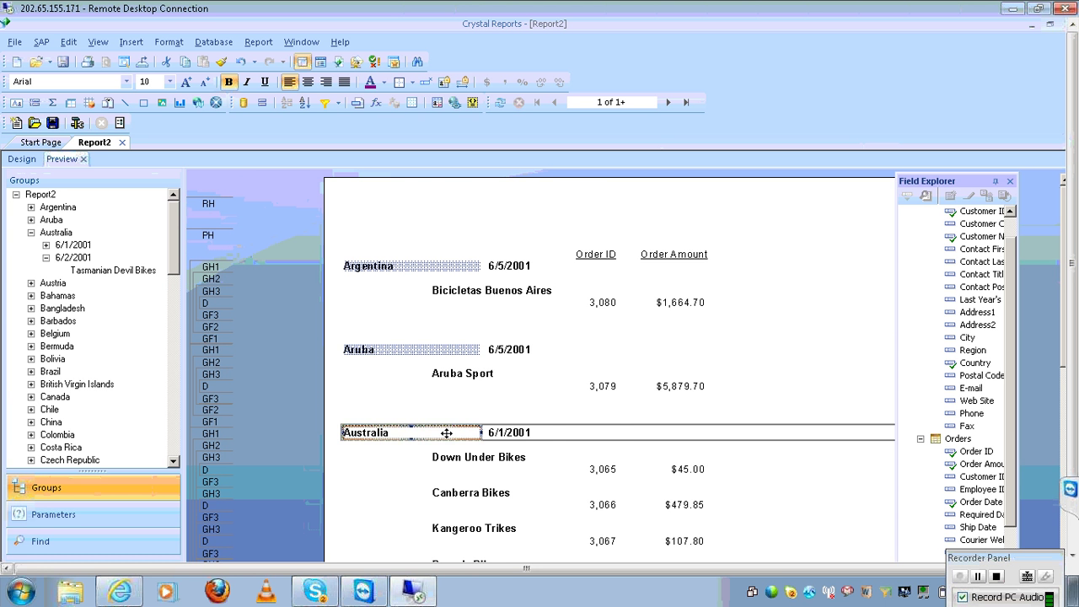
{"action": "left_click", "coordinate": [513, 432]}
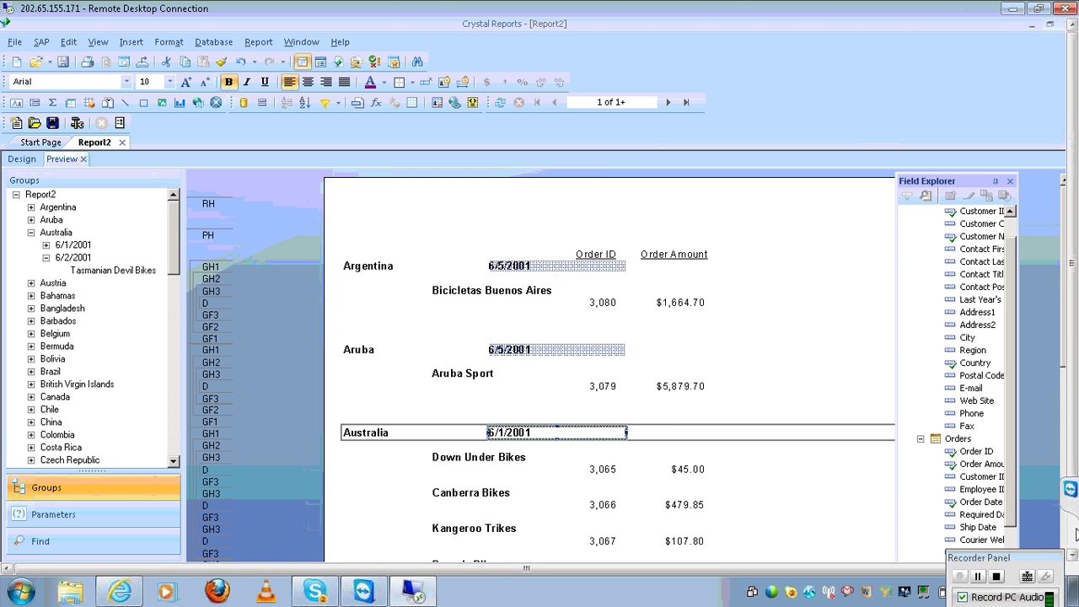
{"action": "left_click", "coordinate": [1064, 534]}
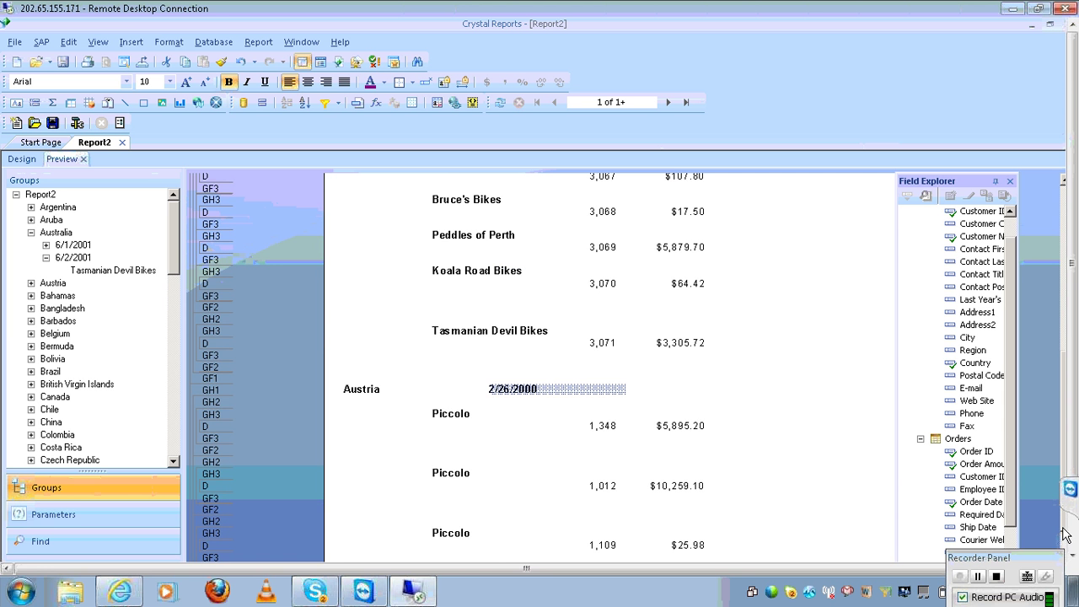
{"action": "left_click", "coordinate": [1064, 544]}
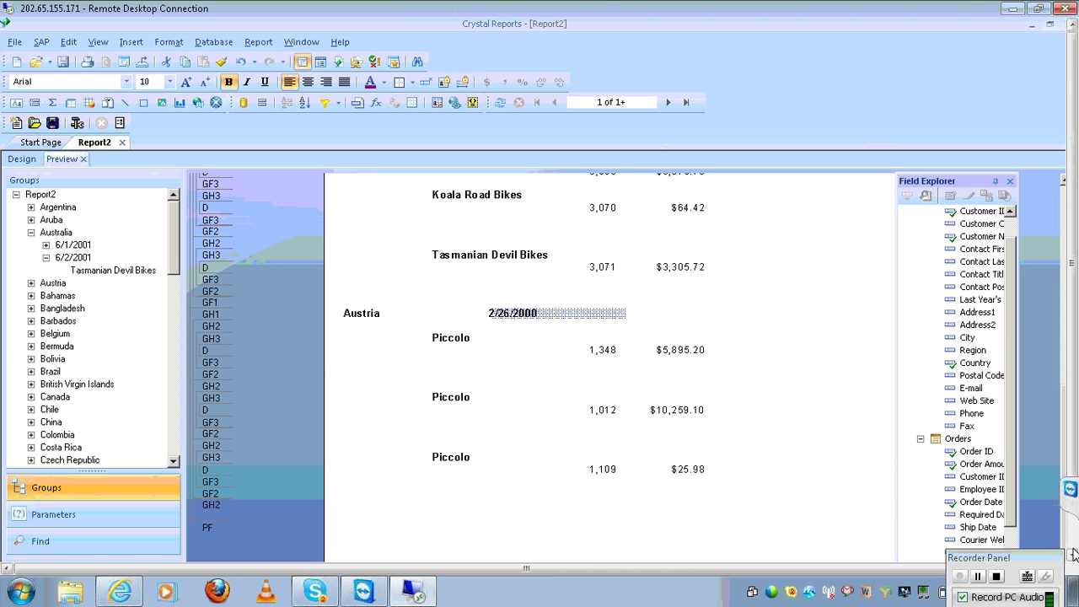
{"action": "left_click", "coordinate": [1072, 552]}
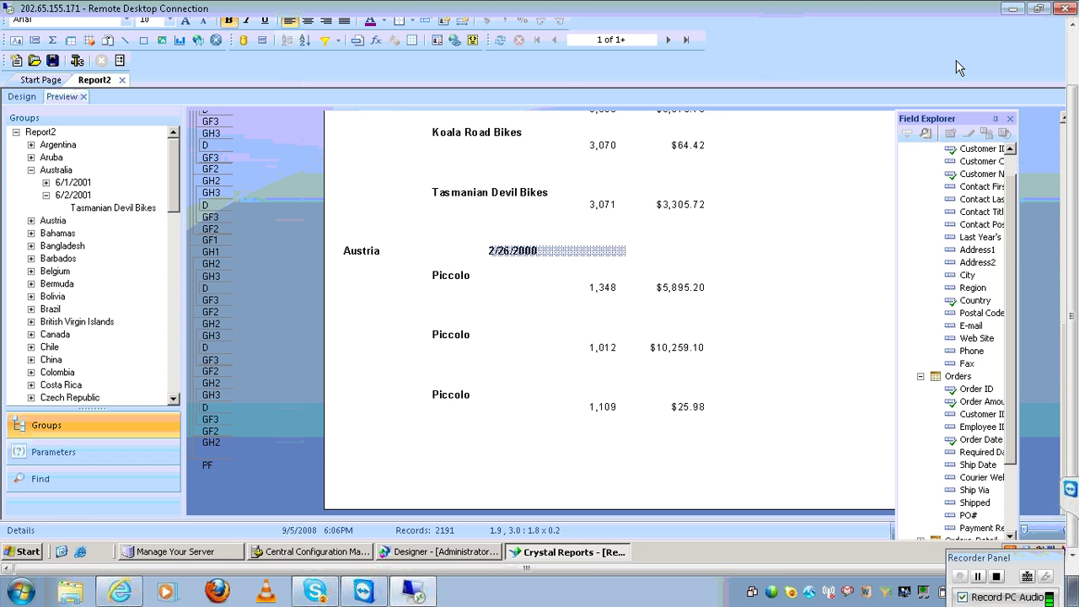
{"action": "left_click", "coordinate": [1063, 145]}
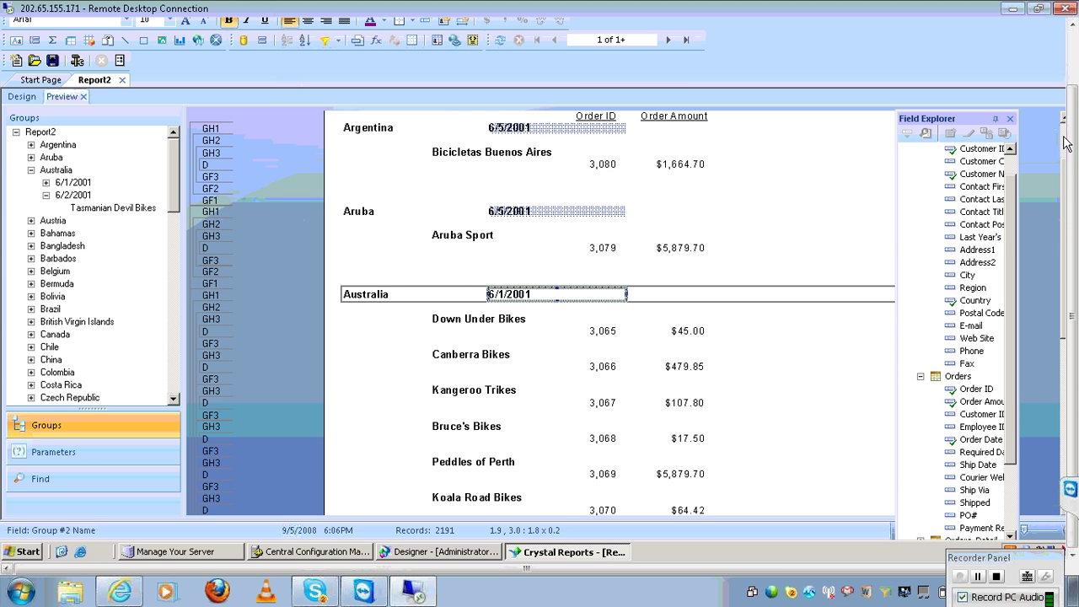
{"action": "scroll", "coordinate": [1064, 143], "scroll_direction": "up", "scroll_amount": 2}
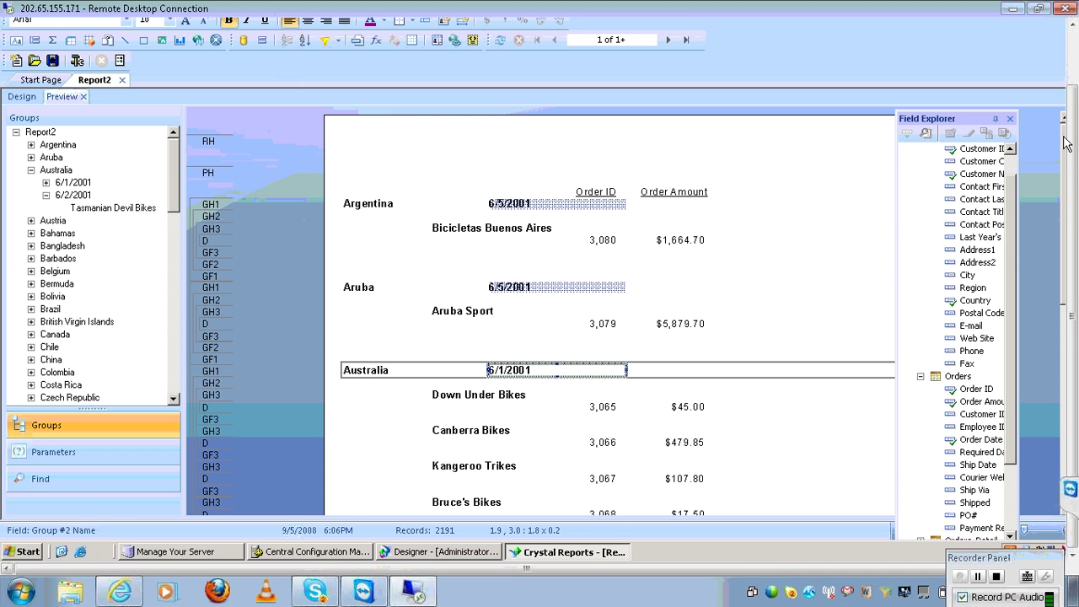
Close Report2, agree to save the changes, and save it under the name groups.rpt
{"action": "left_click", "coordinate": [123, 80]}
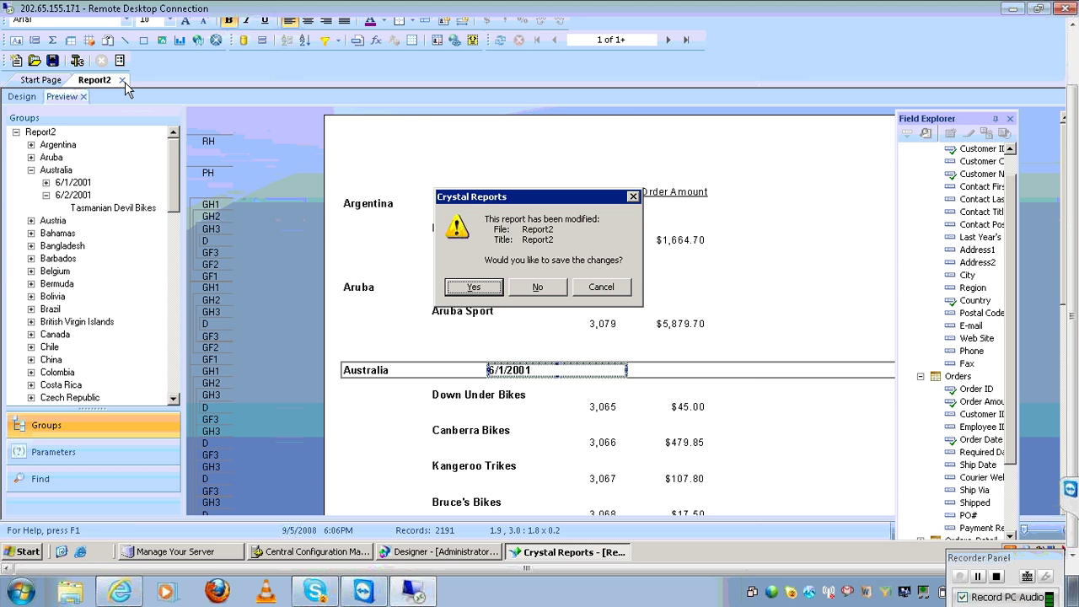
{"action": "left_click", "coordinate": [464, 287]}
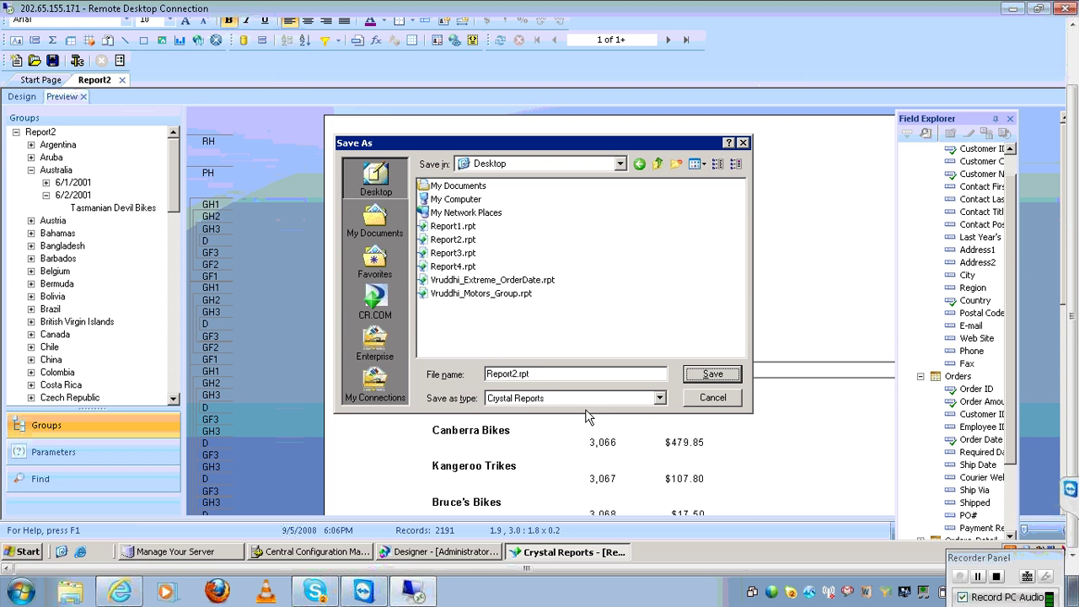
{"action": "left_click", "coordinate": [541, 373]}
{"action": "key", "text": "BackSpace"}
{"action": "key", "text": "BackSpace"}
{"action": "key", "text": "BackSpace"}
{"action": "key", "text": "BackSpace"}
{"action": "key", "text": "BackSpace"}
{"action": "key", "text": "BackSpace"}
{"action": "key", "text": "BackSpace"}
{"action": "key", "text": "BackSpace"}
{"action": "key", "text": "BackSpace"}
{"action": "key", "text": "BackSpace"}
{"action": "type", "text": "groups"}
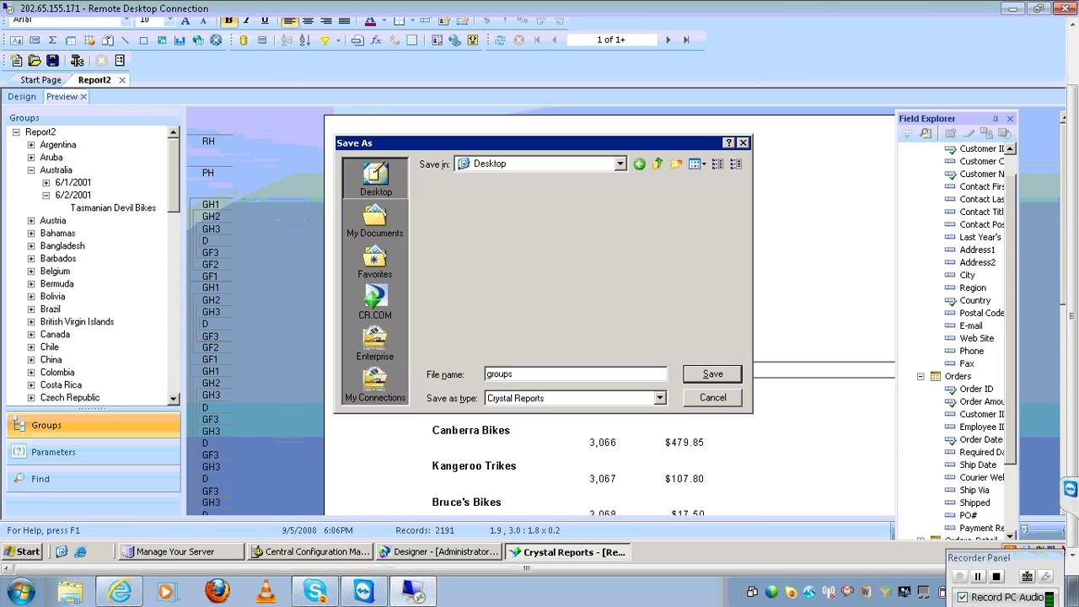
{"action": "key", "text": "Return"}
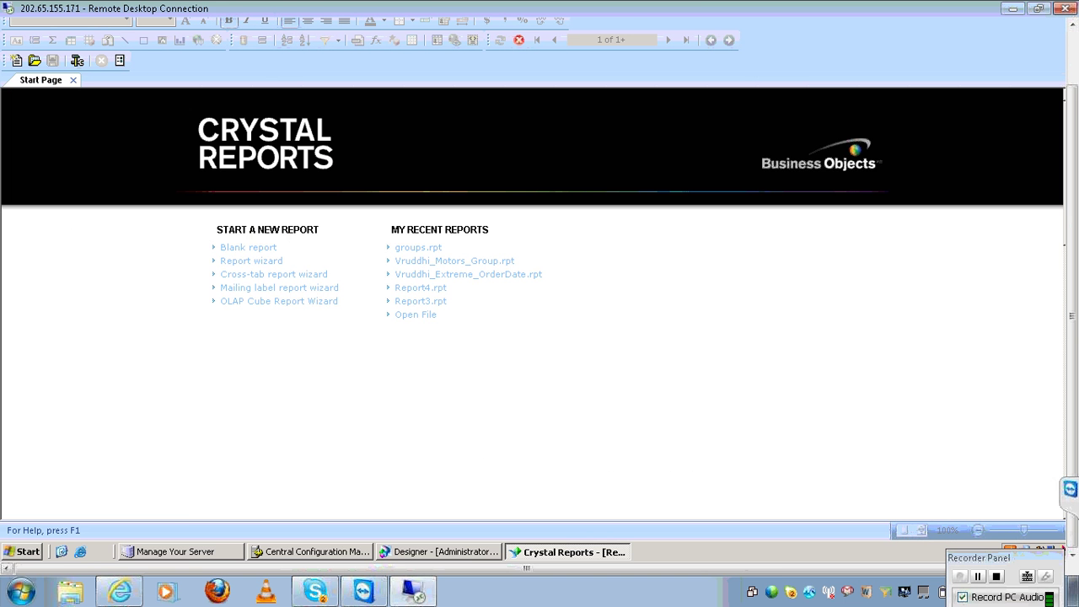
Start a blank report and log in to the oracle connection with the scott account's password
{"action": "left_click", "coordinate": [248, 249]}
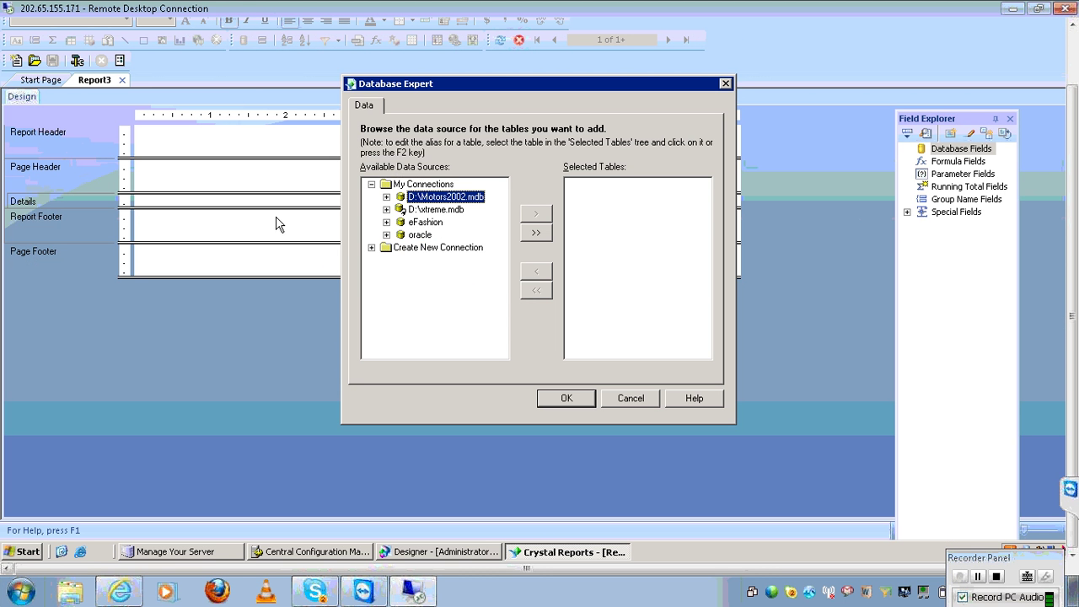
{"action": "left_click", "coordinate": [371, 185]}
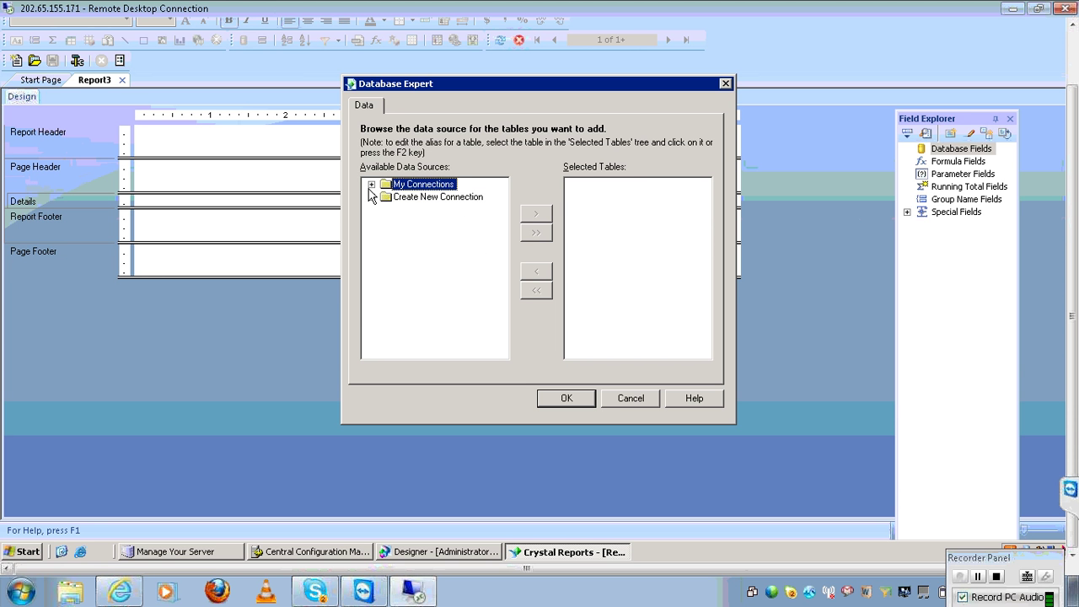
{"action": "left_click", "coordinate": [371, 185]}
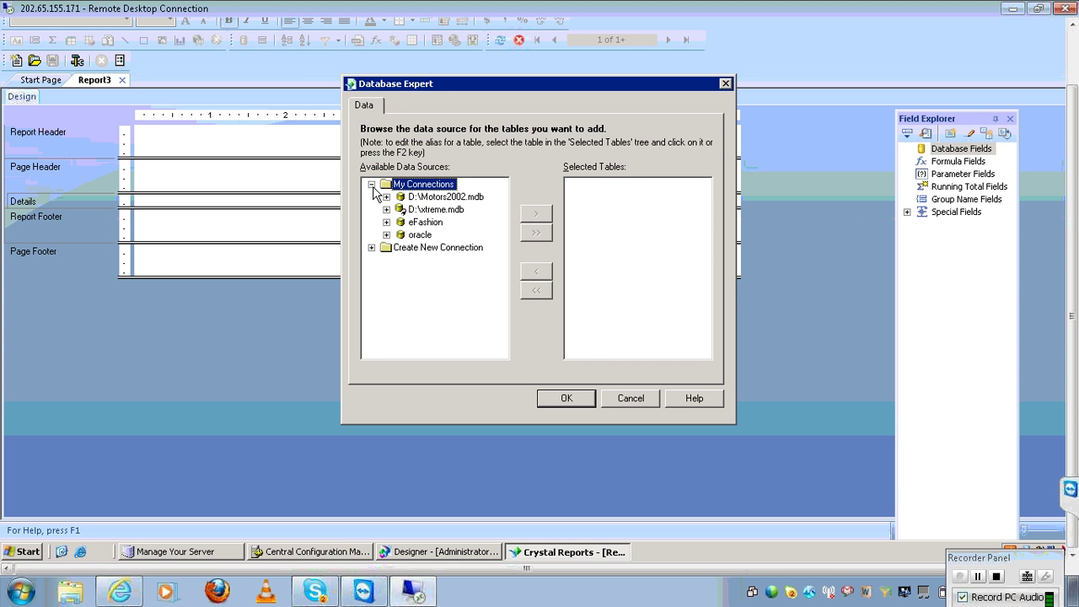
{"action": "left_click", "coordinate": [387, 236]}
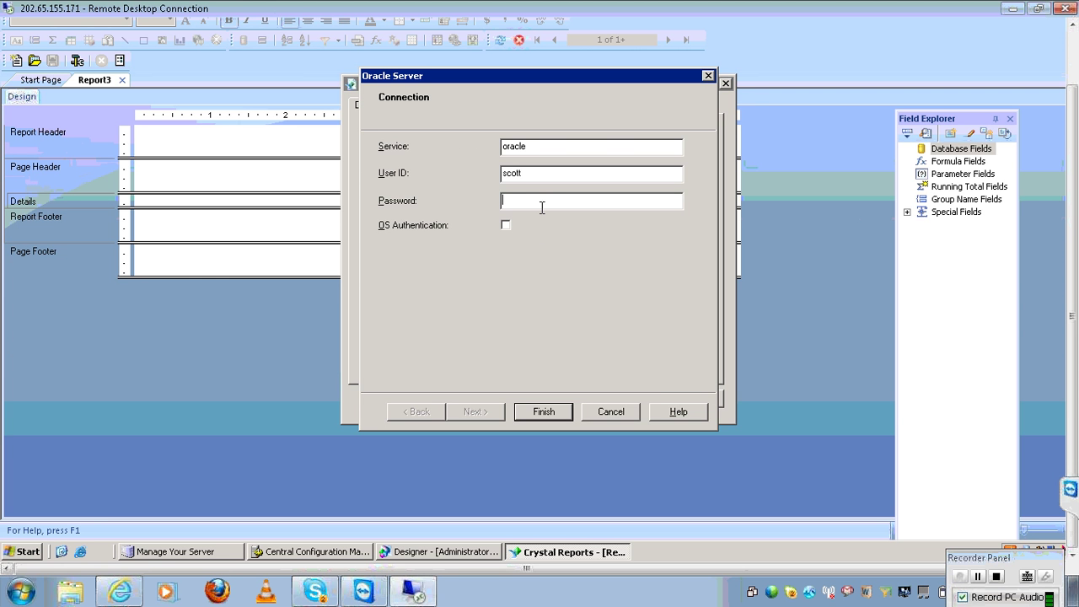
{"action": "type", "text": "tiger"}
{"action": "key", "text": "Return"}
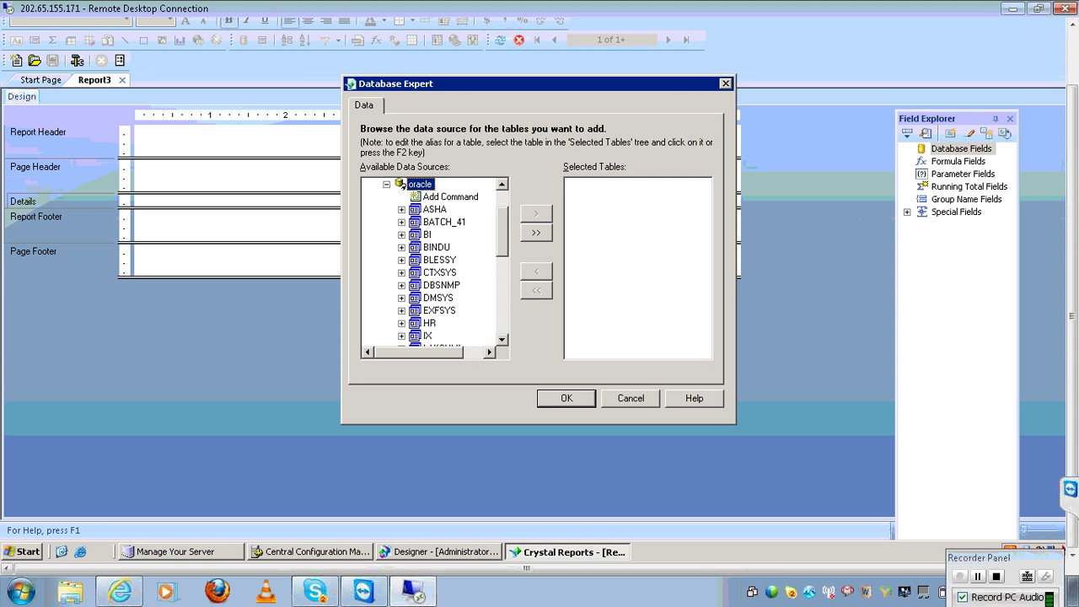
Add the EMP and DEPT tables from SCOTT > Tables and accept their DEPTNO link
{"action": "left_click", "coordinate": [502, 321]}
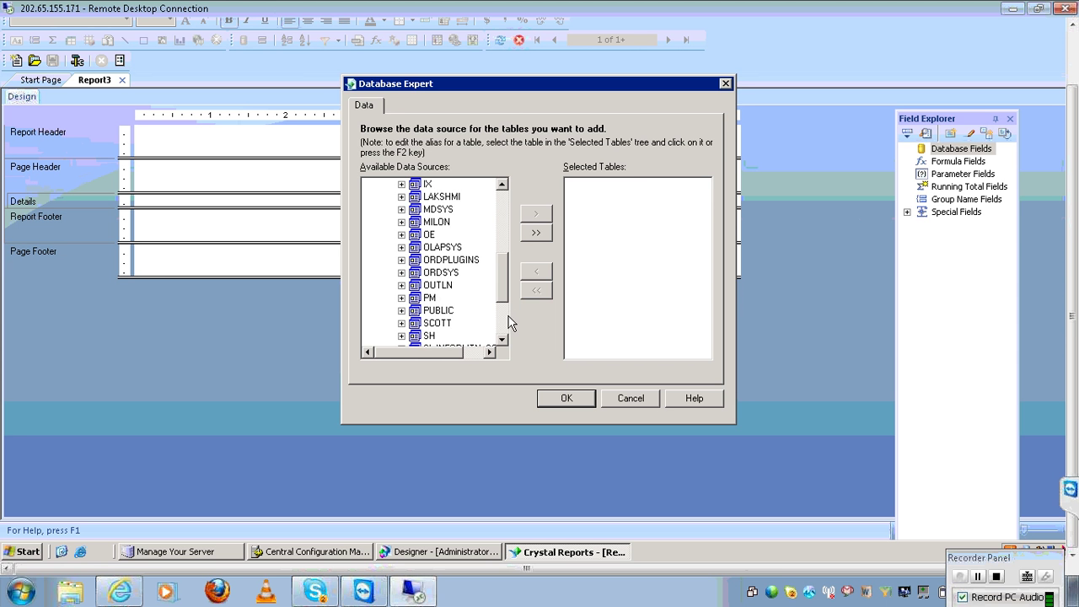
{"action": "left_click", "coordinate": [402, 326]}
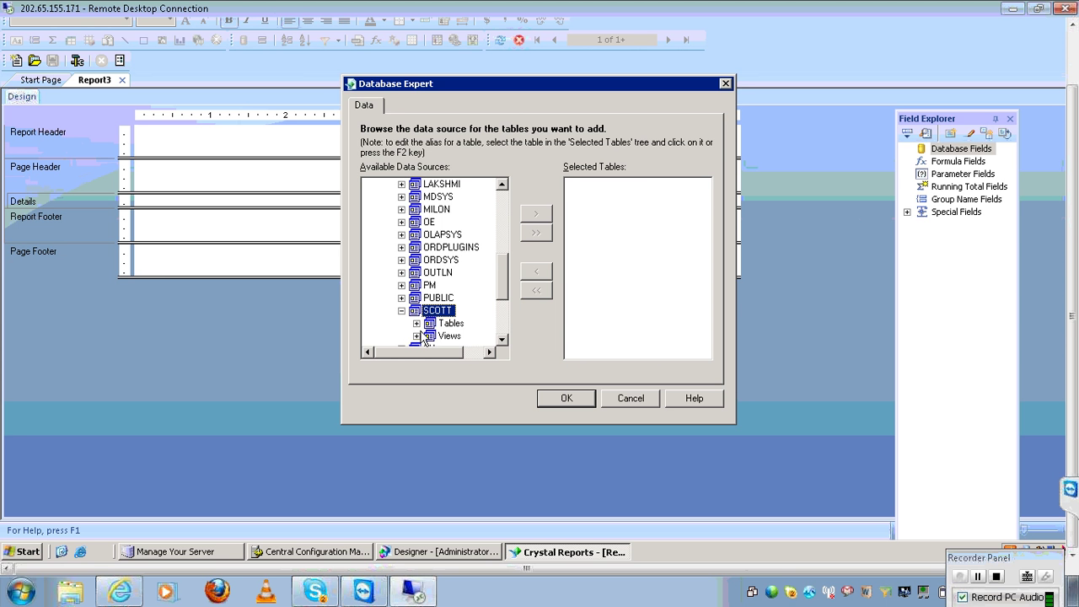
{"action": "left_click", "coordinate": [418, 335]}
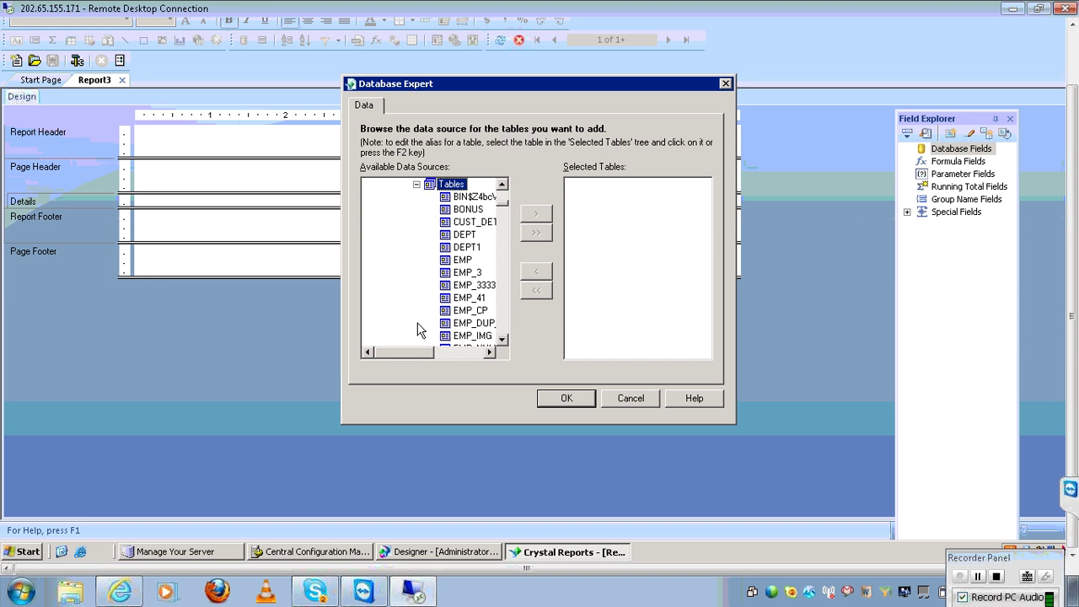
{"action": "left_click", "coordinate": [485, 353]}
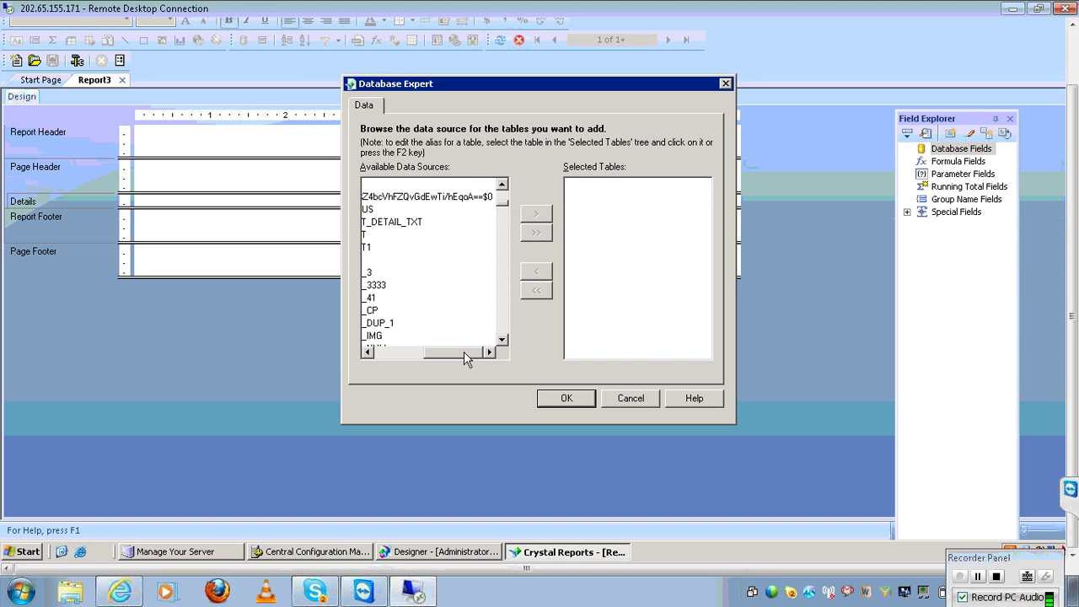
{"action": "left_click", "coordinate": [405, 352]}
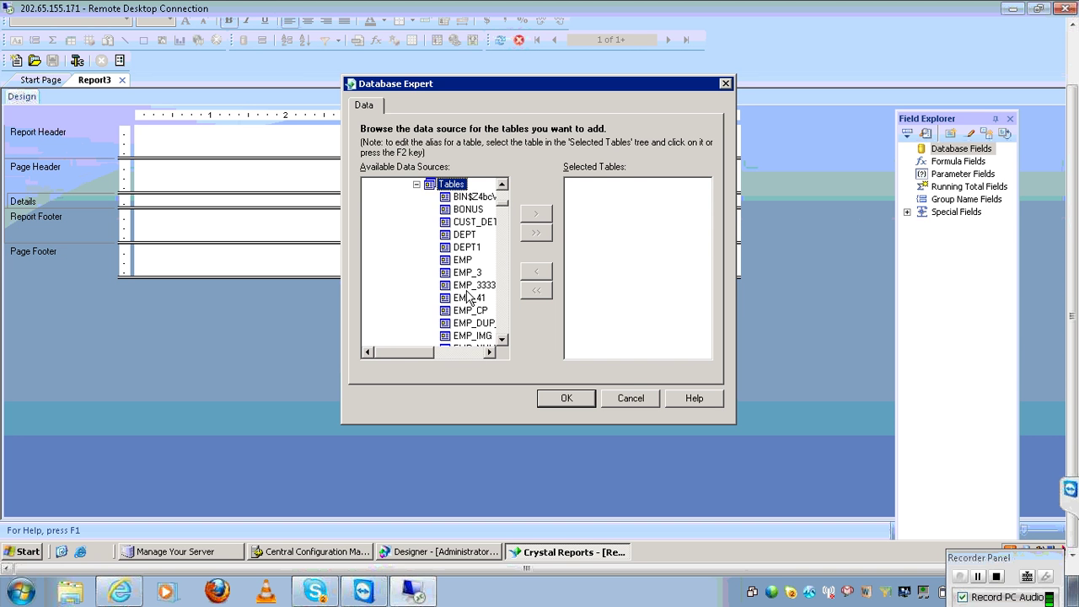
{"action": "left_click", "coordinate": [463, 261]}
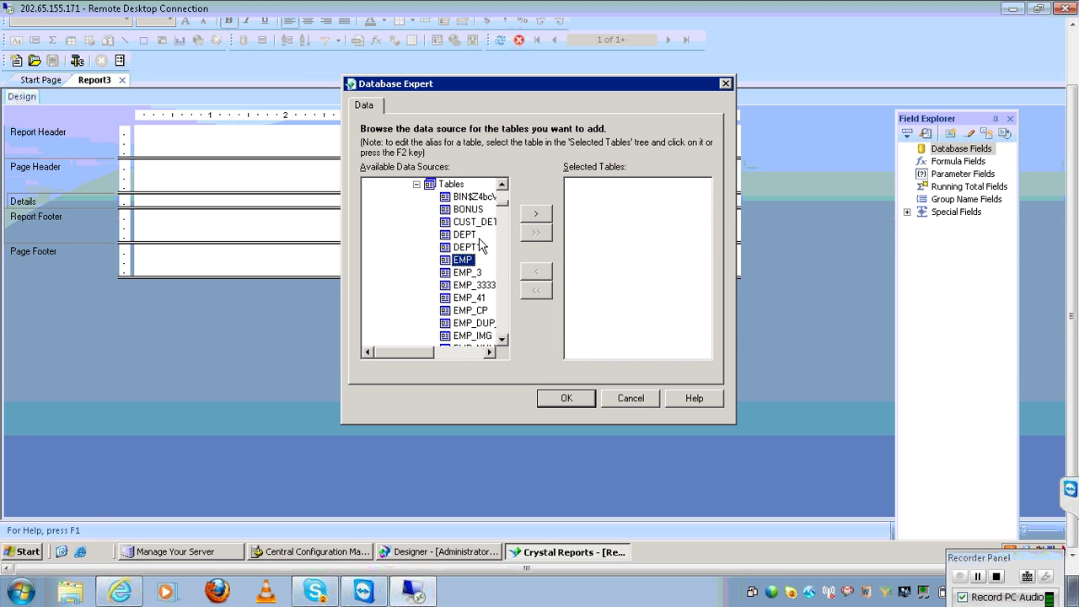
{"action": "left_click", "coordinate": [468, 235], "text": "ctrl"}
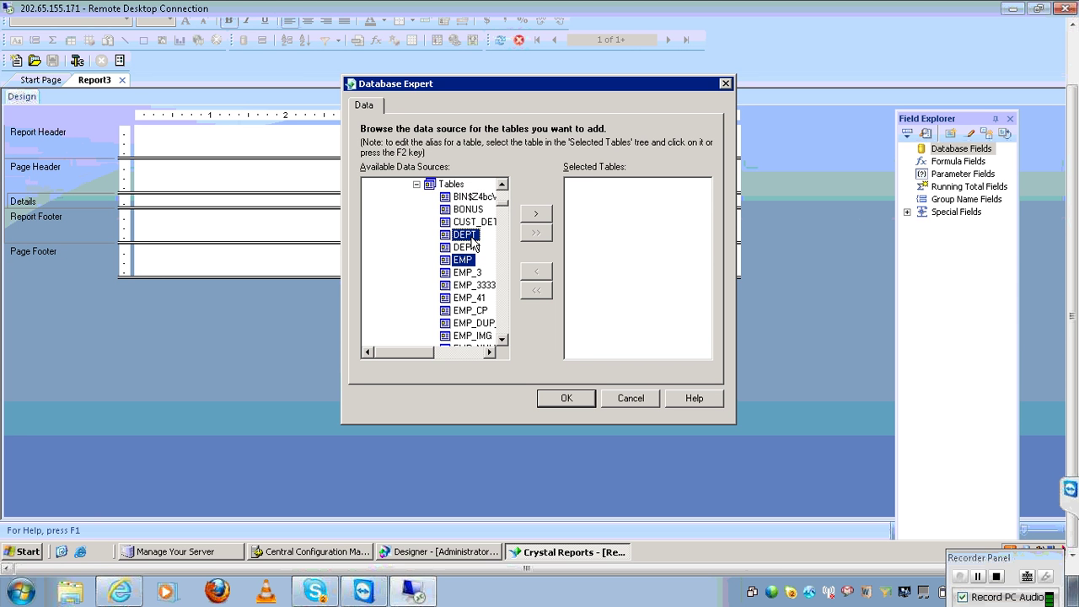
{"action": "left_click", "coordinate": [534, 222]}
{"action": "left_click", "coordinate": [556, 398]}
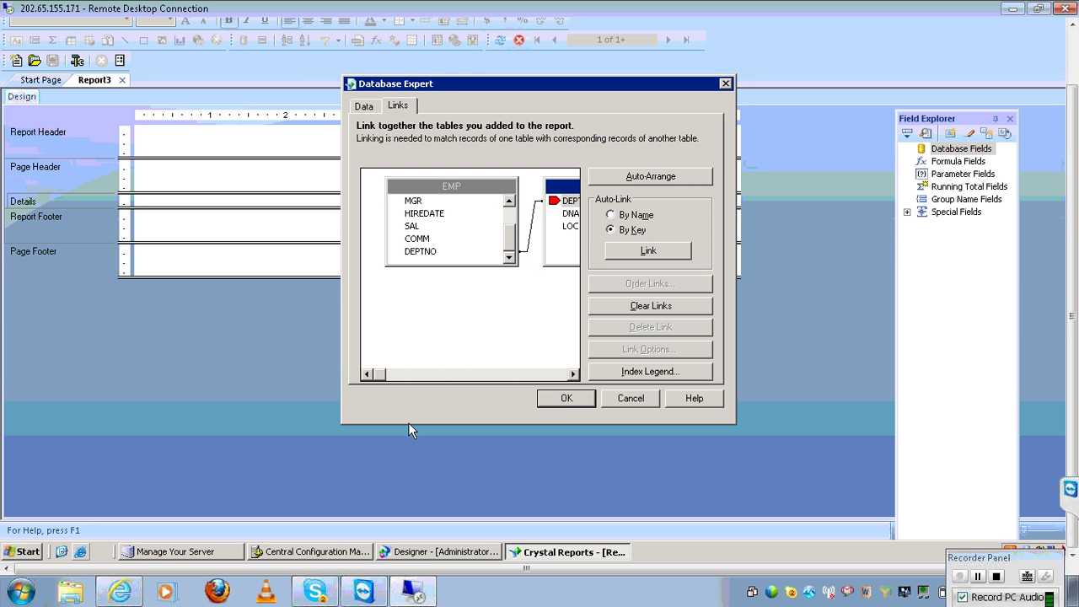
{"action": "left_click", "coordinate": [578, 402]}
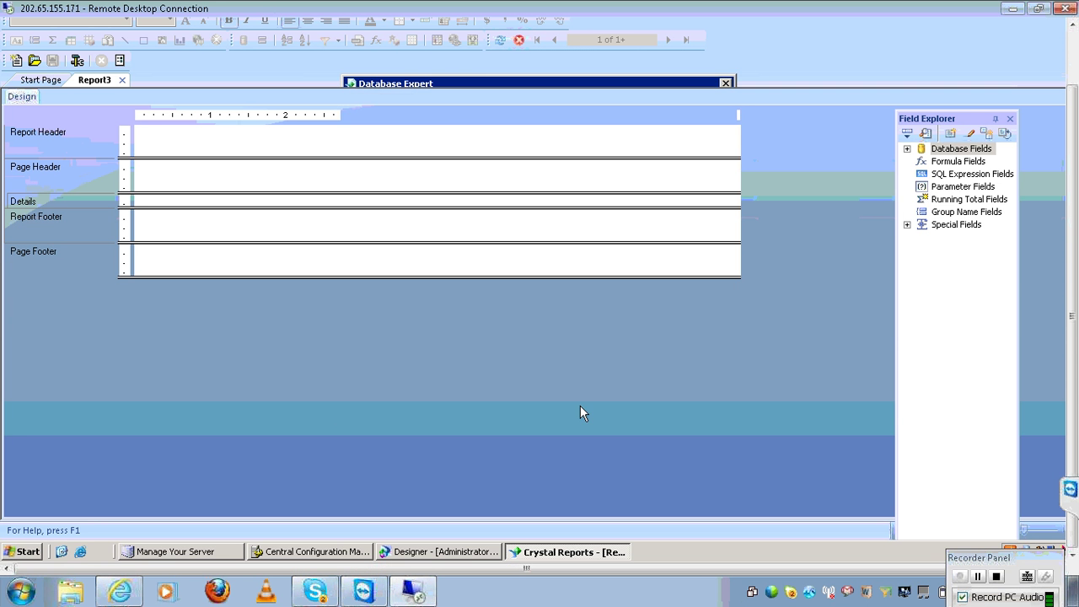
Open Notepad and type 'conditions' and '2 types' on separate lines
{"action": "left_click", "coordinate": [17, 588]}
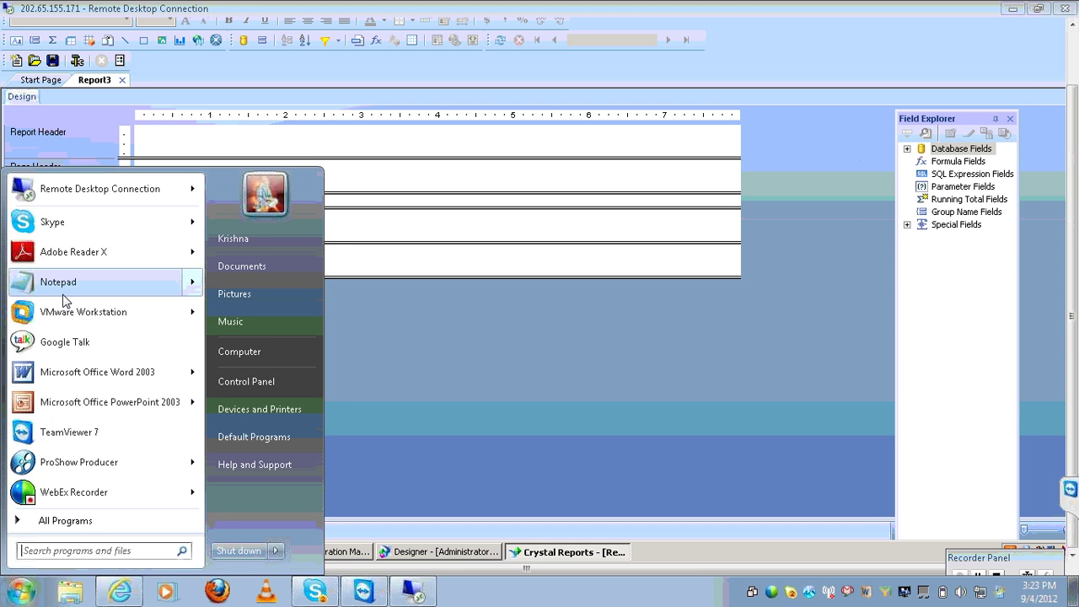
{"action": "left_click", "coordinate": [63, 295]}
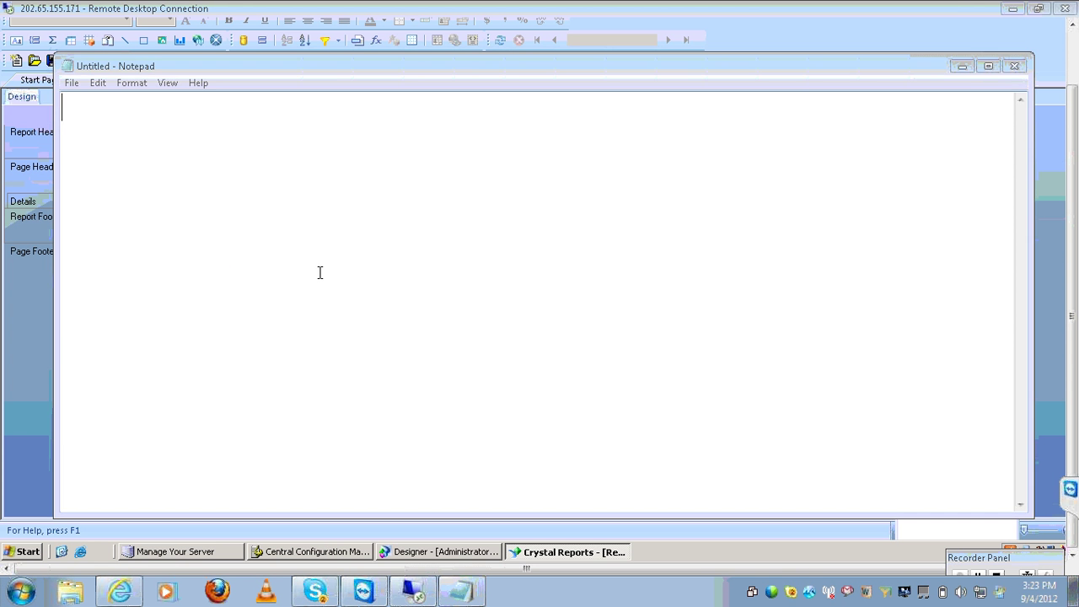
{"action": "type", "text": "conditions"}
{"action": "key", "text": "Return"}
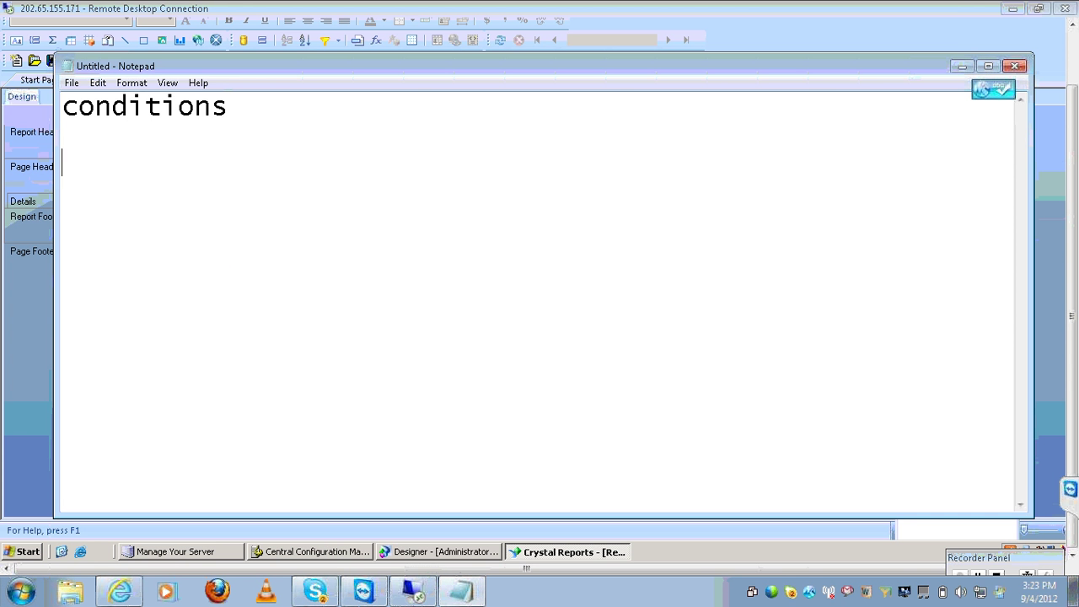
{"action": "type", "text": "2 typ"}
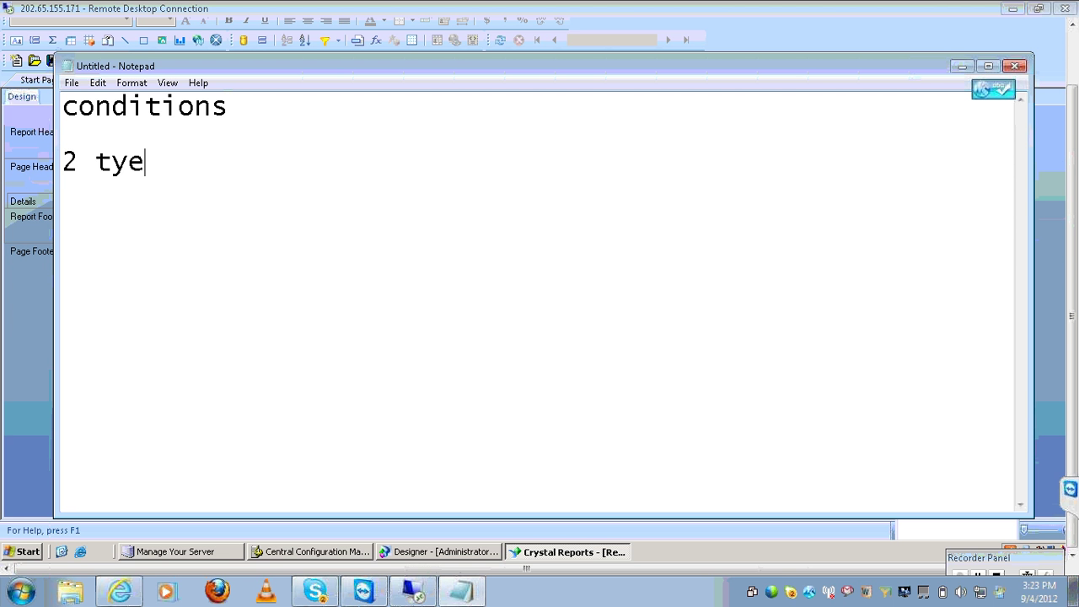
{"action": "type", "text": "es"}
{"action": "key", "text": "Return"}
{"action": "key", "text": "Return"}
Add 'static condition' and 'dynami condition' lines, then append '------' after static condition
{"action": "type", "text": "s"}
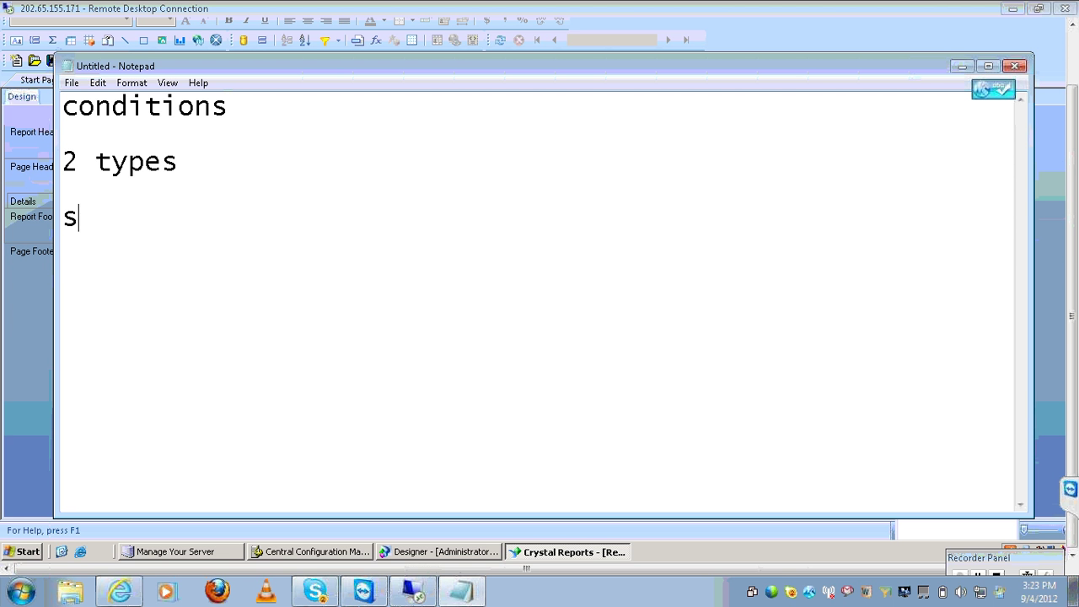
{"action": "type", "text": "tatic coh"}
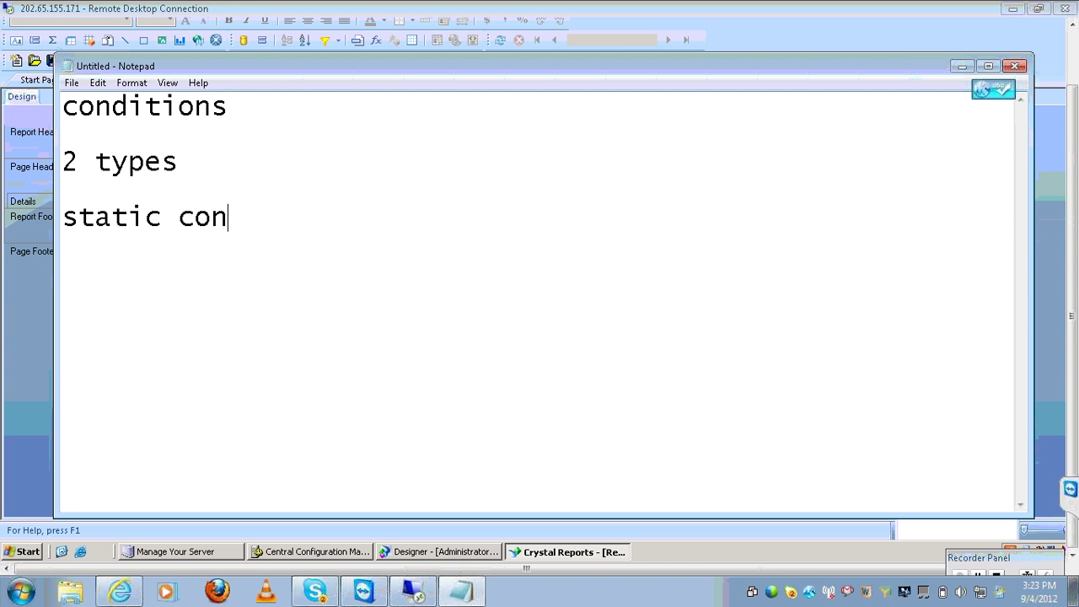
{"action": "type", "text": "dition"}
{"action": "key", "text": "Return"}
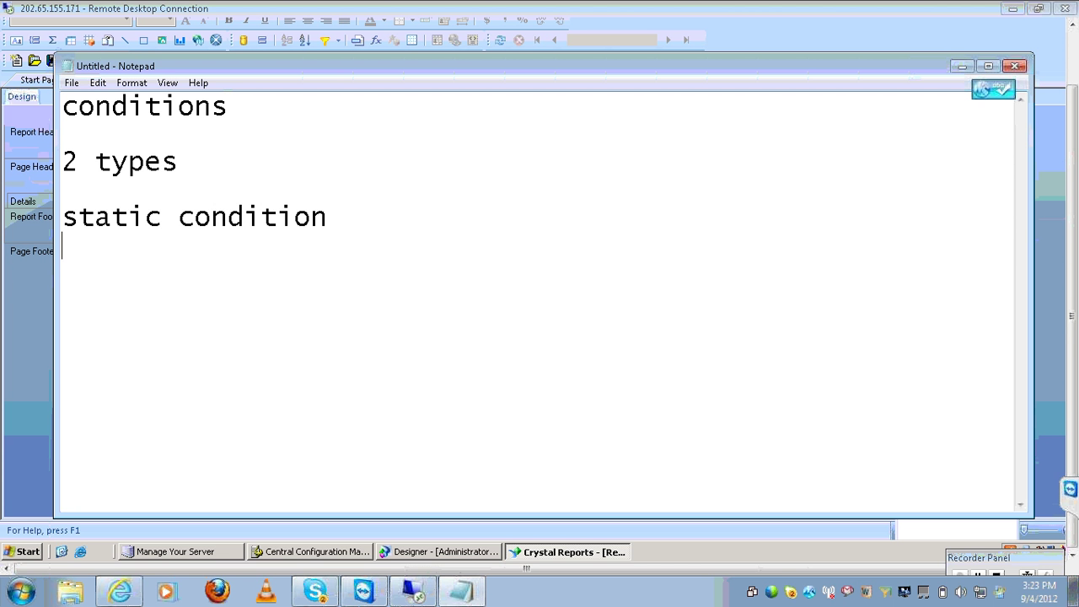
{"action": "key", "text": "Return"}
{"action": "type", "text": "dynami c"}
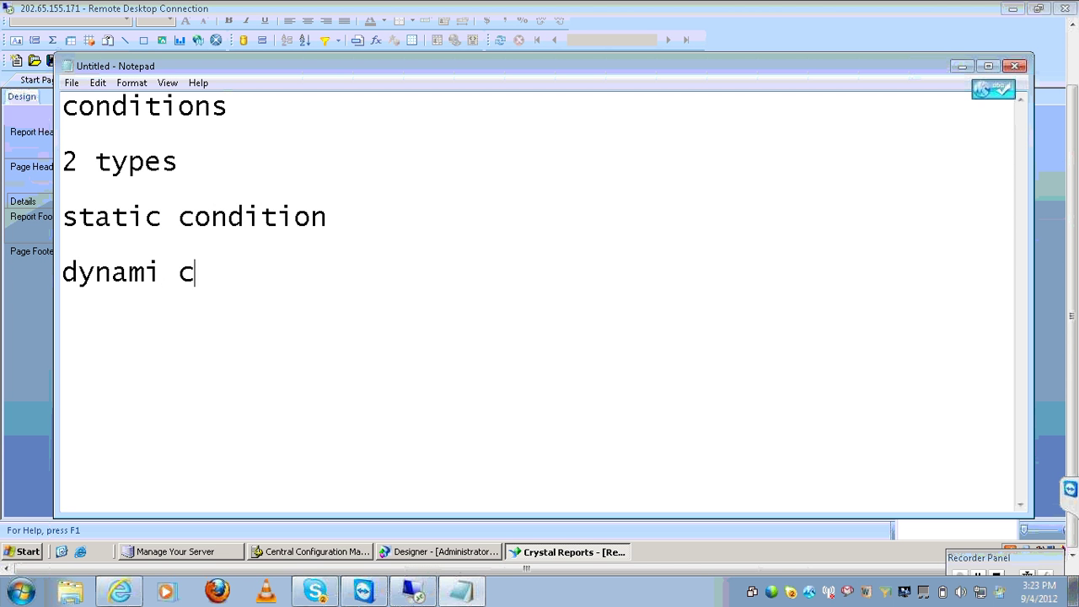
{"action": "type", "text": "ondition"}
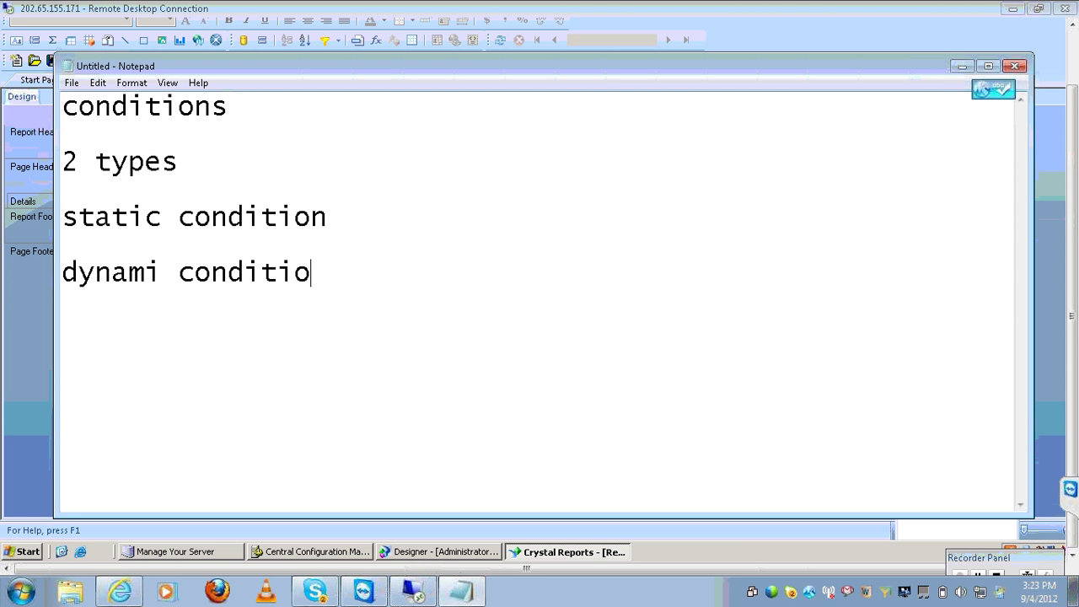
{"action": "key", "text": "Up"}
{"action": "key", "text": "Up"}
{"action": "key", "text": "Up"}
{"action": "key", "text": "Up"}
{"action": "key", "text": "Up"}
{"action": "key", "text": "Up"}
{"action": "key", "text": "Down"}
{"action": "key", "text": "Down"}
{"action": "key", "text": "Down"}
{"action": "key", "text": "Down"}
{"action": "key", "text": "End"}
{"action": "type", "text": "------"}
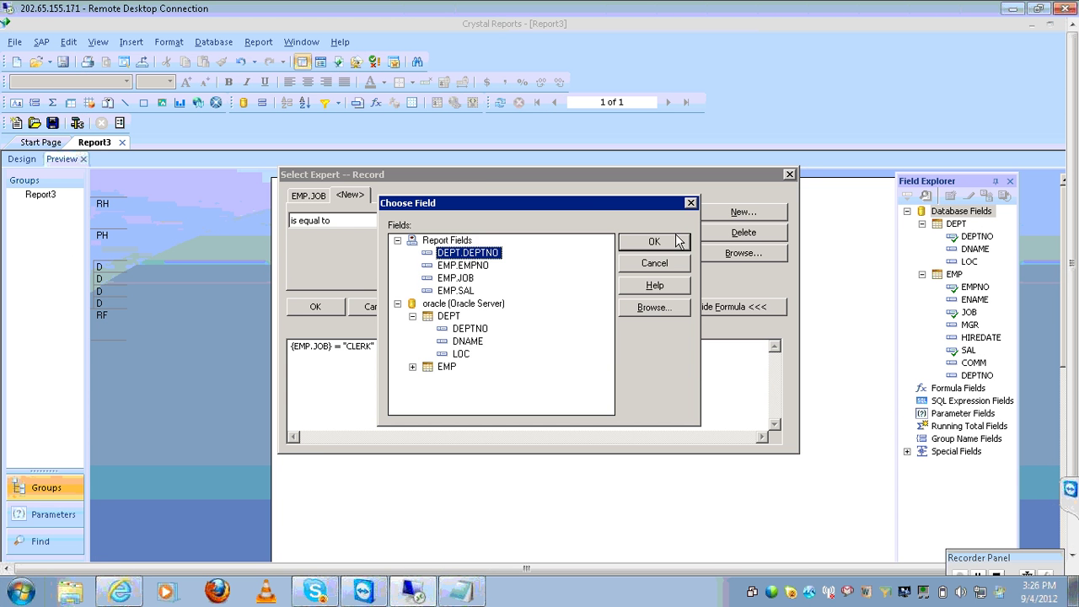
Filter records where DEPT.DEPTNO is equal to 10.00, apply it, and refresh the report data
{"action": "left_click", "coordinate": [675, 236]}
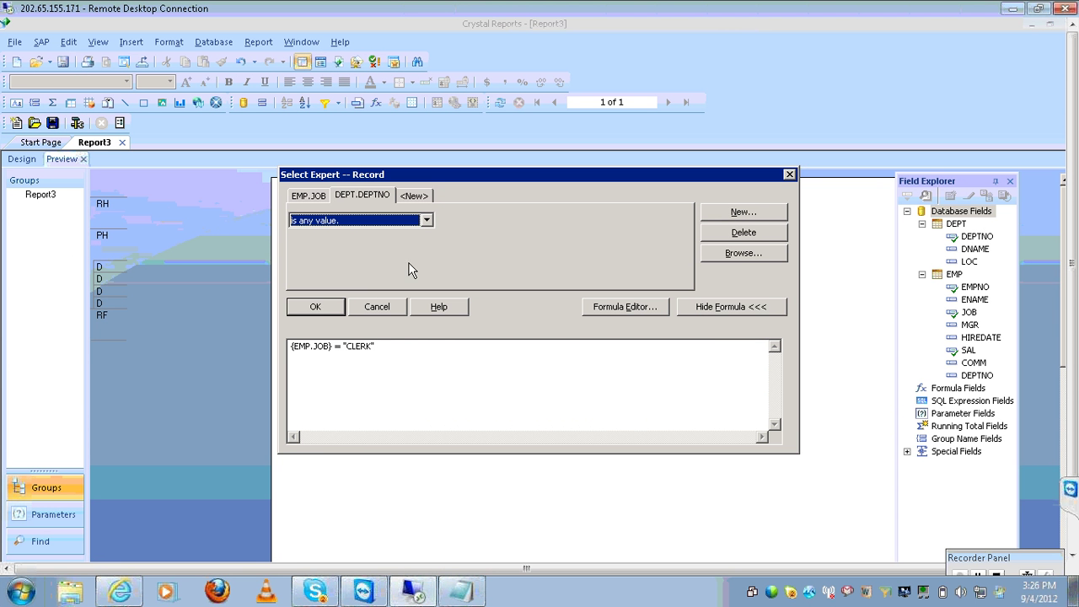
{"action": "left_click", "coordinate": [427, 221]}
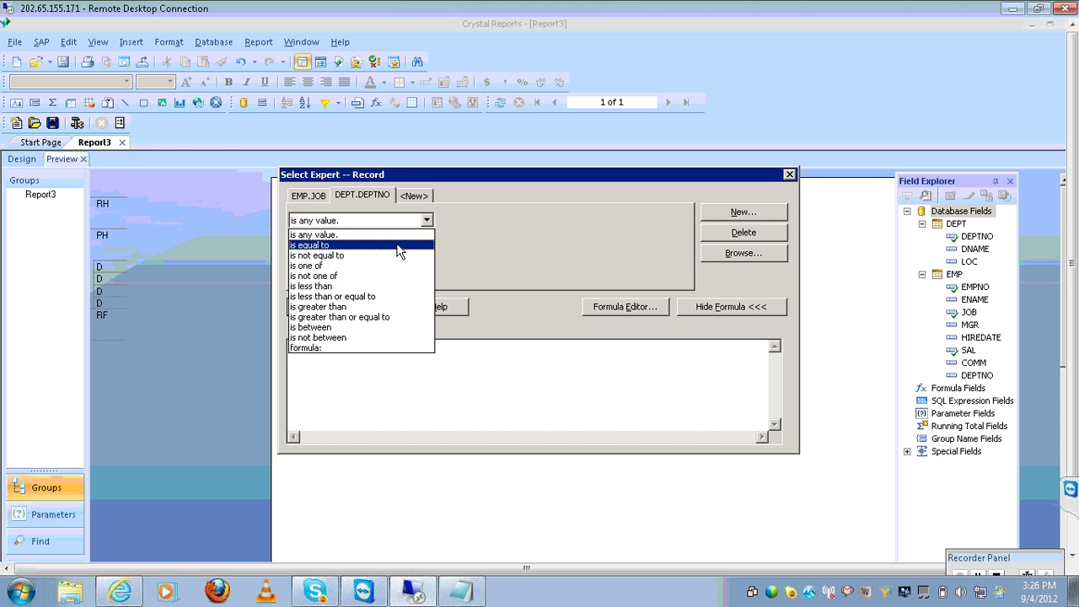
{"action": "left_click", "coordinate": [397, 244]}
{"action": "left_click", "coordinate": [682, 220]}
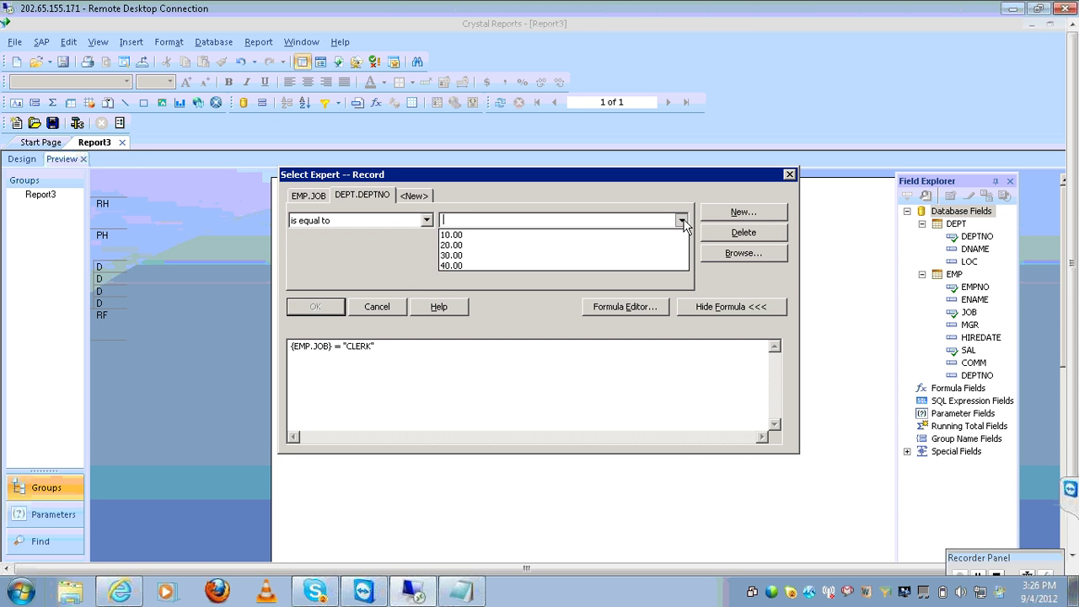
{"action": "left_click", "coordinate": [644, 236]}
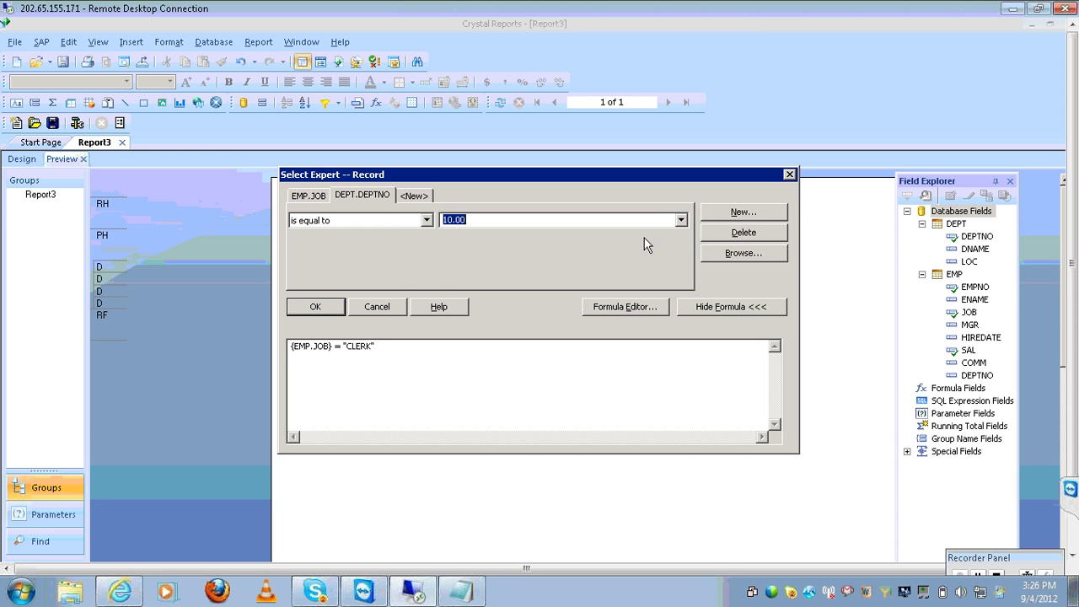
{"action": "left_click", "coordinate": [314, 307]}
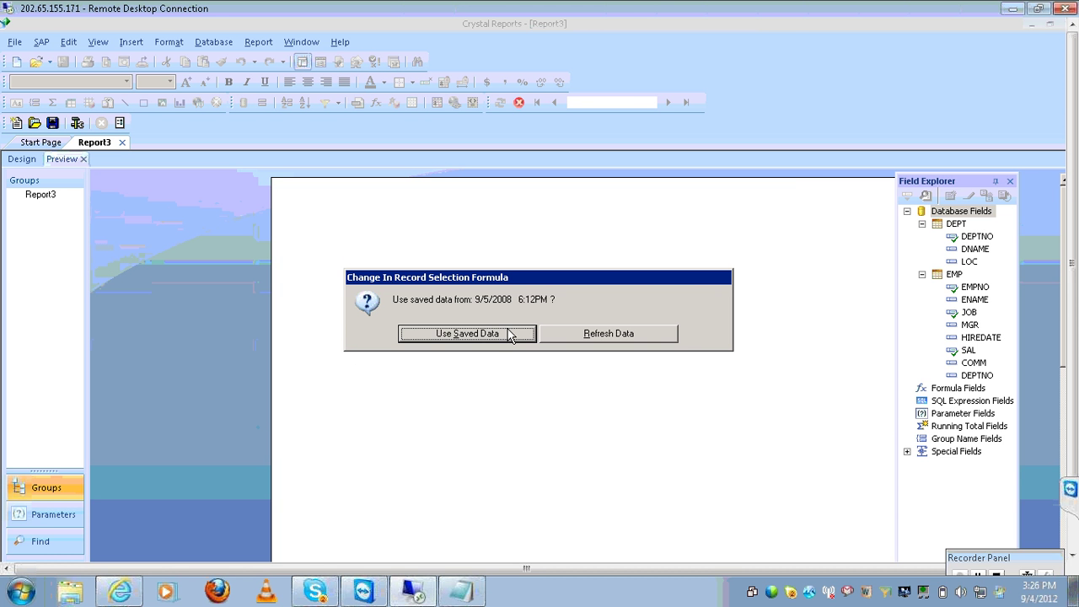
{"action": "left_click", "coordinate": [576, 335]}
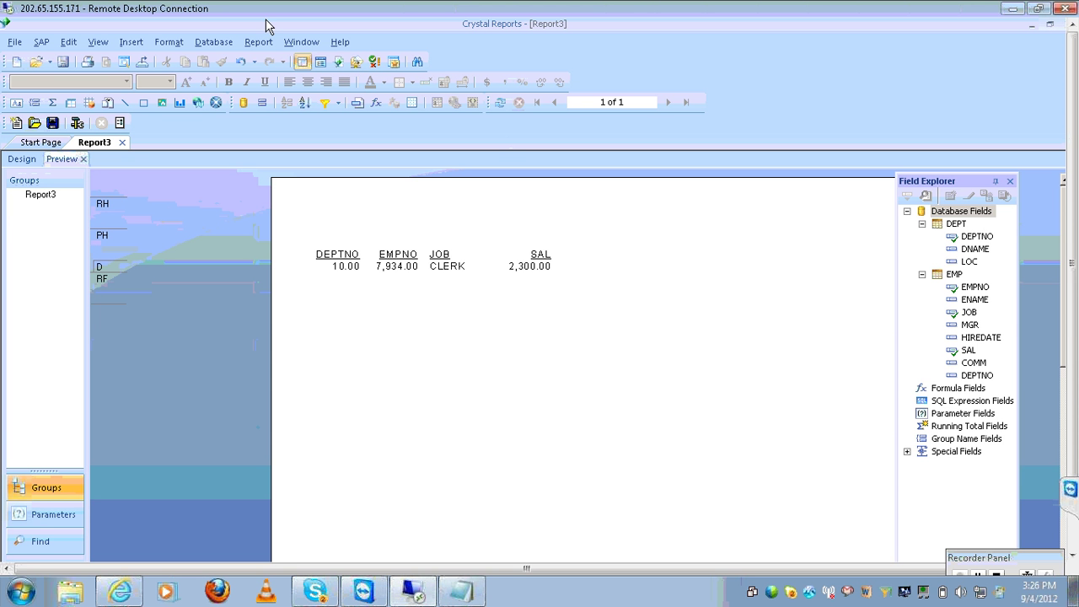
Open the record Select Expert and review the EMP.JOB and DEPT.DEPTNO conditions and formula
{"action": "left_click", "coordinate": [261, 42]}
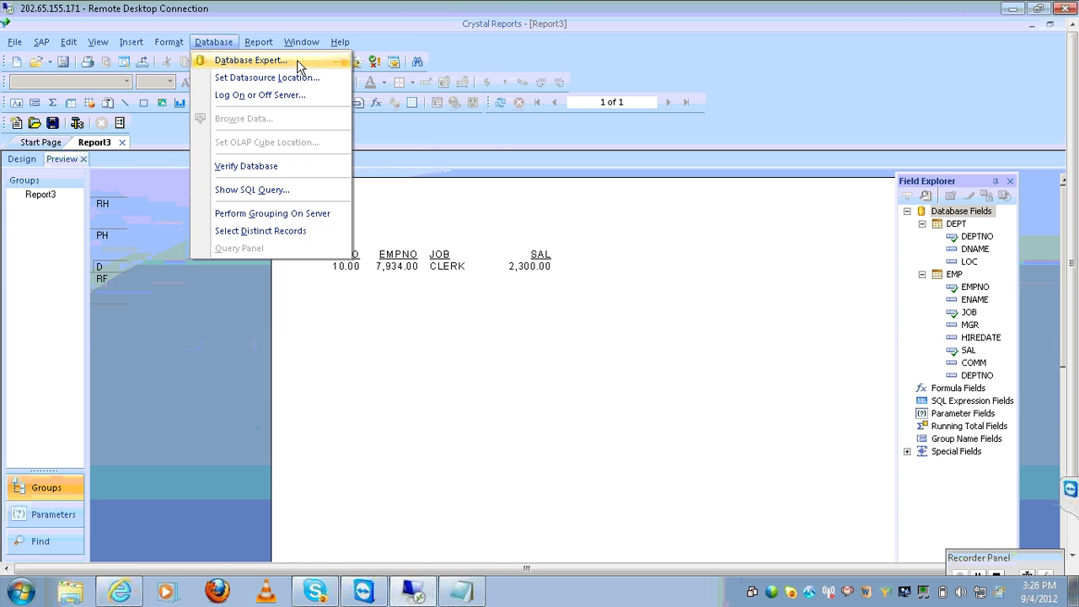
{"action": "left_click", "coordinate": [255, 42]}
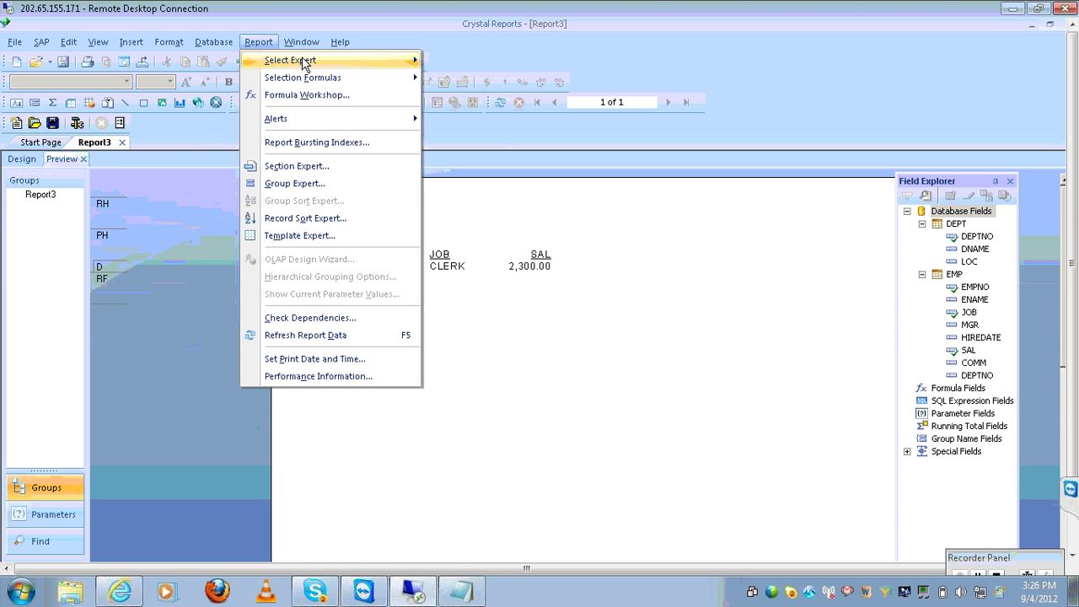
{"action": "mouse_move", "coordinate": [305, 65]}
{"action": "left_click", "coordinate": [449, 62]}
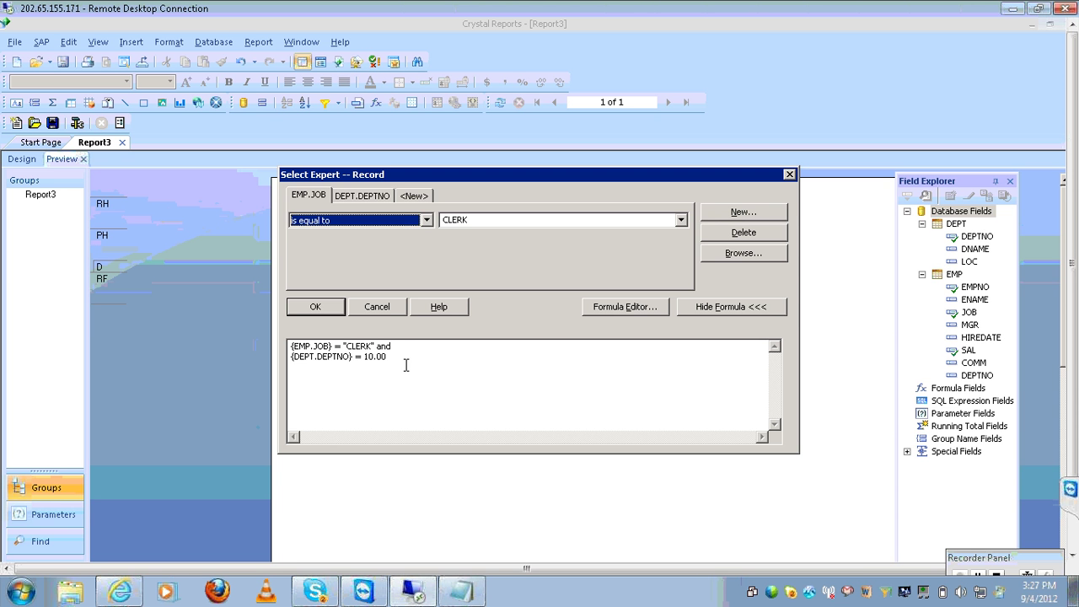
{"action": "left_click", "coordinate": [310, 197]}
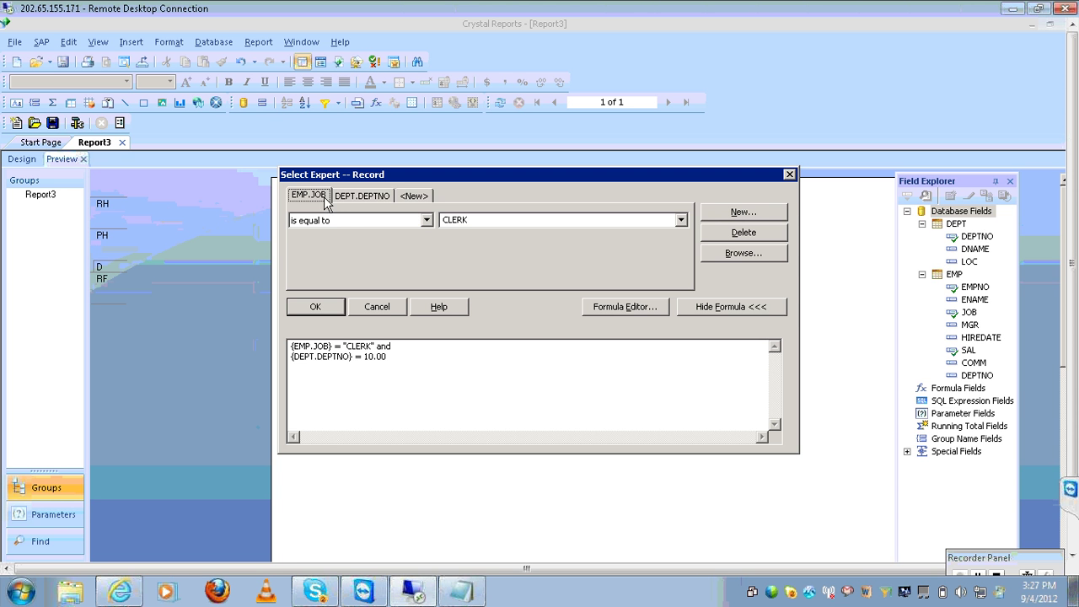
{"action": "left_click", "coordinate": [369, 198]}
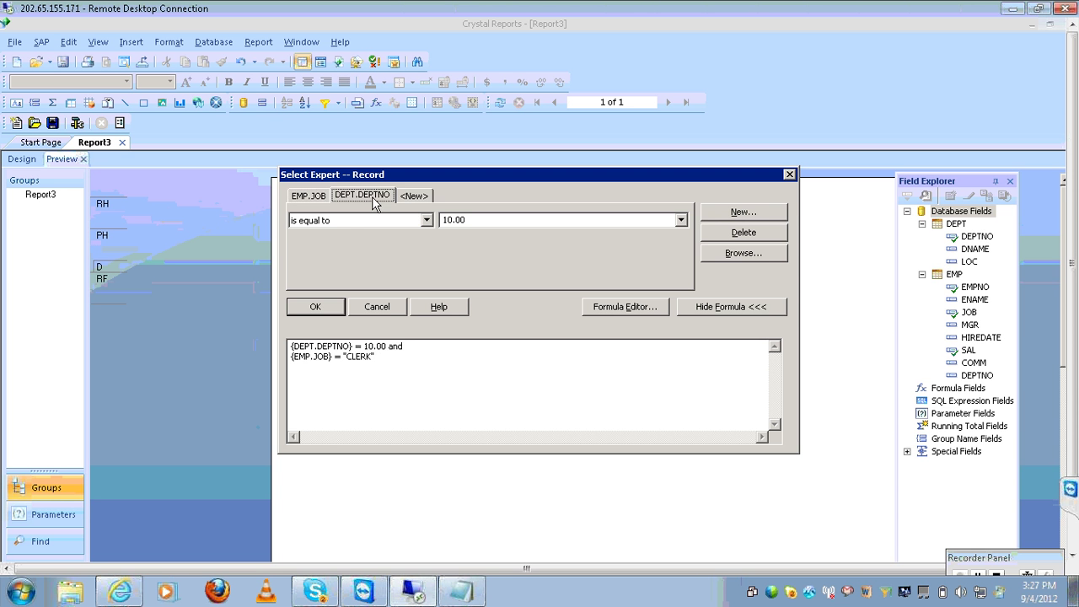
{"action": "left_click", "coordinate": [409, 364]}
{"action": "left_click", "coordinate": [409, 365]}
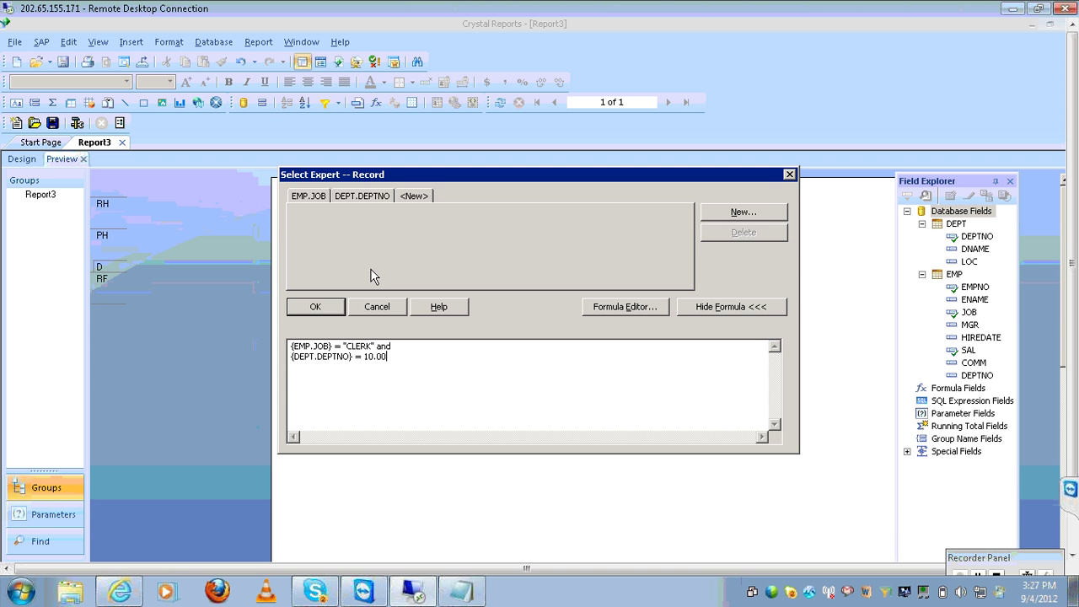
Delete the DEPT.DEPTNO condition and then the EMP.JOB condition from the record selection
{"action": "left_click", "coordinate": [356, 195]}
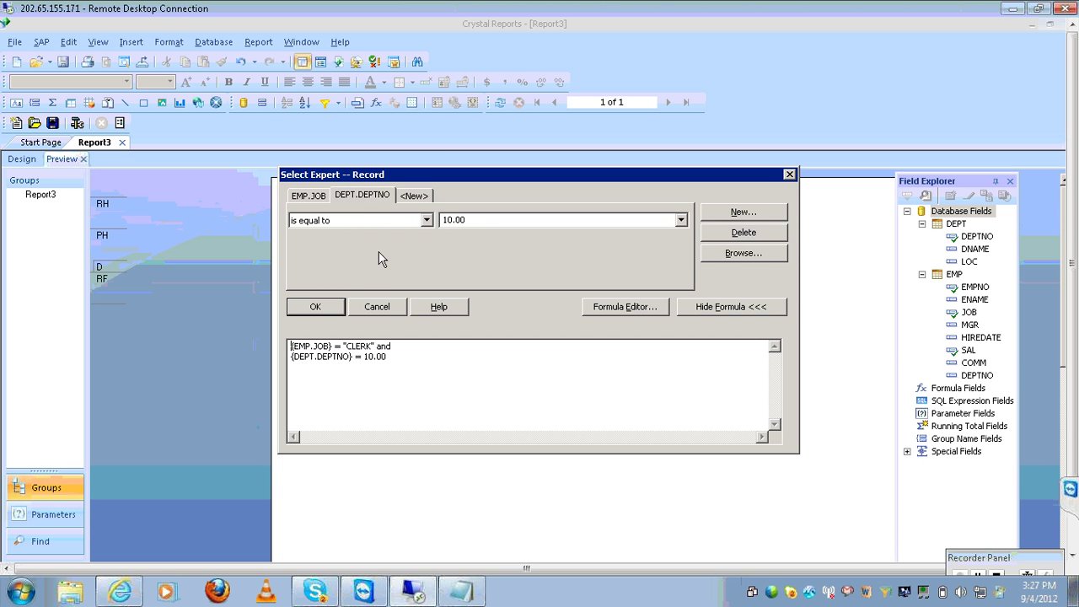
{"action": "left_click", "coordinate": [769, 233]}
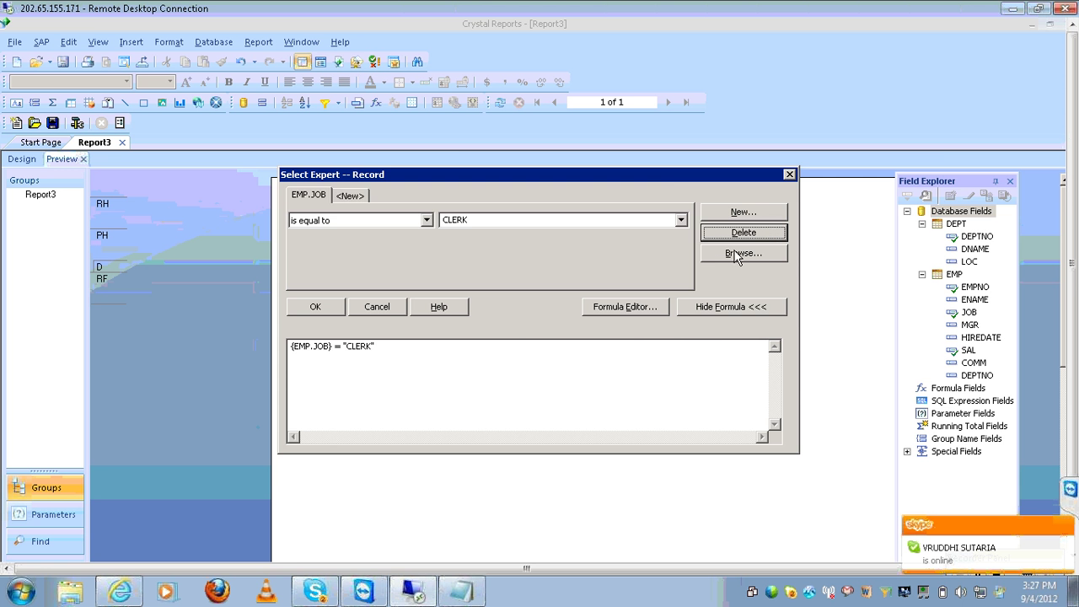
{"action": "left_click", "coordinate": [737, 235]}
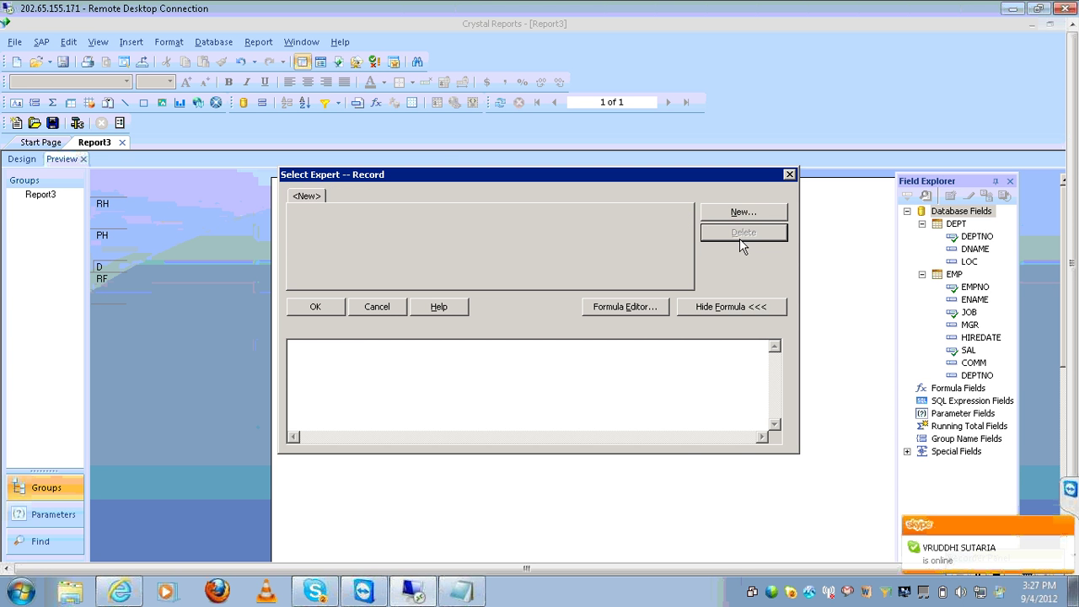
{"action": "left_click", "coordinate": [961, 548]}
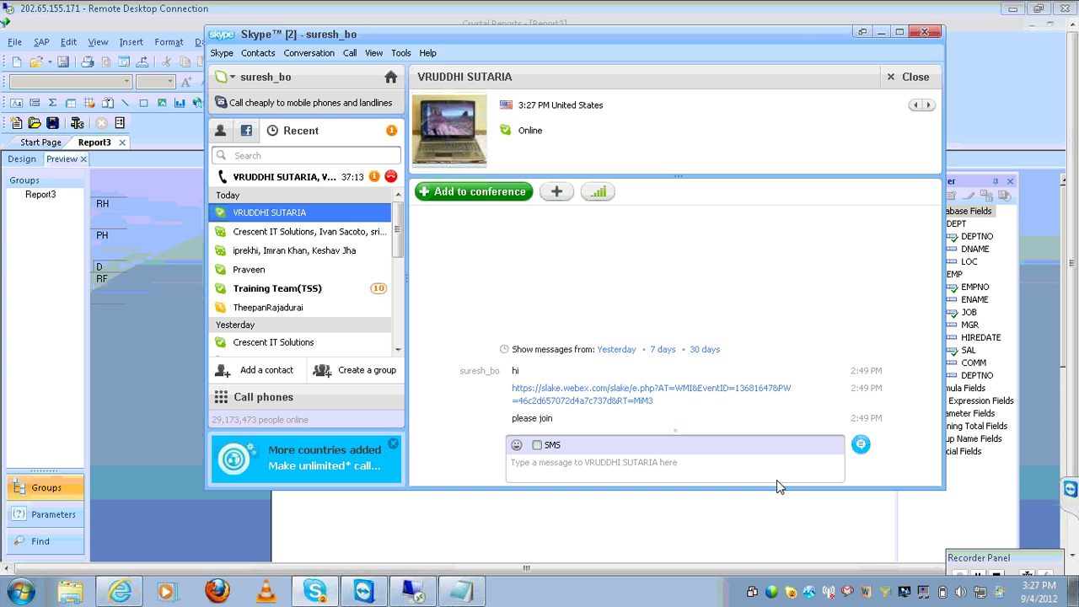
{"action": "left_click", "coordinate": [455, 189]}
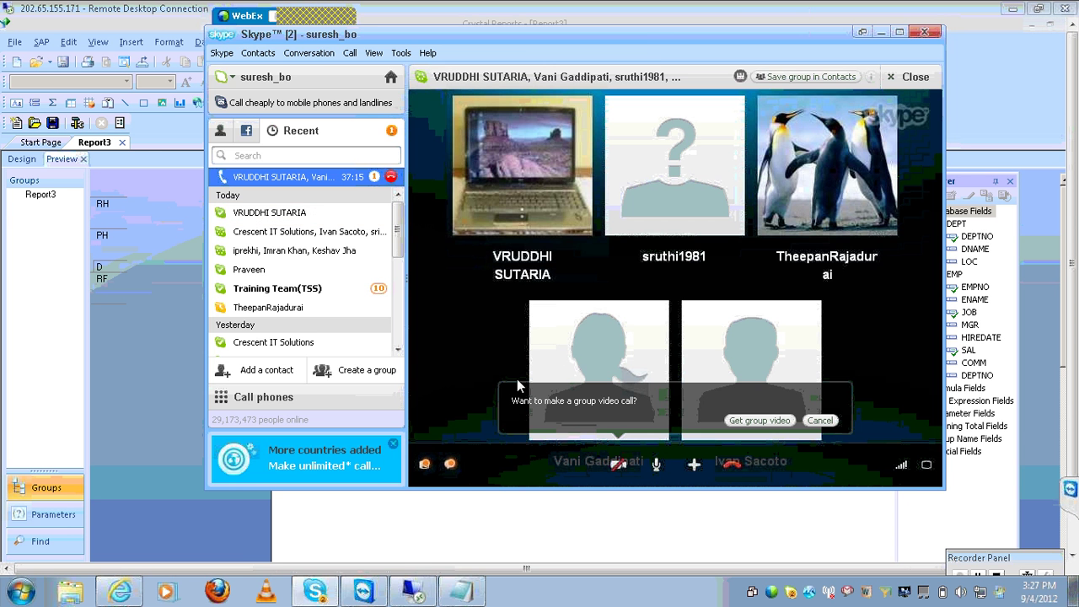
{"action": "left_click", "coordinate": [543, 548]}
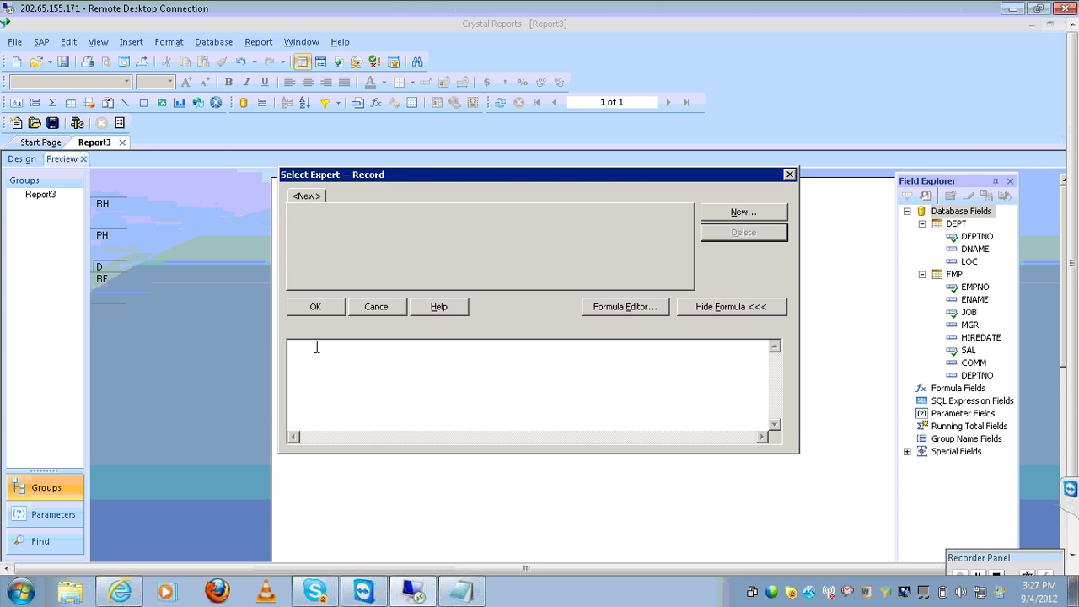
Confirm the empty selection, choose Refresh Data, and select the DEPTNO field in the details
{"action": "left_click", "coordinate": [328, 305]}
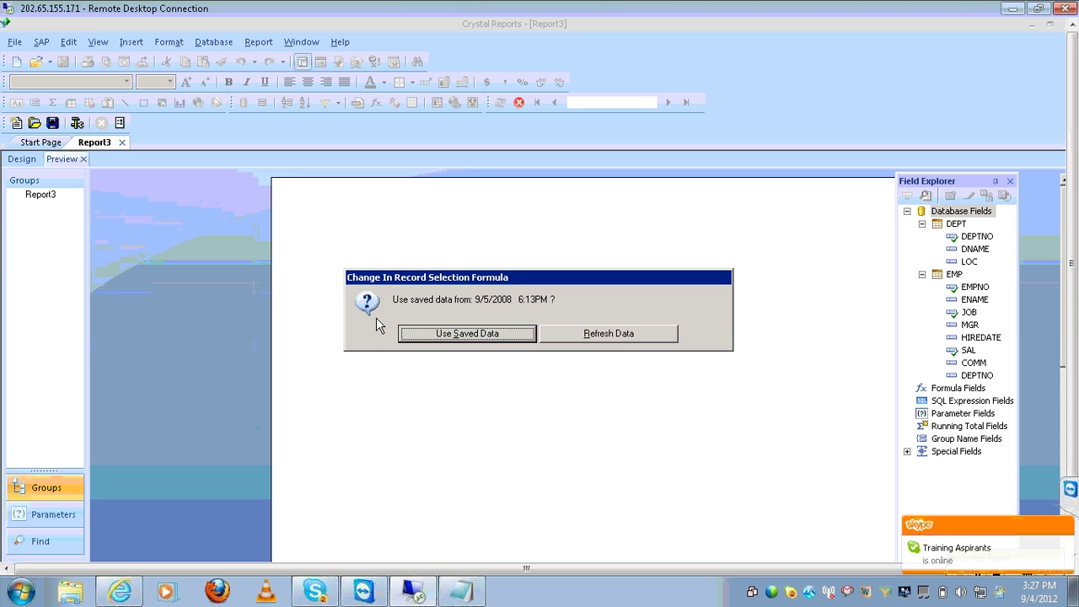
{"action": "left_click", "coordinate": [620, 337]}
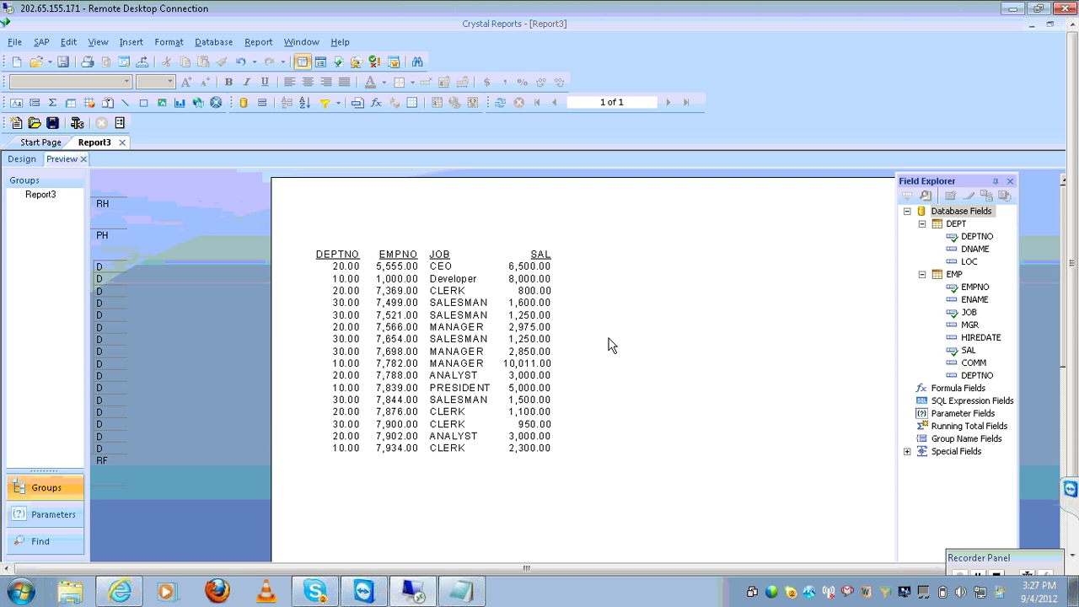
{"action": "left_click", "coordinate": [353, 292]}
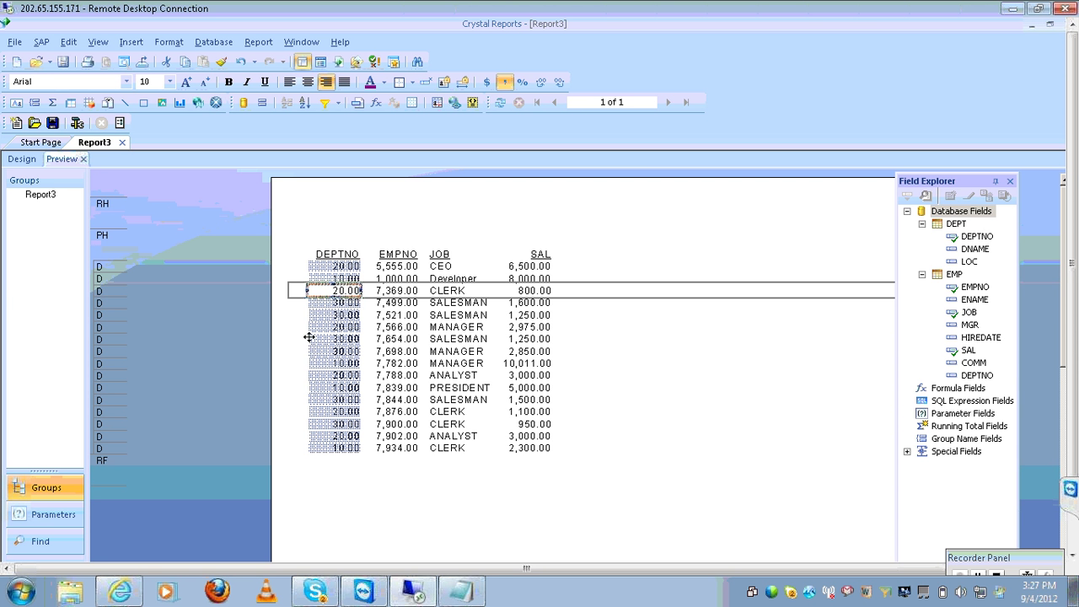
Insert a group on DEPT.DEPTNO in ascending order, leaving formula-based group sorting off
{"action": "left_click", "coordinate": [132, 47]}
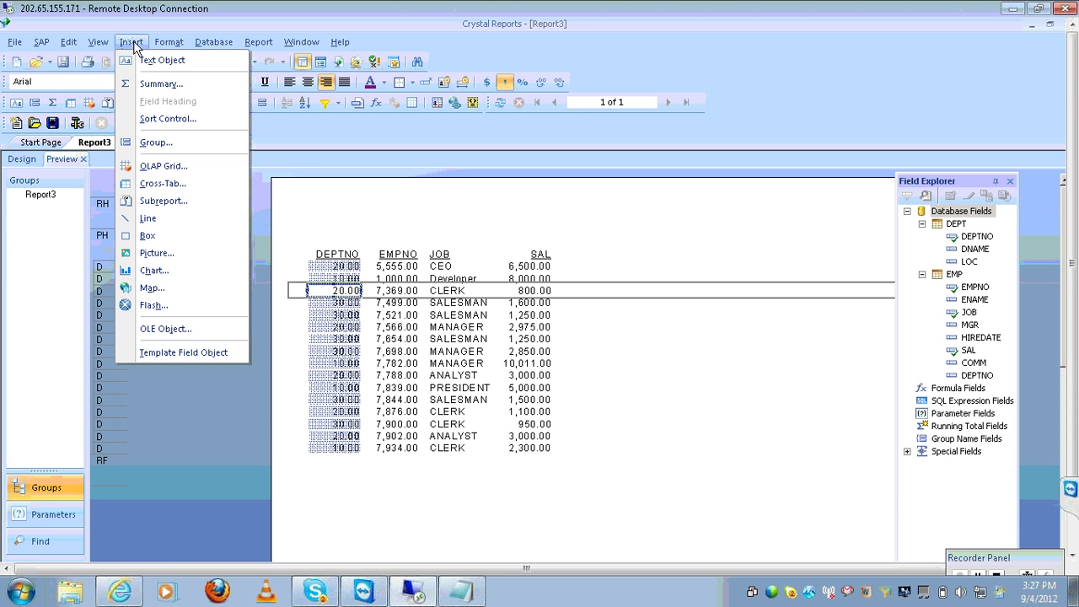
{"action": "left_click", "coordinate": [156, 142]}
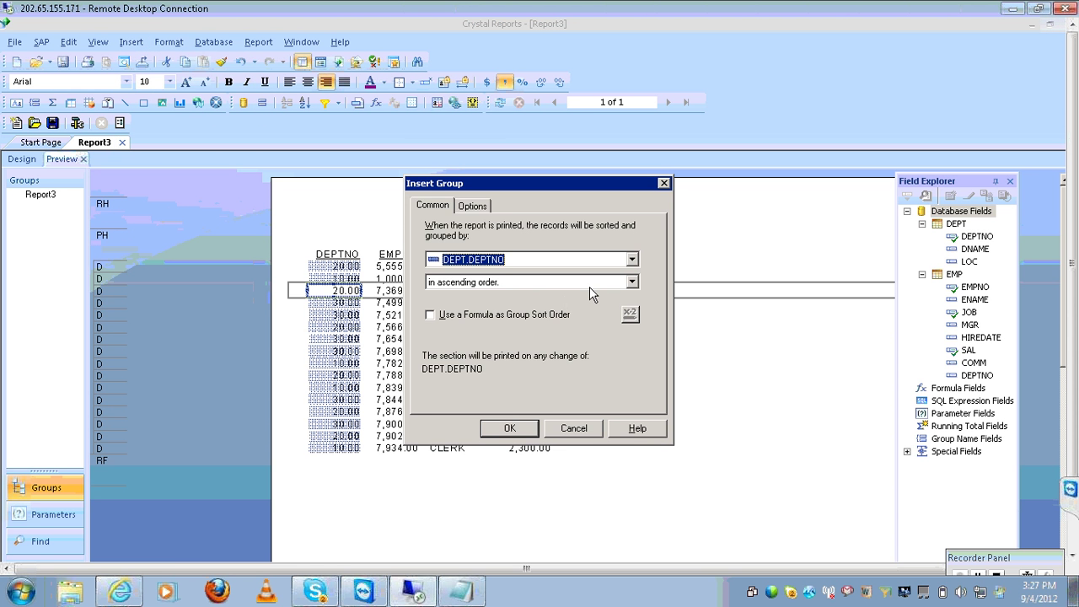
{"action": "left_click", "coordinate": [430, 317]}
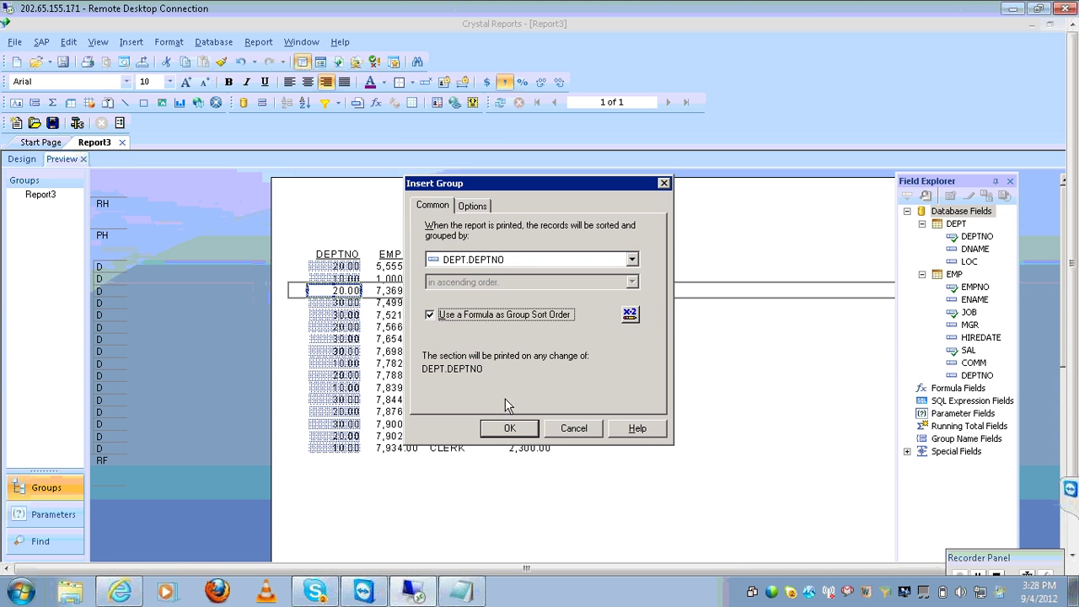
{"action": "left_click", "coordinate": [432, 314]}
{"action": "left_click", "coordinate": [430, 321]}
{"action": "left_click", "coordinate": [461, 317]}
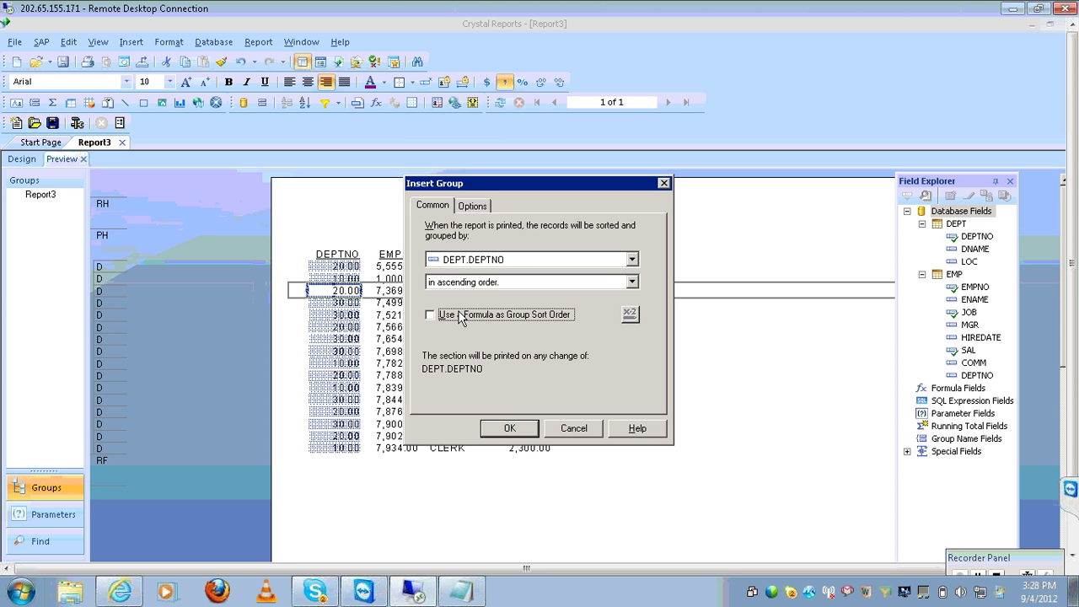
{"action": "left_click", "coordinate": [460, 318]}
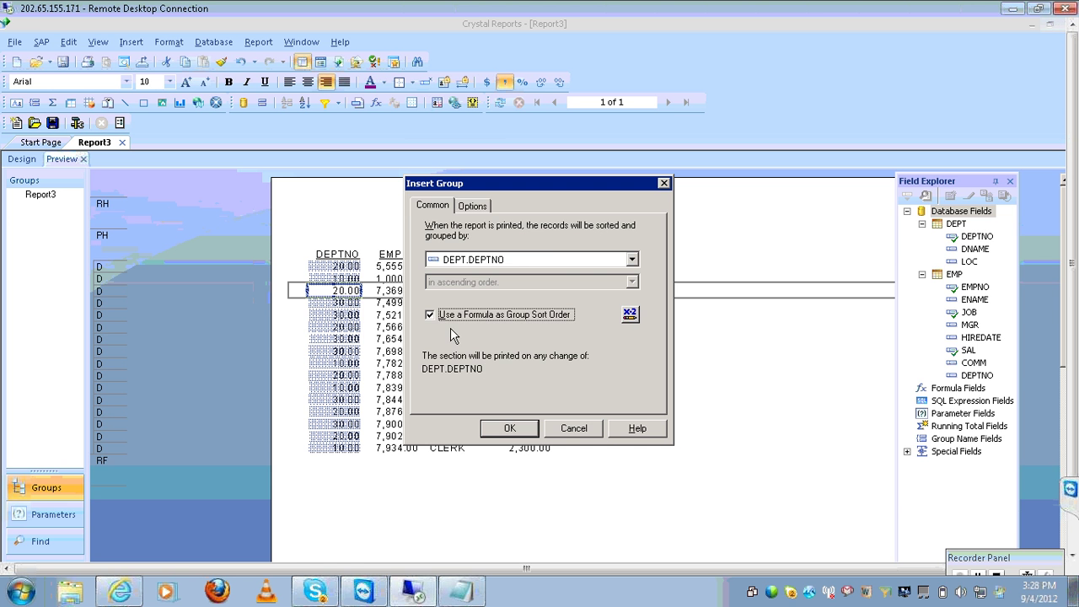
{"action": "left_click", "coordinate": [497, 319]}
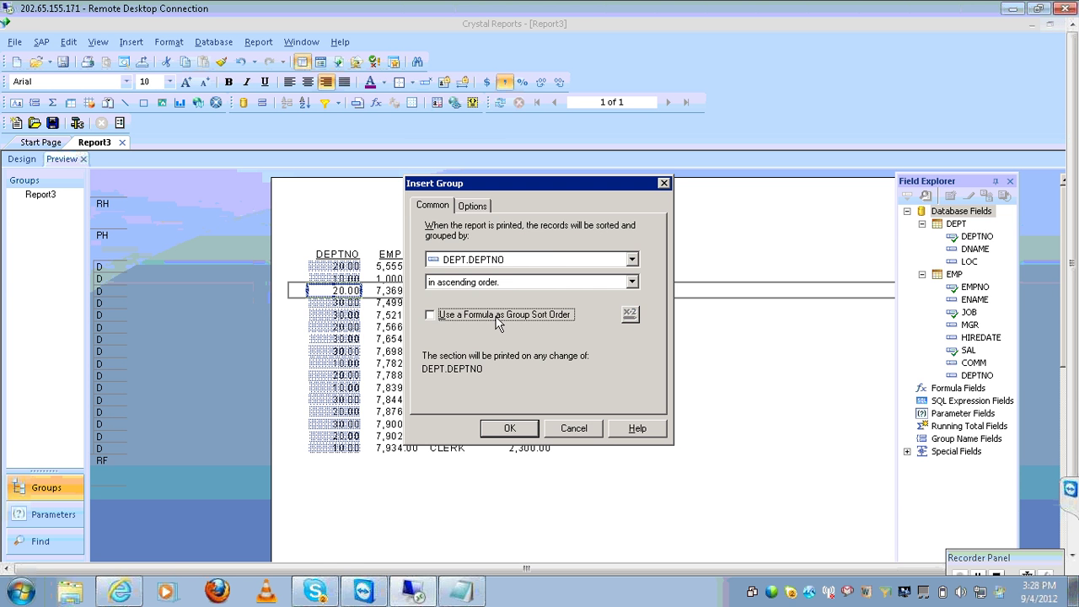
{"action": "left_click", "coordinate": [509, 428]}
{"action": "left_click", "coordinate": [510, 431]}
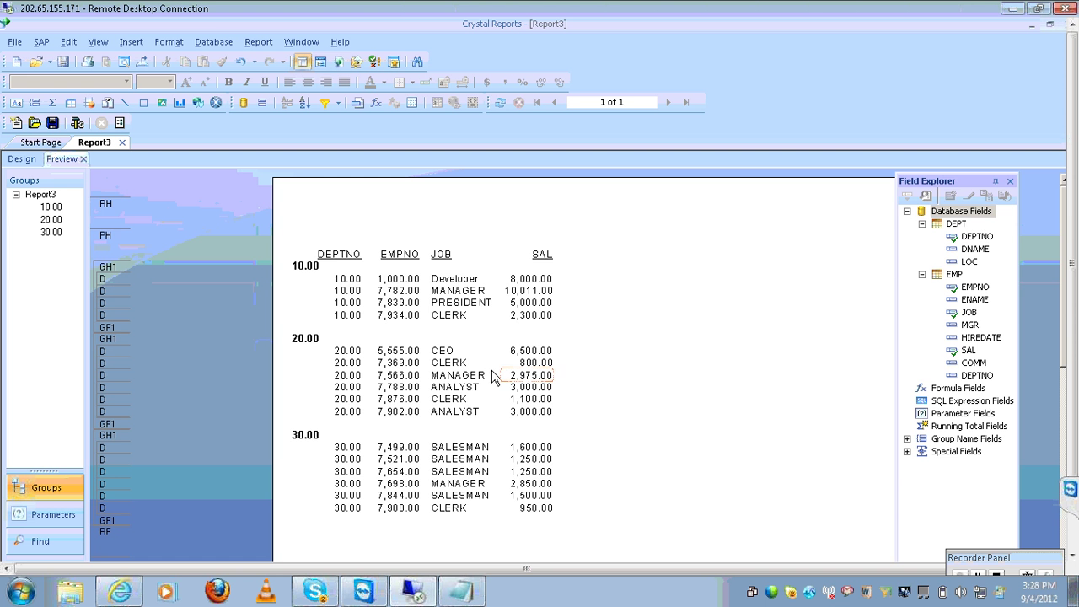
{"action": "left_click", "coordinate": [417, 281]}
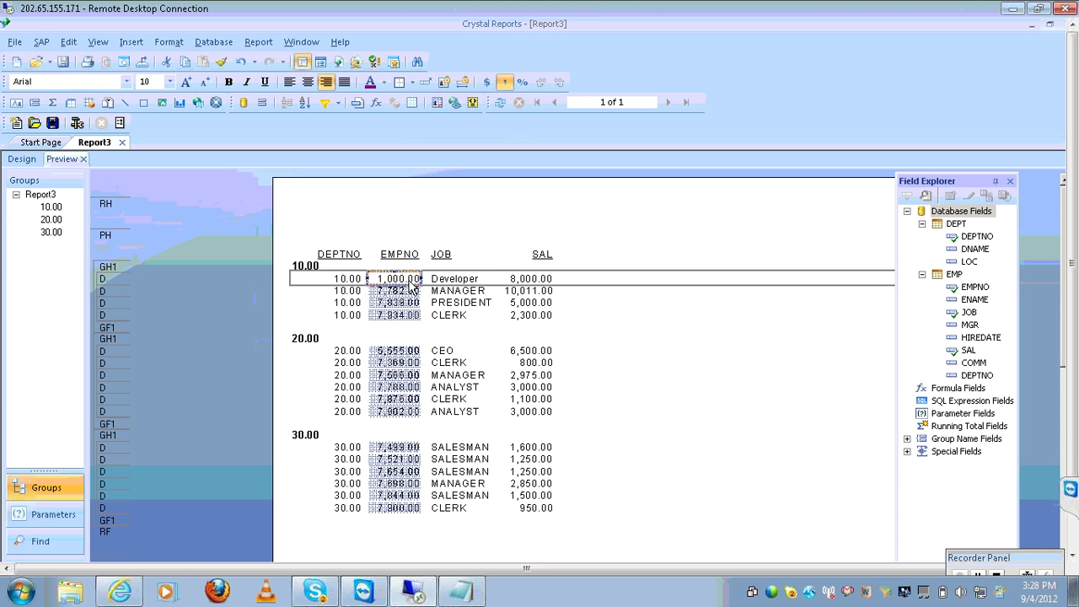
{"action": "left_click", "coordinate": [131, 46]}
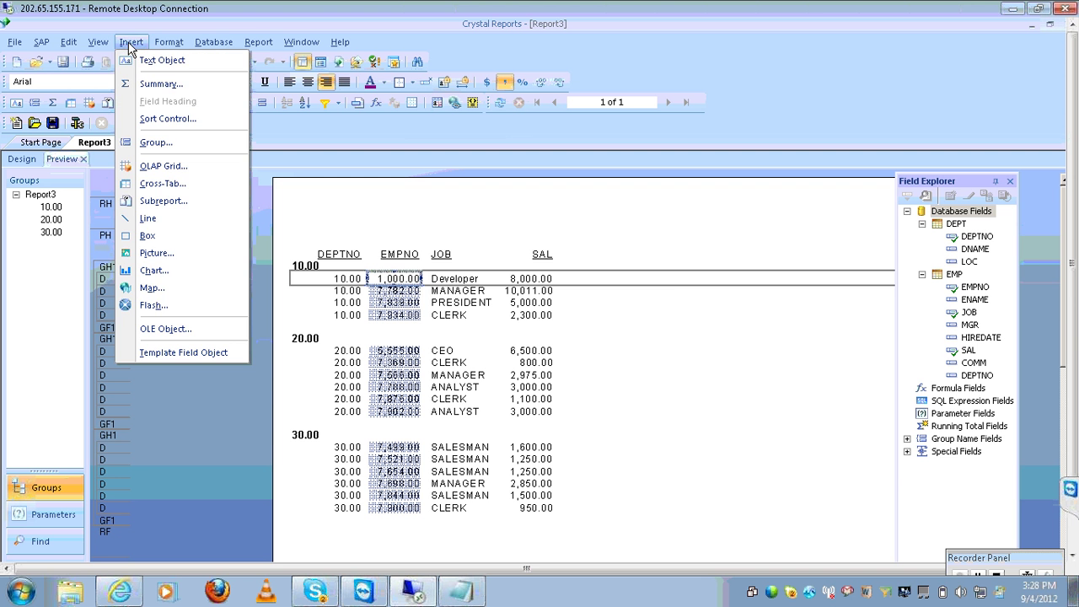
{"action": "left_click", "coordinate": [145, 87]}
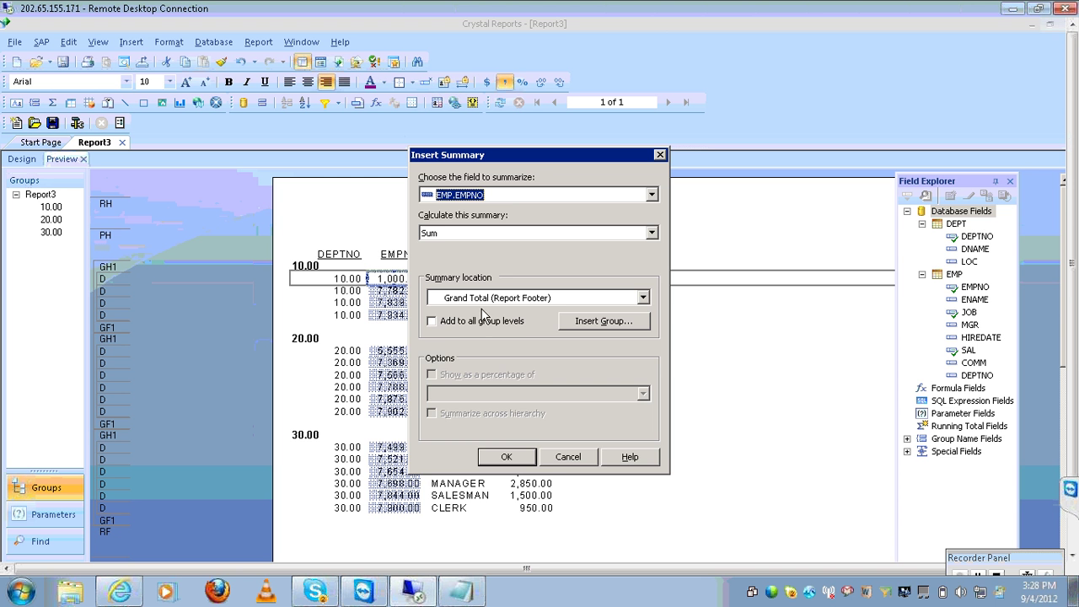
{"action": "left_click", "coordinate": [507, 458]}
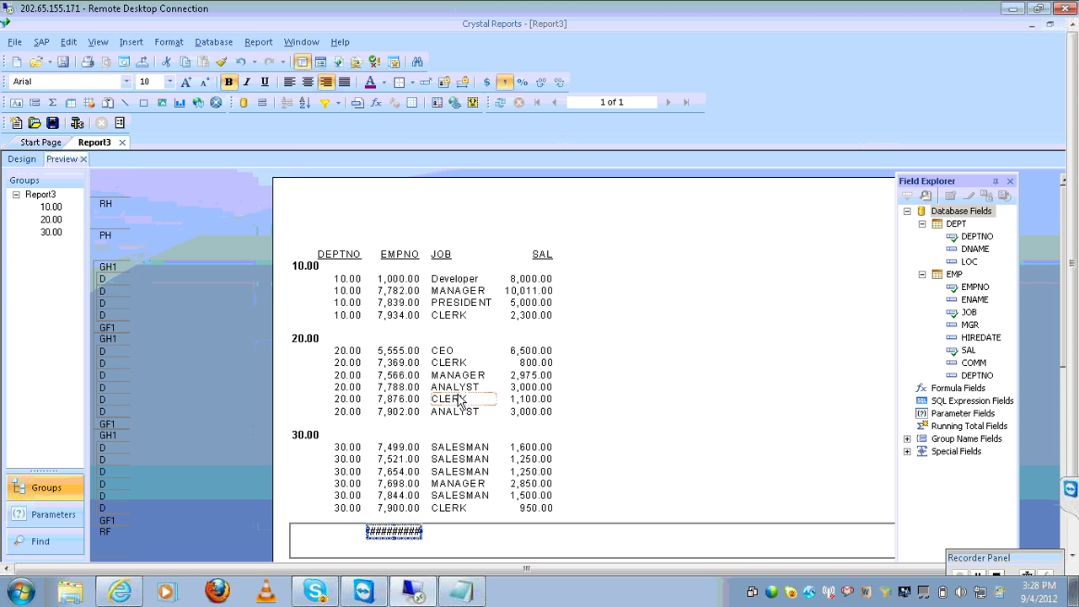
{"action": "key", "text": "Delete"}
{"action": "left_click", "coordinate": [400, 291]}
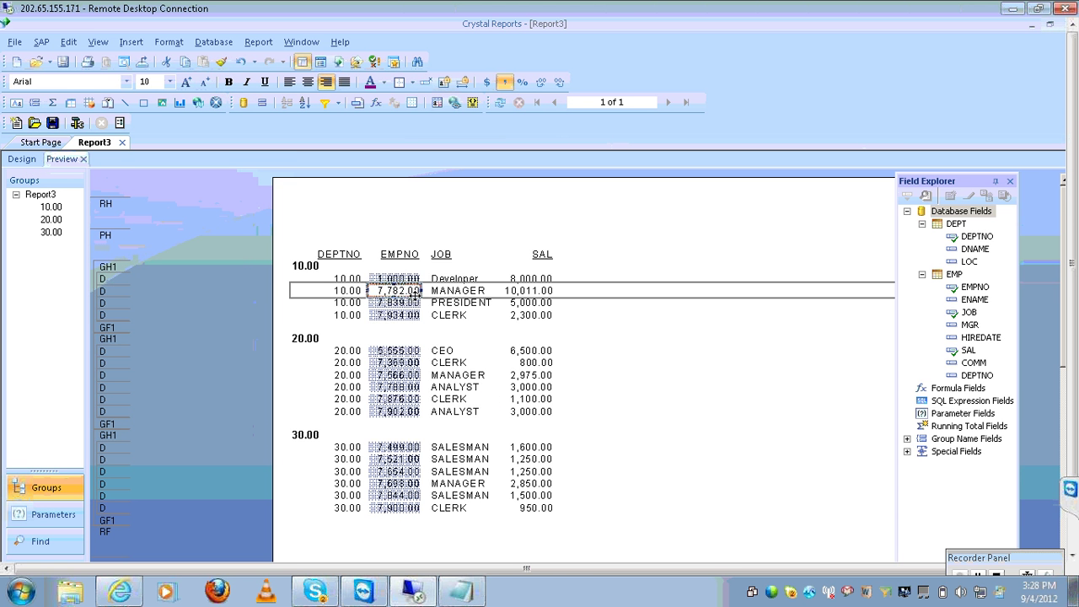
Insert a Count summary of EMP.EMPNO at all group levels, then select the department 10.00 count
{"action": "left_click", "coordinate": [169, 41]}
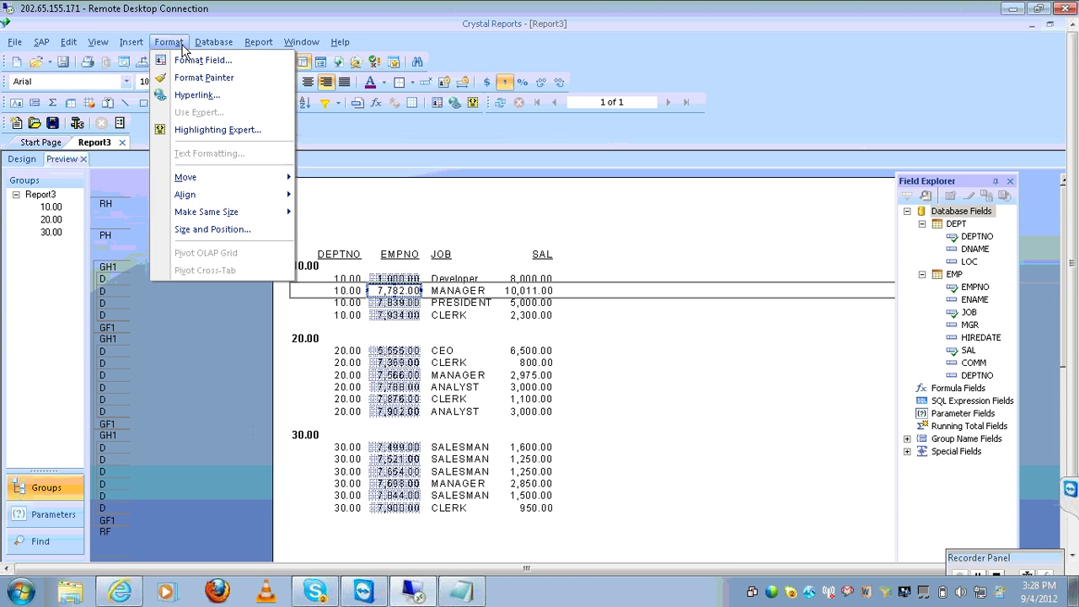
{"action": "mouse_move", "coordinate": [130, 44]}
{"action": "left_click", "coordinate": [151, 84]}
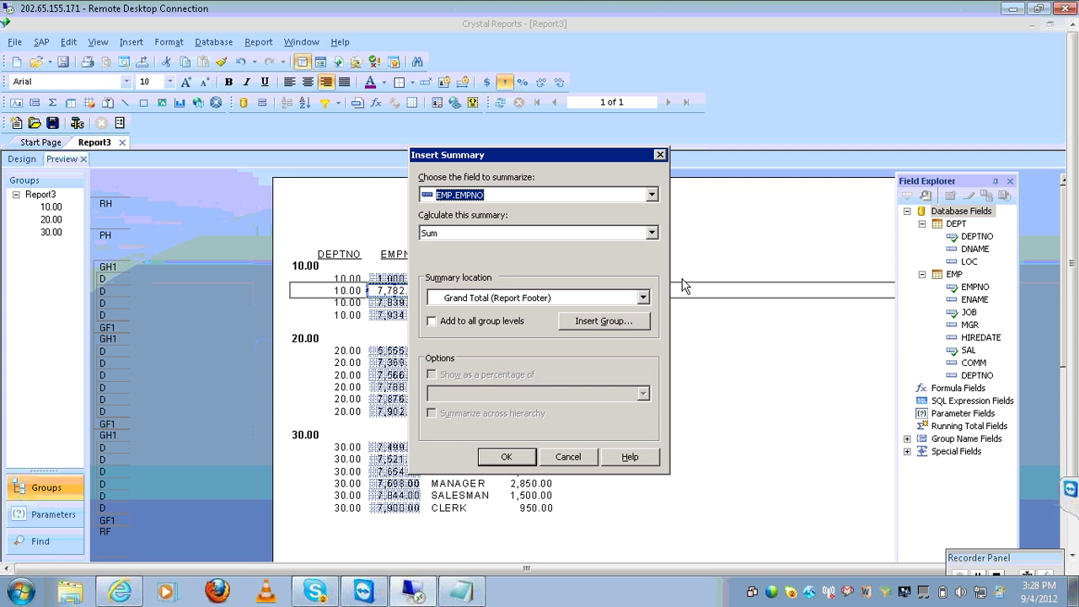
{"action": "left_click", "coordinate": [651, 232]}
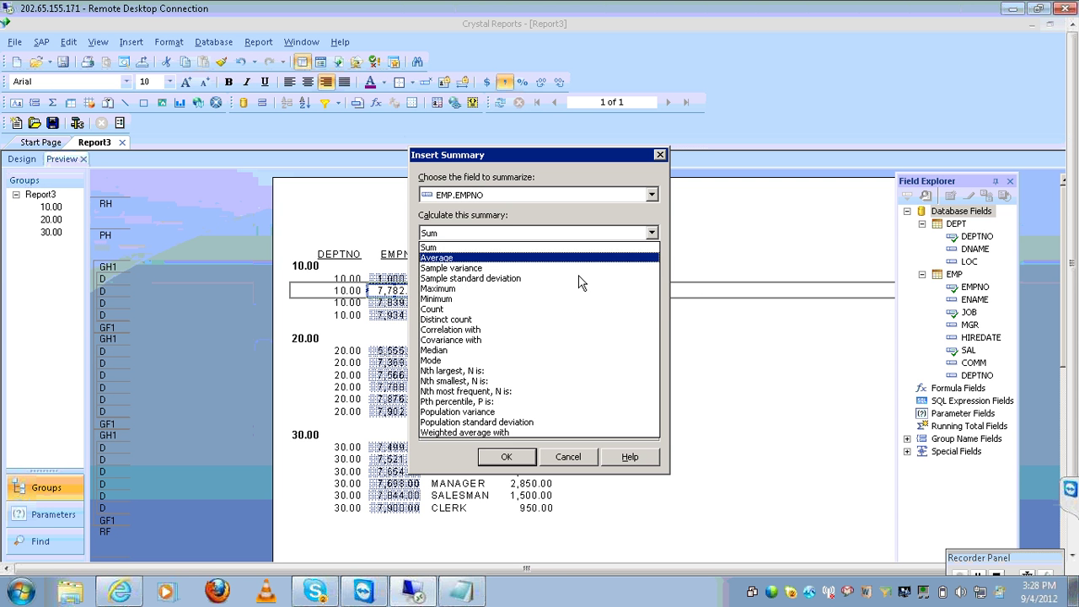
{"action": "left_click", "coordinate": [561, 298]}
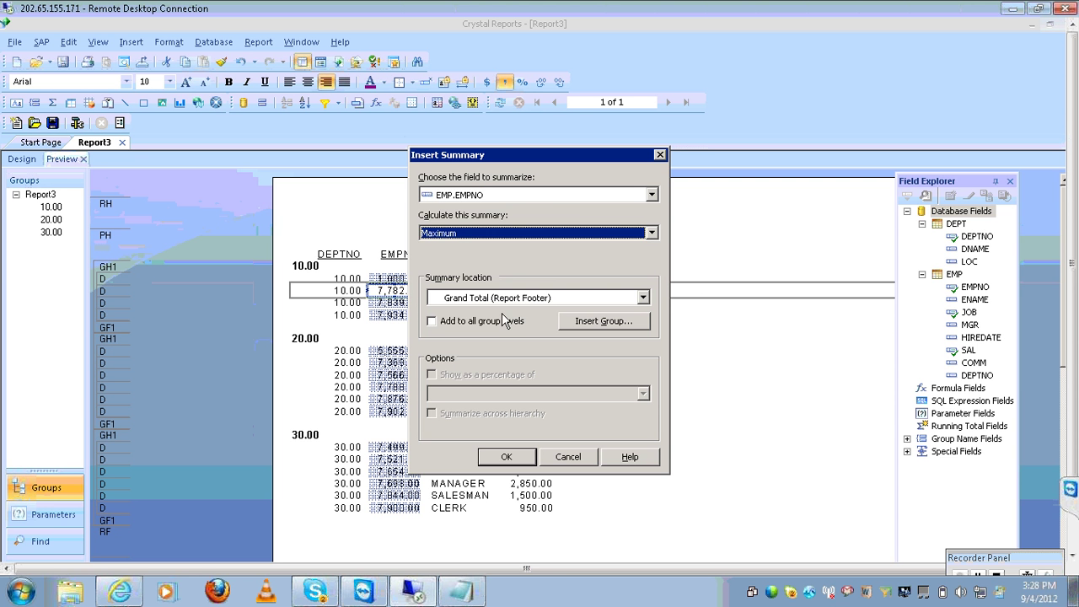
{"action": "key", "text": "Down"}
{"action": "key", "text": "Down"}
{"action": "key", "text": "Up"}
{"action": "left_click", "coordinate": [475, 321]}
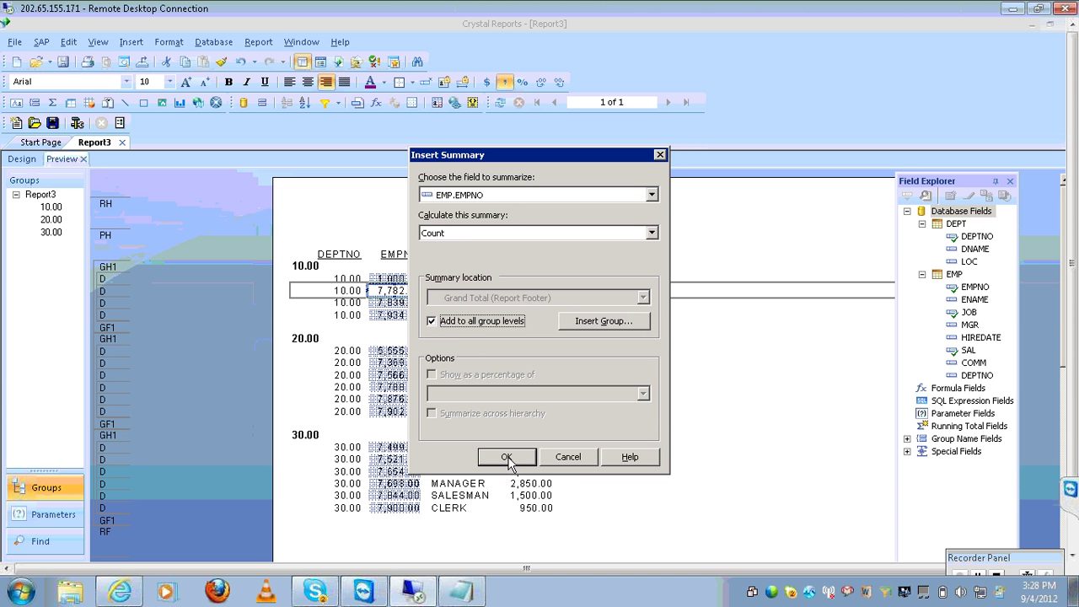
{"action": "left_click", "coordinate": [507, 458]}
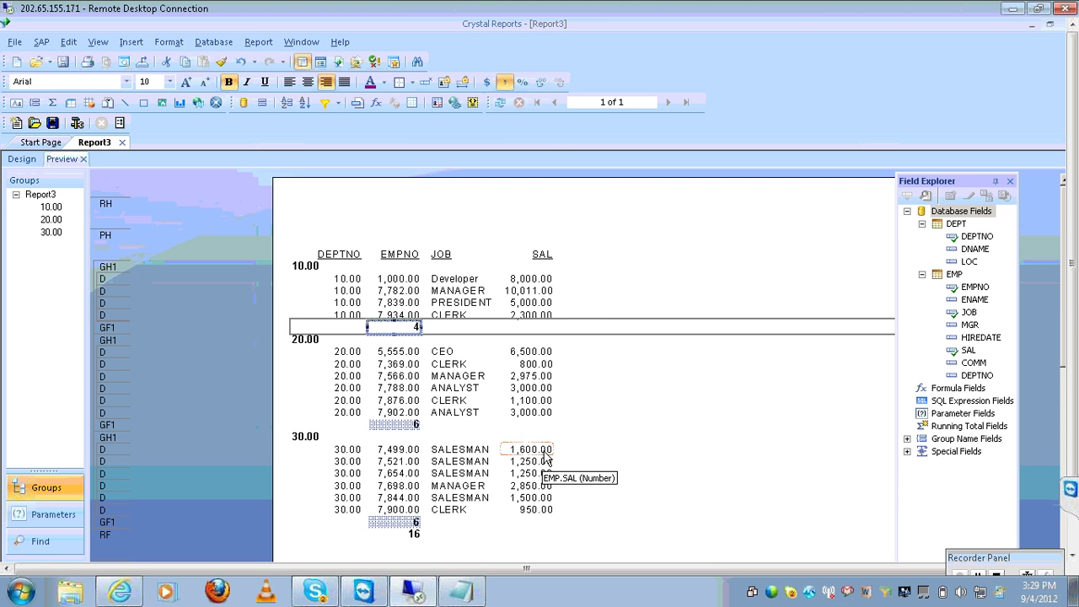
{"action": "left_click", "coordinate": [416, 325]}
{"action": "left_click_drag", "start_coordinate": [416, 325], "coordinate": [426, 264]}
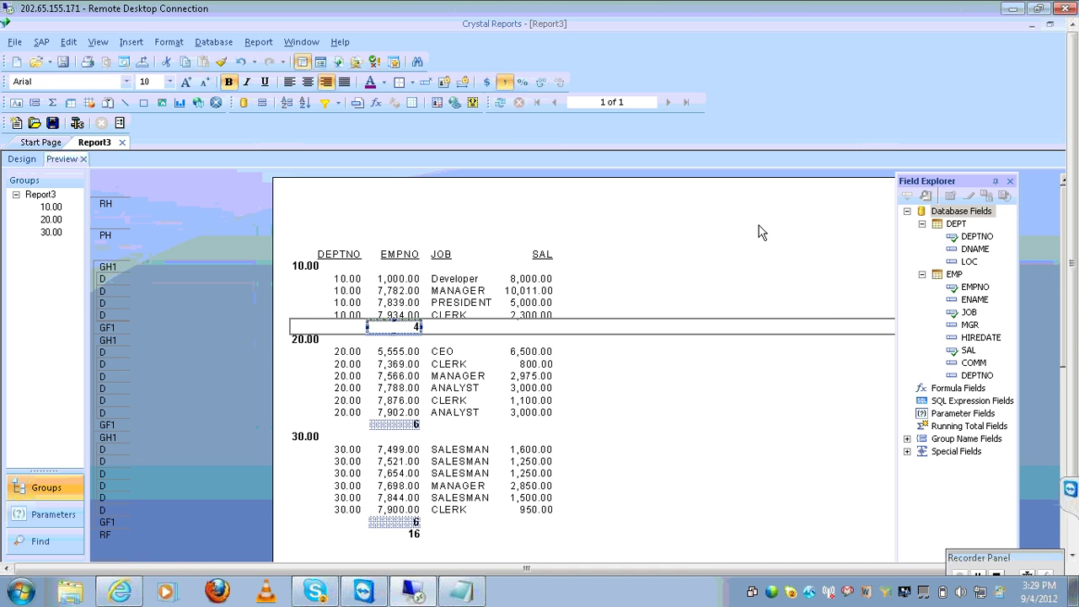
{"action": "left_click", "coordinate": [465, 592]}
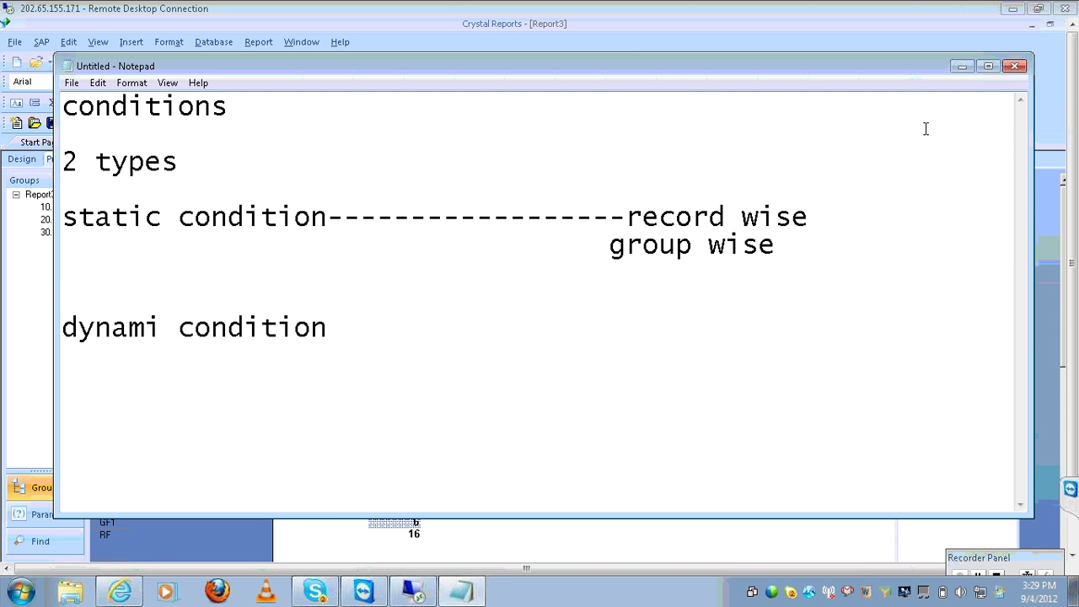
{"action": "left_click", "coordinate": [964, 66]}
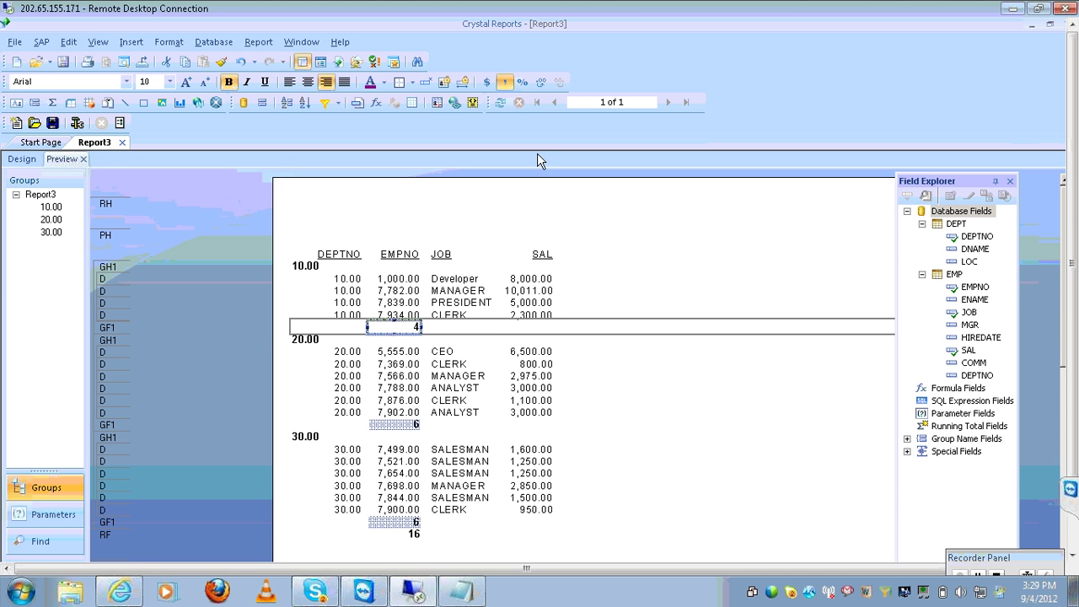
{"action": "left_click", "coordinate": [258, 41]}
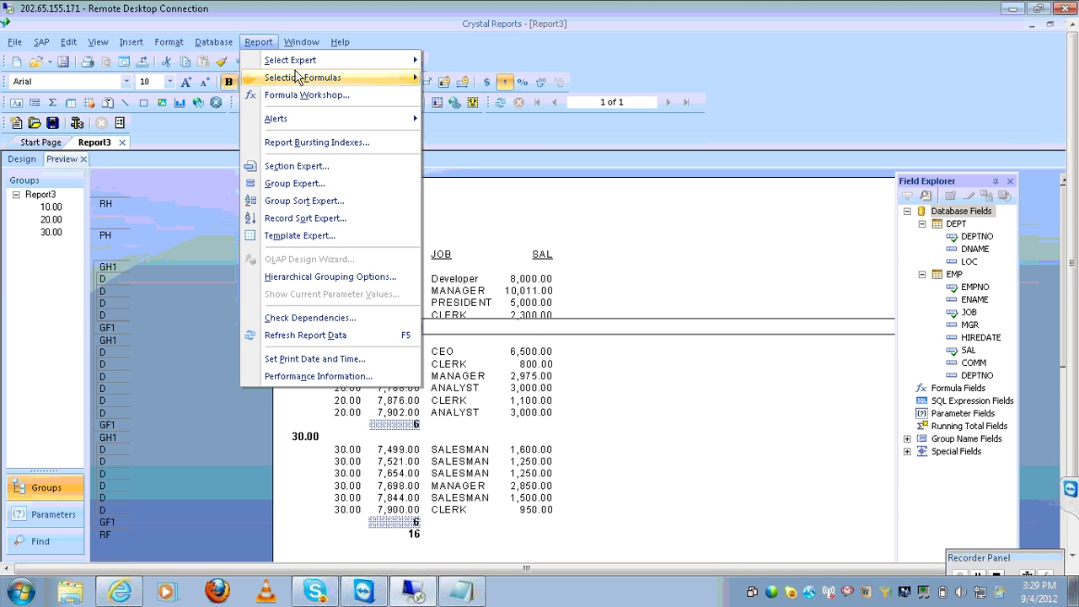
Set the group selection to a count greater than 5, hiding group 10.00, then show the Notepad notes
{"action": "mouse_move", "coordinate": [312, 64]}
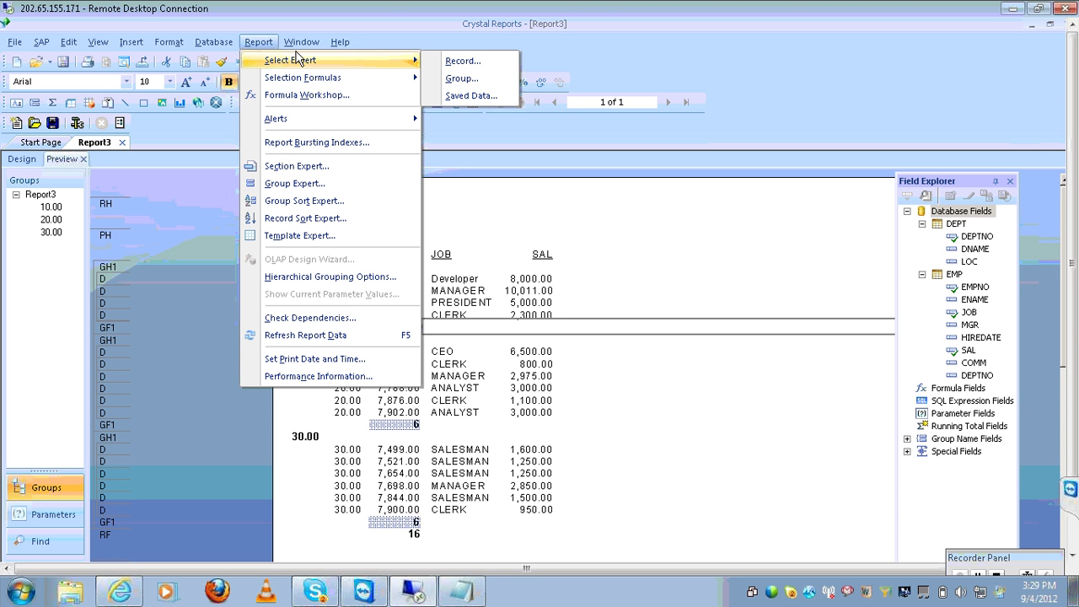
{"action": "left_click", "coordinate": [463, 79]}
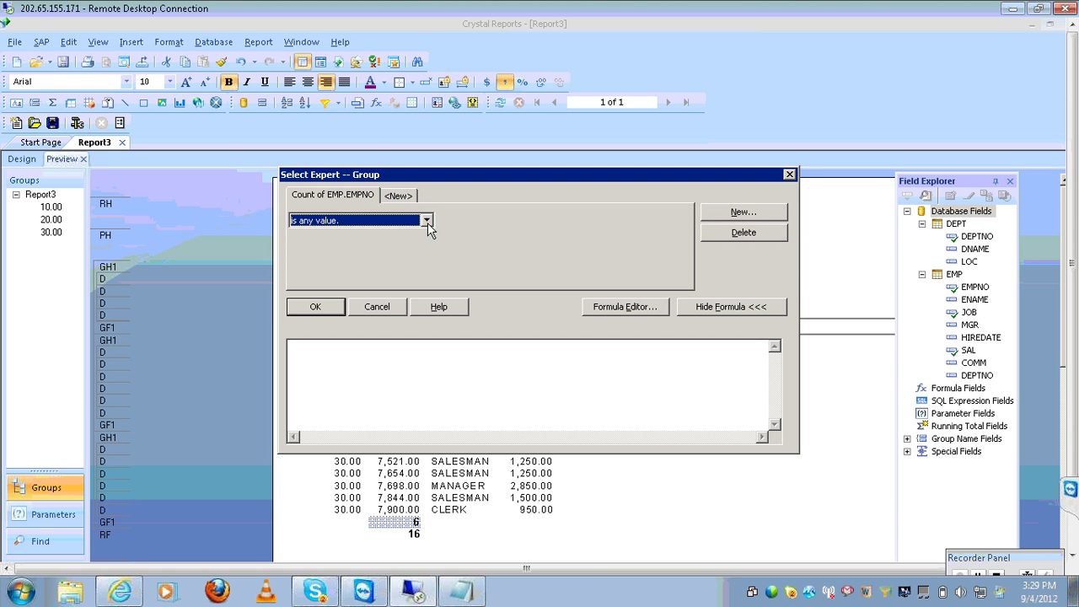
{"action": "left_click", "coordinate": [427, 226]}
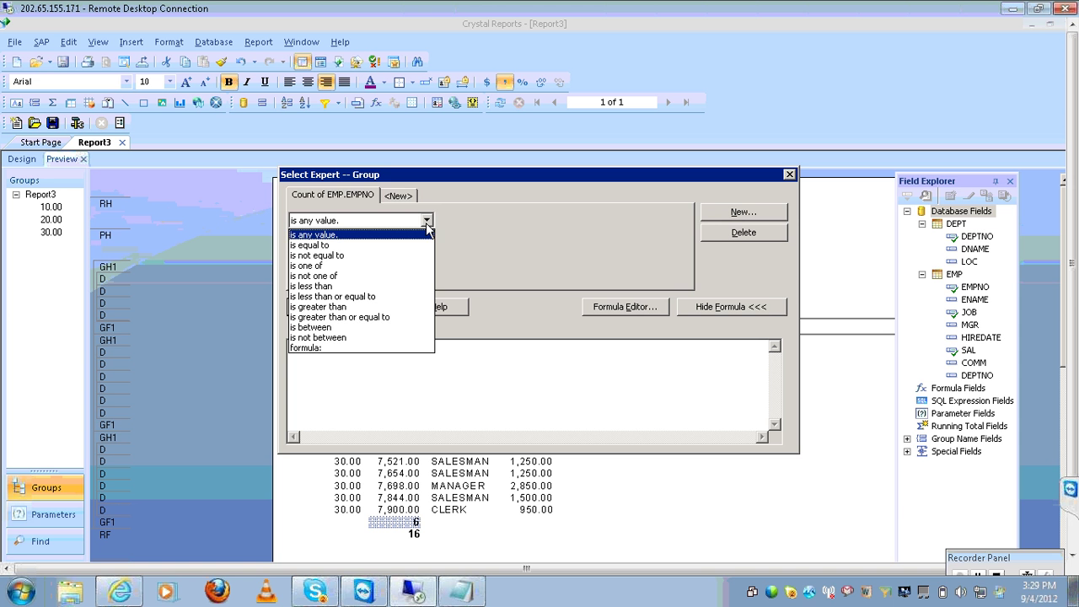
{"action": "left_click", "coordinate": [336, 307]}
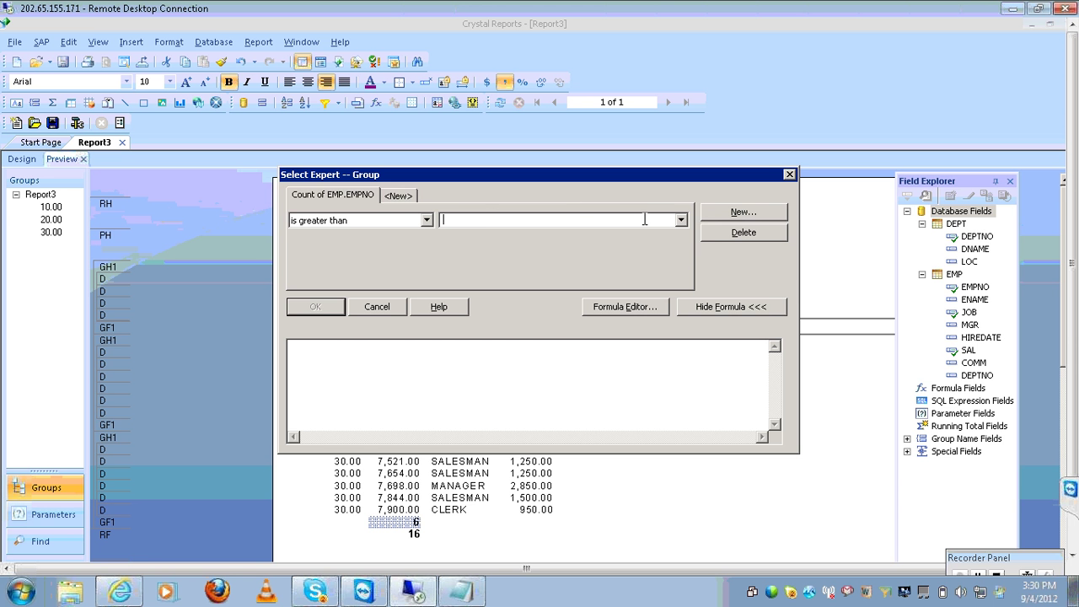
{"action": "type", "text": "5"}
{"action": "left_click", "coordinate": [319, 311]}
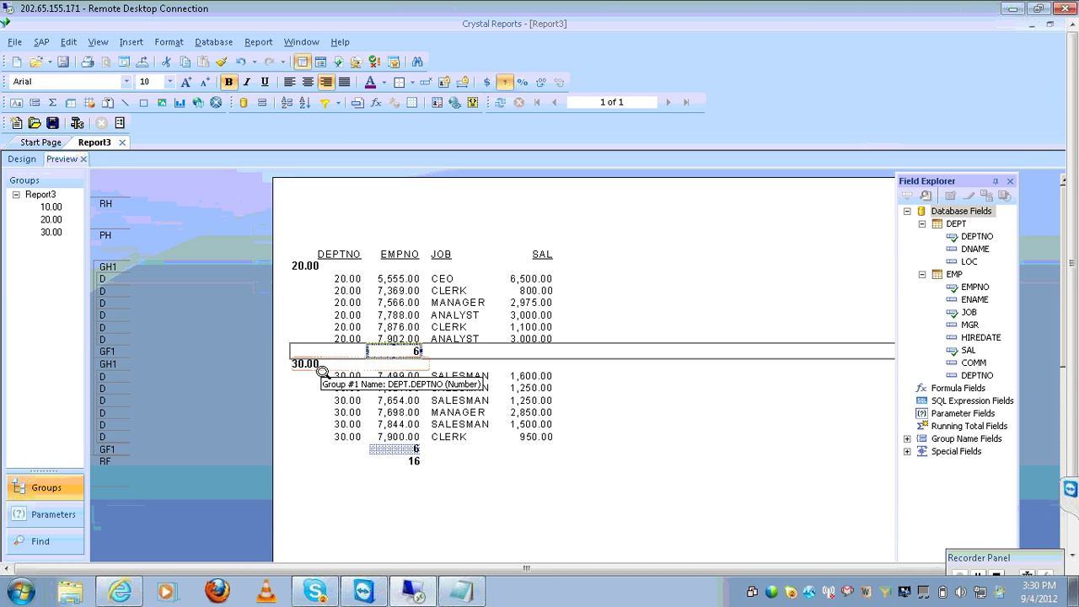
{"action": "left_click", "coordinate": [461, 590]}
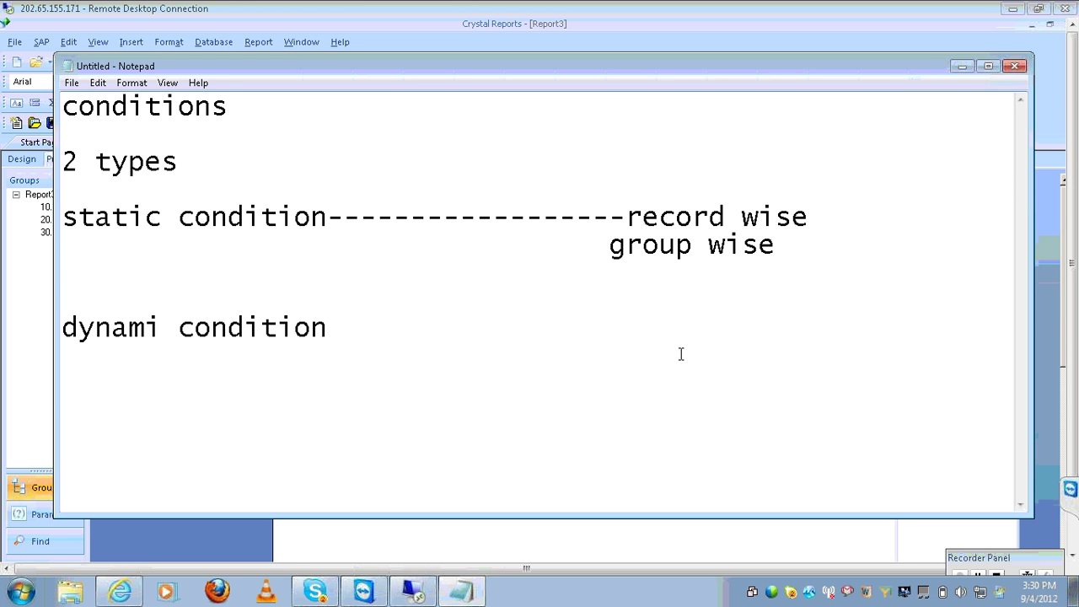
Place the cursor after 'record wise' and minimize Notepad to return to the report preview
{"action": "left_click", "coordinate": [809, 218]}
{"action": "left_click", "coordinate": [961, 66]}
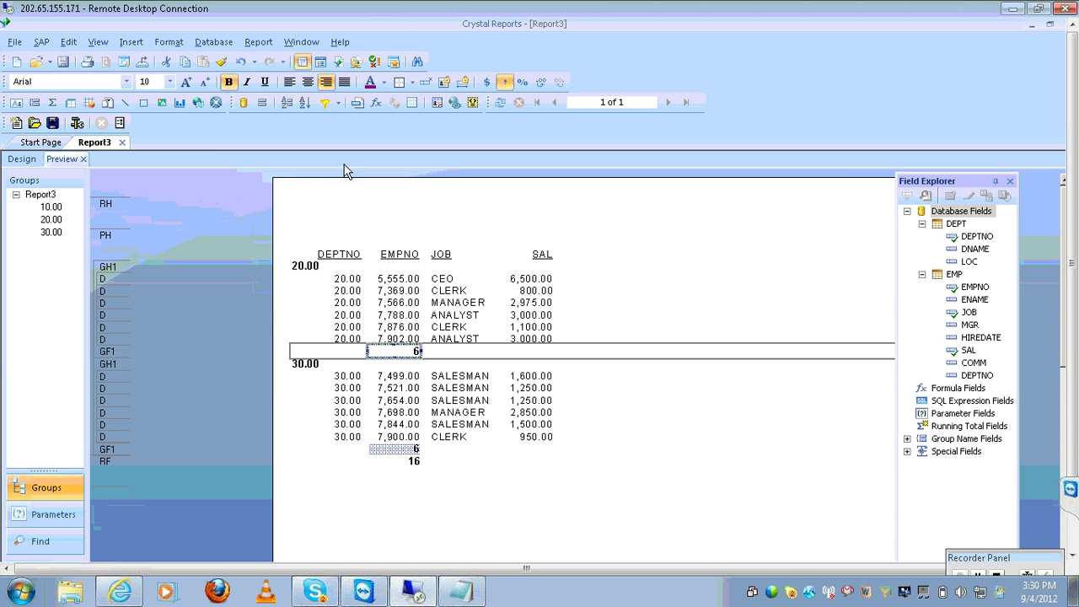
Delete the Count of EMP.EMPNO greater-than-5 group selection condition
{"action": "left_click", "coordinate": [259, 42]}
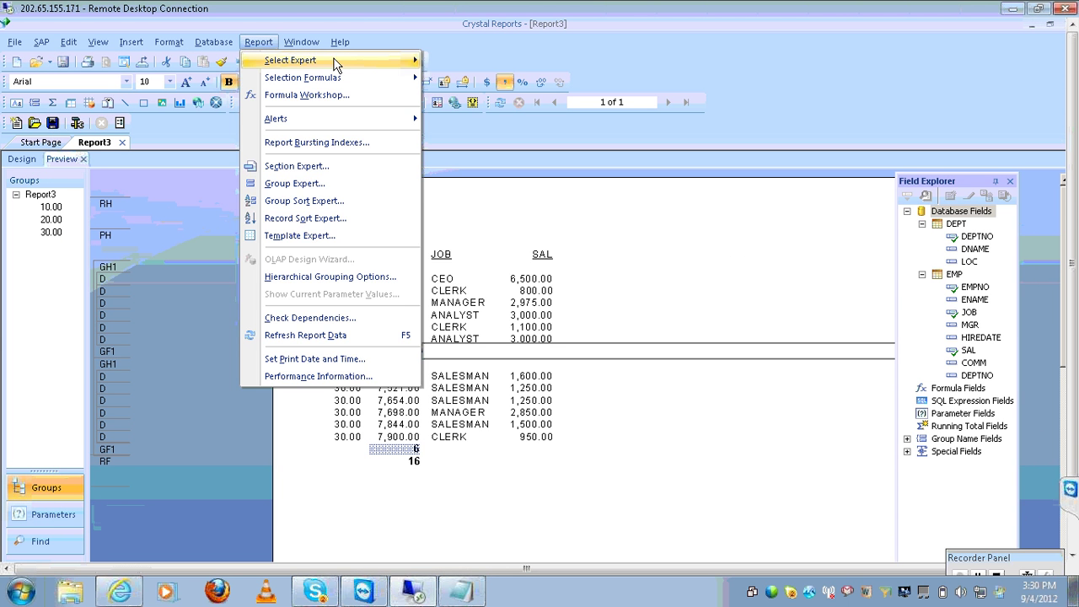
{"action": "mouse_move", "coordinate": [337, 65]}
{"action": "left_click", "coordinate": [450, 80]}
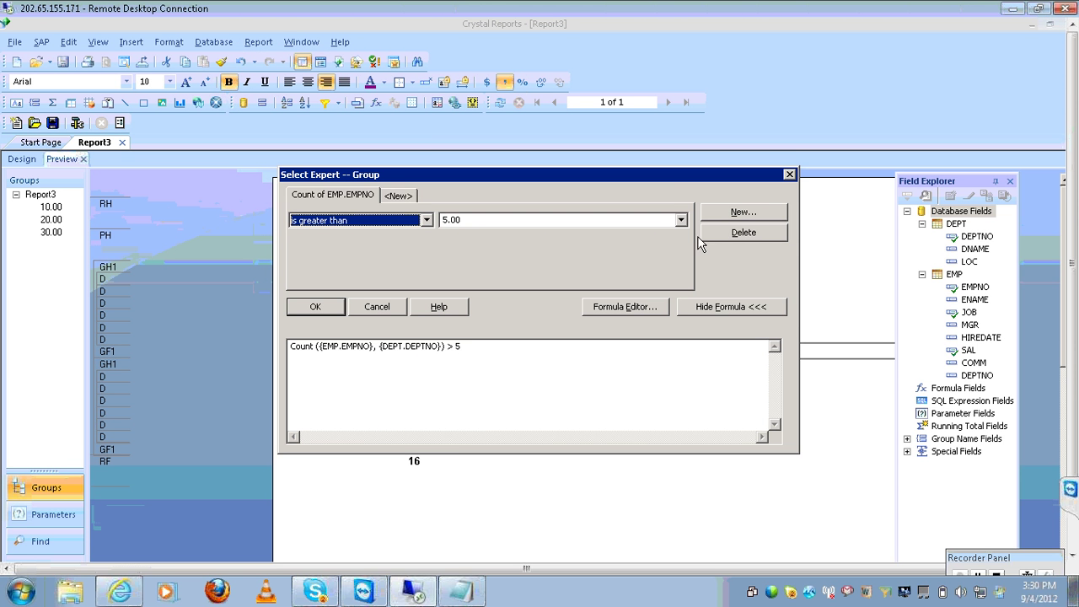
{"action": "left_click", "coordinate": [742, 233]}
{"action": "left_click", "coordinate": [337, 309]}
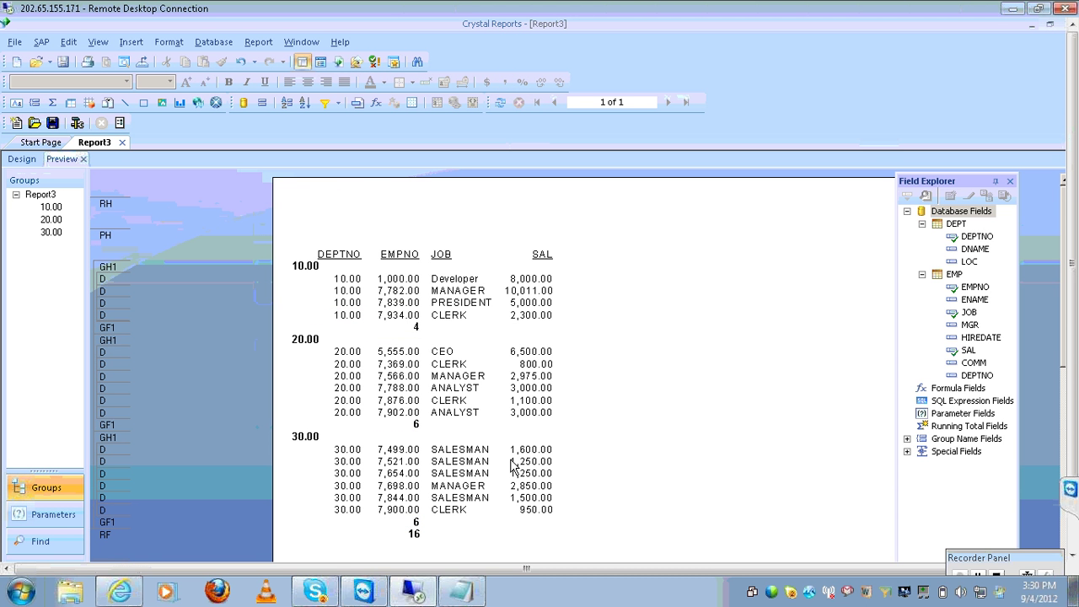
{"action": "left_click", "coordinate": [481, 591]}
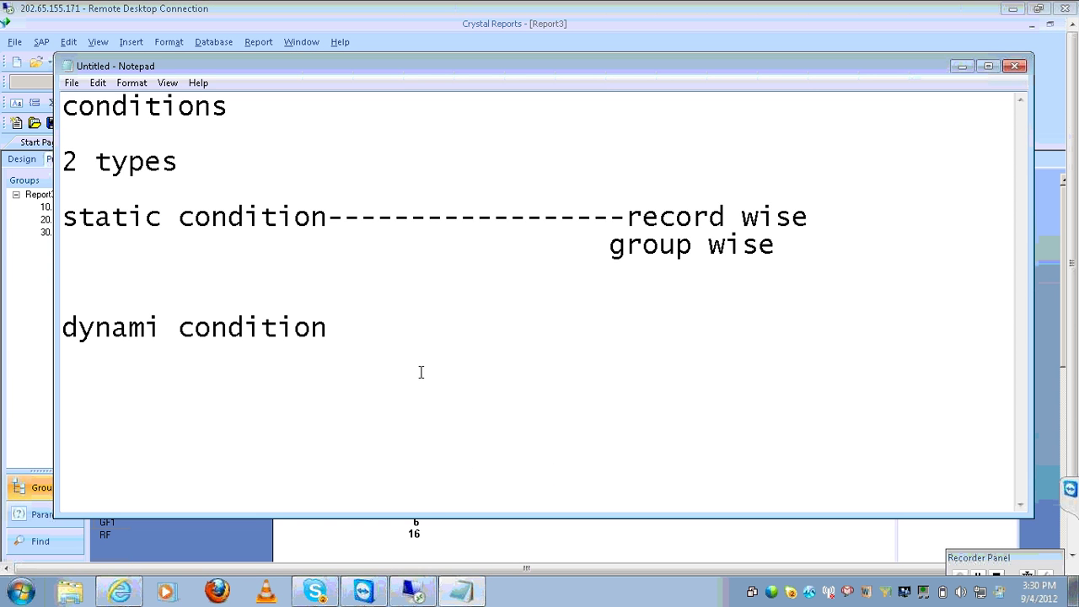
{"action": "left_click", "coordinate": [409, 321]}
{"action": "type", "text": "---------------------"}
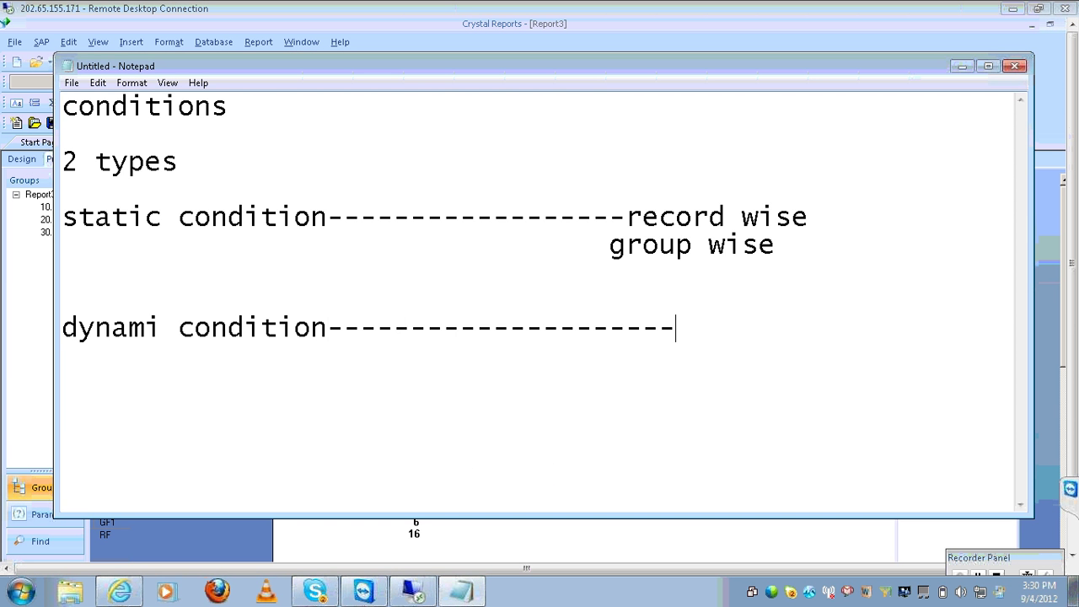
{"action": "type", "text": "parame"}
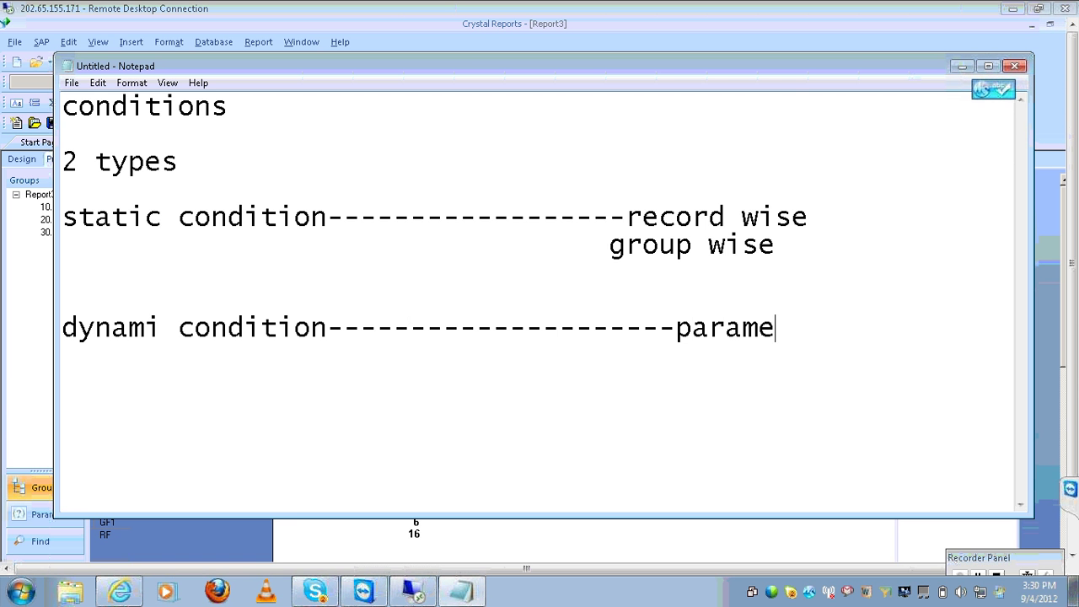
{"action": "type", "text": "ter field"}
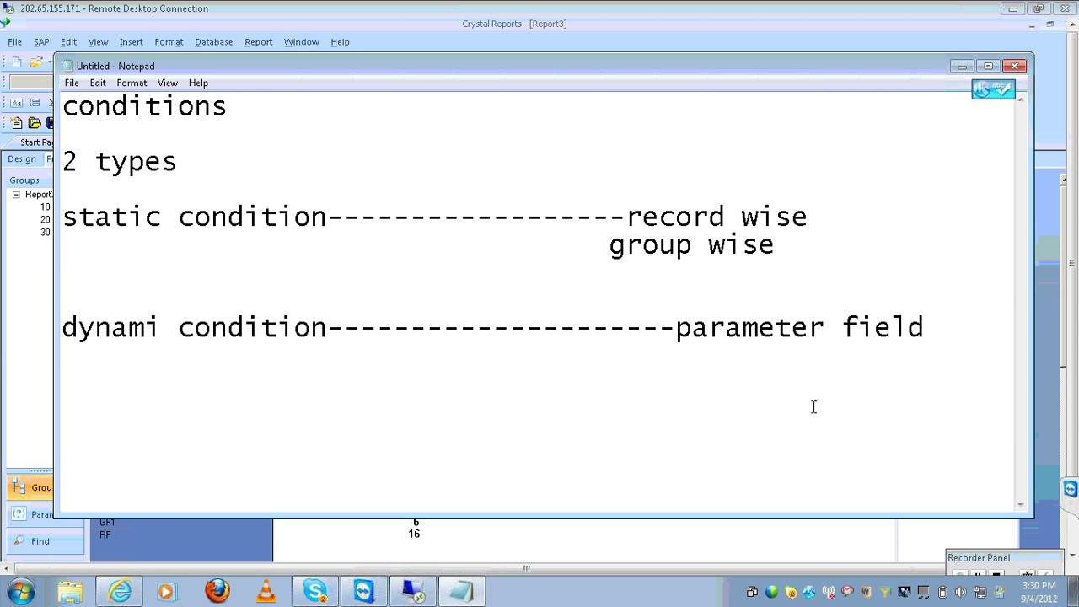
{"action": "key", "text": "Return"}
{"action": "type", "text": "@prompt"}
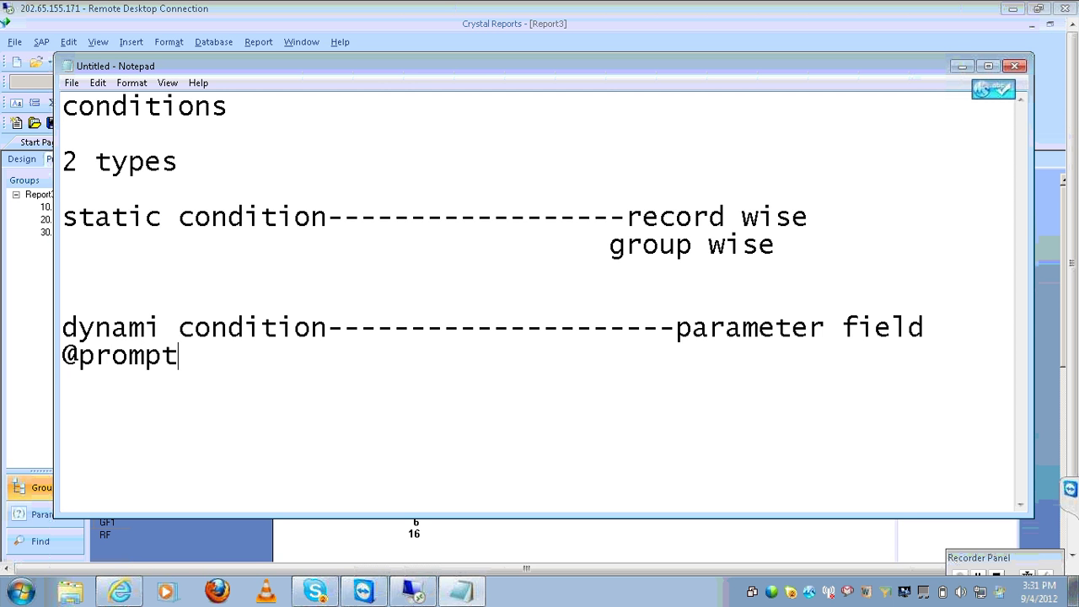
{"action": "type", "text": "()"}
{"action": "left_click", "coordinate": [567, 554]}
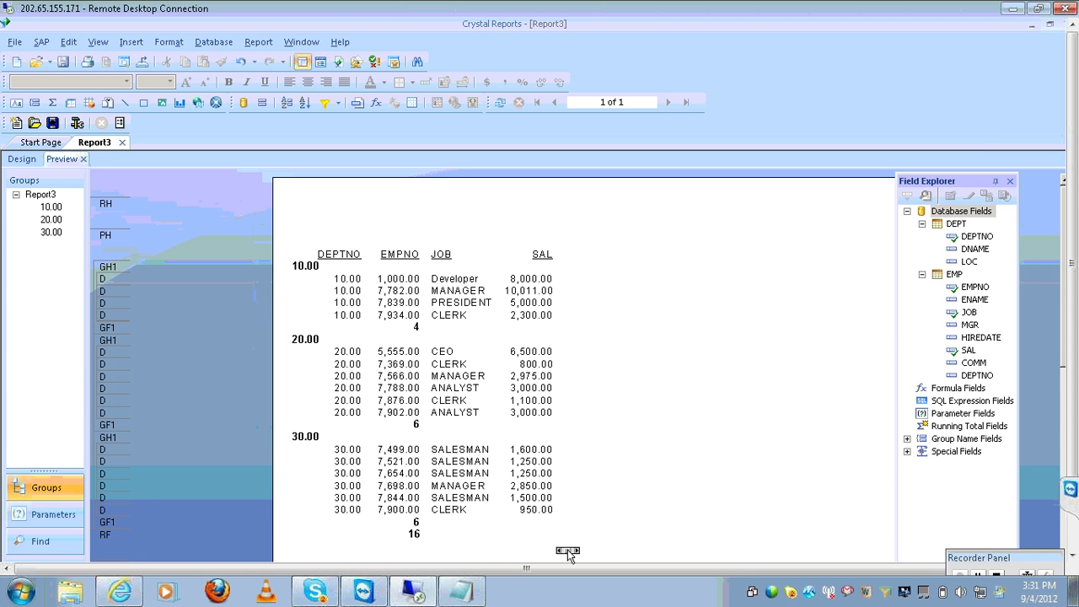
Start a new parameter field from the Field Explorer's Parameter Fields category
{"action": "left_click", "coordinate": [958, 413]}
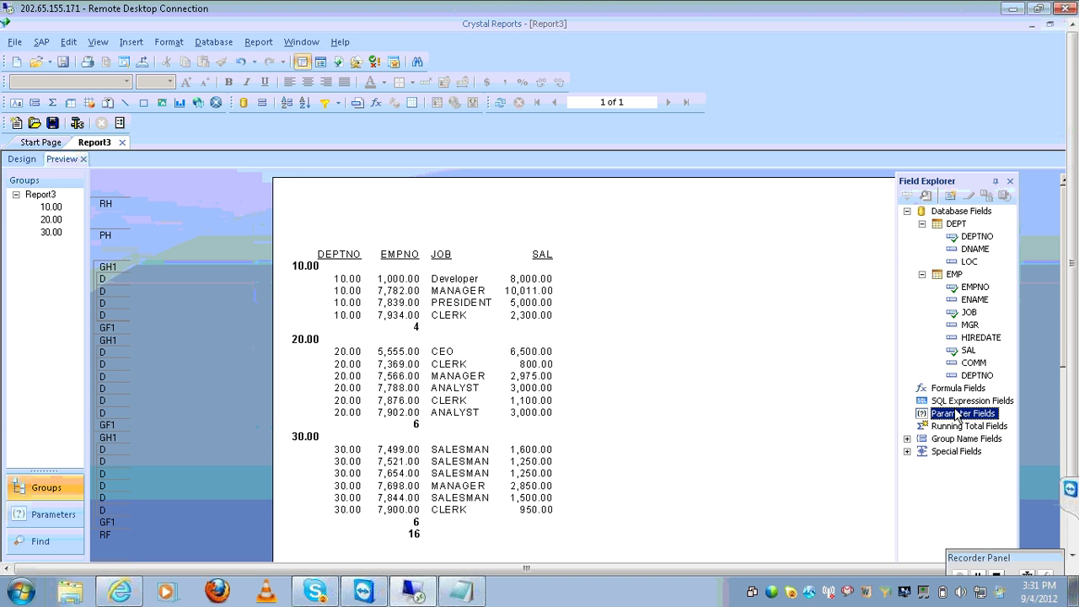
{"action": "left_click", "coordinate": [922, 224]}
{"action": "left_click", "coordinate": [922, 236]}
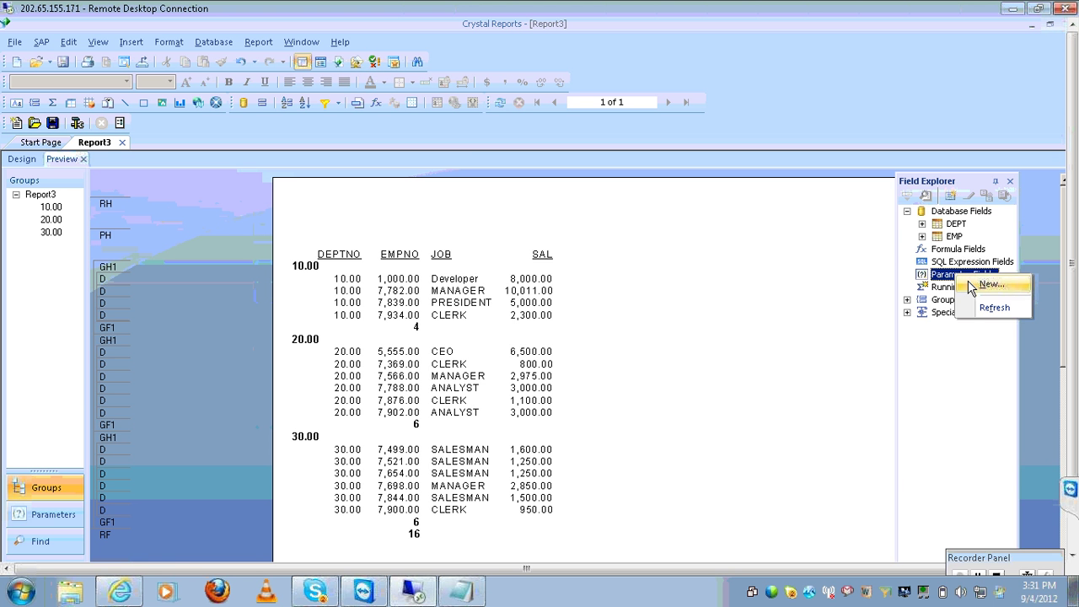
{"action": "left_click", "coordinate": [991, 285]}
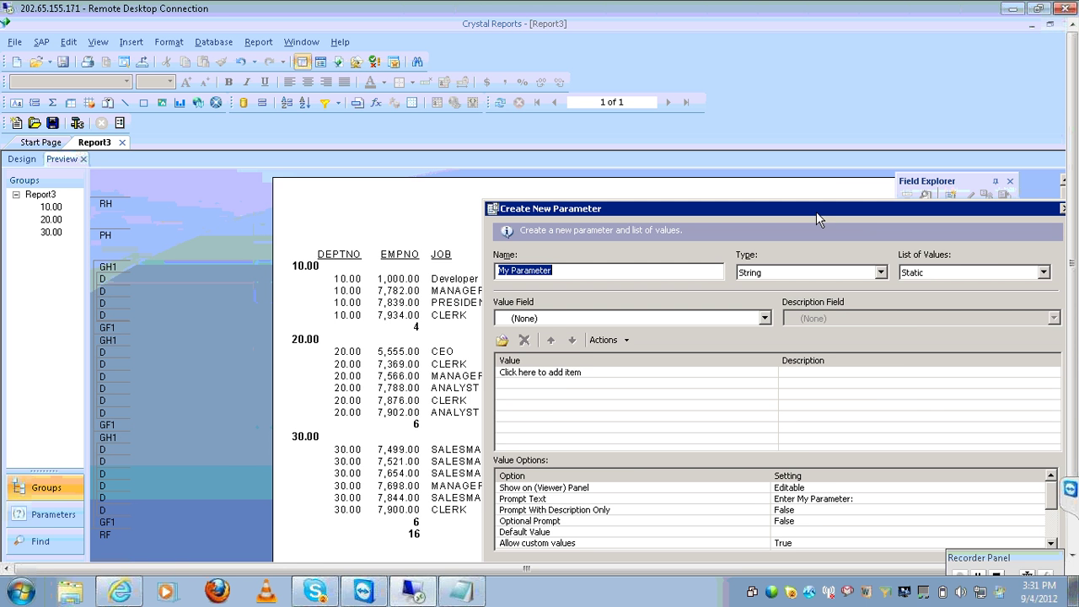
{"action": "left_click_drag", "start_coordinate": [816, 211], "coordinate": [580, 98]}
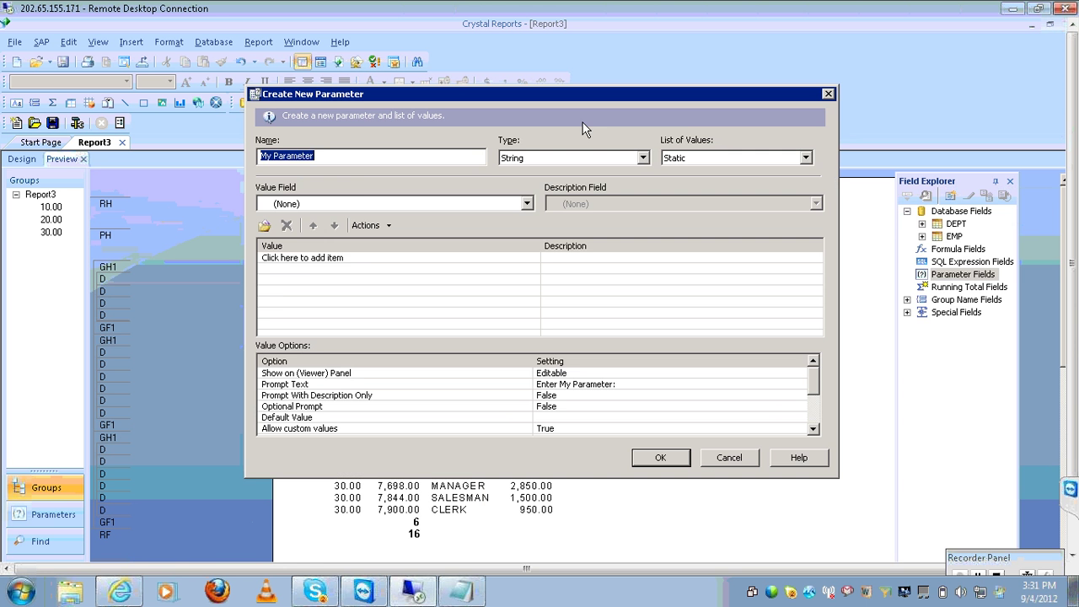
Name the parameter 'enter deptno', type Number, with all DEPTNO values (10, 20, 30, 40) appended
{"action": "left_click", "coordinate": [357, 158]}
{"action": "key", "text": "BackSpace"}
{"action": "key", "text": "BackSpace"}
{"action": "key", "text": "BackSpace"}
{"action": "key", "text": "BackSpace"}
{"action": "key", "text": "BackSpace"}
{"action": "key", "text": "BackSpace"}
{"action": "key", "text": "BackSpace"}
{"action": "key", "text": "BackSpace"}
{"action": "key", "text": "BackSpace"}
{"action": "key", "text": "BackSpace"}
{"action": "key", "text": "BackSpace"}
{"action": "key", "text": "BackSpace"}
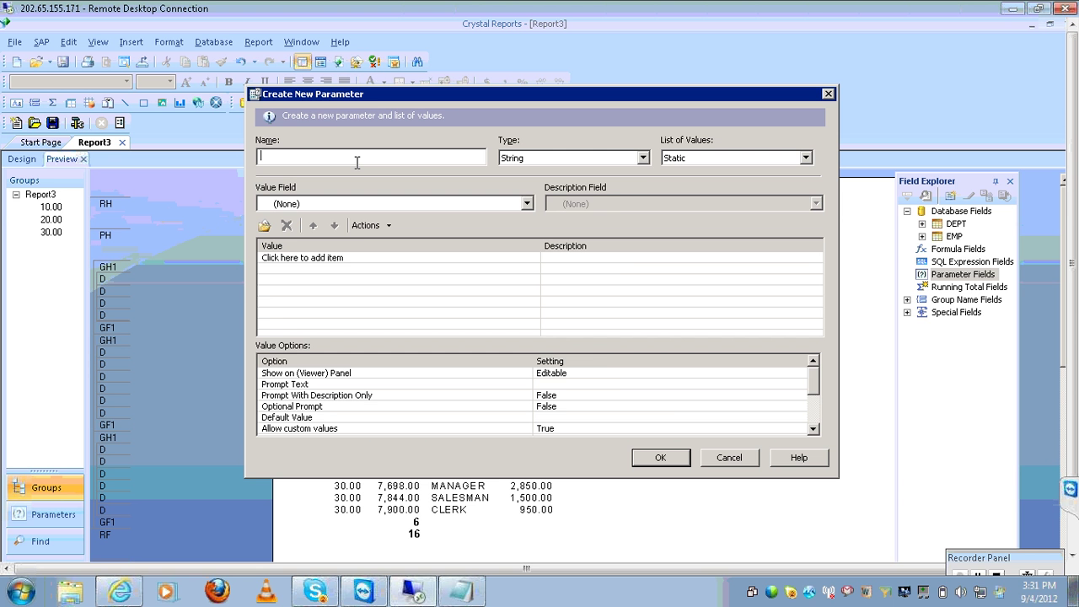
{"action": "type", "text": "enter deptno"}
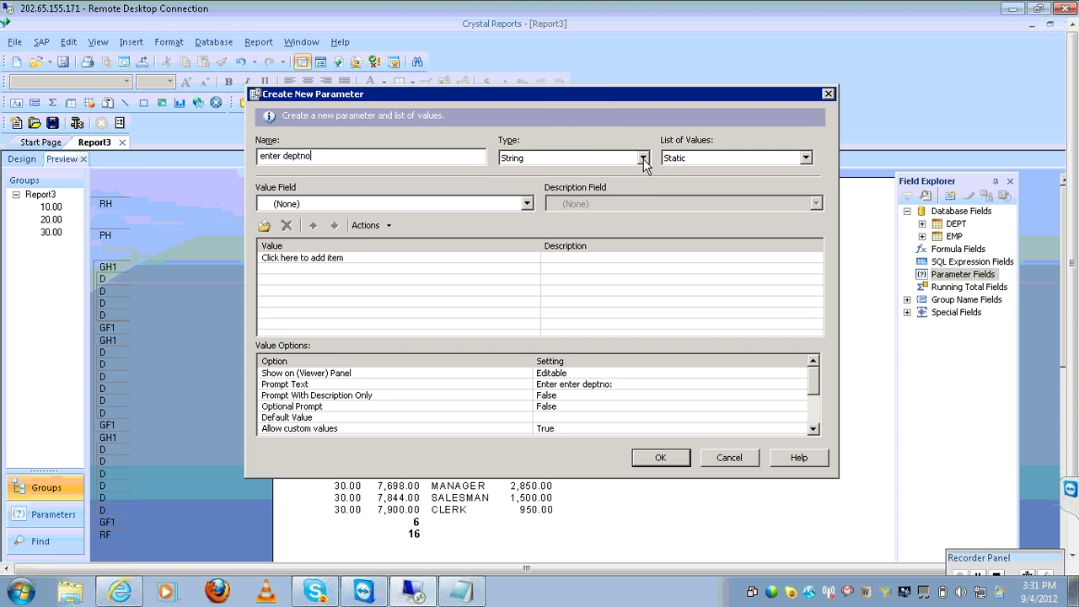
{"action": "left_click", "coordinate": [642, 159]}
{"action": "left_click", "coordinate": [552, 209]}
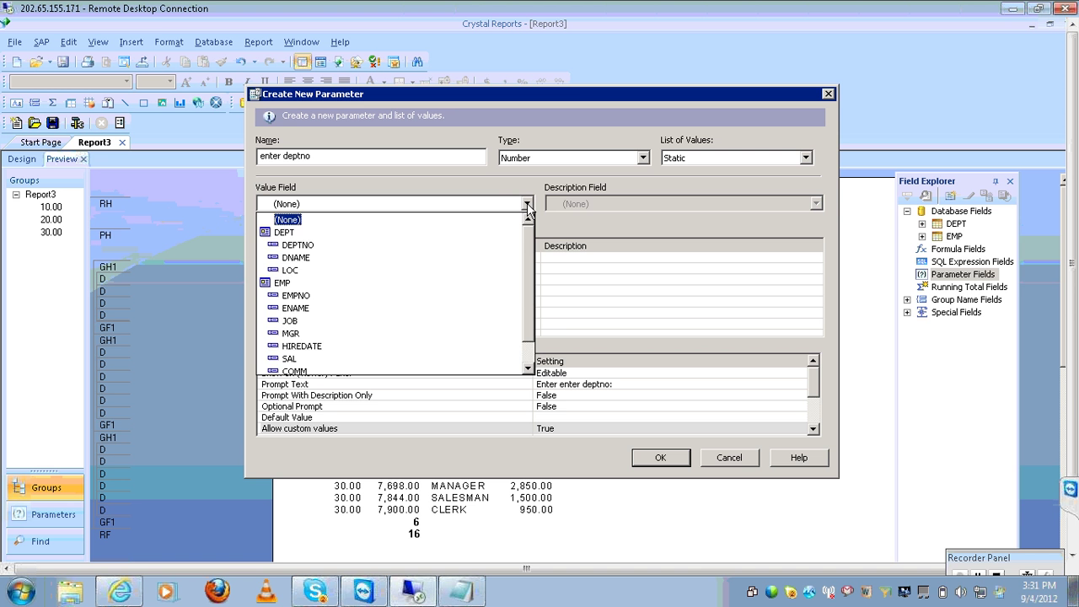
{"action": "left_click", "coordinate": [398, 245]}
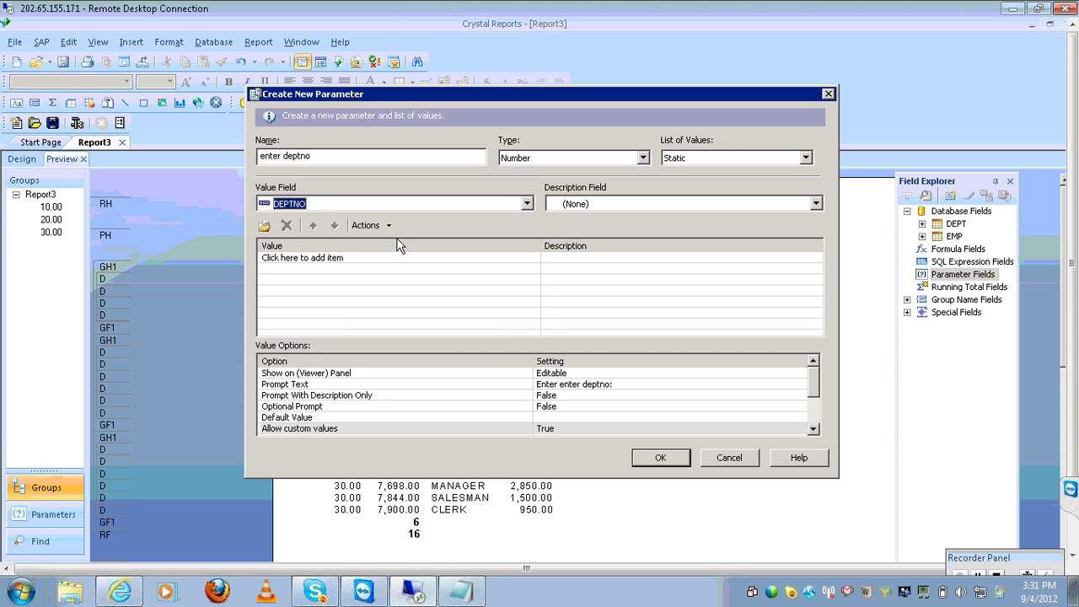
{"action": "left_click", "coordinate": [391, 226]}
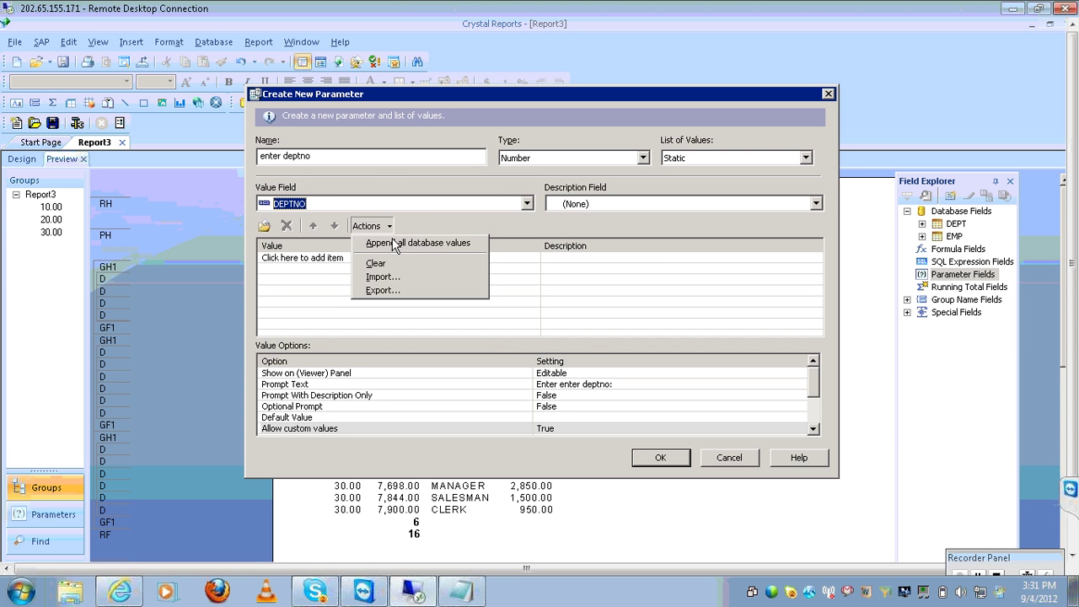
{"action": "left_click", "coordinate": [392, 241]}
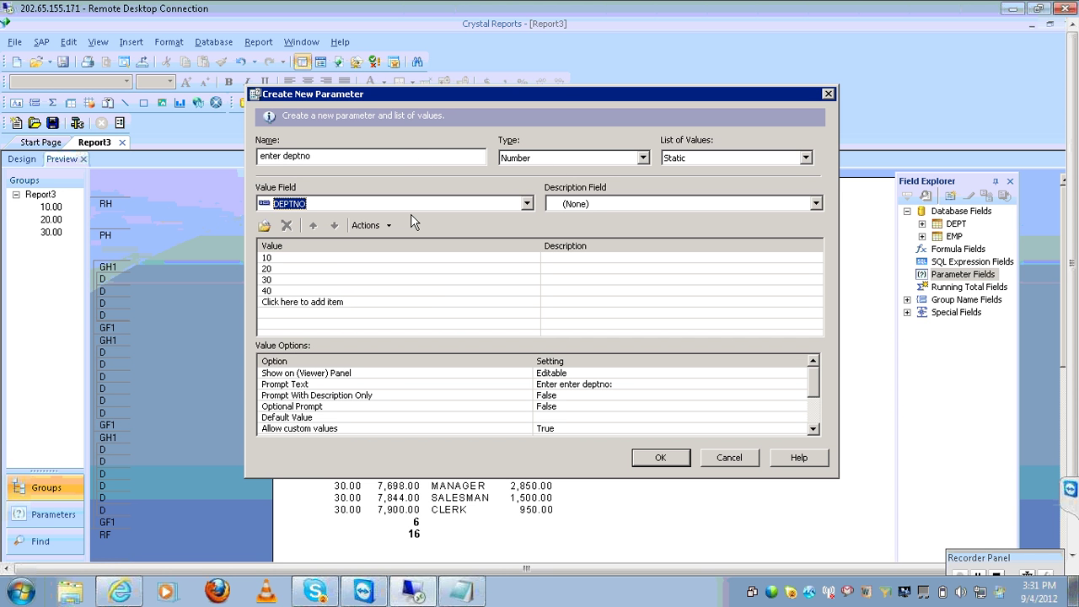
{"action": "left_click", "coordinate": [662, 457]}
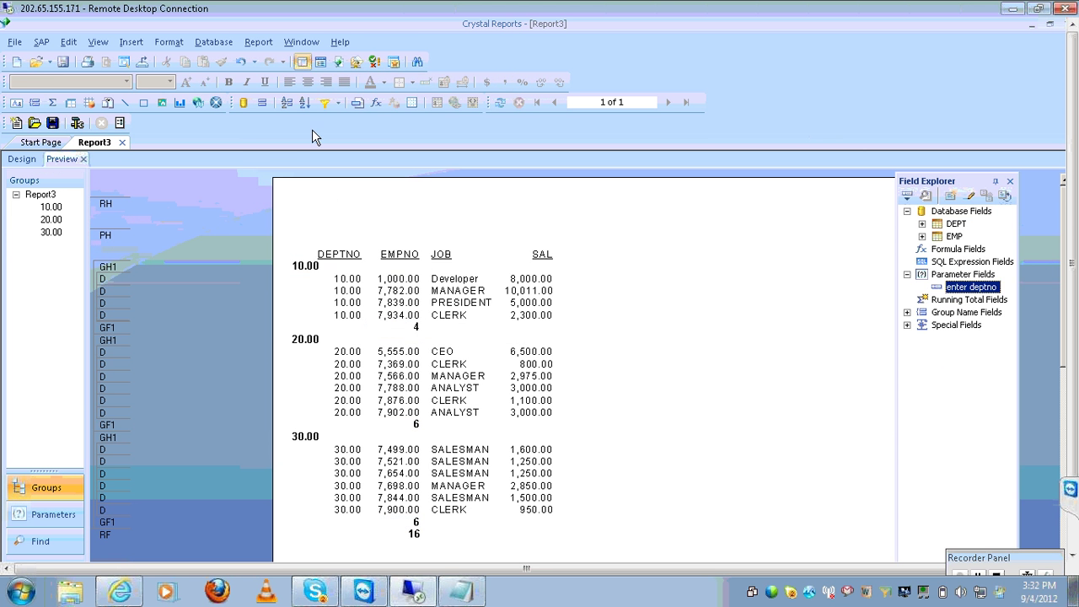
Add a record selection condition: DEPT.DEPTNO is equal to {?enter deptno}
{"action": "left_click", "coordinate": [263, 47]}
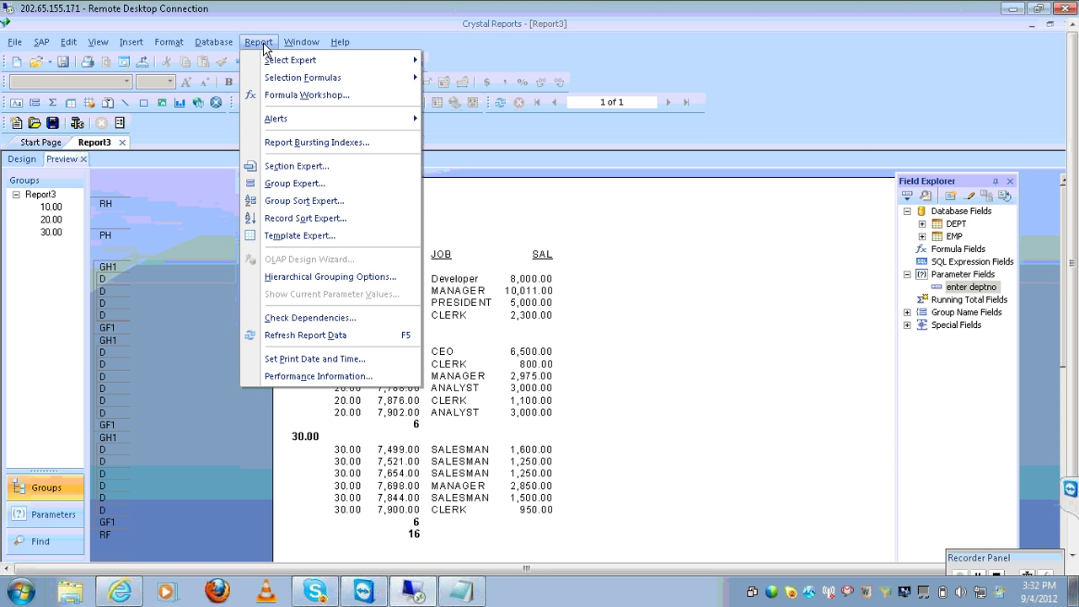
{"action": "mouse_move", "coordinate": [300, 67]}
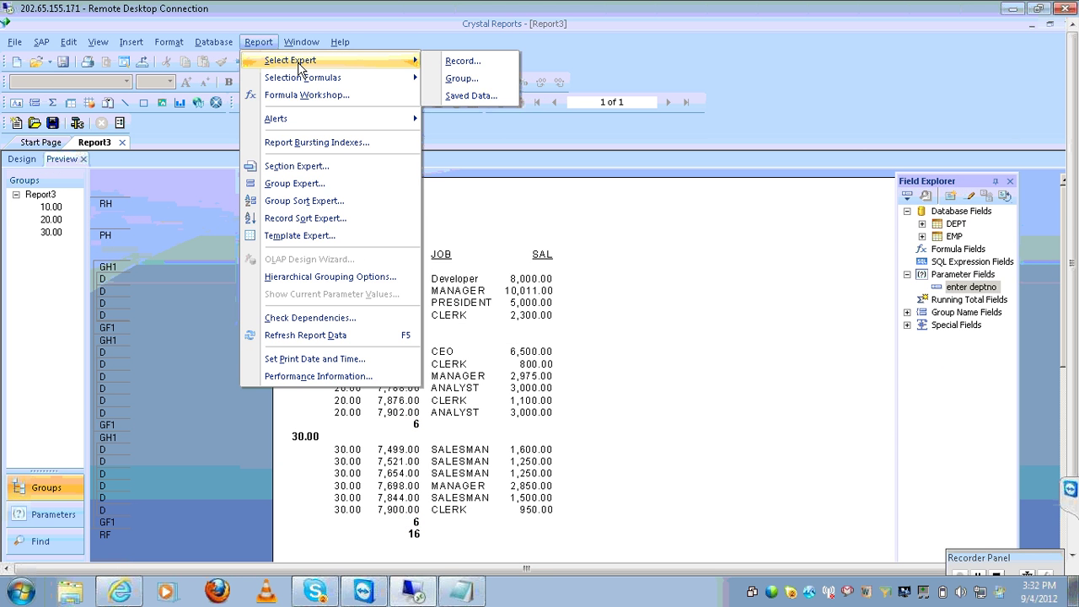
{"action": "left_click", "coordinate": [461, 78]}
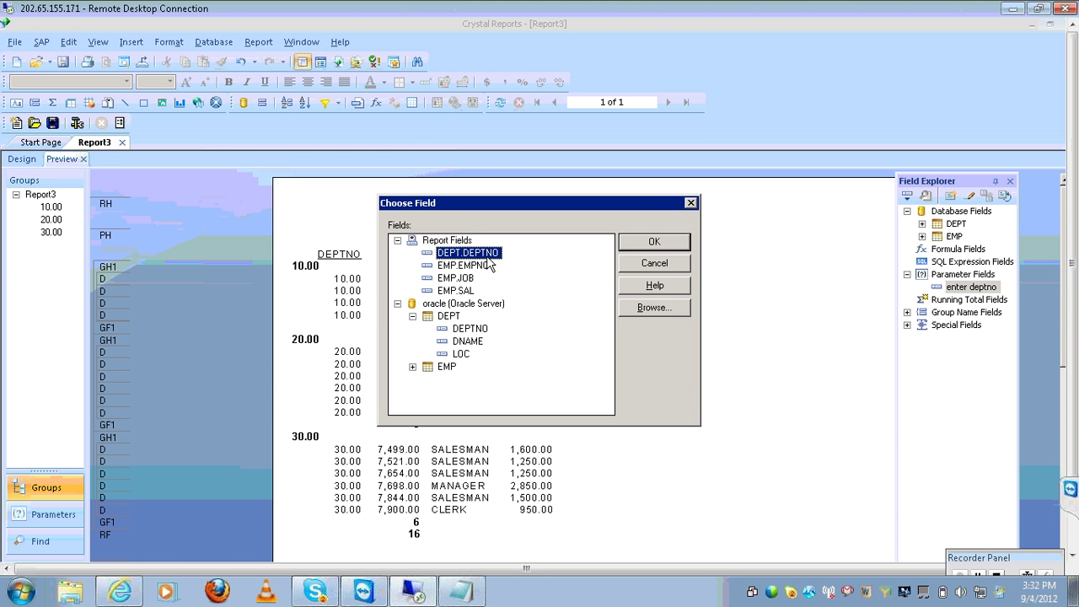
{"action": "left_click", "coordinate": [636, 244]}
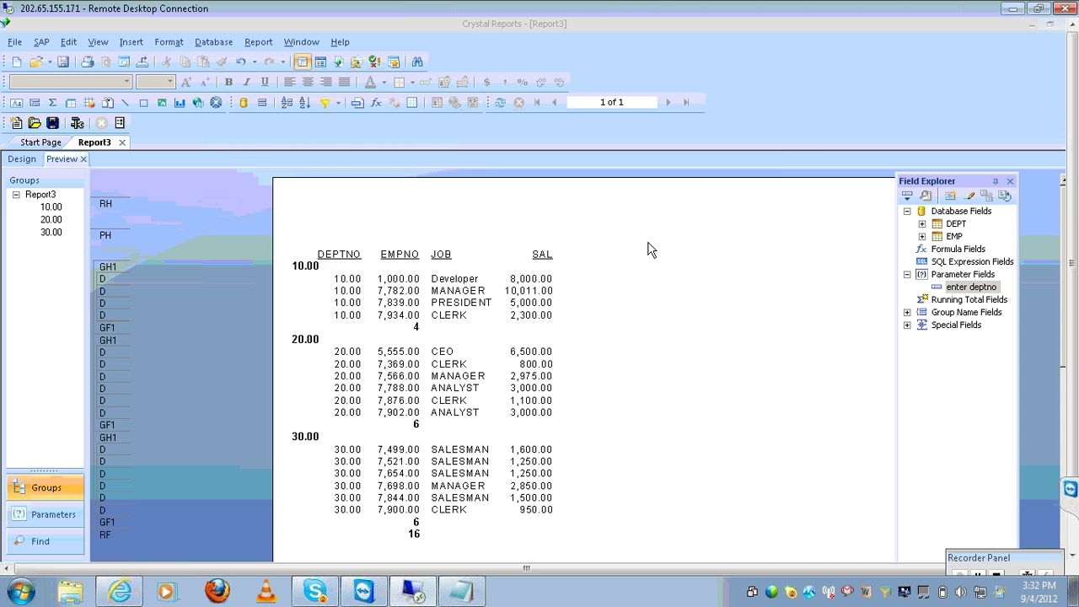
{"action": "left_click", "coordinate": [425, 221]}
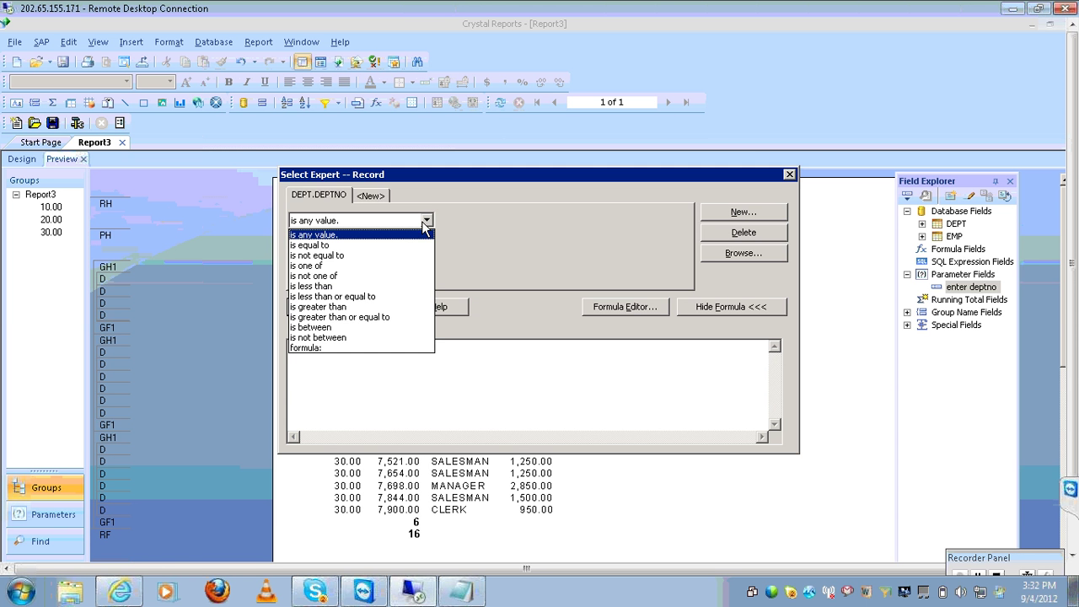
{"action": "left_click", "coordinate": [400, 244]}
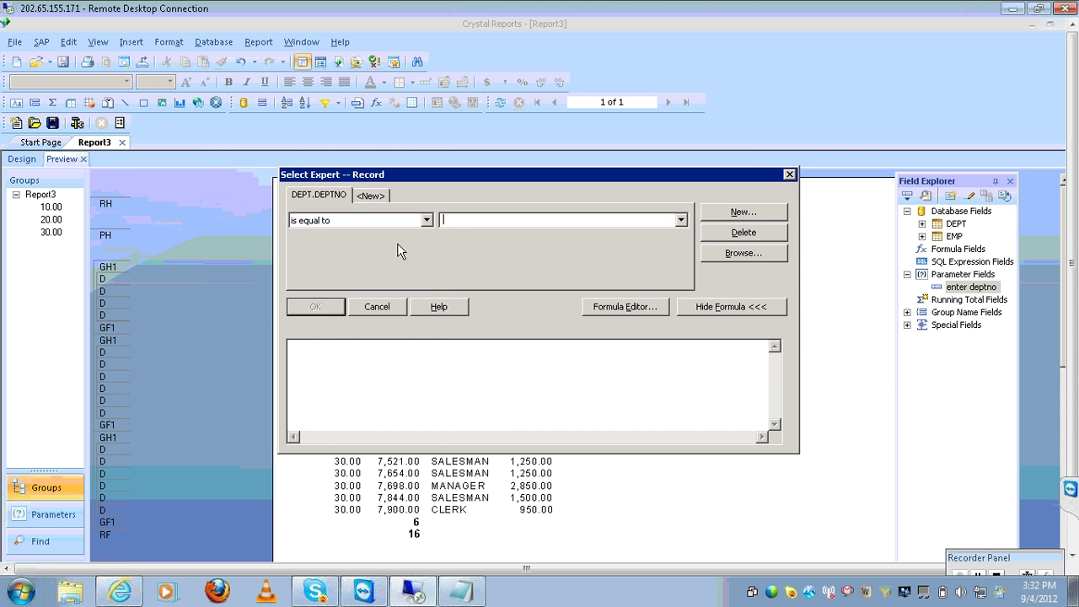
{"action": "left_click", "coordinate": [681, 221]}
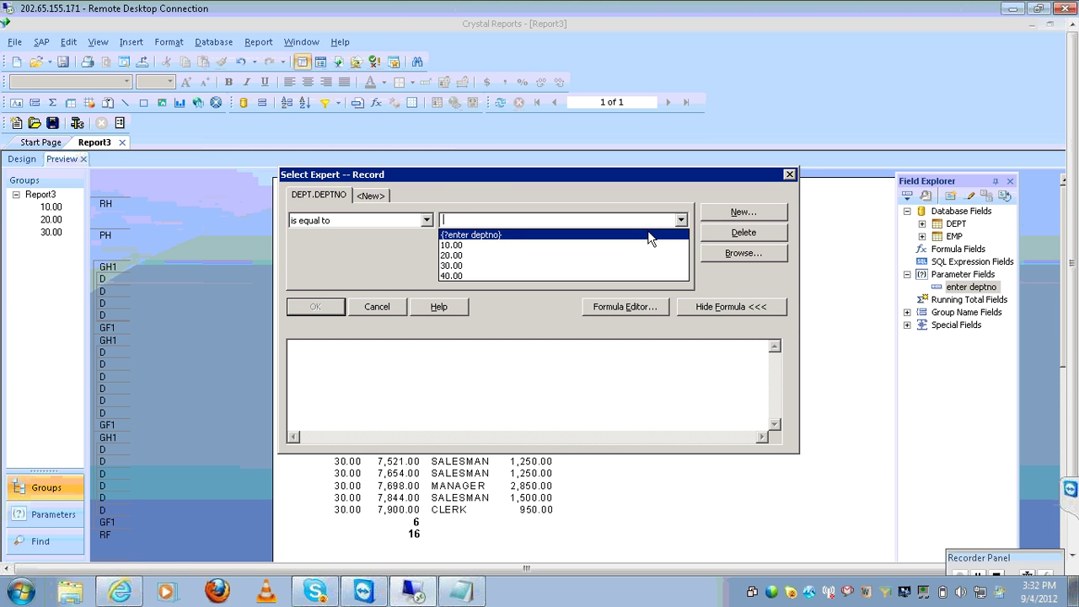
{"action": "left_click", "coordinate": [646, 234]}
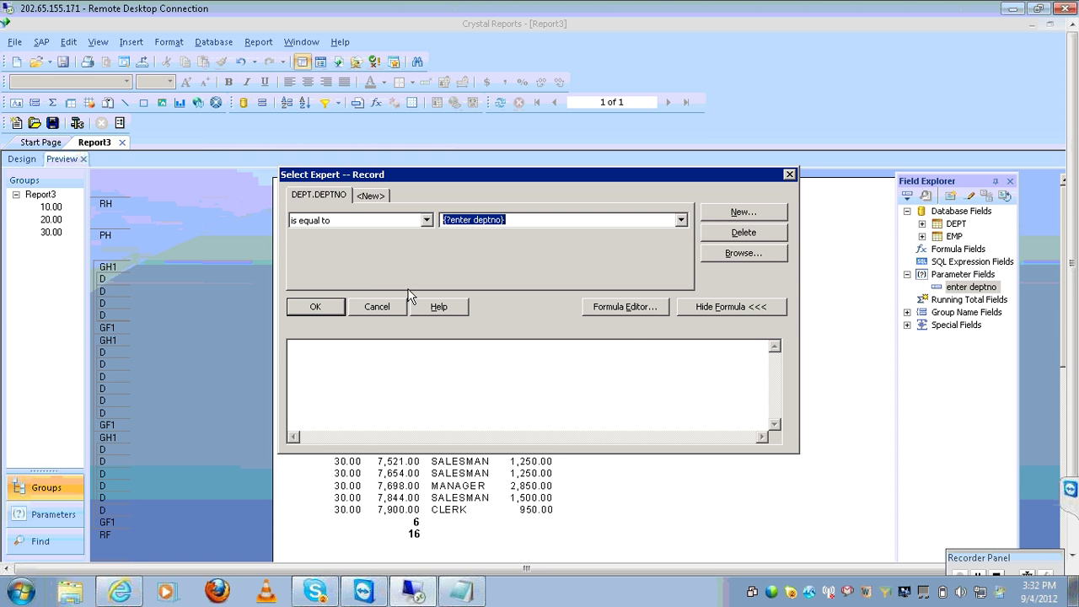
Apply the filter and run the report for department 20
{"action": "left_click", "coordinate": [330, 306]}
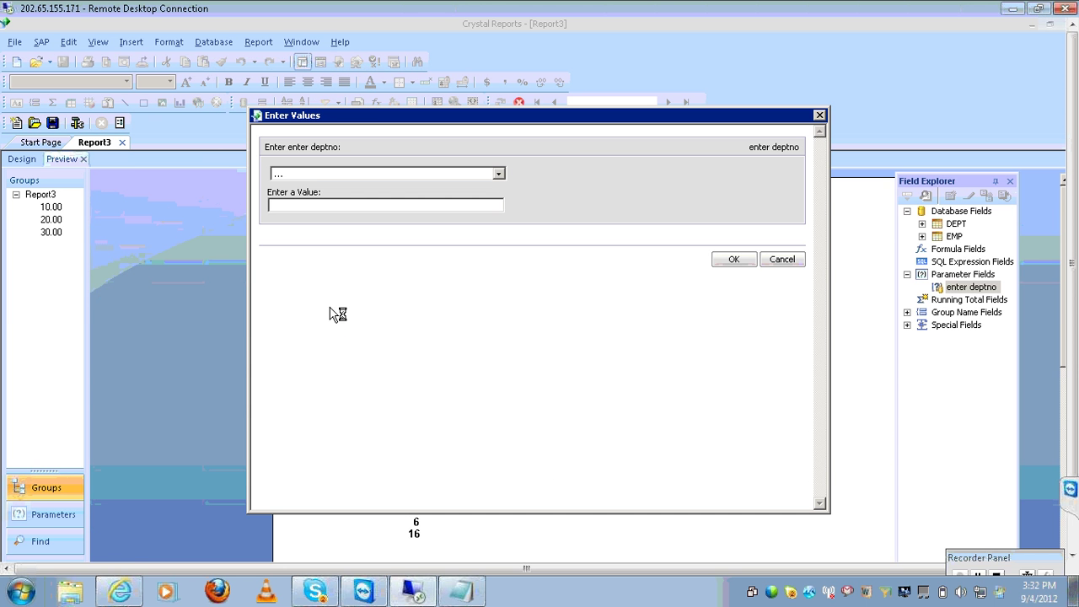
{"action": "left_click", "coordinate": [500, 174]}
{"action": "left_click", "coordinate": [453, 205]}
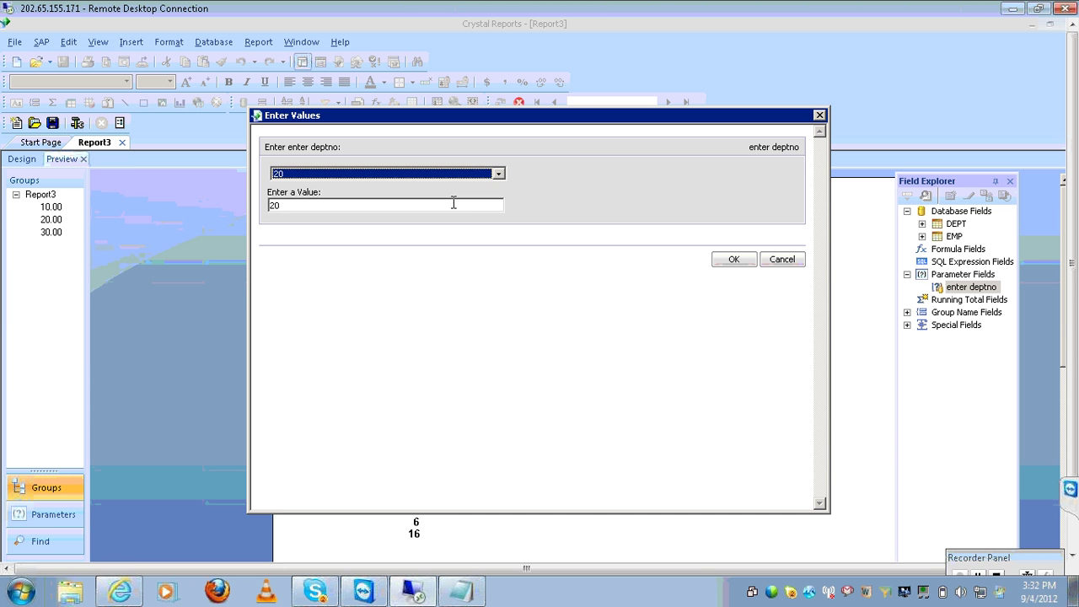
{"action": "left_click", "coordinate": [738, 263]}
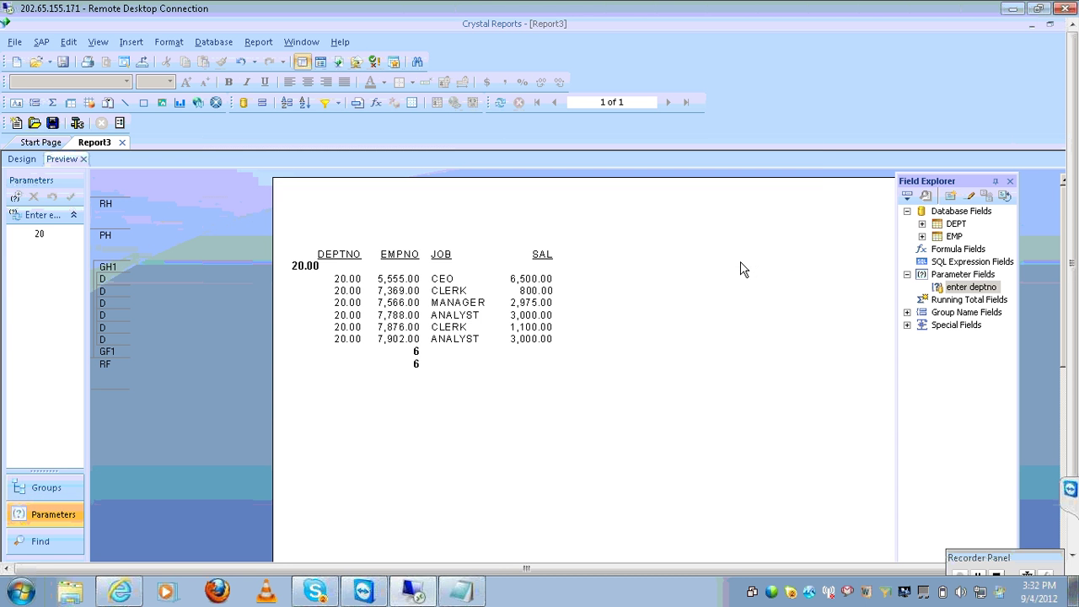
Refresh with a new parameter prompt and rerun the report for department 10
{"action": "left_click", "coordinate": [501, 103]}
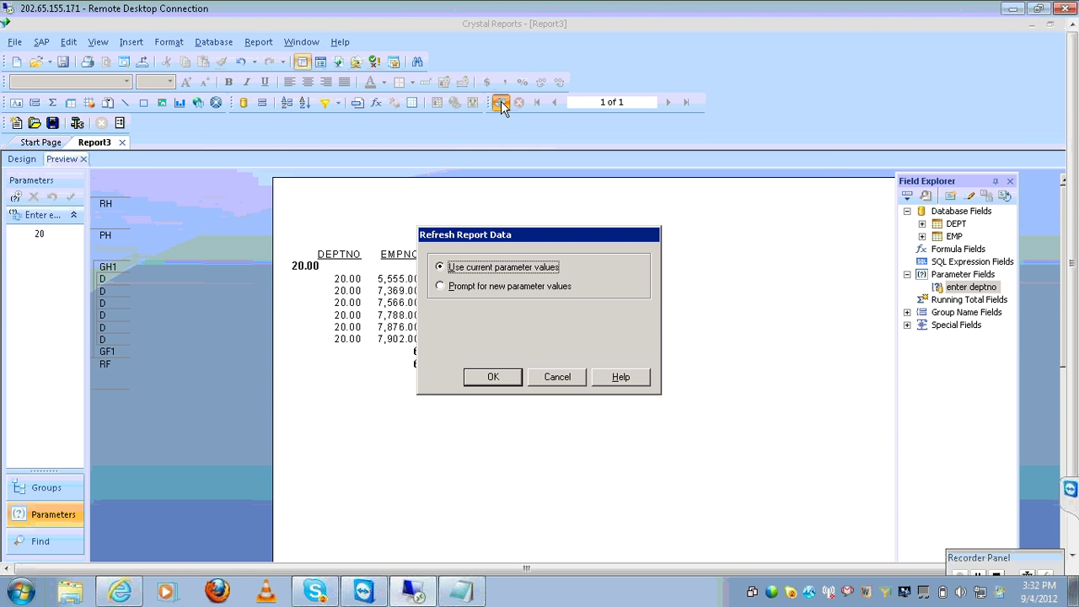
{"action": "left_click", "coordinate": [488, 287]}
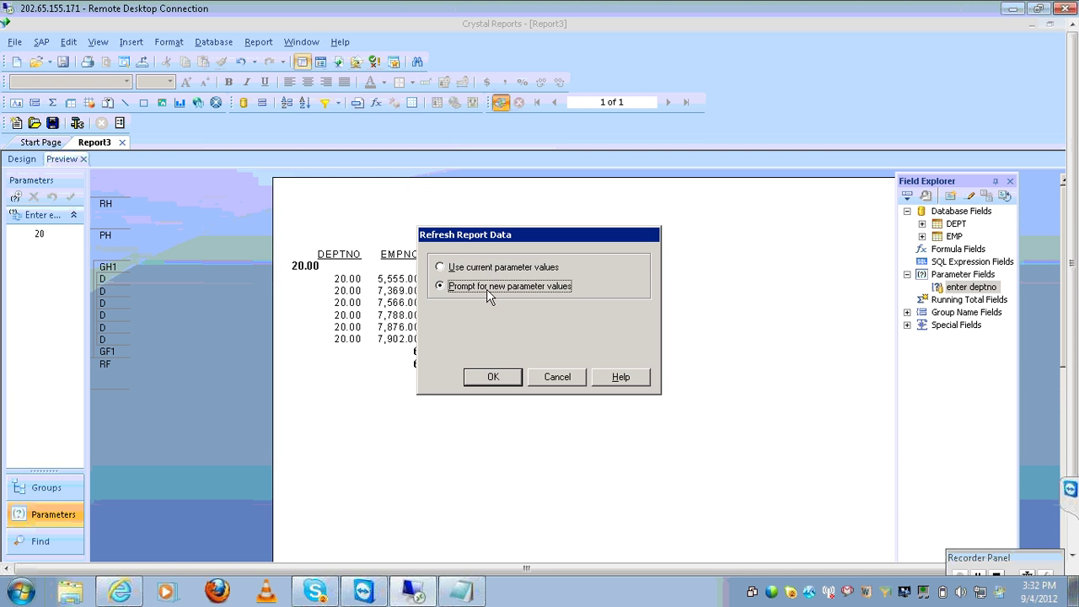
{"action": "left_click", "coordinate": [493, 378]}
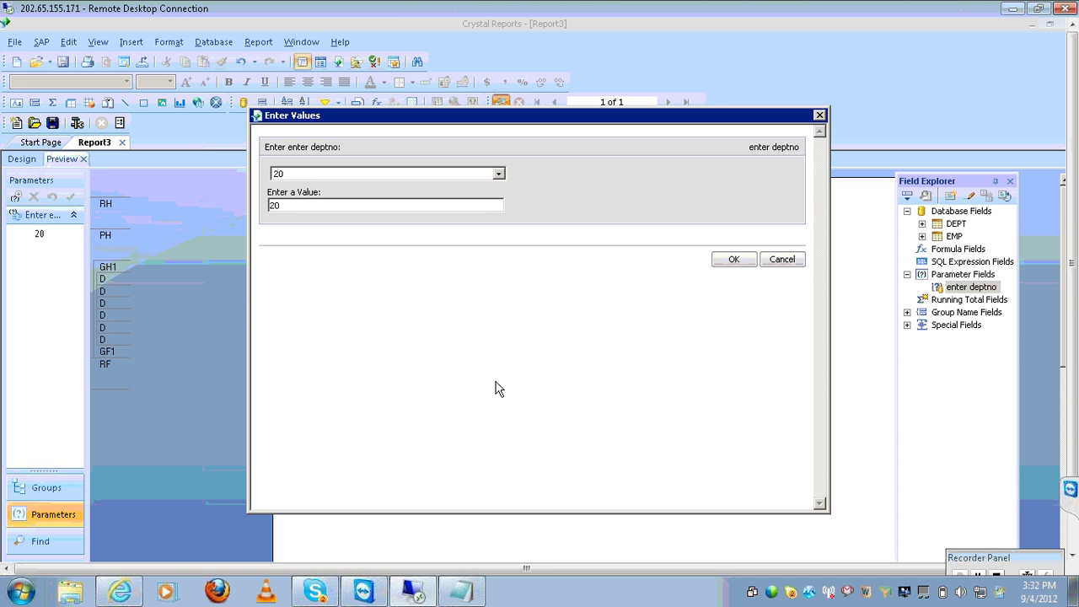
{"action": "left_click", "coordinate": [499, 176]}
{"action": "left_click", "coordinate": [461, 203]}
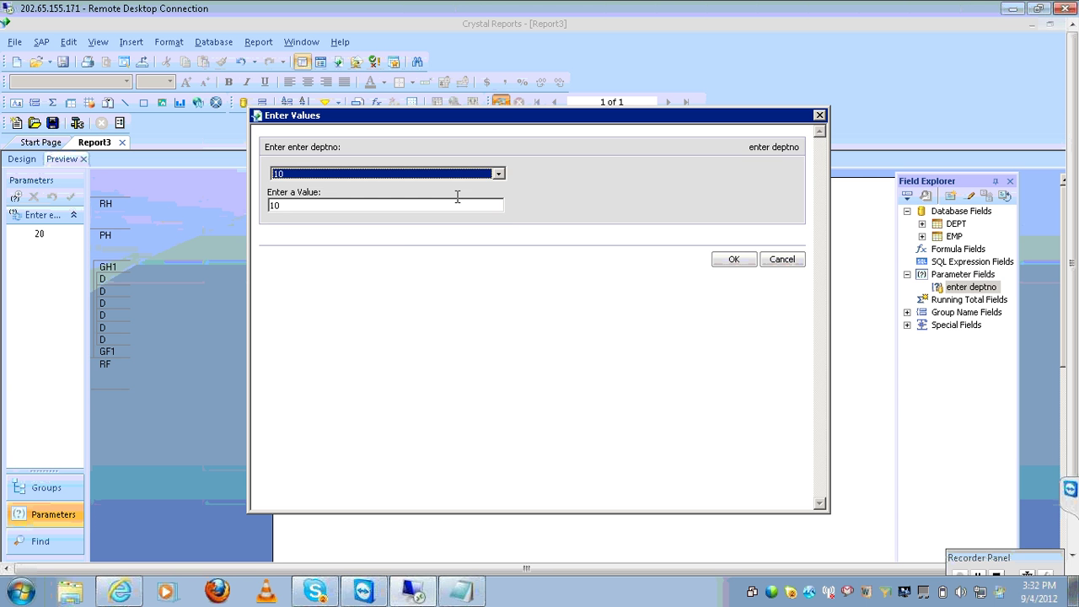
{"action": "left_click", "coordinate": [730, 262]}
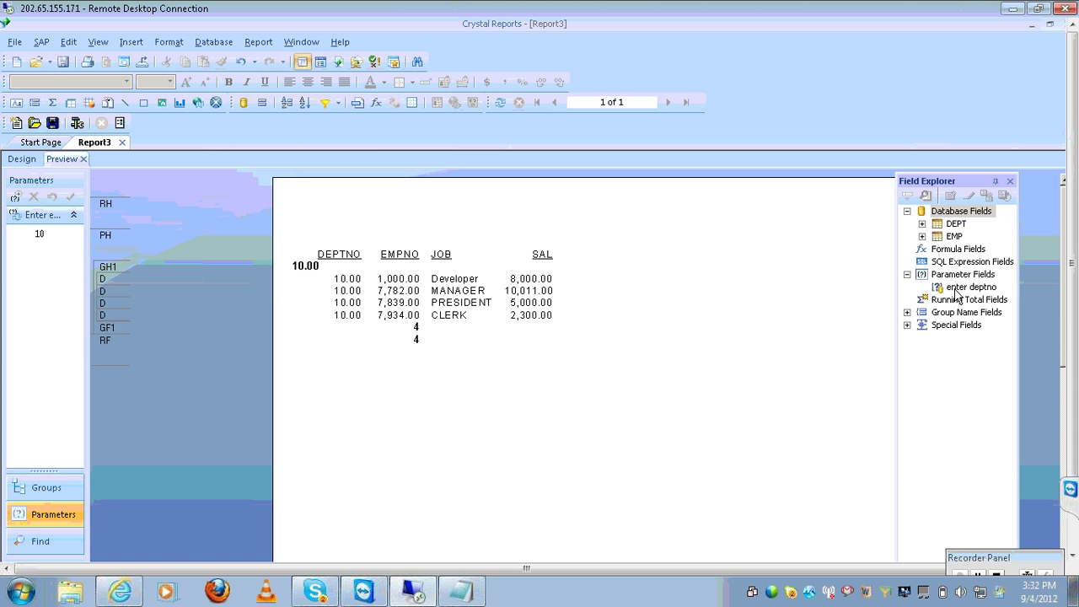
{"action": "left_click", "coordinate": [461, 590]}
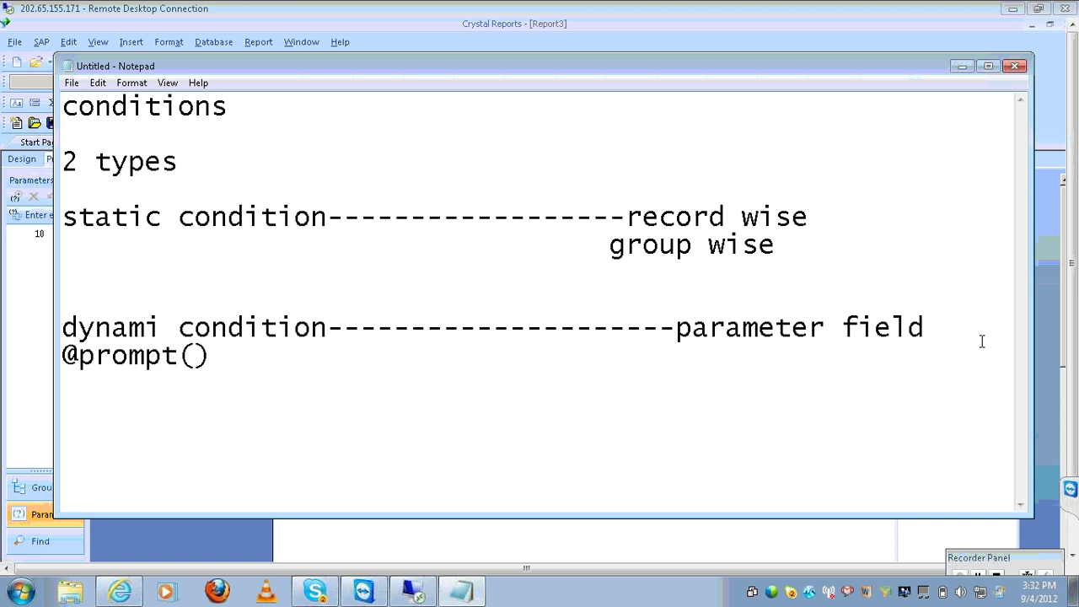
{"action": "key", "text": "Return"}
{"action": "key", "text": "Return"}
{"action": "key", "text": "BackSpace"}
{"action": "key", "text": "BackSpace"}
{"action": "key", "text": "Return"}
{"action": "key", "text": "Return"}
{"action": "key", "text": "BackSpace"}
{"action": "key", "text": "BackSpace"}
{"action": "key", "text": "End"}
{"action": "key", "text": "Return"}
{"action": "key", "text": "Return"}
{"action": "type", "text": "varraible--"}
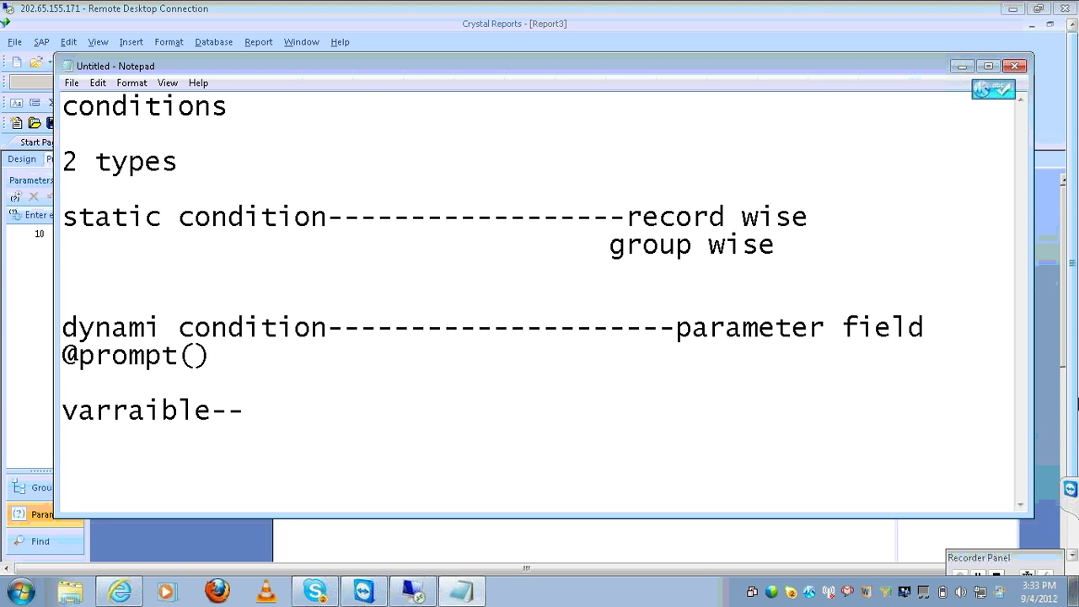
{"action": "type", "text": "r"}
{"action": "key", "text": "BackSpace"}
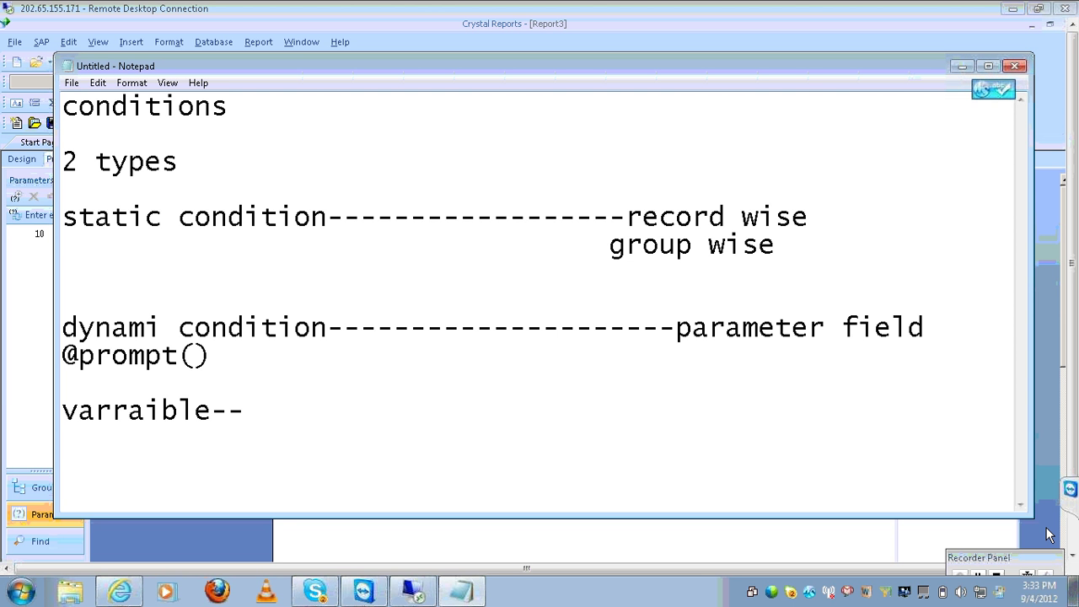
{"action": "type", "text": "resu"}
{"action": "key", "text": "BackSpace"}
{"action": "key", "text": "BackSpace"}
{"action": "type", "text": "usability"}
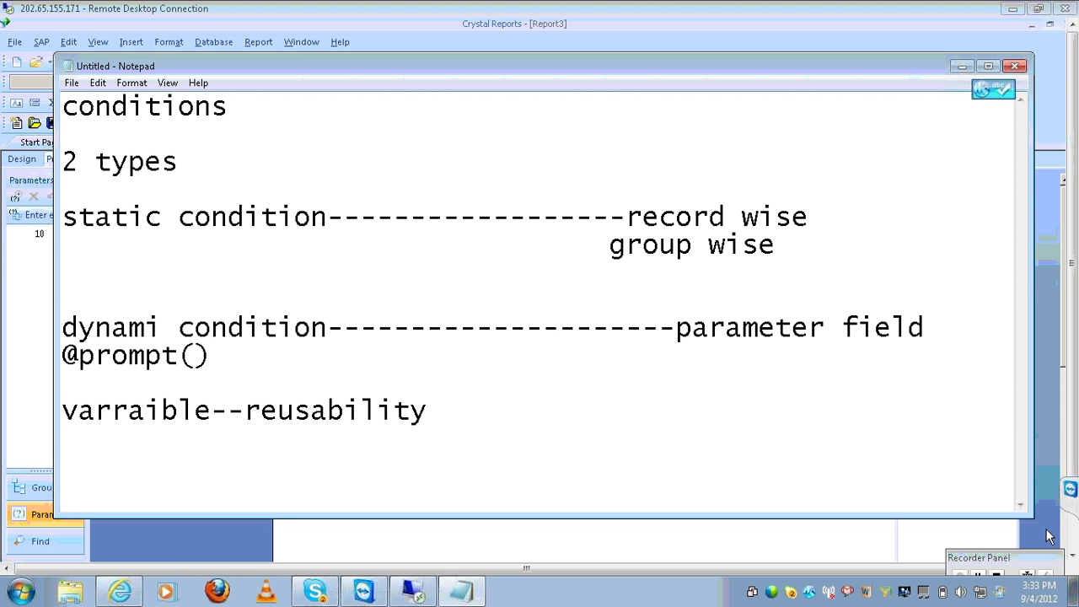
{"action": "key", "text": "Tab"}
{"action": "key", "text": "Tab"}
{"action": "type", "text": "formula fil"}
{"action": "key", "text": "BackSpace"}
{"action": "type", "text": "e"}
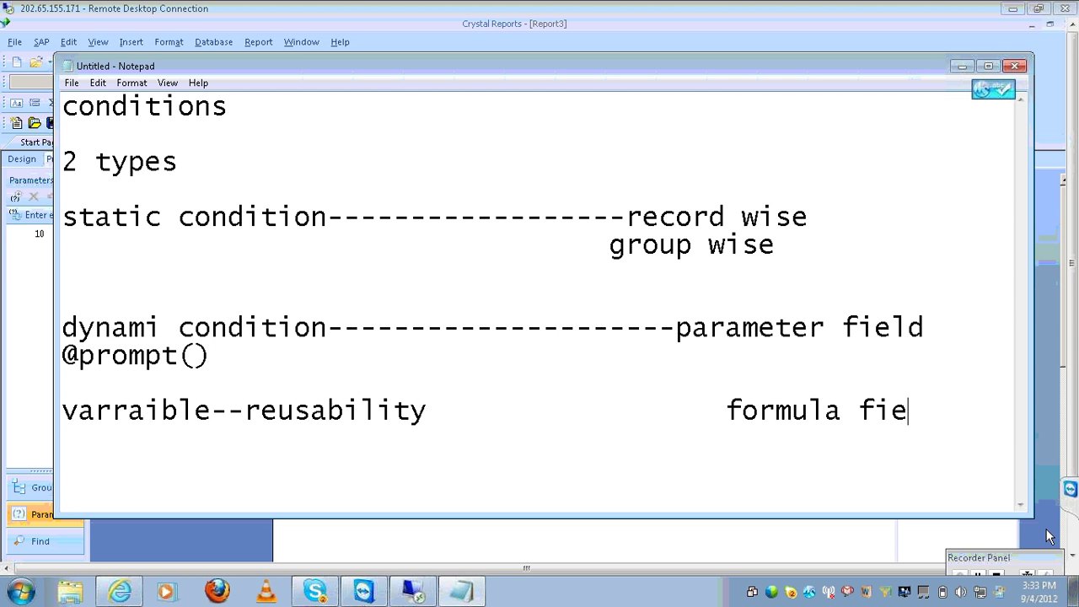
{"action": "type", "text": "ld"}
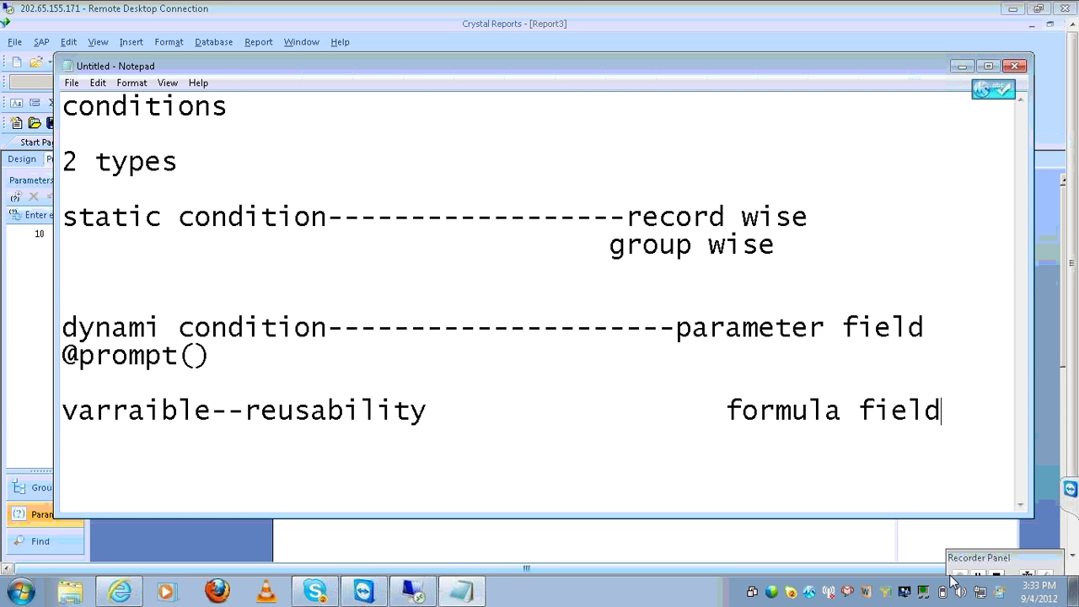
Create a new formula field named 'tax' under Formula Fields in the Field Explorer
{"action": "left_click", "coordinate": [460, 590]}
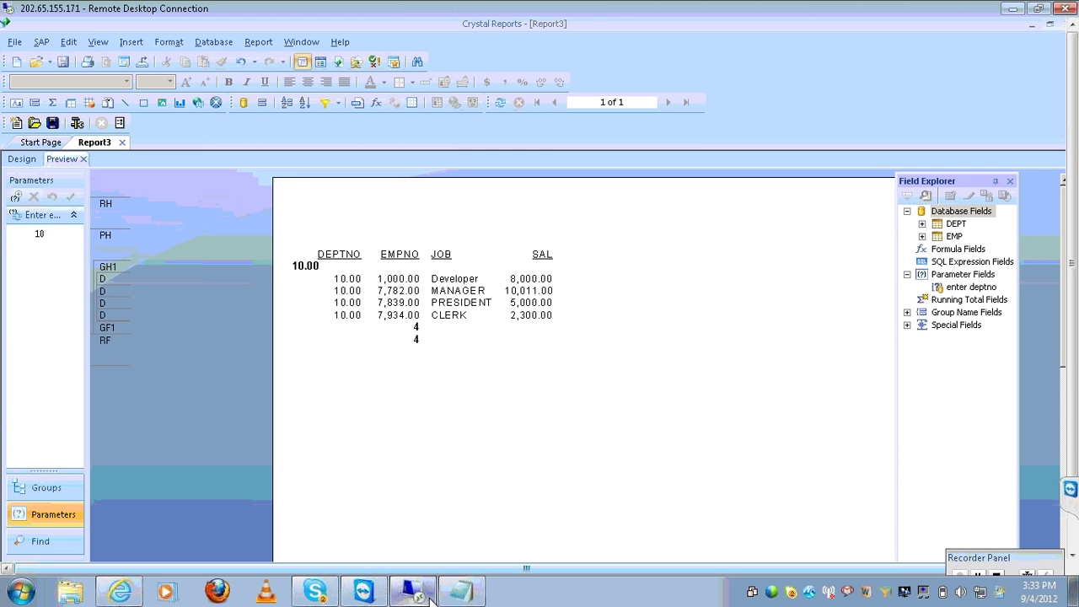
{"action": "left_click", "coordinate": [923, 224]}
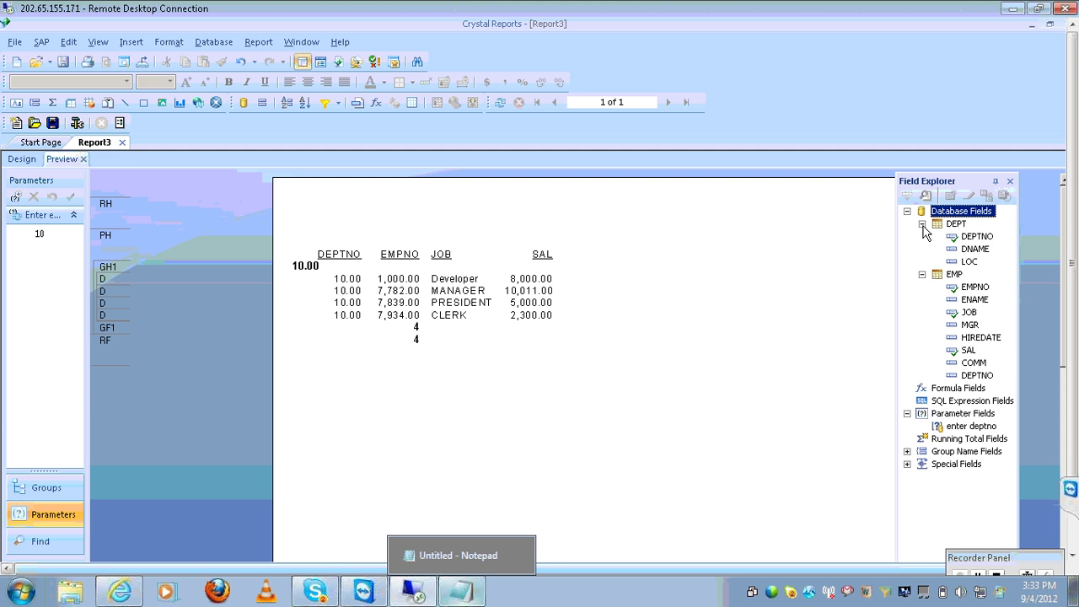
{"action": "left_click", "coordinate": [922, 224]}
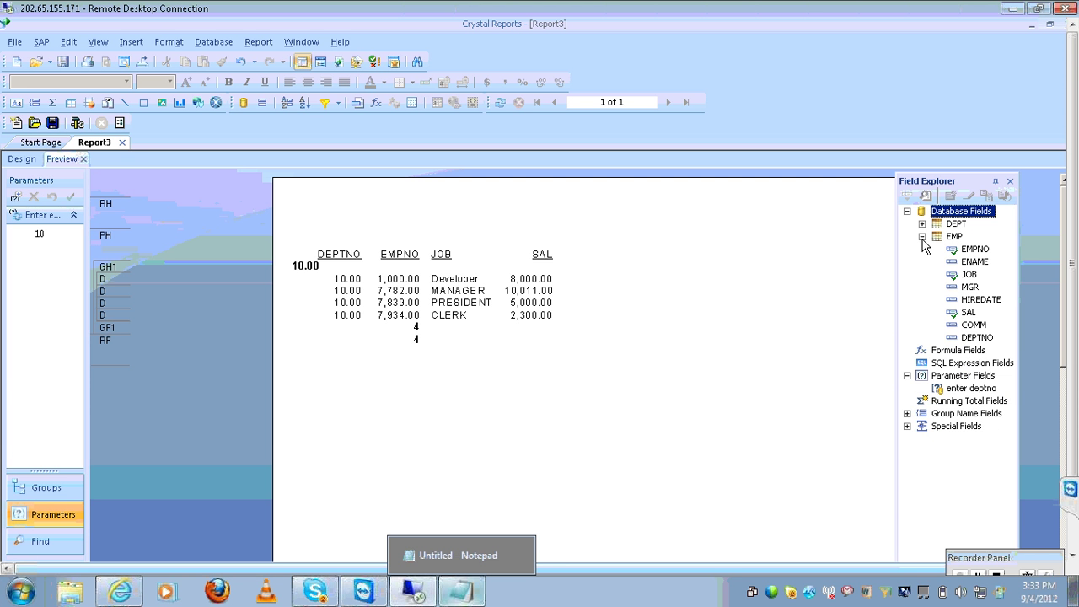
{"action": "left_click", "coordinate": [922, 237]}
{"action": "left_click", "coordinate": [958, 249]}
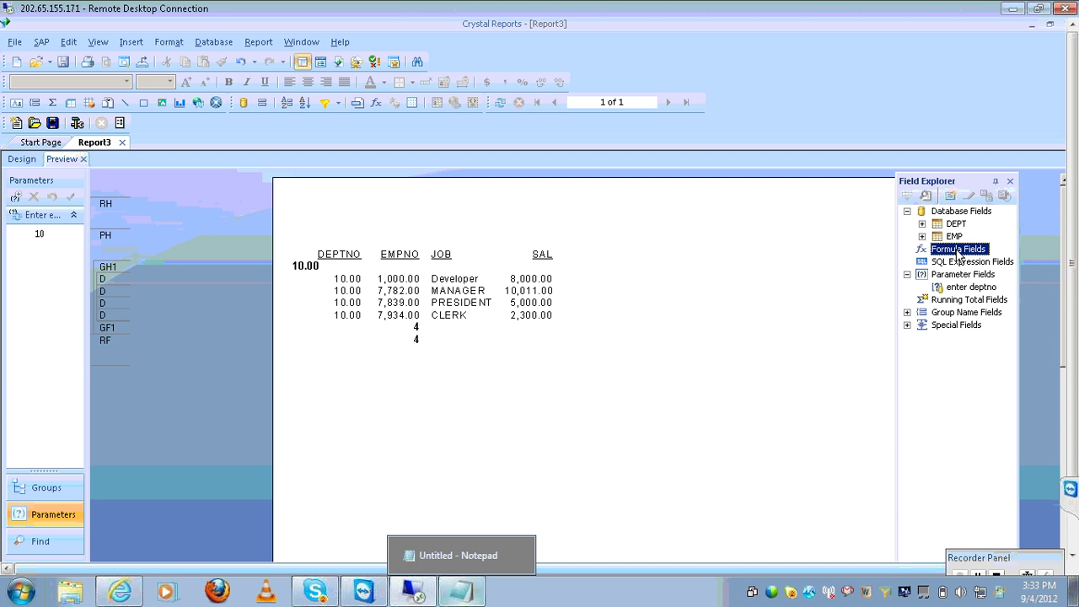
{"action": "right_click", "coordinate": [959, 255]}
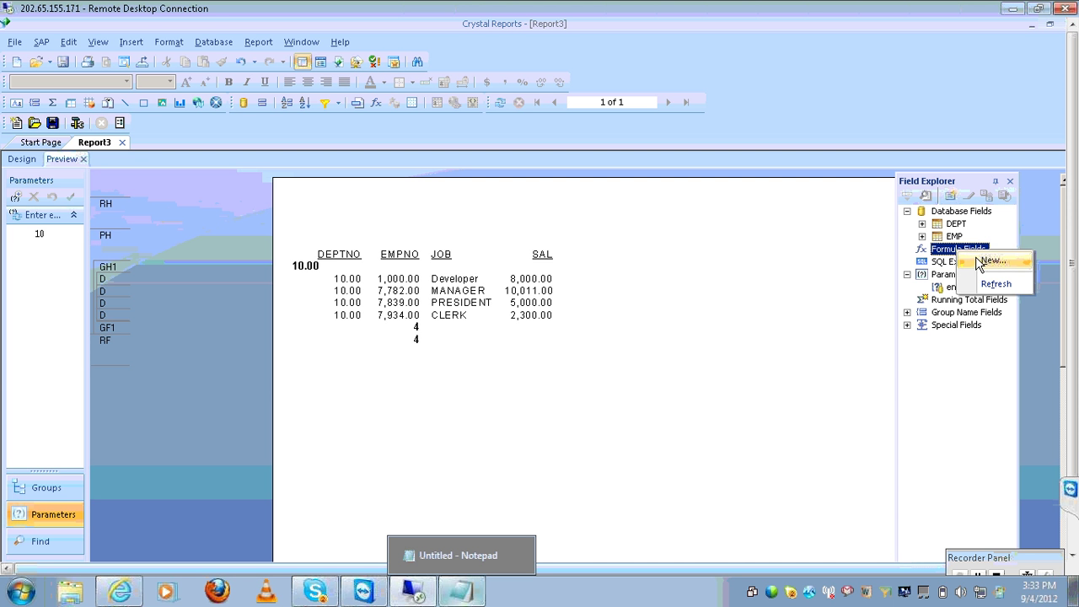
{"action": "left_click", "coordinate": [980, 261]}
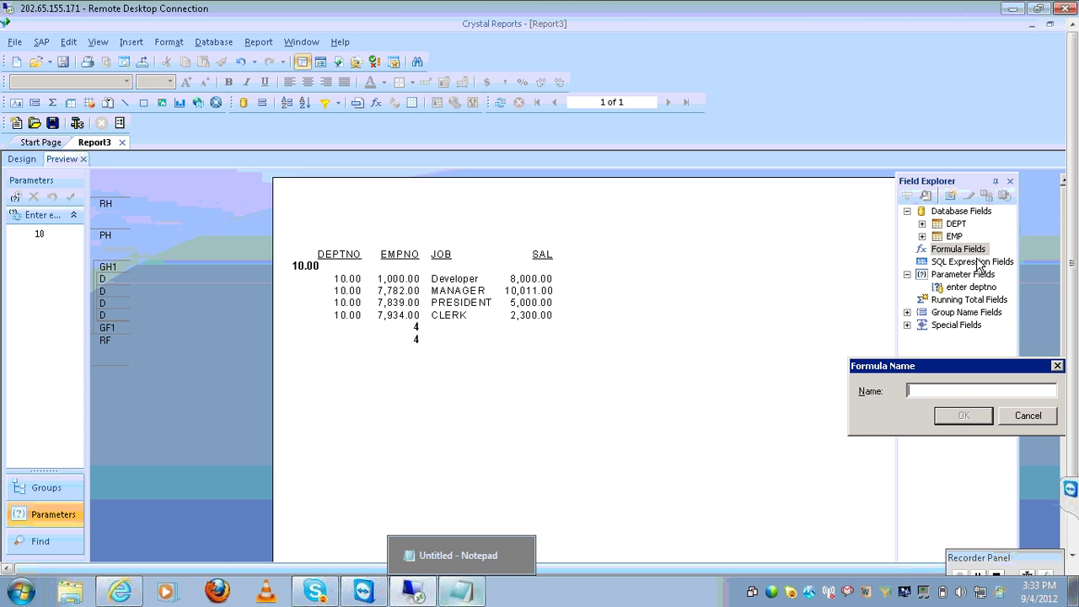
{"action": "type", "text": "tax"}
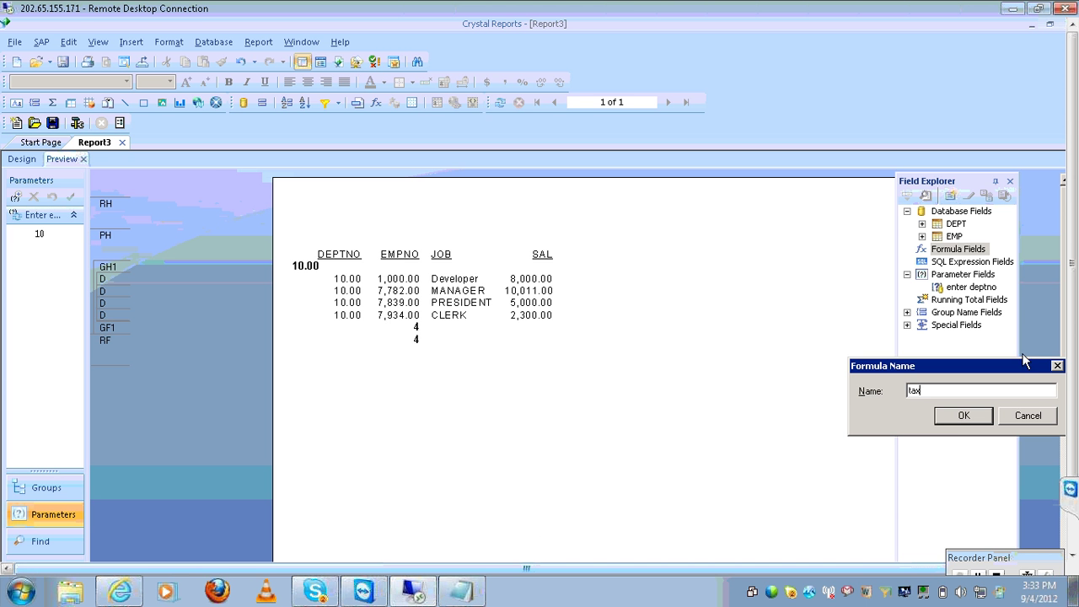
{"action": "left_click", "coordinate": [971, 413]}
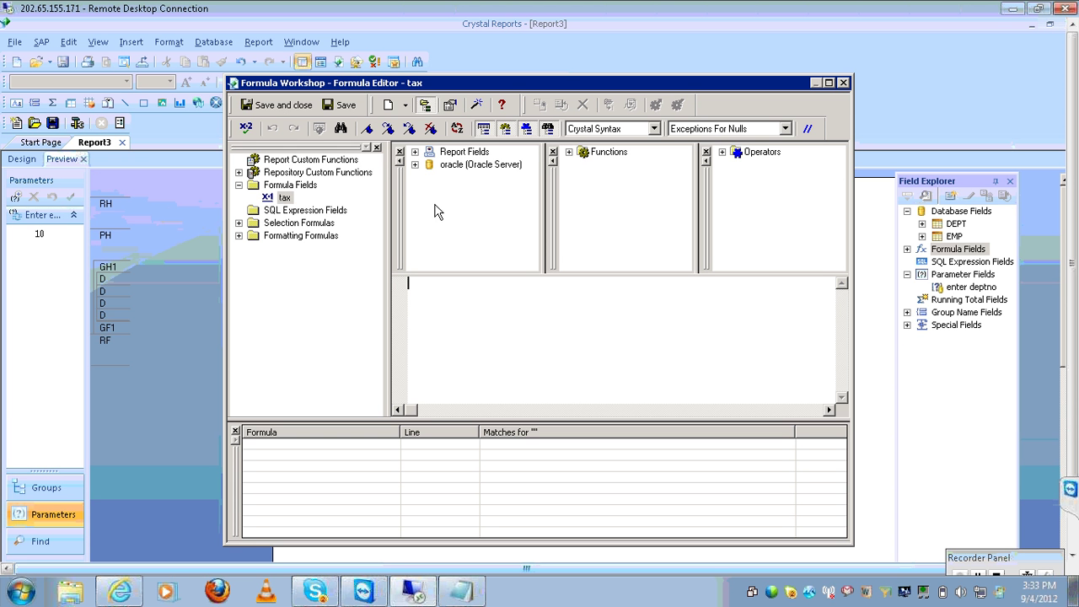
Write the tax formula as (EMP.SAL)*.01 using EMP.SAL from Report Fields
{"action": "left_click", "coordinate": [414, 152]}
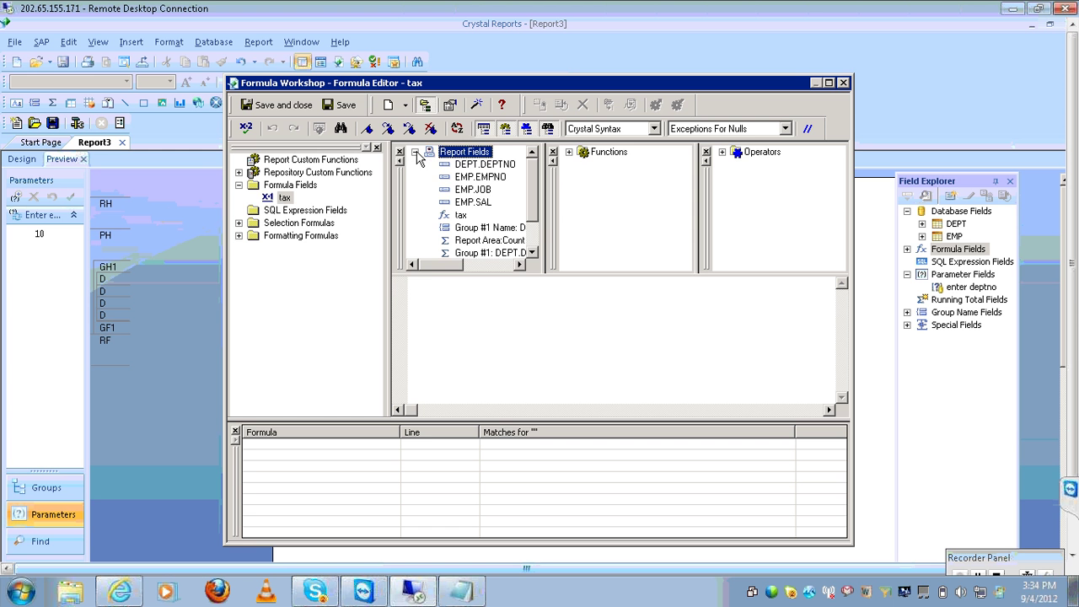
{"action": "double_click", "coordinate": [473, 203]}
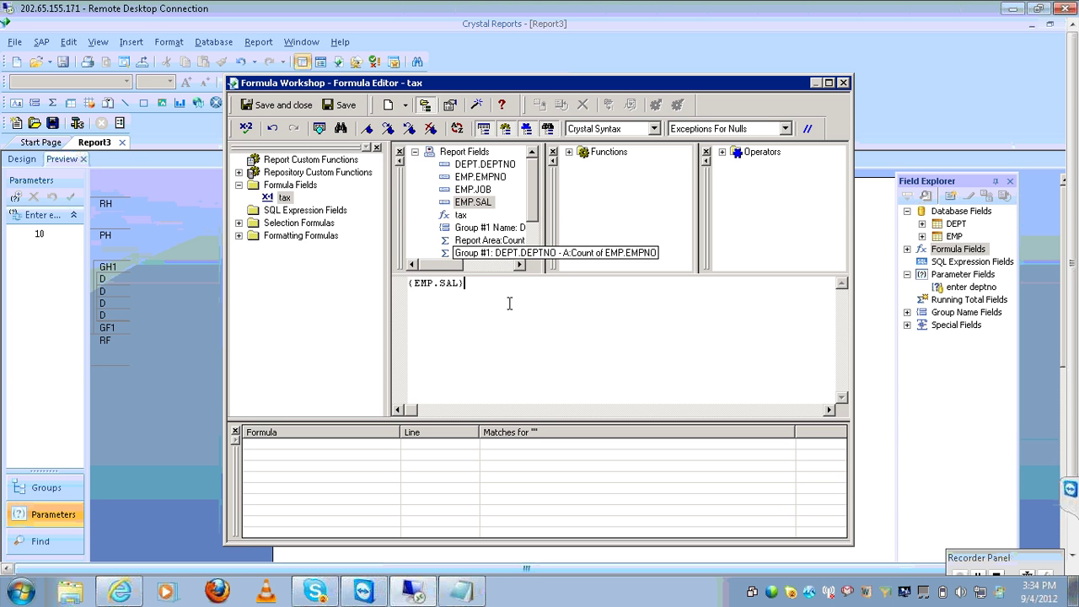
{"action": "left_click", "coordinate": [569, 153]}
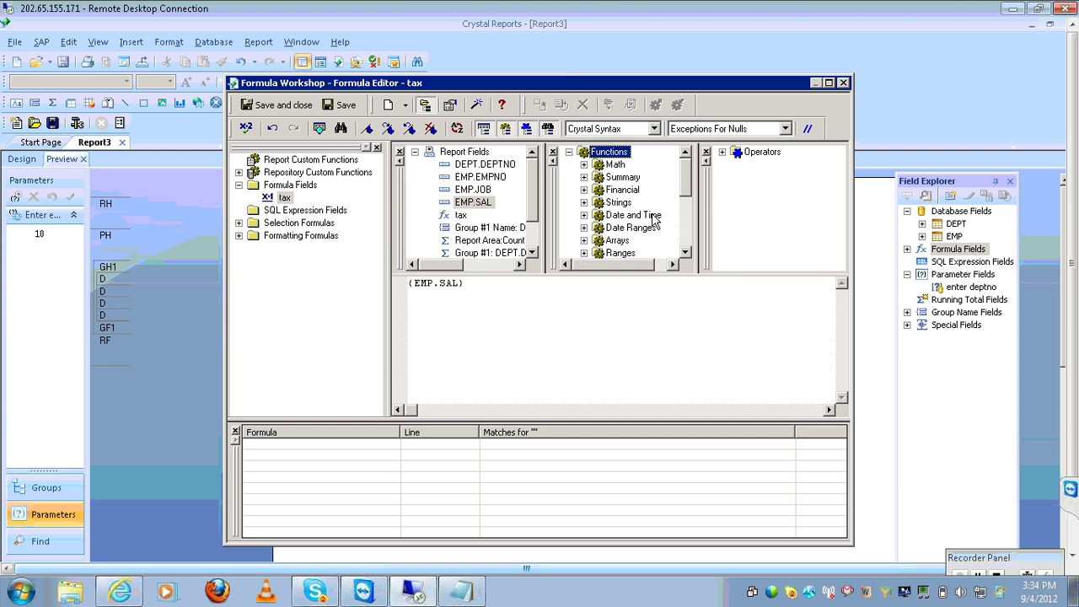
{"action": "left_click", "coordinate": [585, 216]}
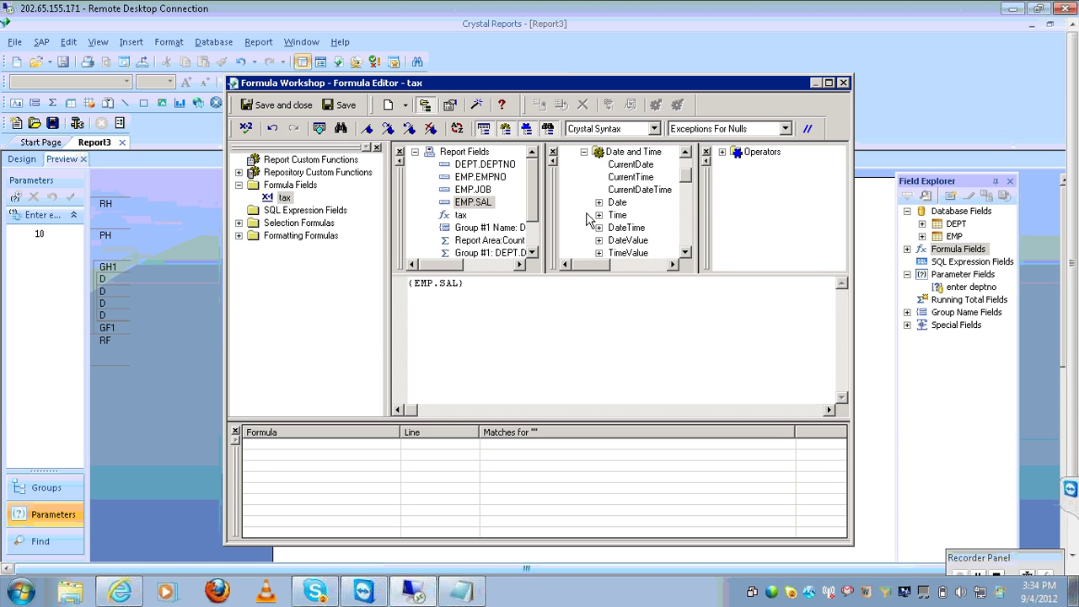
{"action": "left_click", "coordinate": [584, 152]}
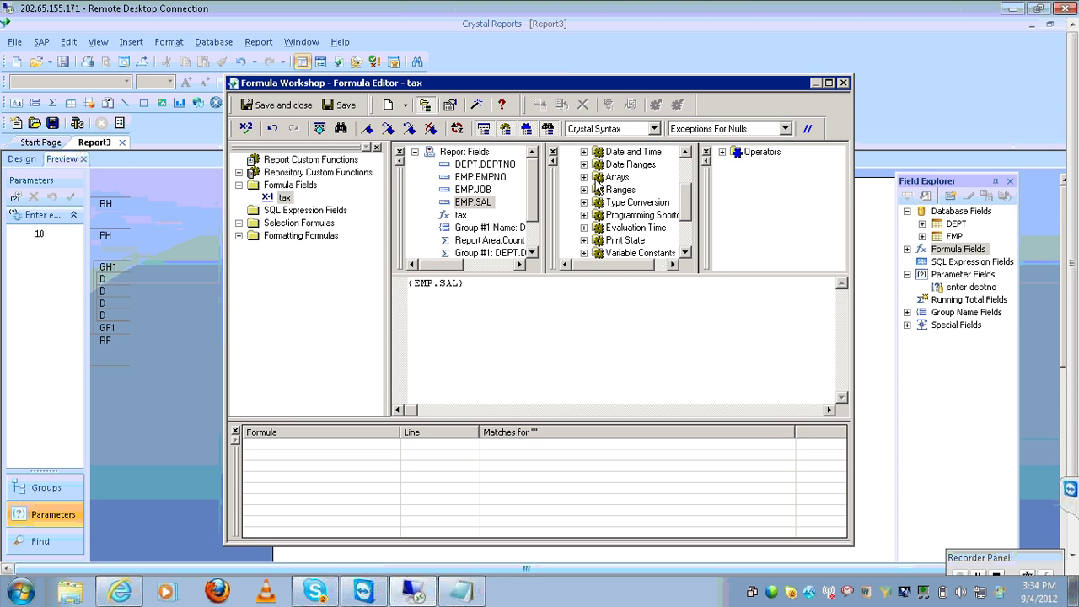
{"action": "left_click", "coordinate": [687, 166]}
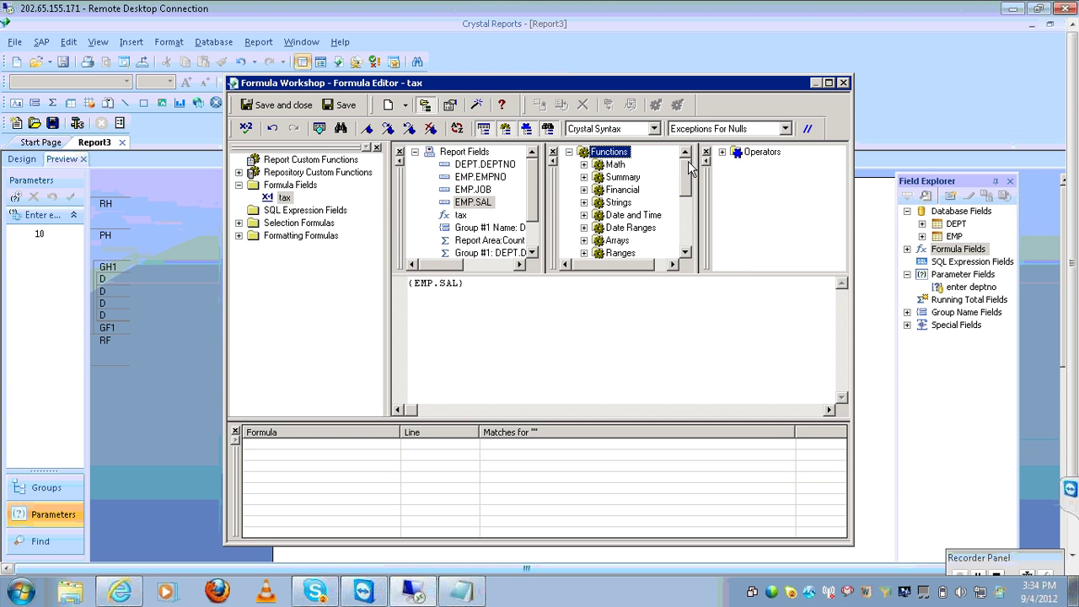
{"action": "left_click", "coordinate": [721, 151]}
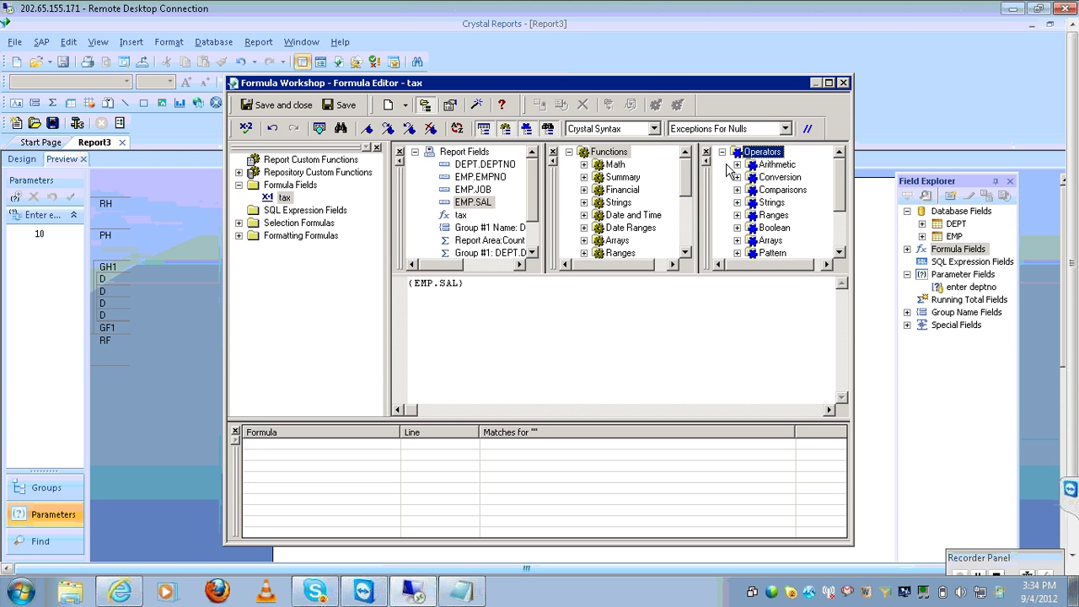
{"action": "left_click", "coordinate": [722, 153]}
{"action": "left_click", "coordinate": [610, 323]}
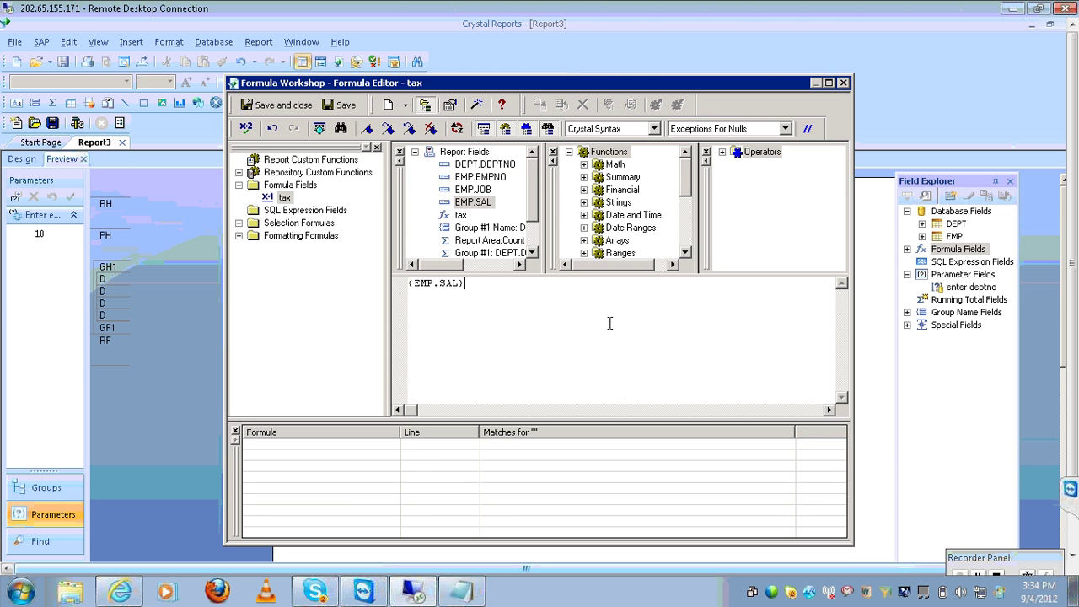
{"action": "type", "text": "*.01"}
Check the tax formula for errors, then save and close it
{"action": "left_click", "coordinate": [415, 152]}
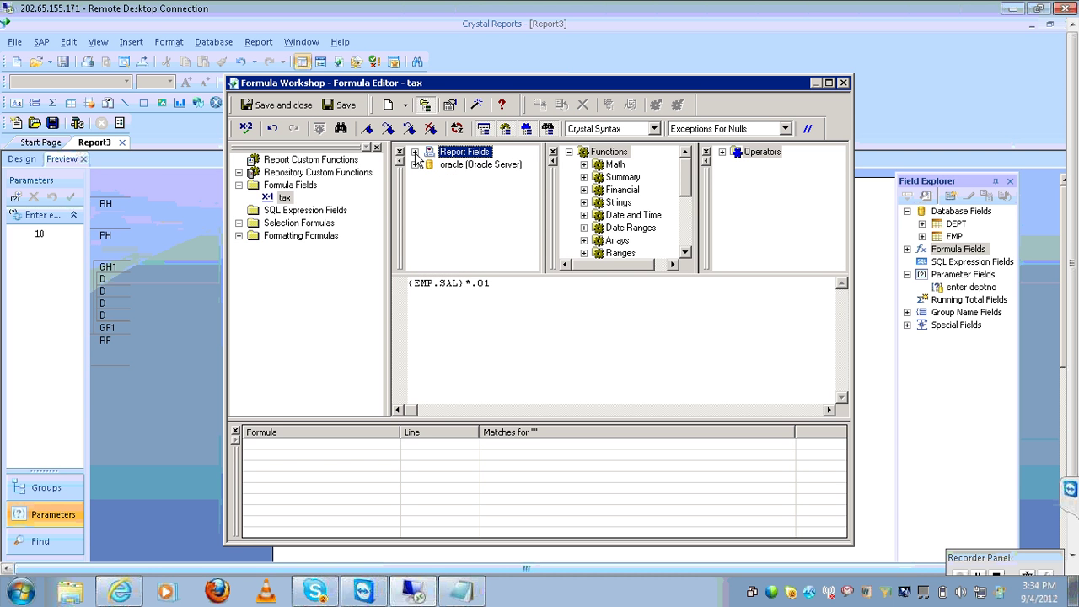
{"action": "left_click", "coordinate": [569, 152]}
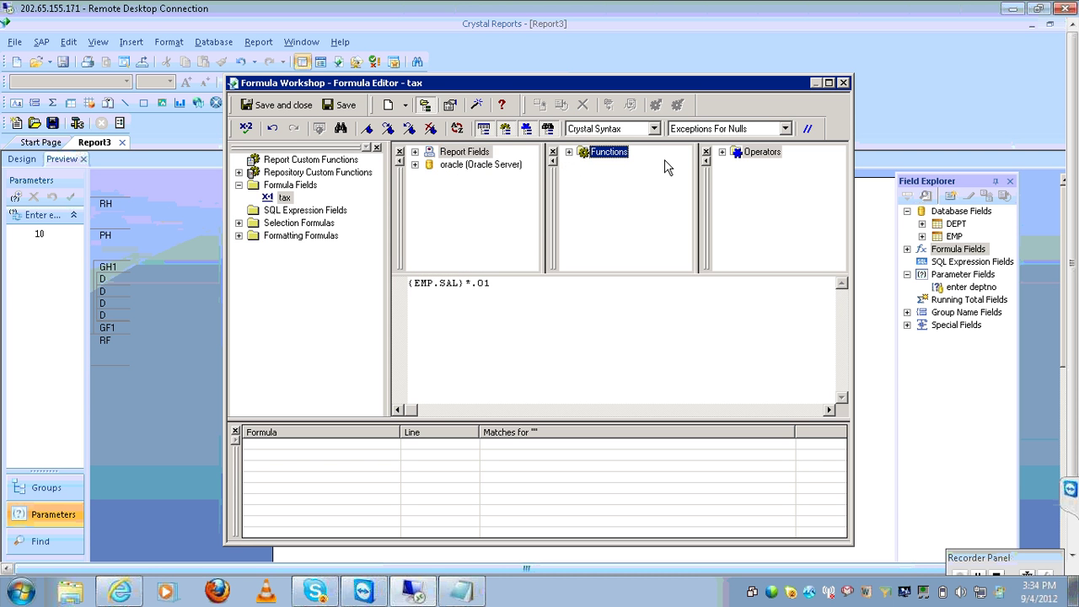
{"action": "left_click", "coordinate": [248, 129]}
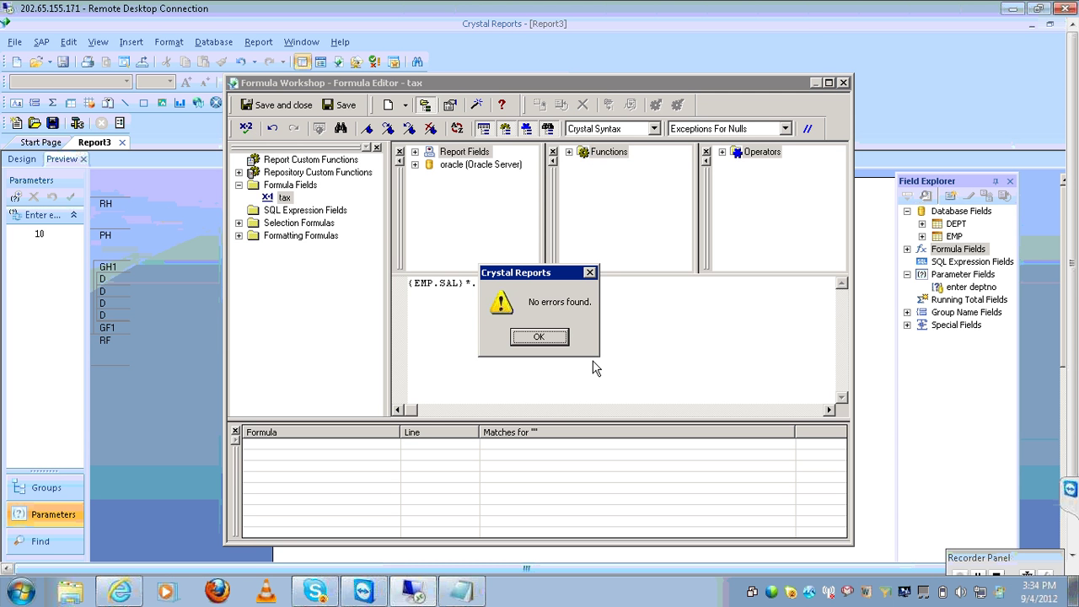
{"action": "left_click", "coordinate": [539, 337]}
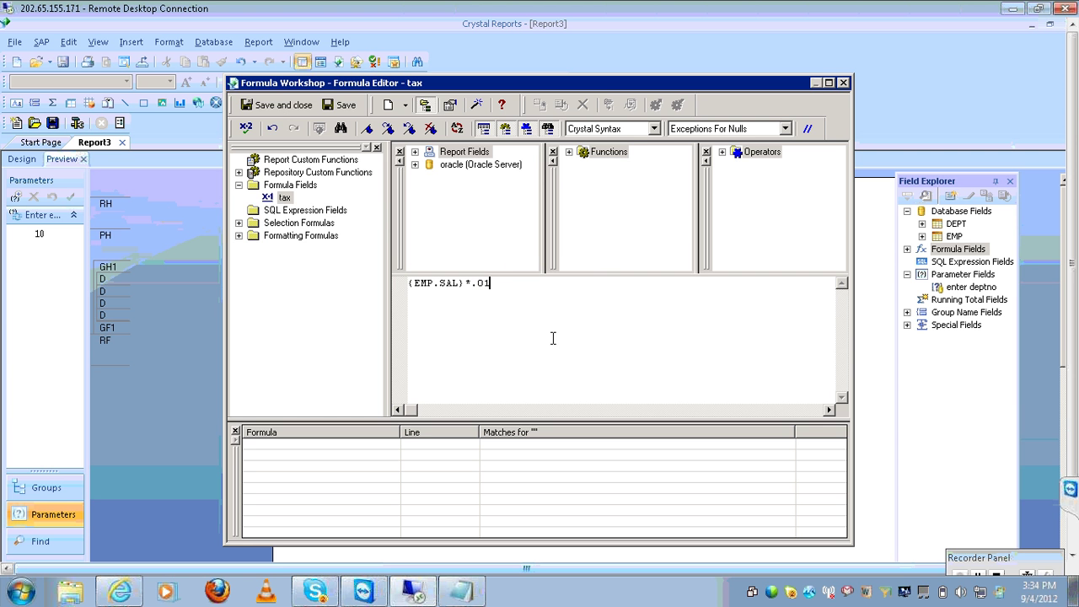
{"action": "left_click", "coordinate": [282, 104]}
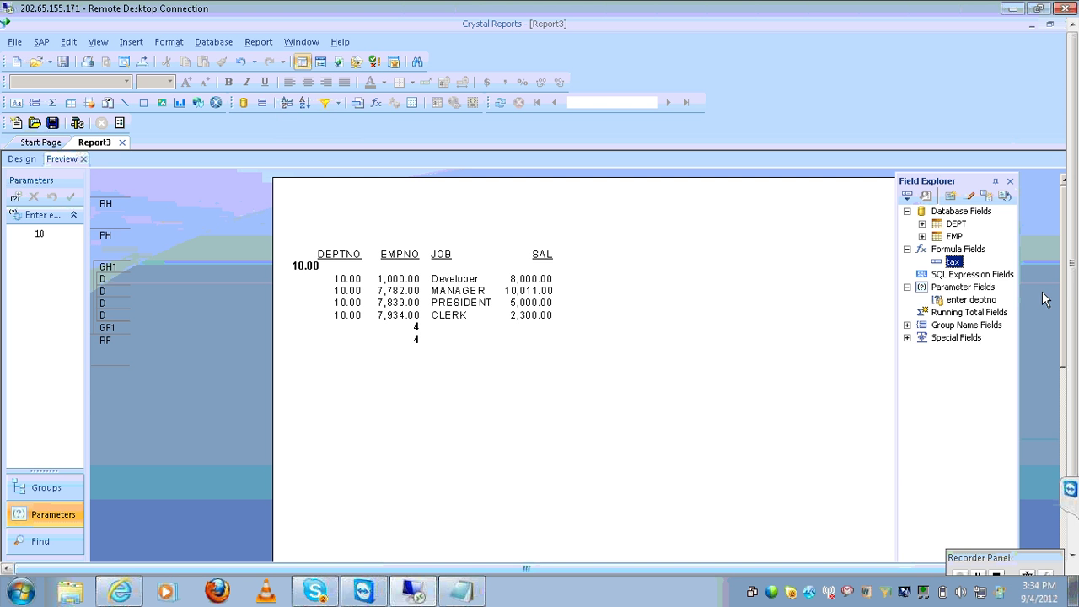
{"action": "double_click", "coordinate": [958, 251]}
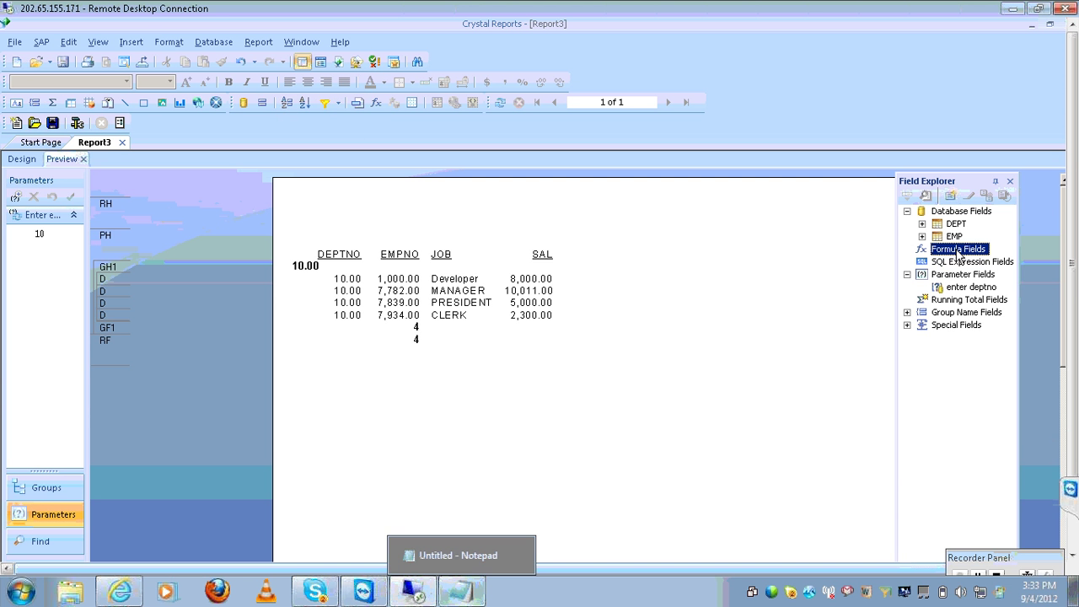
{"action": "double_click", "coordinate": [958, 251]}
{"action": "left_click", "coordinate": [953, 262]}
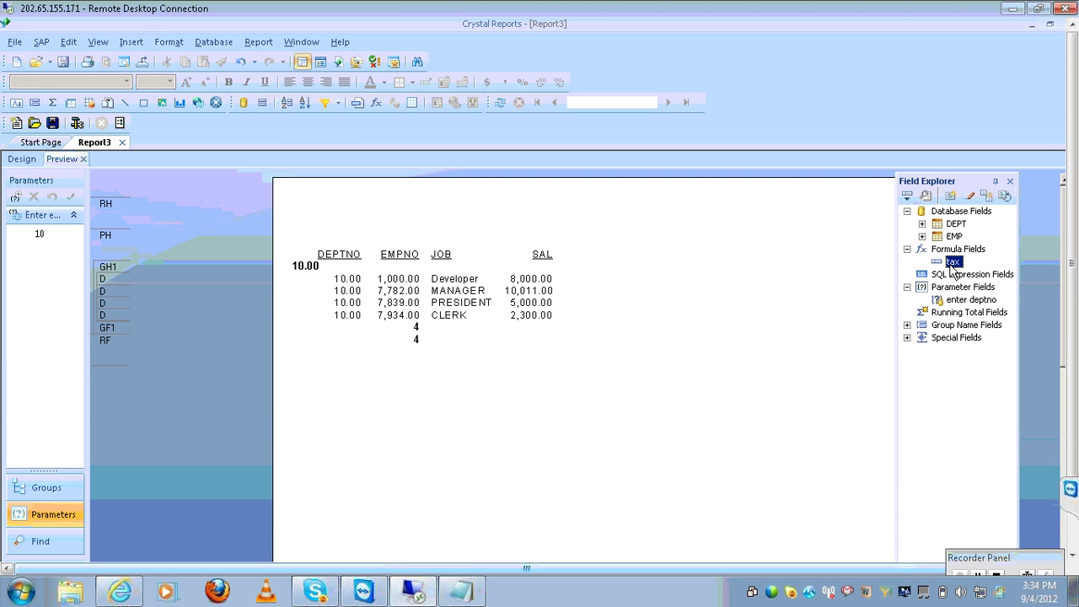
{"action": "left_click", "coordinate": [21, 159]}
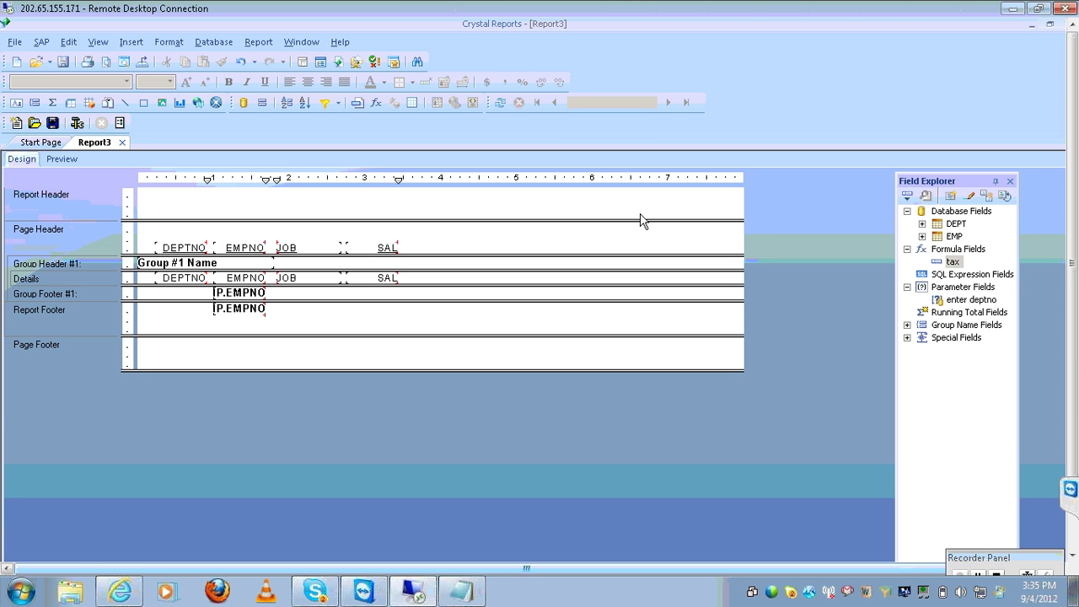
{"action": "left_click", "coordinate": [953, 262]}
{"action": "left_click_drag", "start_coordinate": [955, 264], "coordinate": [436, 279]}
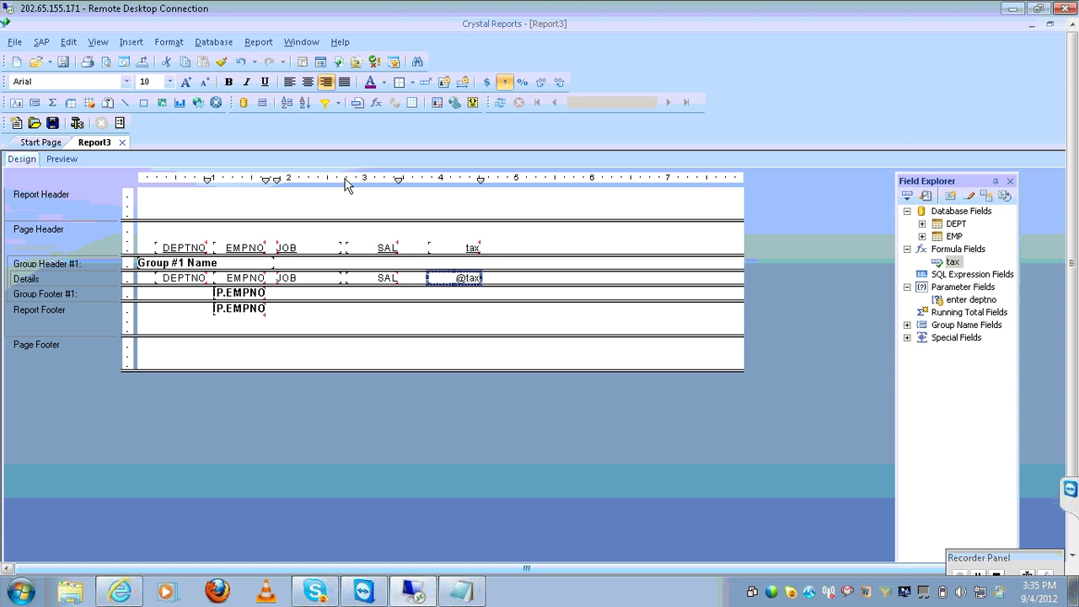
Refresh the report with a new deptno parameter of 10 and preview its employees with tax
{"action": "left_click", "coordinate": [62, 159]}
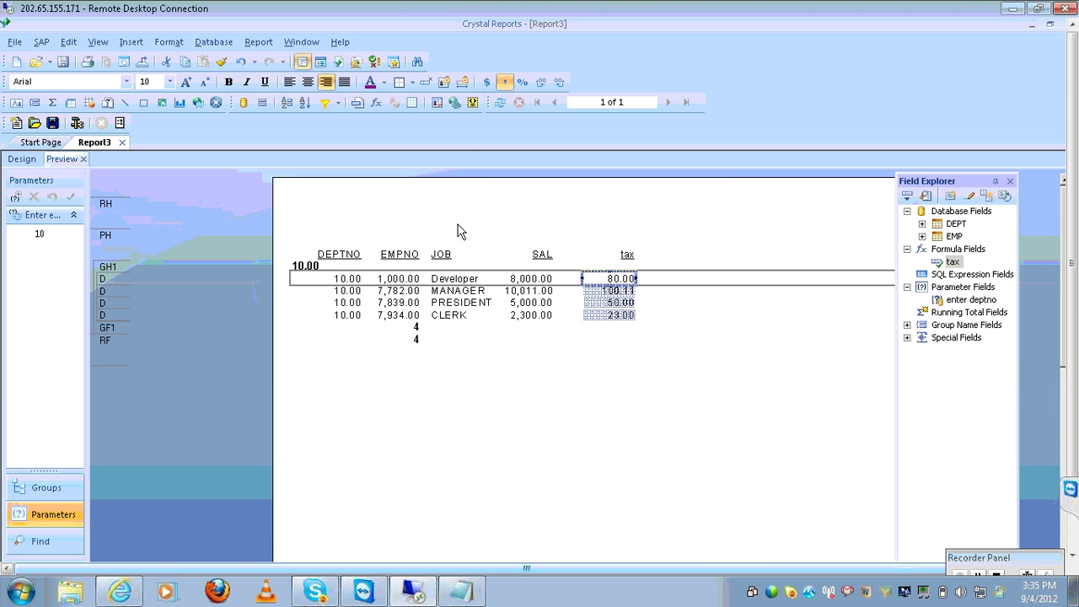
{"action": "left_click", "coordinate": [32, 159]}
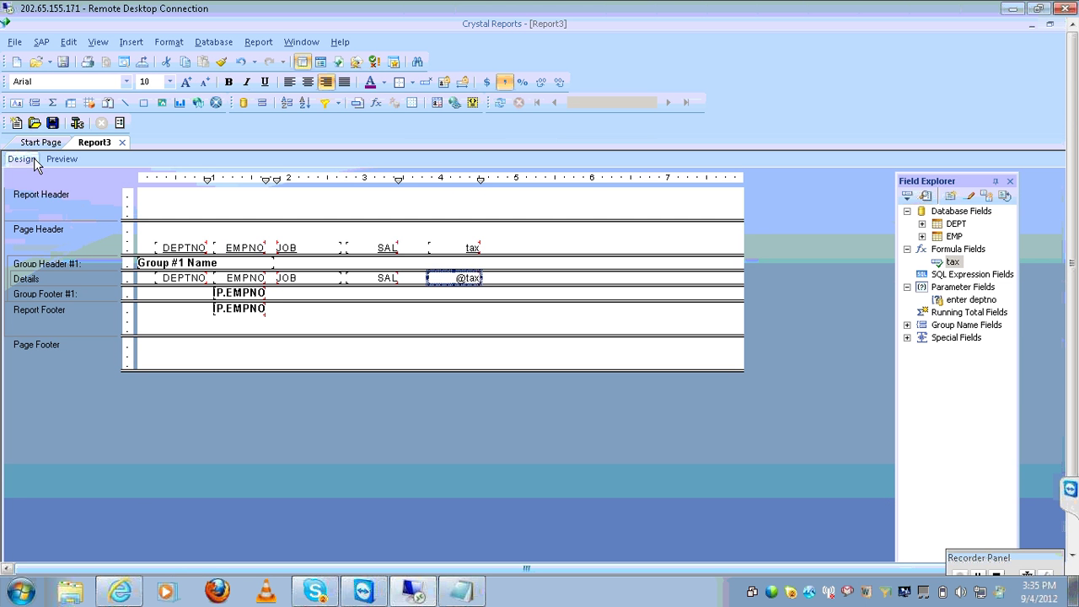
{"action": "left_click", "coordinate": [499, 102]}
{"action": "left_click", "coordinate": [540, 291]}
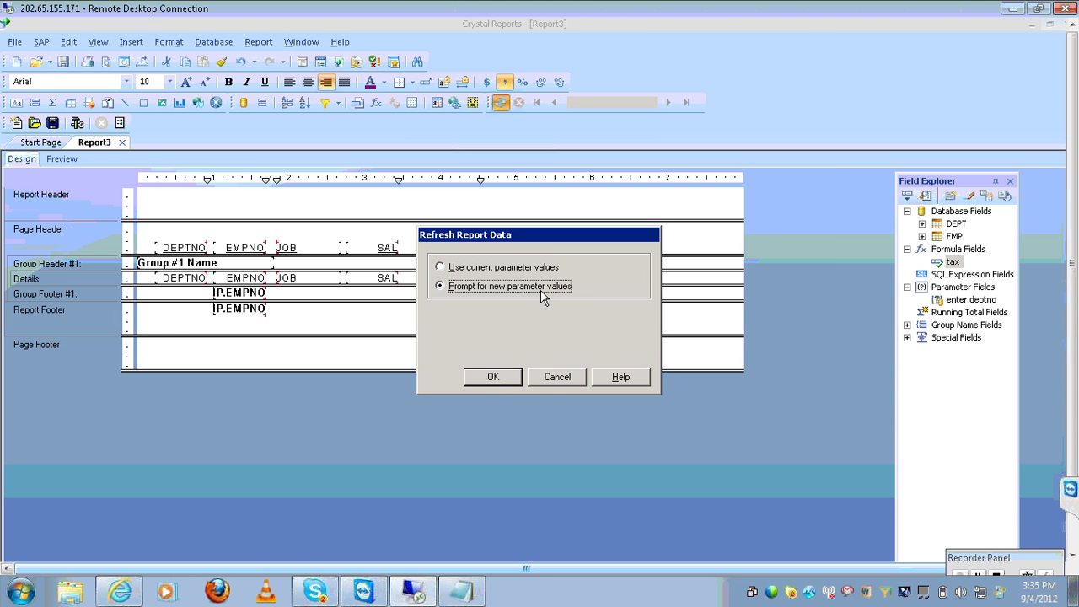
{"action": "left_click", "coordinate": [493, 377]}
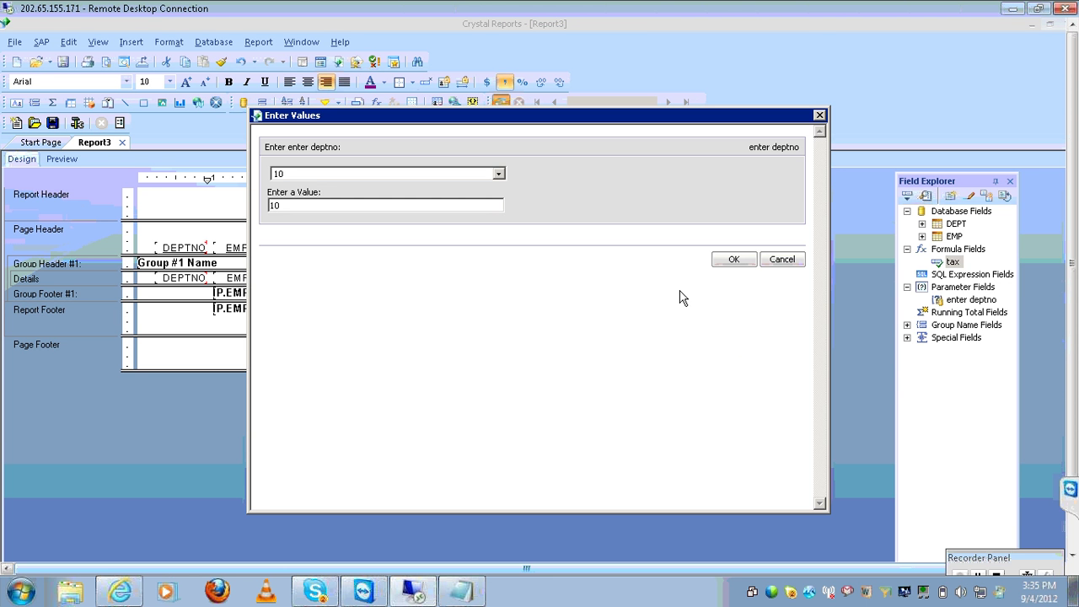
{"action": "left_click", "coordinate": [736, 258]}
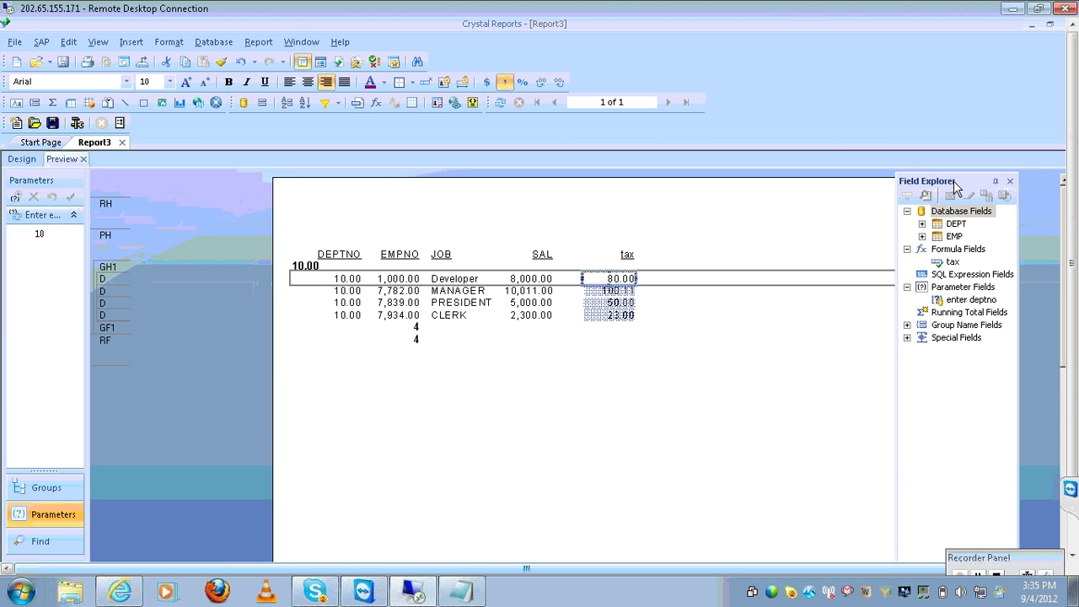
{"action": "mouse_move", "coordinate": [955, 186]}
{"action": "left_mouse_down"}
{"action": "mouse_move", "coordinate": [997, 183]}
{"action": "mouse_move", "coordinate": [970, 182]}
{"action": "left_mouse_up"}
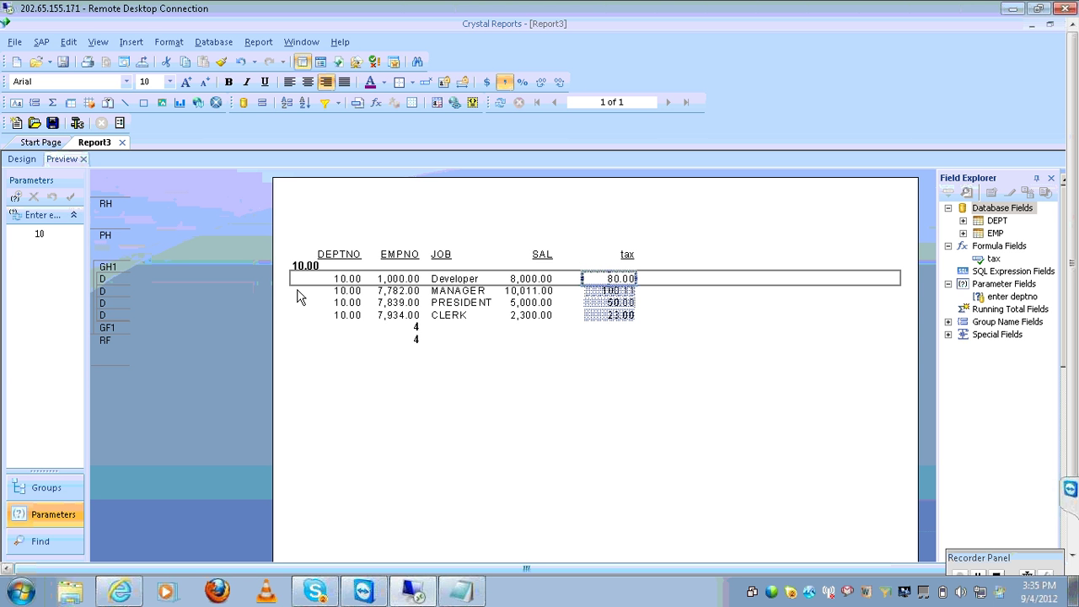
{"action": "key", "text": "ctrl+s"}
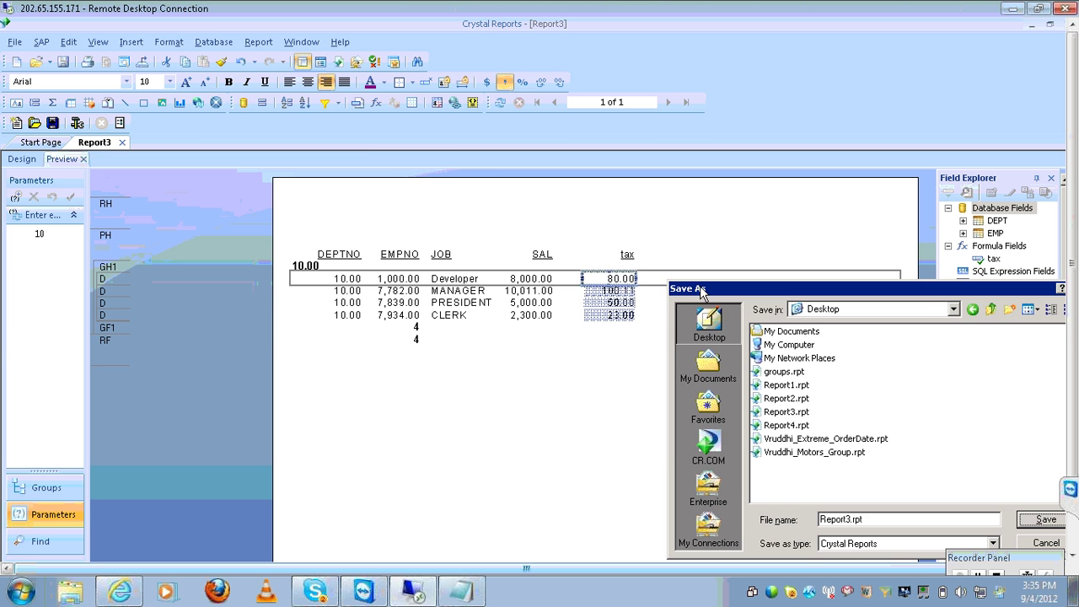
Save the report as 'filtering and formula'
{"action": "left_click_drag", "start_coordinate": [701, 291], "coordinate": [397, 141]}
{"action": "left_click", "coordinate": [564, 365]}
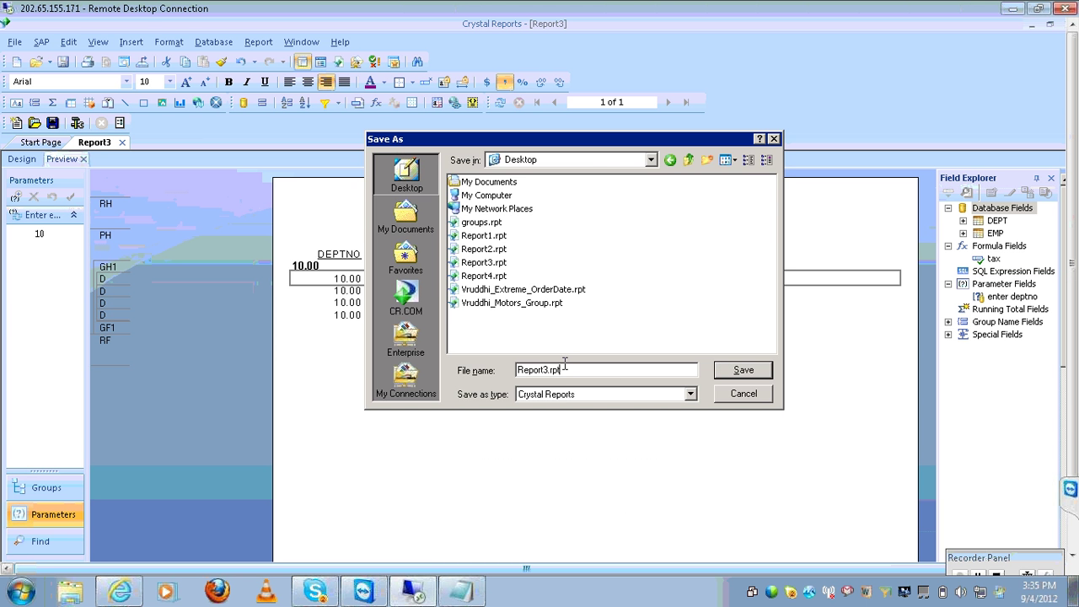
{"action": "key", "text": "BackSpace"}
{"action": "key", "text": "BackSpace"}
{"action": "key", "text": "BackSpace"}
{"action": "key", "text": "BackSpace"}
{"action": "key", "text": "BackSpace"}
{"action": "key", "text": "BackSpace"}
{"action": "key", "text": "BackSpace"}
{"action": "key", "text": "BackSpace"}
{"action": "key", "text": "BackSpace"}
{"action": "key", "text": "BackSpace"}
{"action": "key", "text": "BackSpace"}
{"action": "type", "text": "f"}
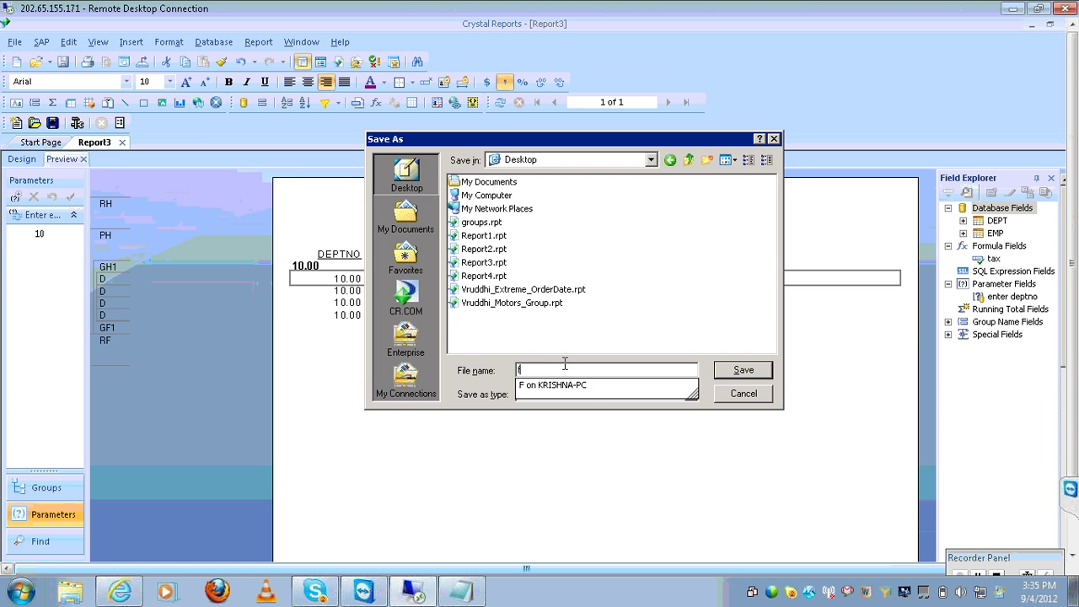
{"action": "type", "text": "iltering a"}
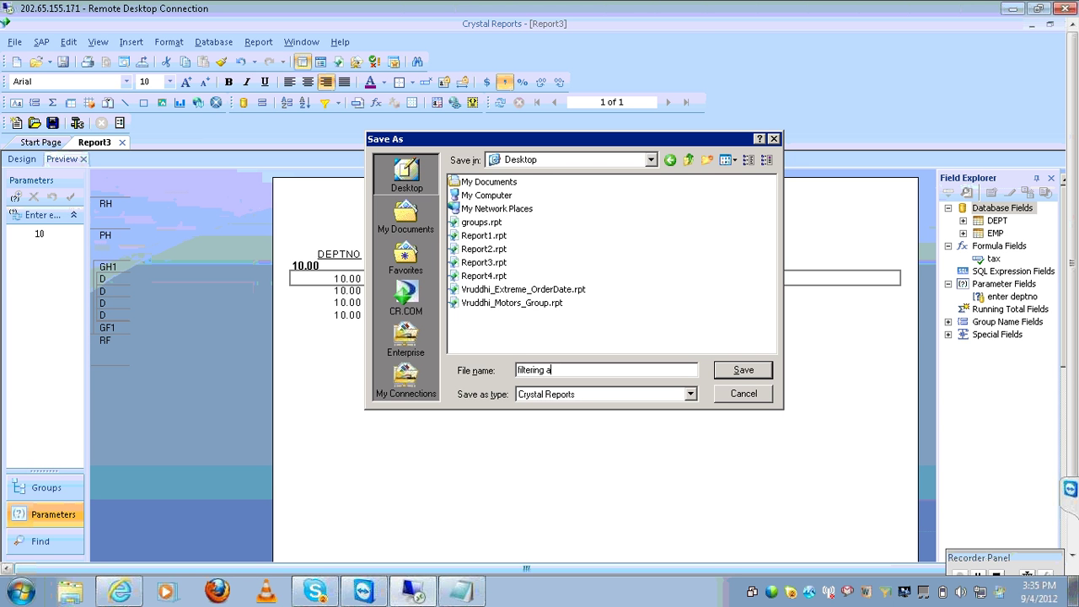
{"action": "type", "text": "nd formula"}
{"action": "key", "text": "Return"}
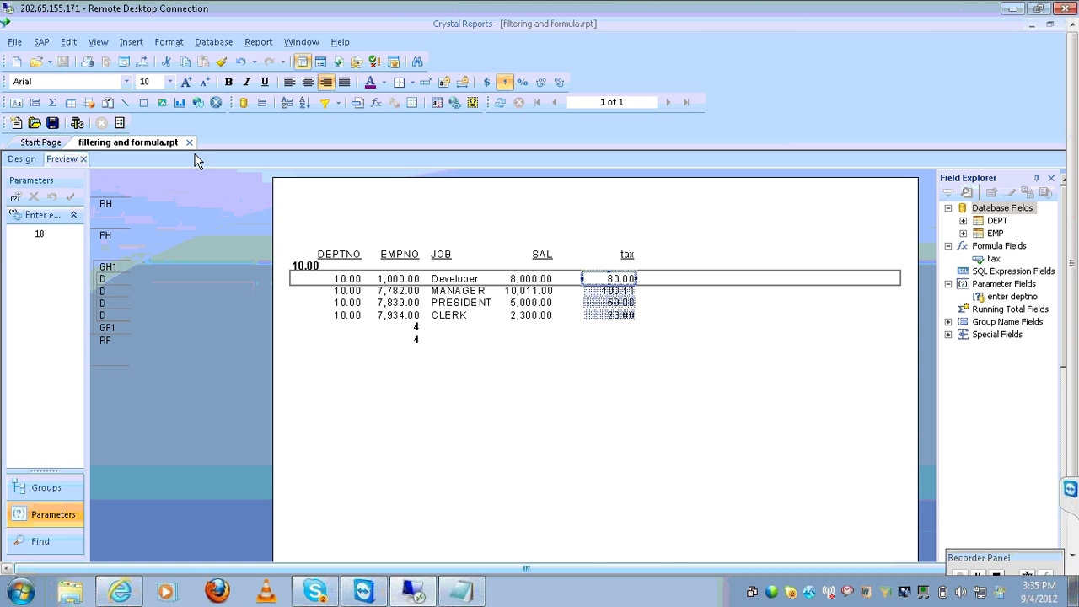
Close the report and start a new blank report, expanding the oracle connection's schemas
{"action": "left_click", "coordinate": [189, 143]}
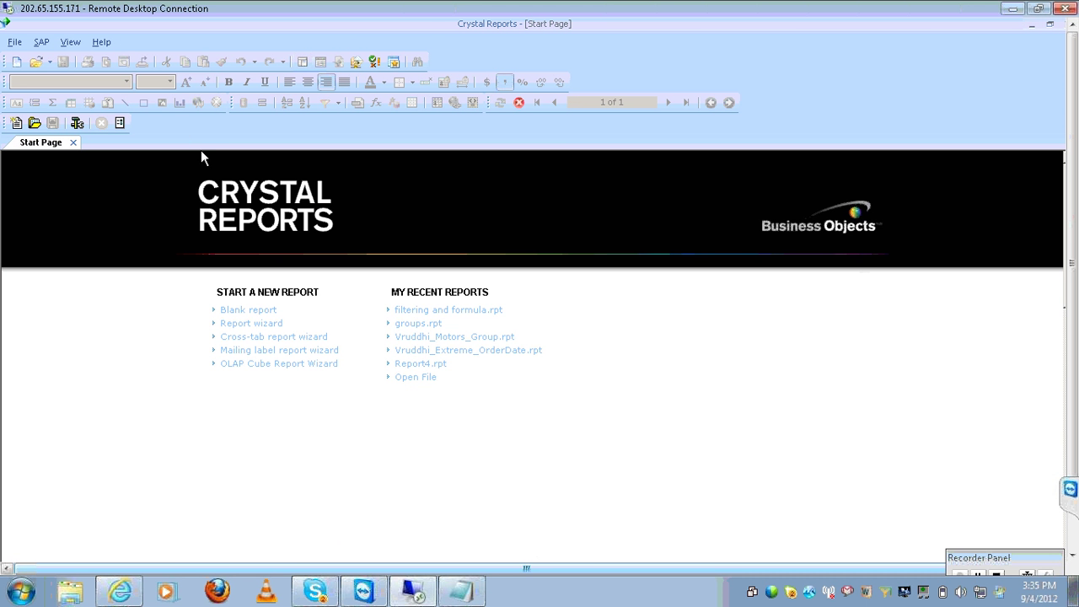
{"action": "left_click", "coordinate": [270, 311]}
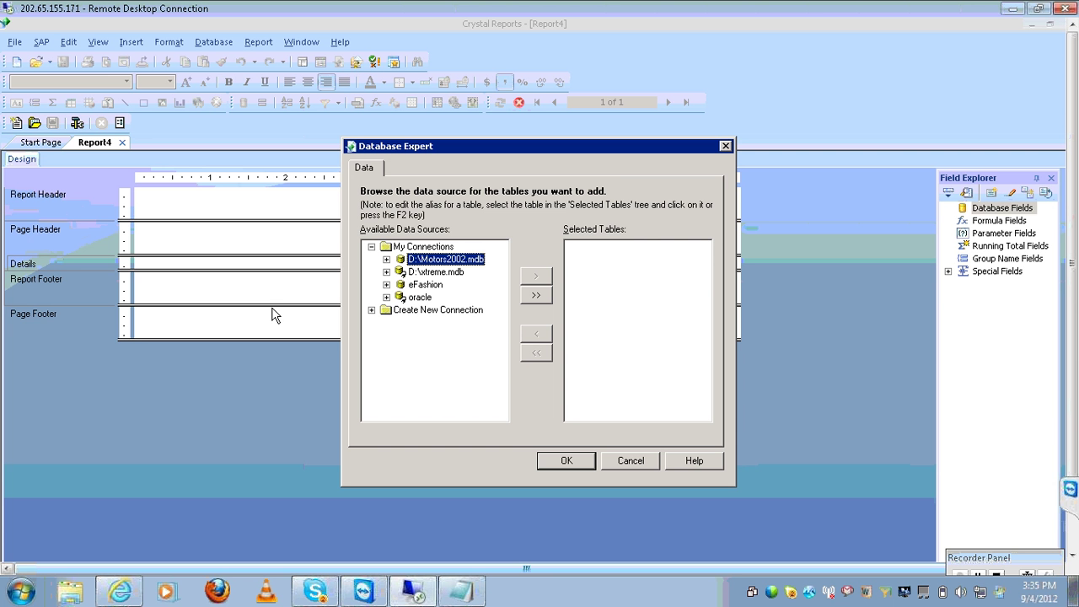
{"action": "left_click", "coordinate": [386, 297]}
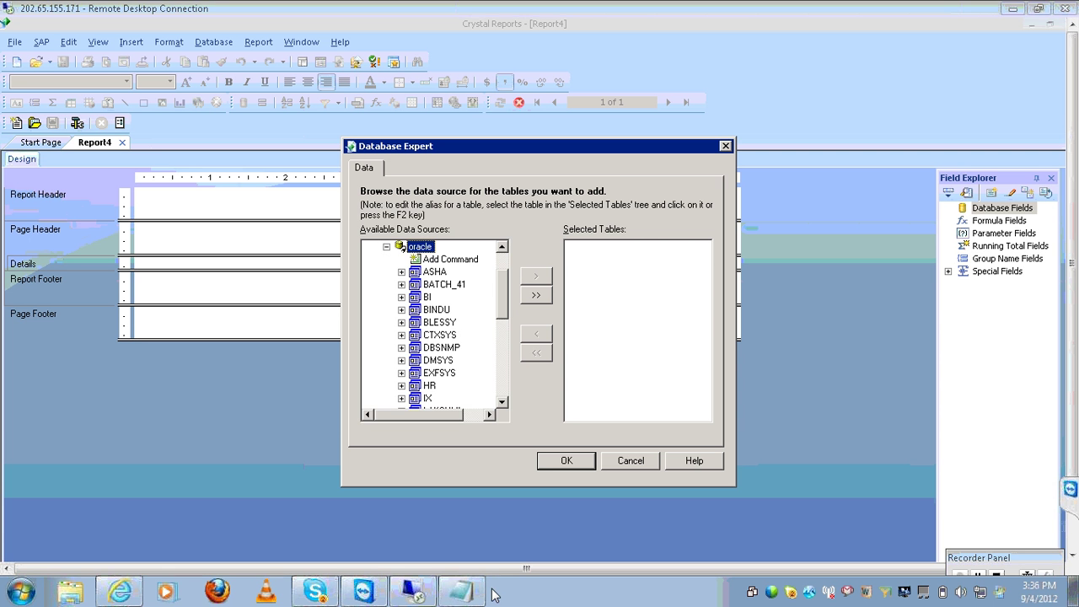
{"action": "left_click", "coordinate": [462, 591]}
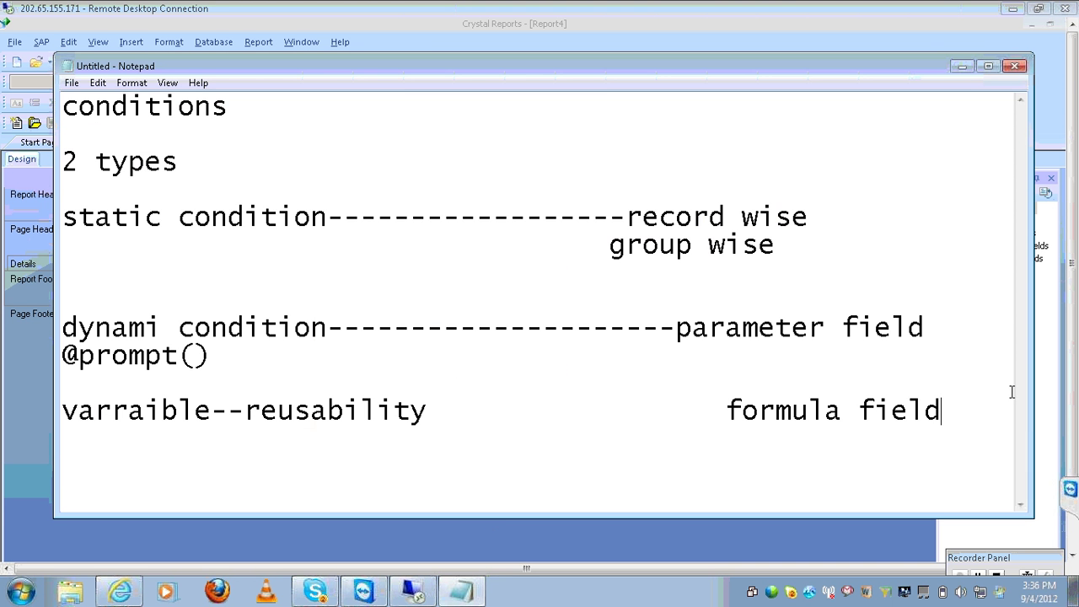
Add a Notepad line 'subquery', tabbed across to 'sub report', below the formula field note
{"action": "left_click", "coordinate": [957, 425]}
{"action": "type", "text": "sbqu"}
{"action": "key", "text": "BackSpace"}
{"action": "key", "text": "BackSpace"}
{"action": "key", "text": "BackSpace"}
{"action": "type", "text": "uq"}
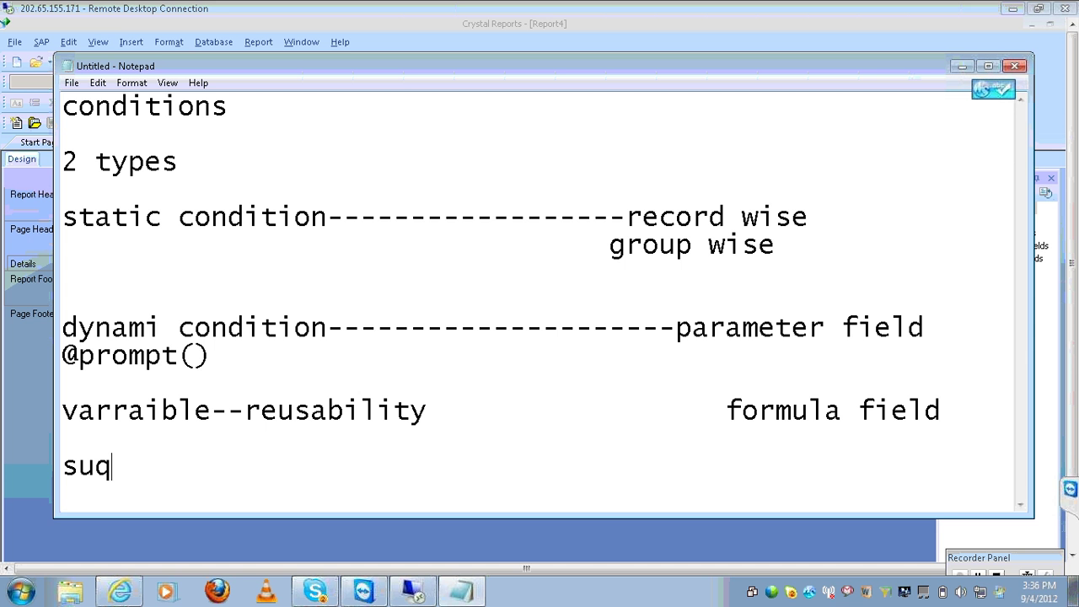
{"action": "key", "text": "BackSpace"}
{"action": "type", "text": "bquery"}
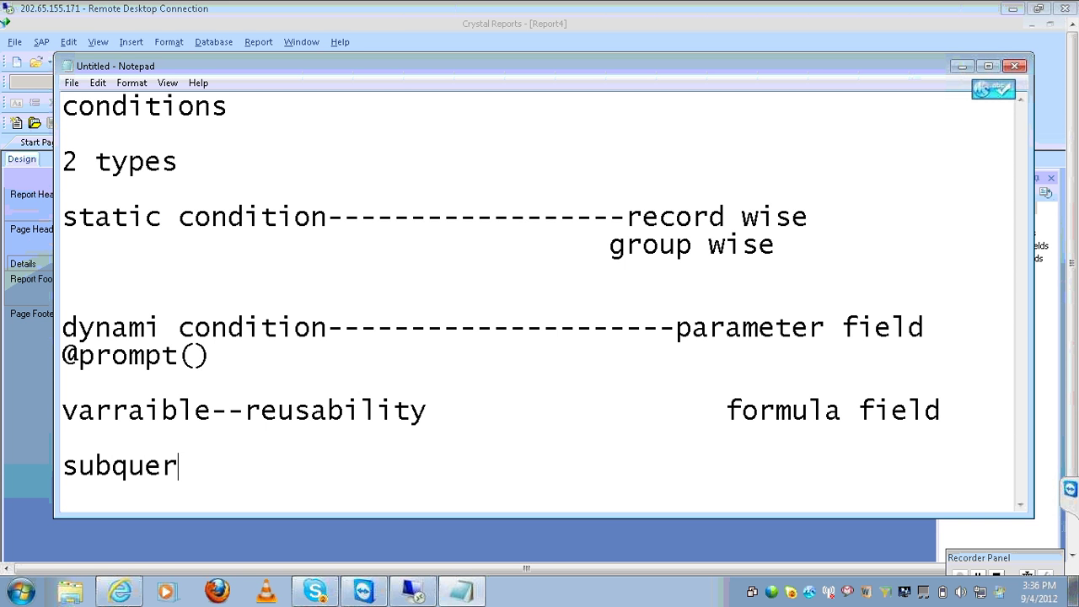
{"action": "key", "text": "Tab"}
{"action": "key", "text": "Tab"}
{"action": "key", "text": "Tab"}
{"action": "key", "text": "Tab"}
{"action": "type", "text": "sub"}
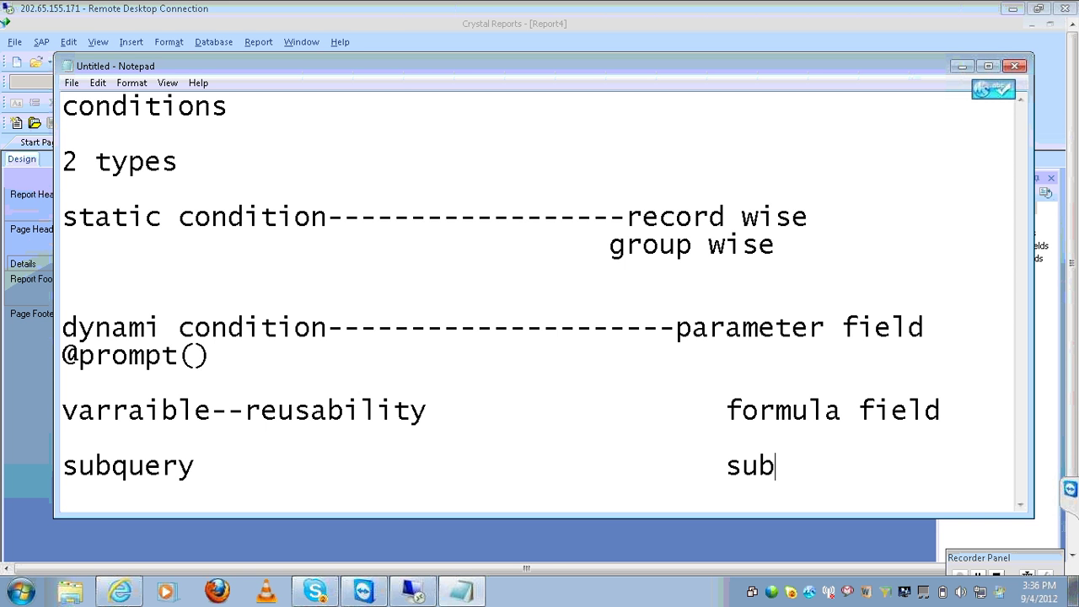
{"action": "type", "text": " report"}
{"action": "key", "text": "Return"}
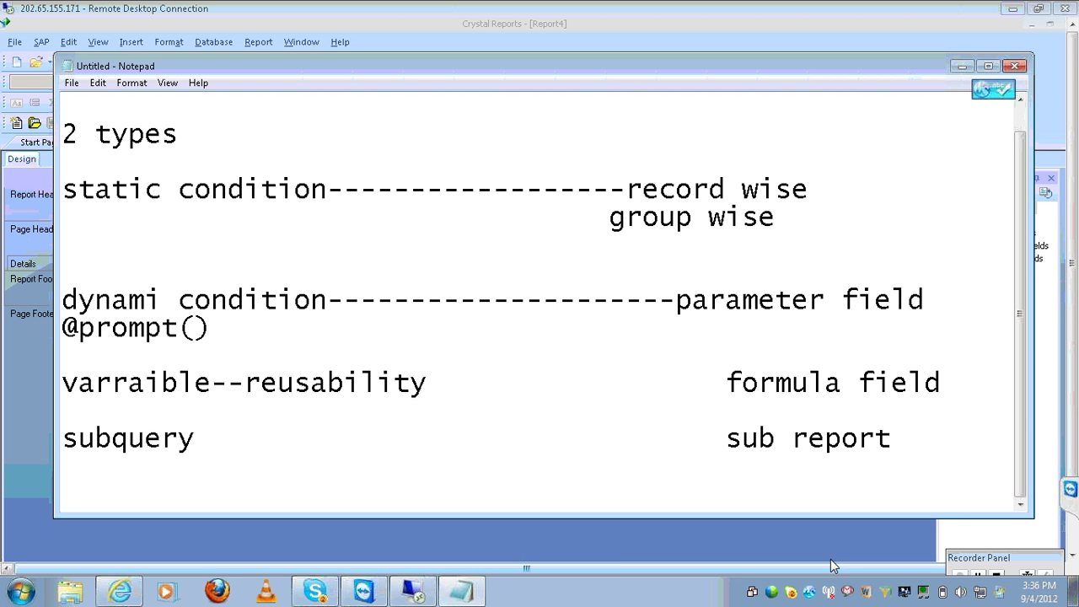
{"action": "mouse_move", "coordinate": [420, 591]}
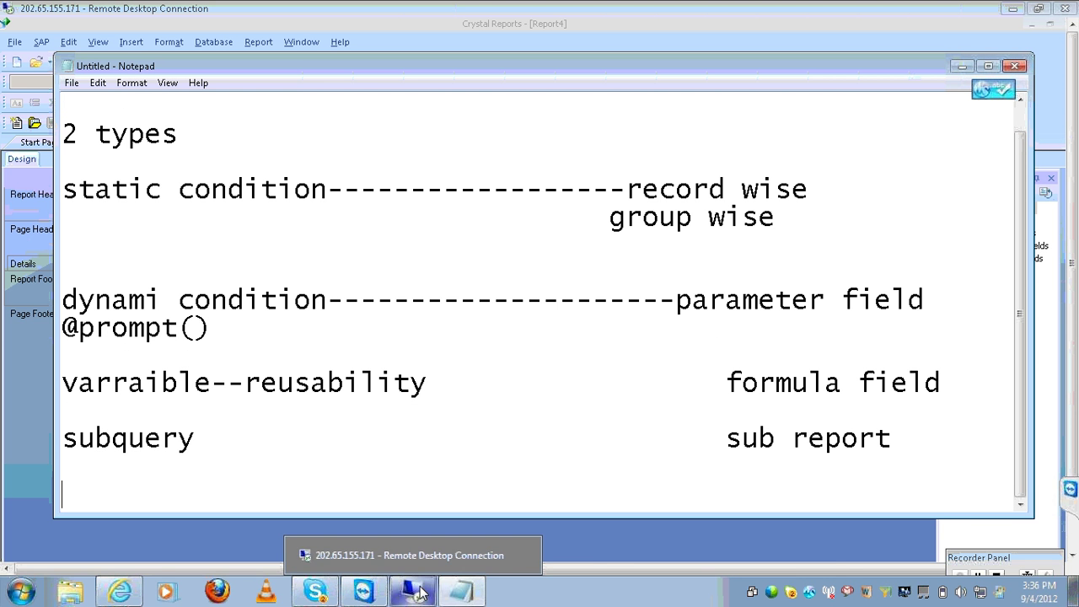
{"action": "left_click", "coordinate": [419, 593]}
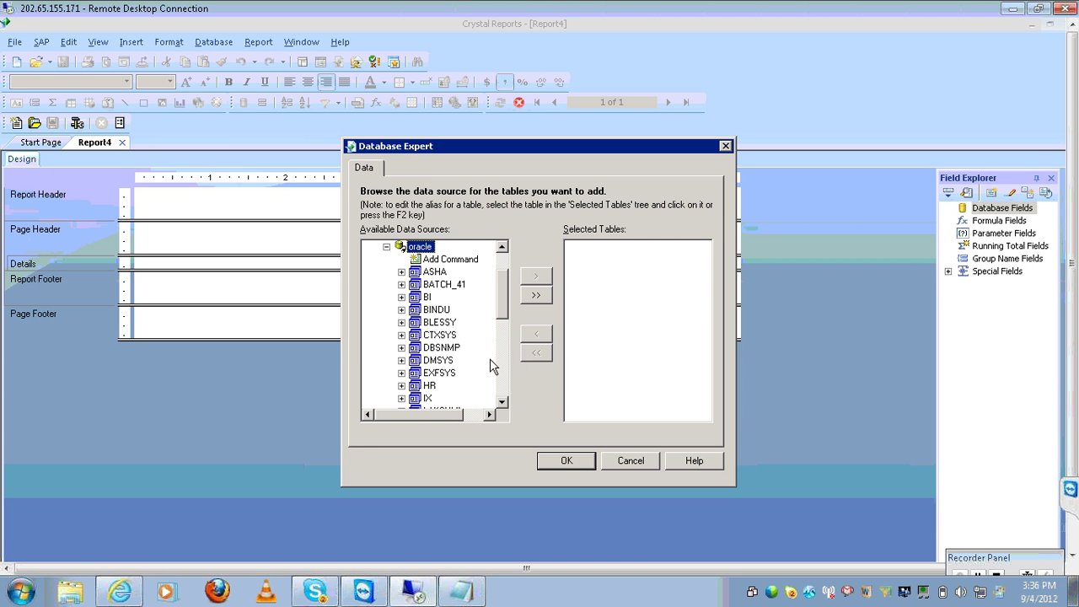
{"action": "left_click", "coordinate": [499, 384]}
{"action": "left_click", "coordinate": [499, 384]}
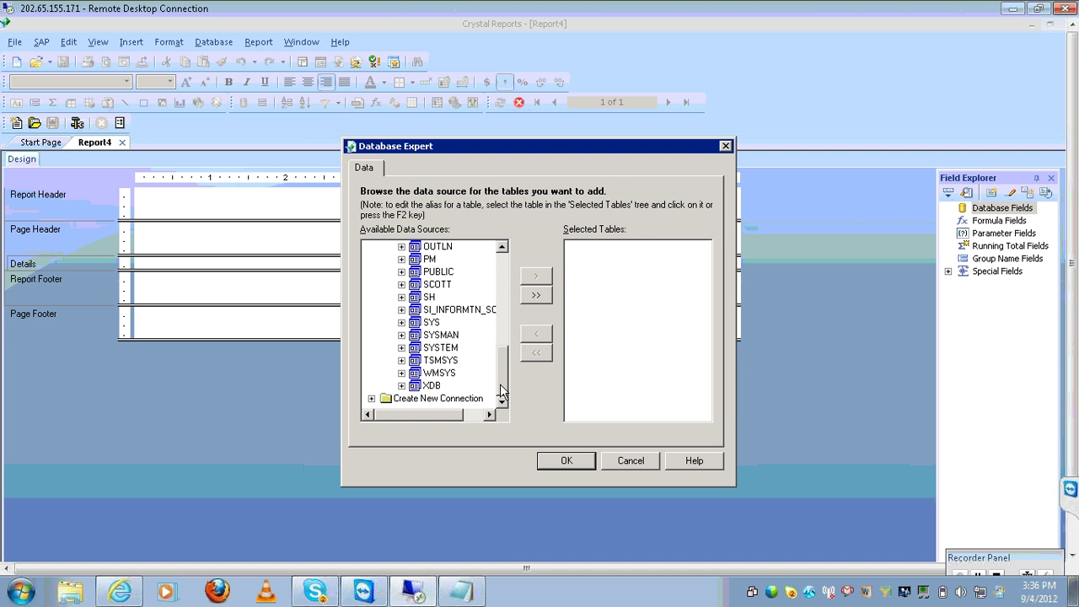
{"action": "left_click", "coordinate": [402, 285]}
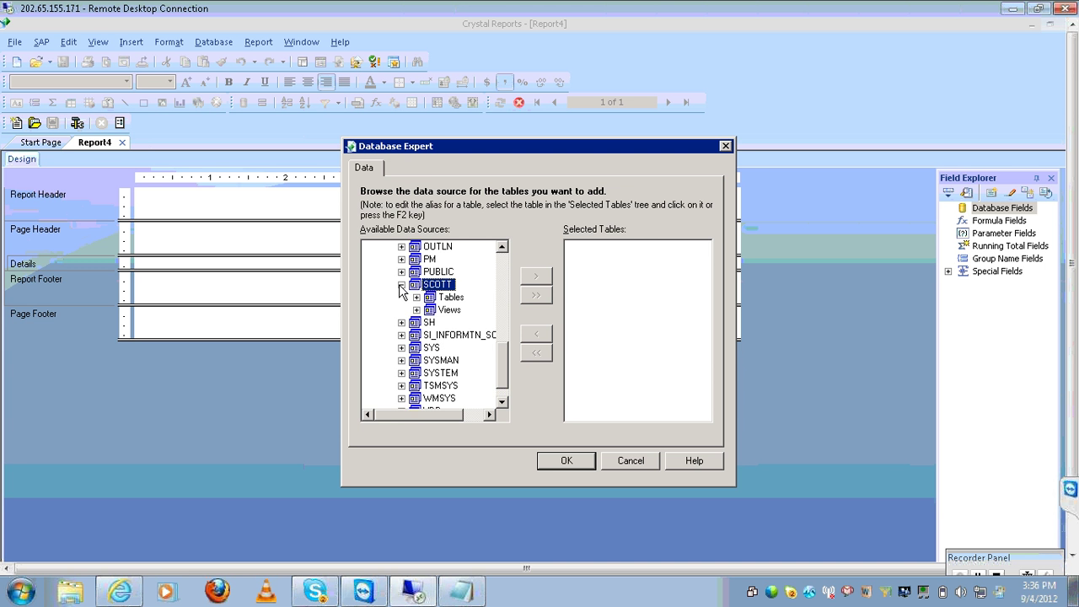
{"action": "left_click", "coordinate": [417, 298]}
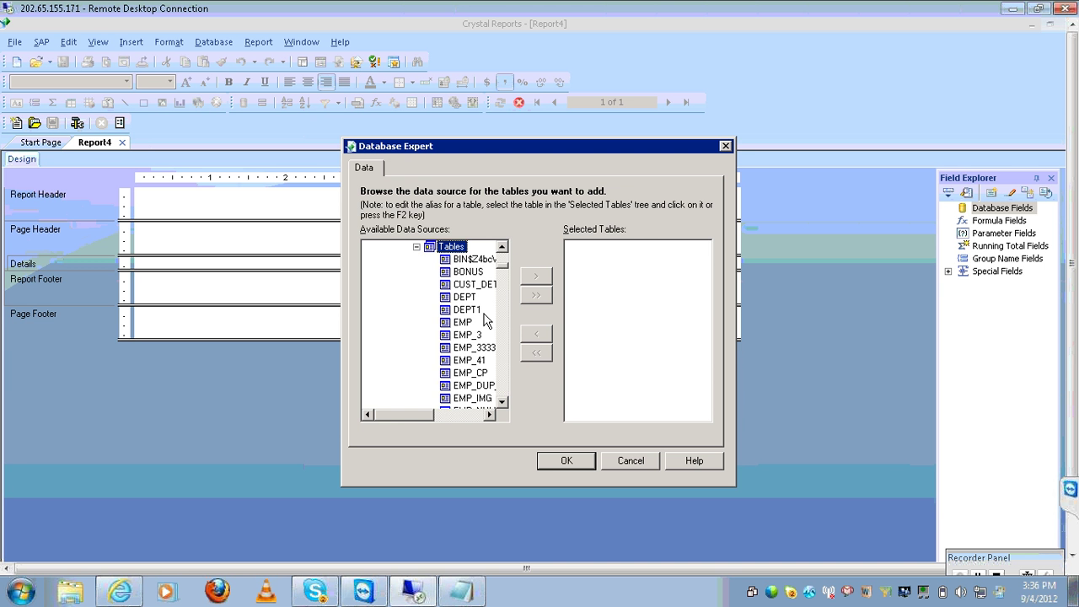
{"action": "left_click", "coordinate": [472, 297]}
{"action": "left_click", "coordinate": [535, 275]}
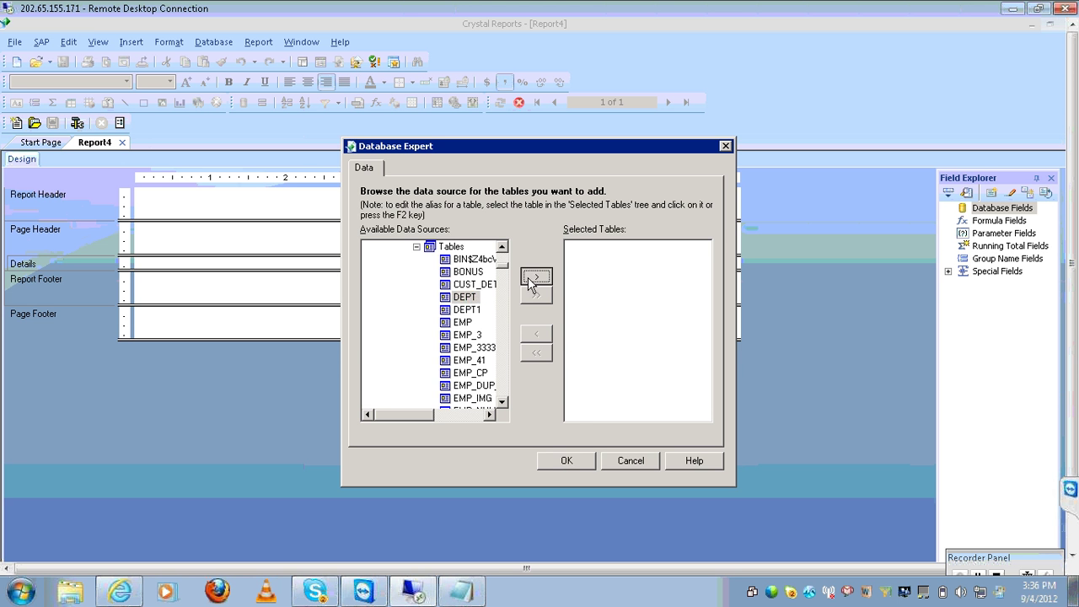
{"action": "left_click", "coordinate": [565, 460]}
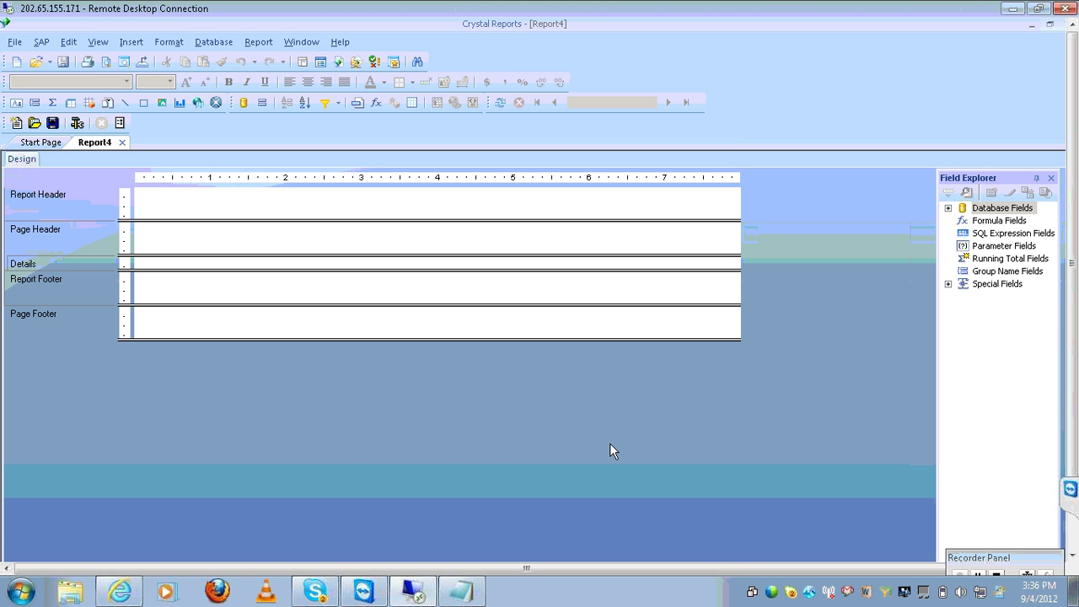
{"action": "left_click", "coordinate": [948, 207]}
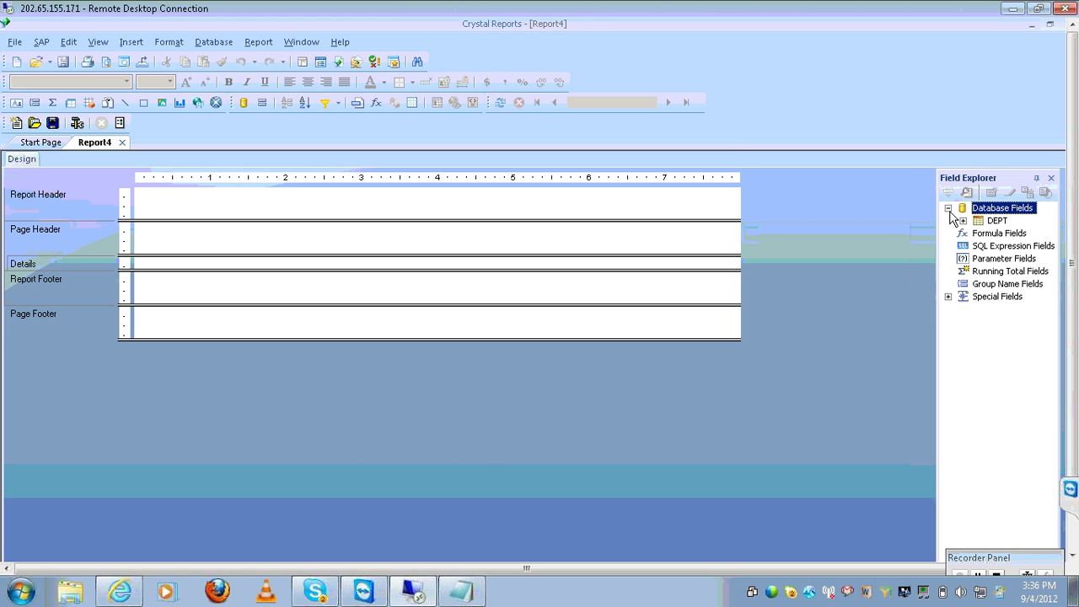
{"action": "left_click", "coordinate": [963, 221]}
{"action": "left_click", "coordinate": [1019, 234]}
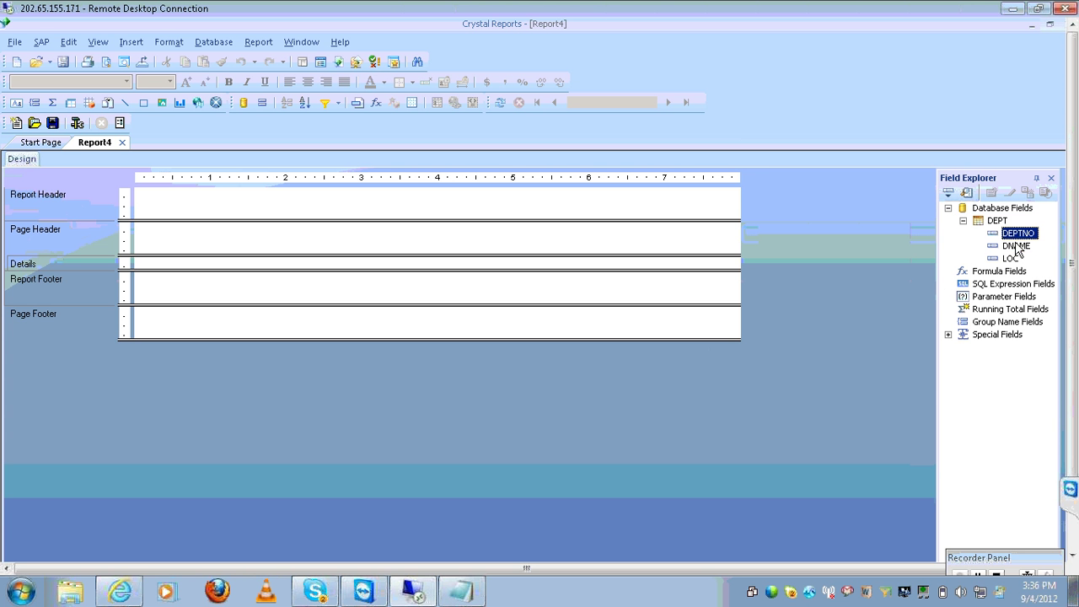
{"action": "left_click", "coordinate": [1016, 246]}
{"action": "left_click", "coordinate": [1013, 259], "text": "ctrl"}
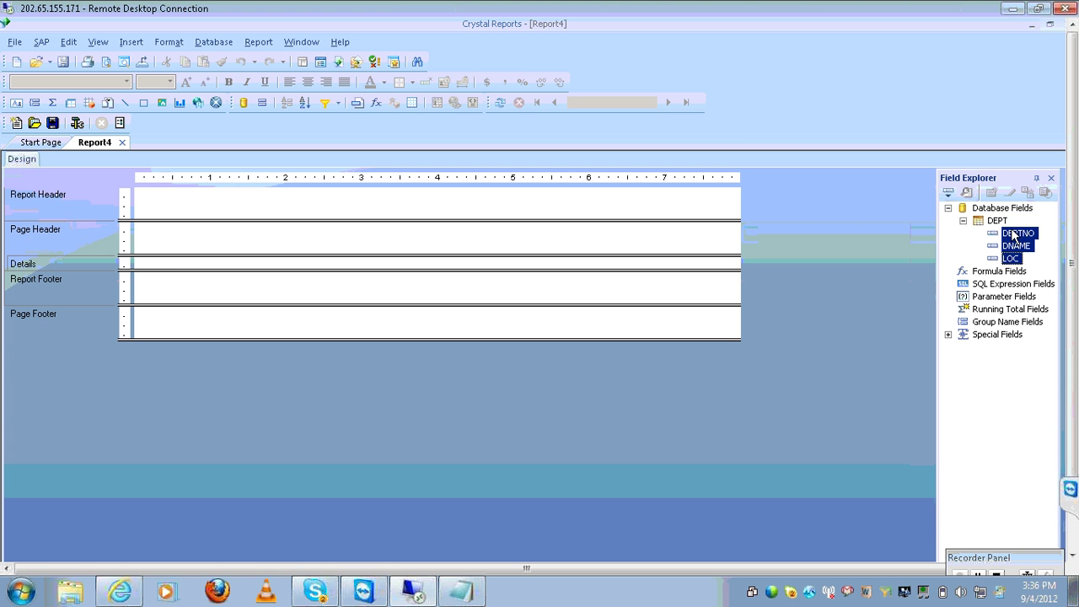
{"action": "left_click", "coordinate": [1014, 238], "text": "ctrl"}
{"action": "left_click_drag", "start_coordinate": [1014, 239], "coordinate": [148, 264]}
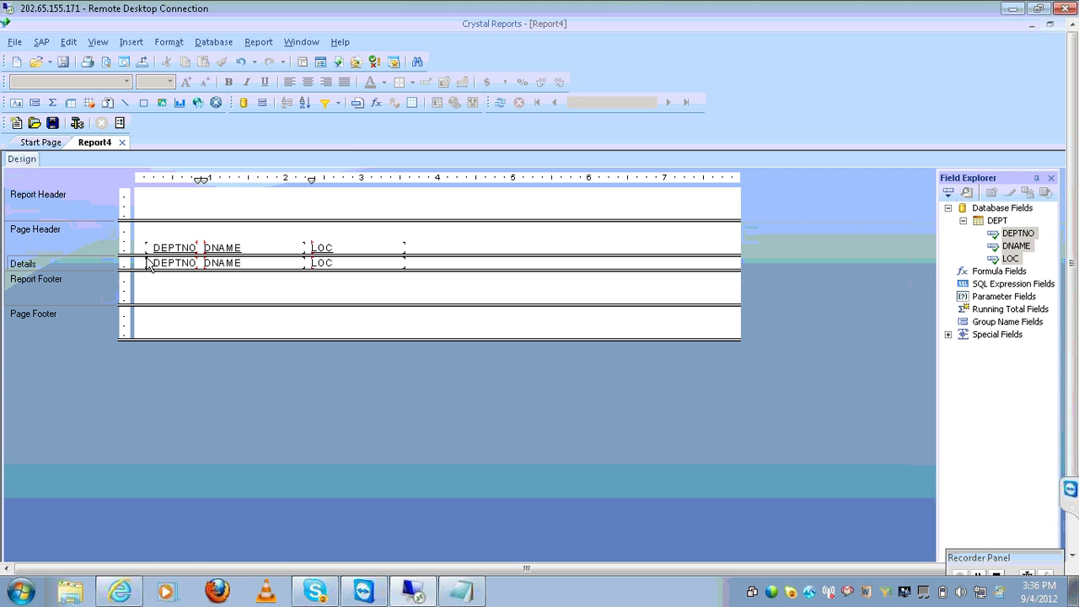
{"action": "left_click", "coordinate": [499, 102]}
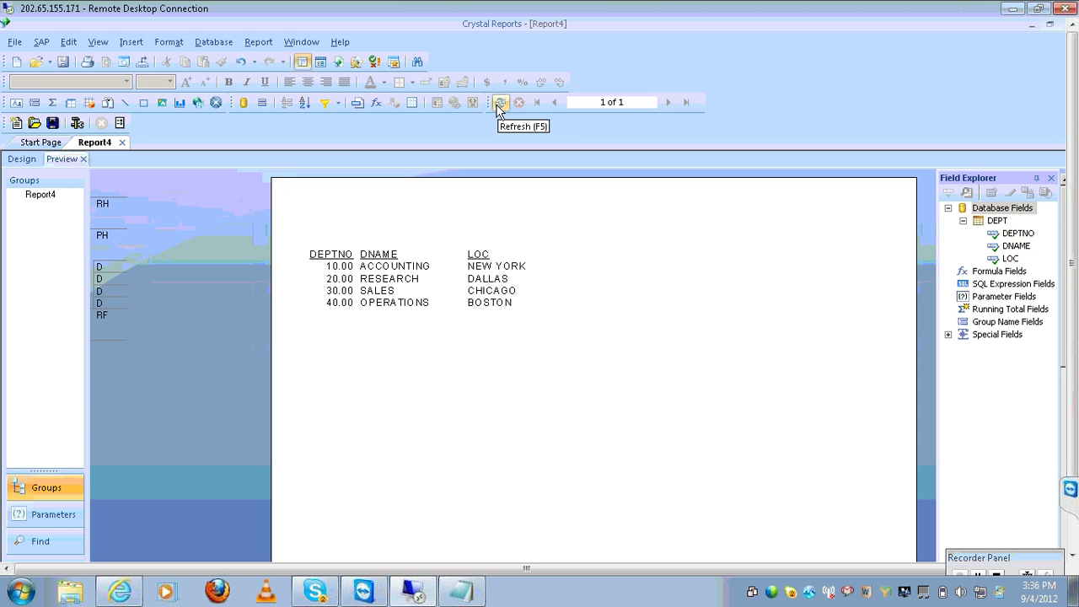
{"action": "left_click", "coordinate": [22, 162]}
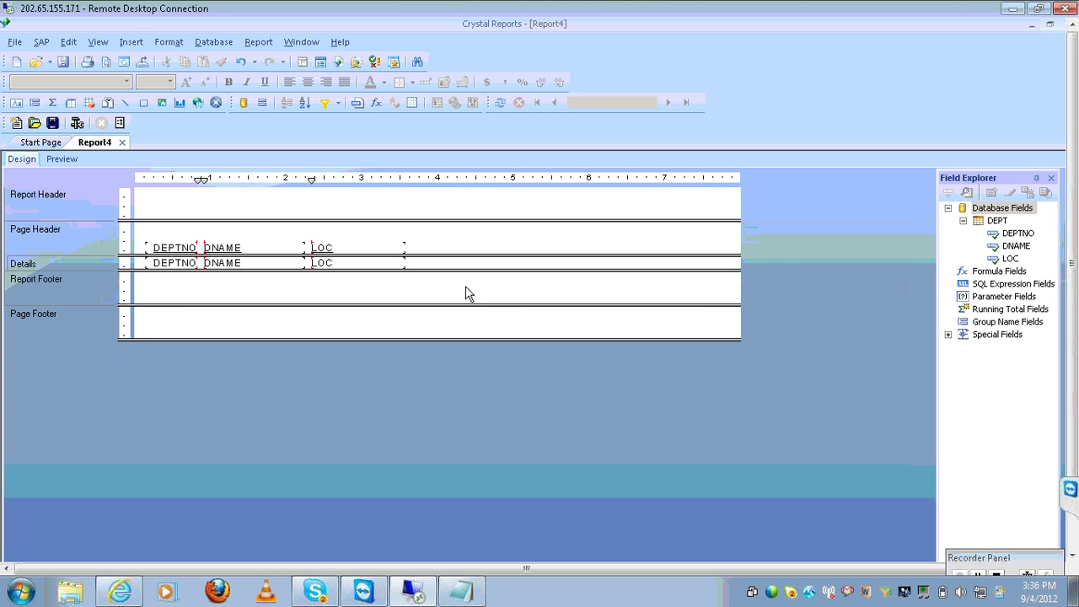
Insert an on-demand subreport named employee, building it with the Report Wizard
{"action": "left_click", "coordinate": [132, 42]}
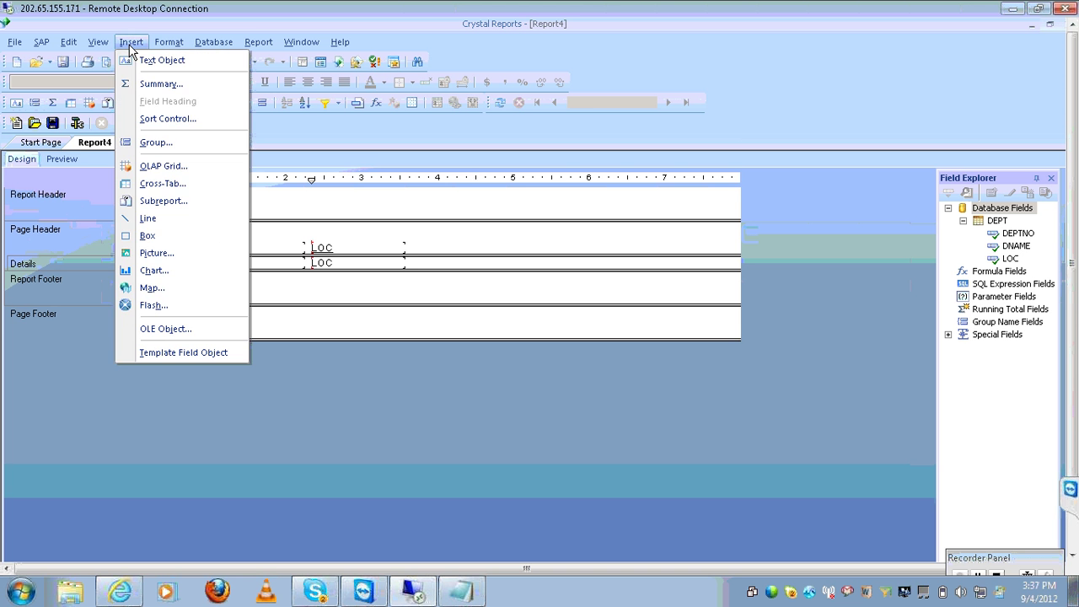
{"action": "left_click", "coordinate": [180, 202]}
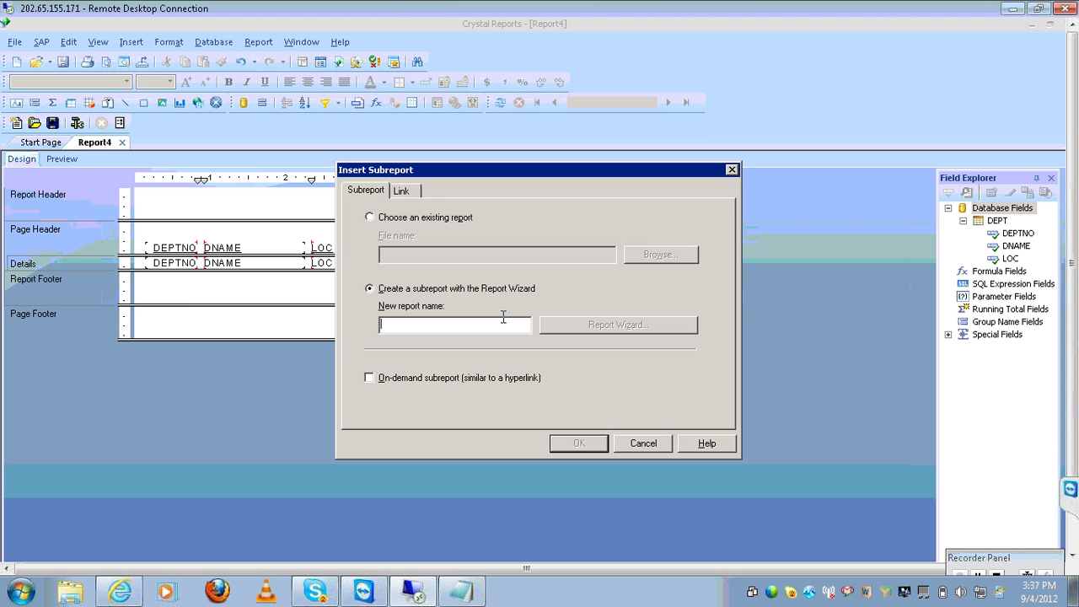
{"action": "type", "text": "employee"}
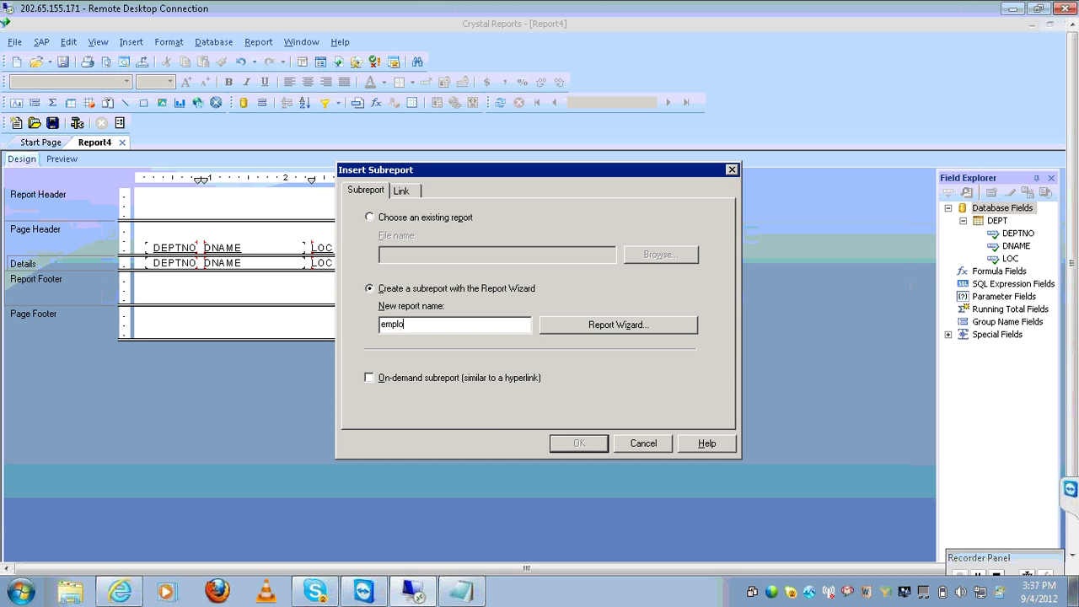
{"action": "left_click", "coordinate": [480, 380]}
{"action": "left_click", "coordinate": [573, 325]}
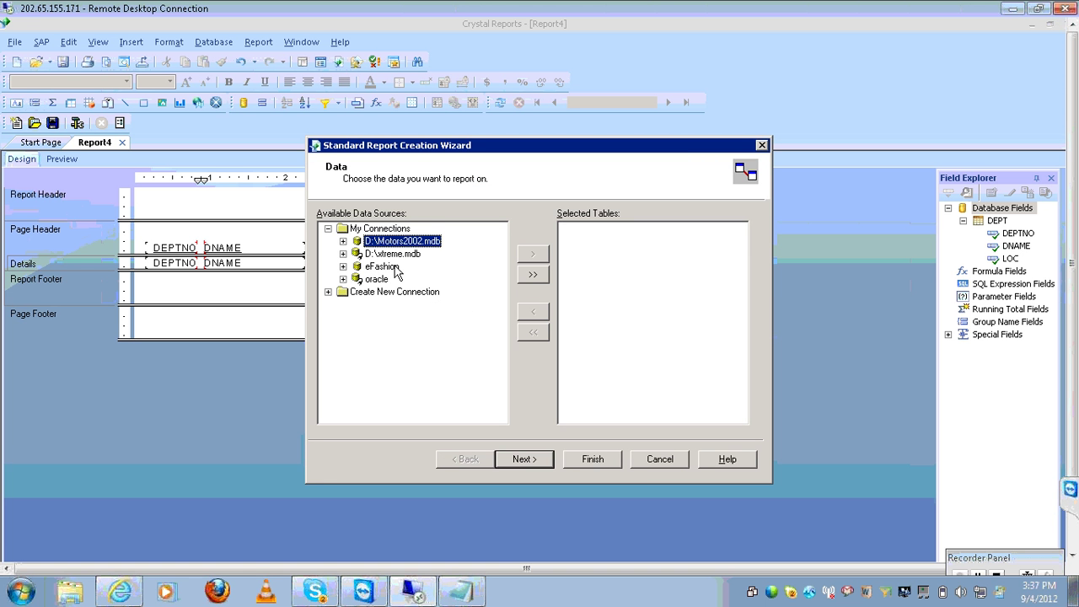
Use the EMP table from the oracle SCOTT schema as the subreport's data
{"action": "left_click", "coordinate": [343, 279]}
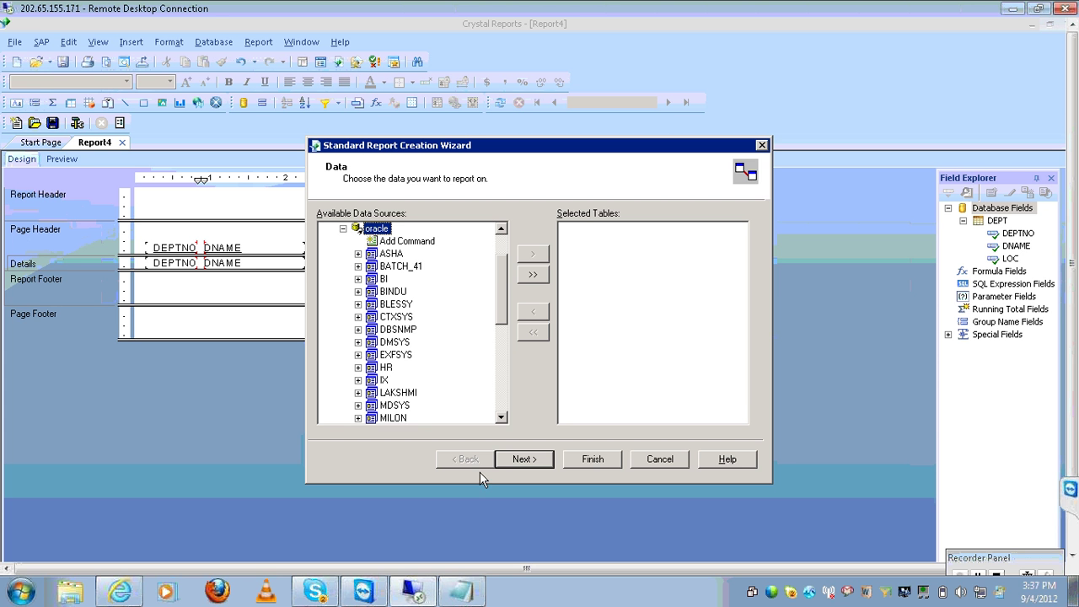
{"action": "left_click", "coordinate": [505, 403]}
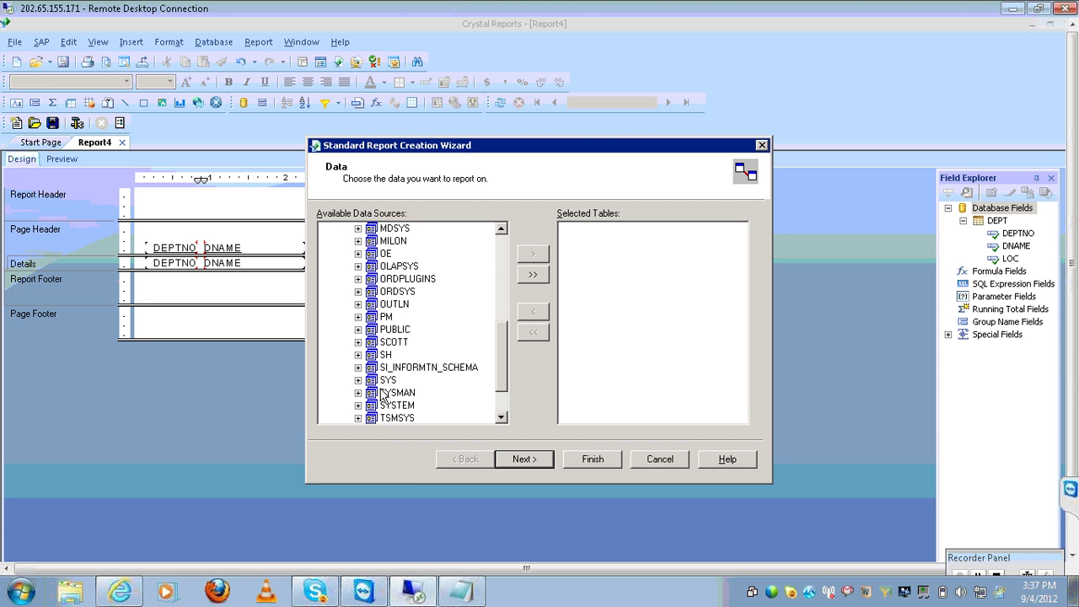
{"action": "left_click", "coordinate": [358, 345]}
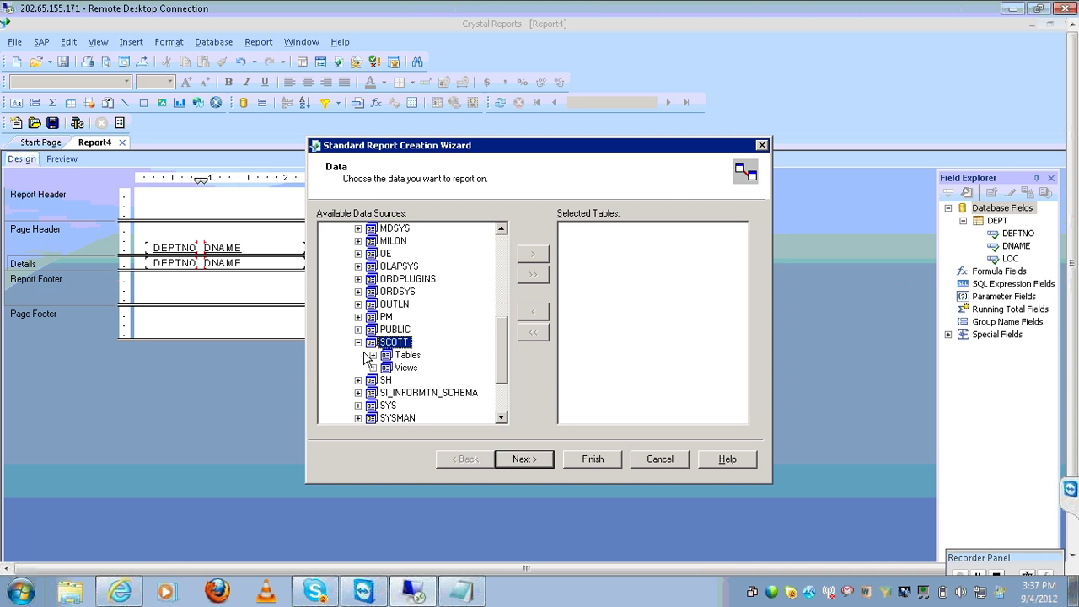
{"action": "left_click", "coordinate": [372, 356]}
{"action": "left_click", "coordinate": [419, 303]}
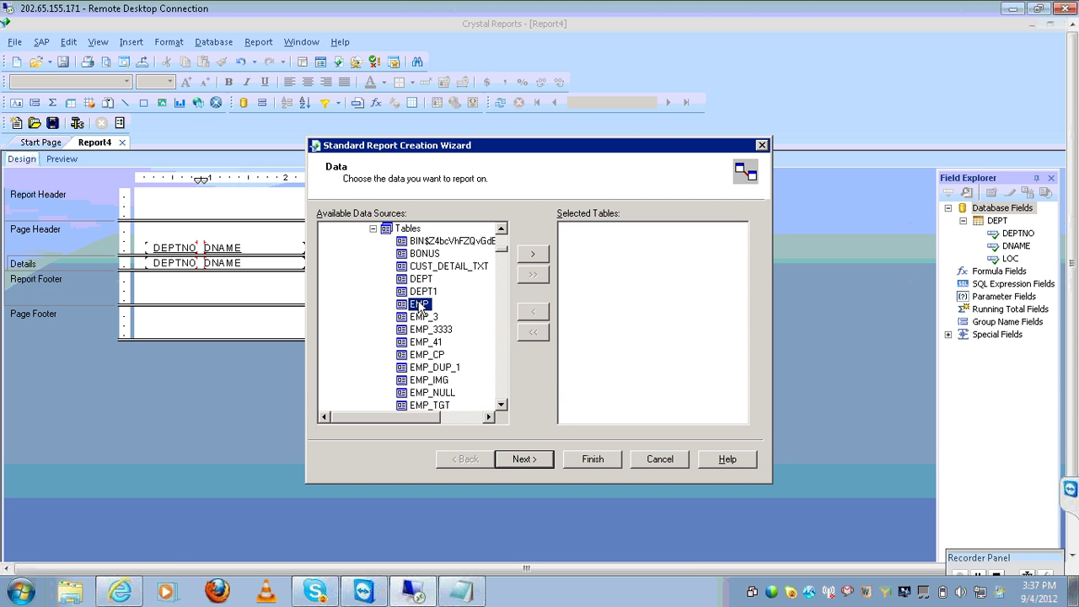
{"action": "left_click", "coordinate": [534, 254]}
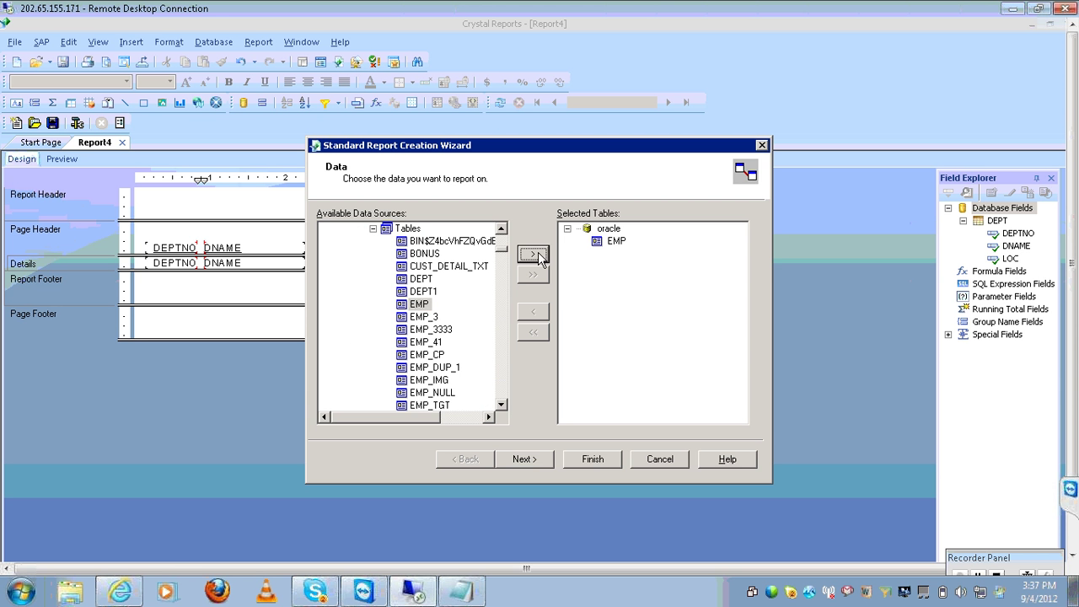
{"action": "left_click", "coordinate": [524, 458]}
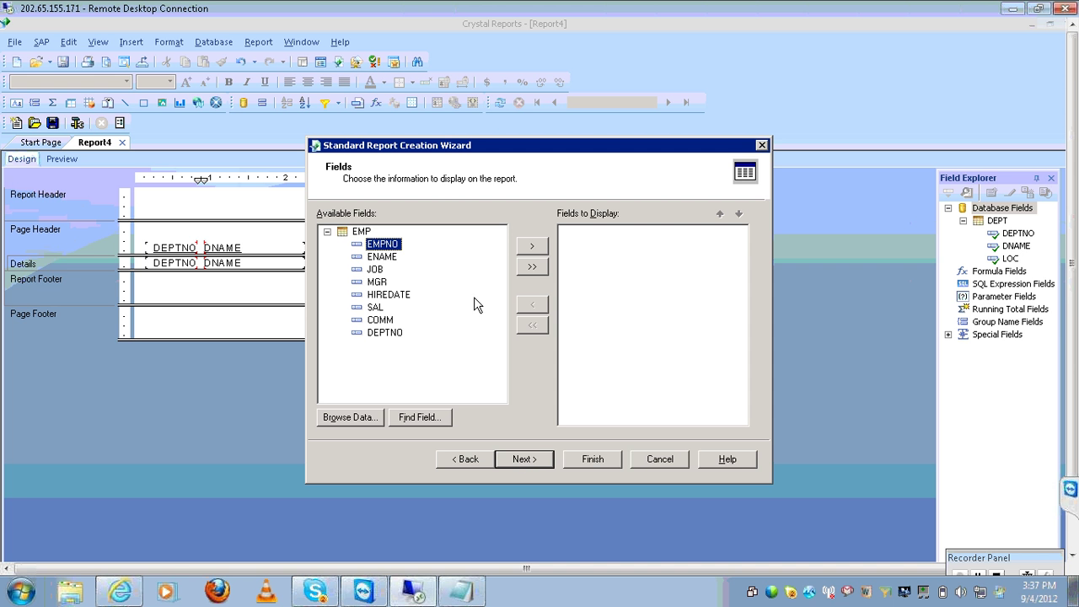
Add JOB, SAL and DEPTNO to the subreport fields and group by EMP.DEPTNO ascending
{"action": "left_click", "coordinate": [378, 270], "text": "ctrl"}
{"action": "left_click", "coordinate": [376, 309], "text": "ctrl"}
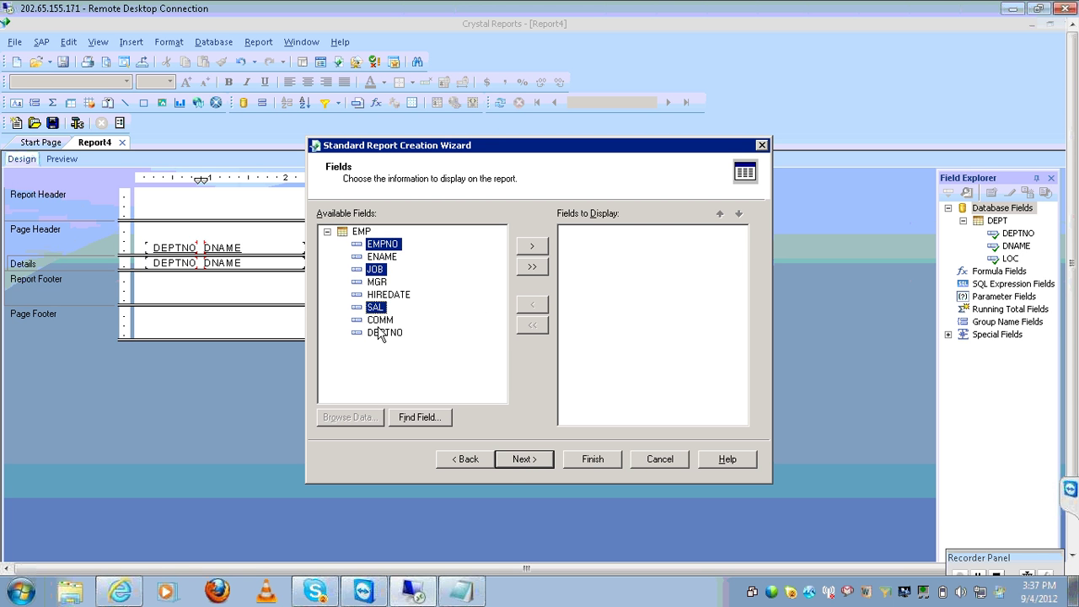
{"action": "left_click", "coordinate": [381, 333], "text": "ctrl"}
{"action": "left_click", "coordinate": [532, 247]}
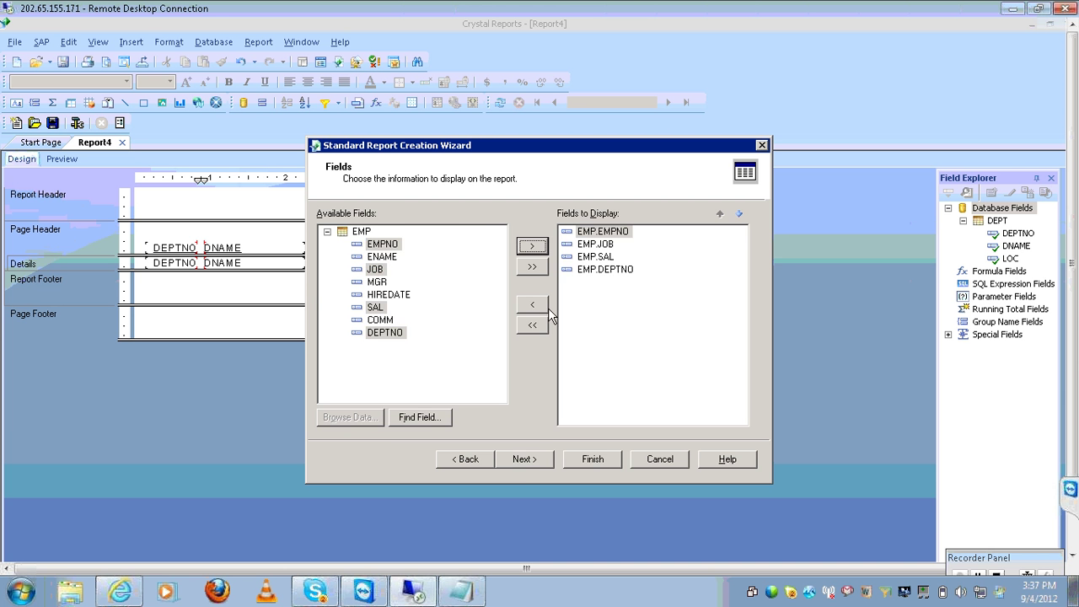
{"action": "left_click", "coordinate": [524, 460]}
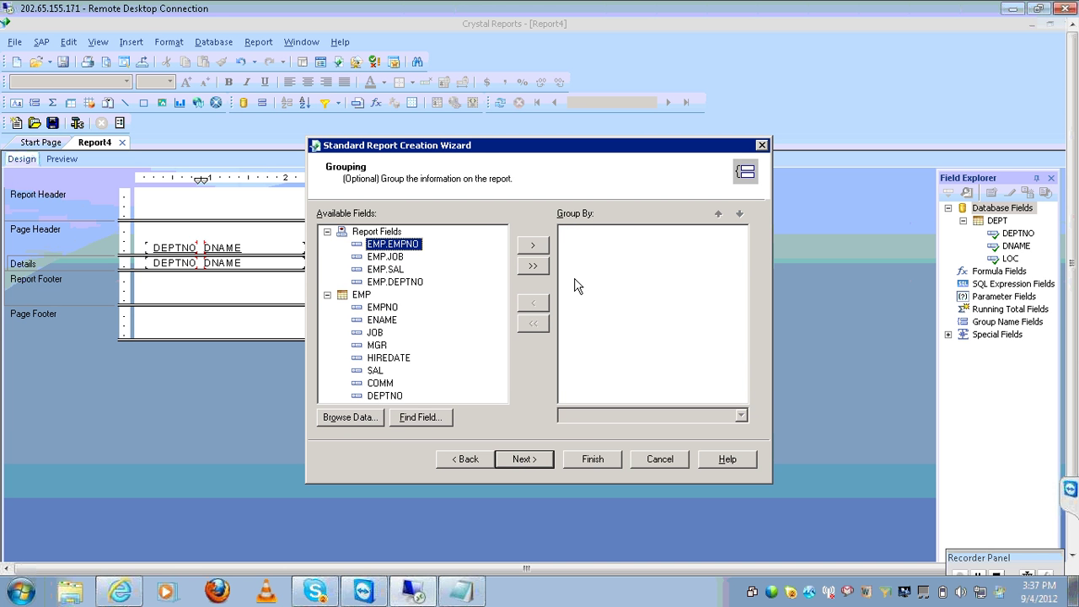
{"action": "left_click", "coordinate": [413, 282]}
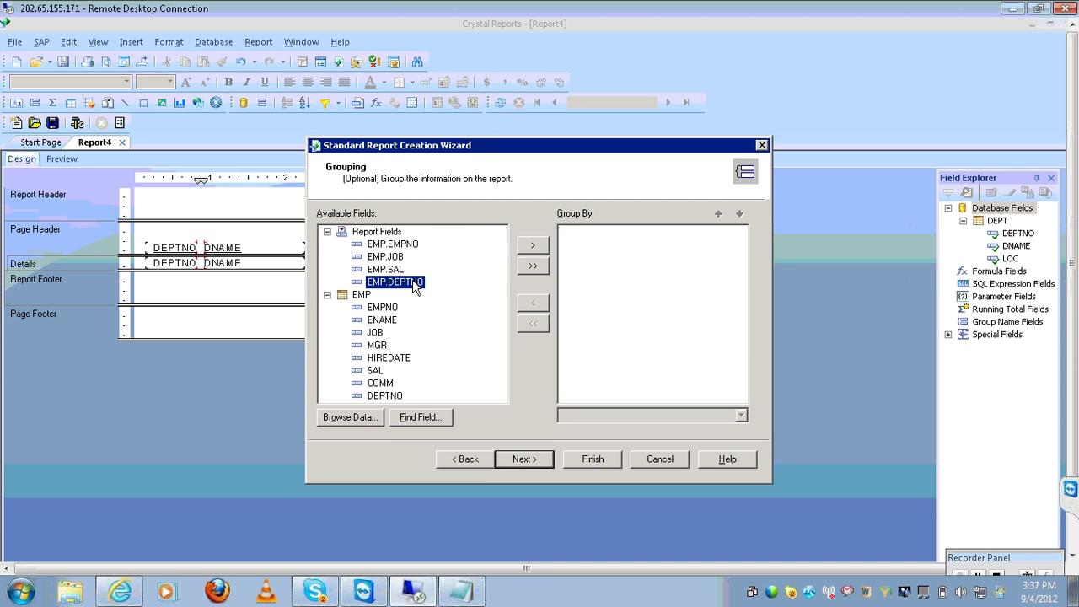
{"action": "left_click", "coordinate": [534, 246]}
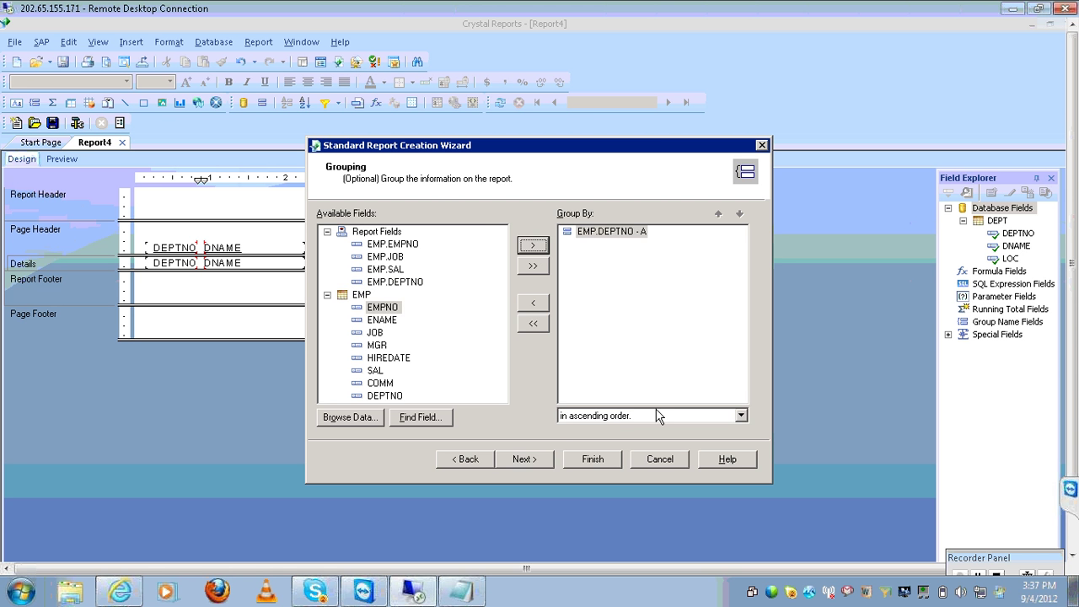
{"action": "left_click", "coordinate": [516, 461]}
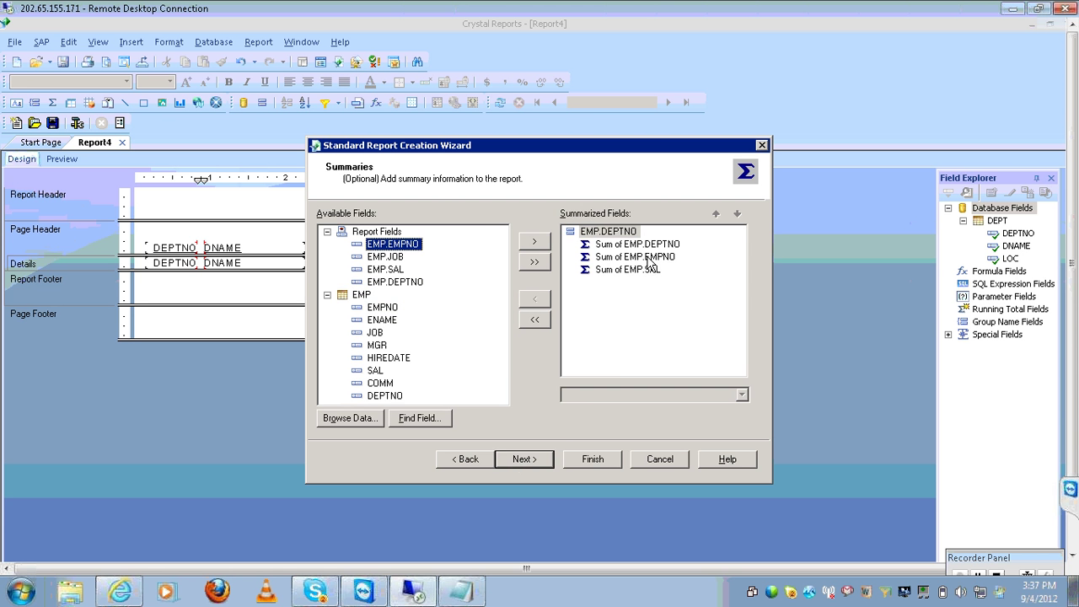
Replace the default summaries with a single Sum of EMP.SAL per department
{"action": "left_click", "coordinate": [531, 319]}
{"action": "left_click", "coordinate": [357, 270]}
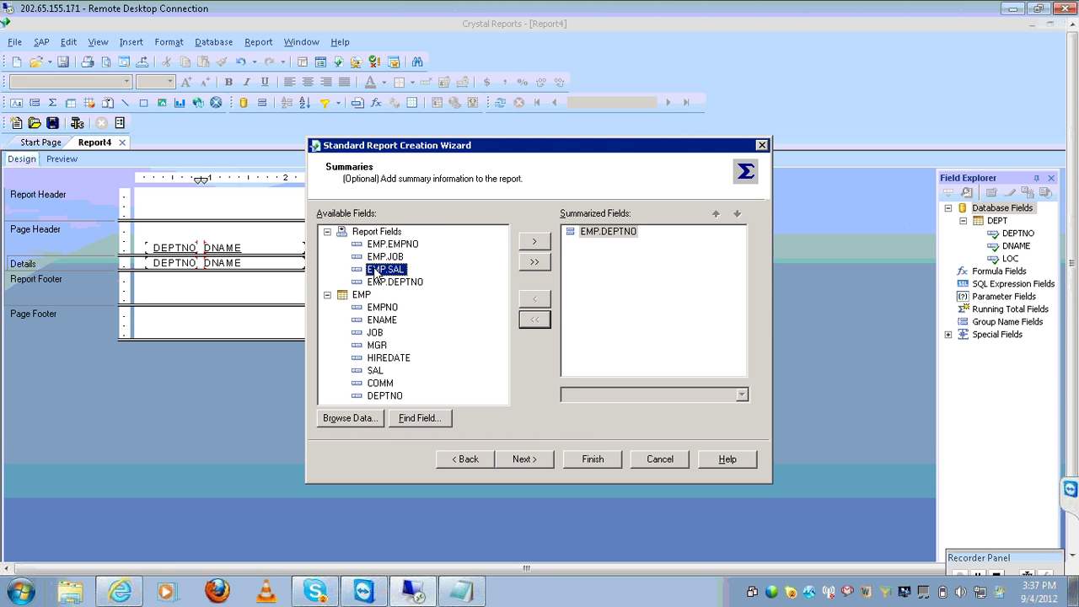
{"action": "double_click", "coordinate": [523, 247]}
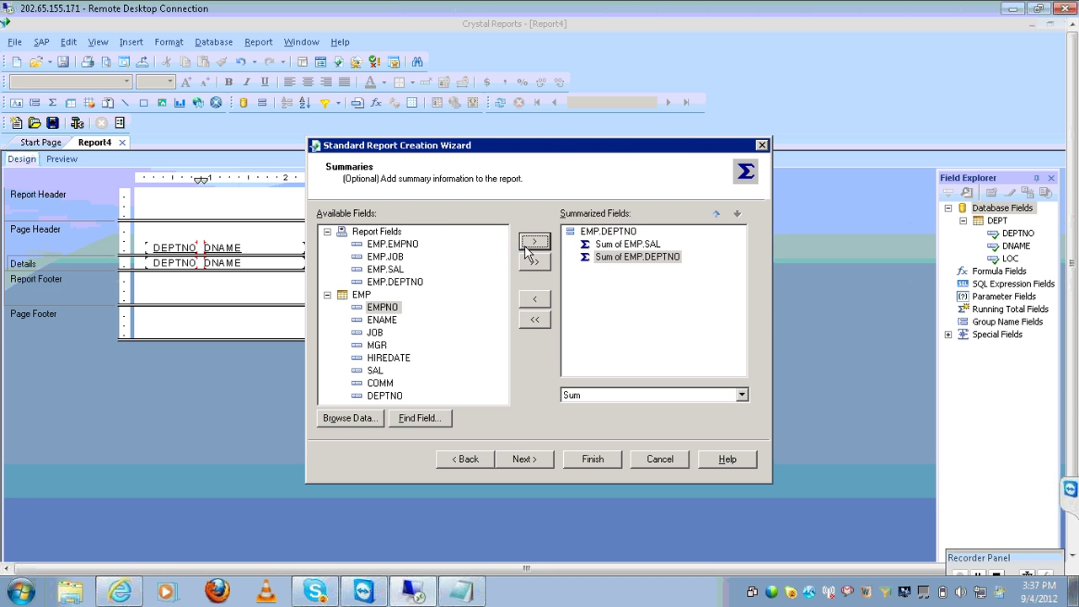
{"action": "left_click", "coordinate": [540, 300]}
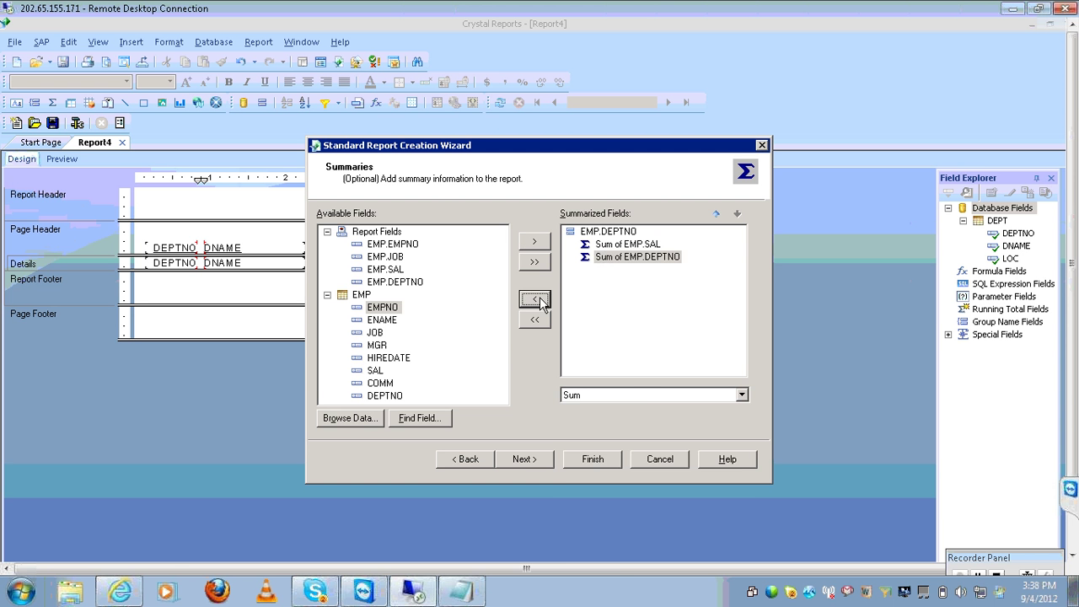
{"action": "left_click", "coordinate": [659, 396]}
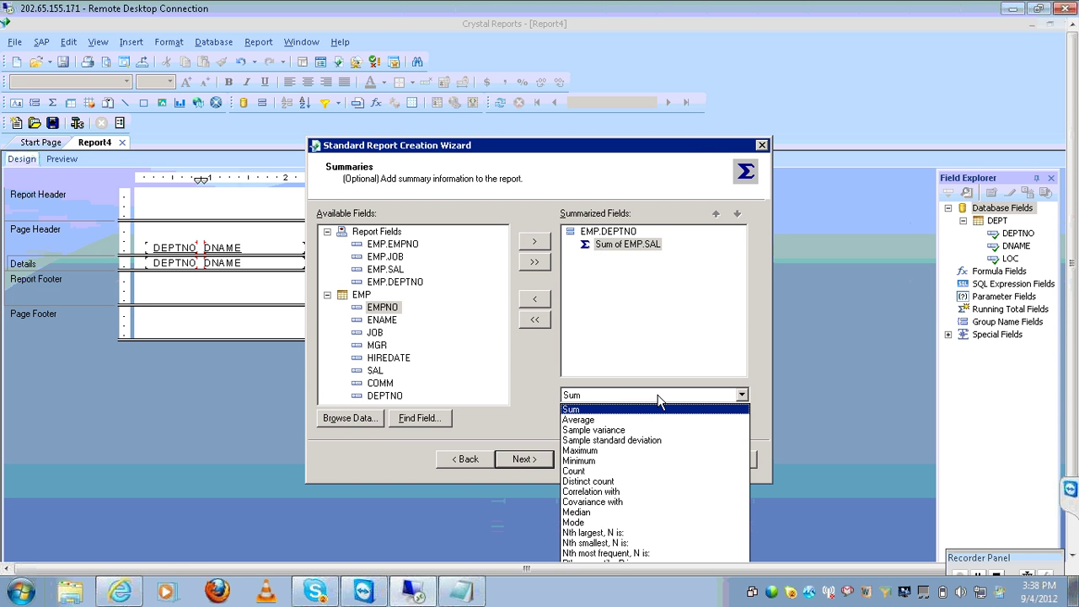
{"action": "left_click", "coordinate": [660, 398]}
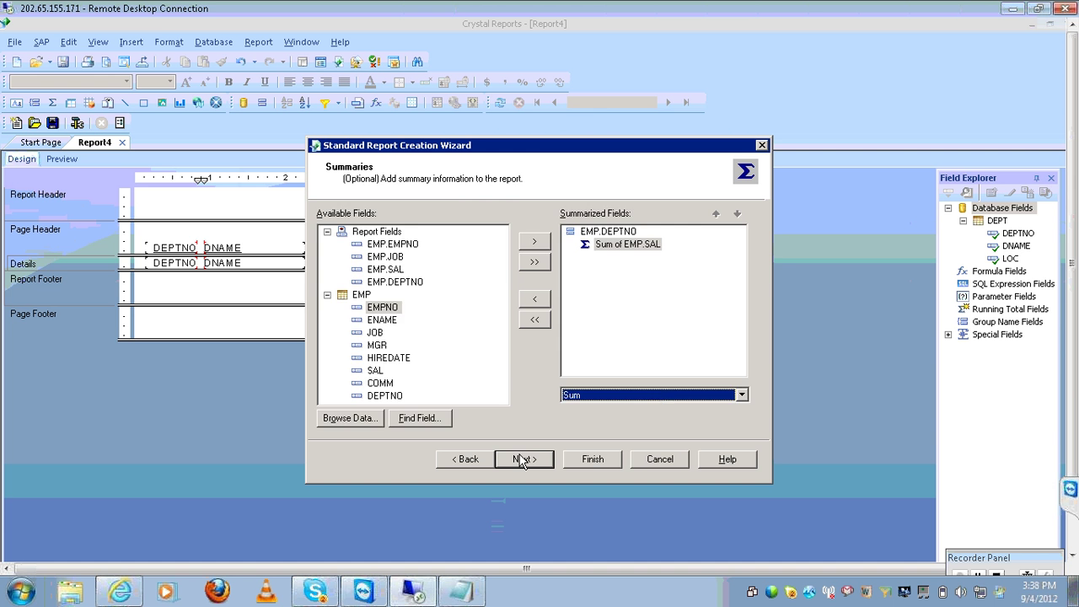
{"action": "left_click", "coordinate": [524, 459]}
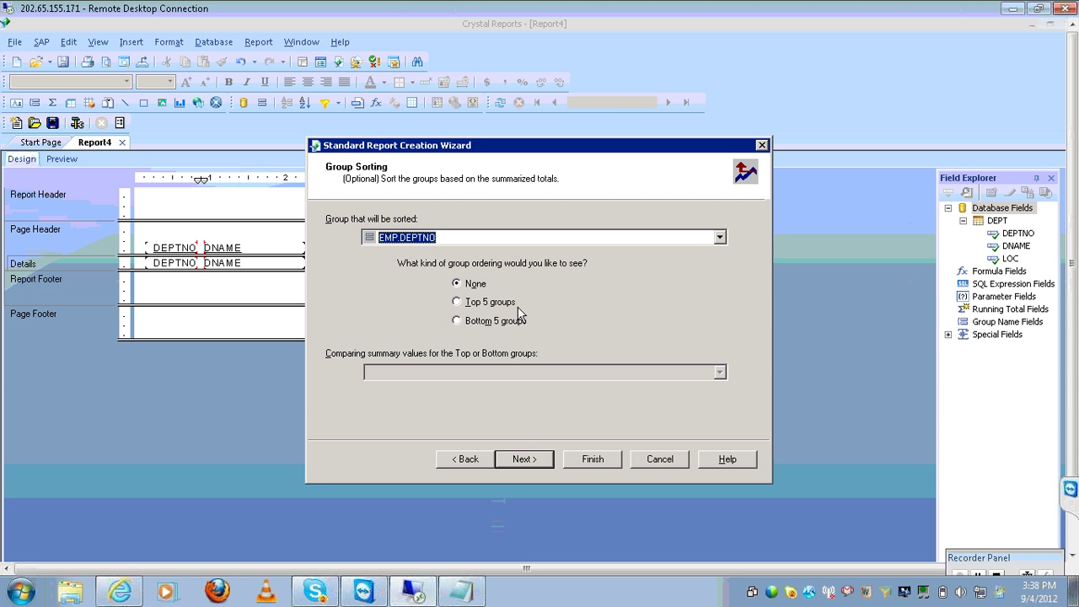
Add a bar chart of the salary sums, skip record selection, and finish the wizard
{"action": "left_click", "coordinate": [523, 460]}
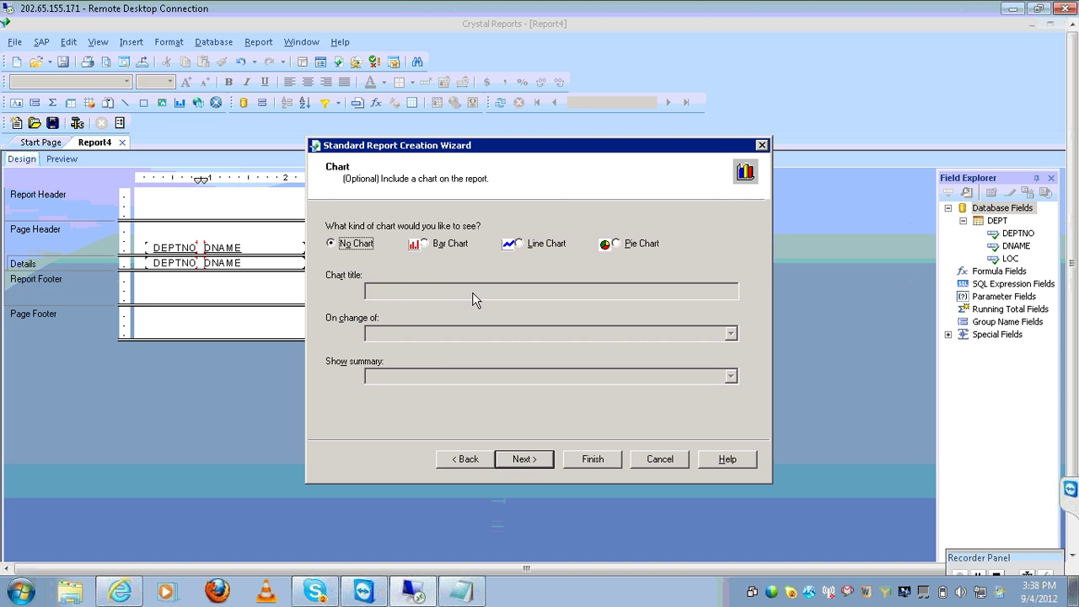
{"action": "left_click", "coordinate": [446, 250]}
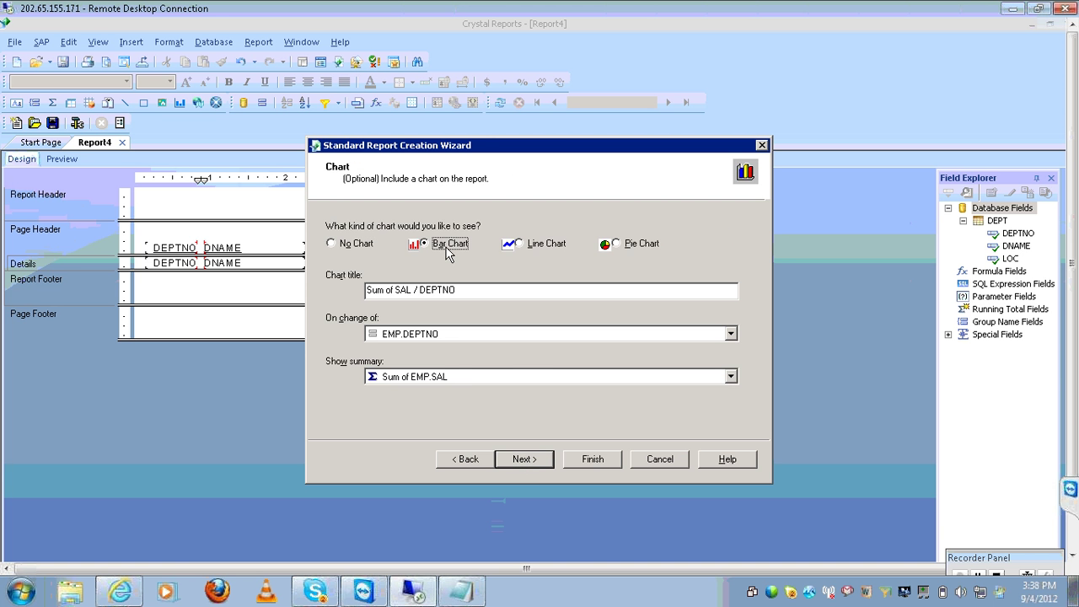
{"action": "left_click", "coordinate": [533, 461]}
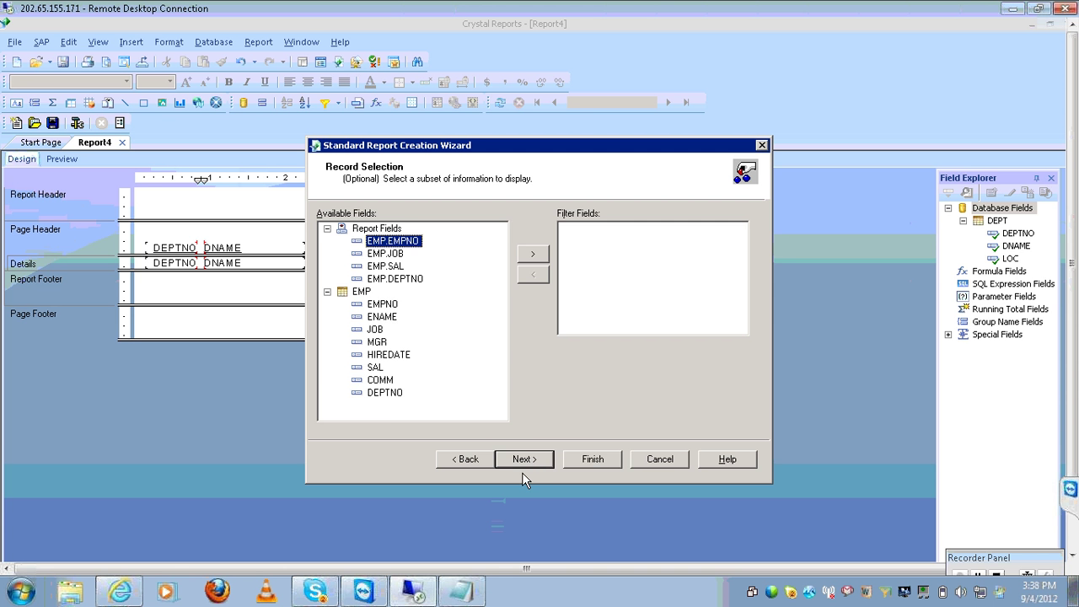
{"action": "left_click", "coordinate": [523, 460]}
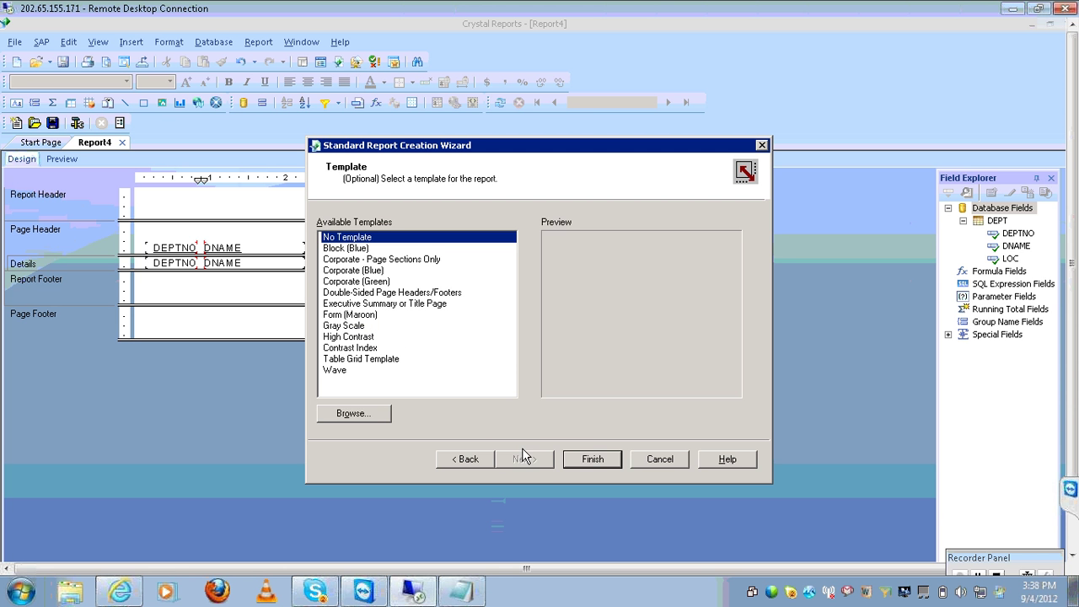
{"action": "left_click", "coordinate": [593, 459]}
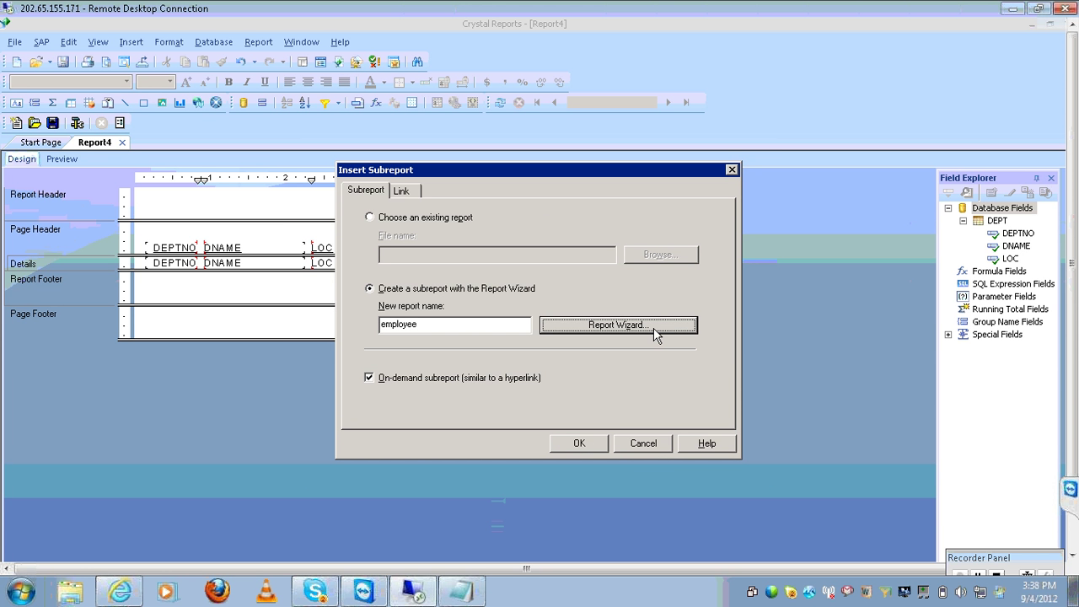
Drop the employee subreport into Details beside LOC and request a data refresh
{"action": "left_click", "coordinate": [579, 440]}
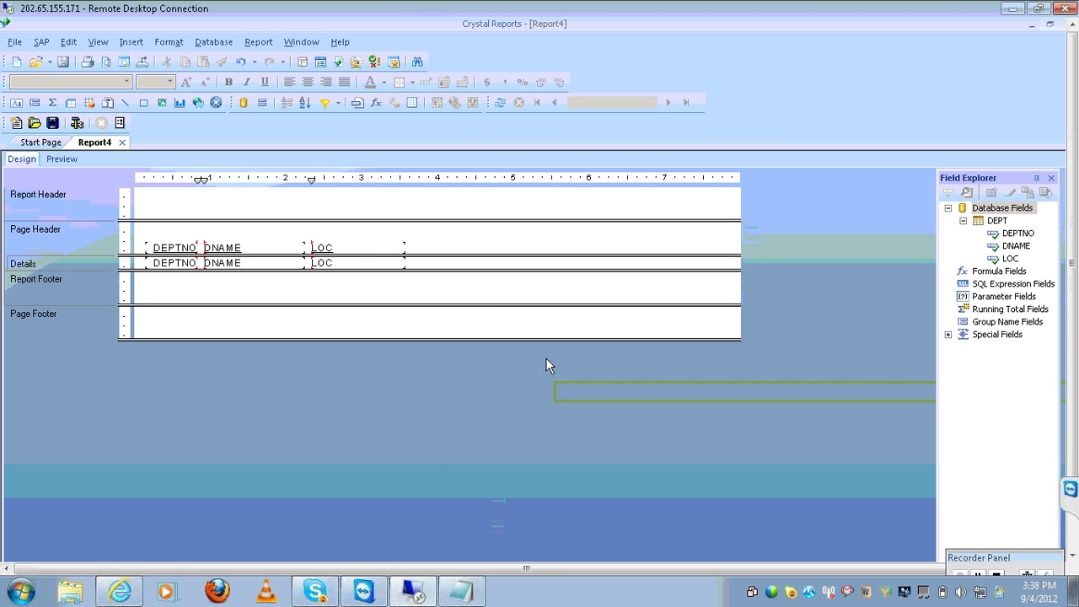
{"action": "left_click", "coordinate": [428, 268]}
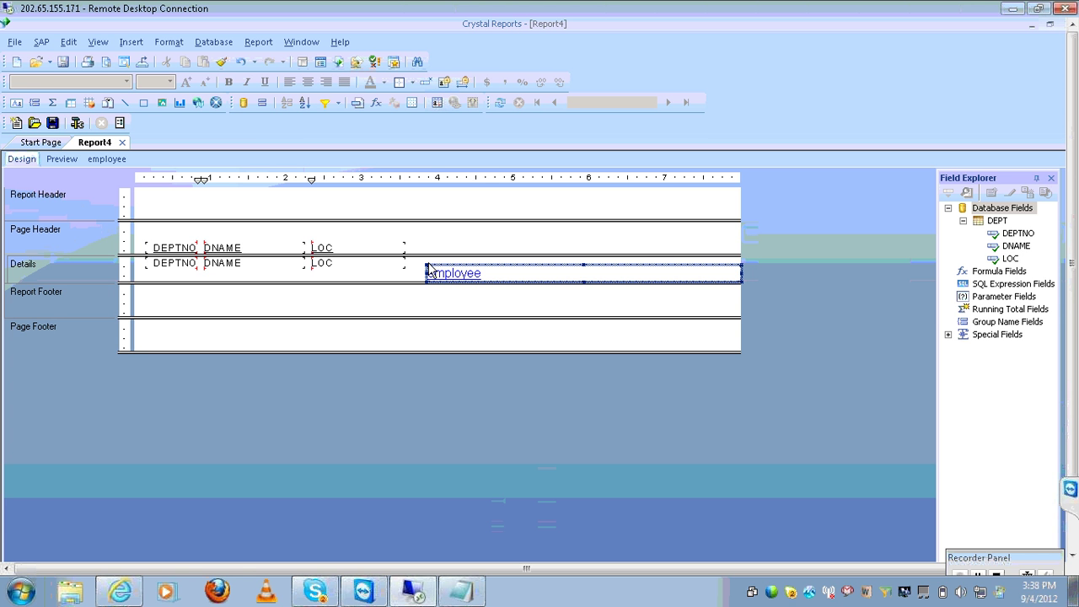
{"action": "left_click_drag", "start_coordinate": [430, 270], "coordinate": [426, 264]}
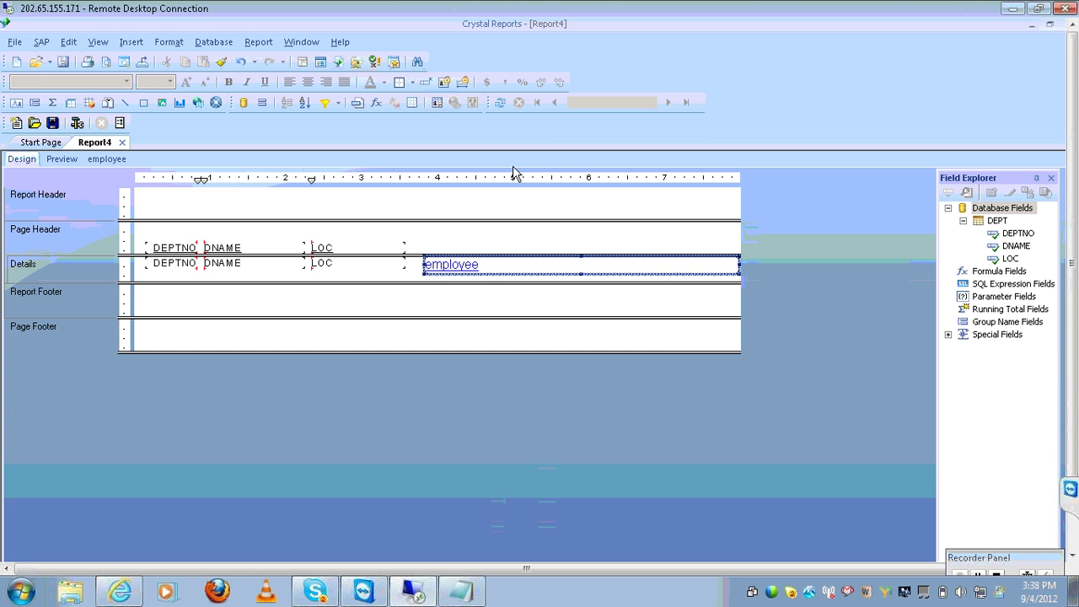
{"action": "left_click", "coordinate": [500, 102]}
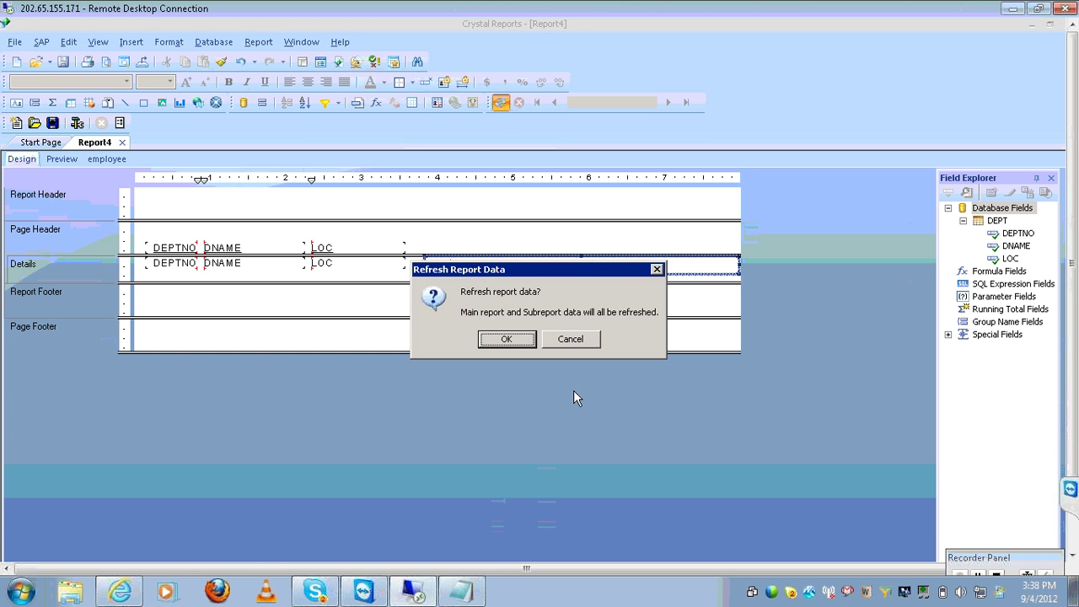
Refresh the data and open the employee subreport preview with its SAL-by-DEPTNO bar chart
{"action": "left_click", "coordinate": [525, 346]}
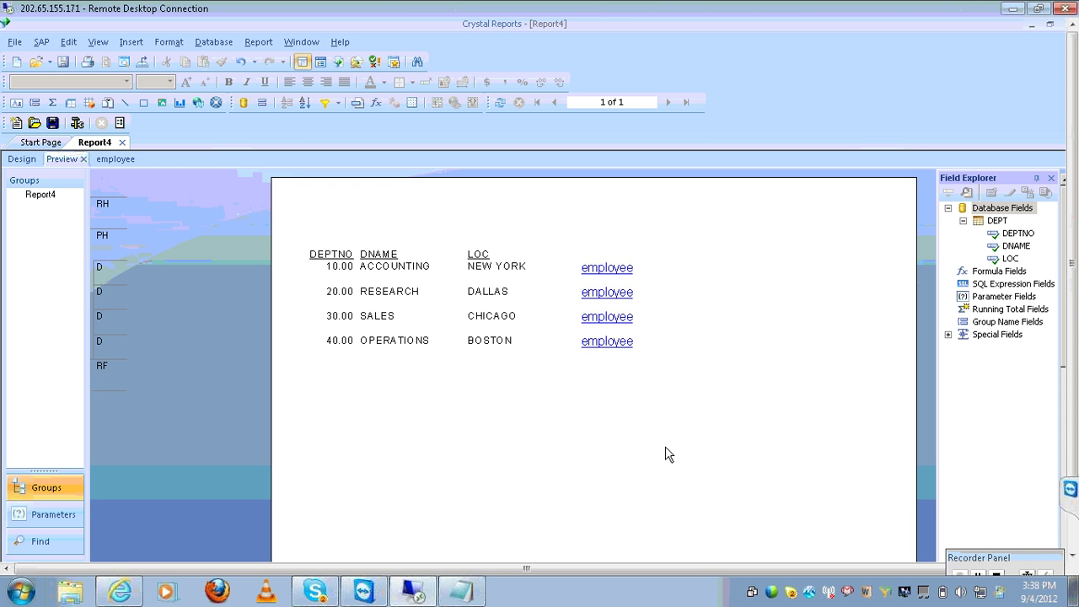
{"action": "left_click", "coordinate": [624, 323]}
{"action": "double_click", "coordinate": [624, 323]}
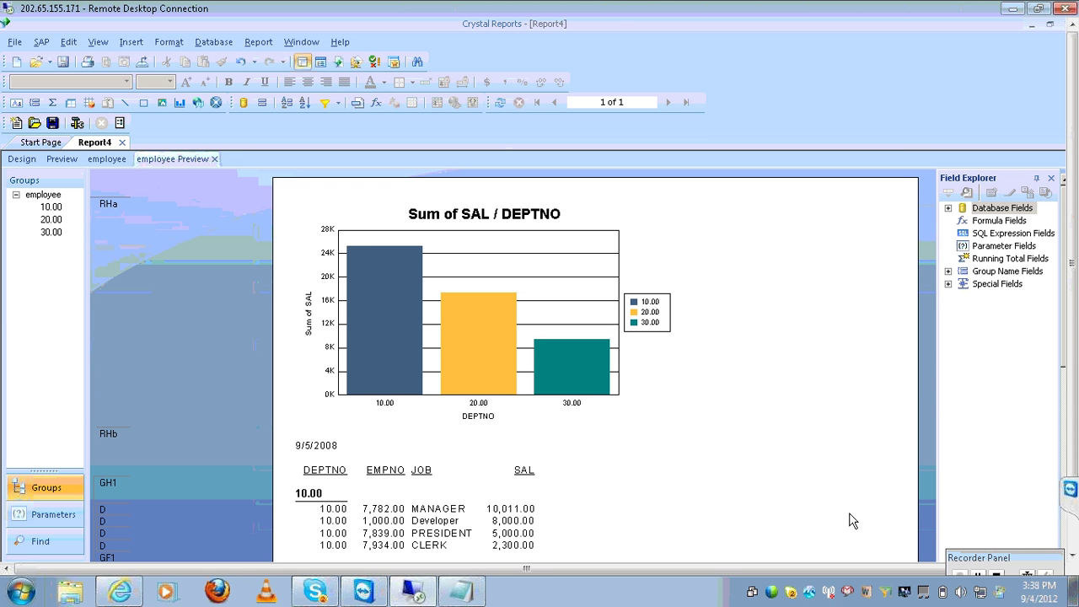
{"action": "left_click", "coordinate": [1071, 553]}
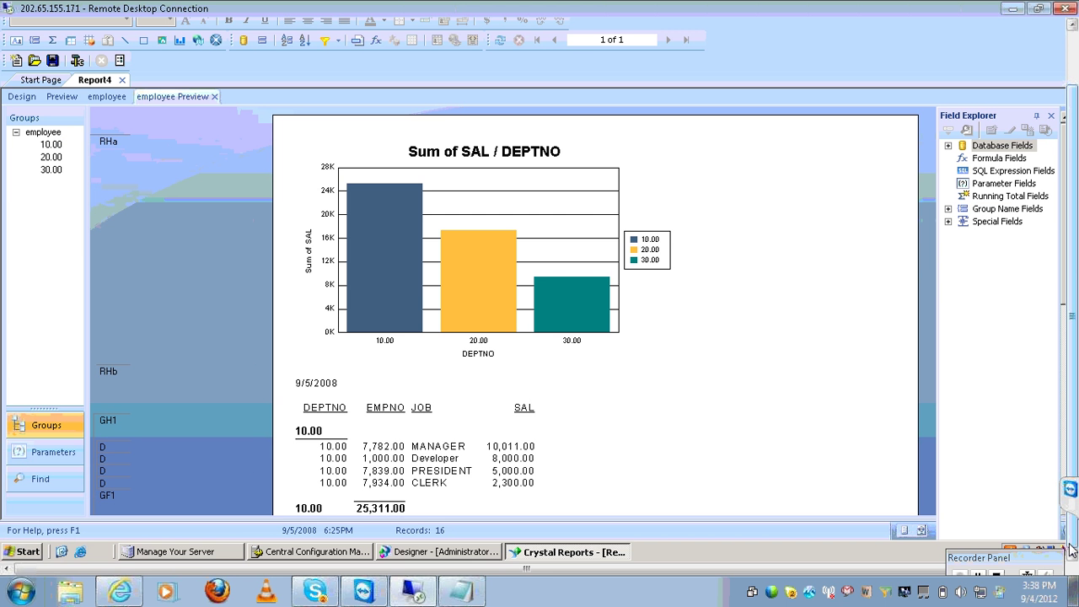
{"action": "left_click", "coordinate": [1062, 452]}
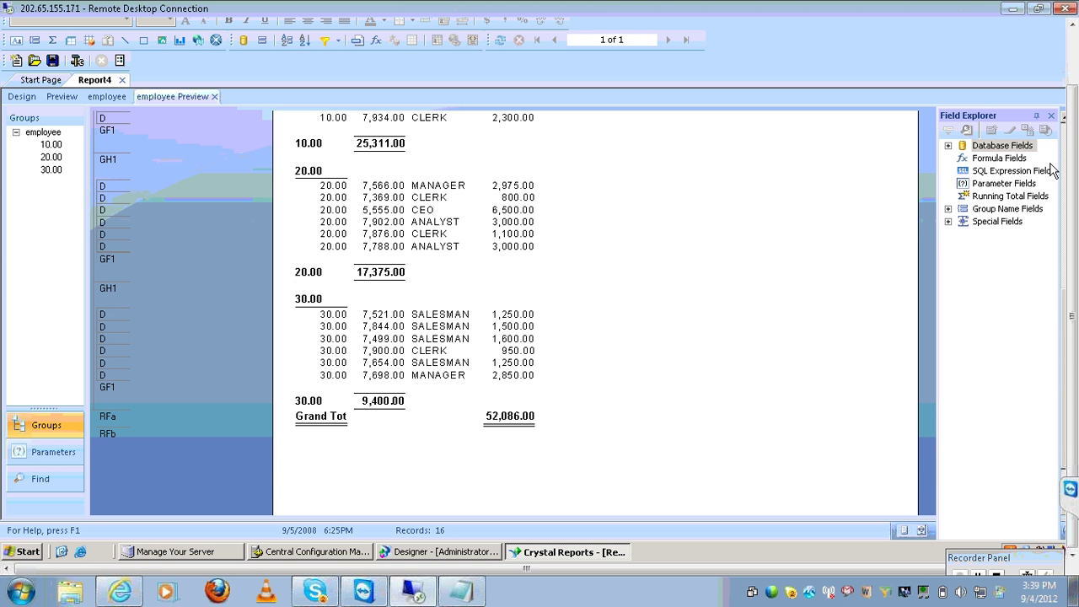
{"action": "left_click", "coordinate": [61, 97]}
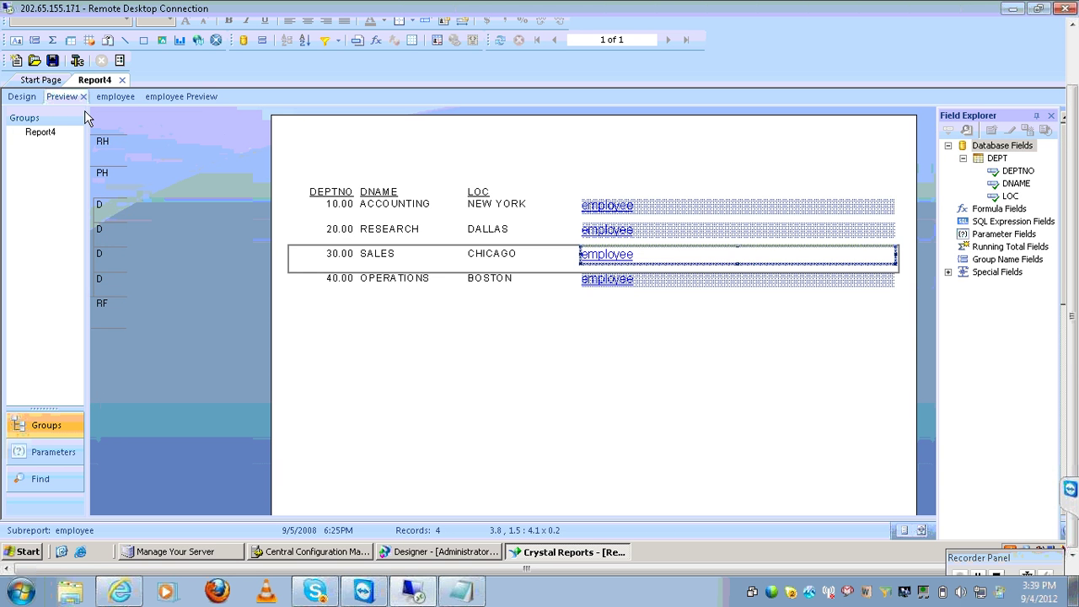
{"action": "left_click", "coordinate": [166, 98]}
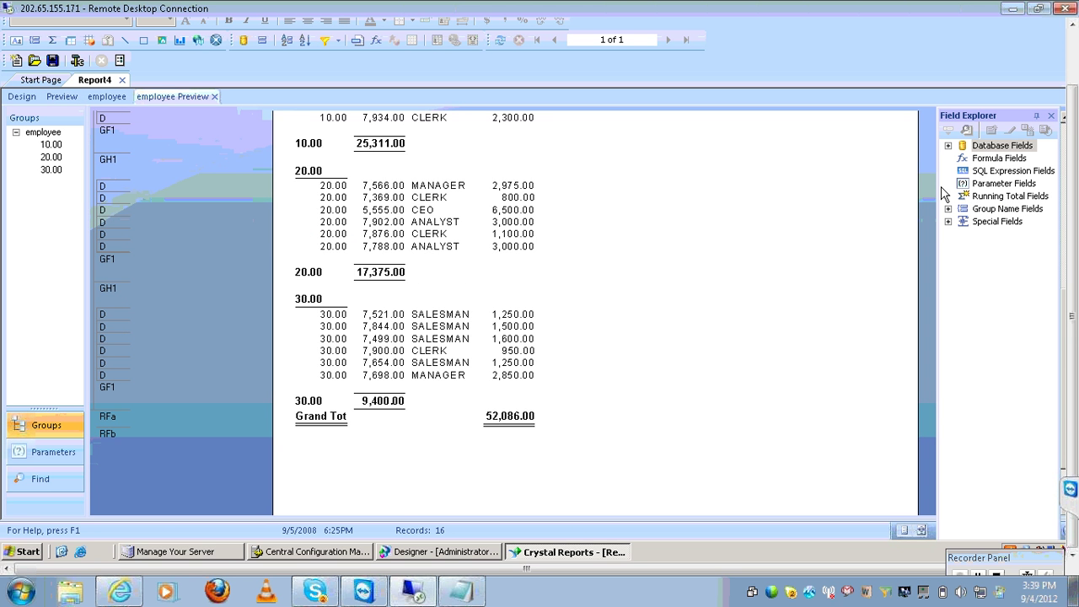
{"action": "left_click", "coordinate": [1064, 147]}
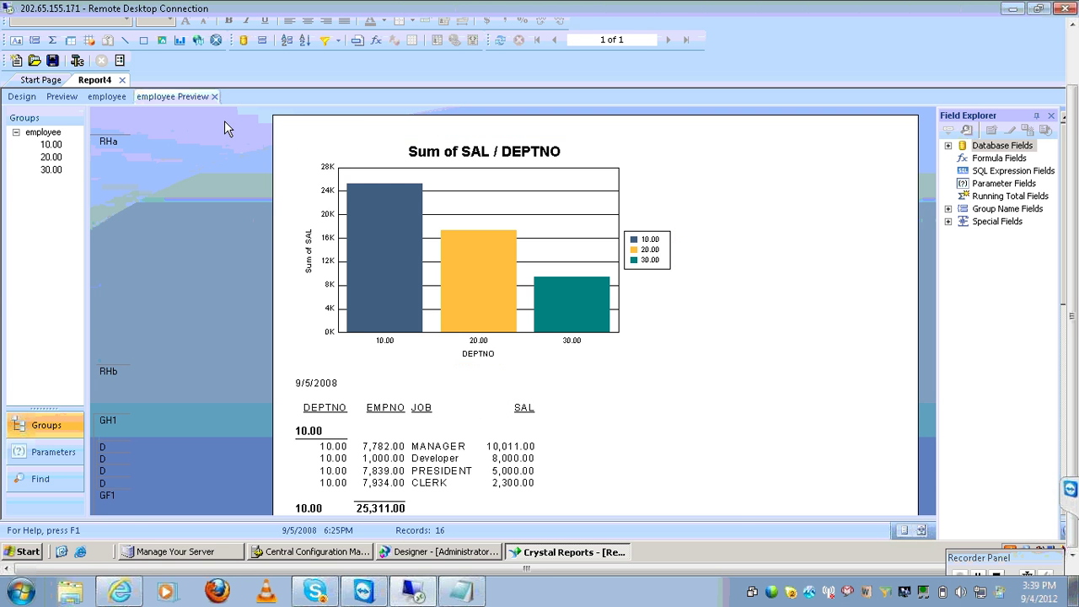
Close the subreport preview and save Report4 as subreport.rpt, then restore the window size
{"action": "left_click", "coordinate": [214, 96]}
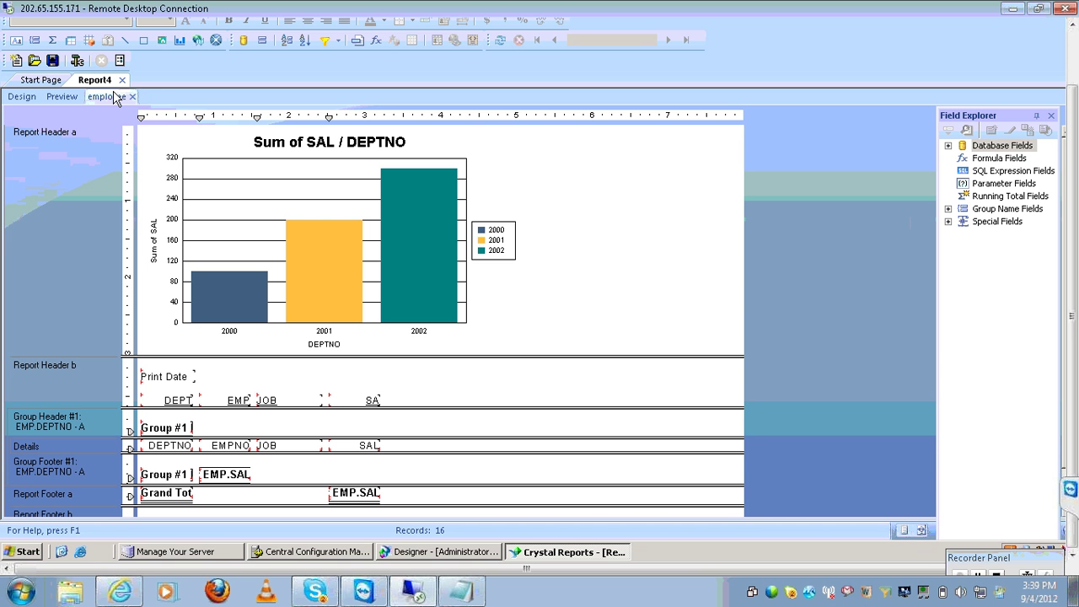
{"action": "left_click", "coordinate": [123, 80]}
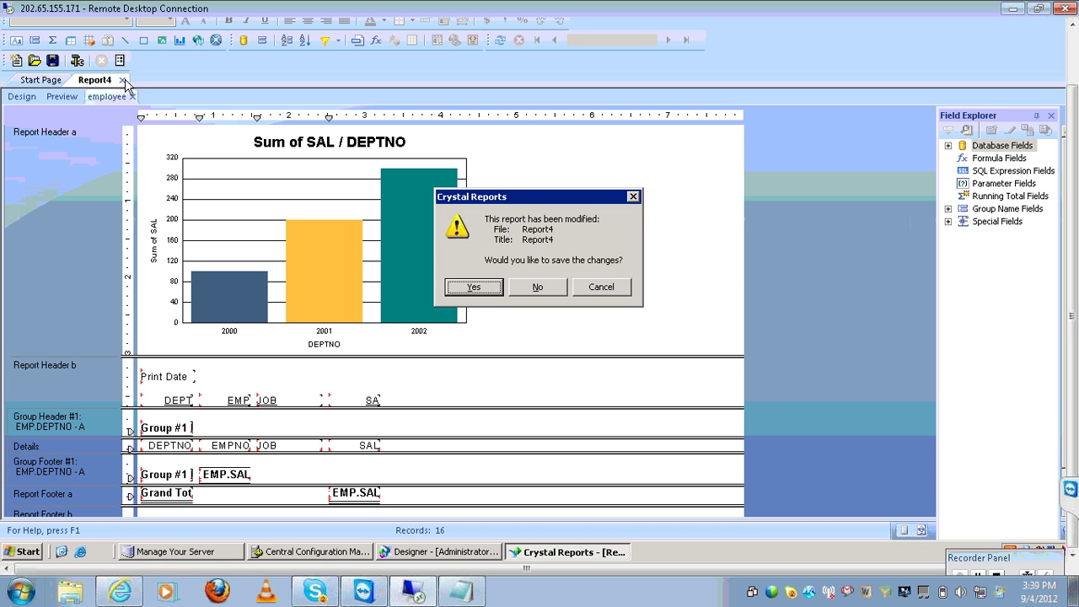
{"action": "left_click", "coordinate": [474, 287]}
{"action": "left_click", "coordinate": [548, 374]}
{"action": "key", "text": "BackSpace"}
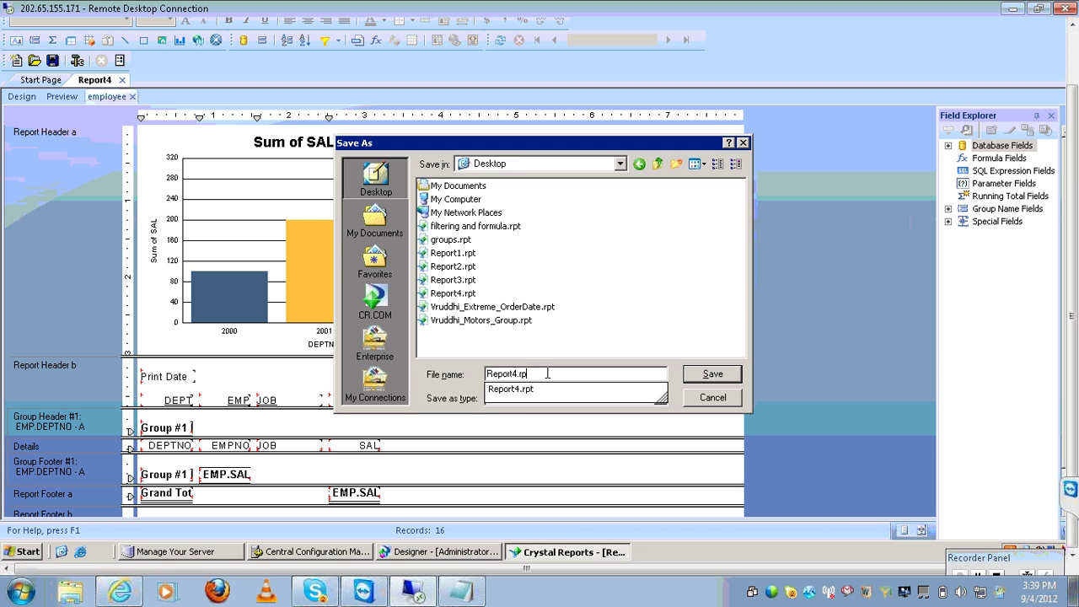
{"action": "key", "text": "BackSpace"}
{"action": "key", "text": "BackSpace"}
{"action": "key", "text": "BackSpace"}
{"action": "key", "text": "BackSpace"}
{"action": "key", "text": "BackSpace"}
{"action": "key", "text": "BackSpace"}
{"action": "key", "text": "BackSpace"}
{"action": "key", "text": "BackSpace"}
{"action": "key", "text": "BackSpace"}
{"action": "key", "text": "BackSpace"}
{"action": "type", "text": "s"}
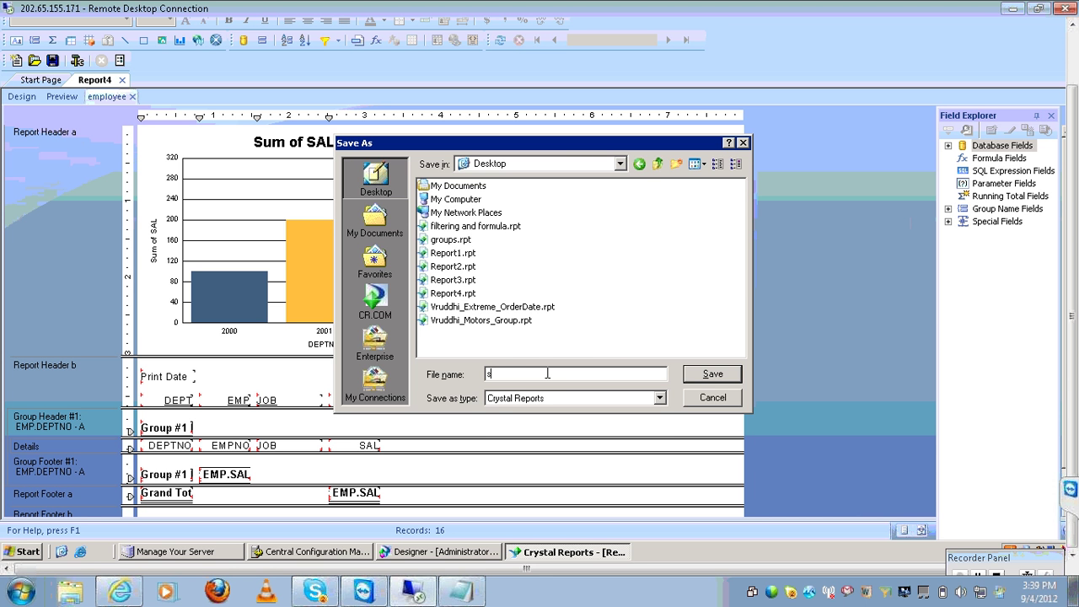
{"action": "type", "text": "ubreport"}
{"action": "key", "text": "Return"}
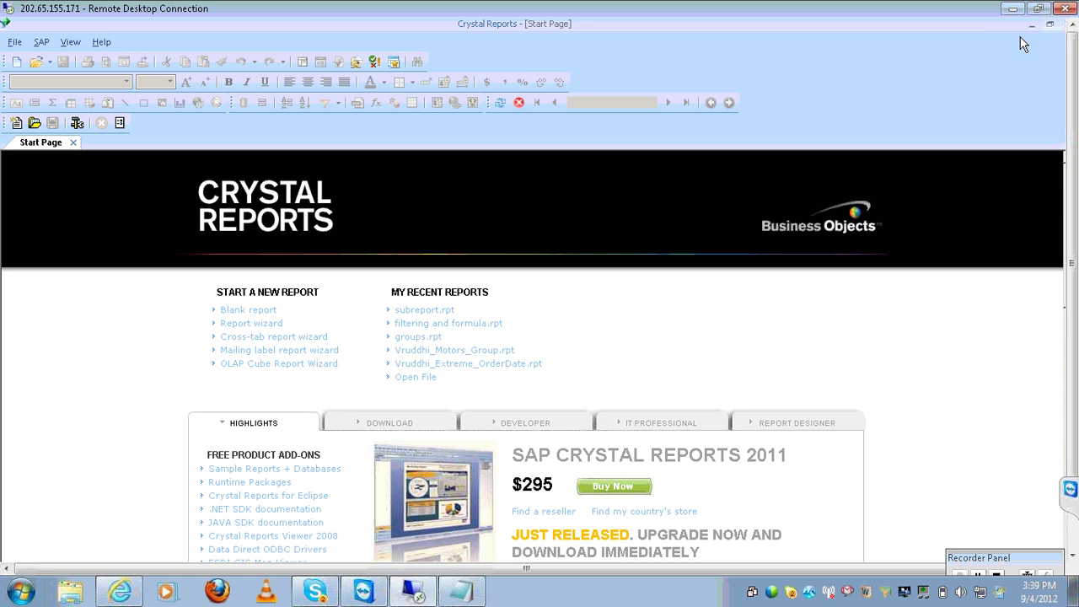
{"action": "double_click", "coordinate": [981, 24]}
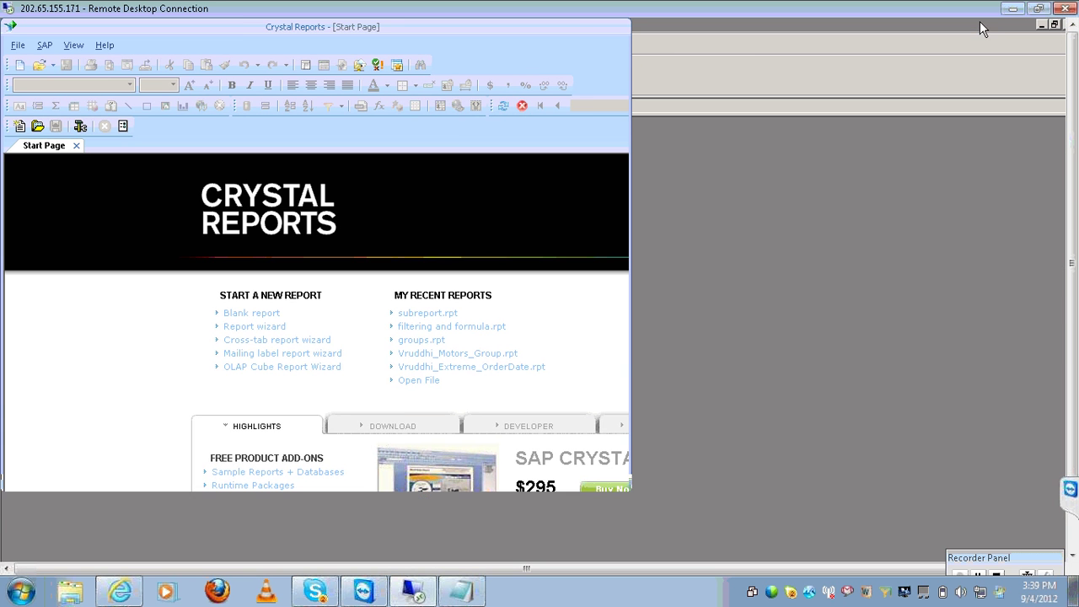
Close Crystal Reports and place the Notepad caret at the end of the 'sub report' line
{"action": "left_click", "coordinate": [617, 30]}
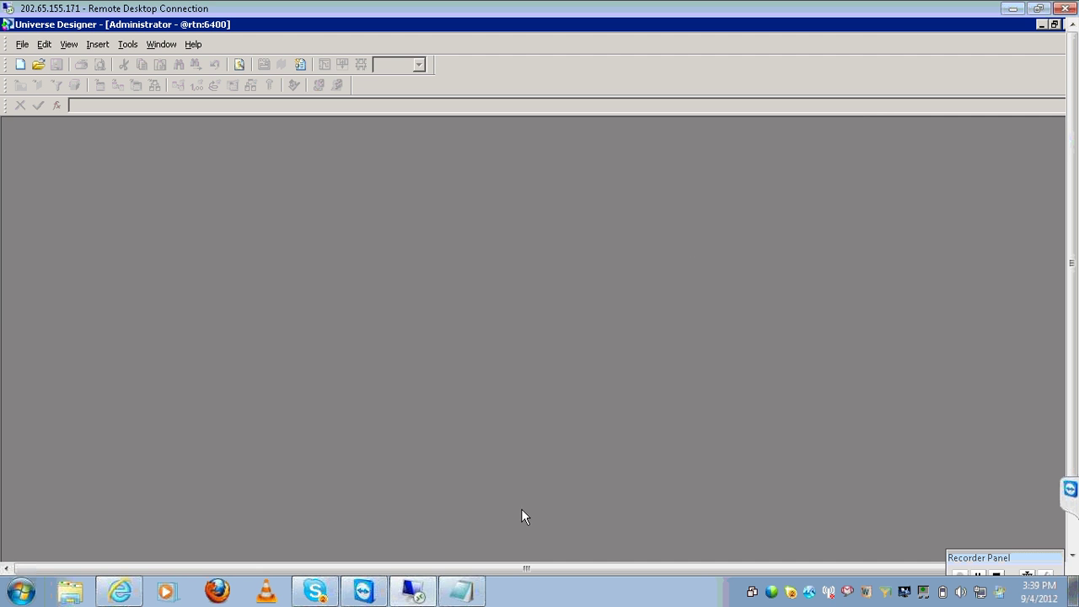
{"action": "left_click", "coordinate": [461, 590]}
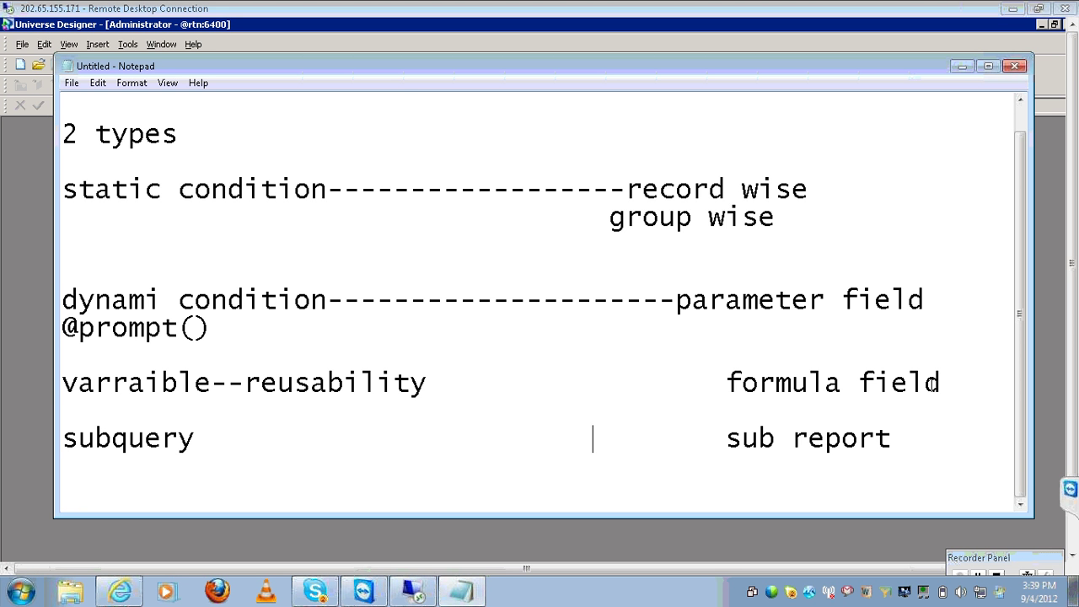
{"action": "left_click", "coordinate": [897, 434]}
{"action": "key", "text": "Return"}
{"action": "key", "text": "Return"}
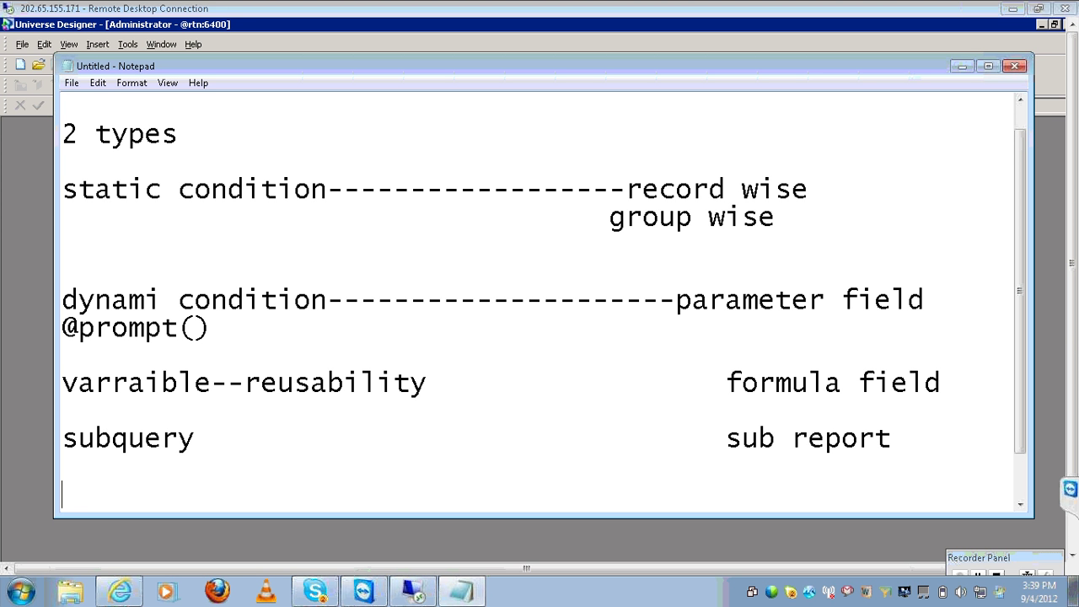
{"action": "left_click", "coordinate": [968, 463]}
{"action": "left_click", "coordinate": [1000, 436]}
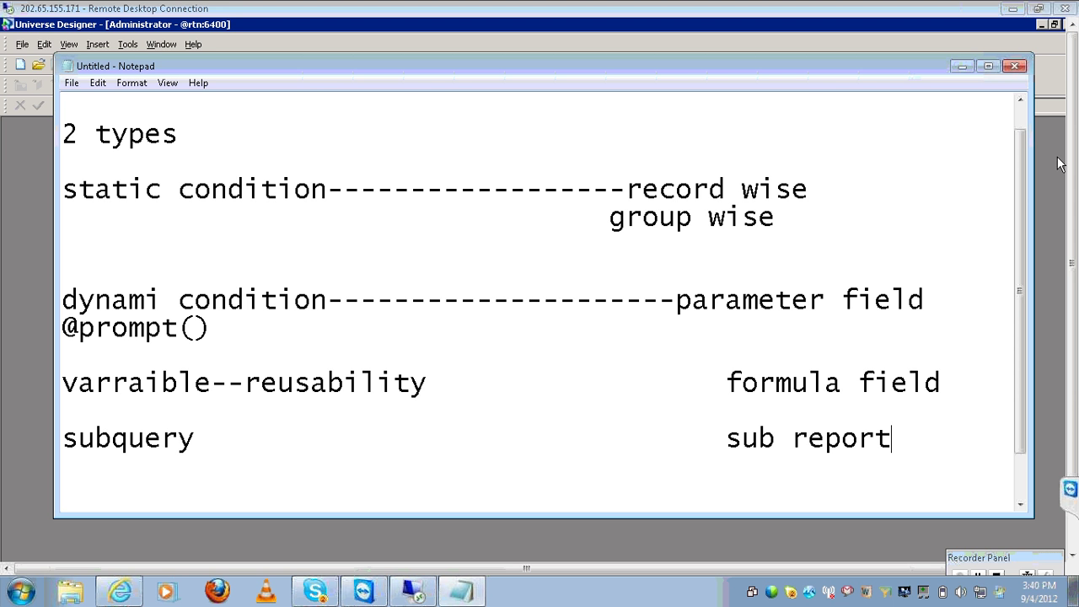
End the Remote Desktop session, confirming the disconnect
{"action": "left_click", "coordinate": [1065, 13]}
{"action": "left_click", "coordinate": [1065, 14]}
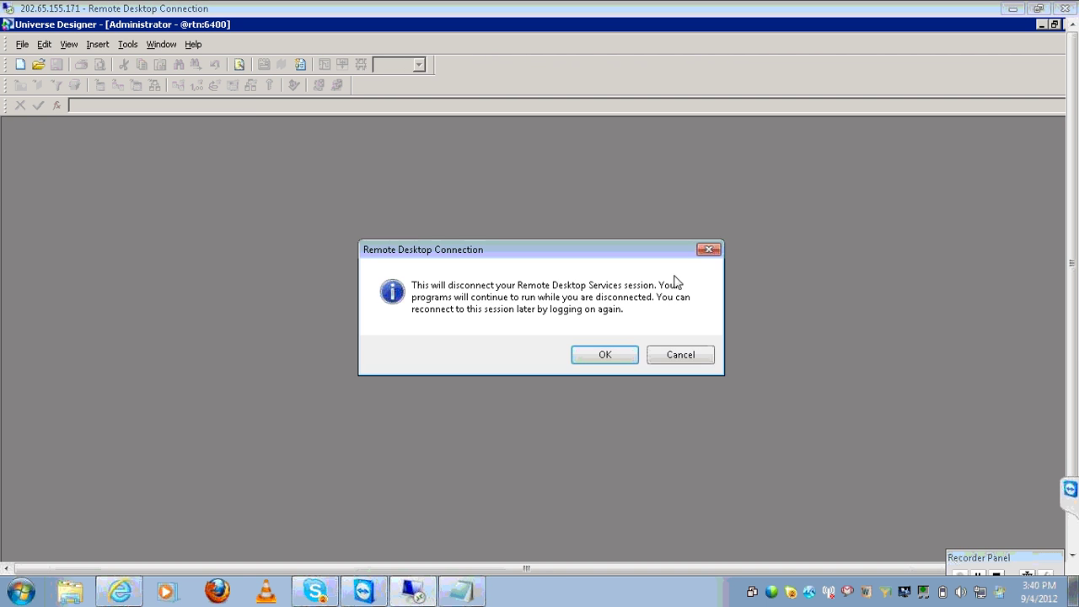
{"action": "left_click", "coordinate": [603, 355]}
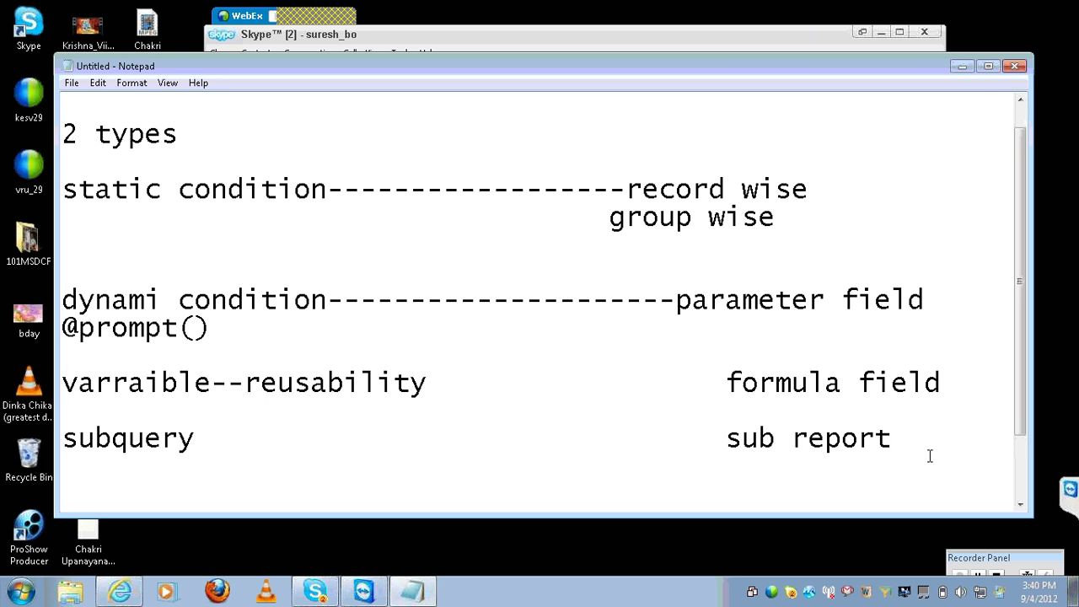
{"action": "scroll", "coordinate": [928, 455], "scroll_direction": "down", "scroll_amount": 1}
Type xcelsius(dashboard)---- on the new Notepad line beneath sub report
{"action": "type", "text": "xcelsis"}
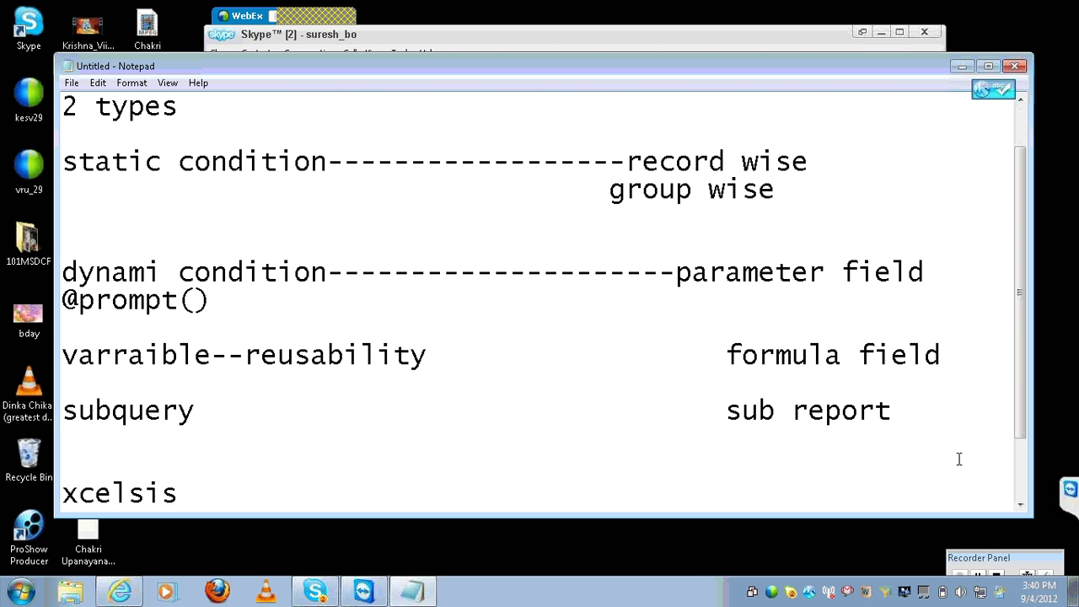
{"action": "key", "text": "BackSpace"}
{"action": "key", "text": "BackSpace"}
{"action": "type", "text": "j"}
{"action": "key", "text": "BackSpace"}
{"action": "type", "text": "ius(ds"}
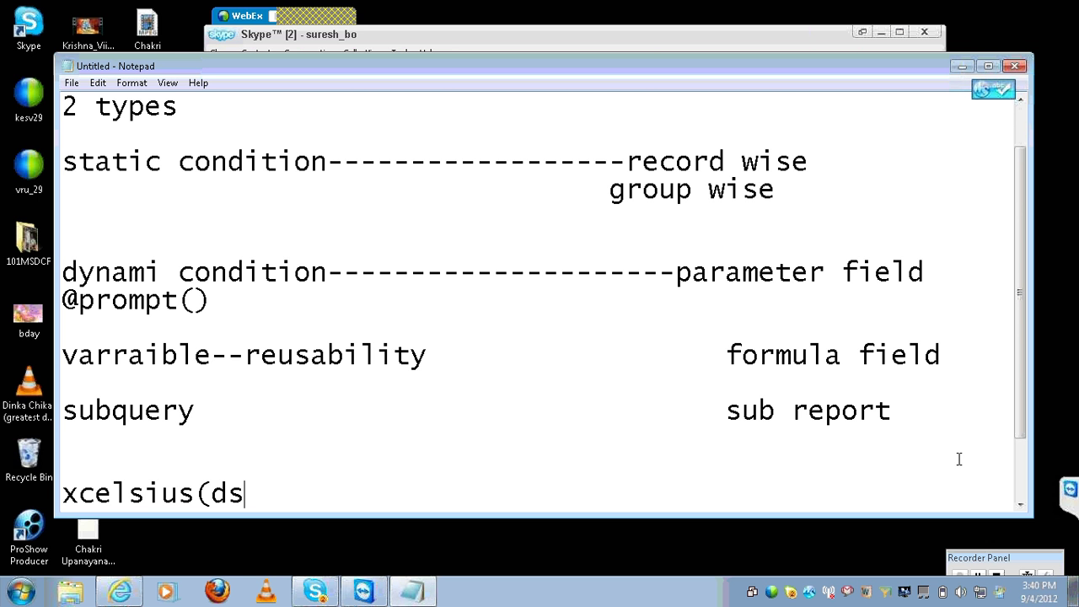
{"action": "key", "text": "BackSpace"}
{"action": "type", "text": "ashba"}
{"action": "key", "text": "BackSpace"}
{"action": "type", "text": "o"}
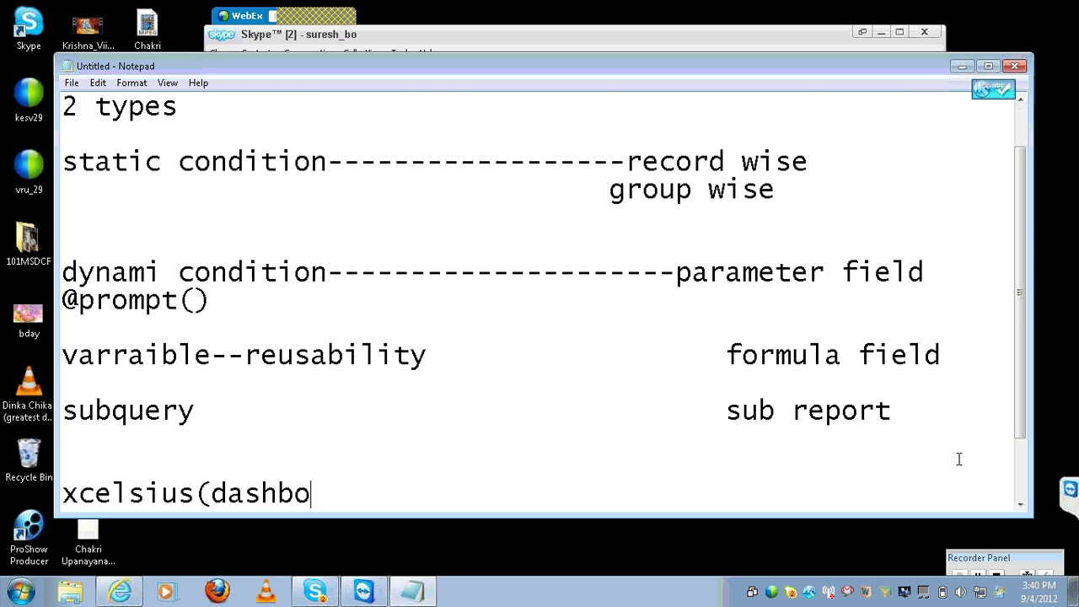
{"action": "type", "text": "ard)----"}
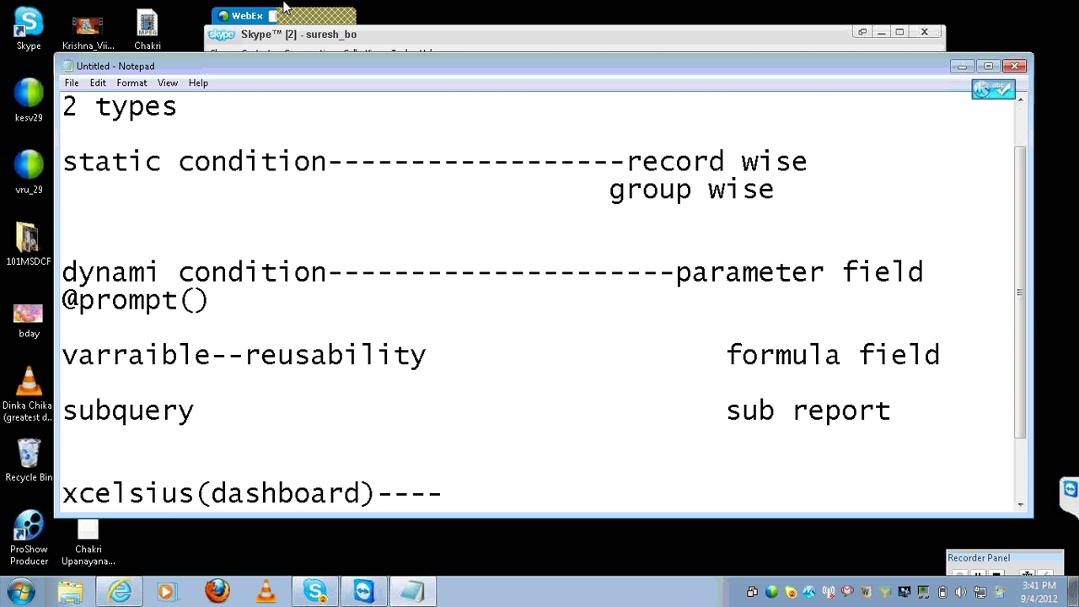
Bring up the WebEx meeting window, then minimise it
{"action": "left_click", "coordinate": [316, 17]}
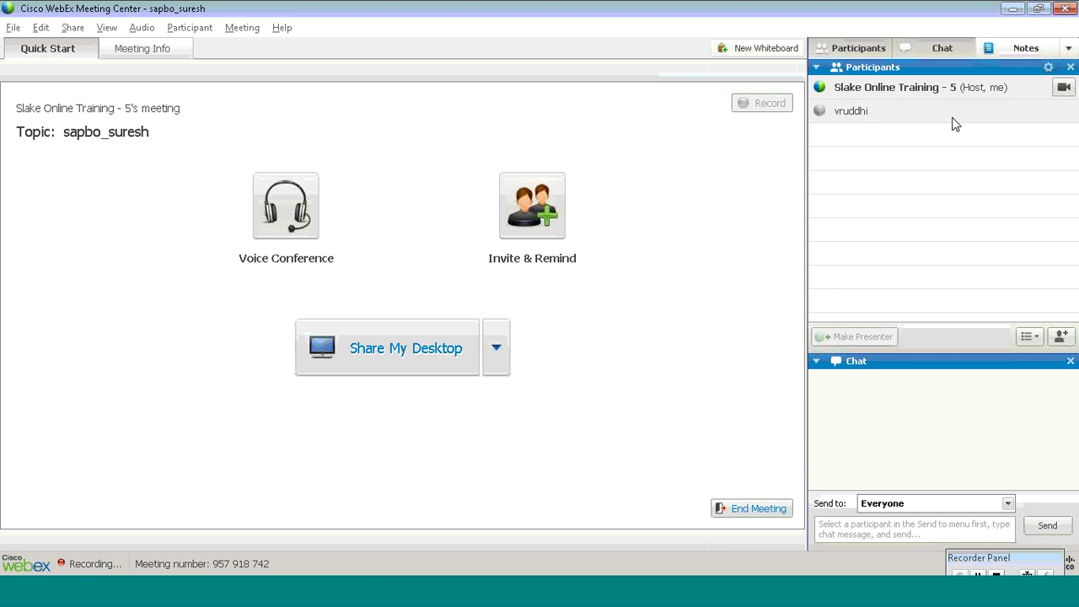
{"action": "left_click", "coordinate": [1013, 9]}
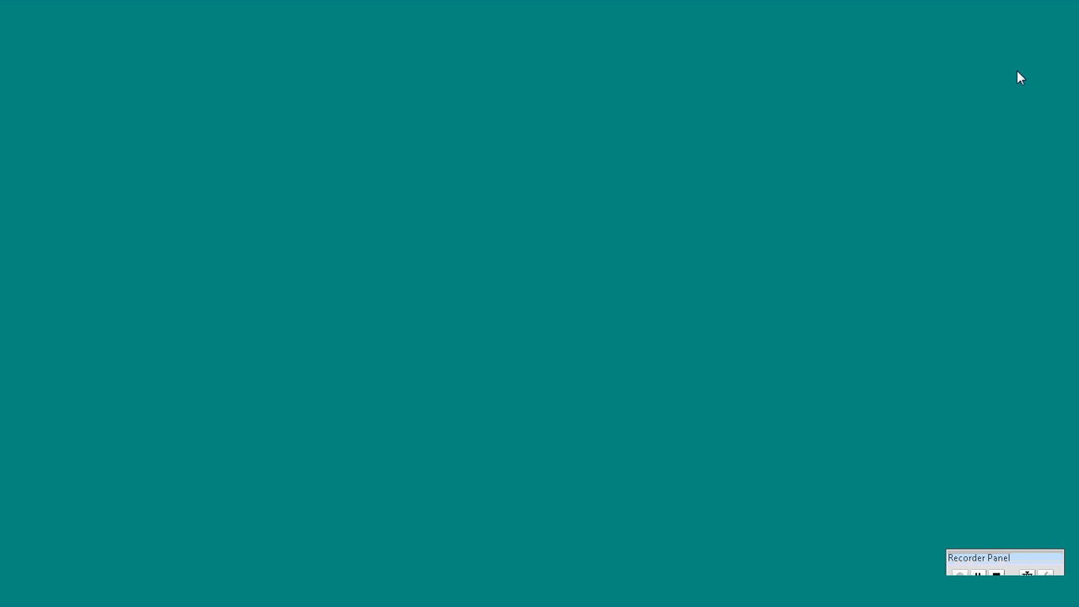